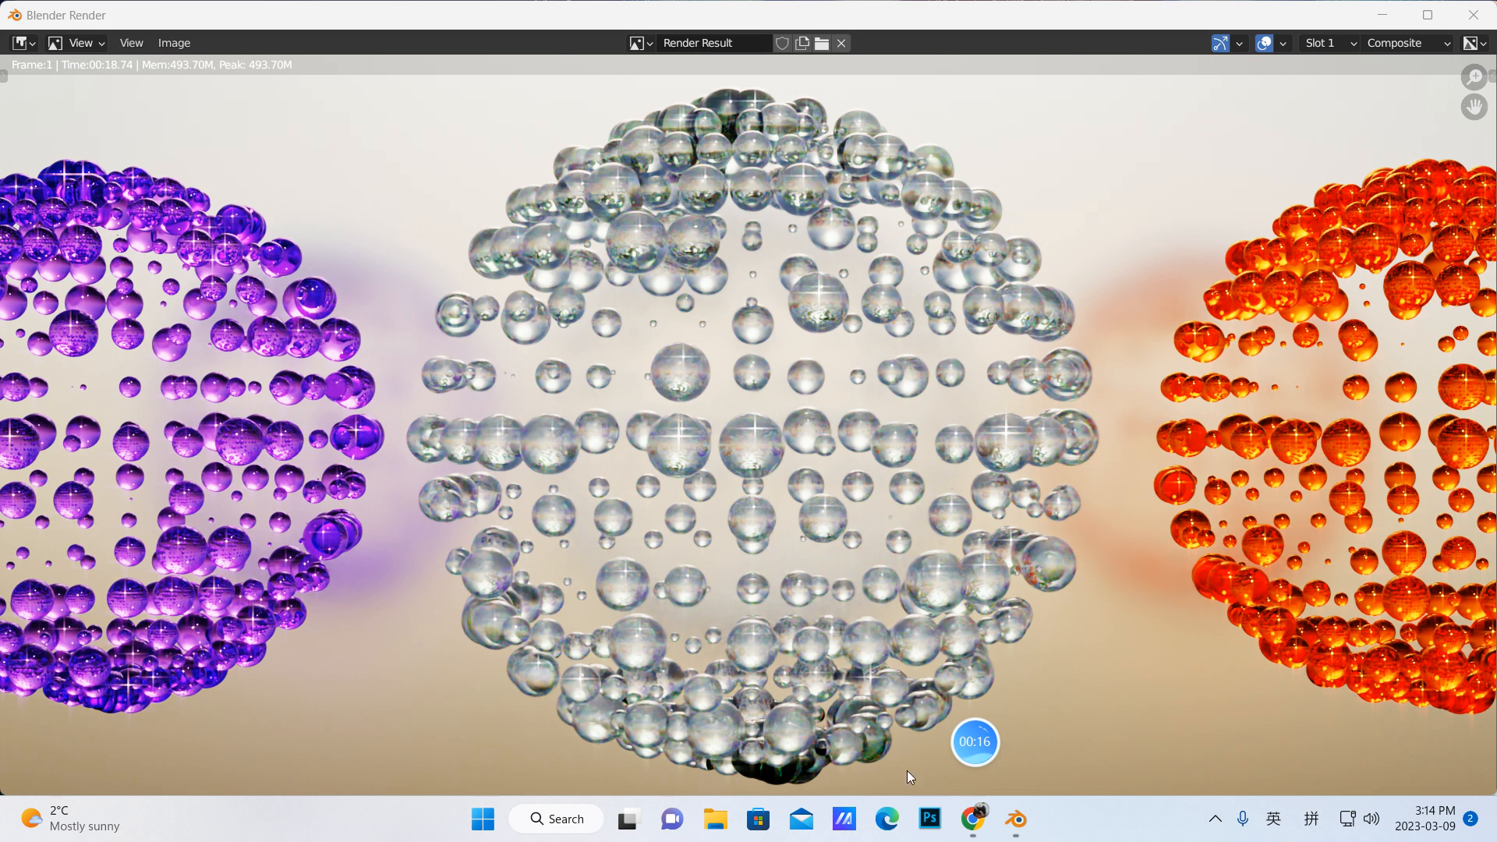
# Step: Switch to Chrome and look through the 几何节点 playlist on page 2 of the bilibili channel's collections
pyautogui.click(972, 819)
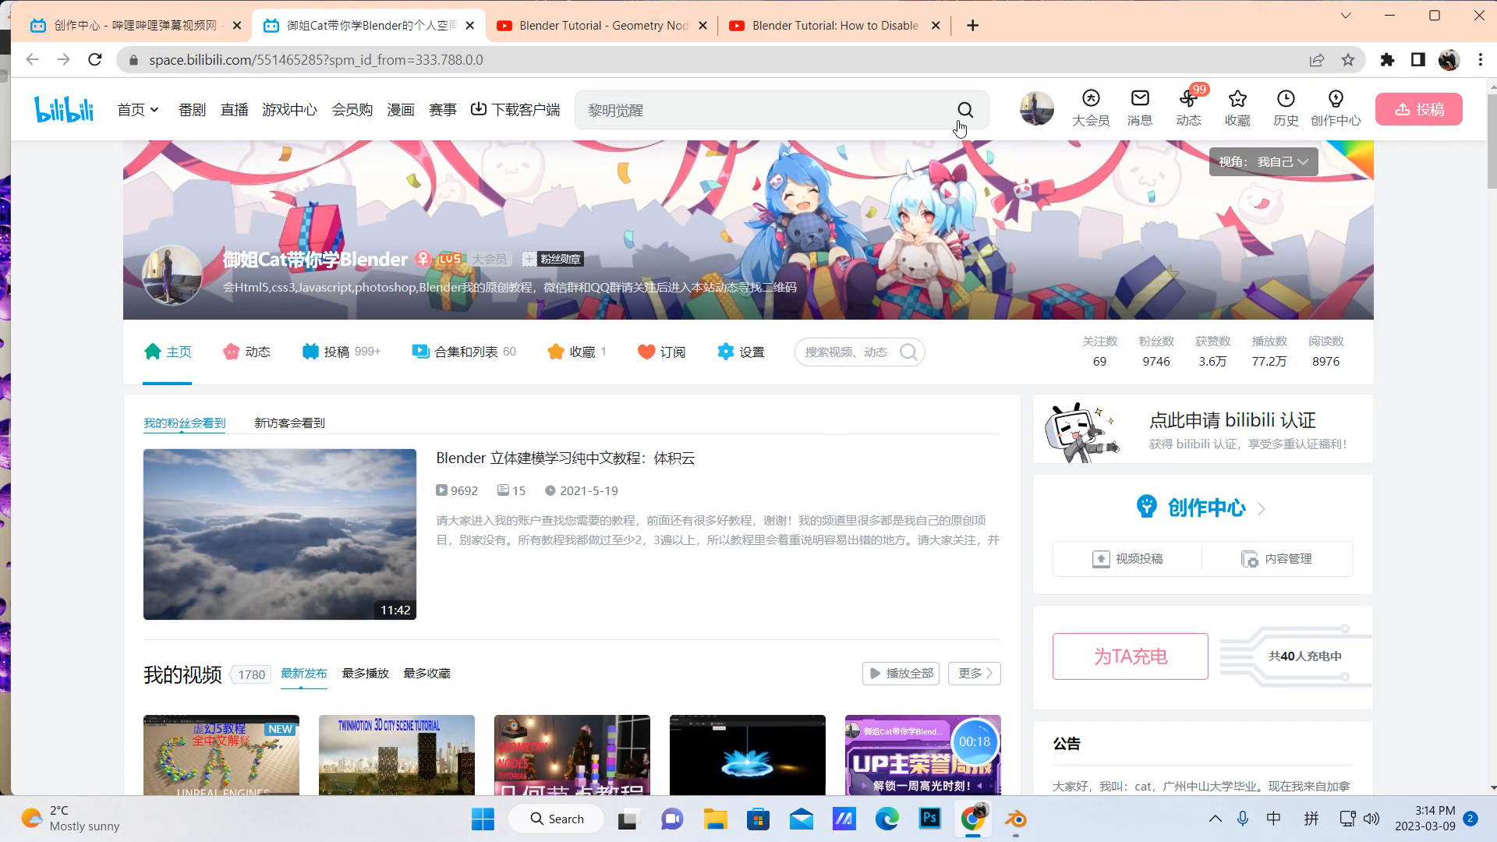
pyautogui.click(460, 353)
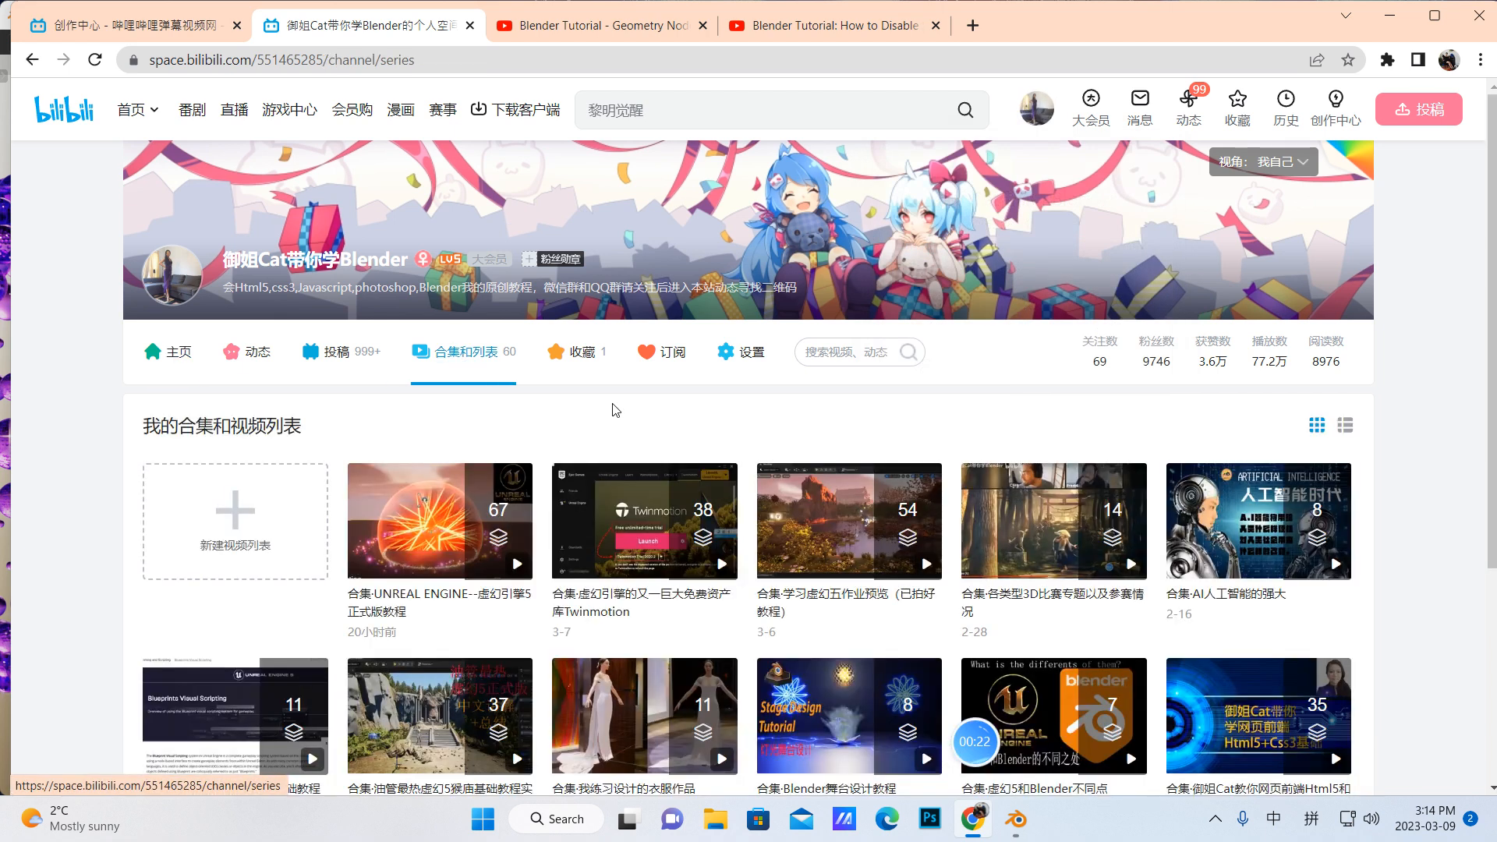
pyautogui.scroll(-4, 600, 367)
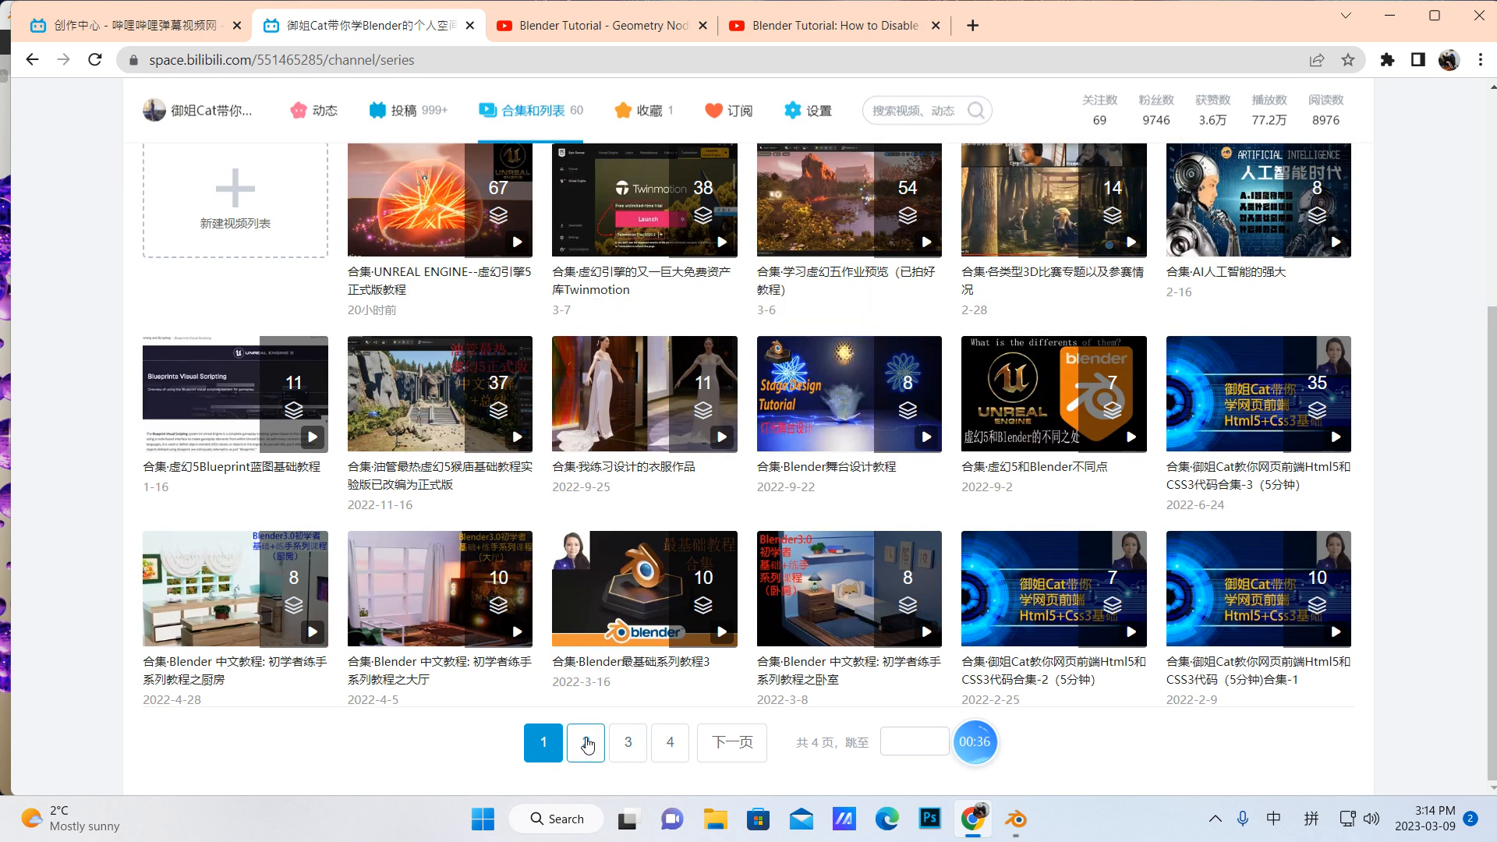
pyautogui.click(590, 746)
pyautogui.scroll(-4, 767, 456)
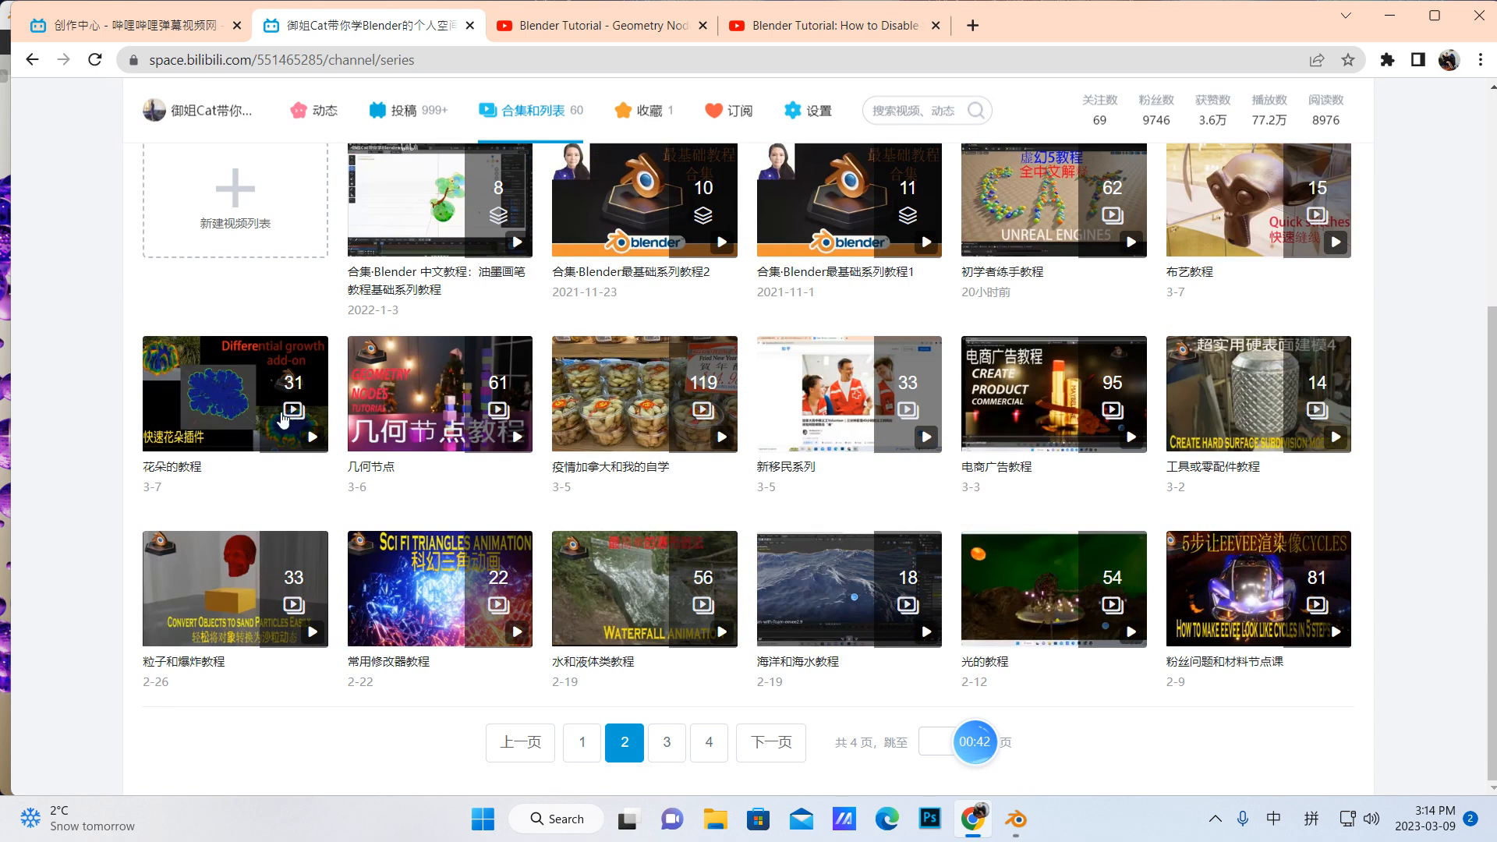
pyautogui.click(424, 382)
pyautogui.scroll(-4, 601, 511)
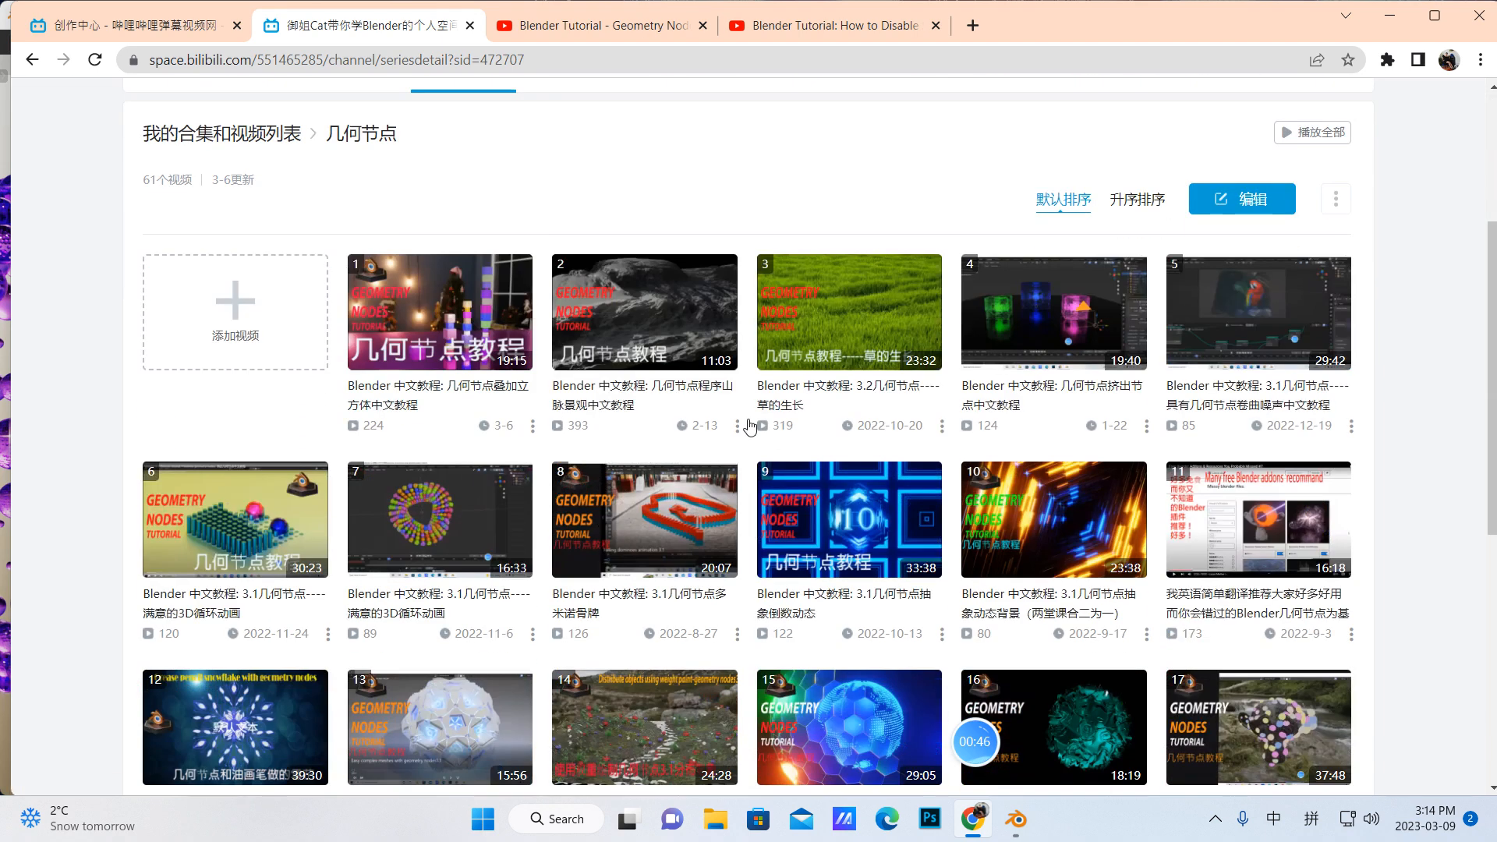
pyautogui.click(33, 60)
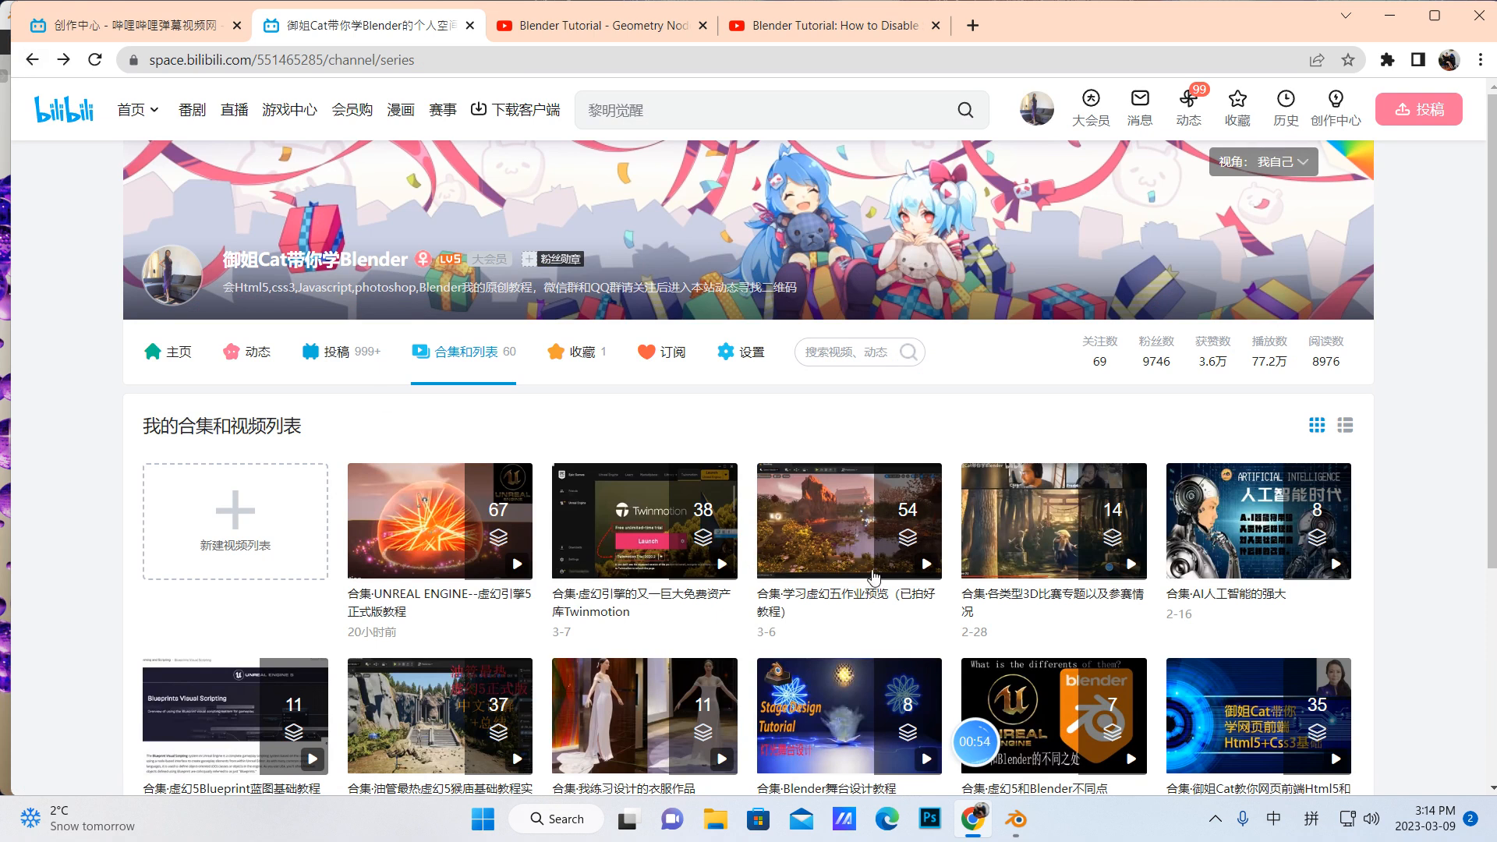
# Step: View the 虚幻5Blueprint蓝图基础教程 and 油管最热虚幻5猴庙基础教程实验版已改编为正式版 collections, returning to the collection list after each
pyautogui.scroll(-2, 1111, 424)
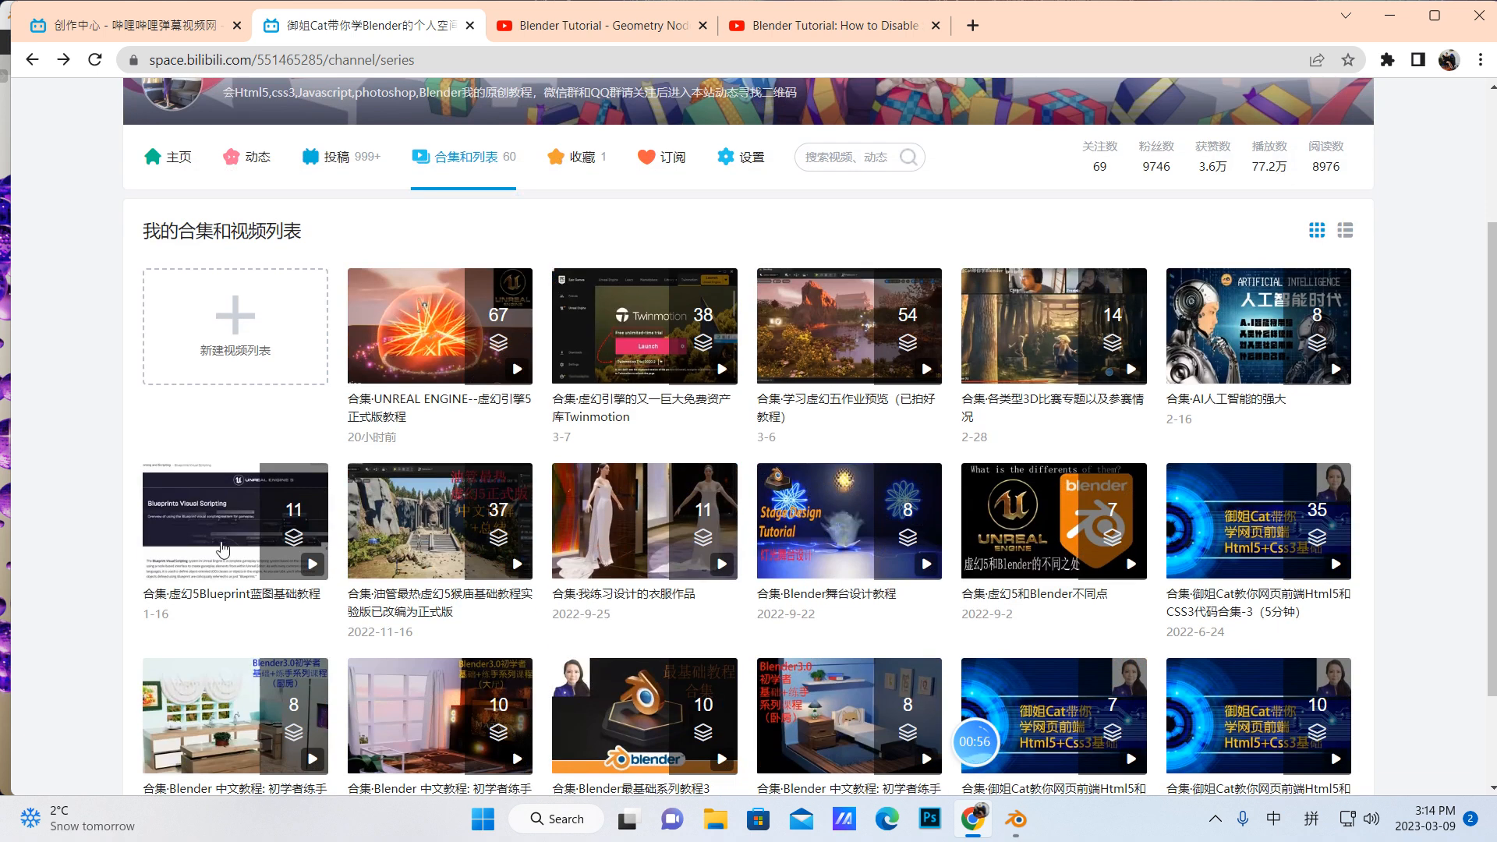
pyautogui.click(224, 549)
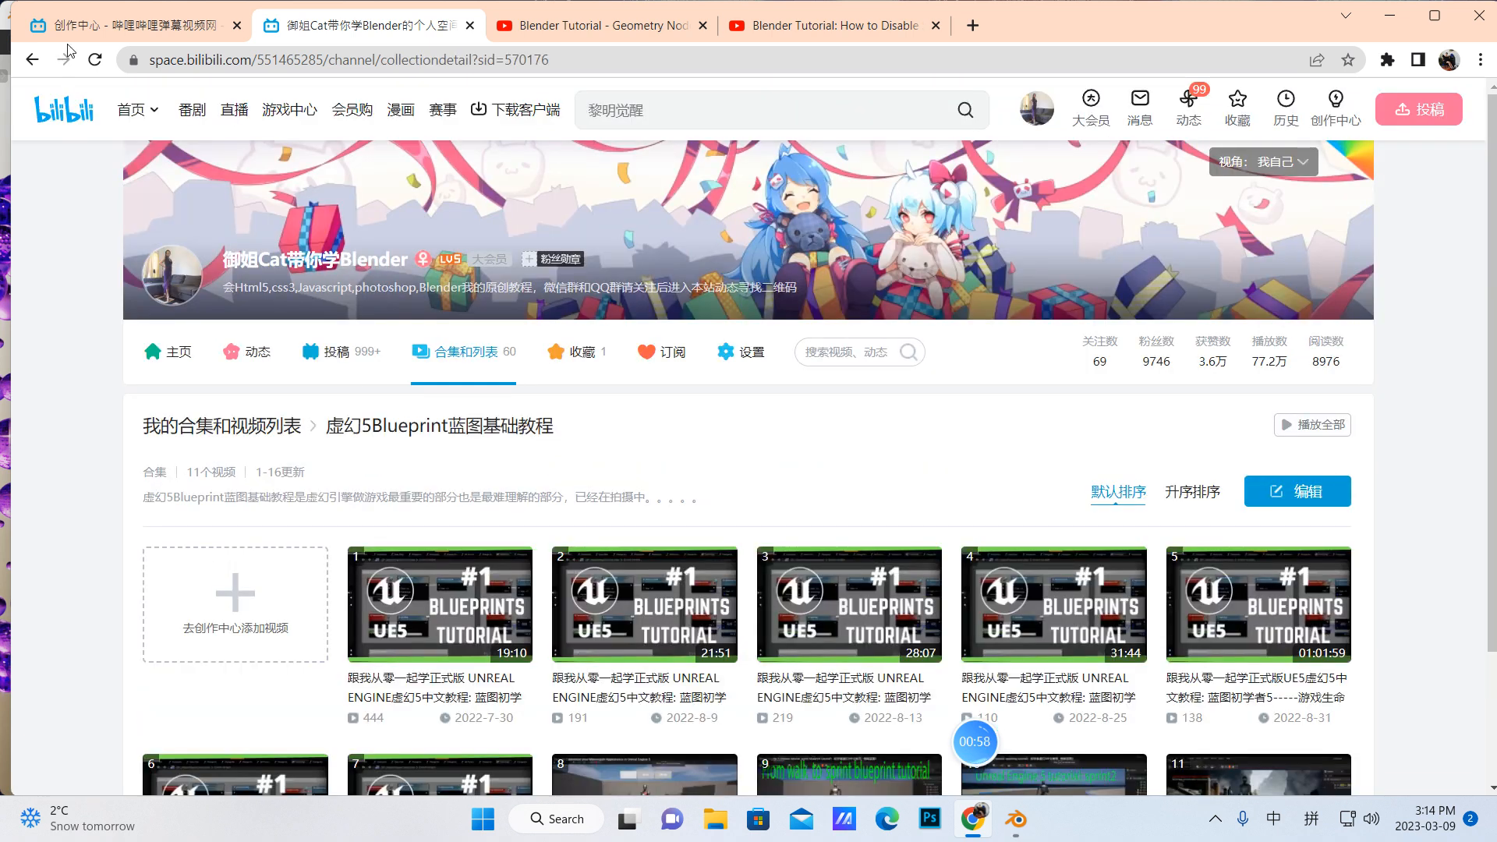
pyautogui.click(32, 59)
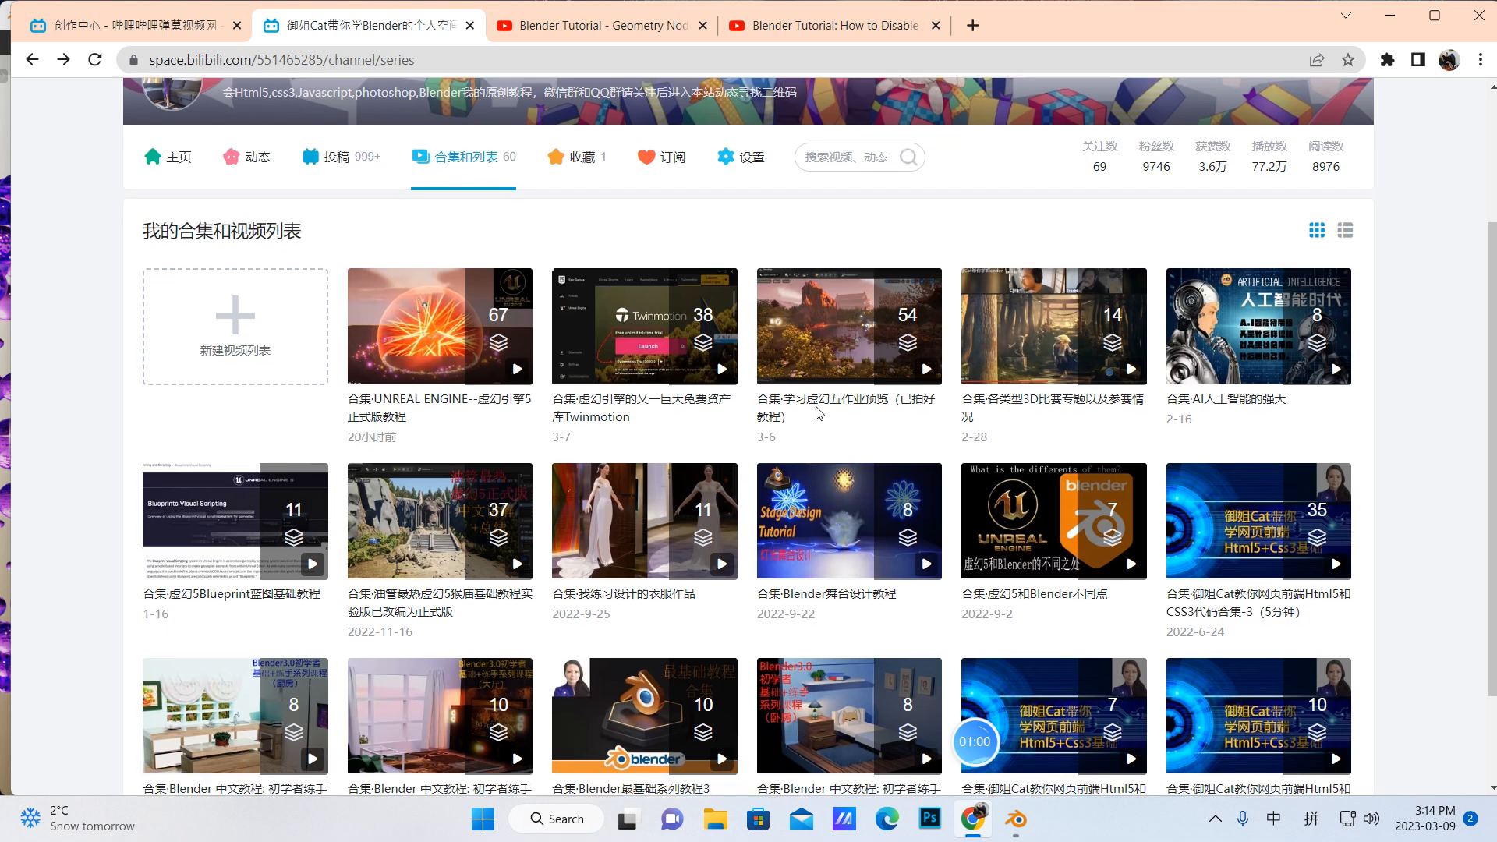
pyautogui.click(454, 527)
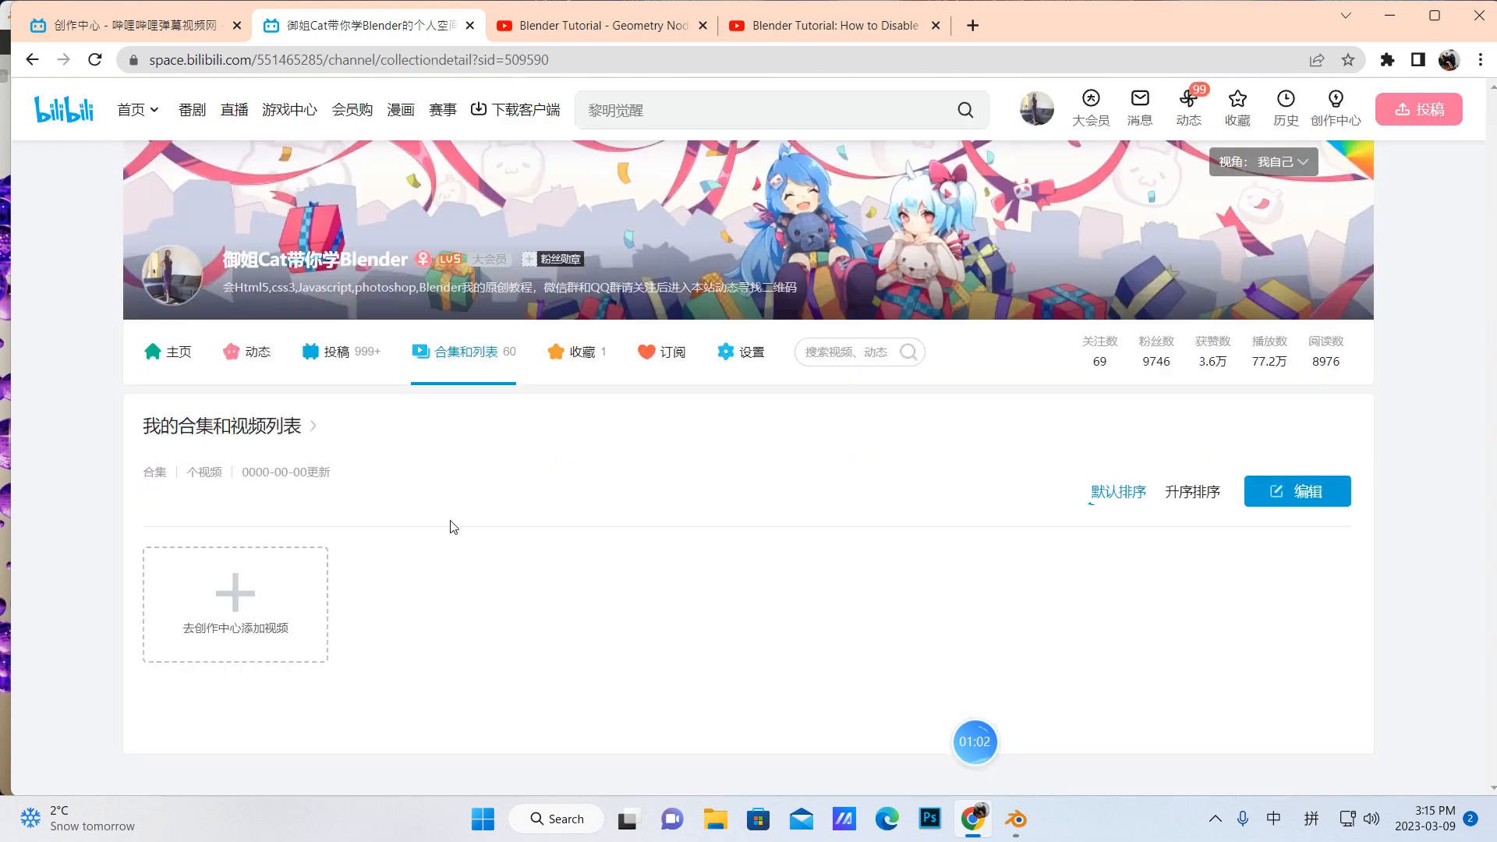
pyautogui.scroll(-3, 511, 541)
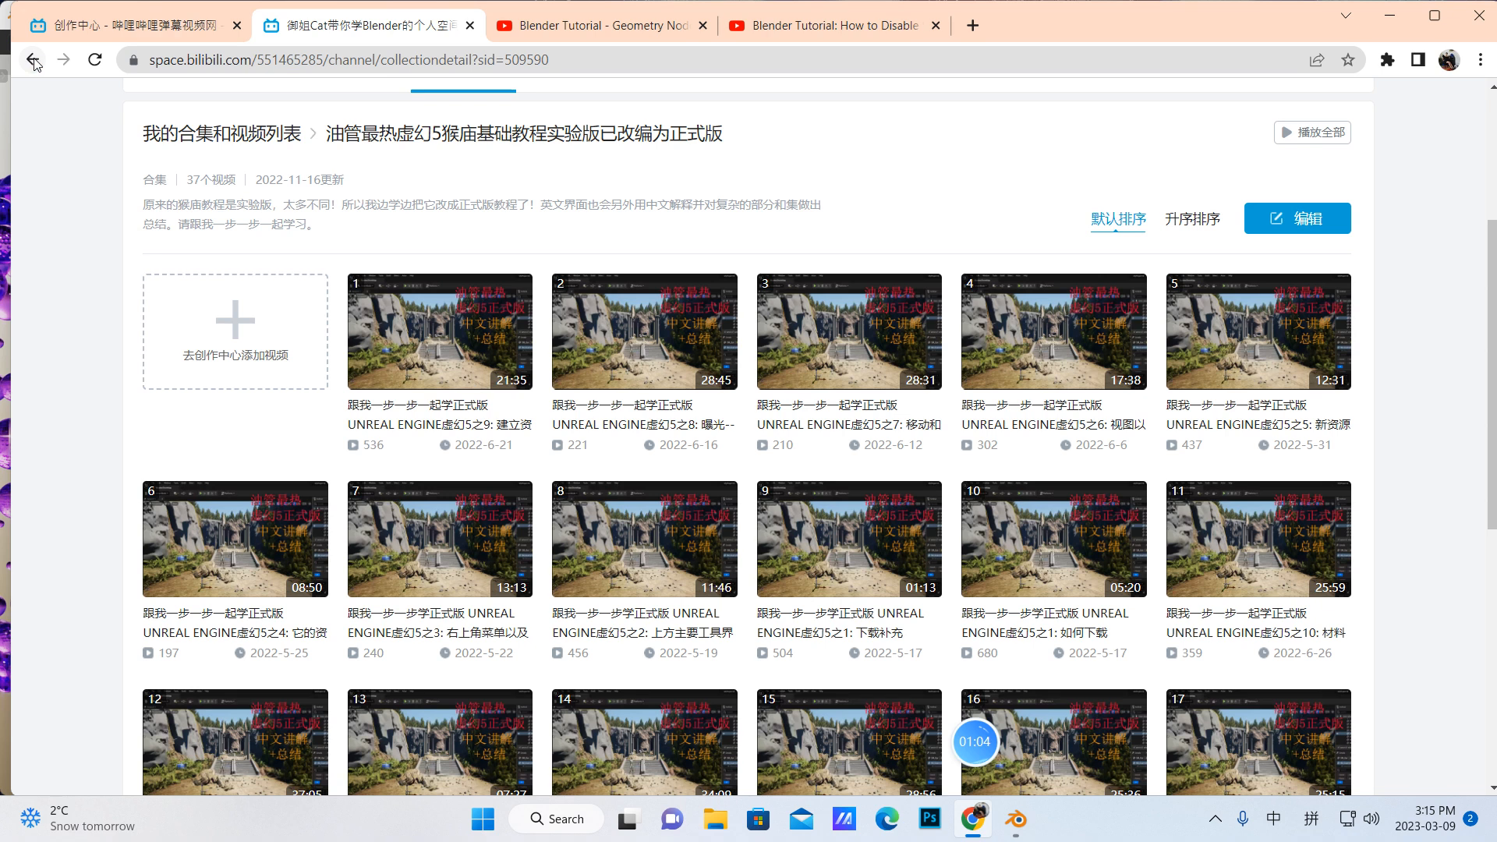
pyautogui.click(32, 60)
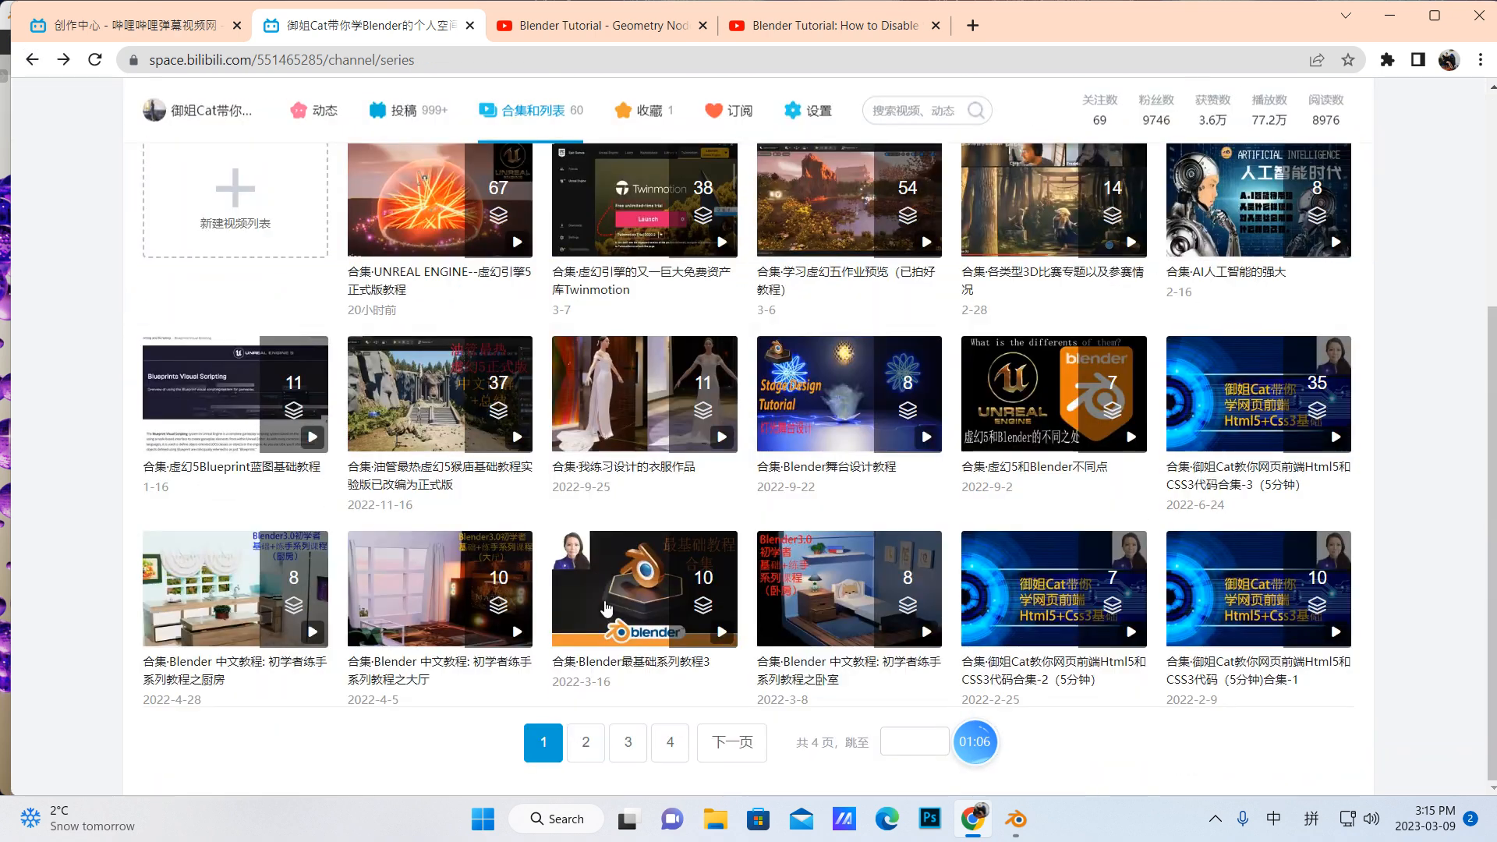
# Step: View the Blender最基础系列教程3 collection, return to the list and look over its second page
pyautogui.click(652, 597)
pyautogui.scroll(-2, 641, 548)
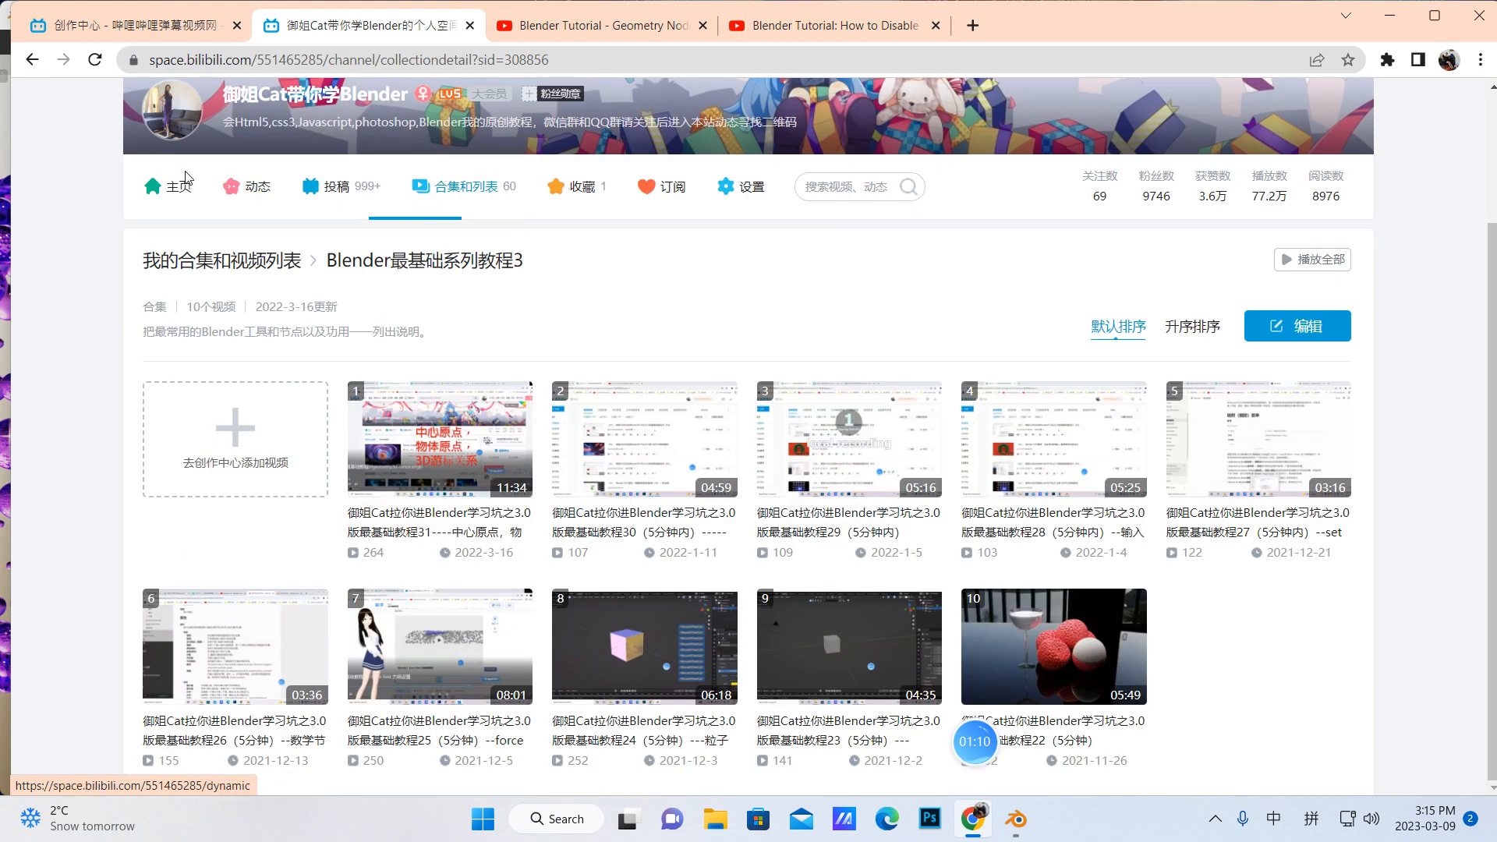
pyautogui.click(32, 60)
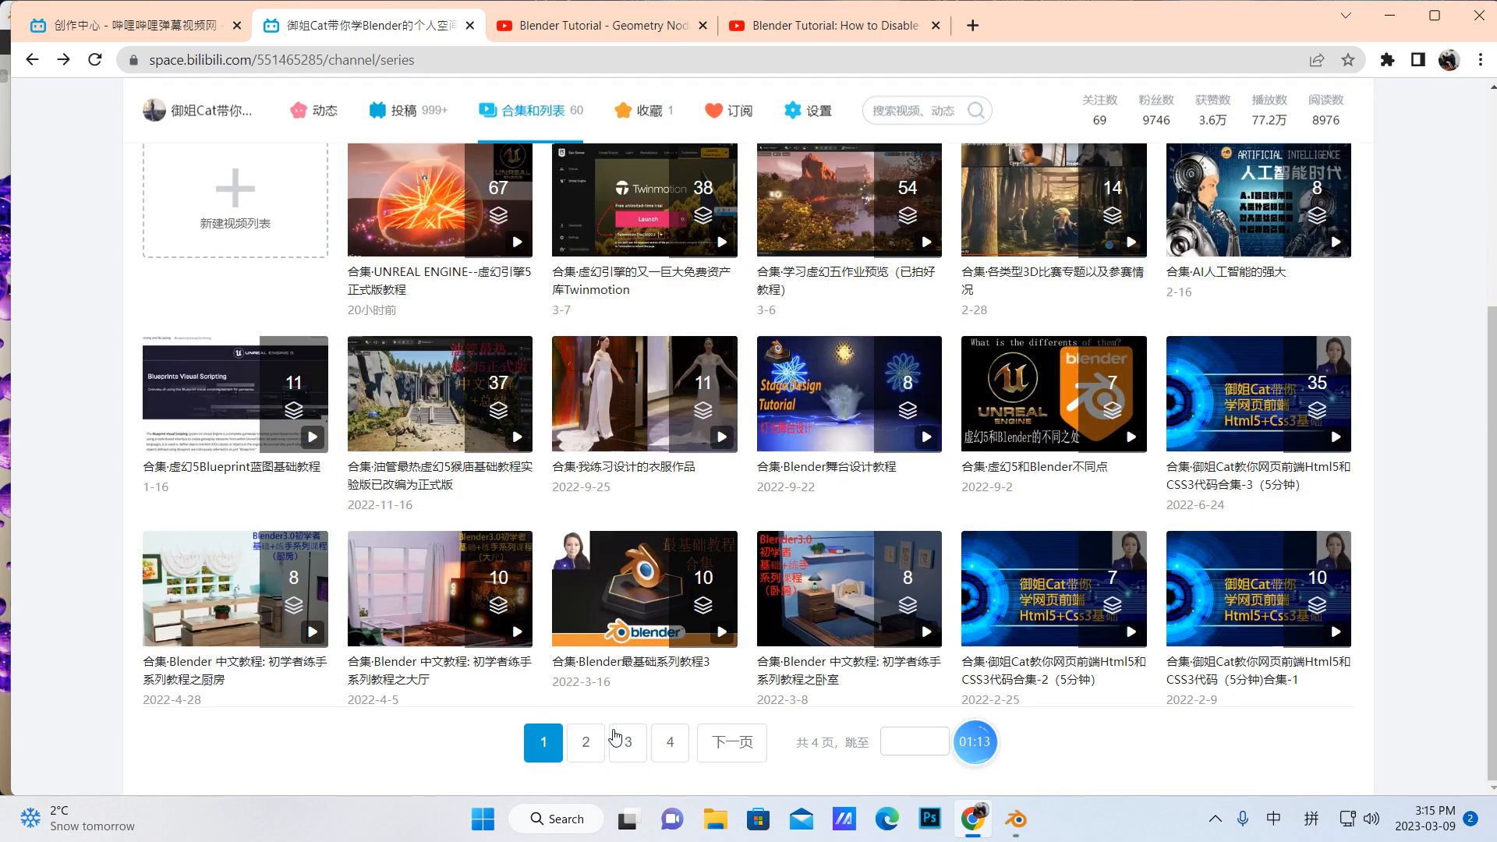
pyautogui.click(587, 741)
pyautogui.scroll(-1, 632, 436)
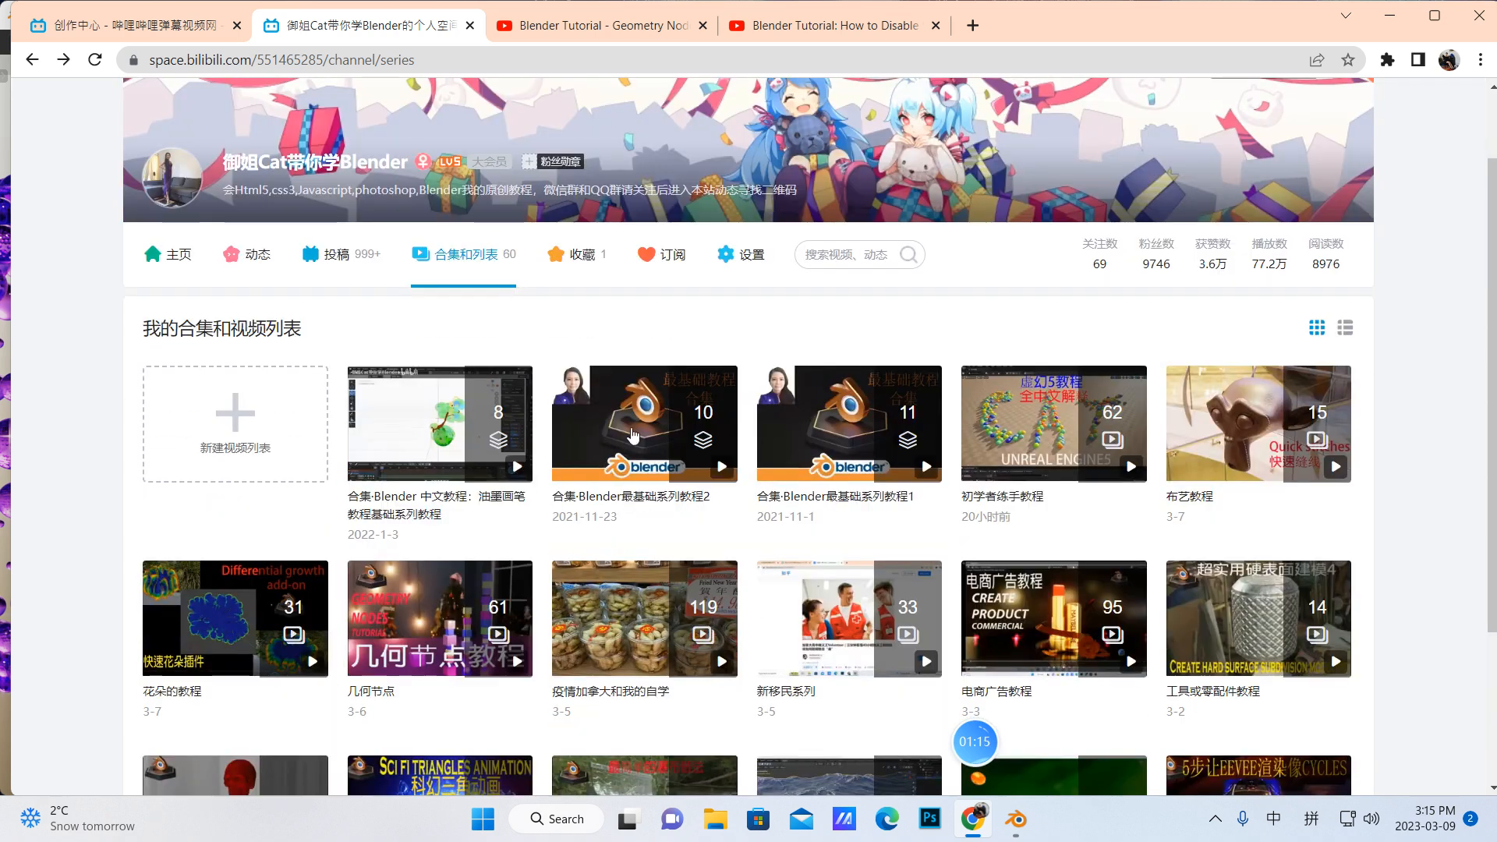
# Step: Switch to Blender, close the render result window and save the open sphere project
pyautogui.click(1016, 819)
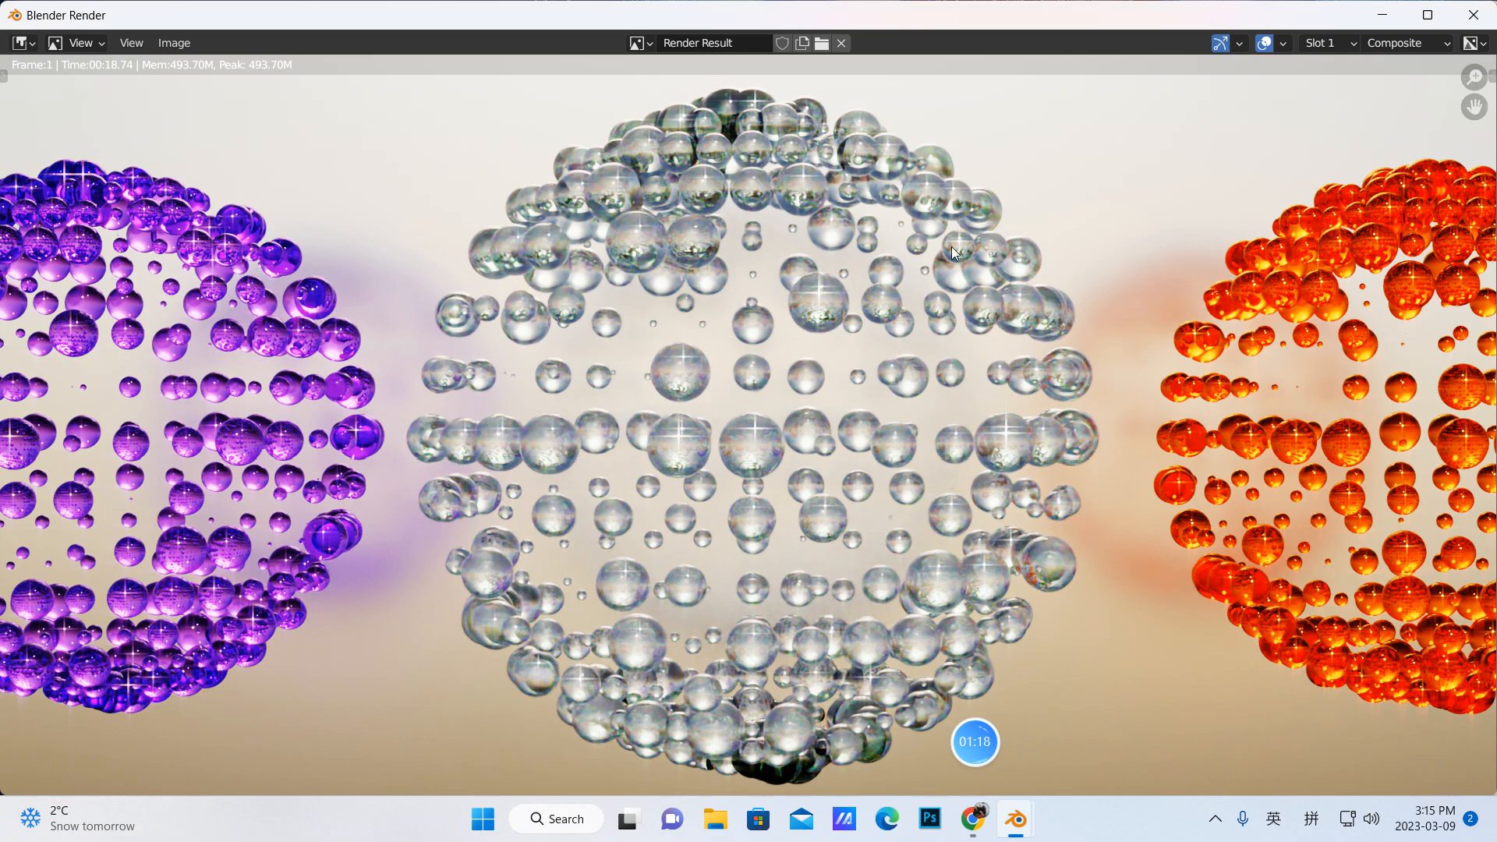
pyautogui.click(1103, 716)
pyautogui.click(1474, 16)
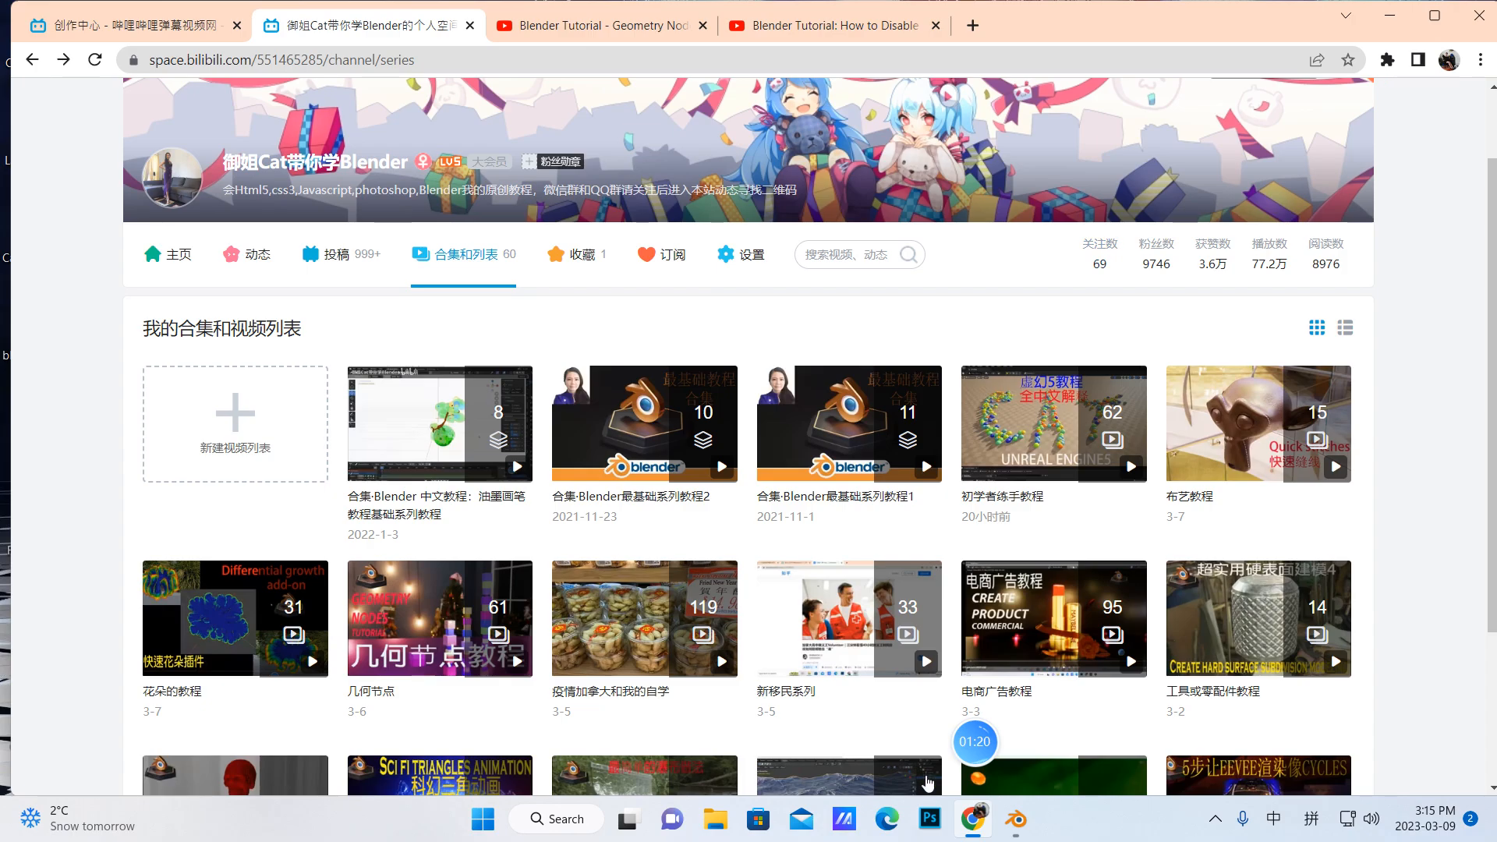
pyautogui.moveTo(1013, 829)
pyautogui.click(1014, 725)
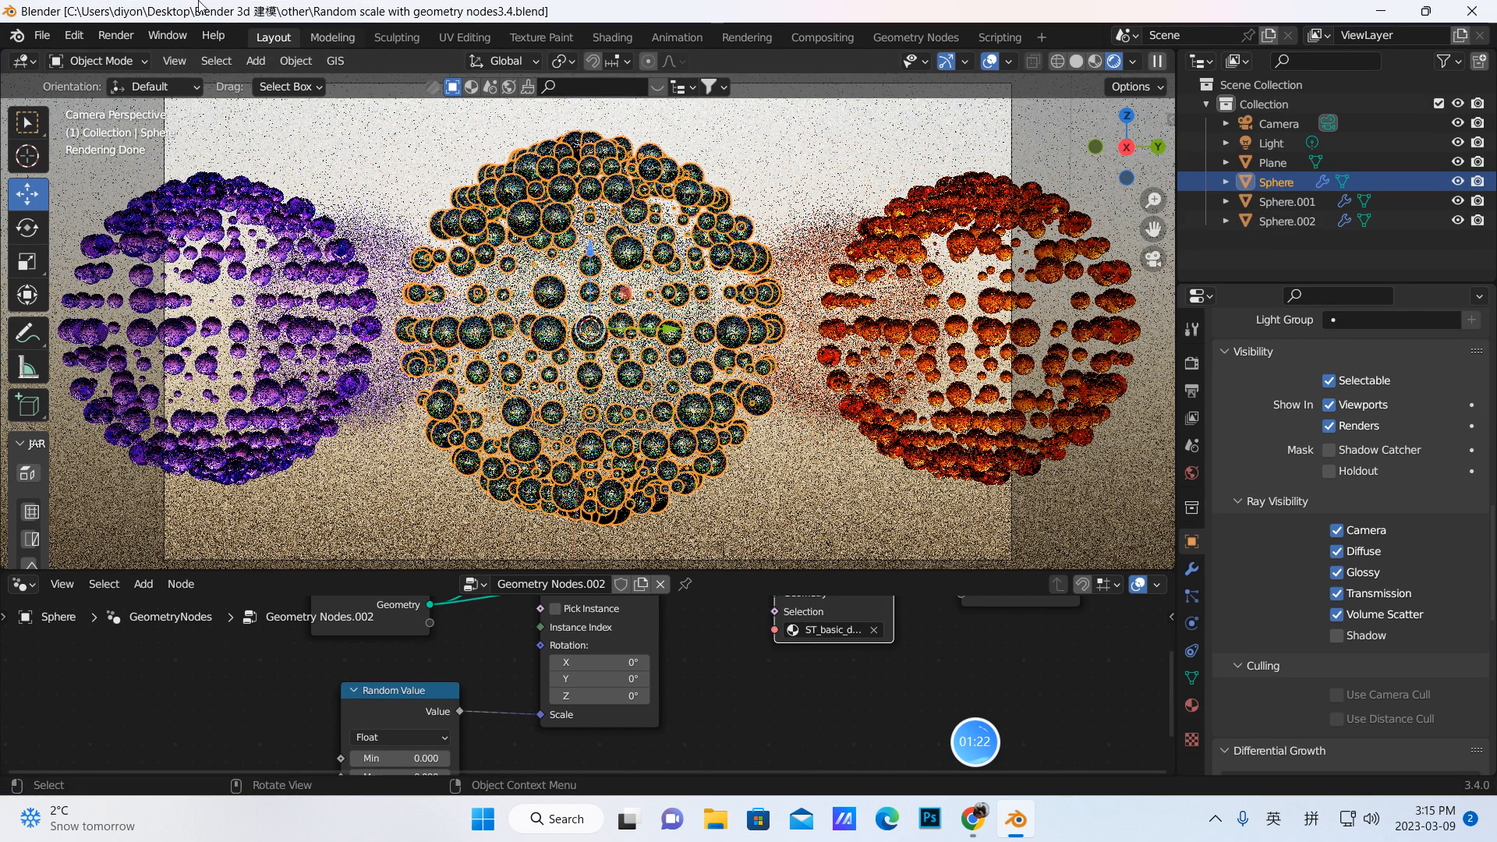
pyautogui.click(44, 37)
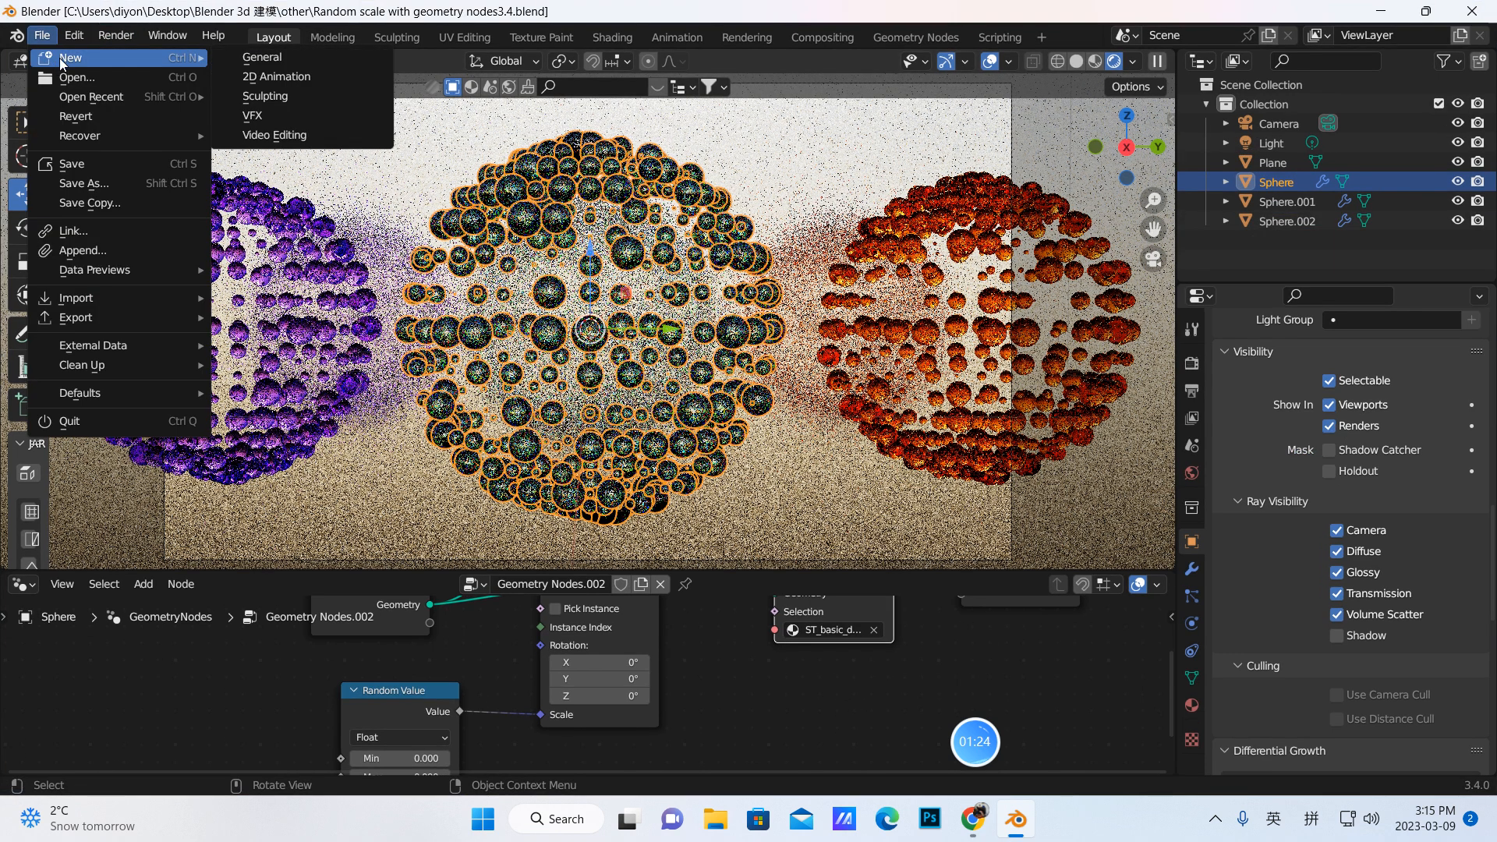
pyautogui.click(69, 166)
# Step: Create a new General file and delete the default cube
pyautogui.click(42, 36)
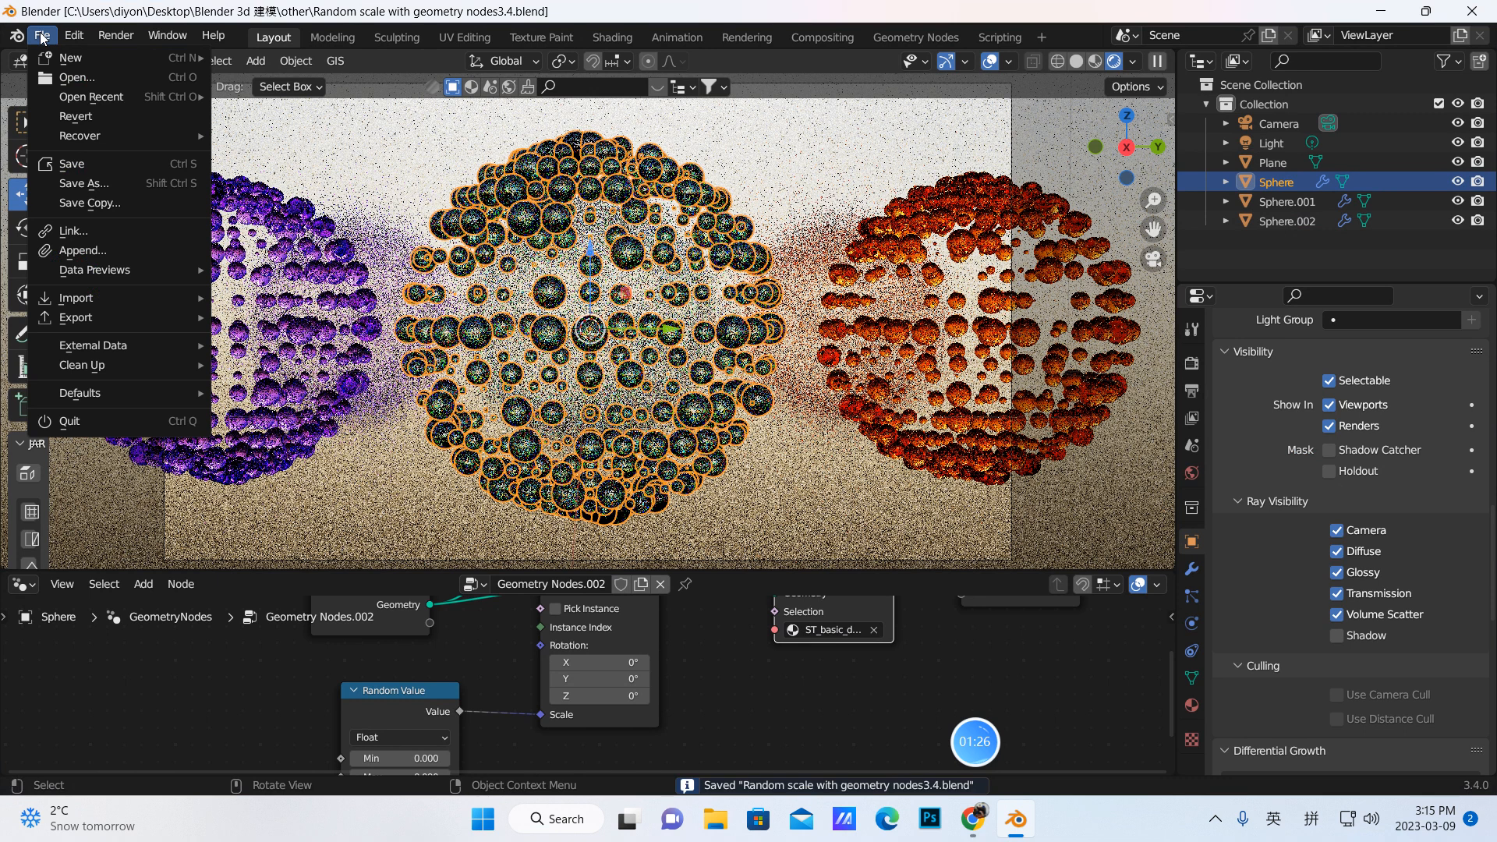
pyautogui.moveTo(72, 60)
pyautogui.click(264, 58)
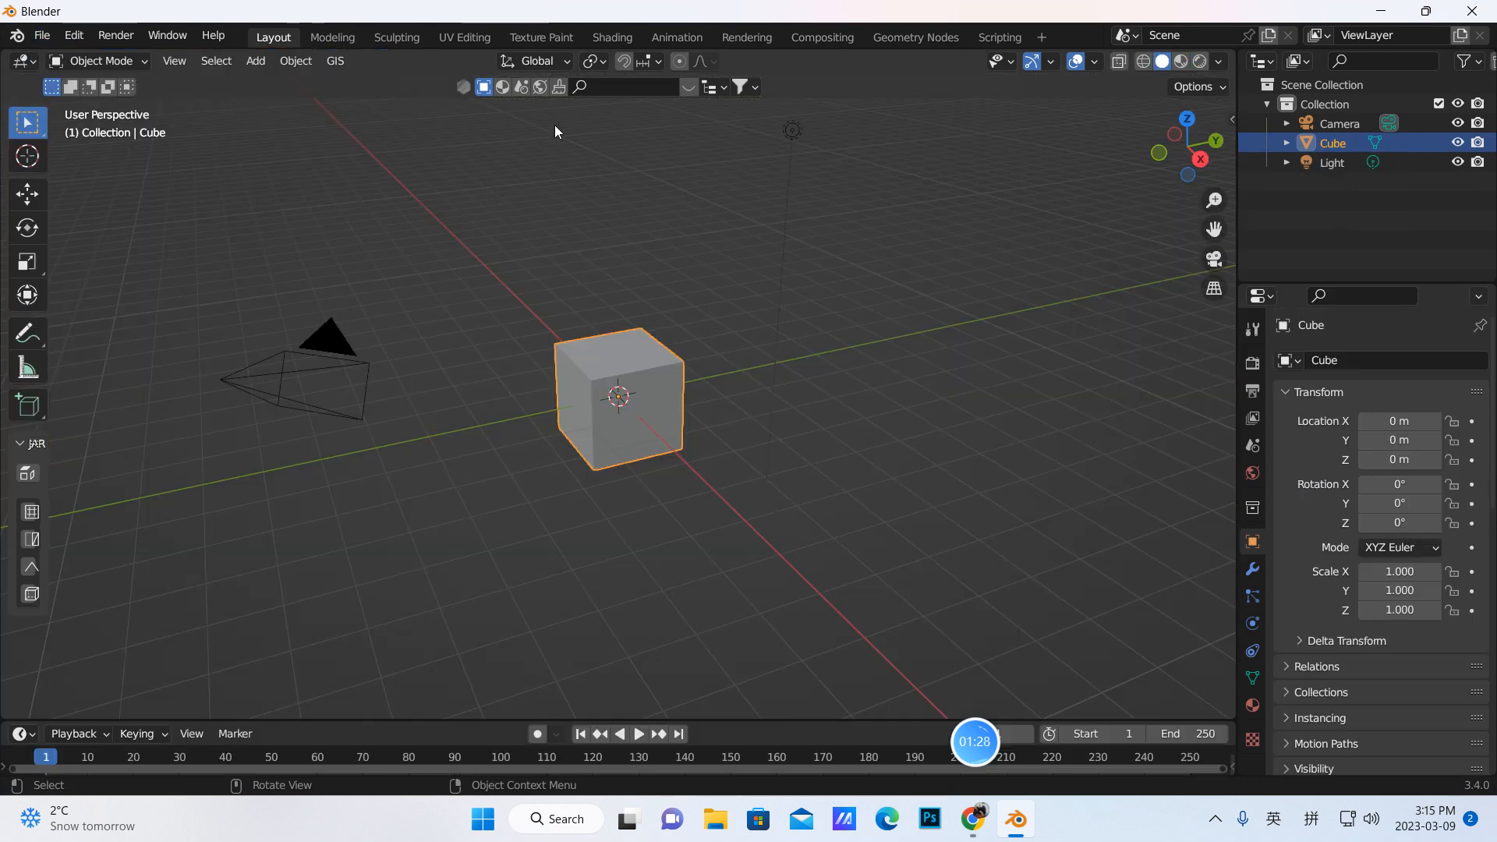
pyautogui.press('x')
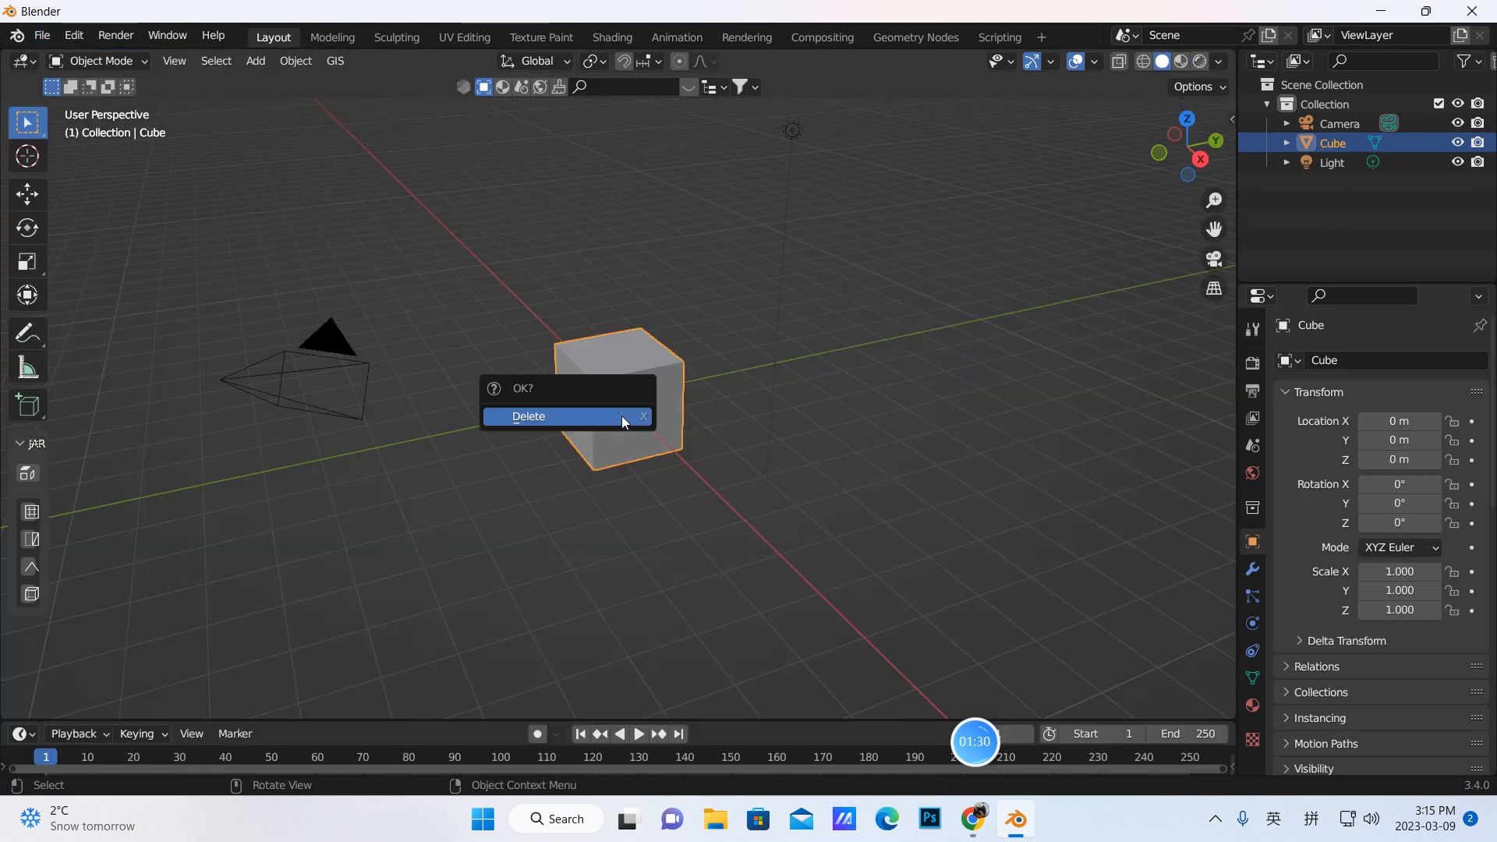
pyautogui.click(621, 415)
pyautogui.moveTo(719, 474); pyautogui.dragTo(662, 443, button='middle')
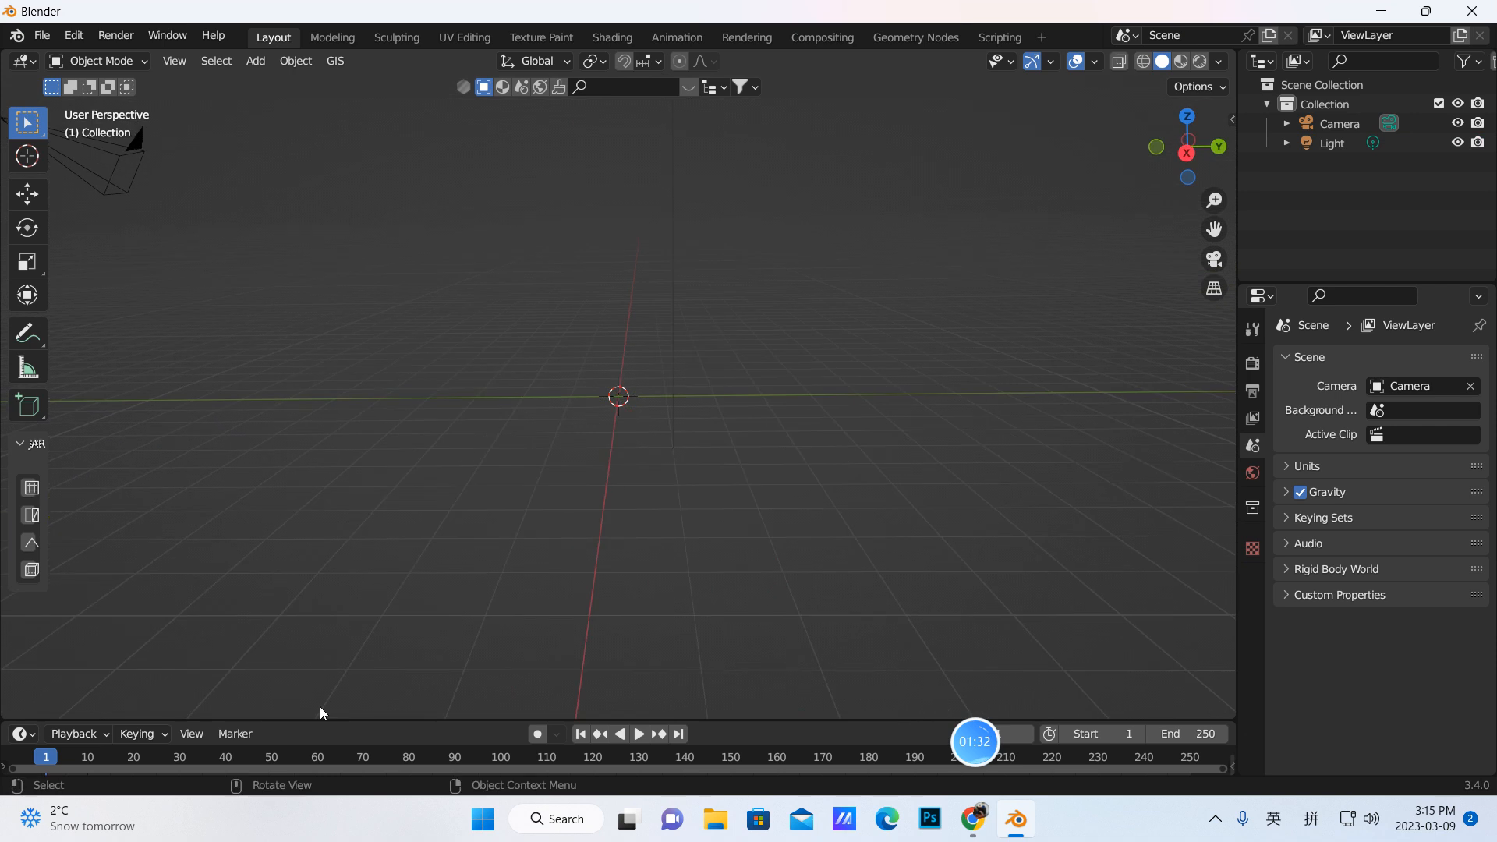
# Step: Add a UV sphere at the scene's origin and shade it smooth
pyautogui.click(256, 61)
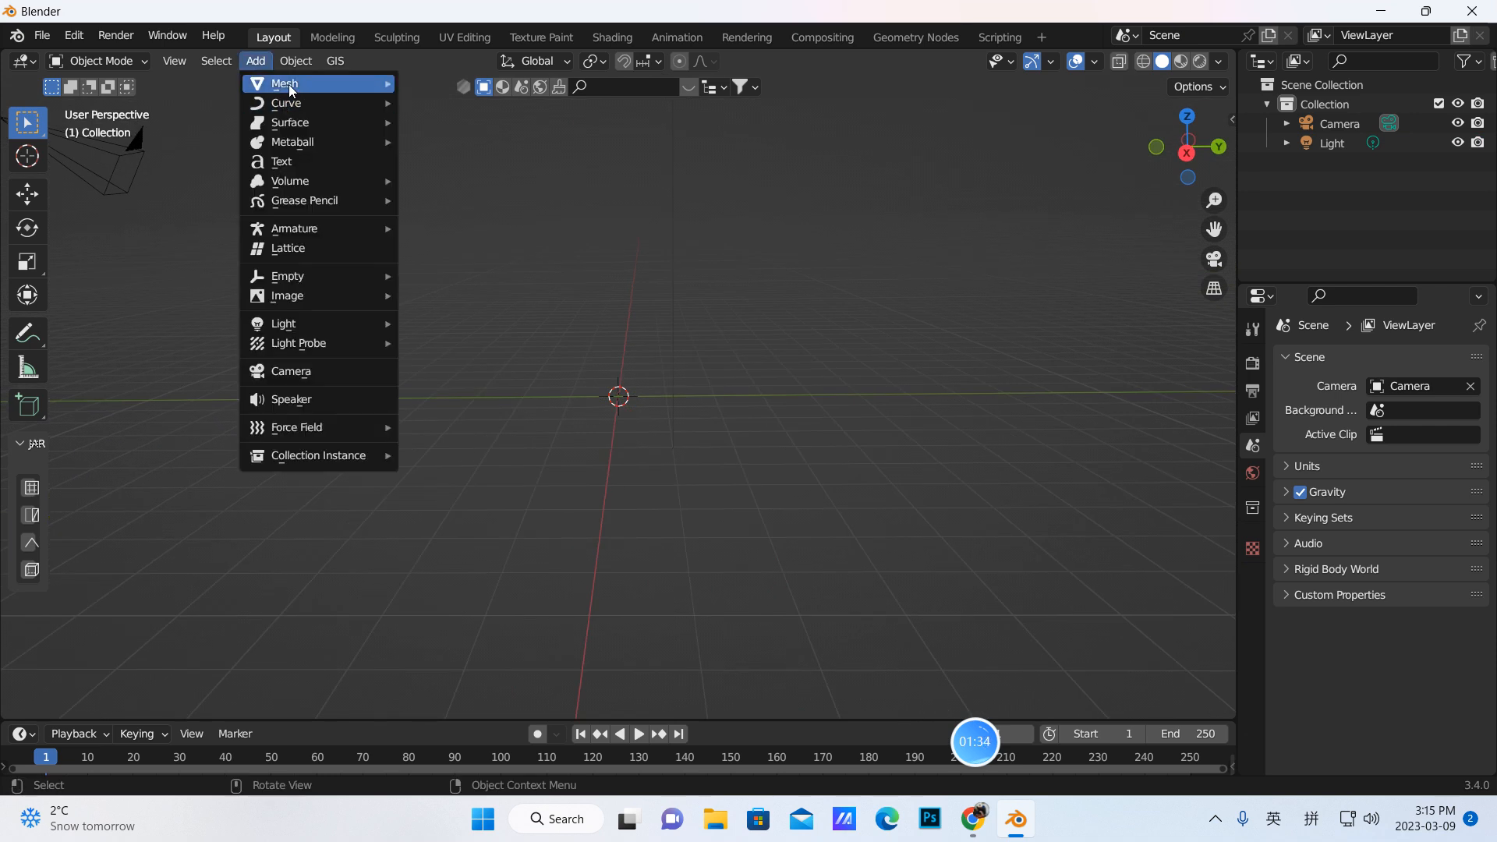
pyautogui.moveTo(296, 84)
pyautogui.click(461, 142)
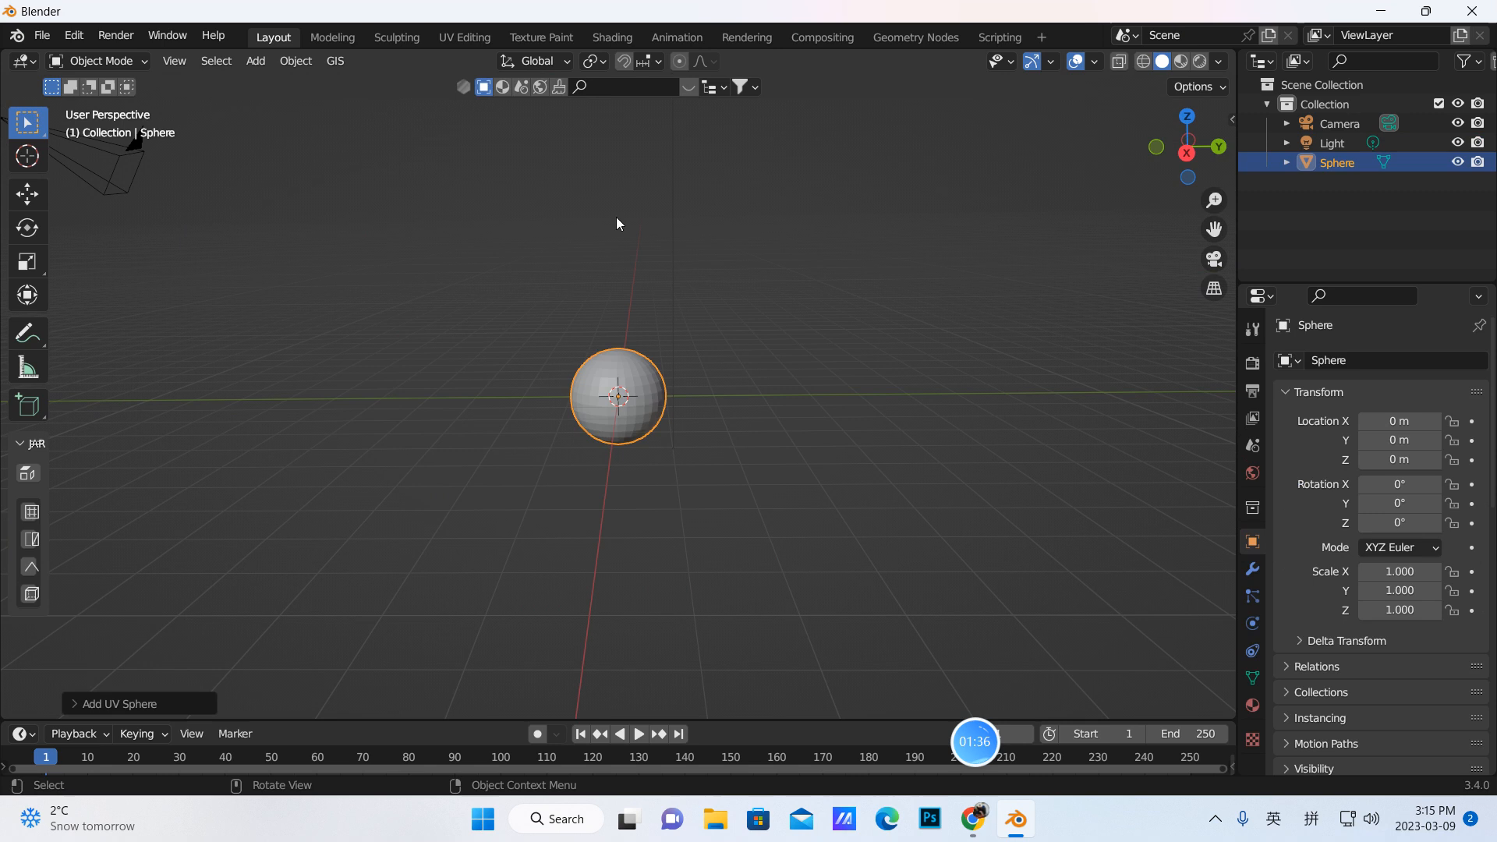
pyautogui.rightClick(614, 408)
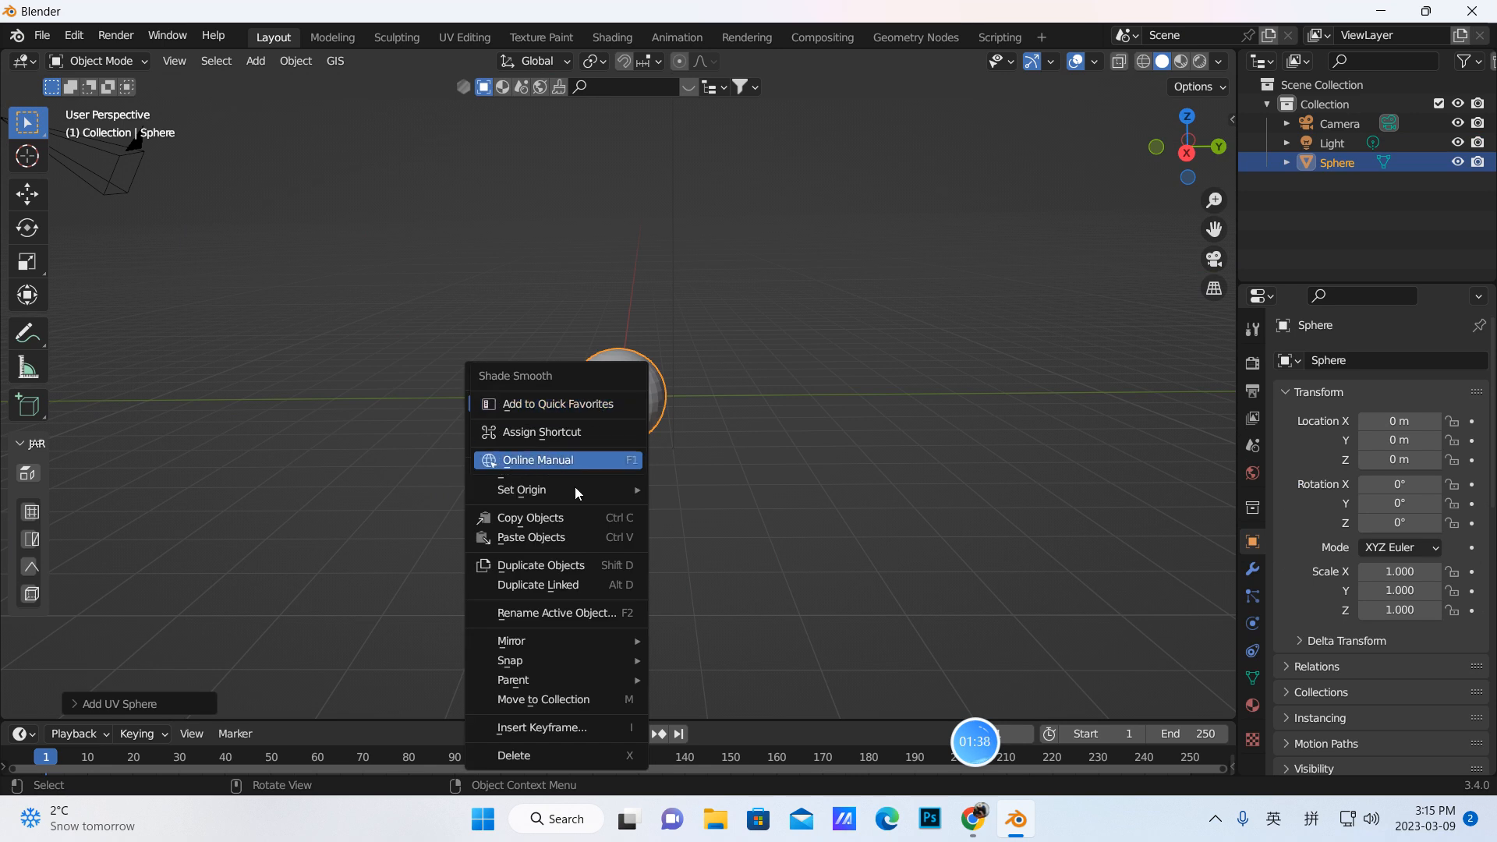
pyautogui.click(538, 403)
pyautogui.scroll(3, 779, 448)
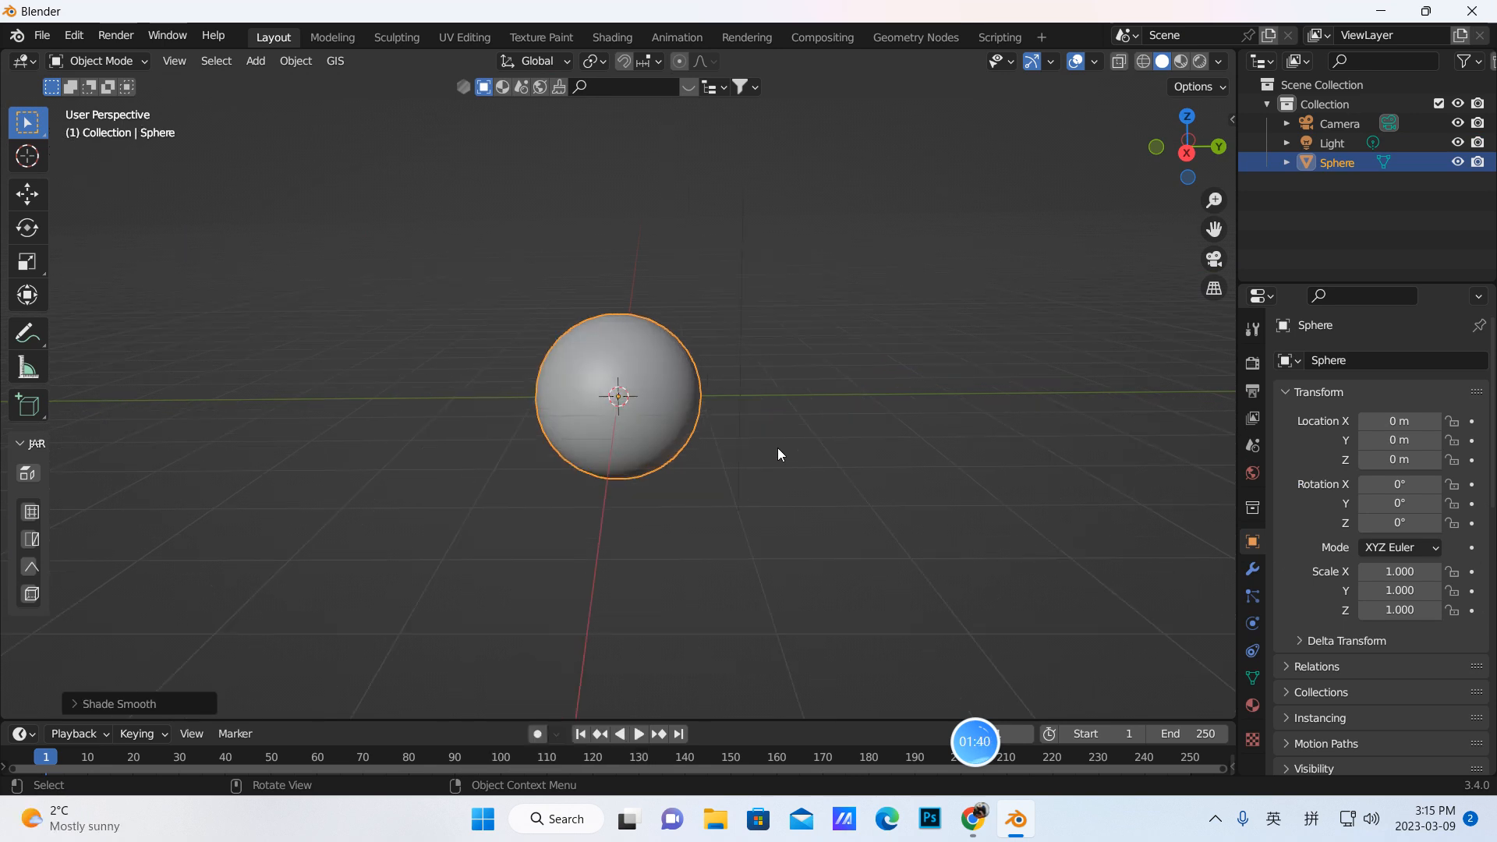
# Step: Enlarge the timeline area to about half the workspace height and change it to the Geometry Node Editor
pyautogui.moveTo(443, 722); pyautogui.dragTo(523, 384)
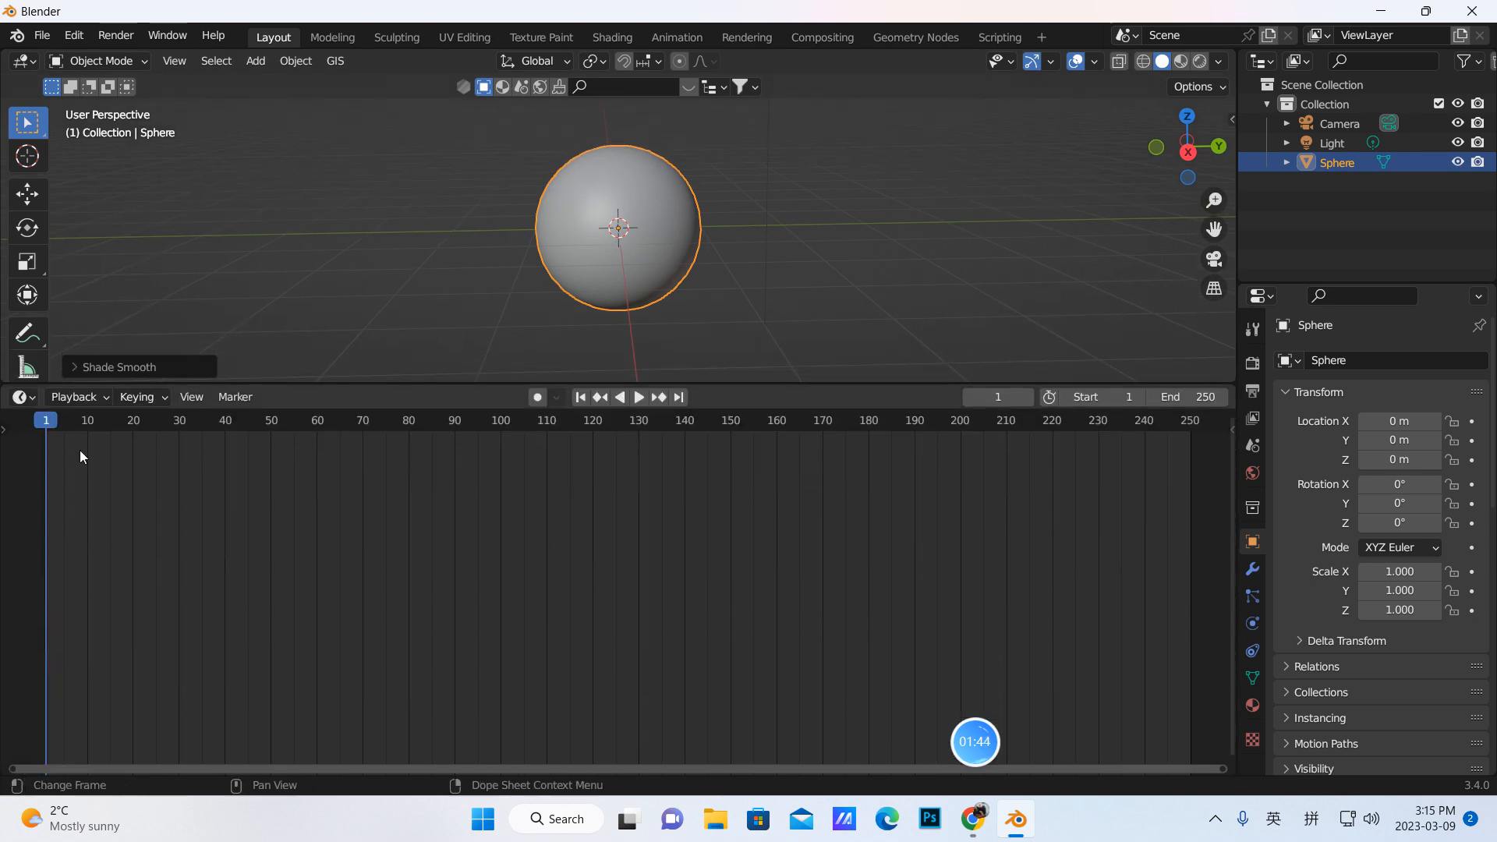
pyautogui.click(31, 396)
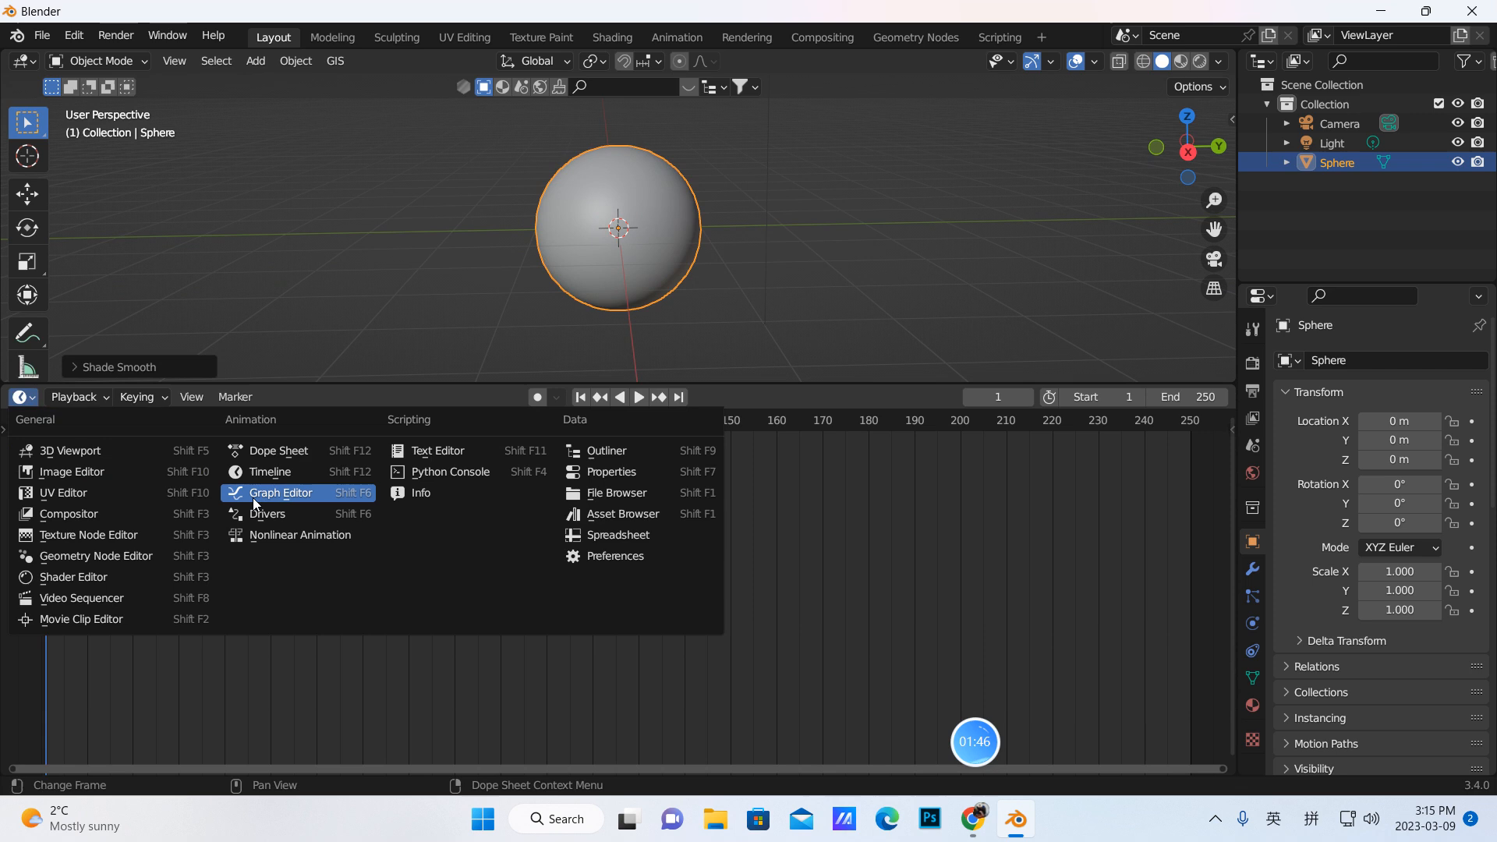
pyautogui.click(111, 557)
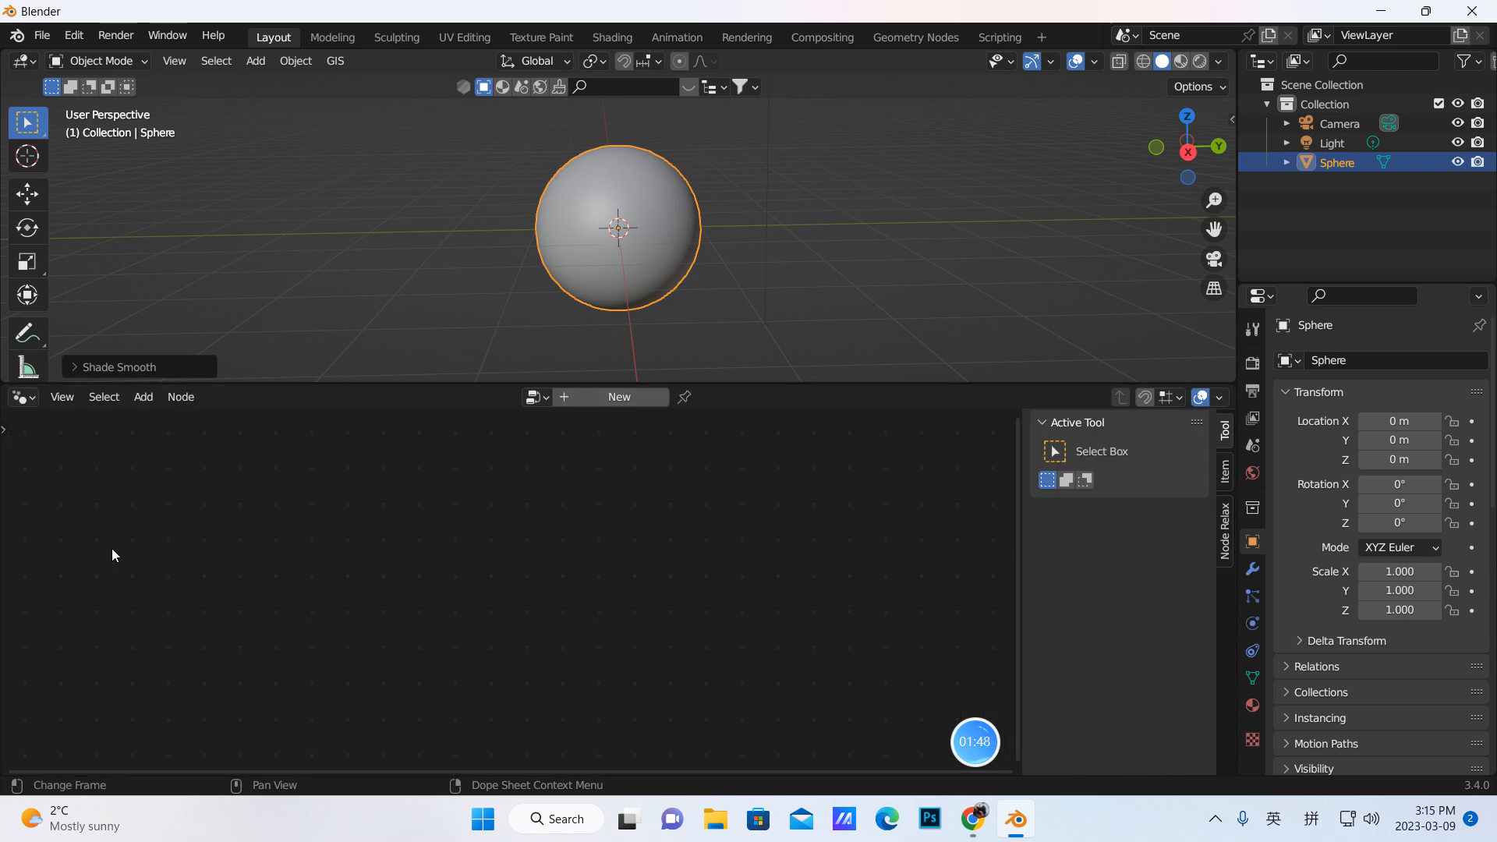
# Step: Create a new geometry node tree on the sphere and hide the node editor's sidebar
pyautogui.click(583, 399)
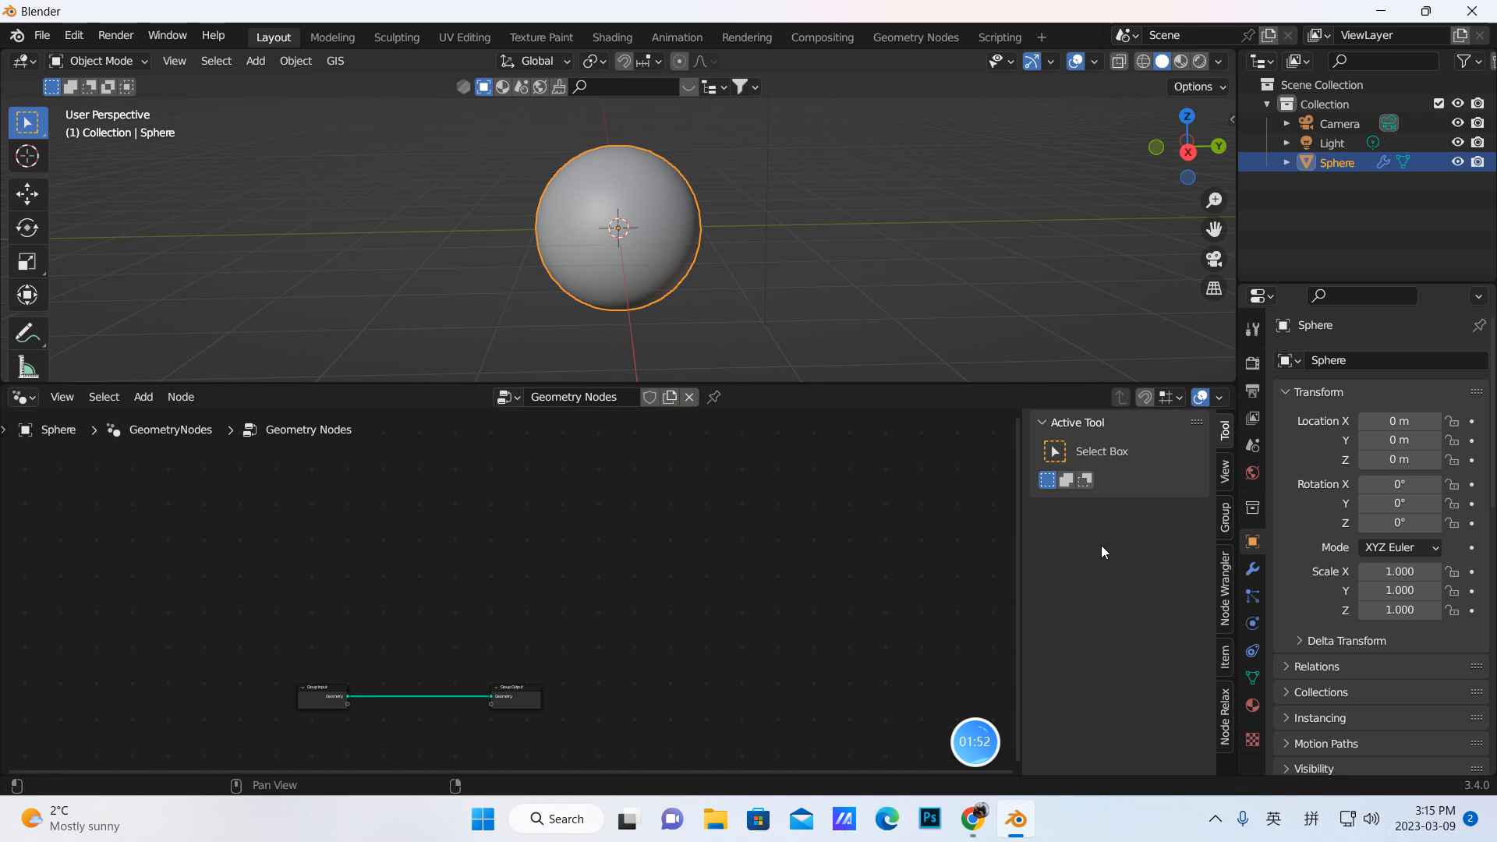
pyautogui.press('n')
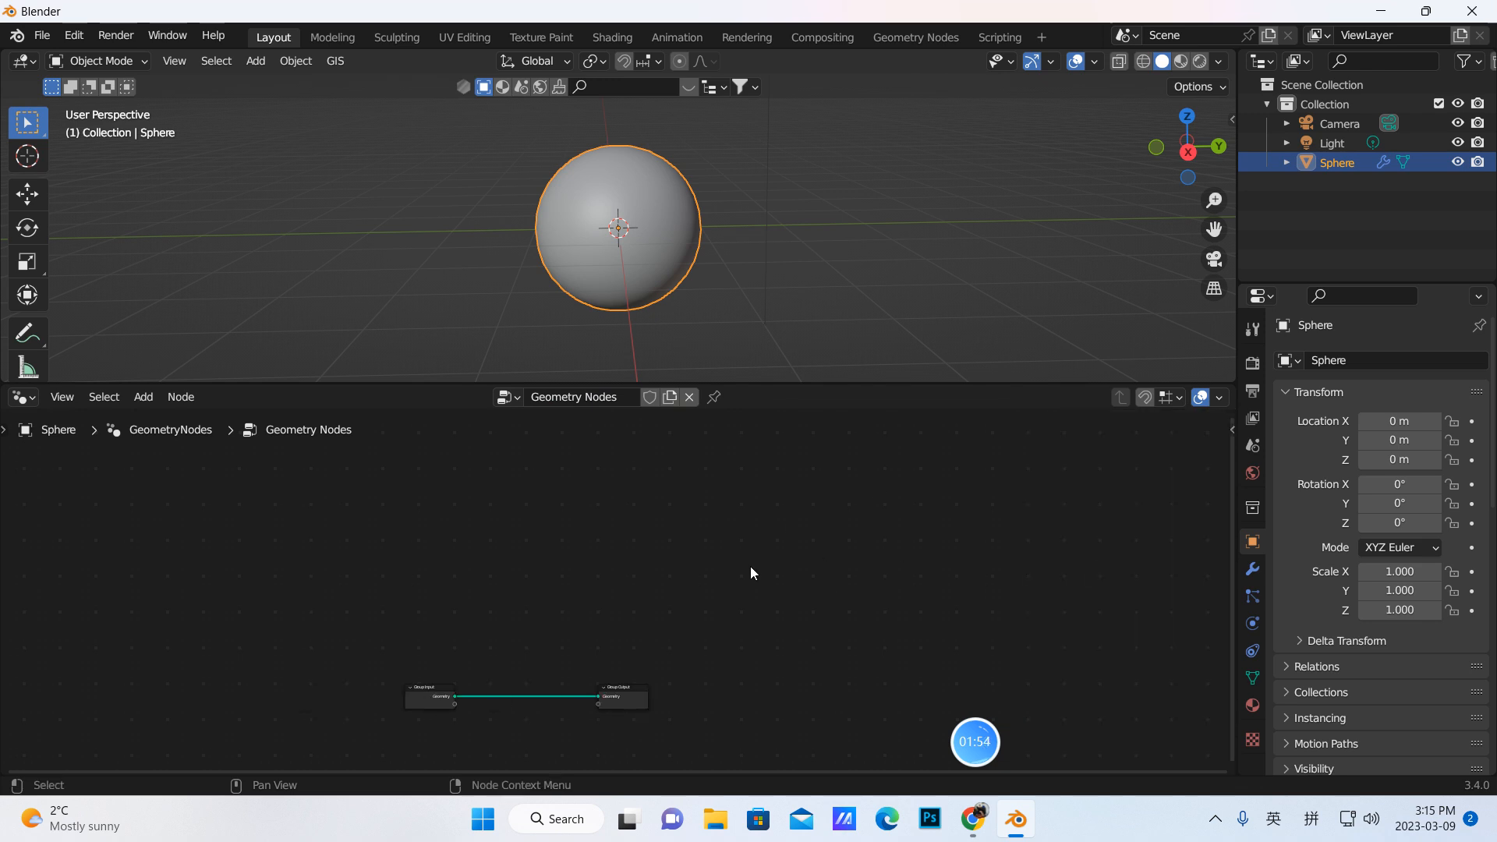
pyautogui.scroll(3, 758, 578)
pyautogui.rightClick(761, 587)
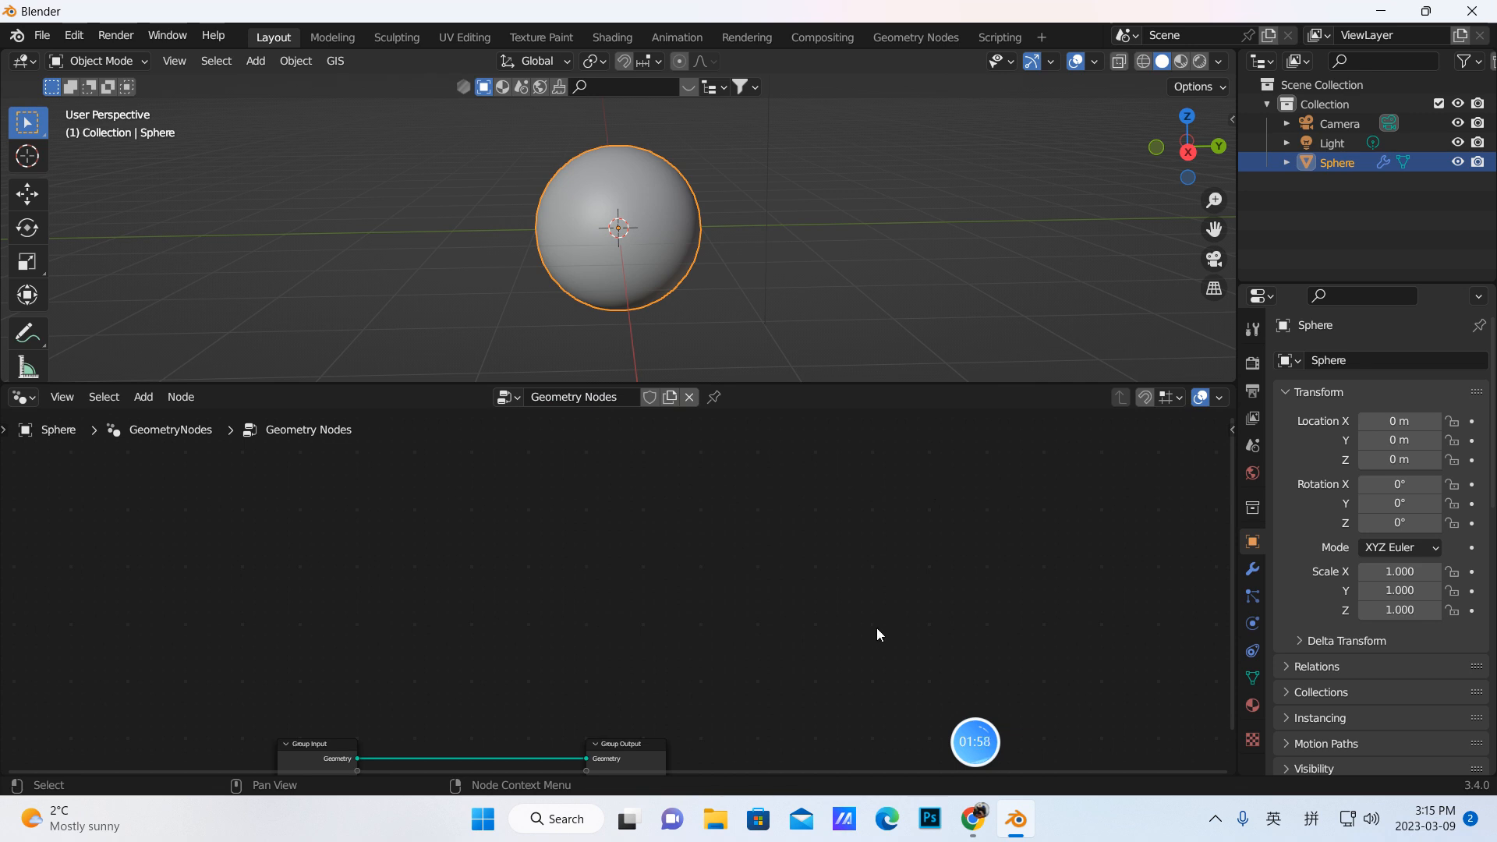
pyautogui.moveTo(852, 607); pyautogui.dragTo(951, 771, button='middle')
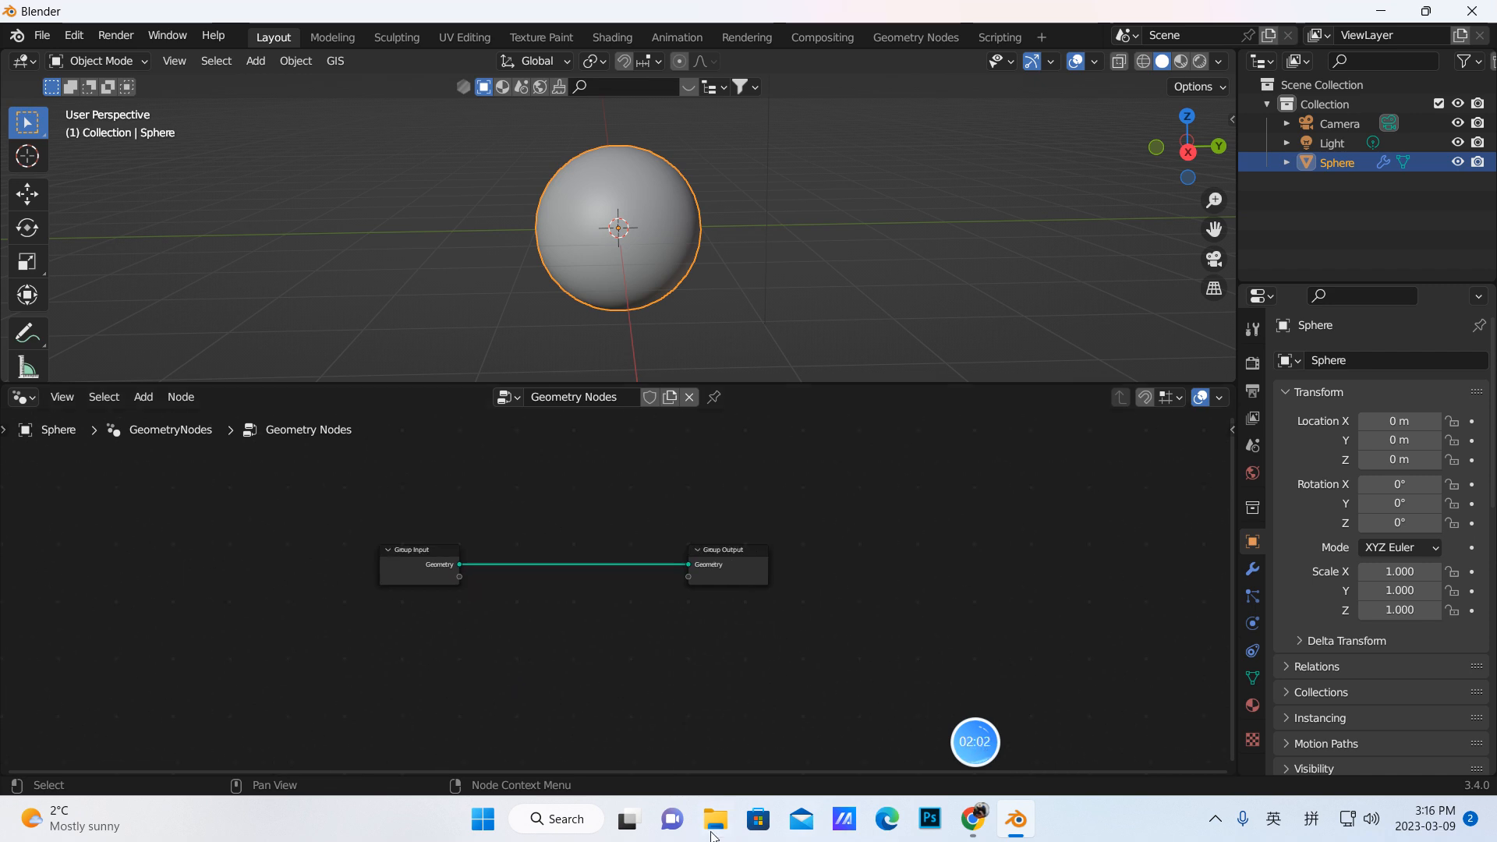
pyautogui.scroll(2, 850, 577)
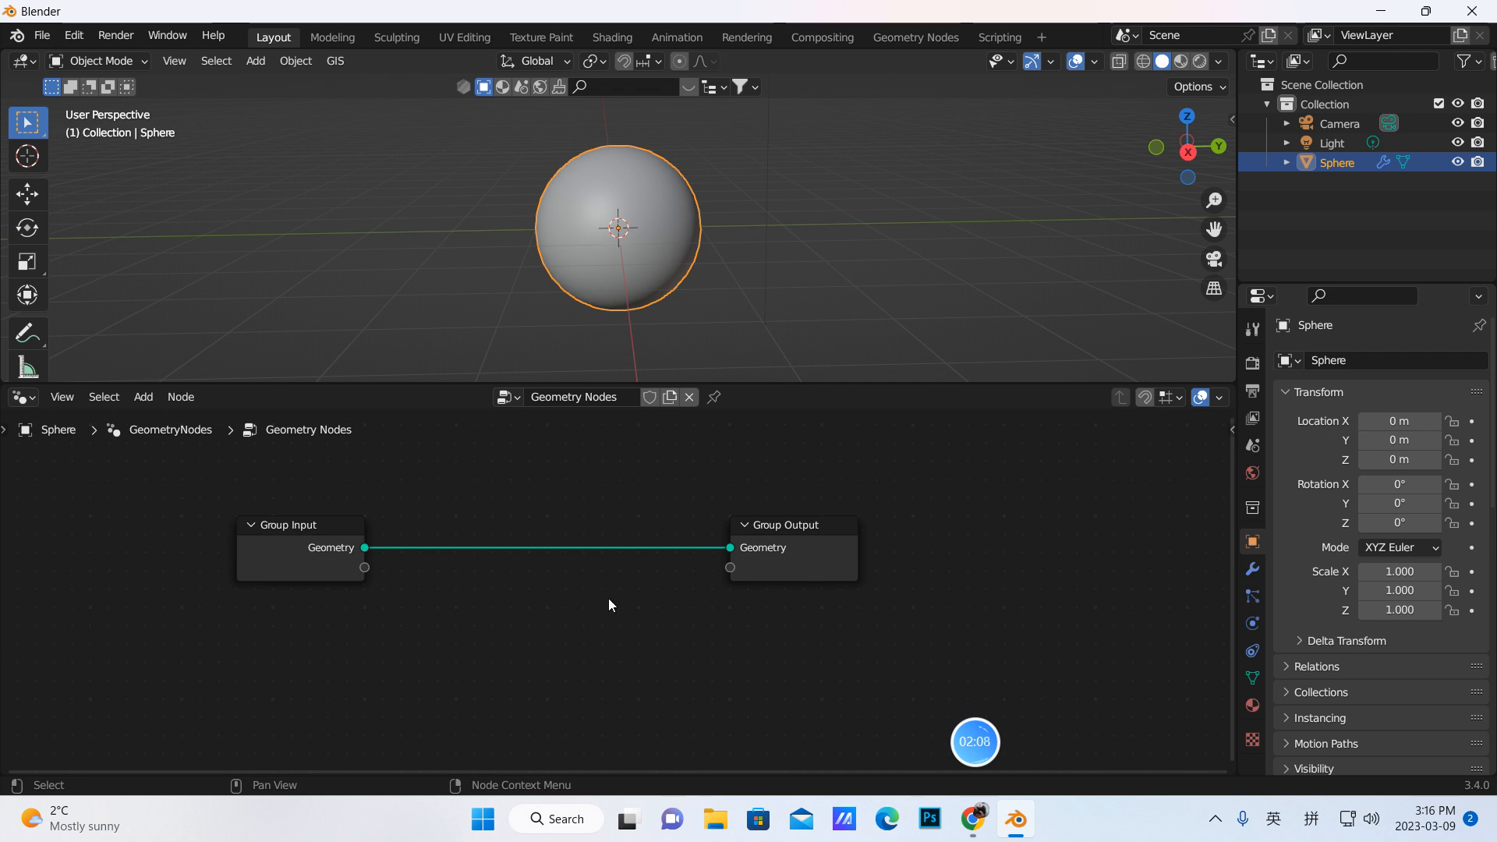
# Step: Insert an Instance on Points node on the link between Group Input and Group Output
pyautogui.click(143, 405)
pyautogui.click(143, 404)
pyautogui.click(144, 405)
pyautogui.click(176, 421)
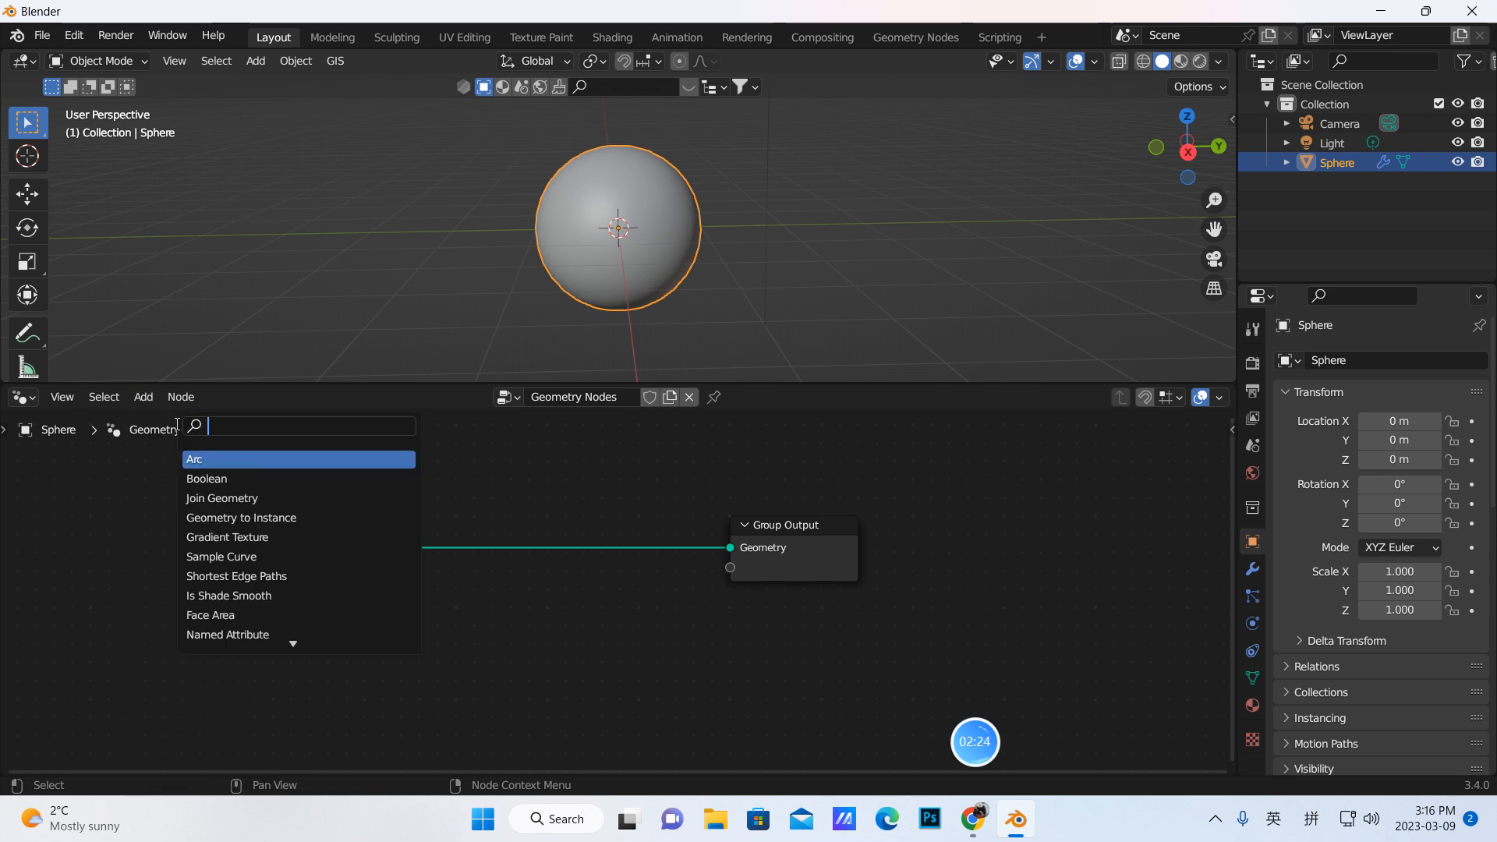
pyautogui.write('instan')
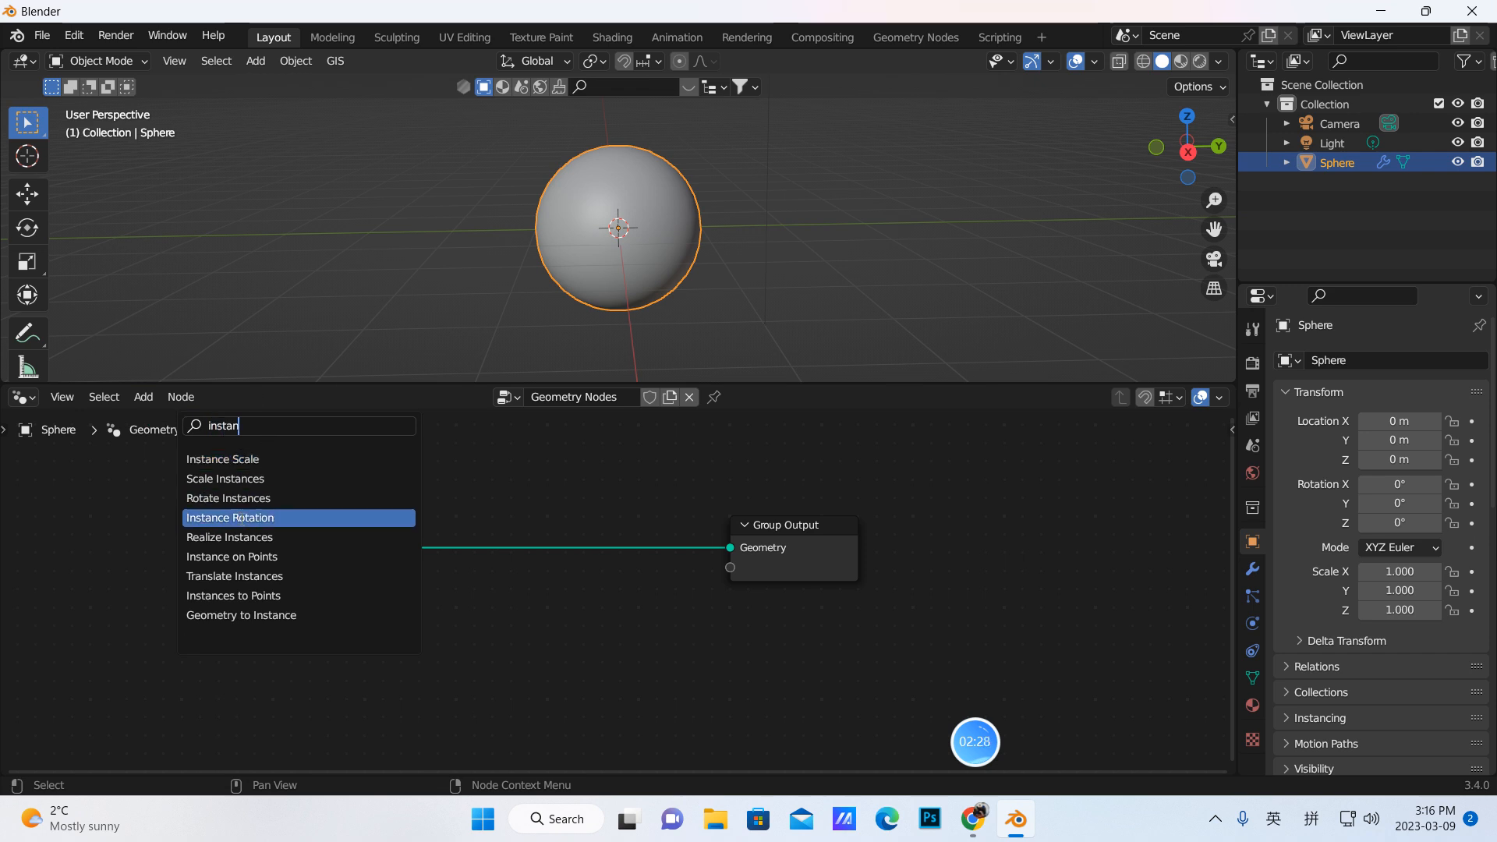
pyautogui.click(244, 558)
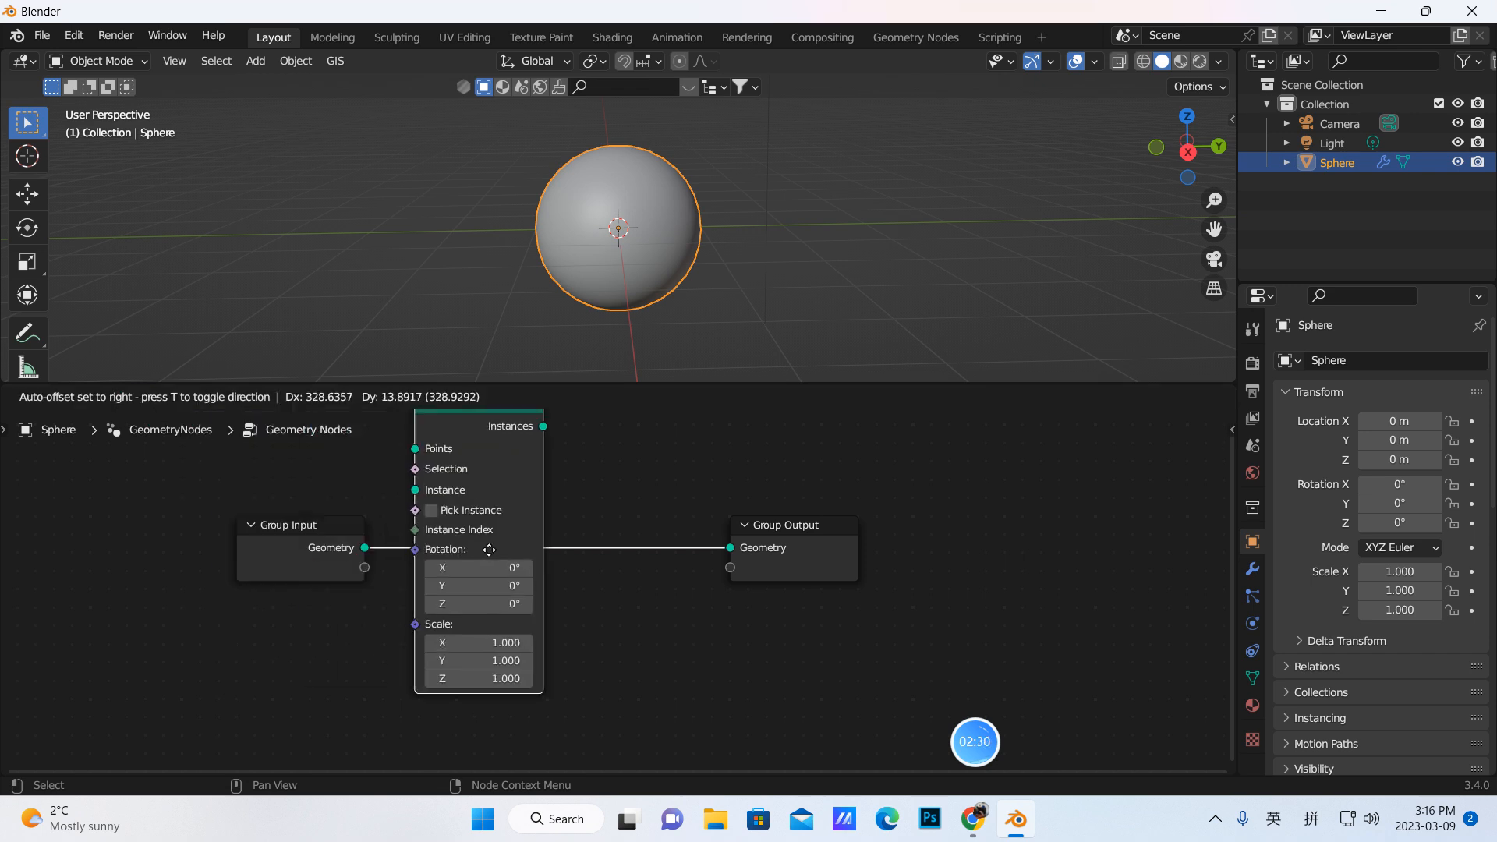
pyautogui.click(511, 558)
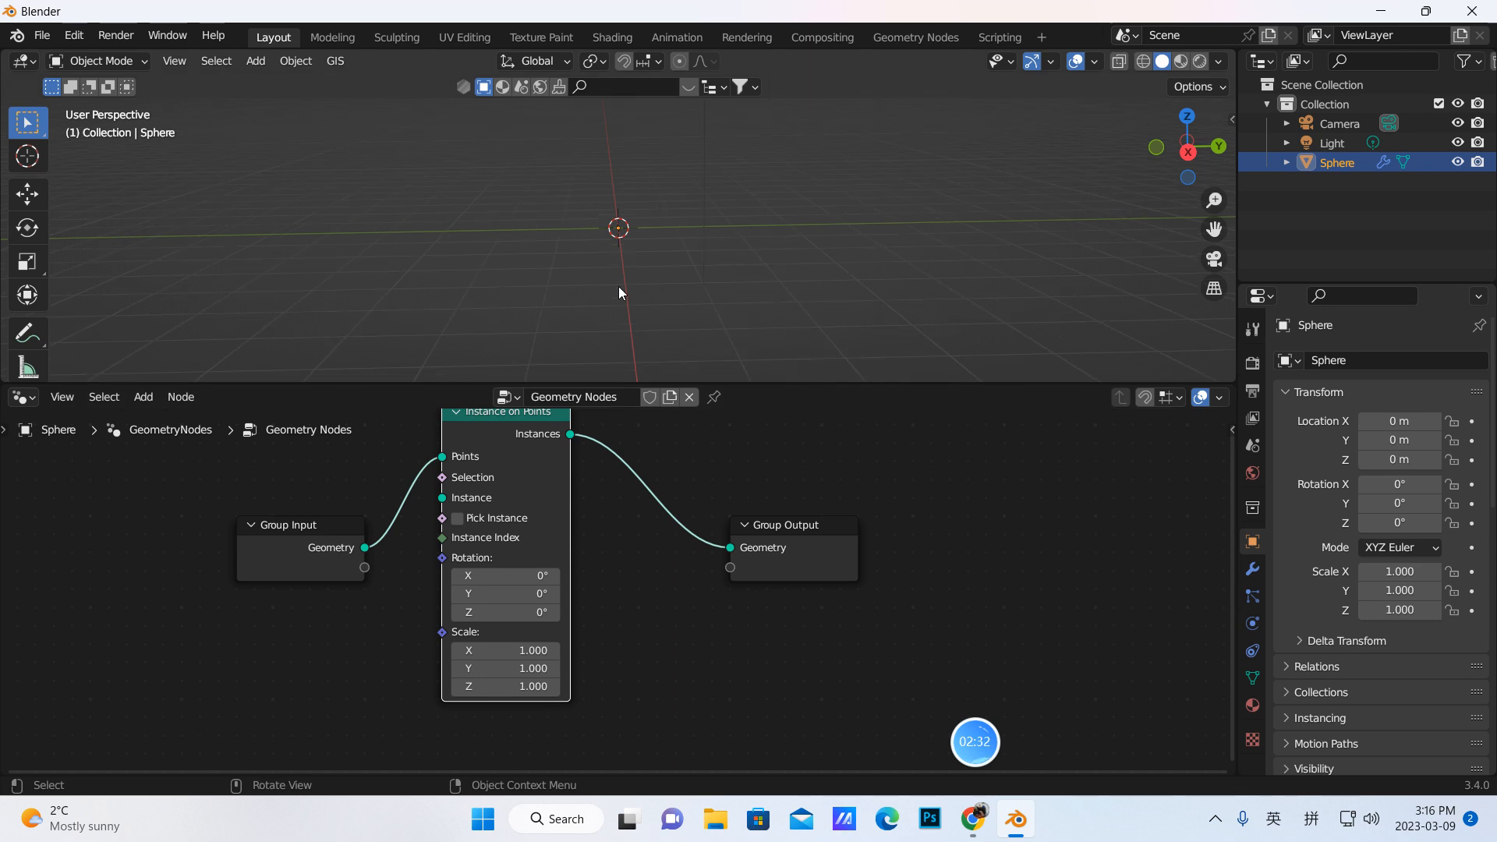
# Step: Space the Group Input and Group Output nodes further apart and connect the input geometry to the Instance socket of Instance on Points
pyautogui.moveTo(766, 530); pyautogui.dragTo(1000, 512)
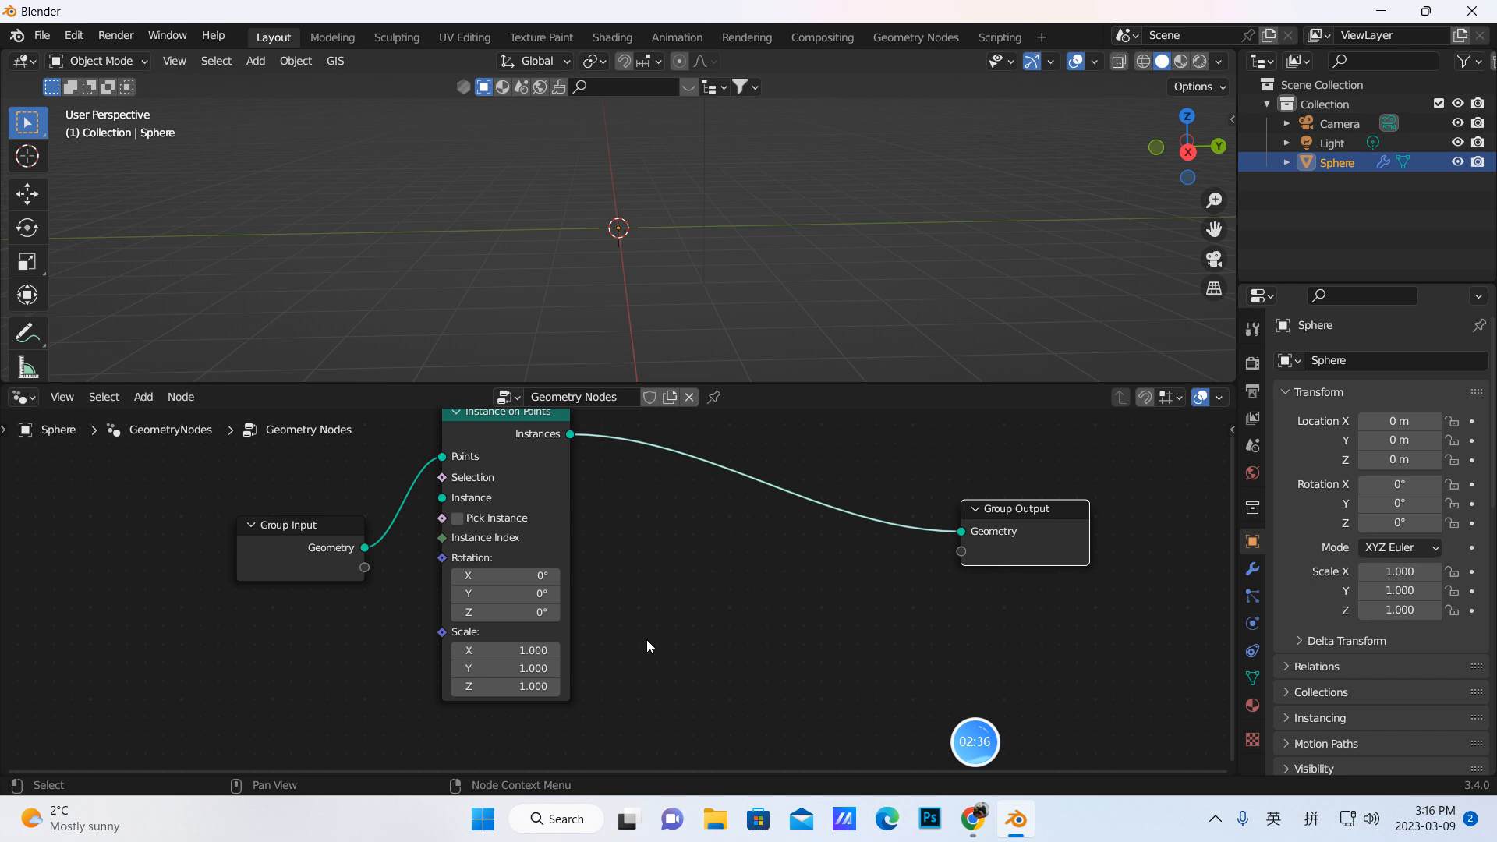
pyautogui.moveTo(313, 549); pyautogui.dragTo(442, 499)
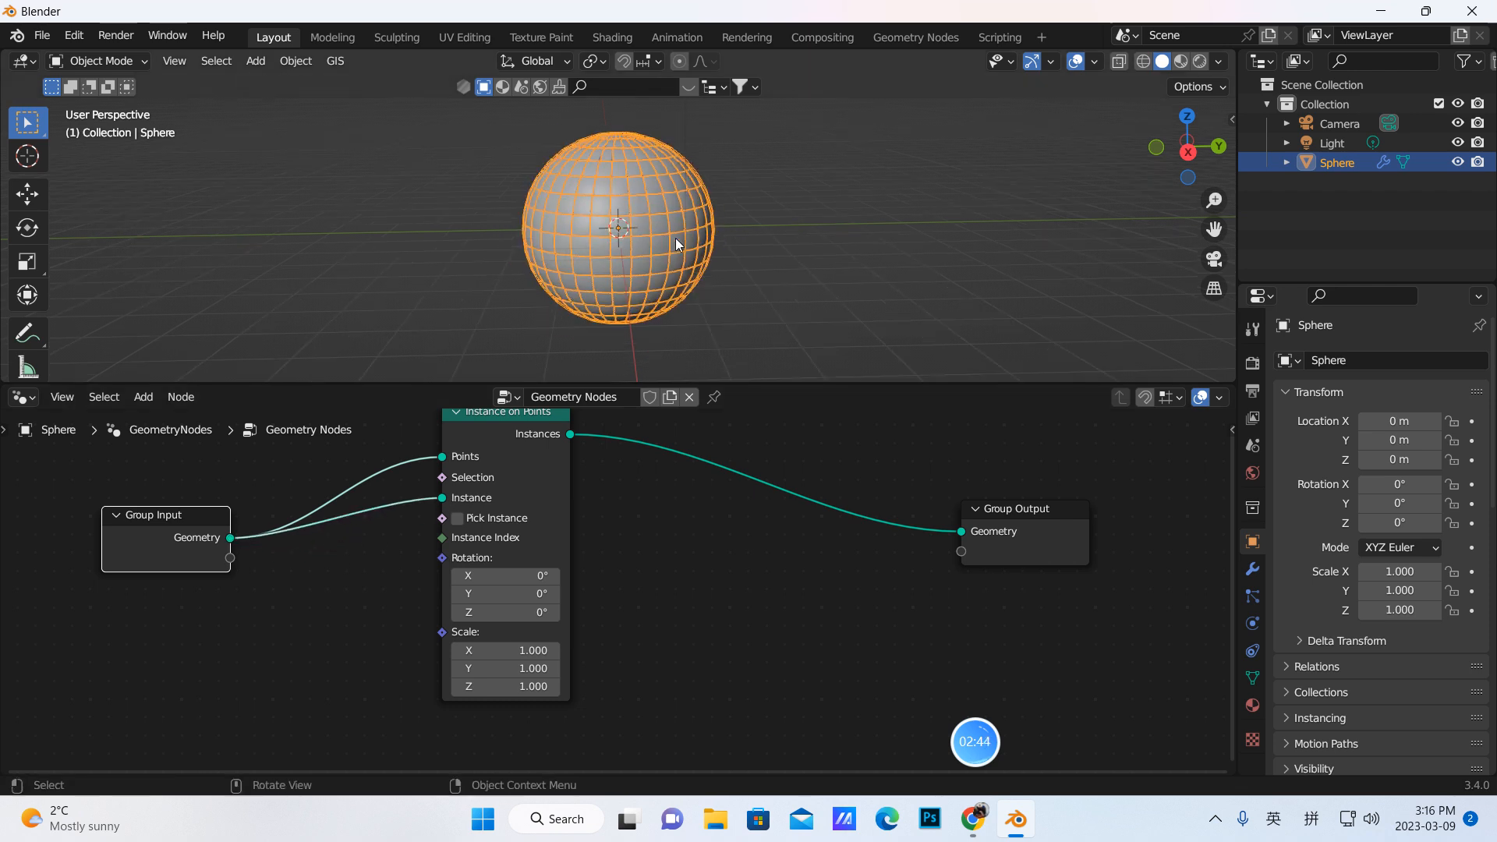
# Step: Examine the instanced sphere in wireframe shading
pyautogui.click(1119, 68)
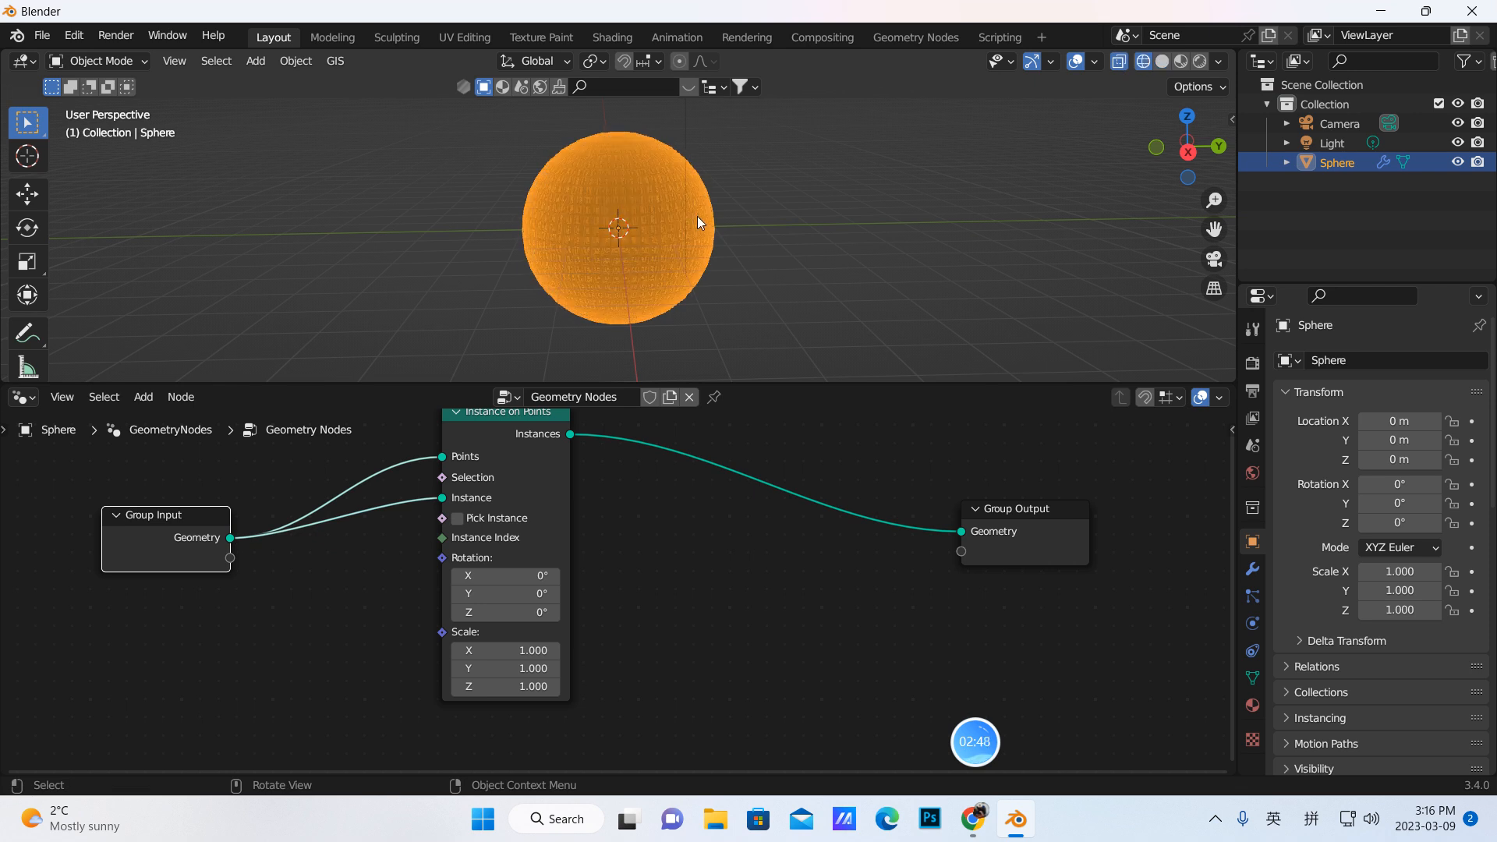
pyautogui.scroll(1, 697, 217)
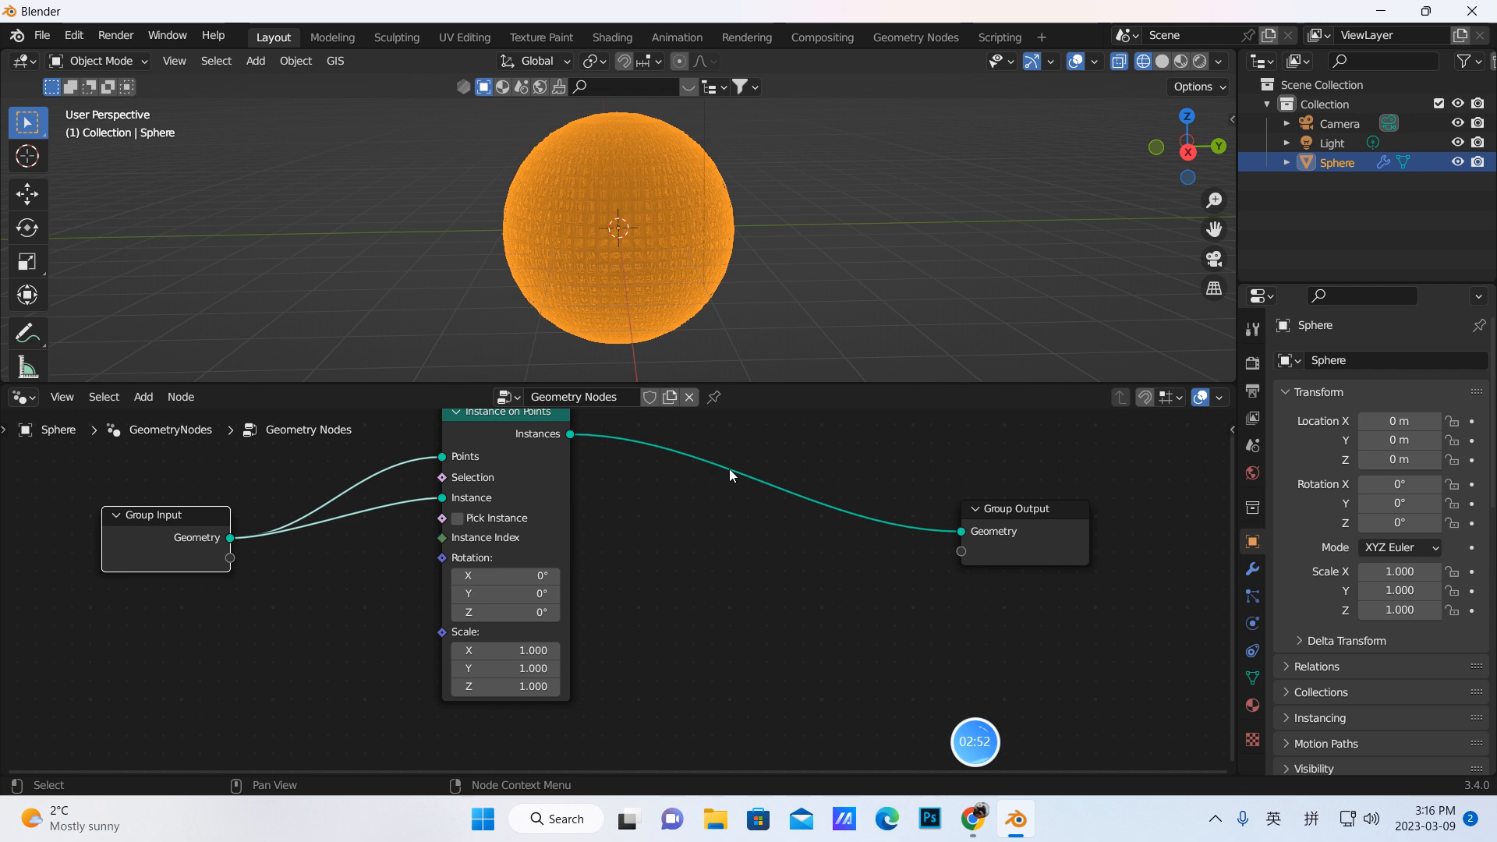
# Step: Insert a Realize Instances node on the link between Instance on Points and Group Output
pyautogui.click(137, 405)
pyautogui.click(165, 419)
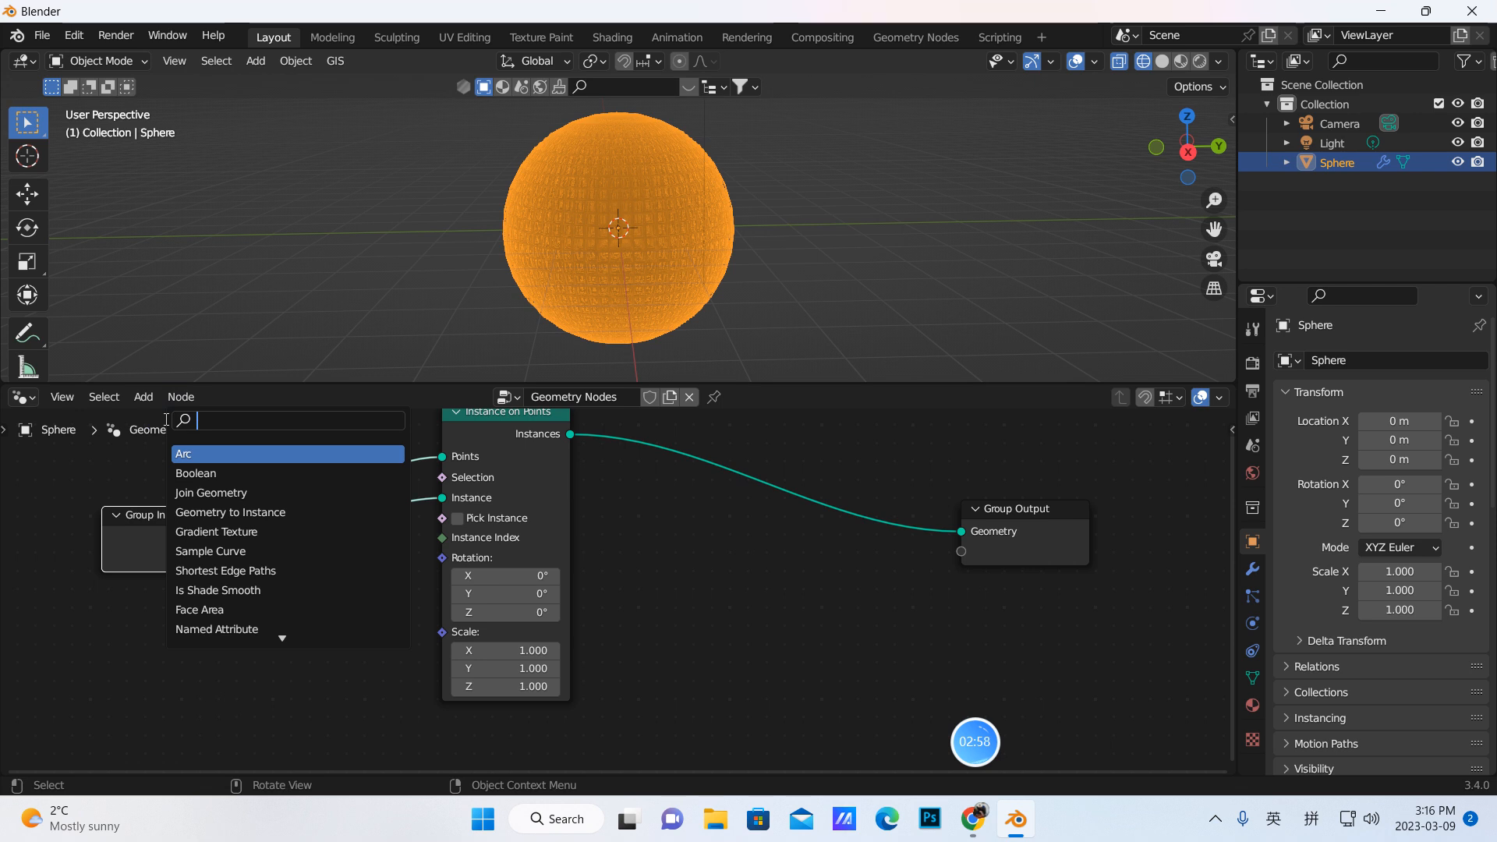
pyautogui.write('rel')
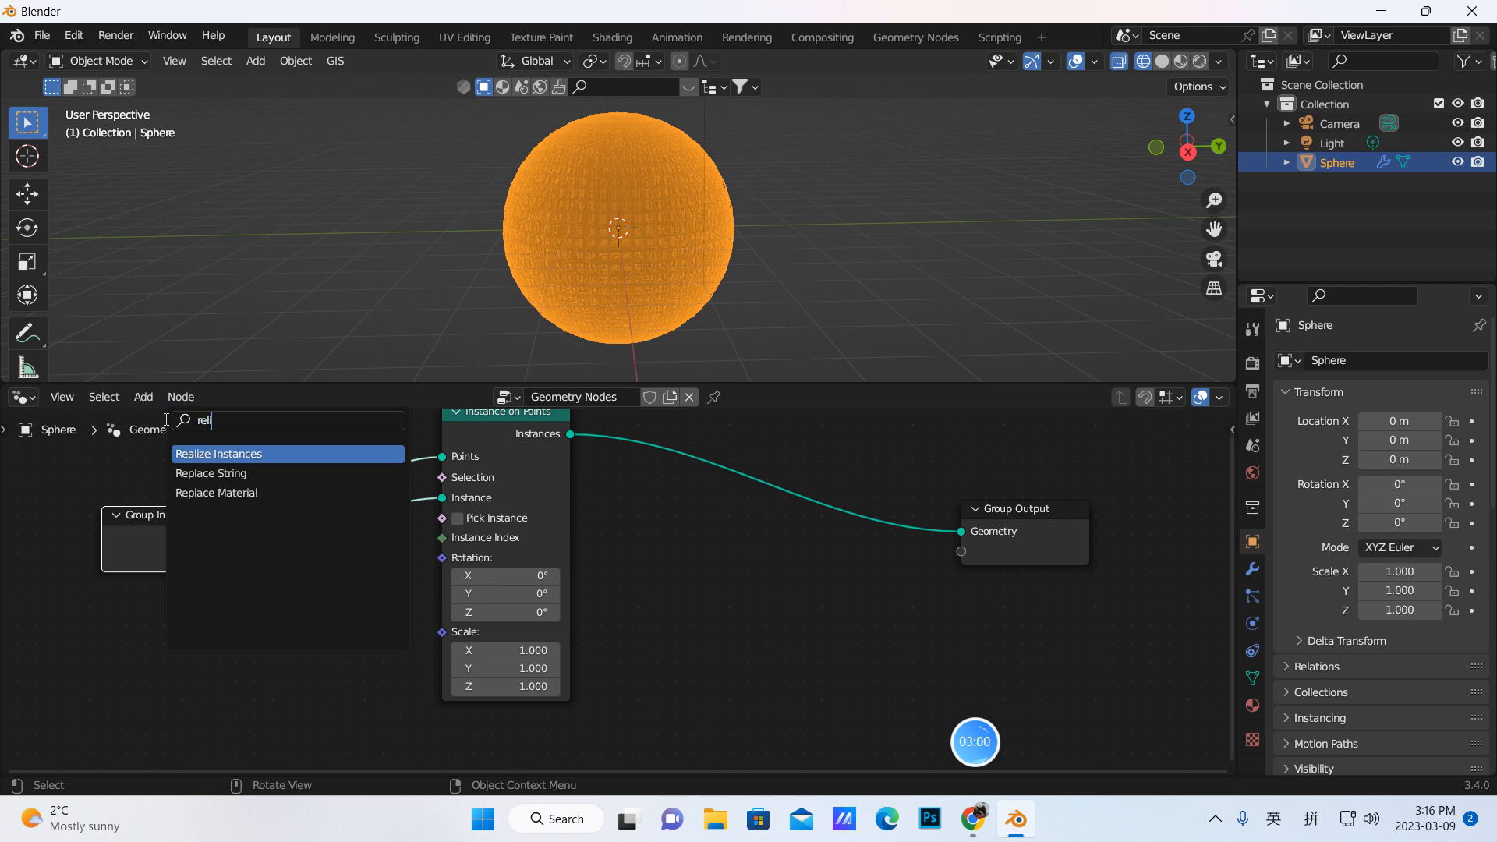
pyautogui.click(225, 455)
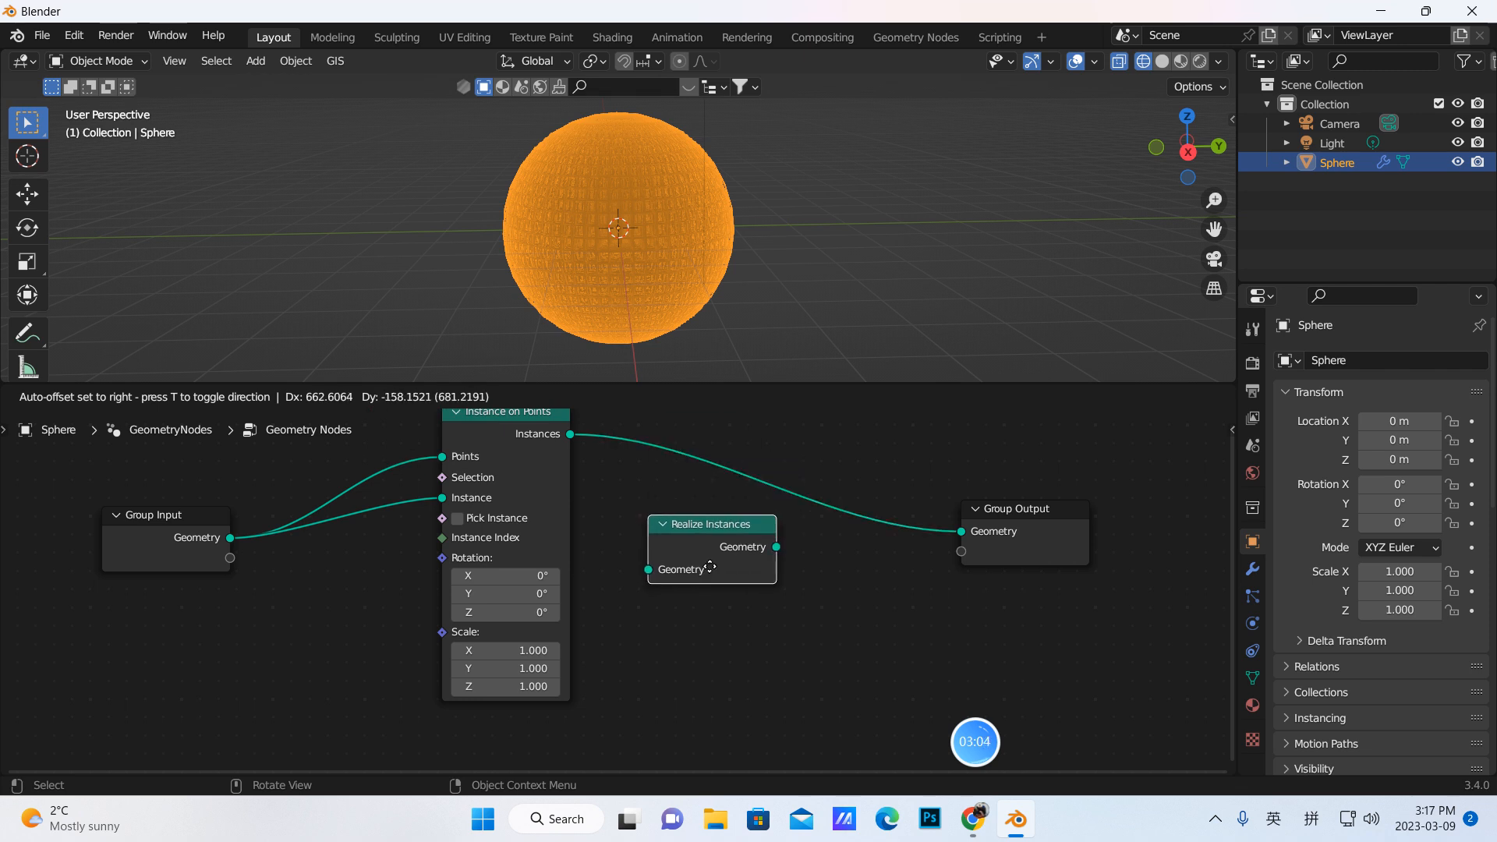
pyautogui.click(755, 511)
pyautogui.moveTo(744, 476); pyautogui.dragTo(758, 507)
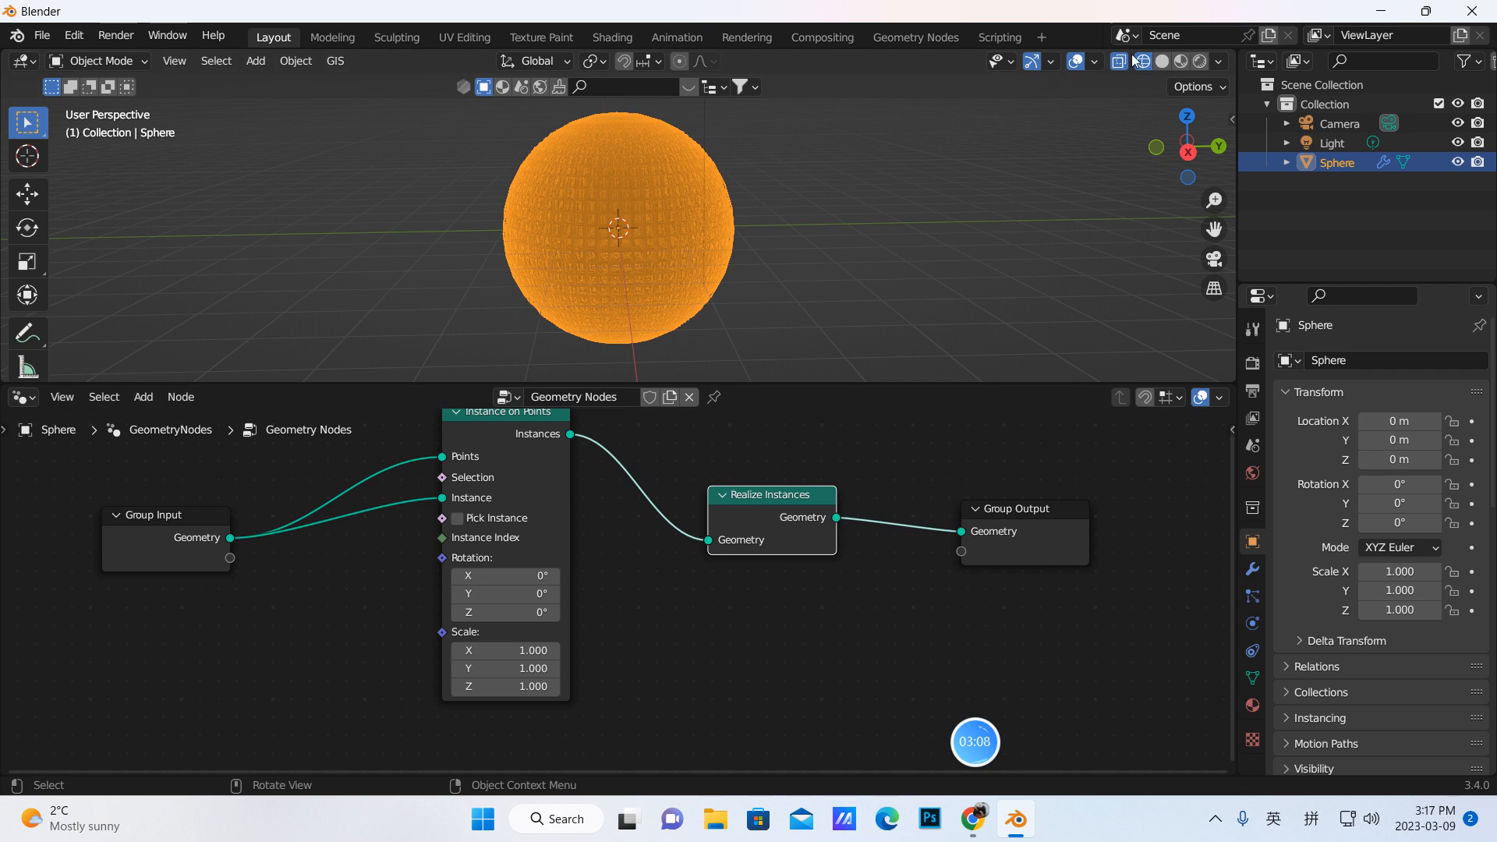
# Step: Return the viewport to solid shading with X-ray turned off
pyautogui.click(1162, 61)
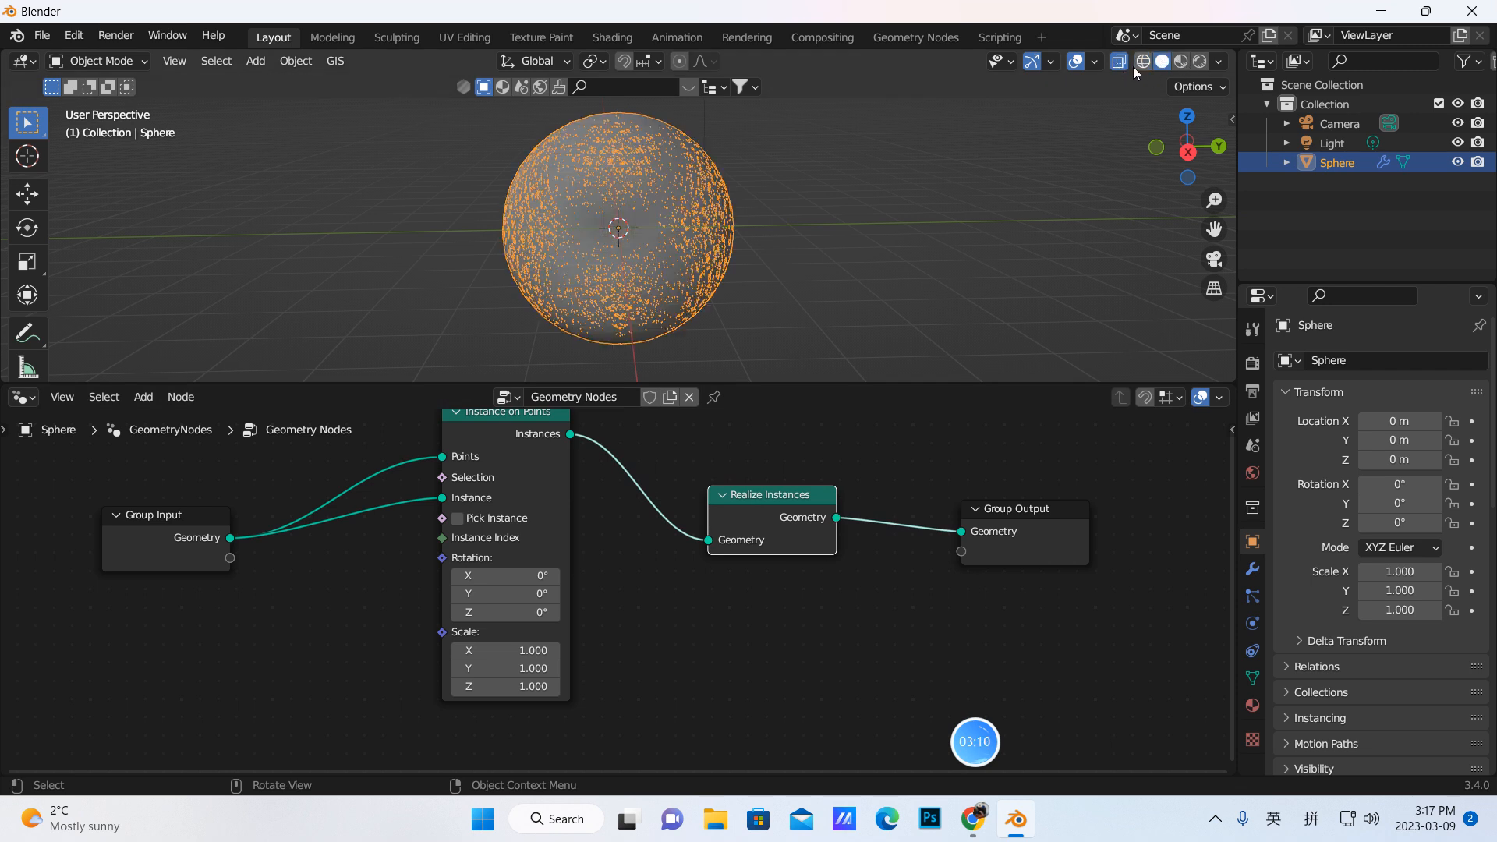
pyautogui.click(1120, 63)
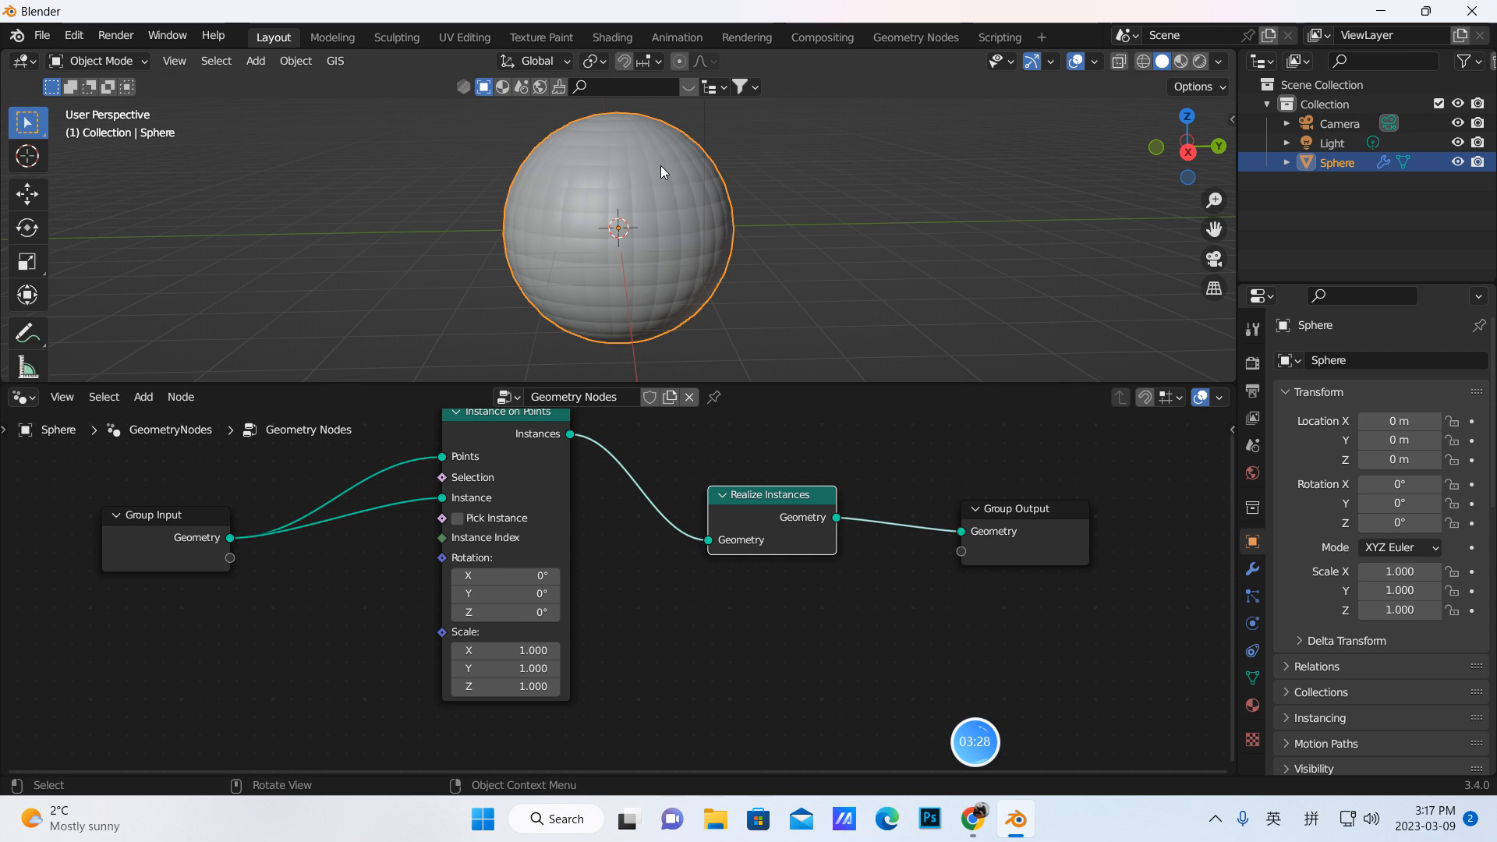
# Step: Add a float Random Value node below Group Input and connect its value to the Scale of Instance on Points
pyautogui.click(144, 398)
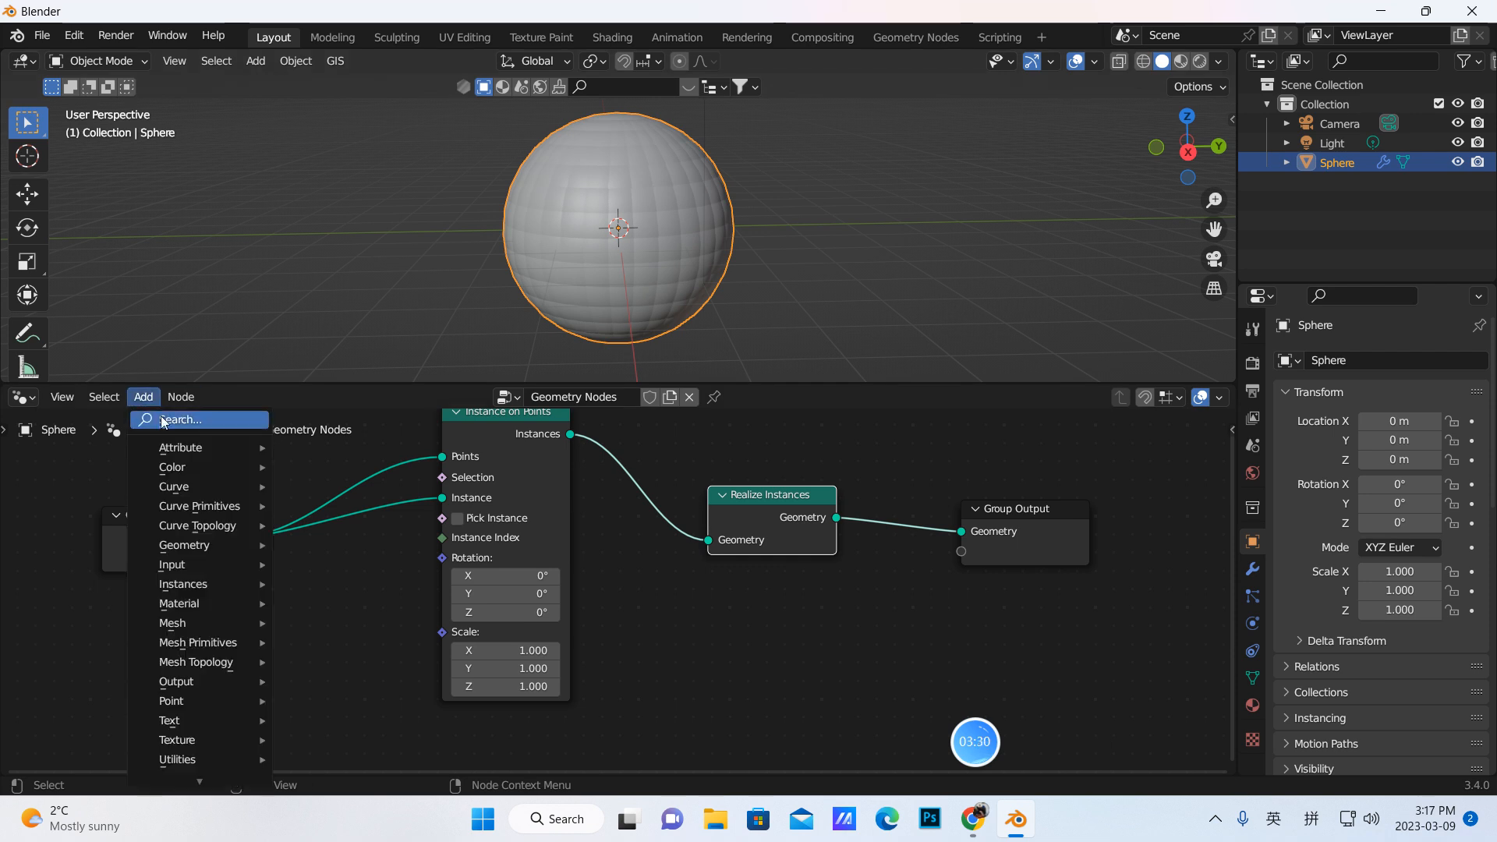
pyautogui.click(162, 422)
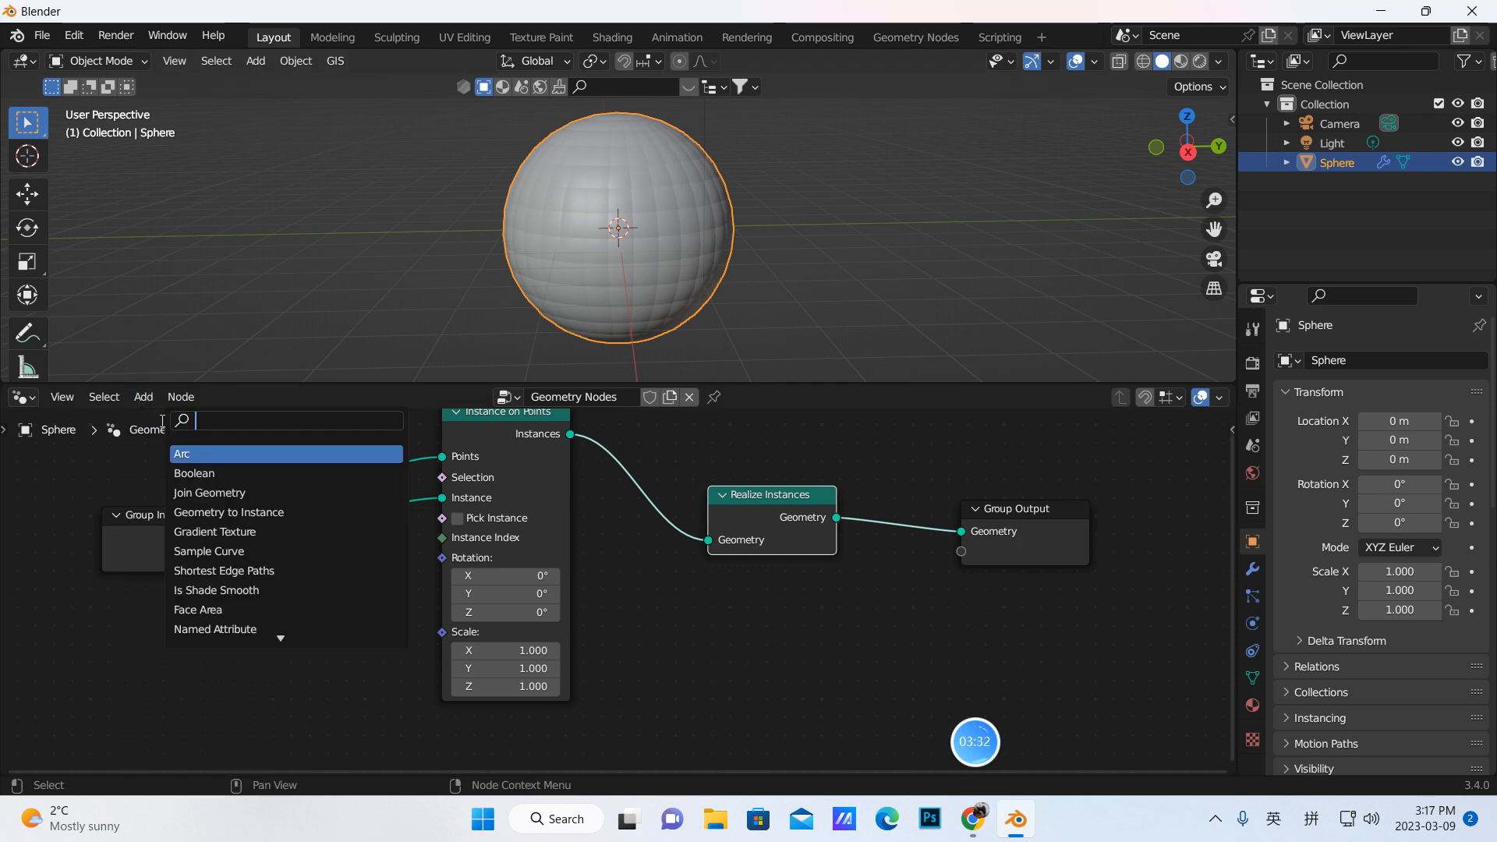
pyautogui.write('random')
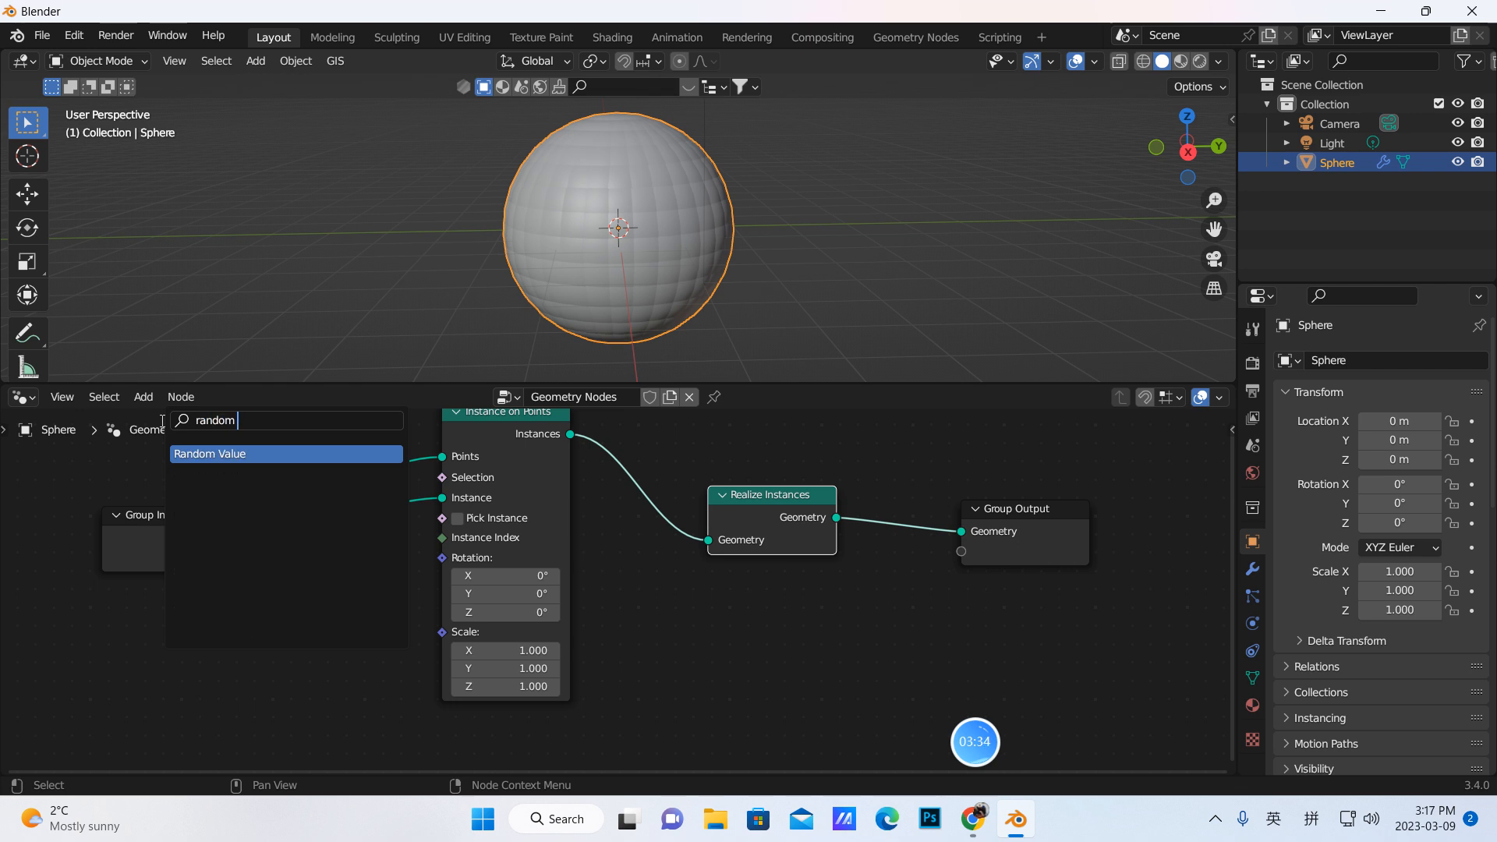
pyautogui.click(224, 454)
pyautogui.click(182, 648)
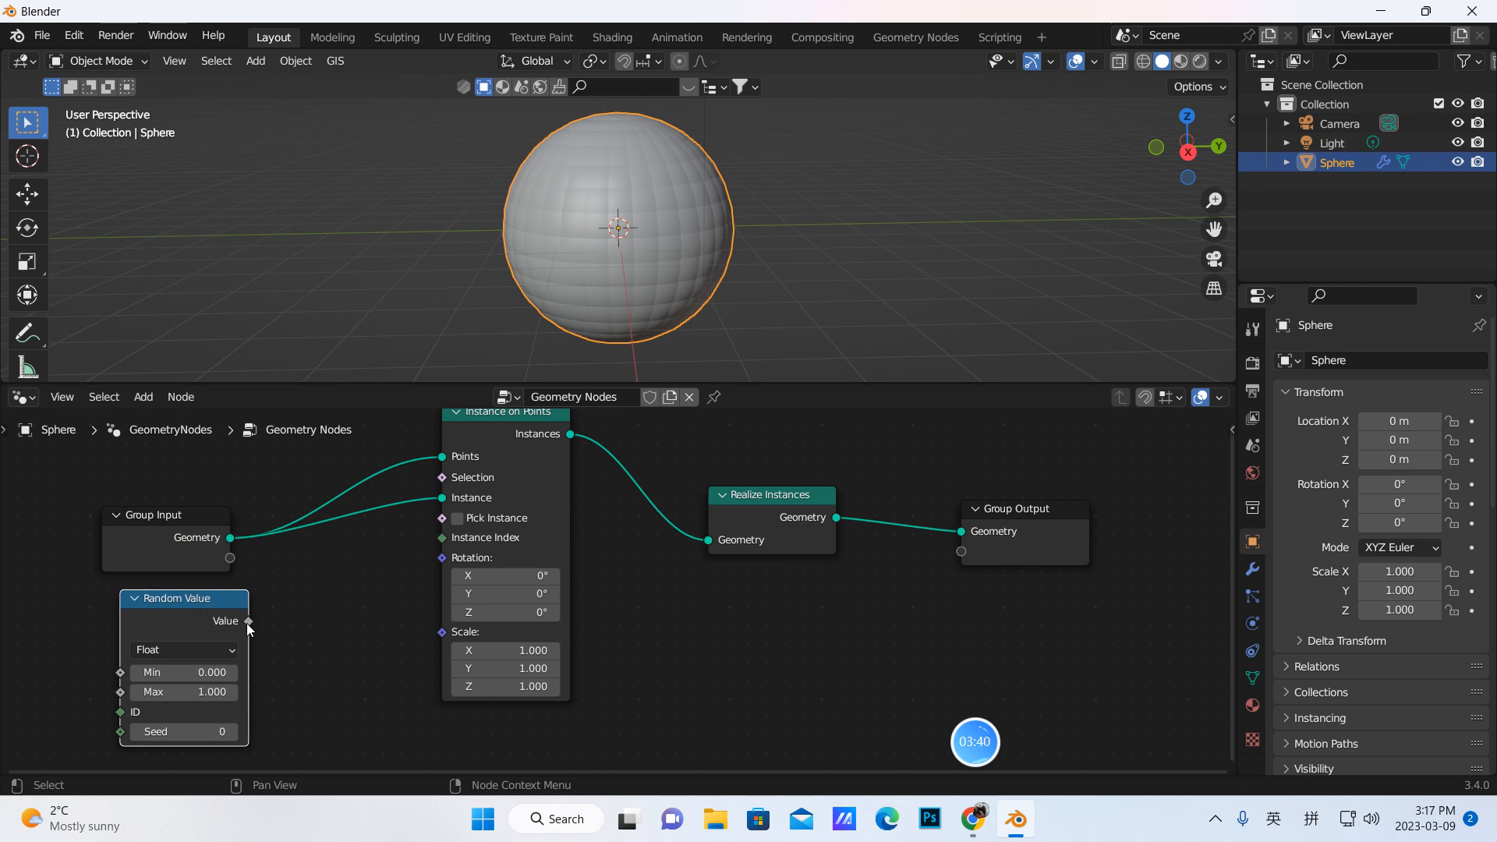
pyautogui.moveTo(248, 623); pyautogui.dragTo(442, 633)
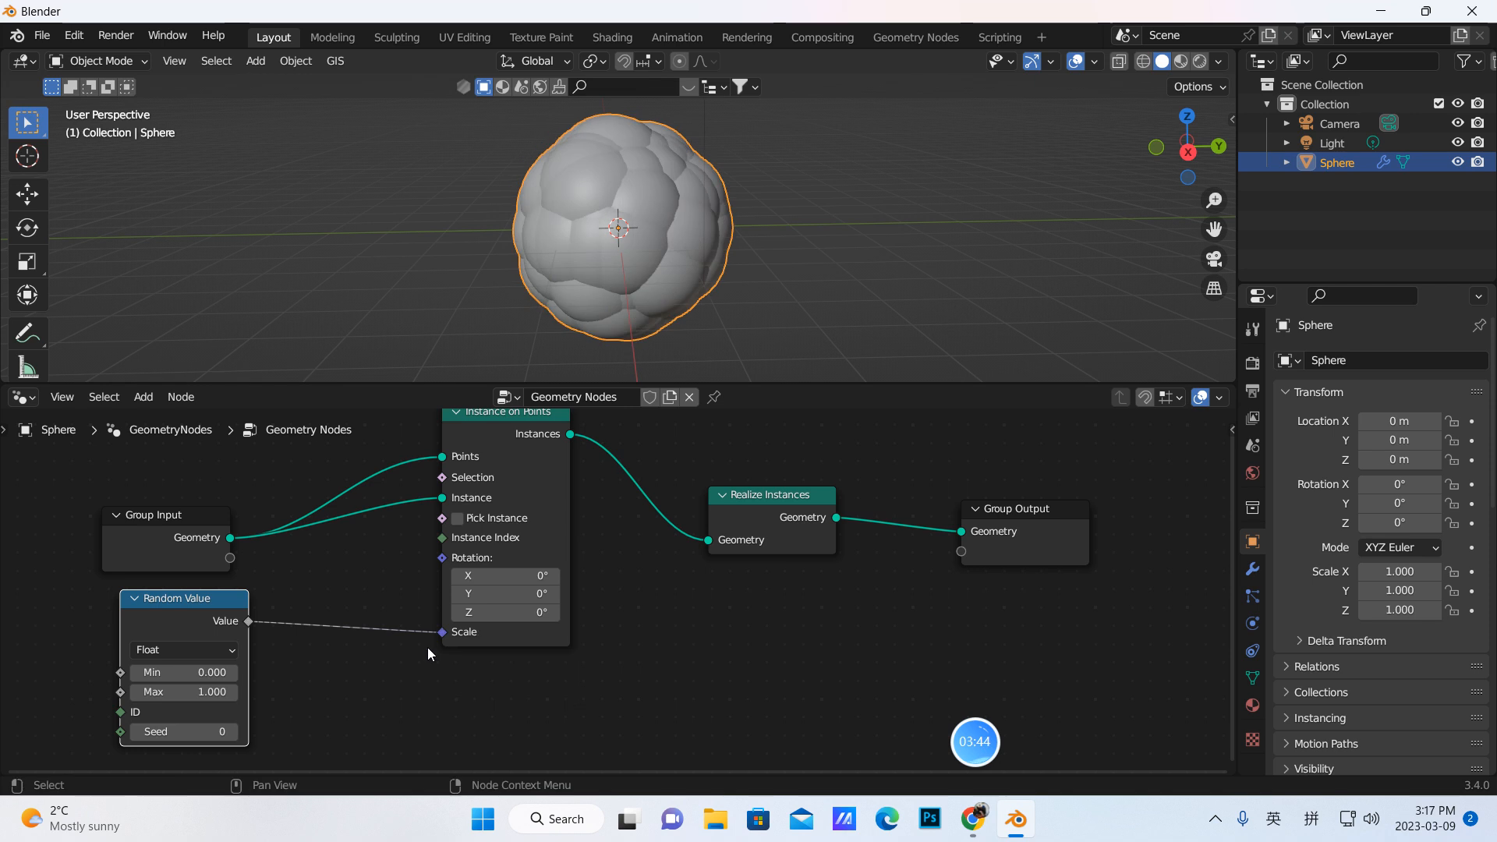
# Step: Set the Random Value node's maximum to 0.09 and check the instance sizes in the viewport
pyautogui.click(212, 694)
pyautogui.press('BackSpace')
pyautogui.write('0.09')
pyautogui.press('Return')
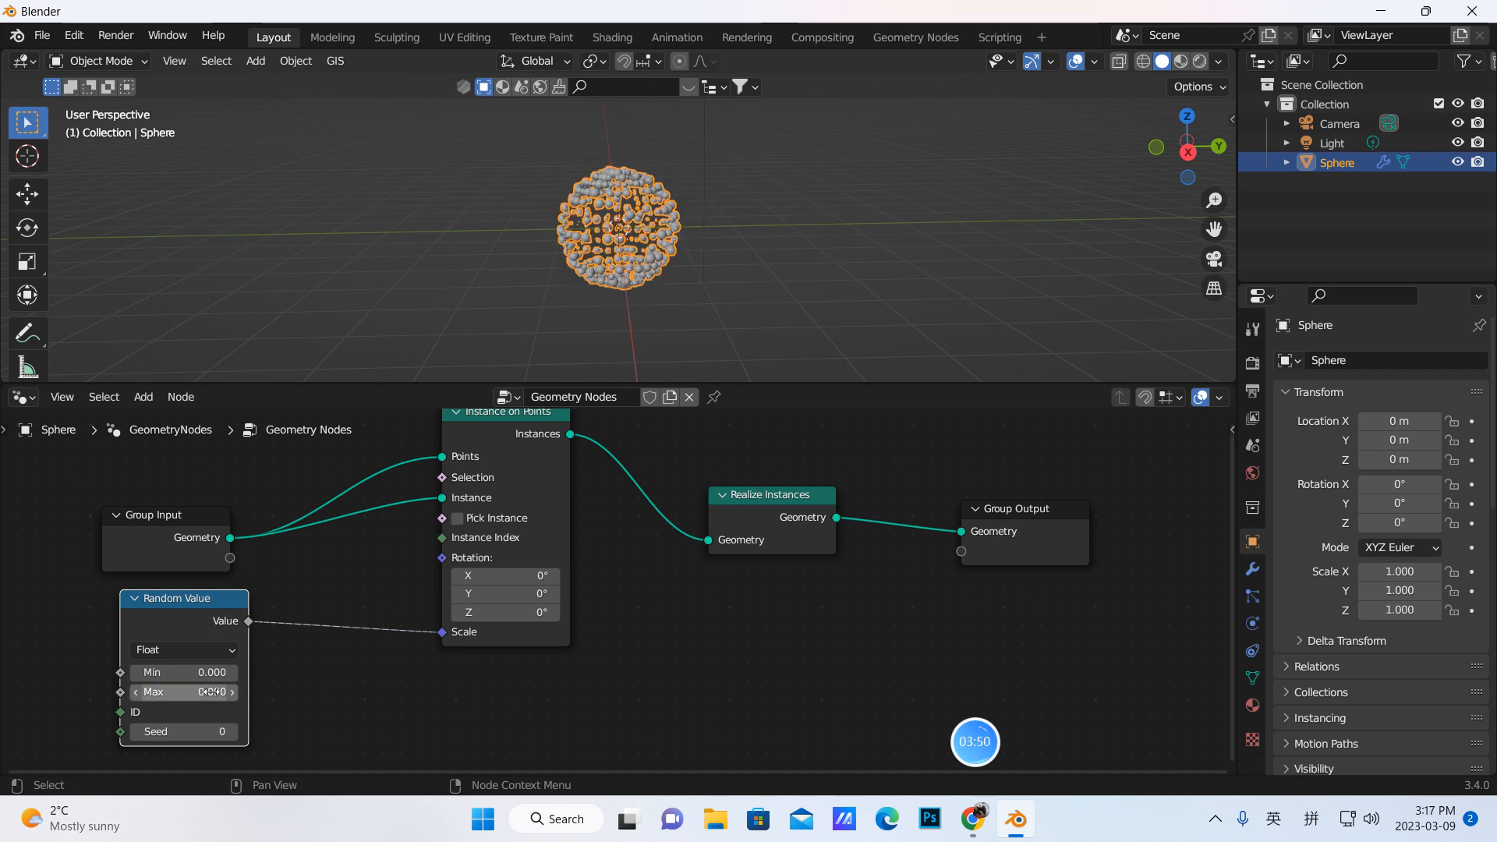
pyautogui.scroll(5, 769, 279)
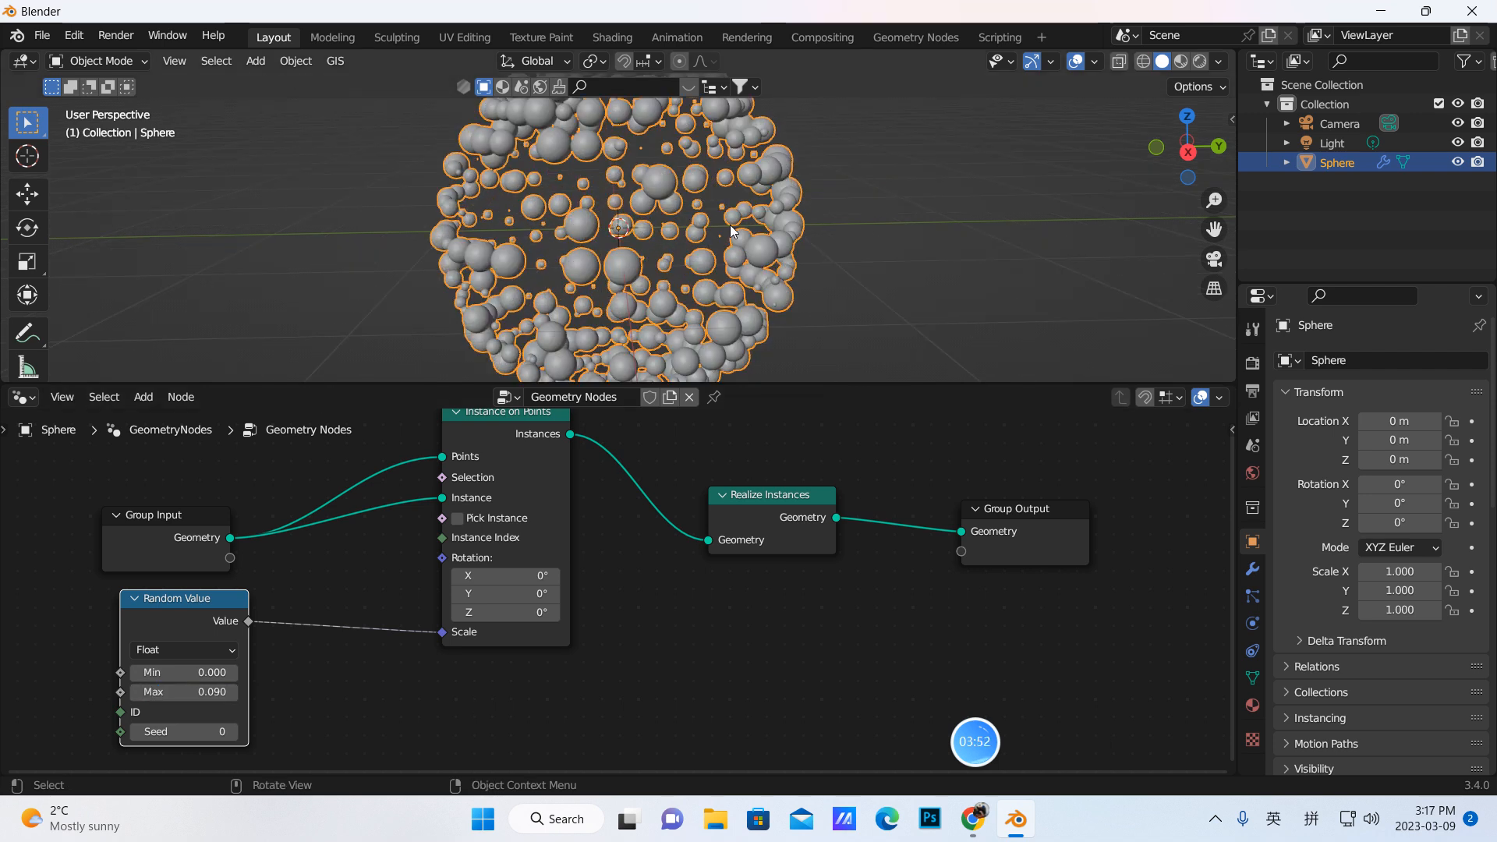
pyautogui.scroll(-1, 751, 244)
# Step: Set the Random Value node's maximum to 0.07
pyautogui.click(215, 692)
pyautogui.press('BackSpace')
pyautogui.press('Return')
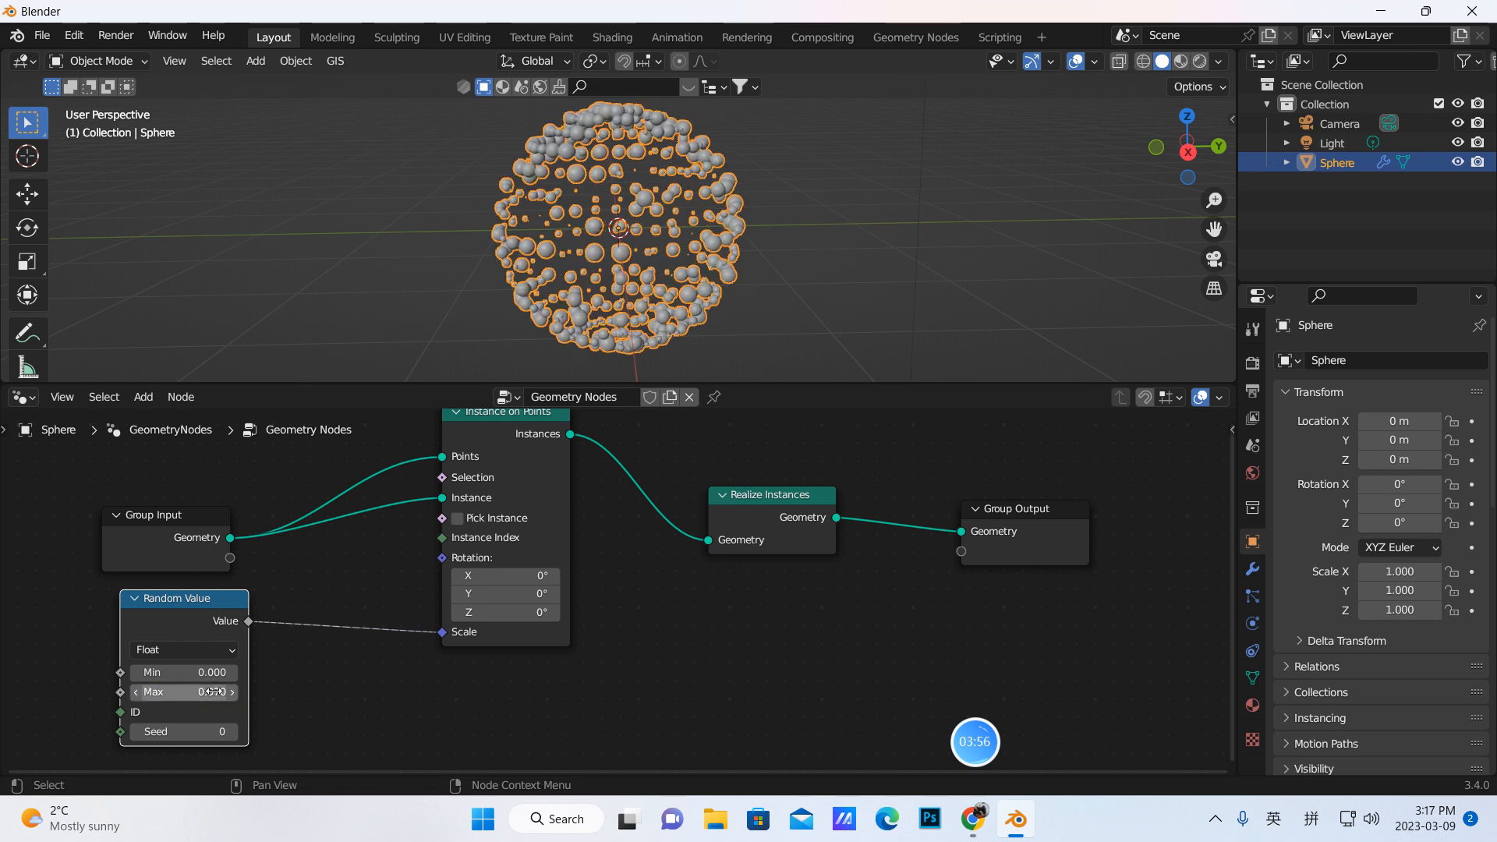
pyautogui.scroll(2, 683, 242)
pyautogui.scroll(-3, 683, 241)
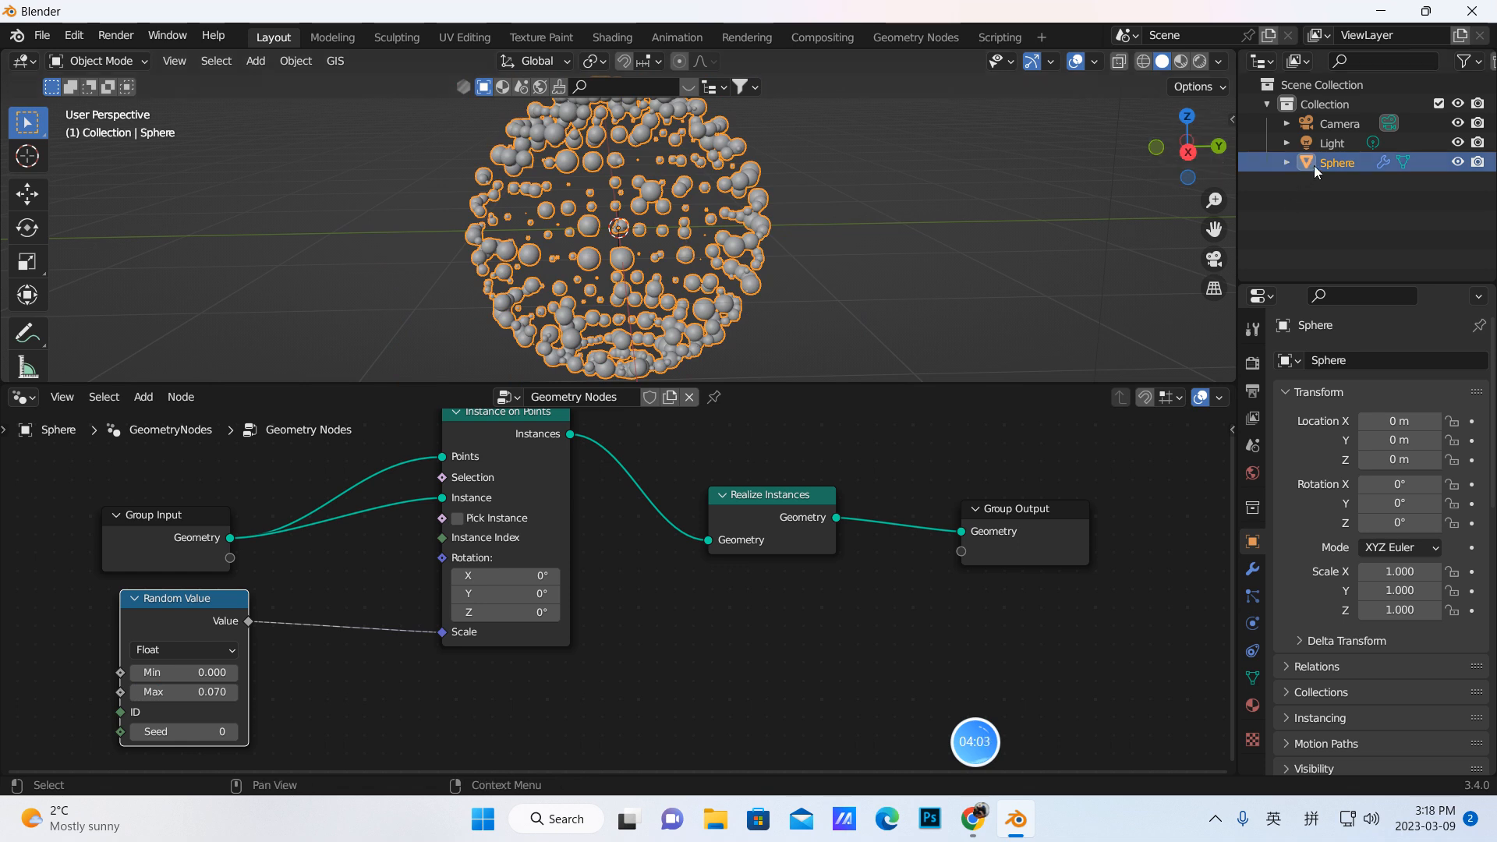
# Step: Create a new material on the sphere and set its surface shader to Glass BSDF
pyautogui.click(1253, 706)
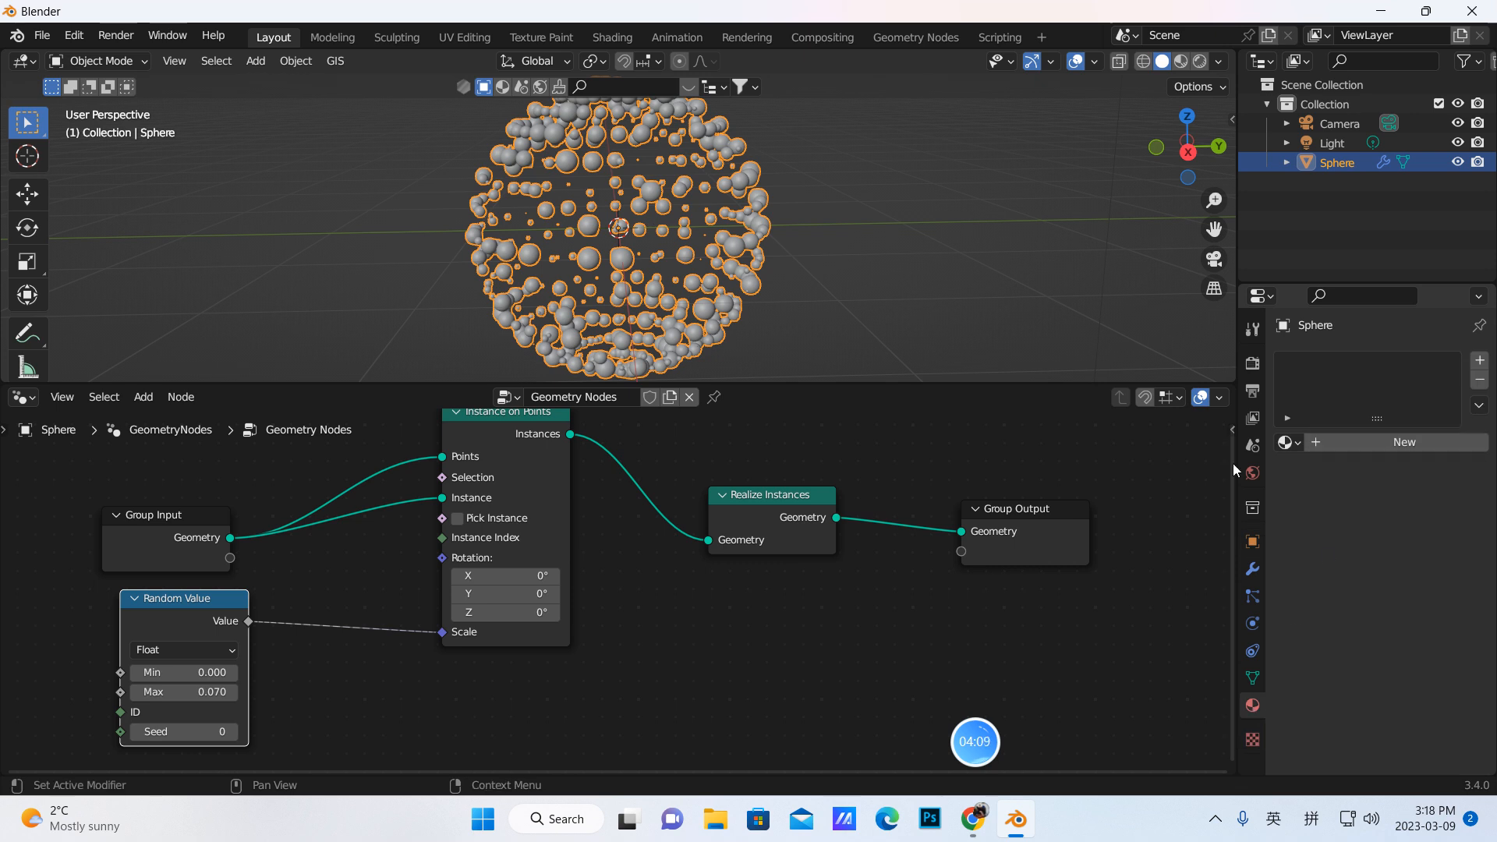
pyautogui.click(1389, 441)
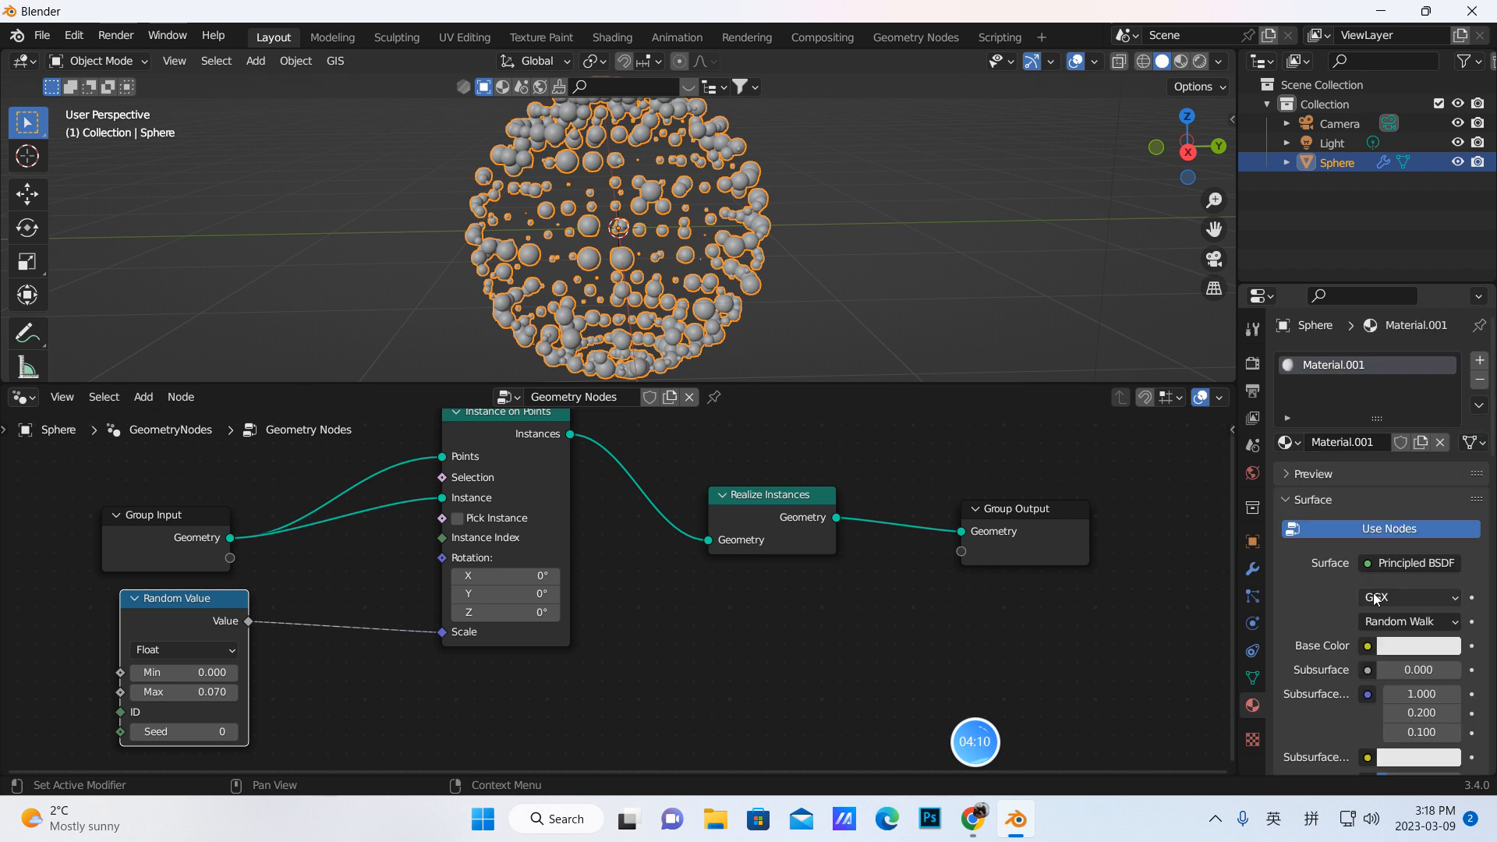
pyautogui.scroll(-2, 1405, 585)
pyautogui.click(1410, 501)
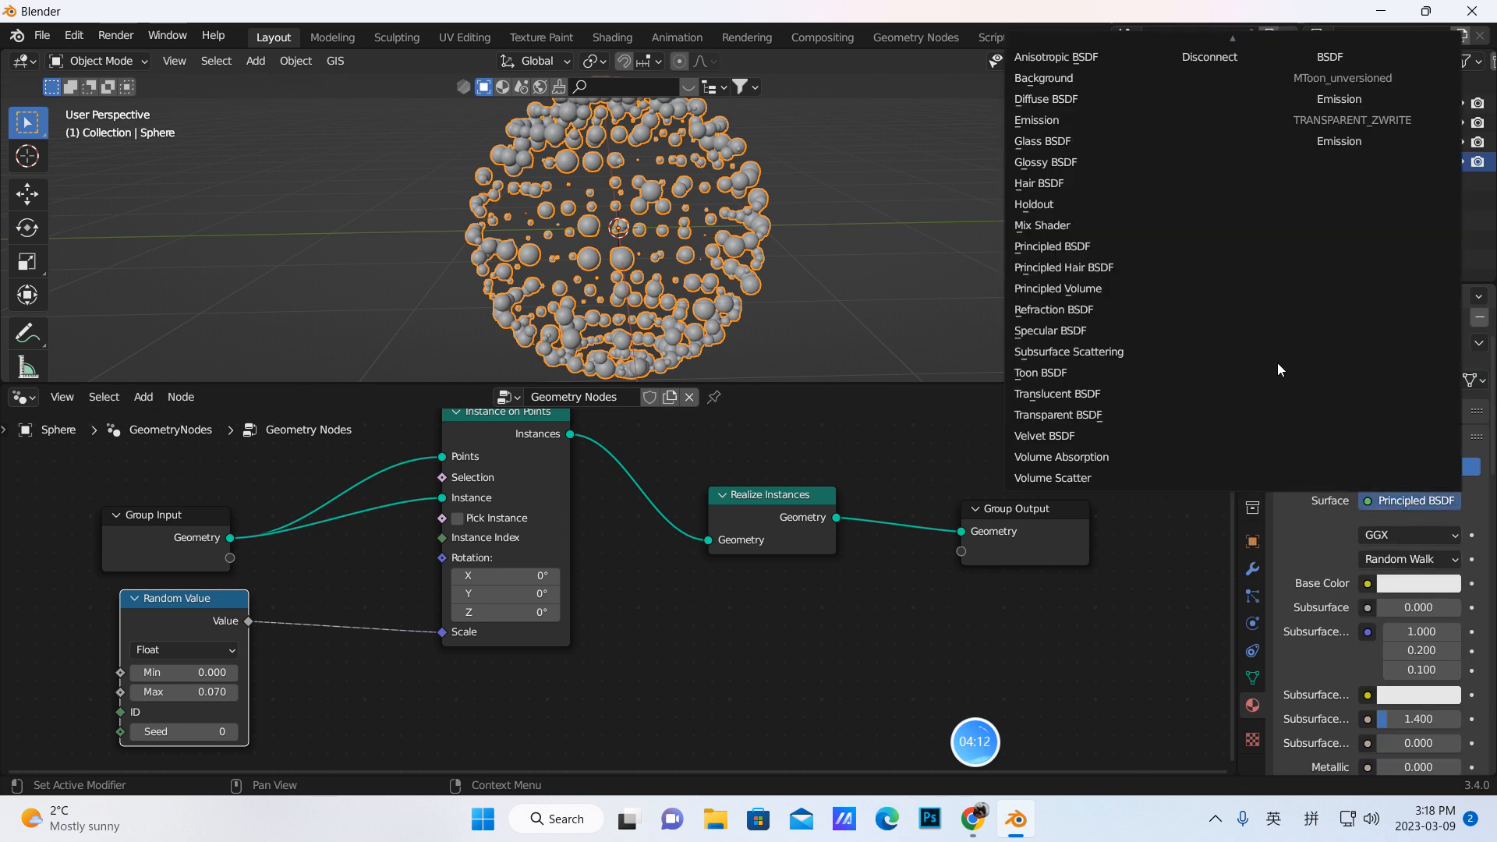
pyautogui.click(1049, 141)
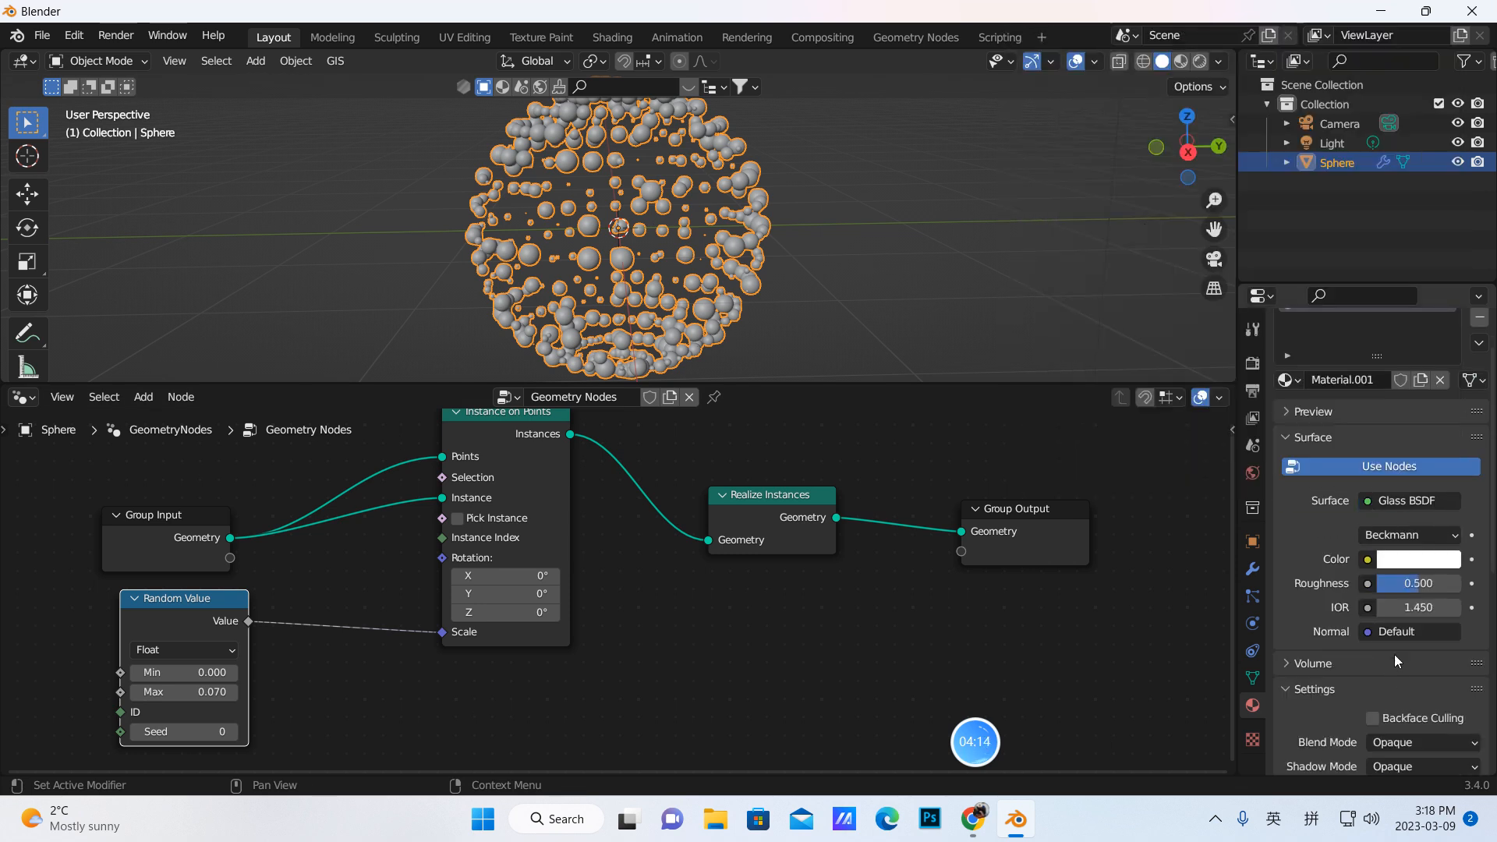
# Step: Set the glass material's blend mode to Alpha Blend and enable Screen Space Refraction
pyautogui.scroll(-3, 1392, 663)
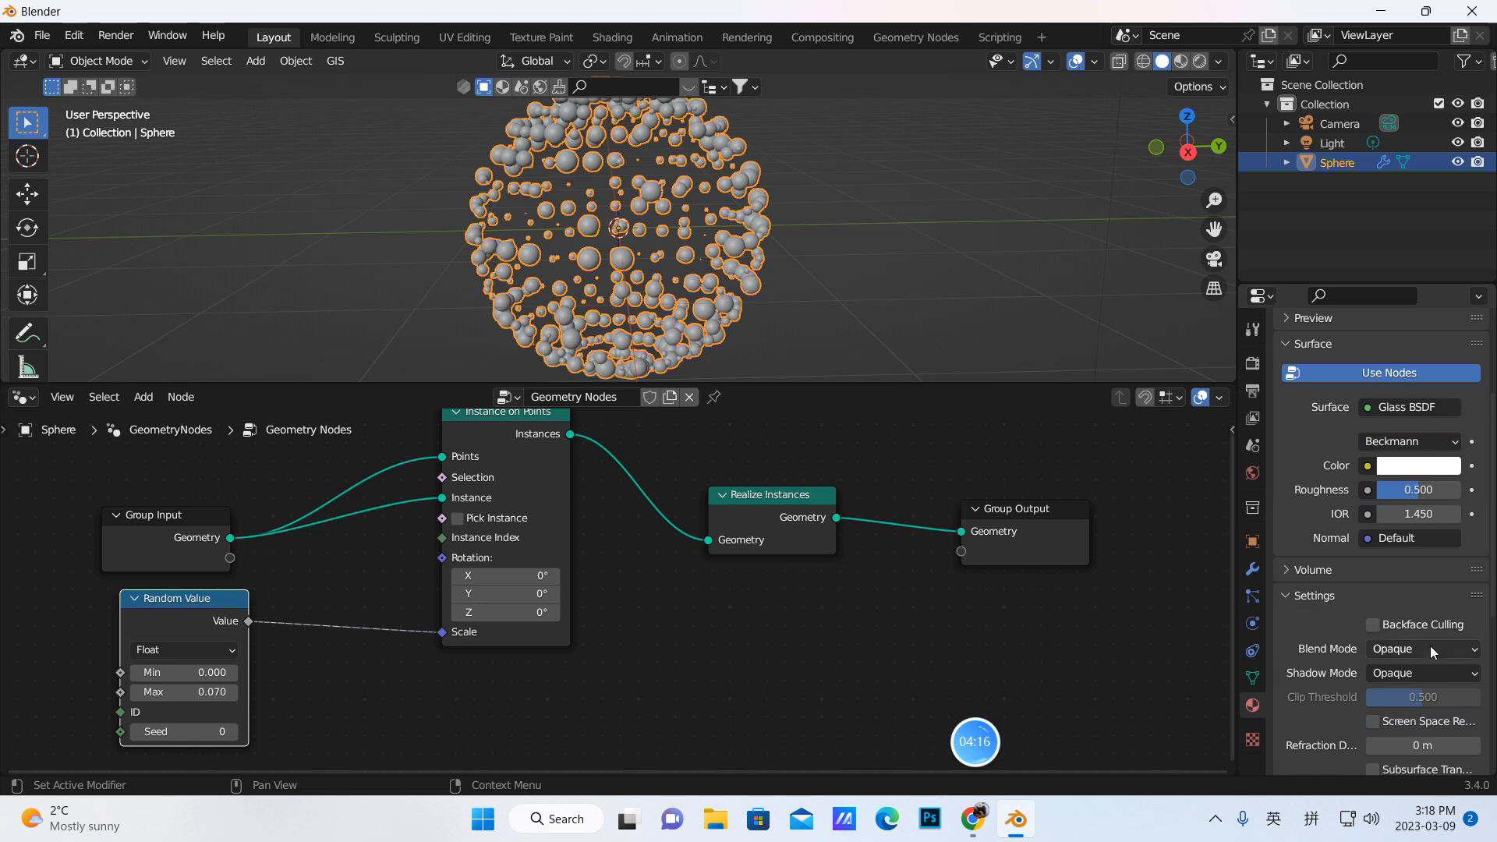
pyautogui.click(1473, 652)
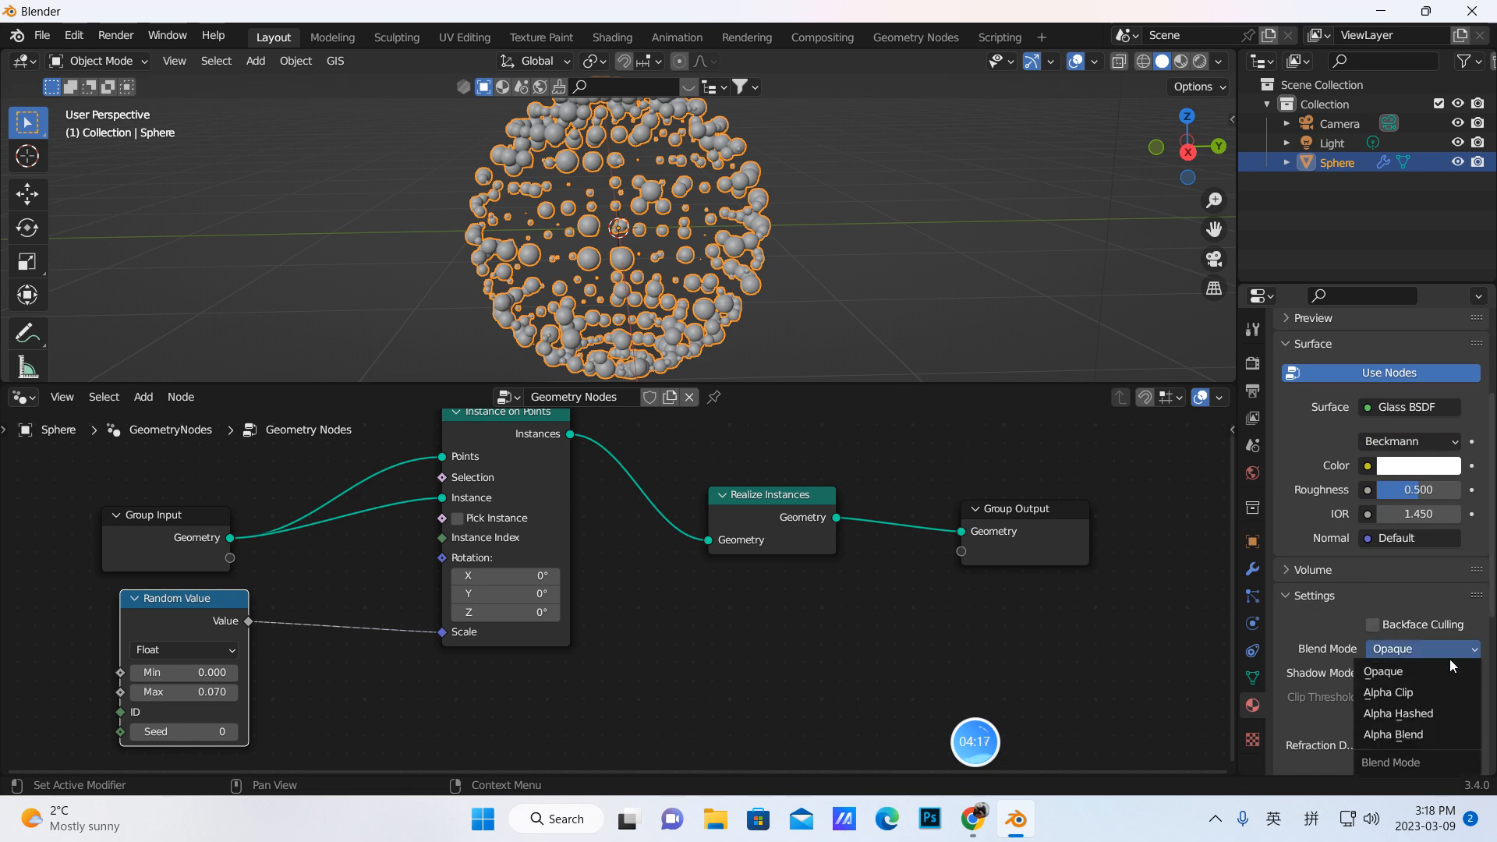
pyautogui.click(1392, 734)
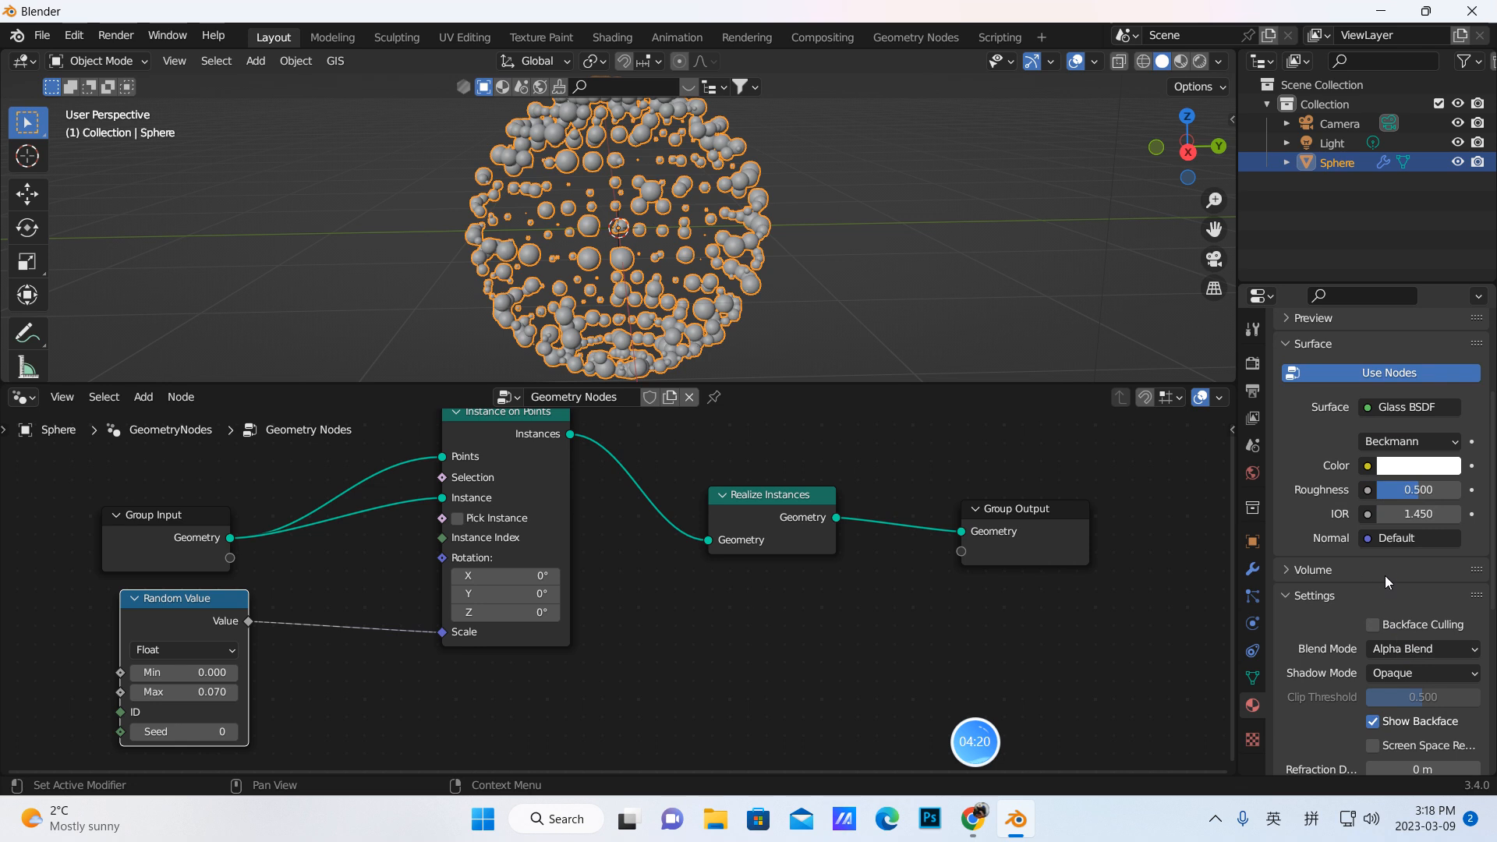
pyautogui.click(1374, 745)
# Step: Widen the properties editor and set the render engine to Cycles with GPU Compute as the device
pyautogui.moveTo(1237, 491); pyautogui.dragTo(1139, 493)
pyautogui.click(1154, 364)
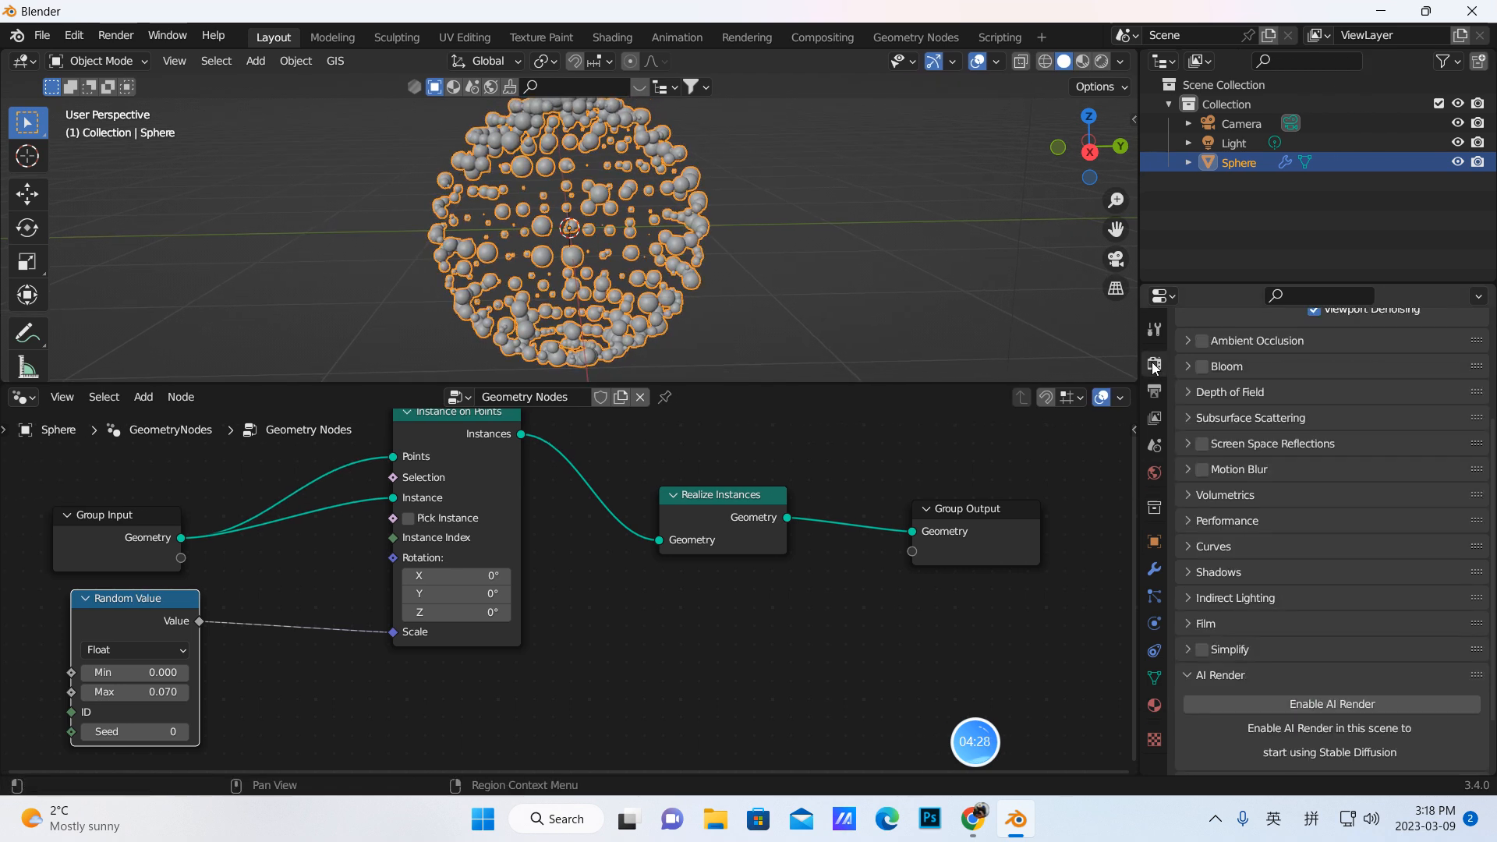
pyautogui.scroll(5, 1265, 435)
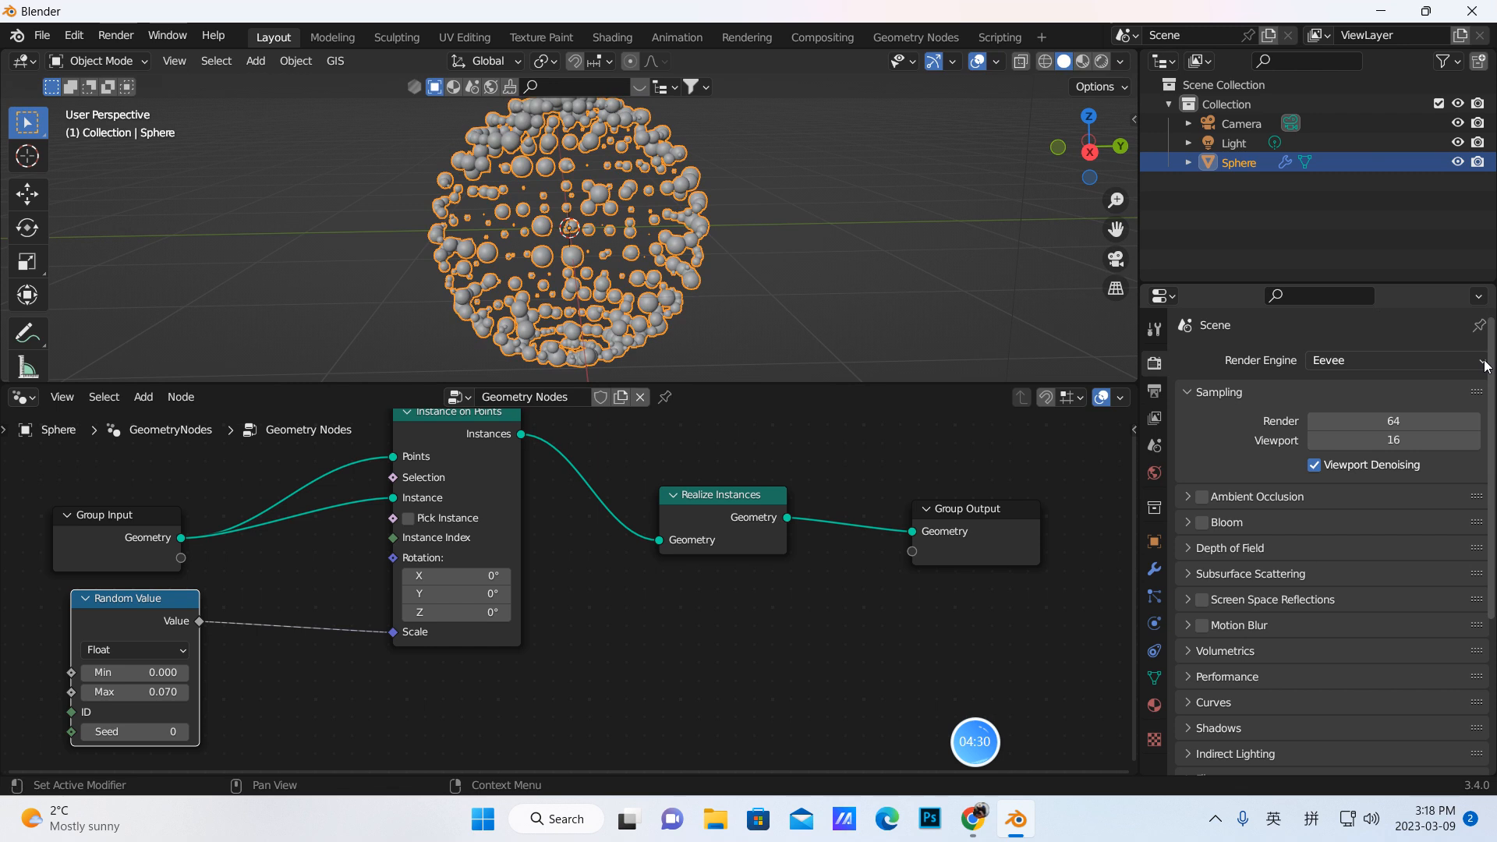
pyautogui.click(1353, 360)
pyautogui.click(1358, 428)
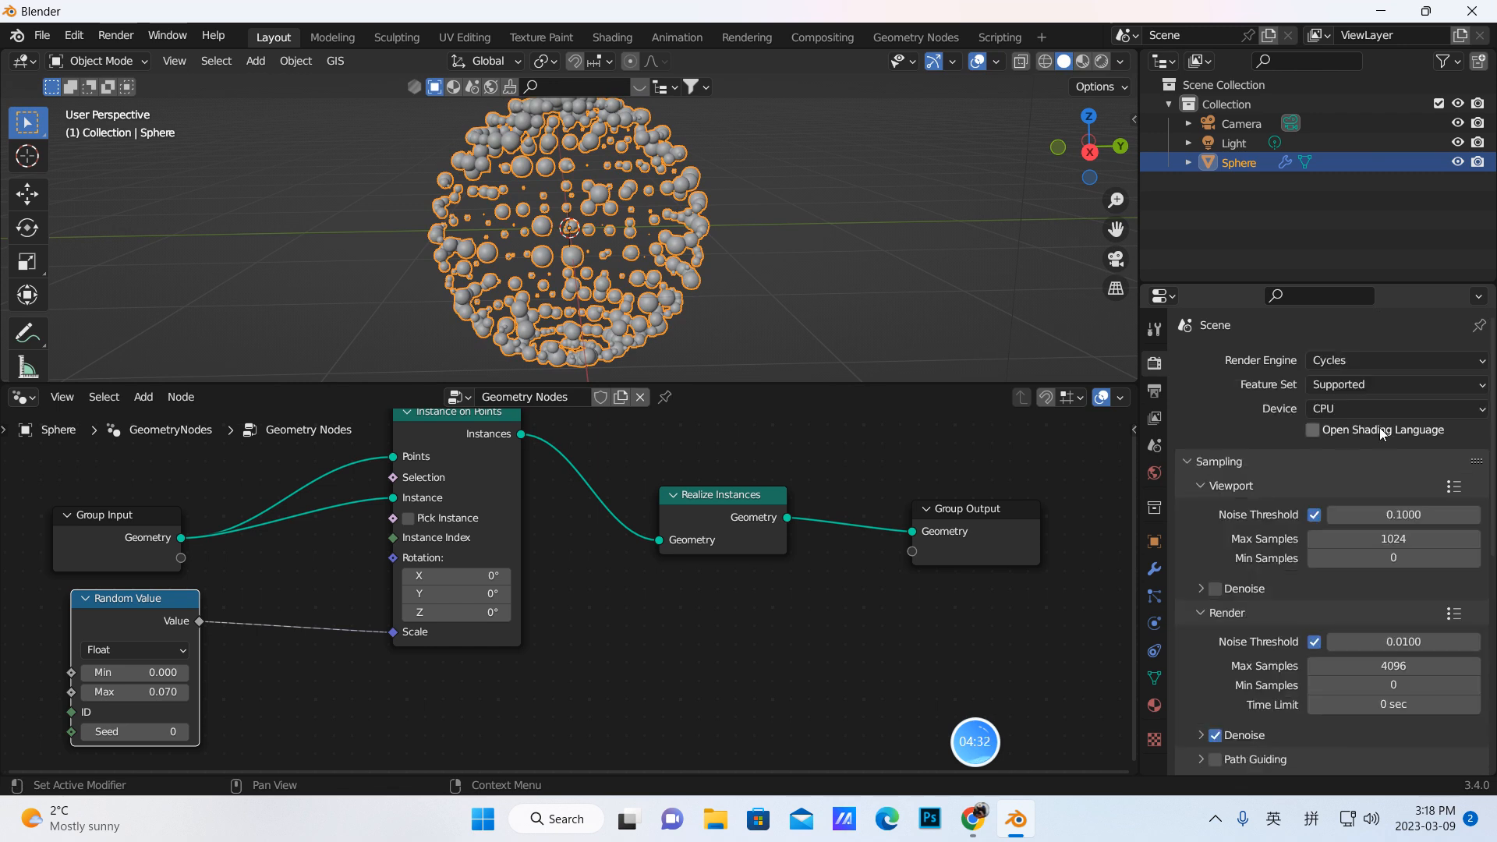
pyautogui.click(1480, 413)
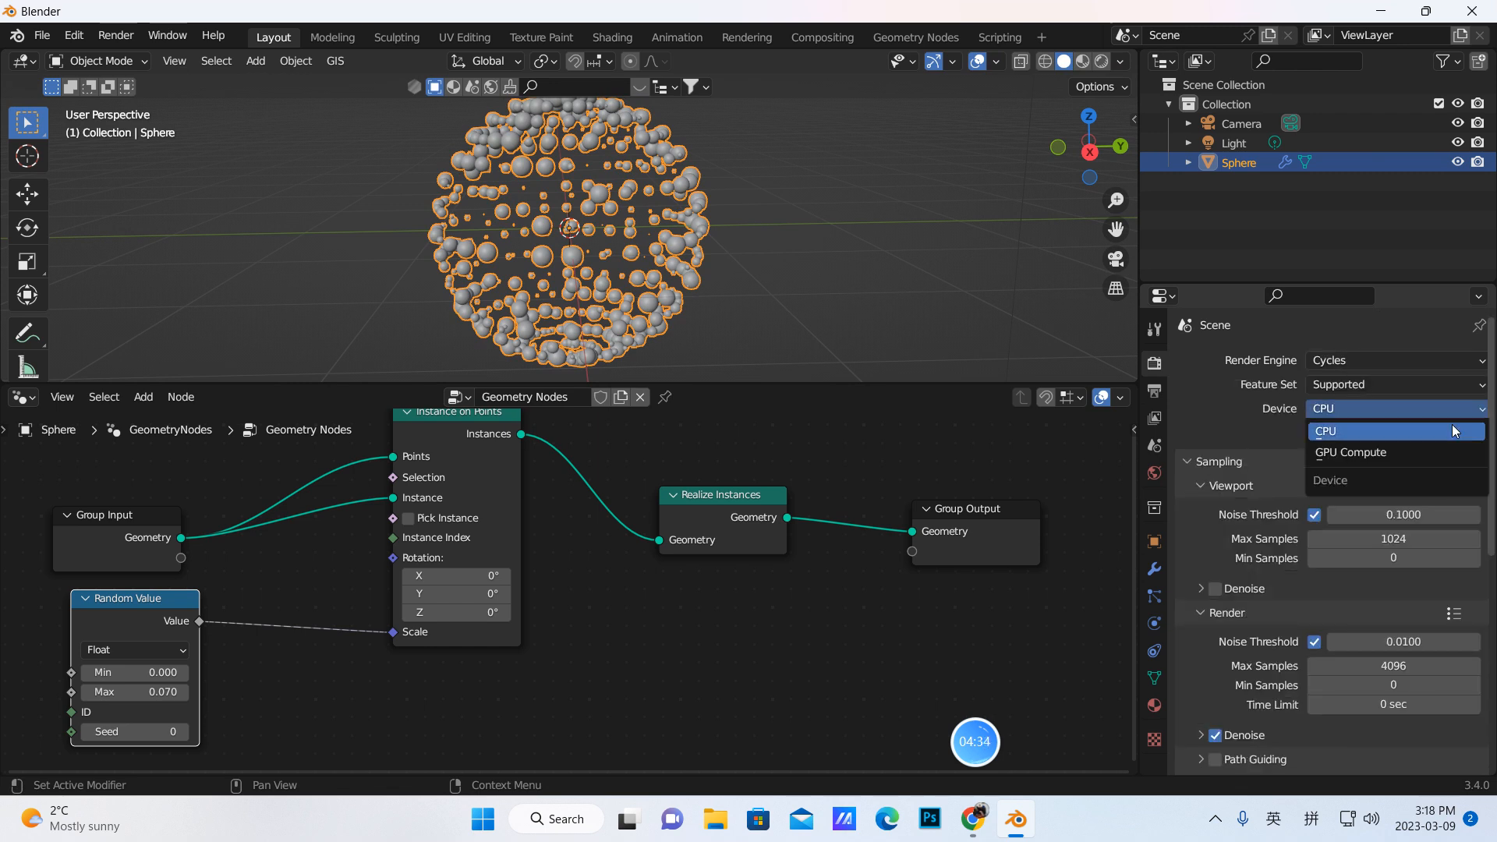
pyautogui.click(1351, 451)
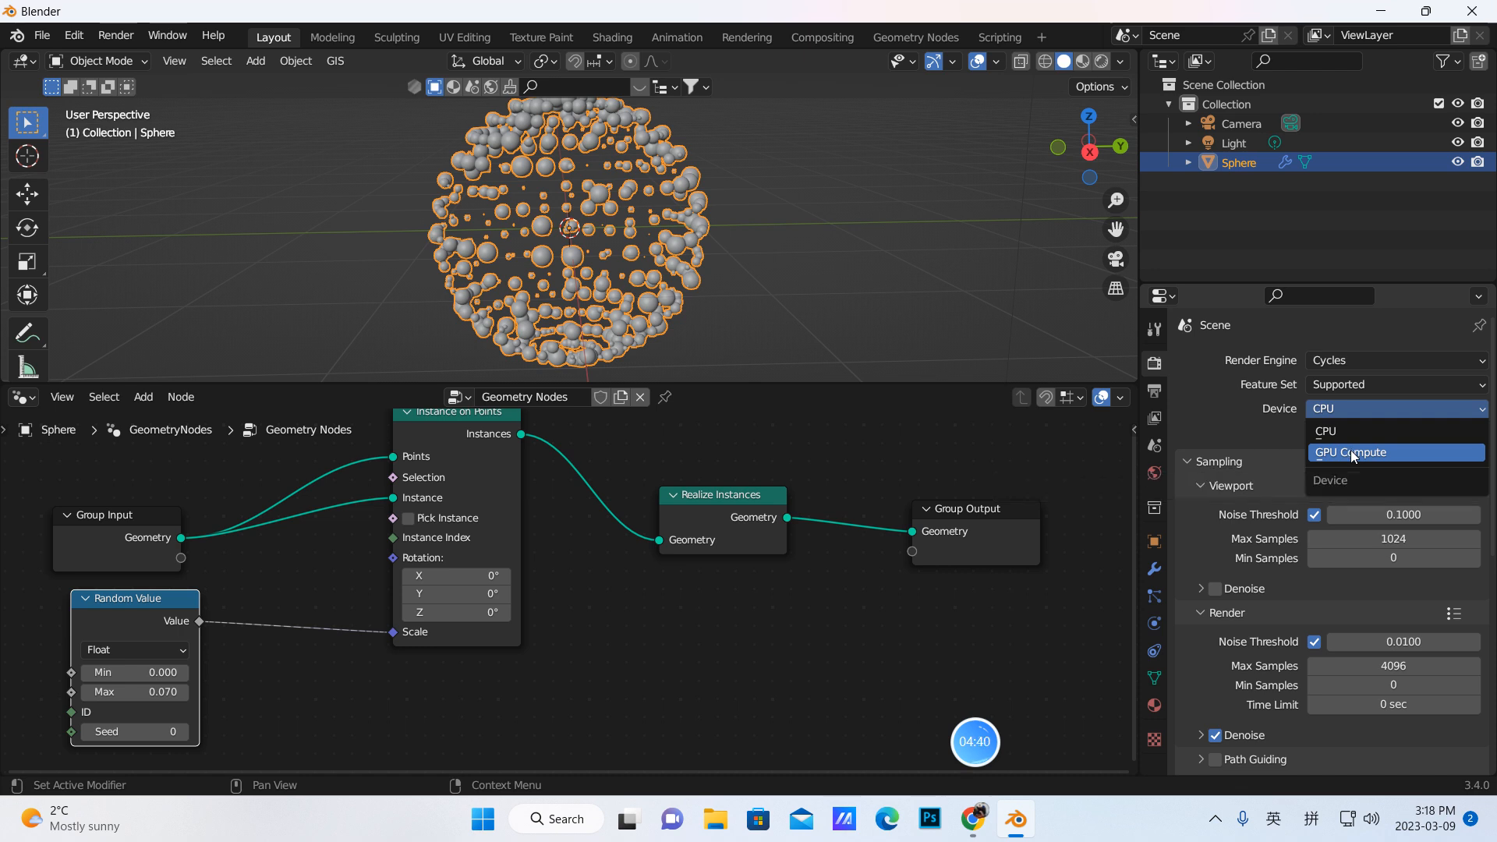
# Step: Set the Cycles maximum samples to 1 for the viewport and 128 for the render
pyautogui.click(1369, 518)
pyautogui.press('BackSpace')
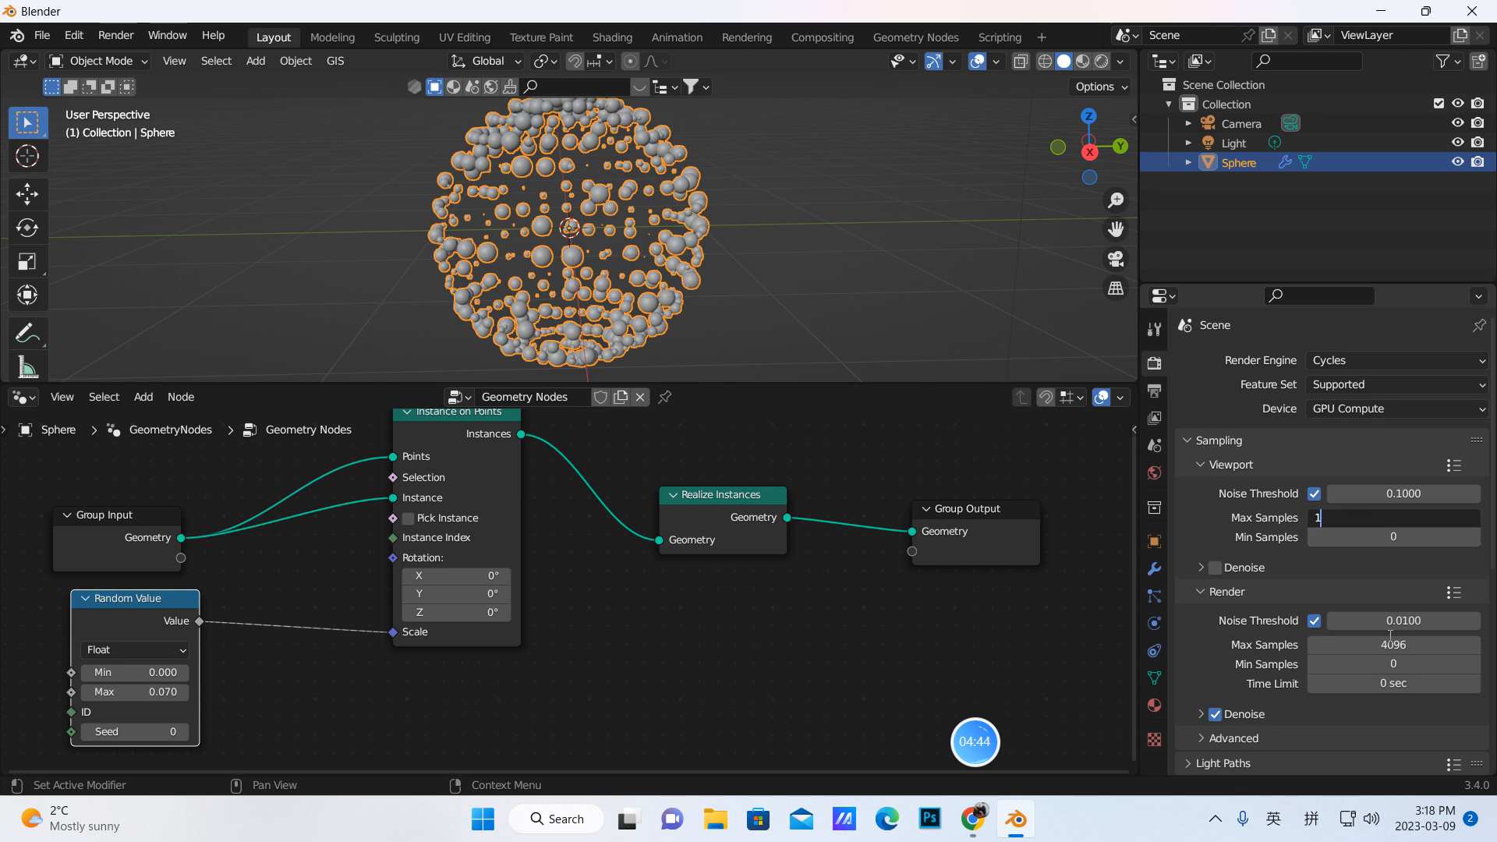
pyautogui.write('1')
pyautogui.press('Return')
pyautogui.click(1389, 646)
pyautogui.press('BackSpace')
pyautogui.write('128')
pyautogui.press('Return')
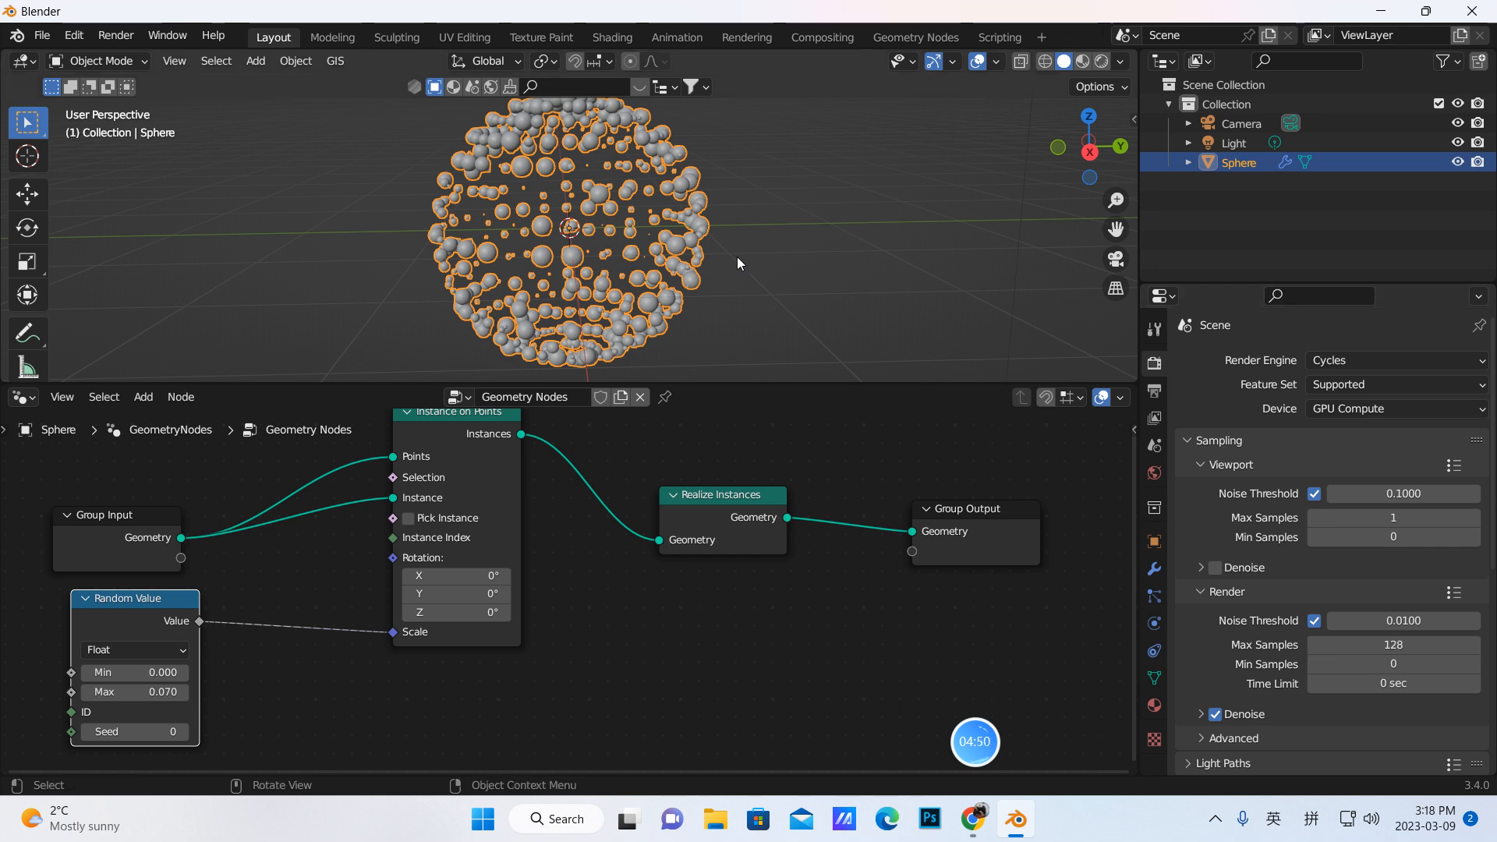
# Step: Make the 3D viewport taller and shift the Realize Instances node closer to the Instance on Points node
pyautogui.scroll(-2, 706, 232)
pyautogui.moveTo(718, 383); pyautogui.dragTo(706, 431)
pyautogui.moveTo(711, 524); pyautogui.dragTo(668, 545)
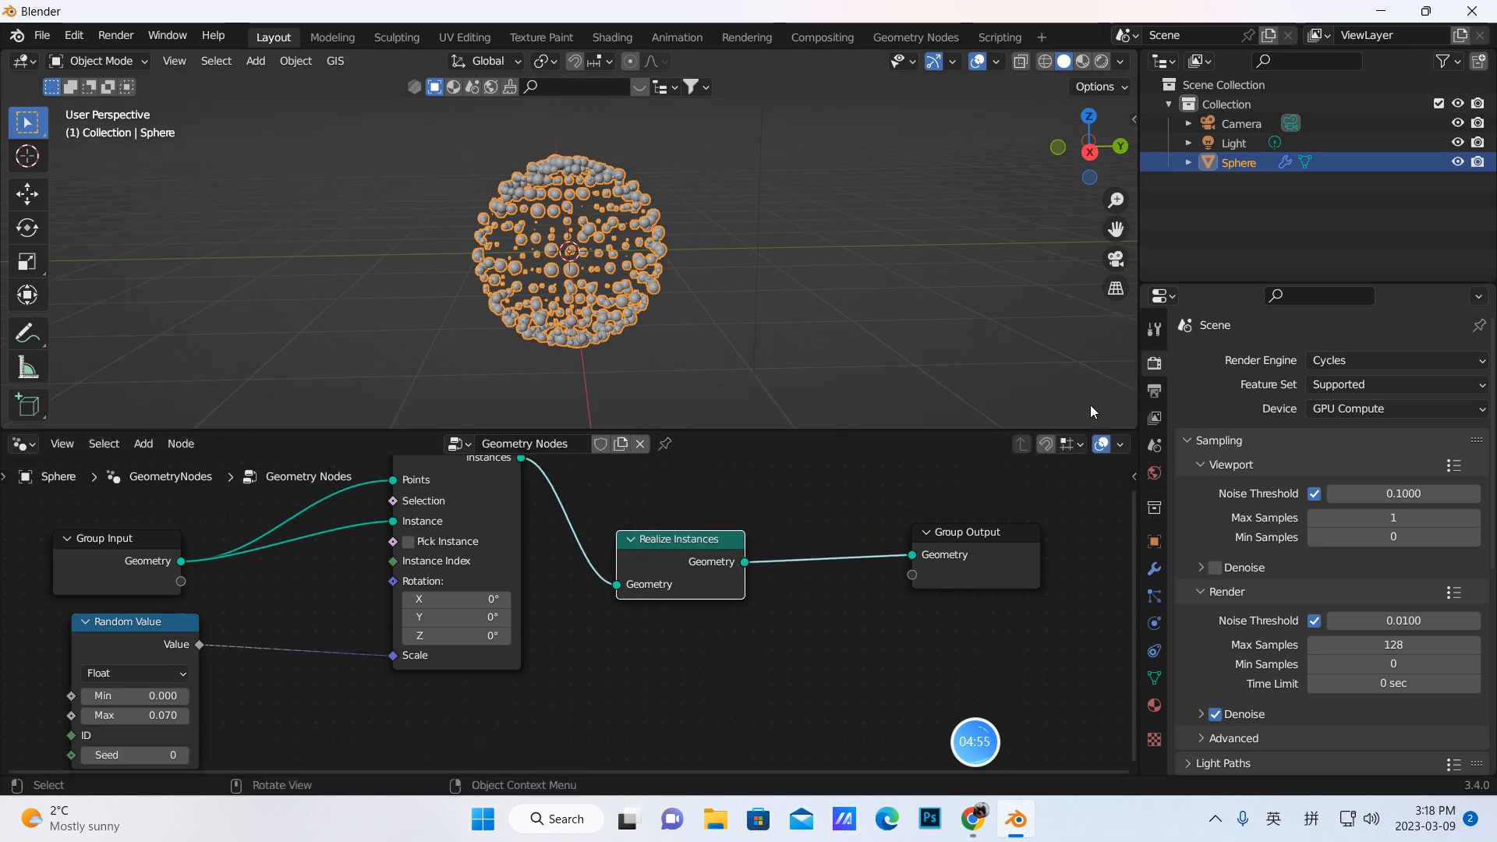
# Step: Set the glass material's roughness to 0.060 and inspect the spheres in Material Preview shading
pyautogui.click(1155, 705)
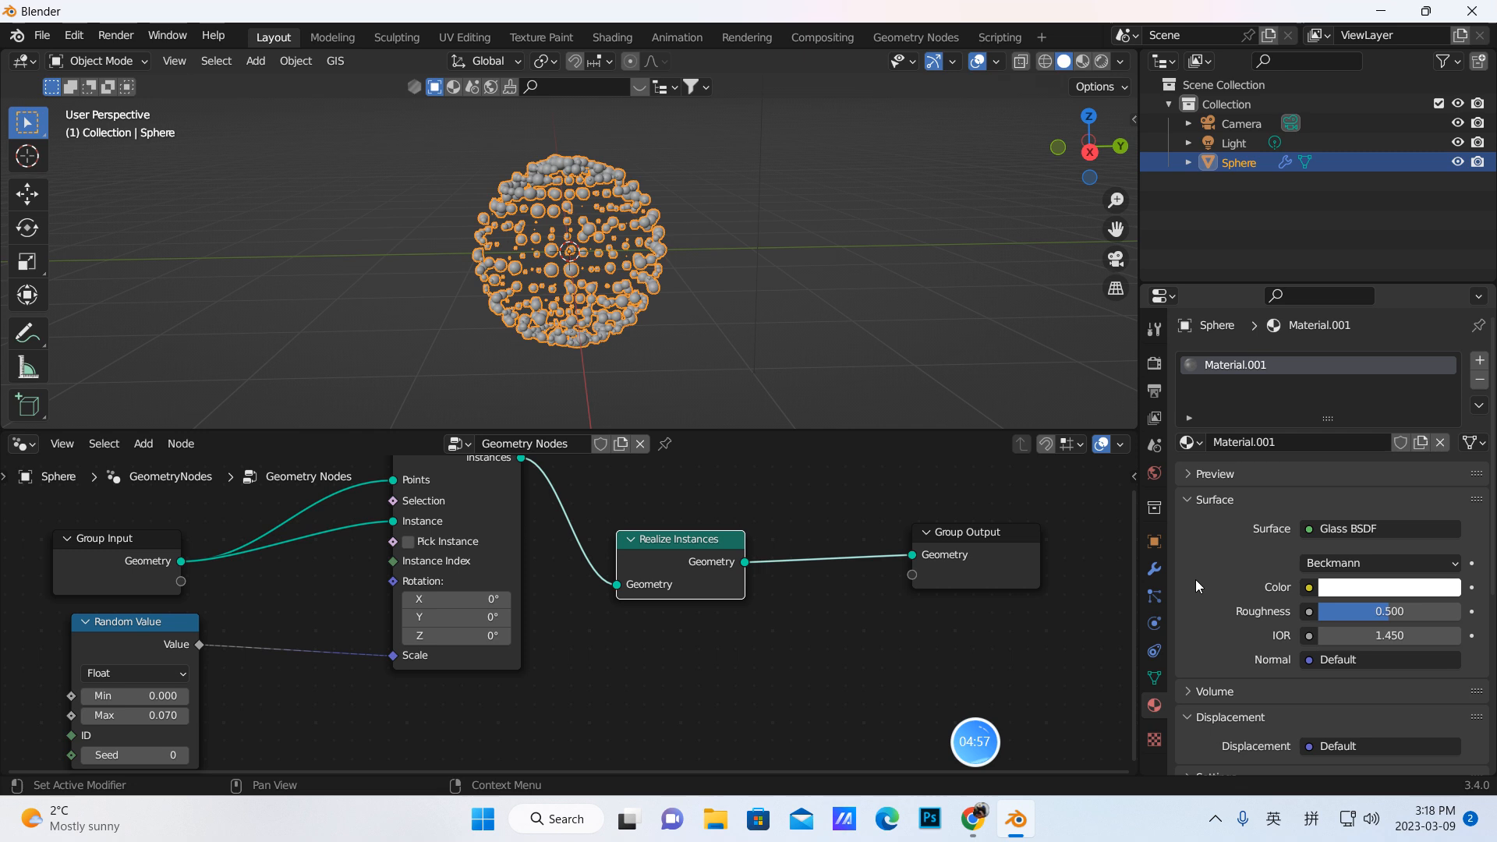
pyautogui.click(1351, 592)
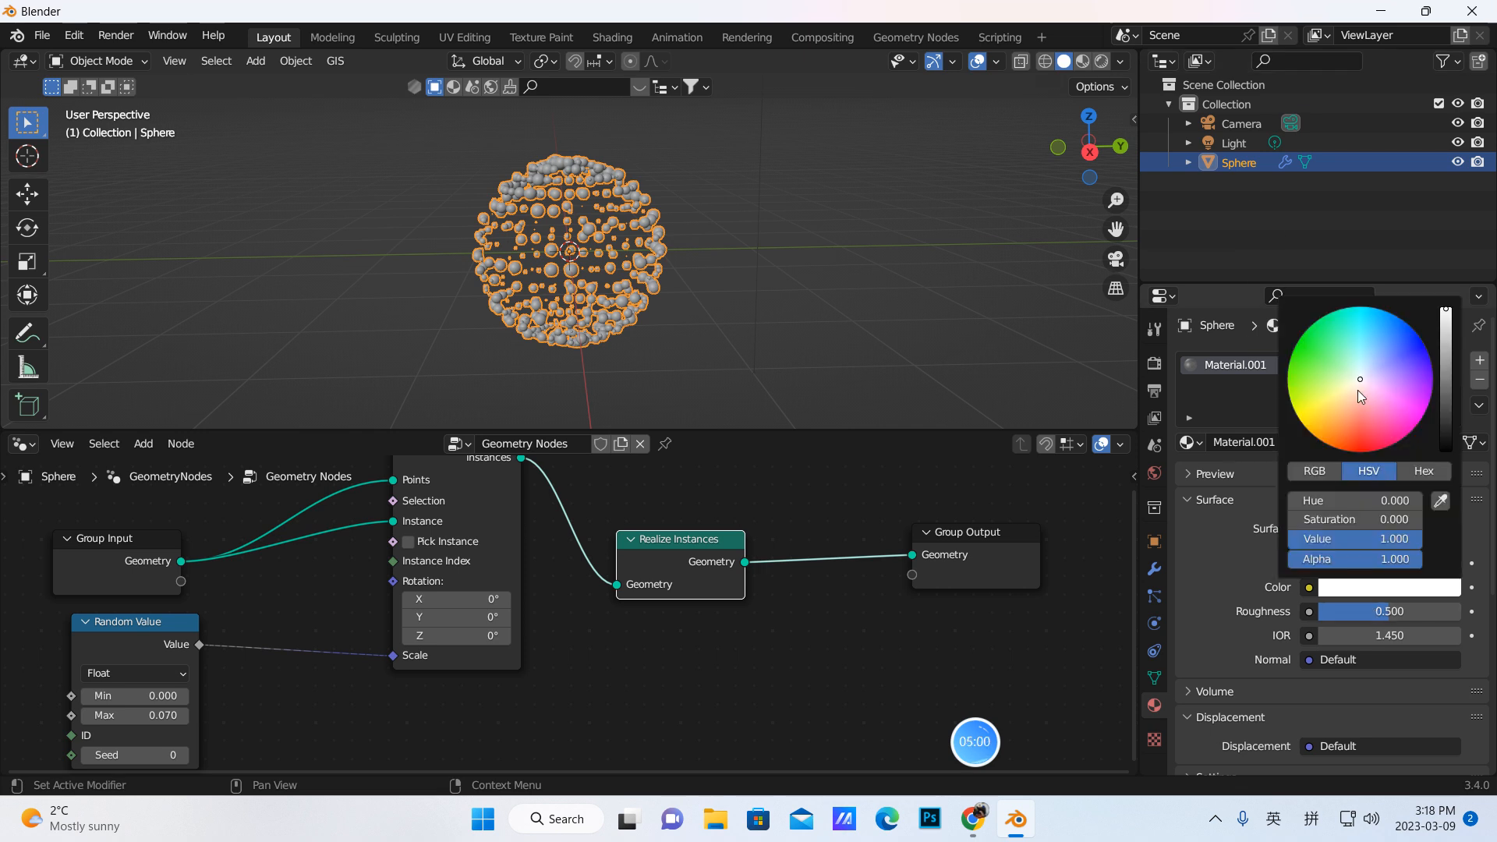
pyautogui.moveTo(1382, 613); pyautogui.dragTo(1324, 613)
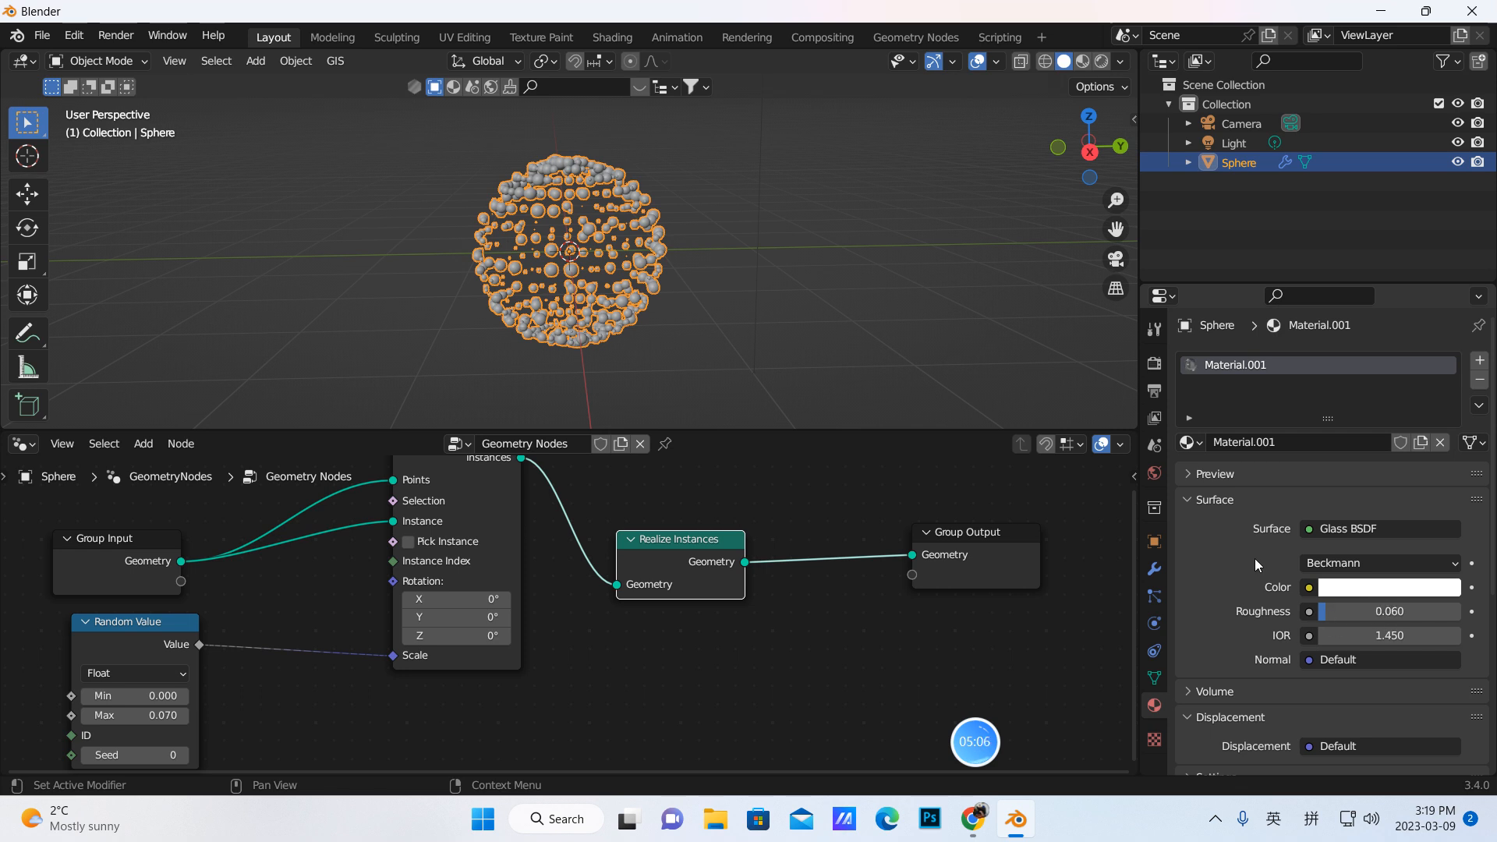
pyautogui.click(1082, 61)
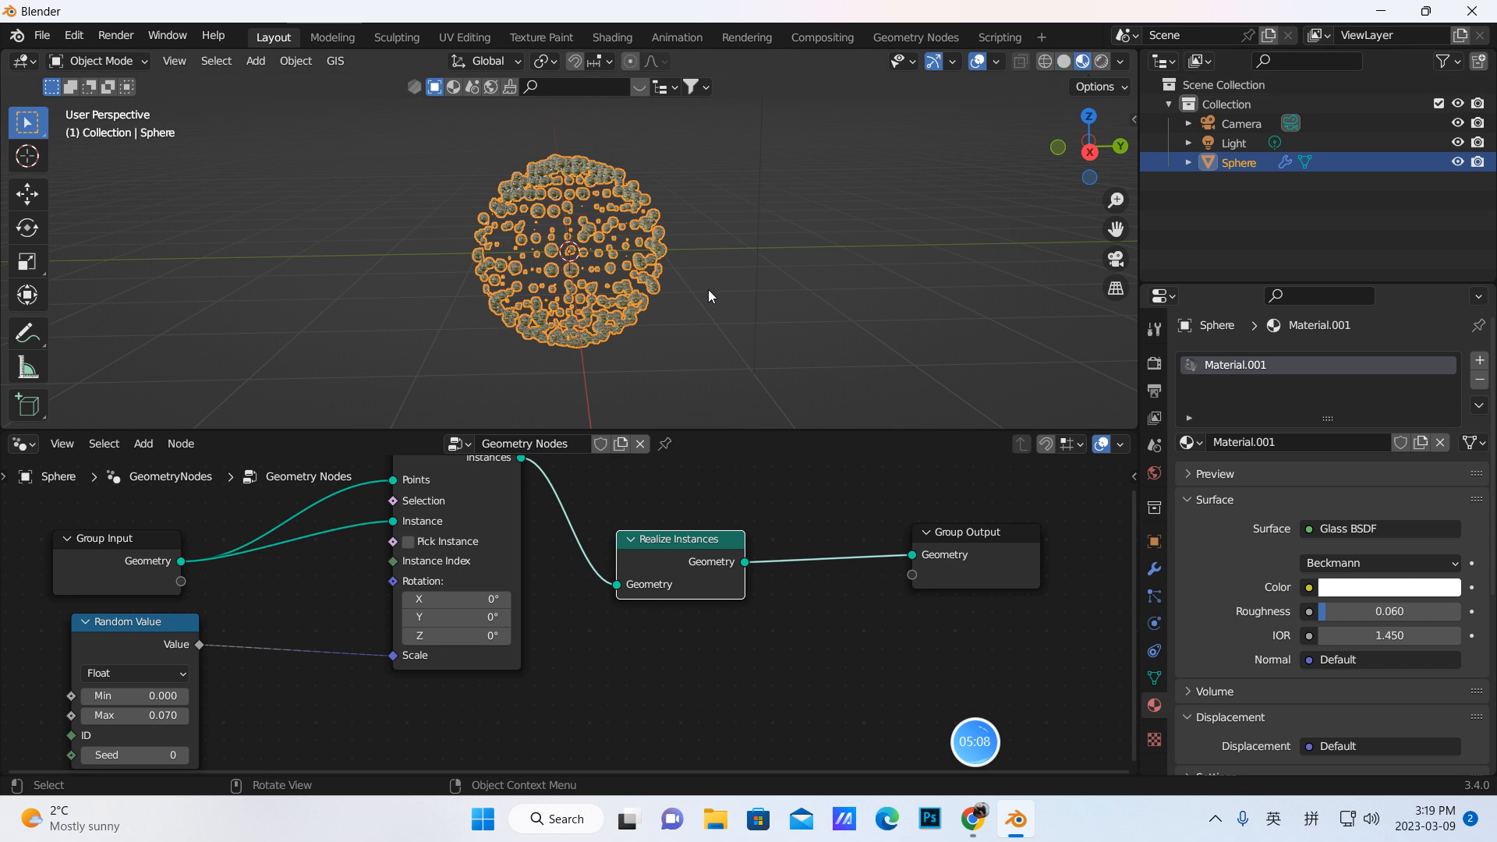
pyautogui.scroll(3, 713, 288)
pyautogui.scroll(2, 716, 293)
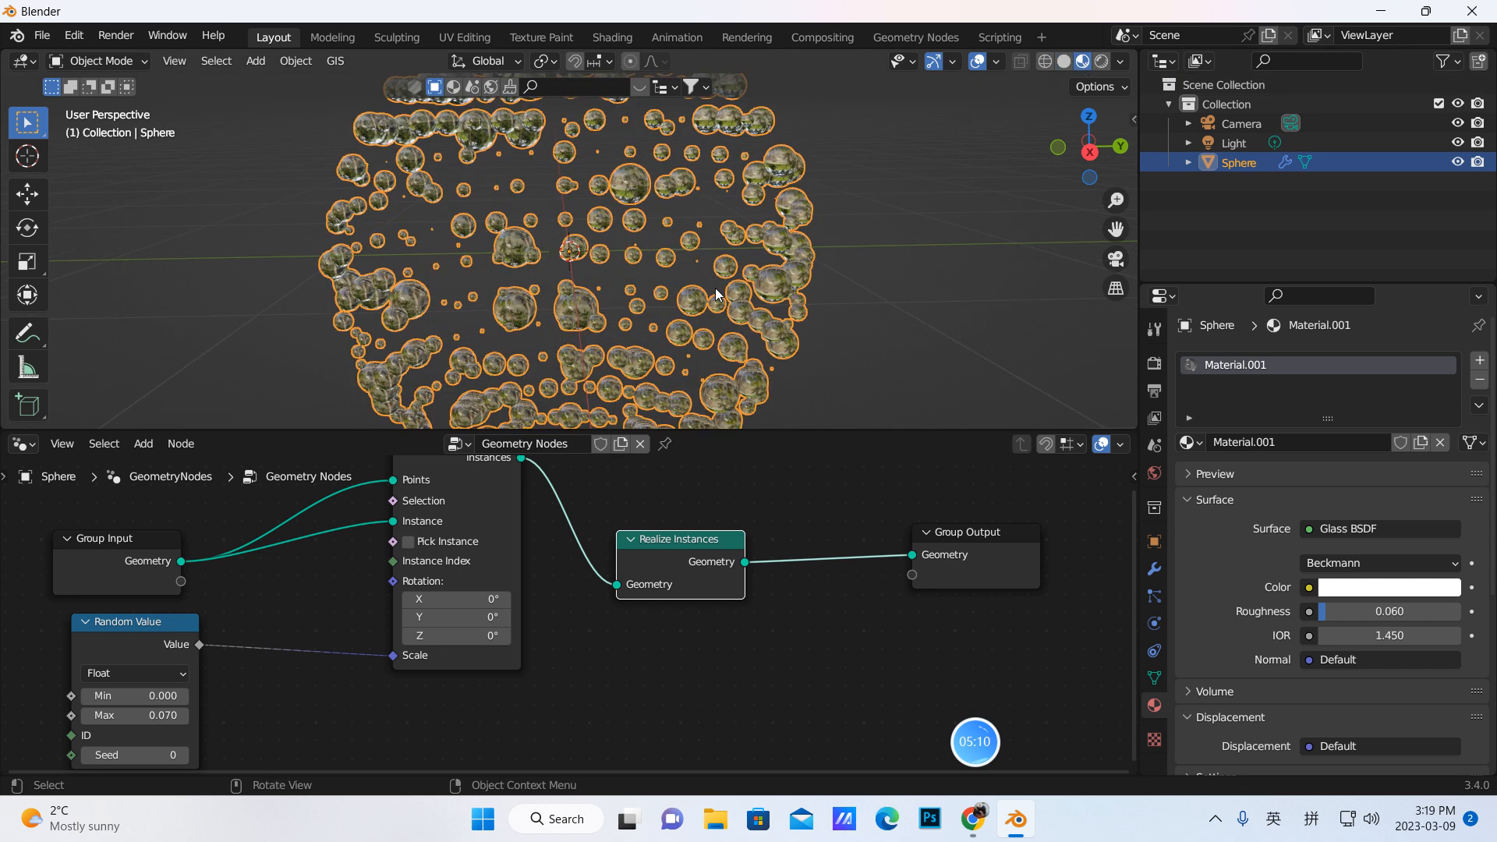
pyautogui.scroll(-5, 716, 292)
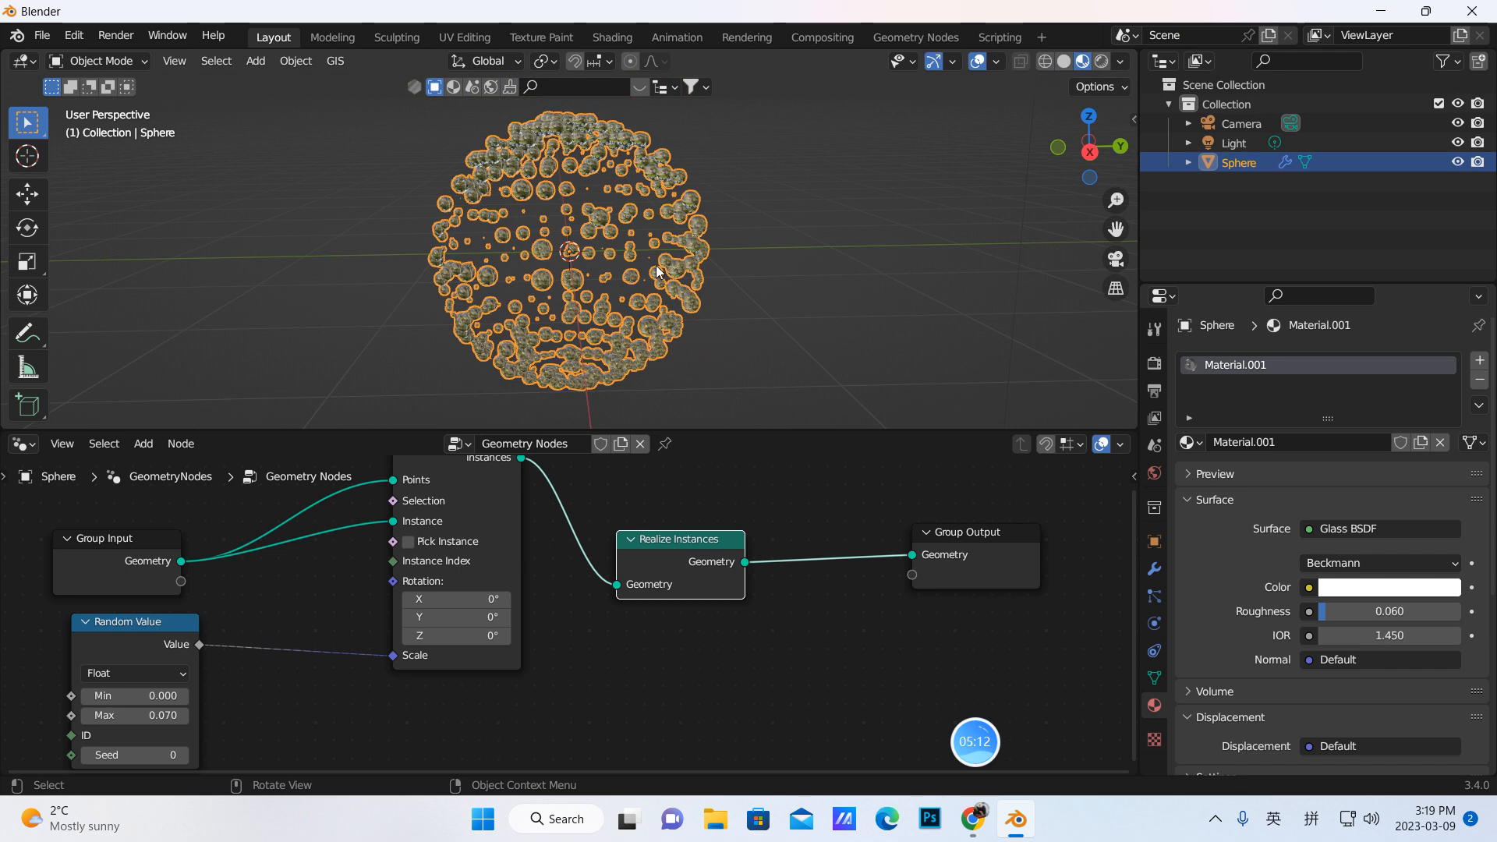
# Step: Turn the node editor area into an Asset Browser showing the 上百种材质资产库 library
pyautogui.click(35, 451)
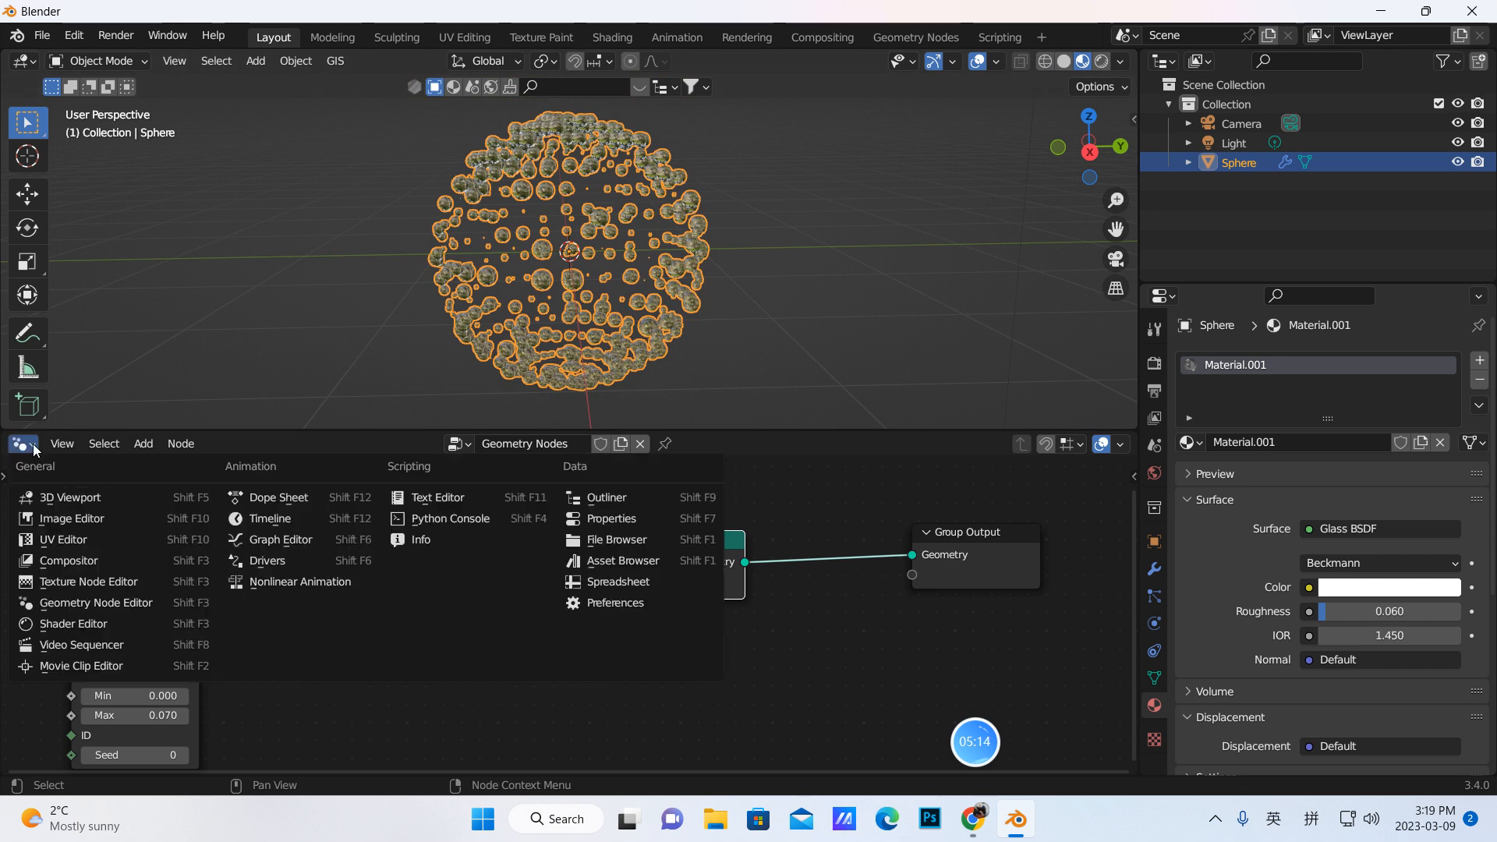
pyautogui.click(596, 560)
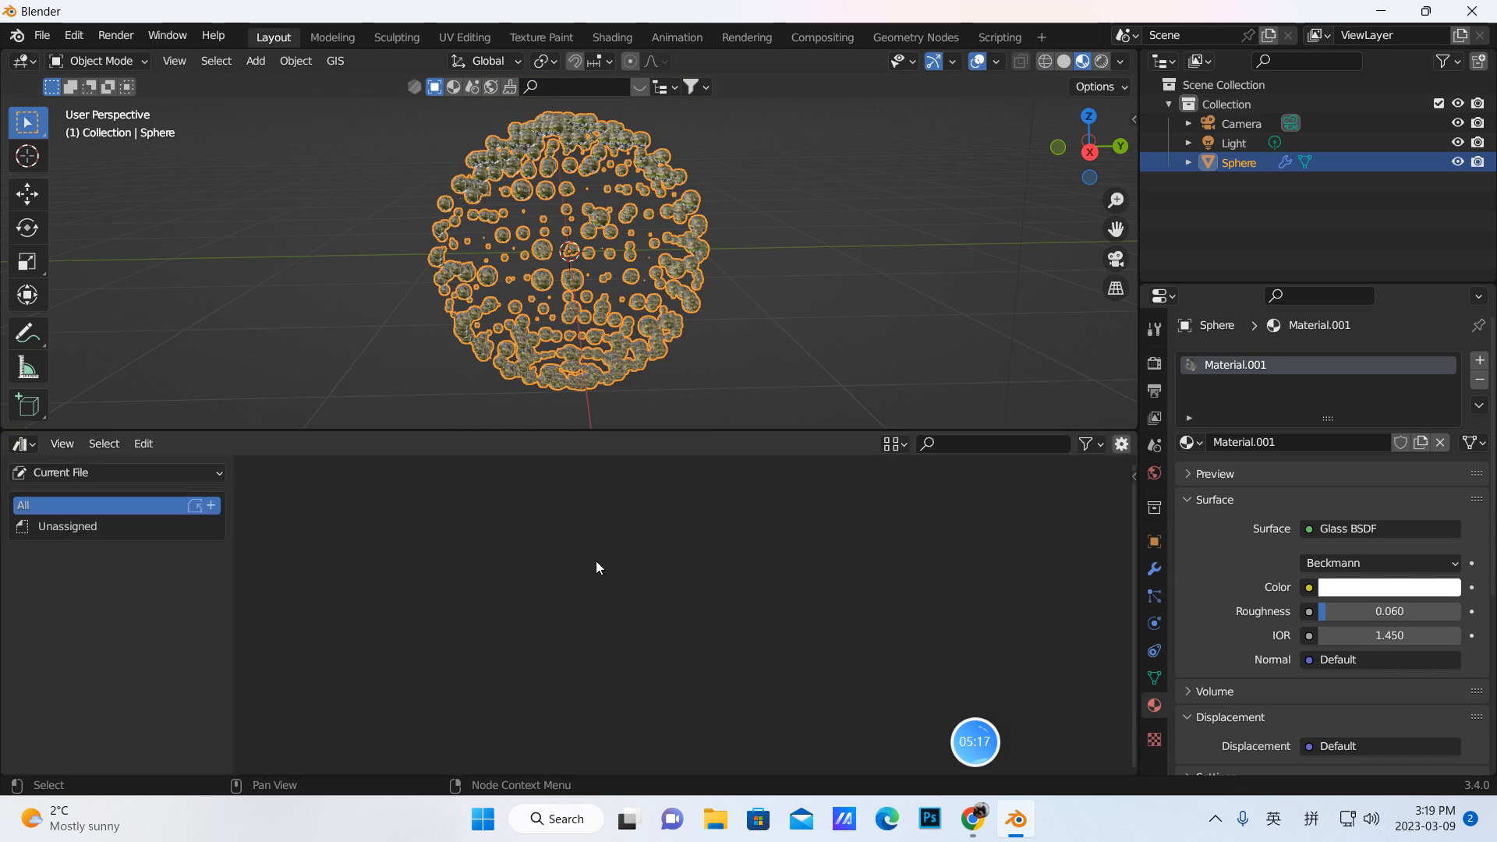
pyautogui.click(221, 472)
pyautogui.click(373, 304)
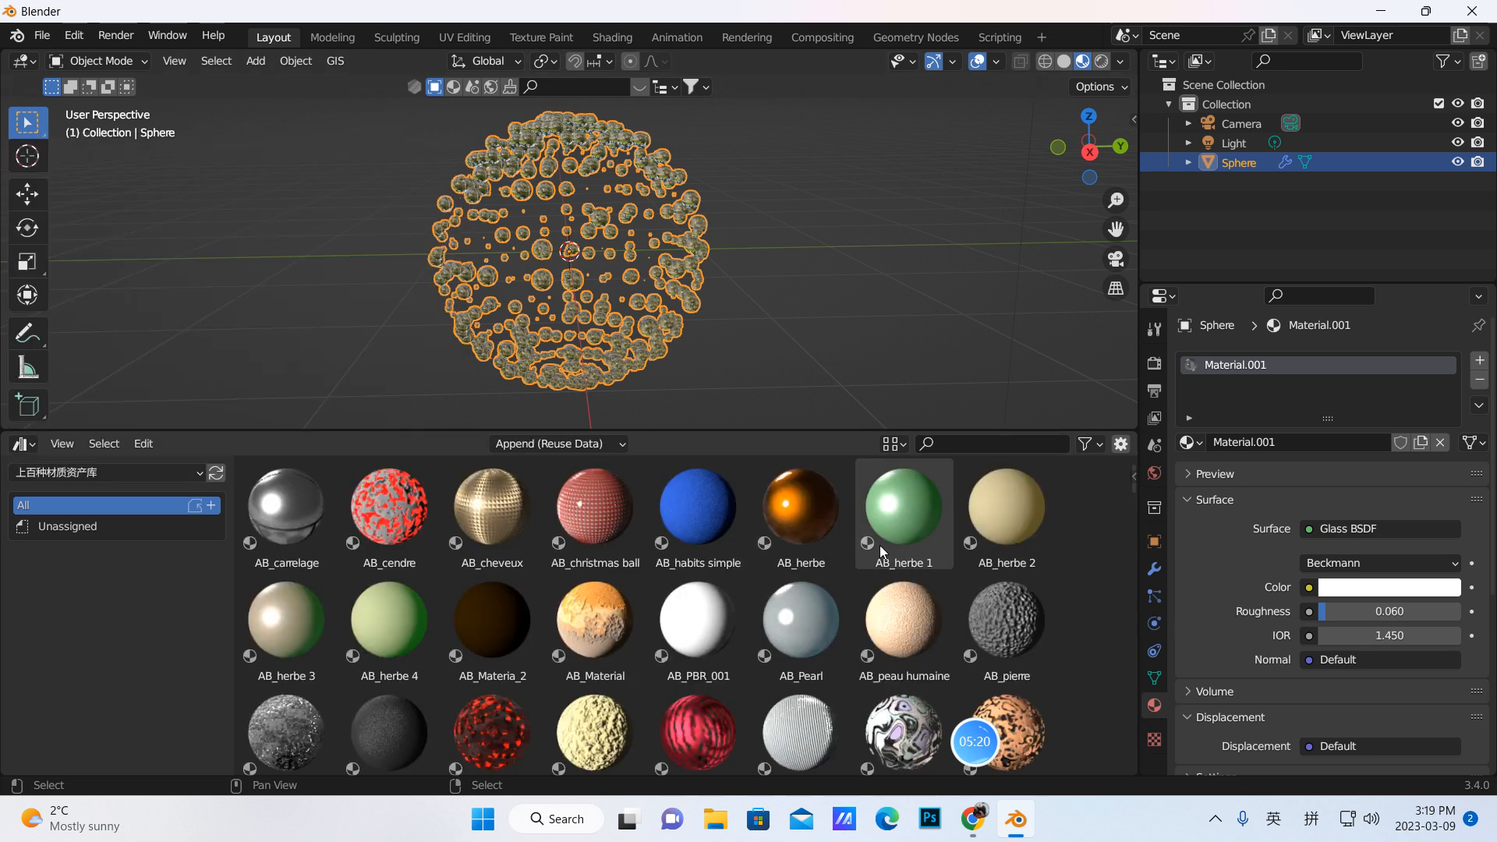
# Step: Search the asset library for "diamond" and replace the sphere's material with ST_basic_diamond_A
pyautogui.write('diamond')
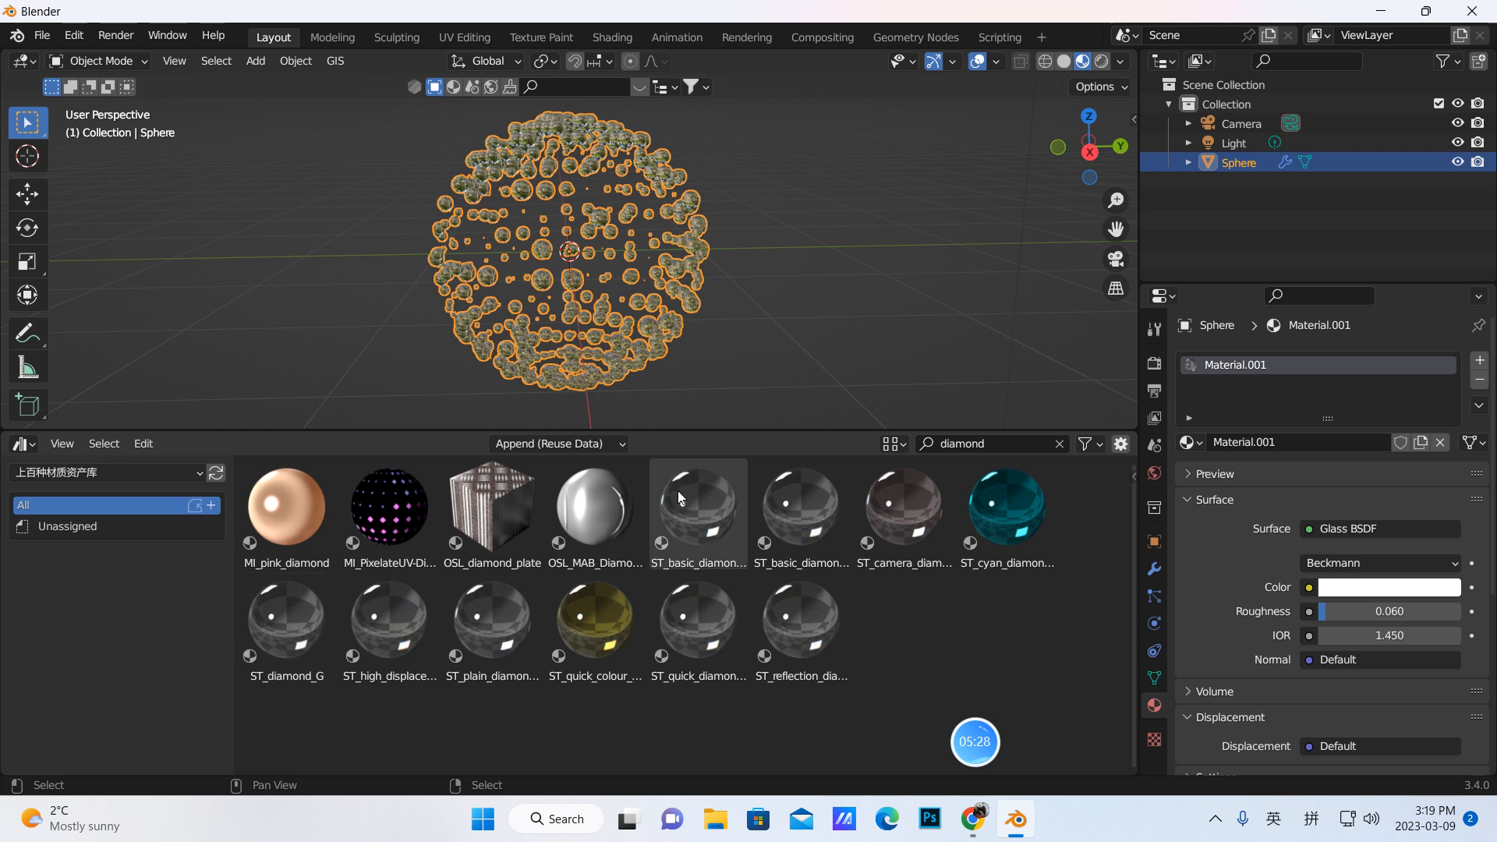
pyautogui.moveTo(694, 503)
pyautogui.mouseDown()
pyautogui.moveTo(889, 479)
pyautogui.moveTo(913, 499)
pyautogui.moveTo(672, 542)
pyautogui.moveTo(689, 507)
pyautogui.moveTo(1260, 365)
pyautogui.moveTo(1258, 381)
pyautogui.mouseUp()
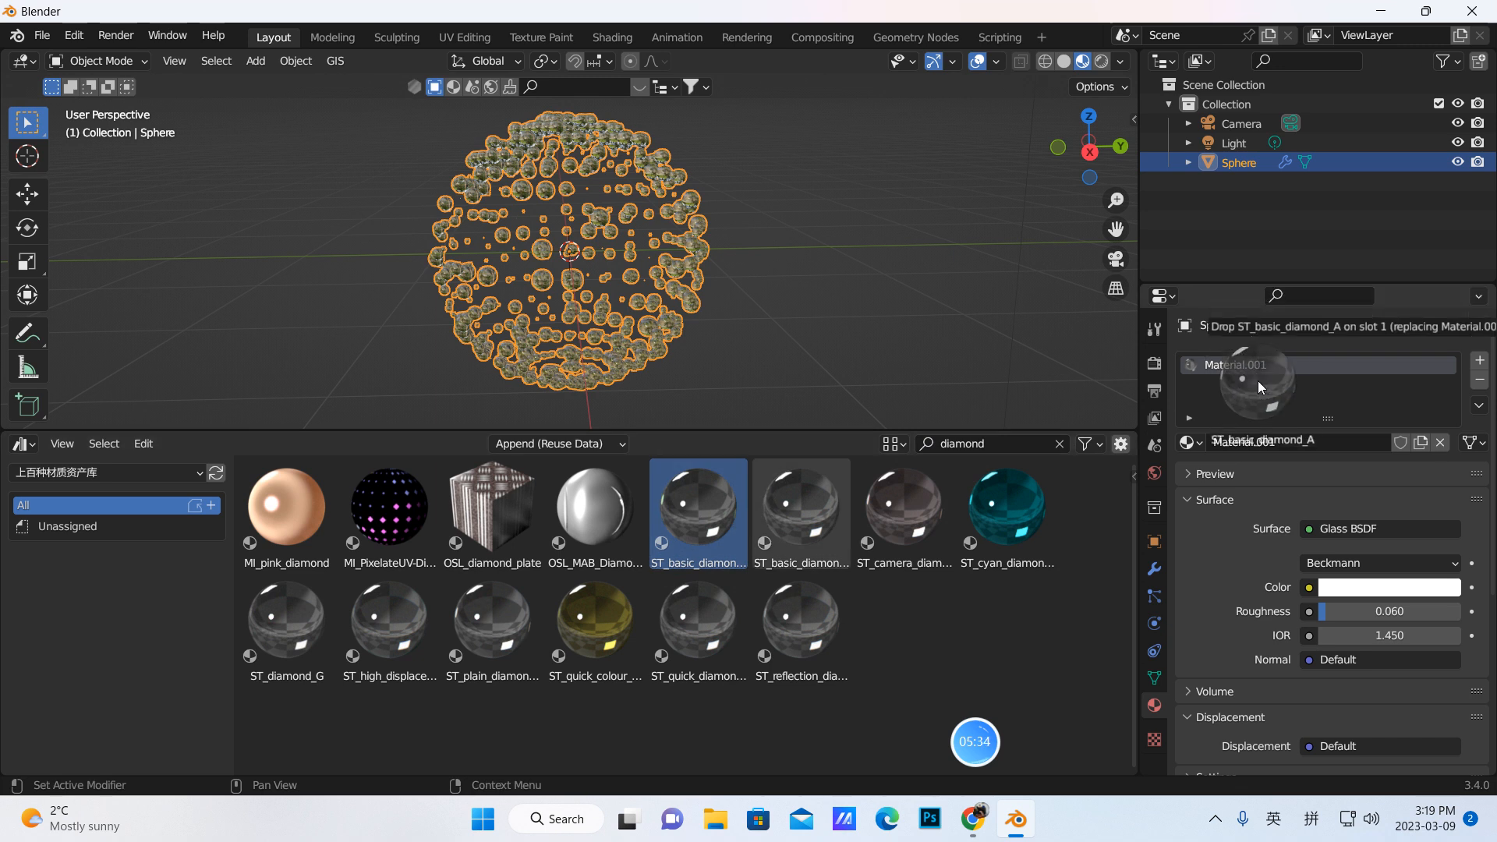
pyautogui.scroll(2, 751, 273)
pyautogui.scroll(-6, 690, 268)
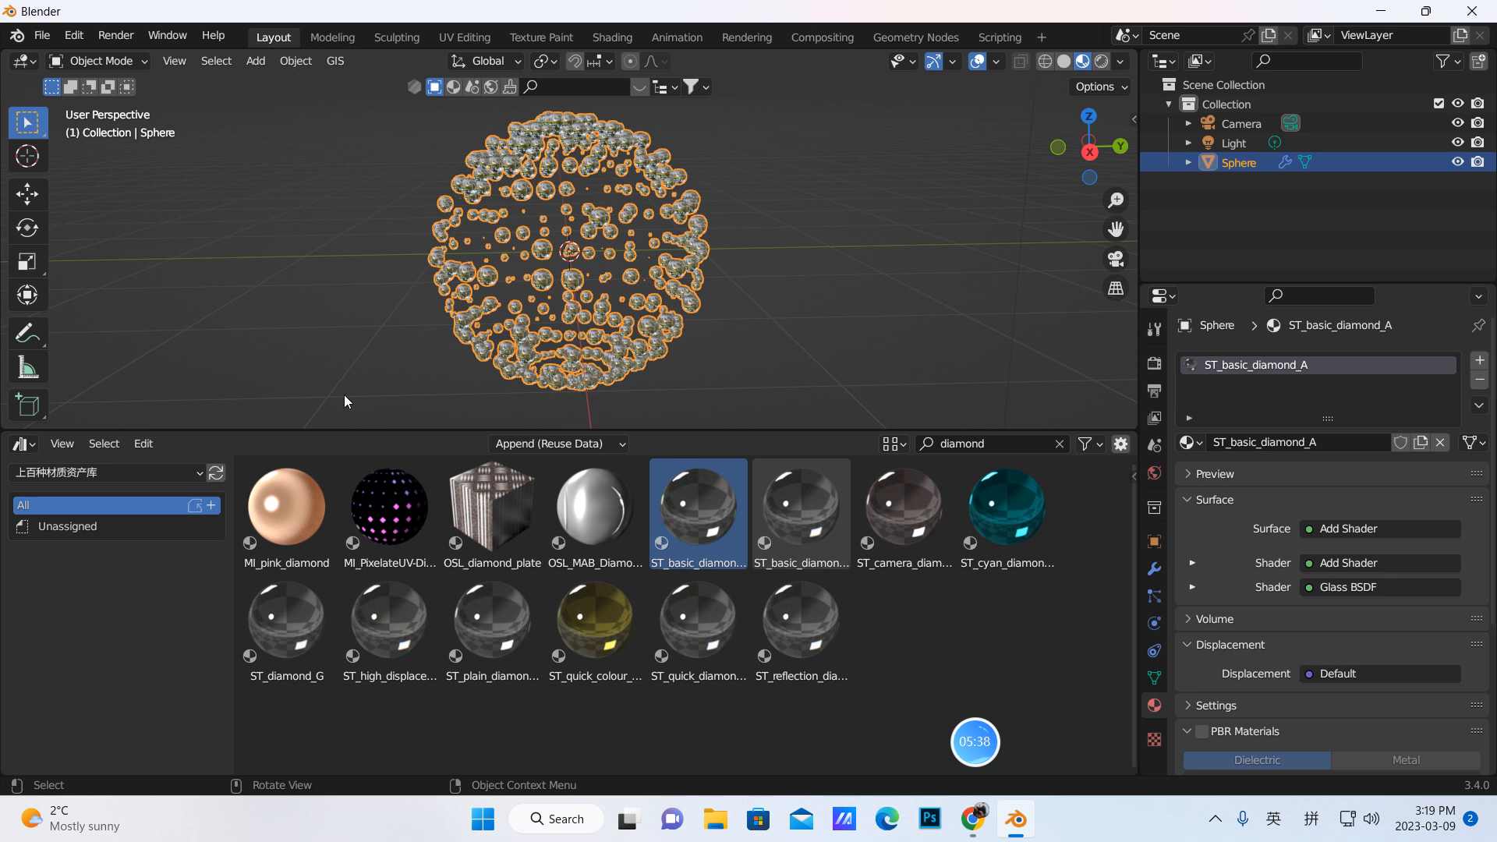
# Step: Bring back the Geometry Node Editor and move Realize Instances and Group Output away from Instance on Points to make room
pyautogui.moveTo(342, 431); pyautogui.dragTo(58, 684)
pyautogui.click(29, 651)
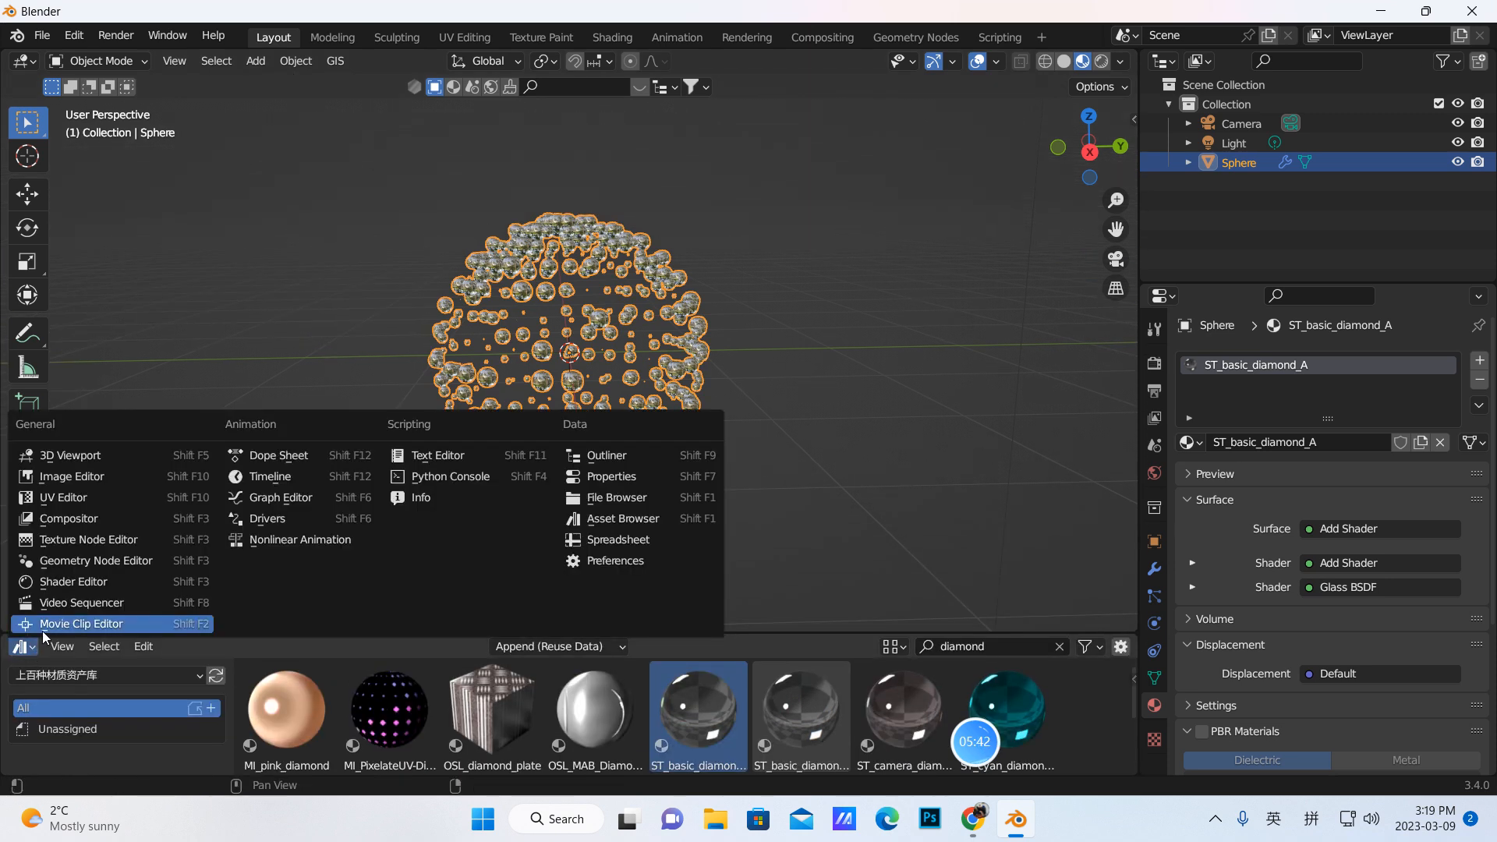
pyautogui.click(87, 559)
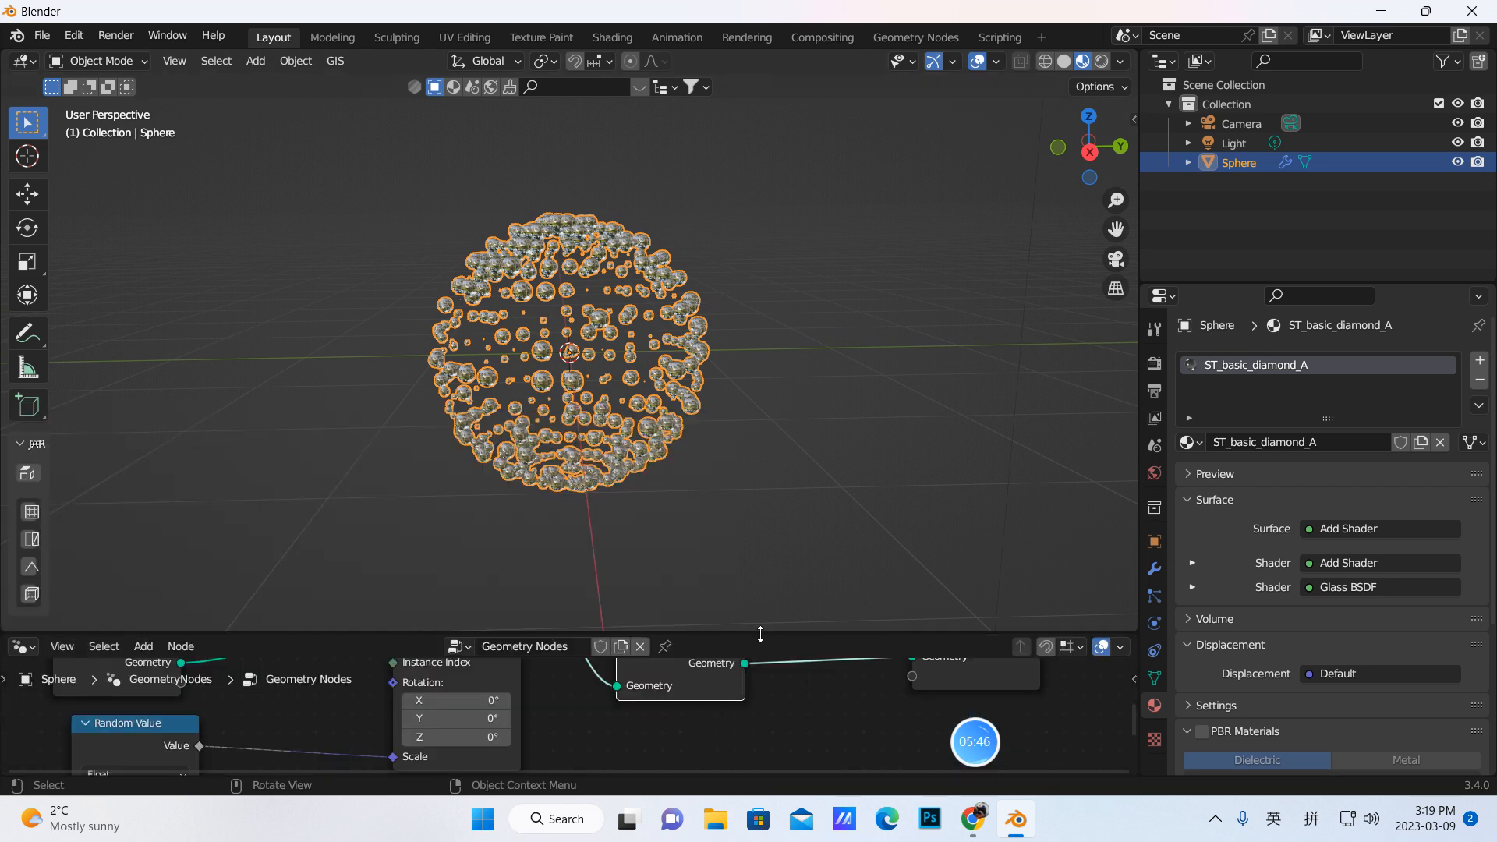
pyautogui.moveTo(761, 631); pyautogui.dragTo(807, 461)
pyautogui.moveTo(968, 558); pyautogui.dragTo(1056, 559)
pyautogui.moveTo(669, 557); pyautogui.dragTo(879, 567)
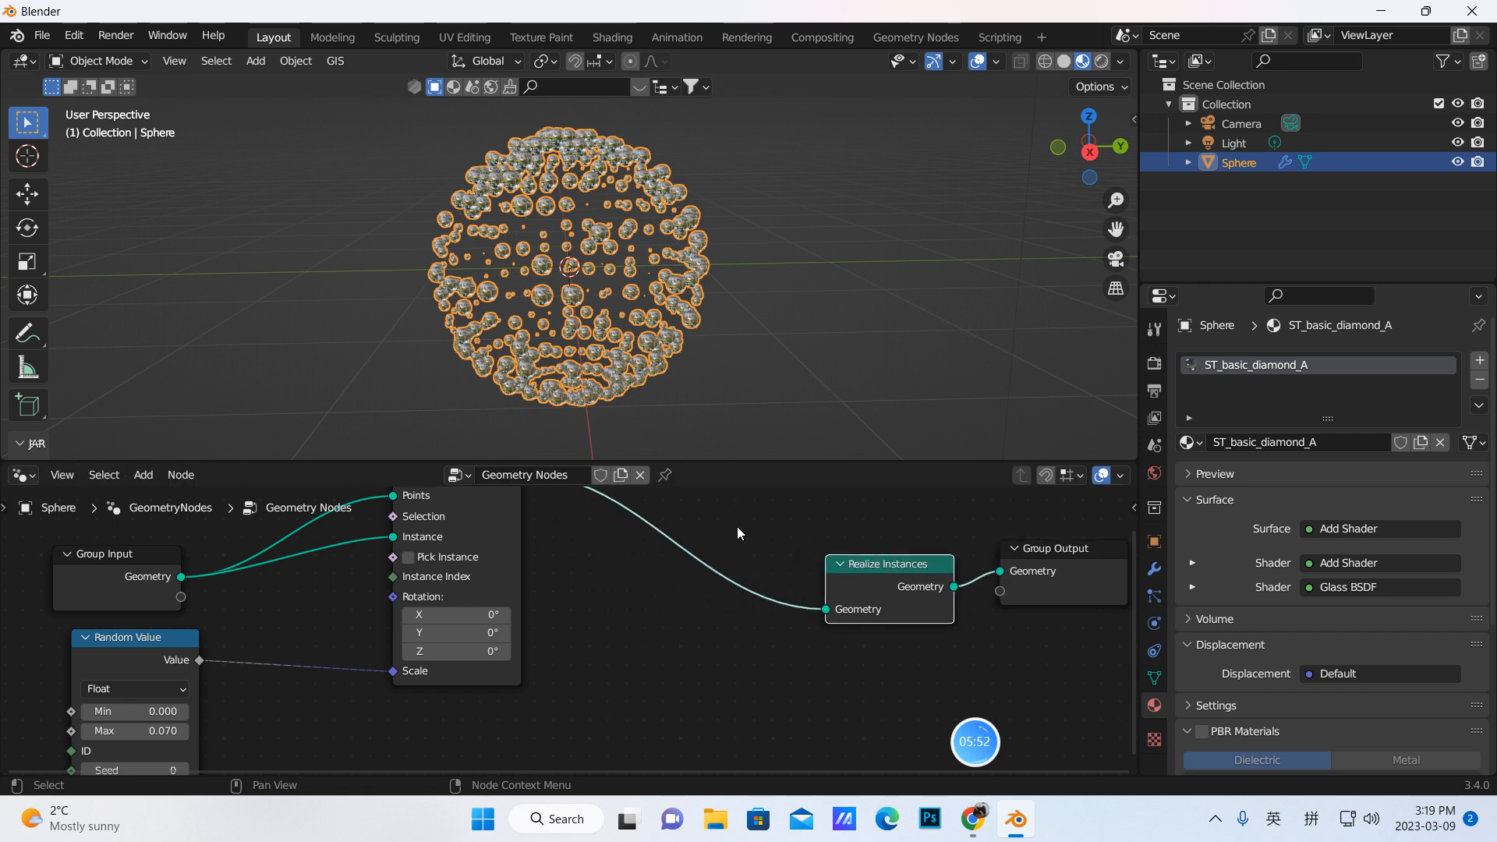
pyautogui.moveTo(737, 527); pyautogui.dragTo(722, 593, button='middle')
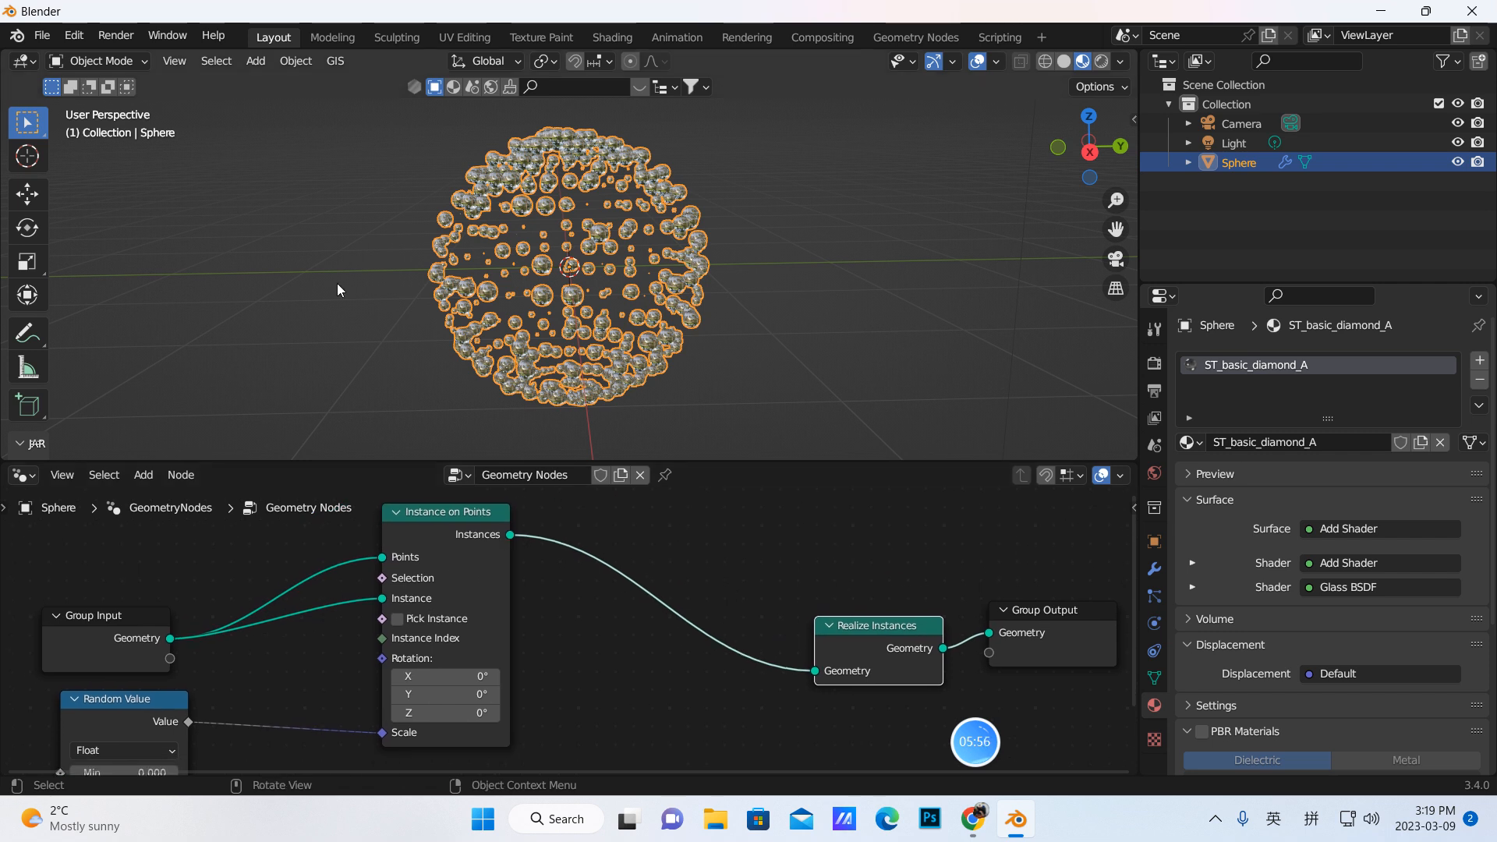
# Step: Insert a Set Material node between Instance on Points and Realize Instances
pyautogui.click(144, 475)
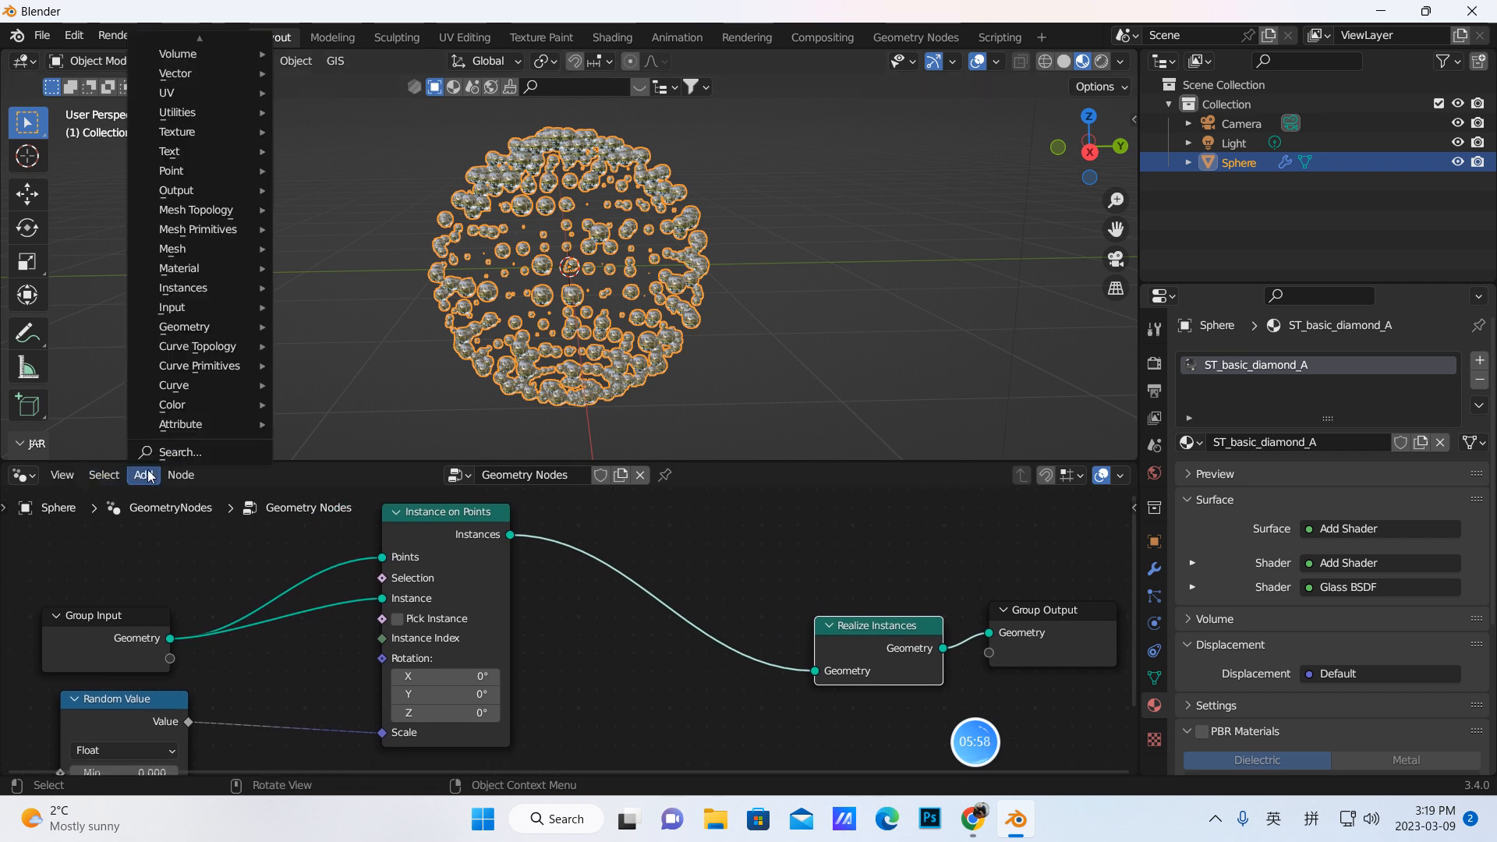
pyautogui.click(168, 450)
pyautogui.write('set')
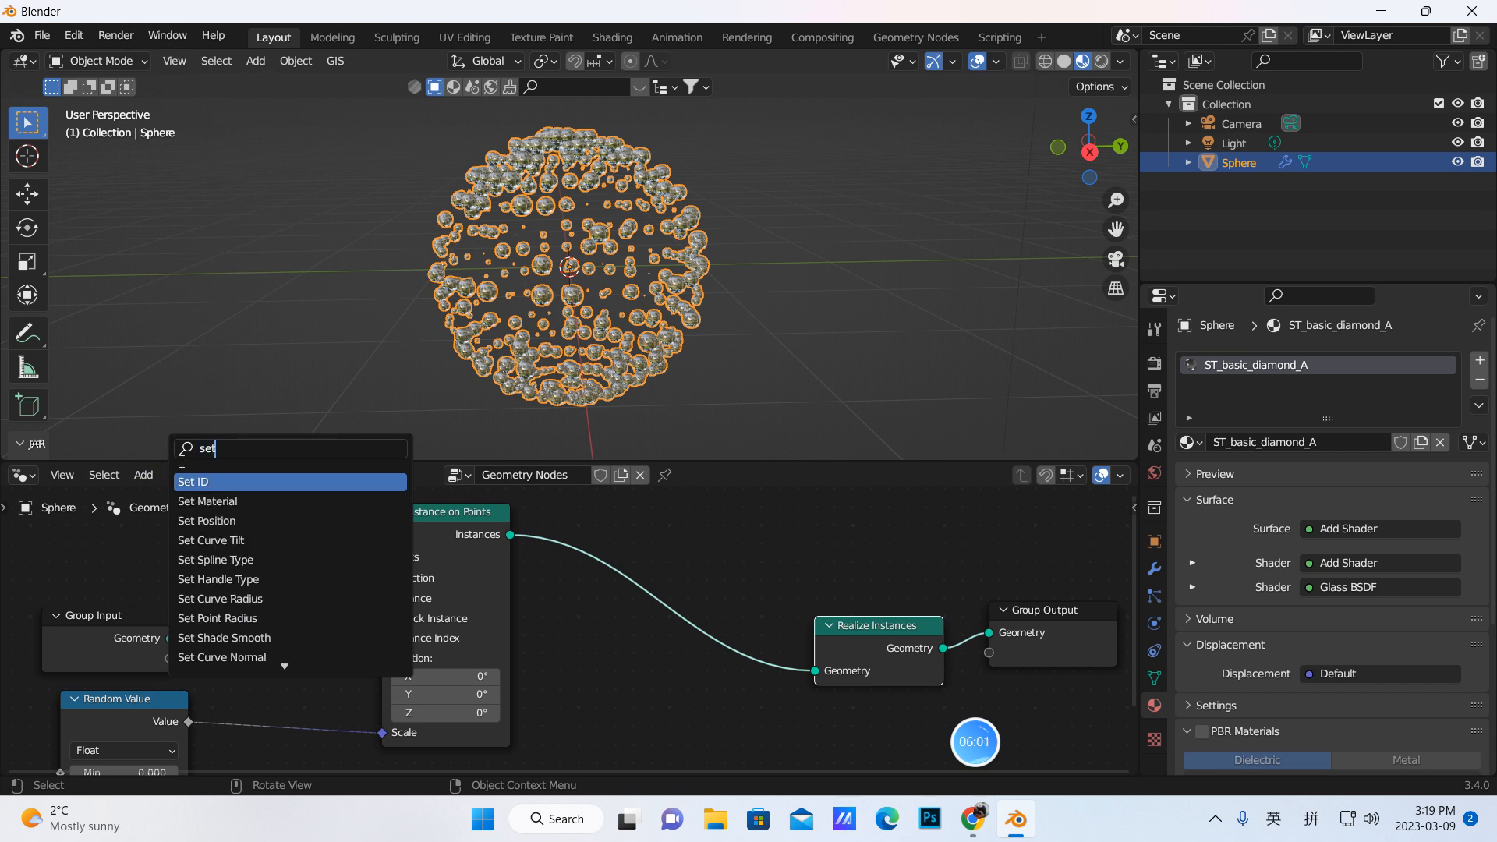
pyautogui.press('Down')
pyautogui.press('Return')
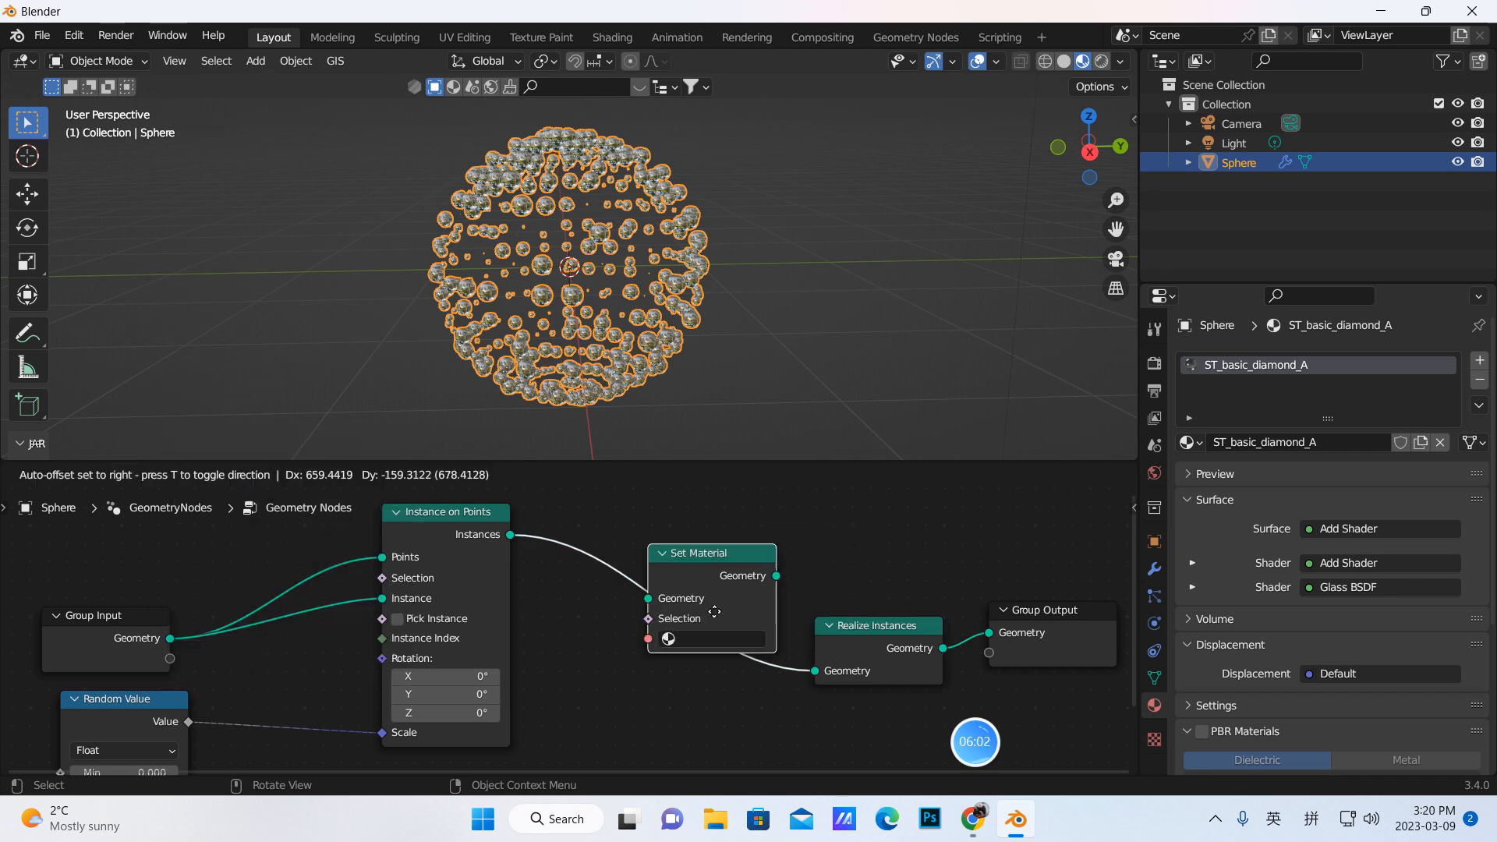
pyautogui.click(667, 611)
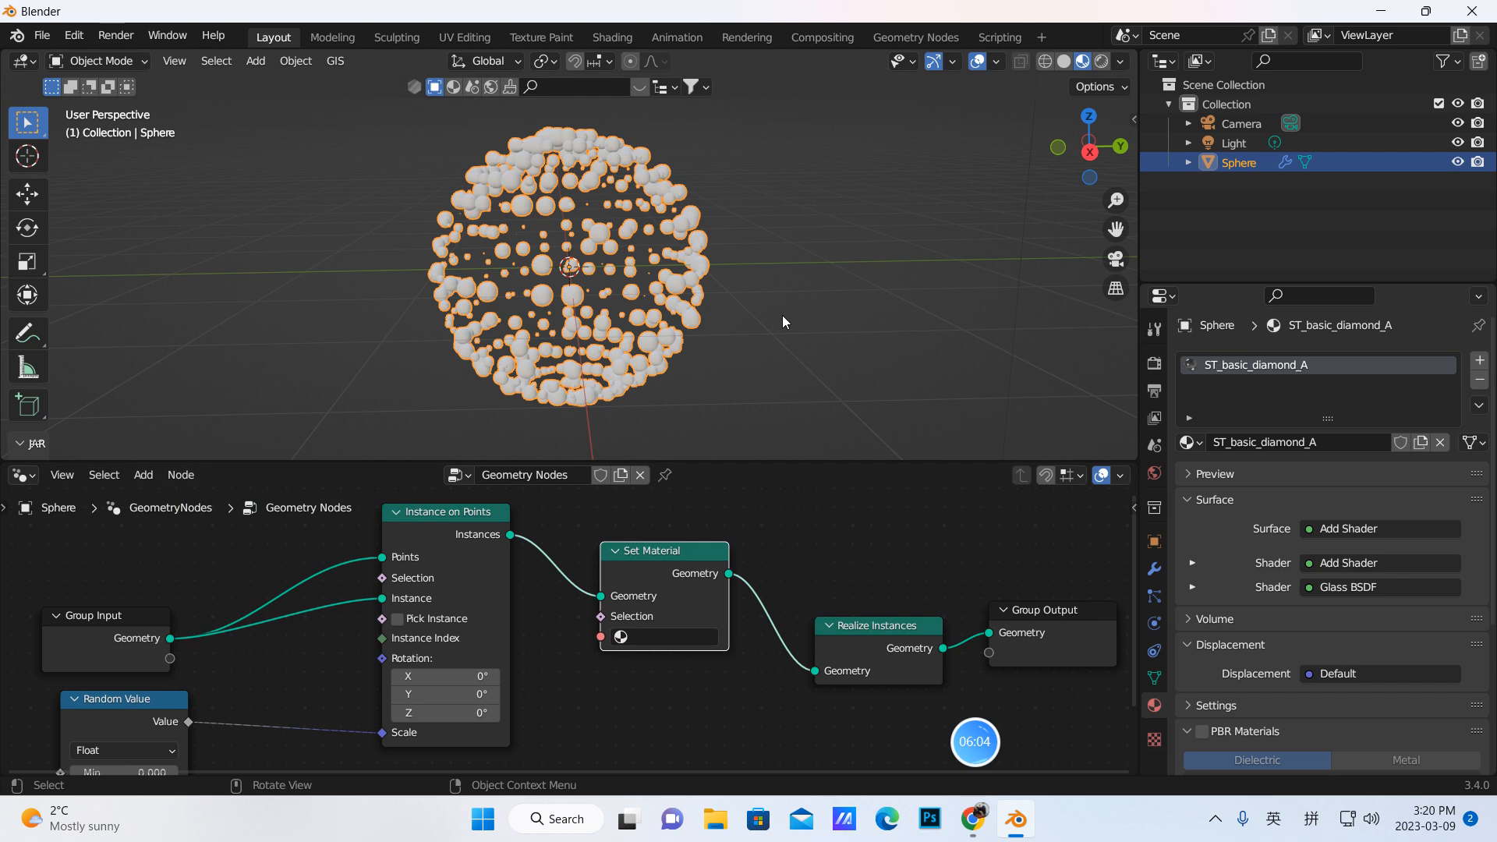
pyautogui.click(648, 637)
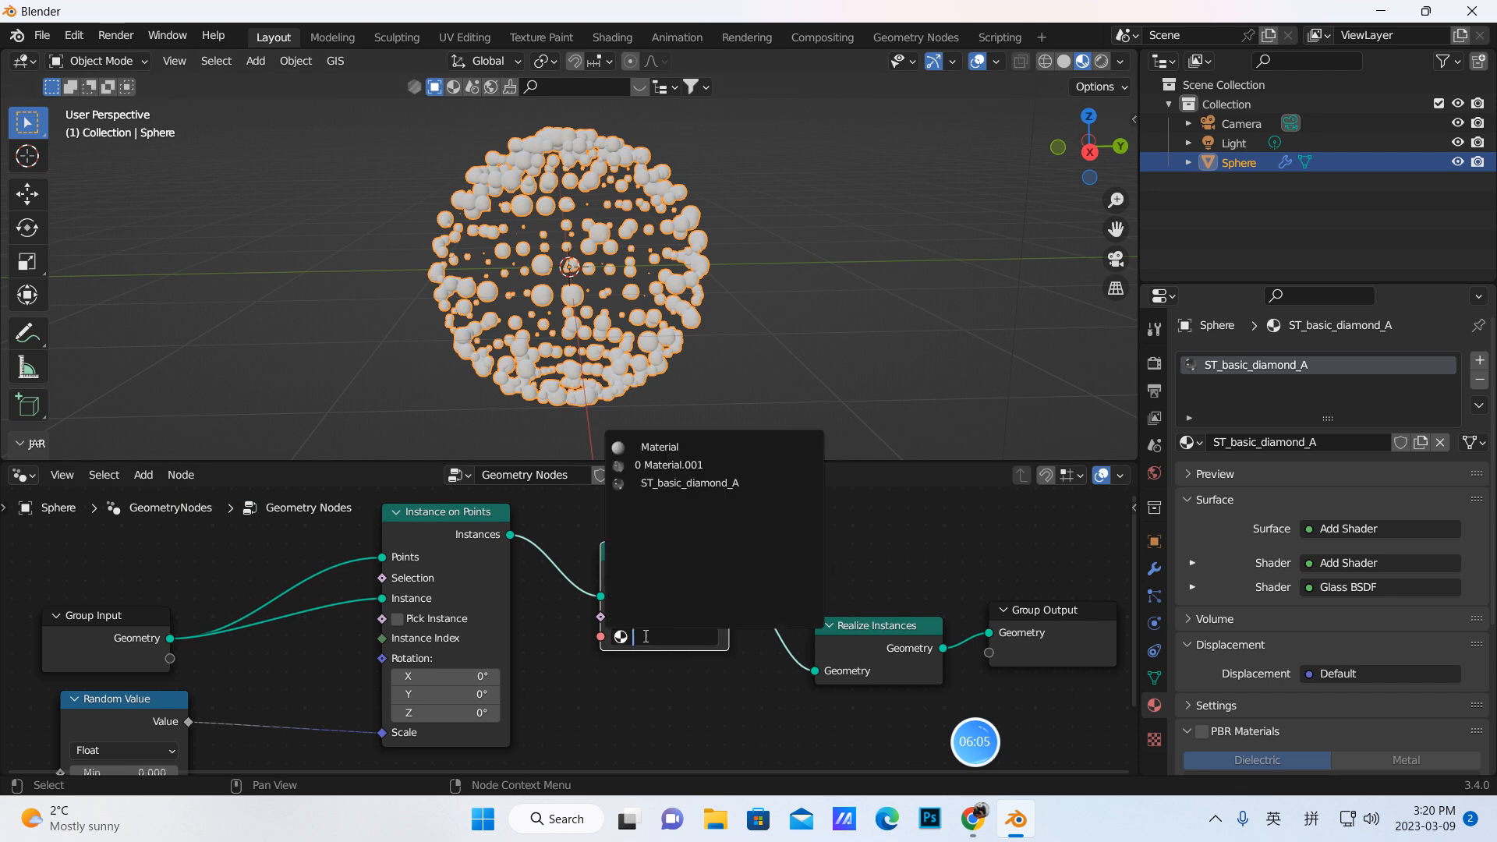
pyautogui.click(667, 466)
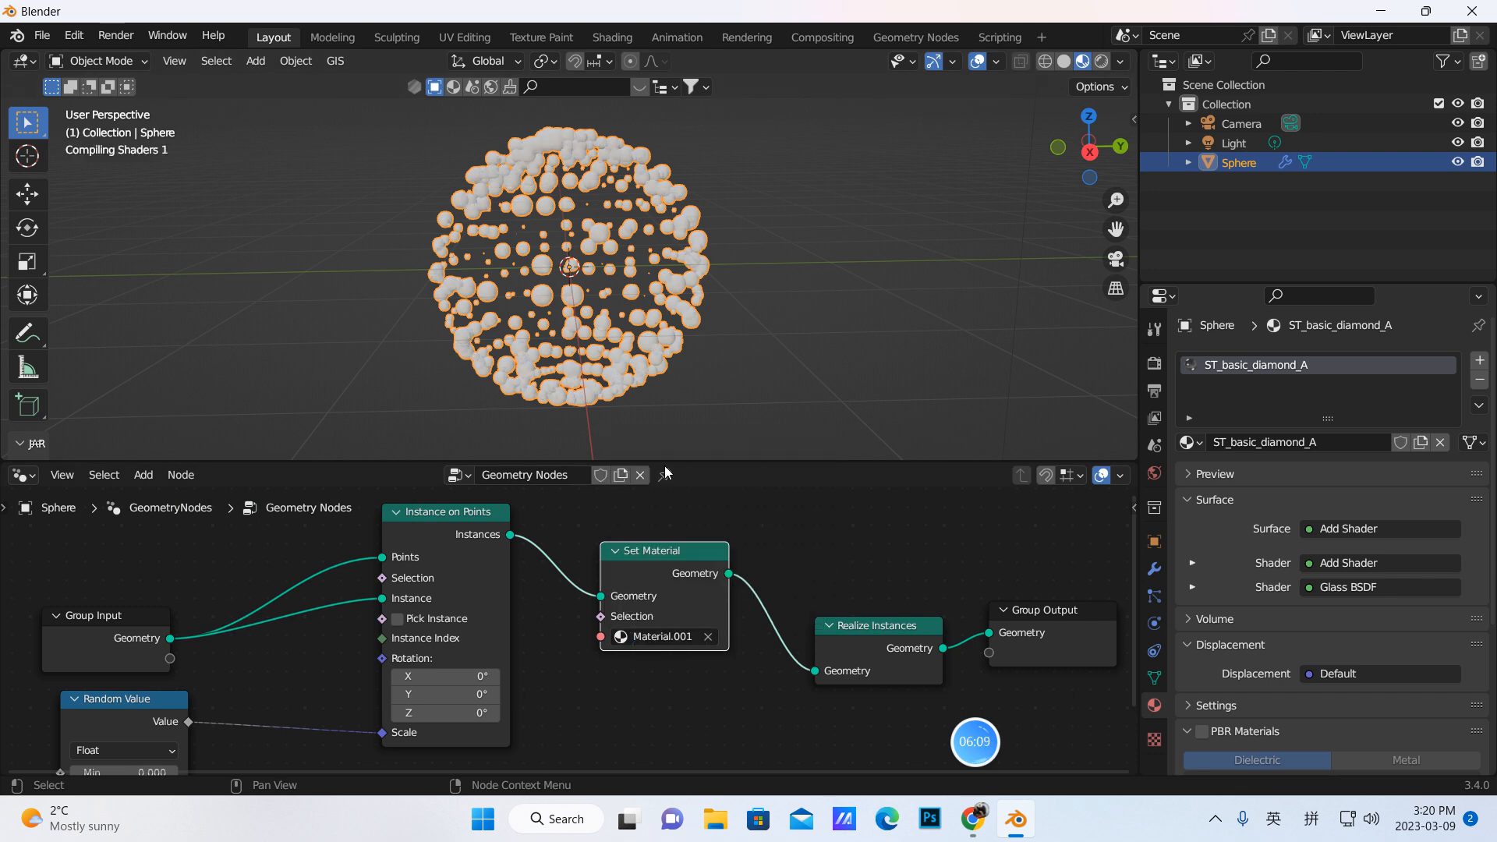
pyautogui.click(708, 636)
# Step: Assign the ST_basic_diamond_A material in the Set Material node
pyautogui.click(654, 636)
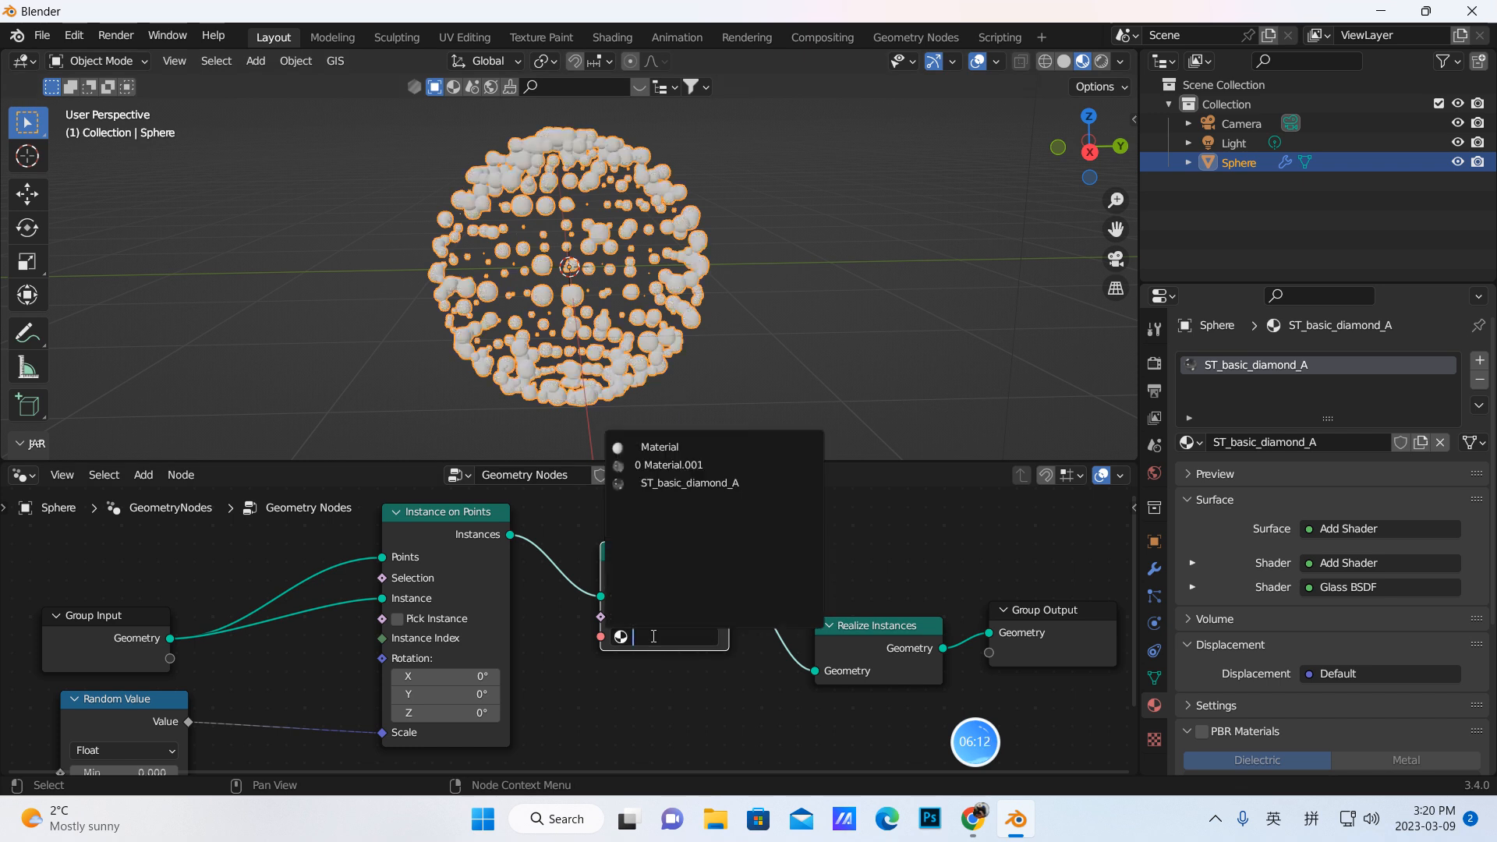
pyautogui.click(667, 483)
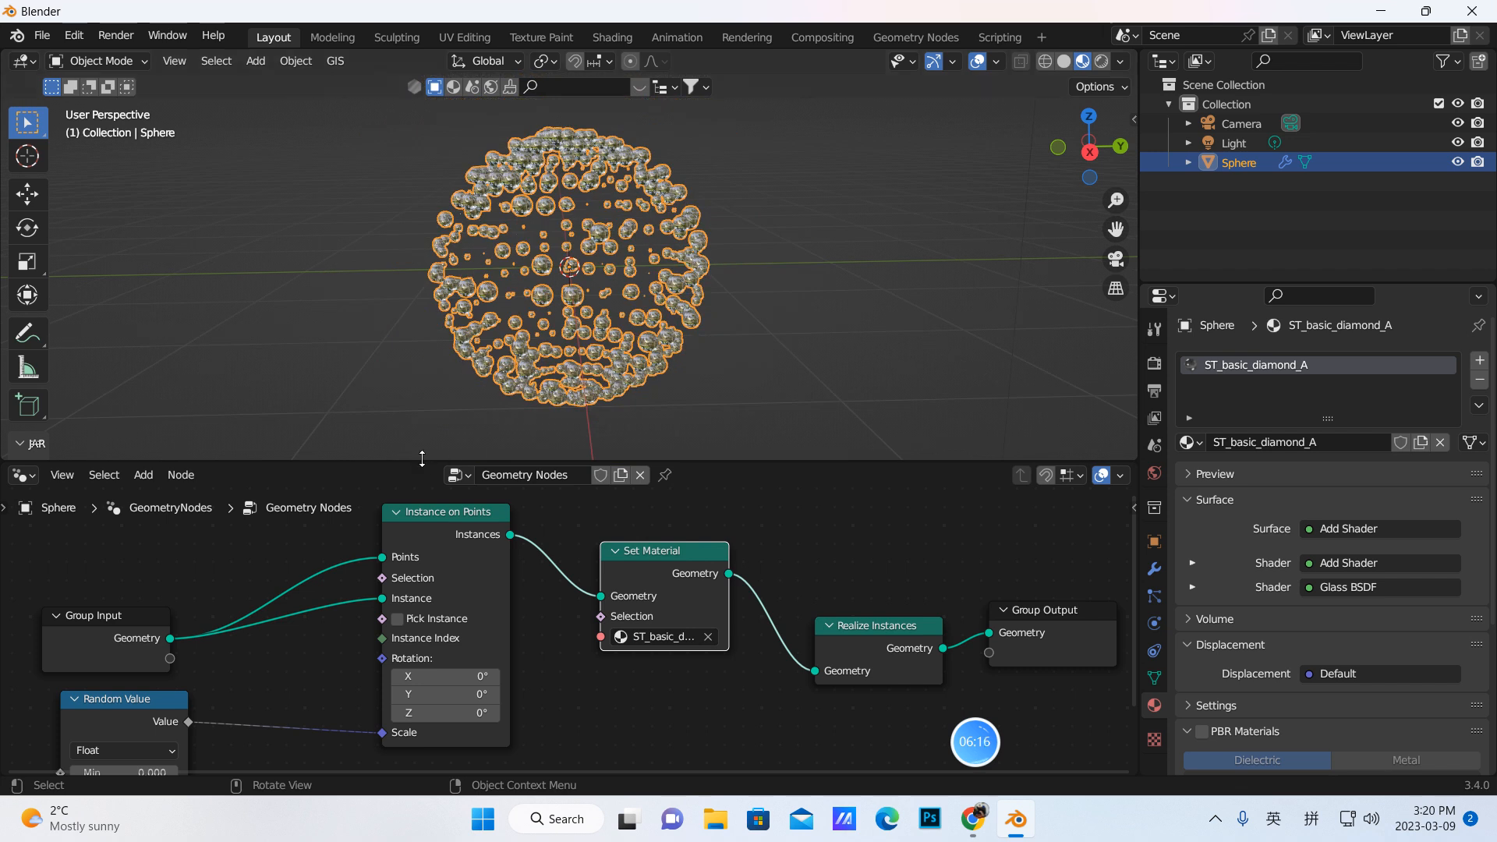
# Step: Enlarge the 3D viewport, add a mesh plane and set its Y rotation to 90°
pyautogui.moveTo(422, 459); pyautogui.dragTo(422, 682)
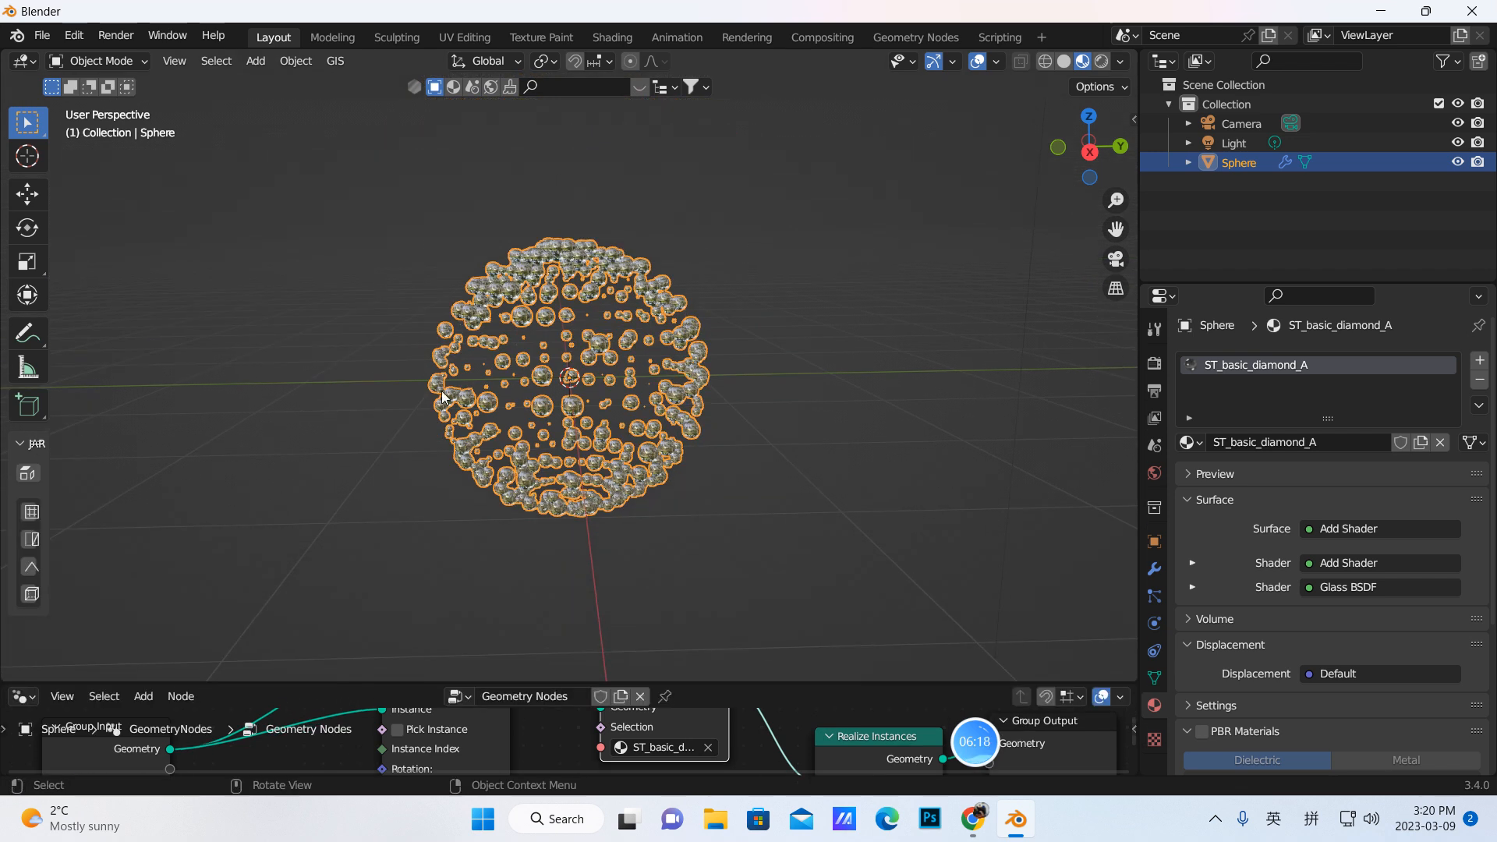
pyautogui.click(255, 61)
pyautogui.moveTo(269, 84)
pyautogui.click(443, 84)
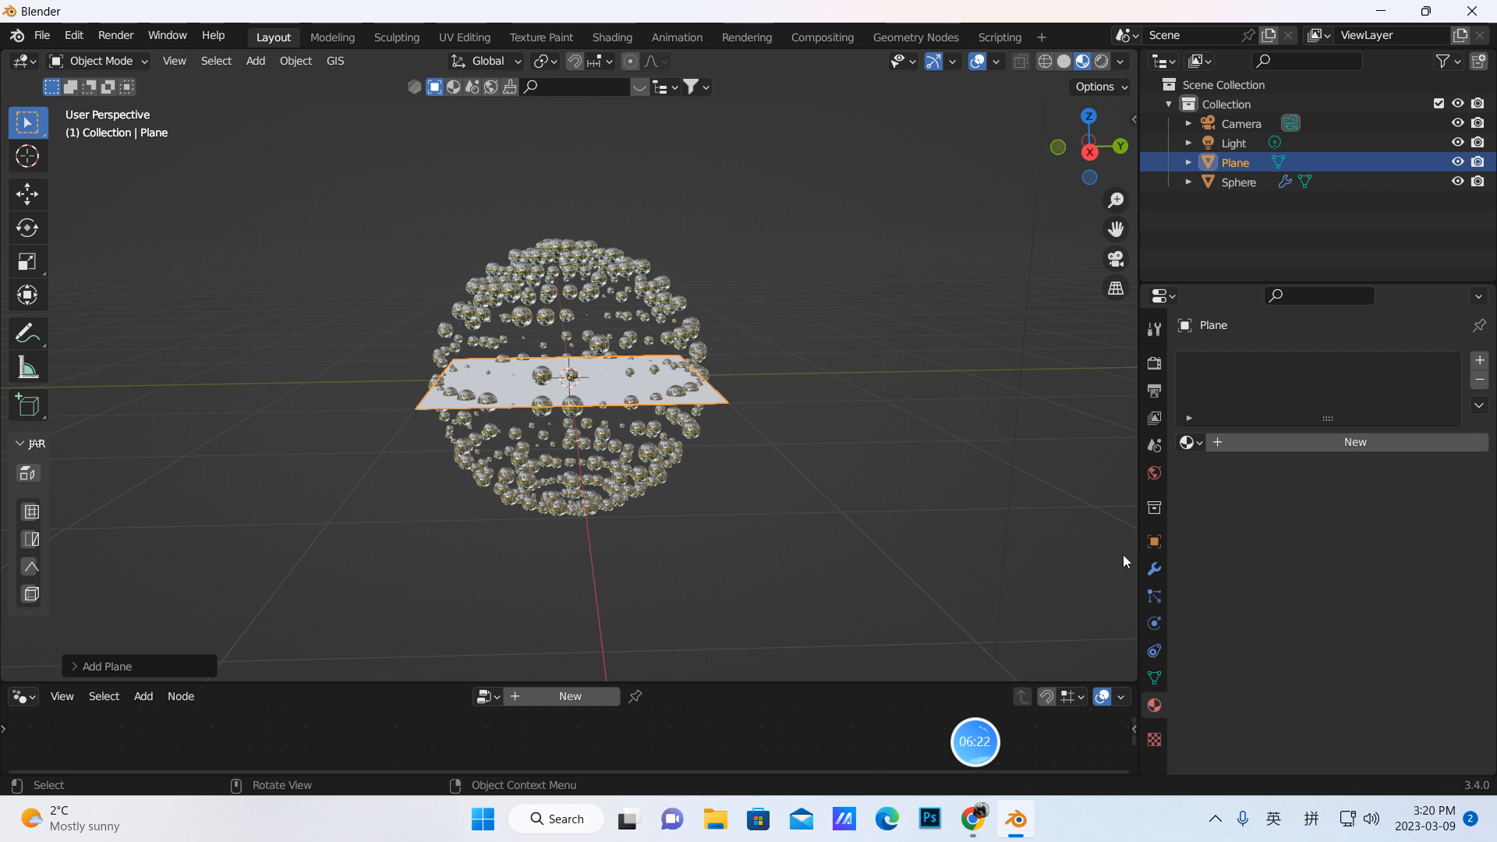
pyautogui.click(1154, 541)
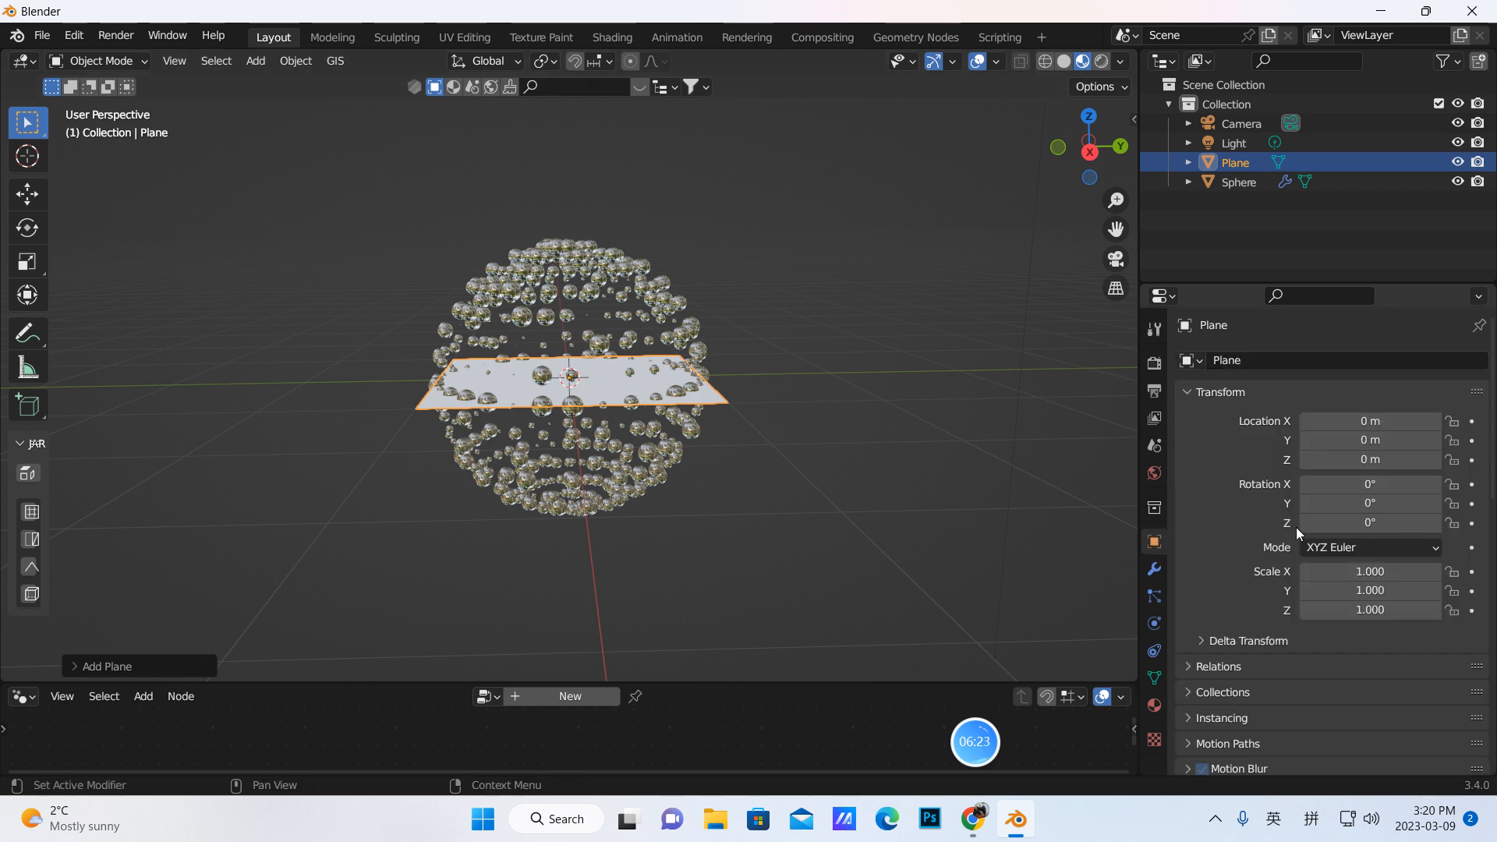
pyautogui.click(1366, 503)
pyautogui.write('90')
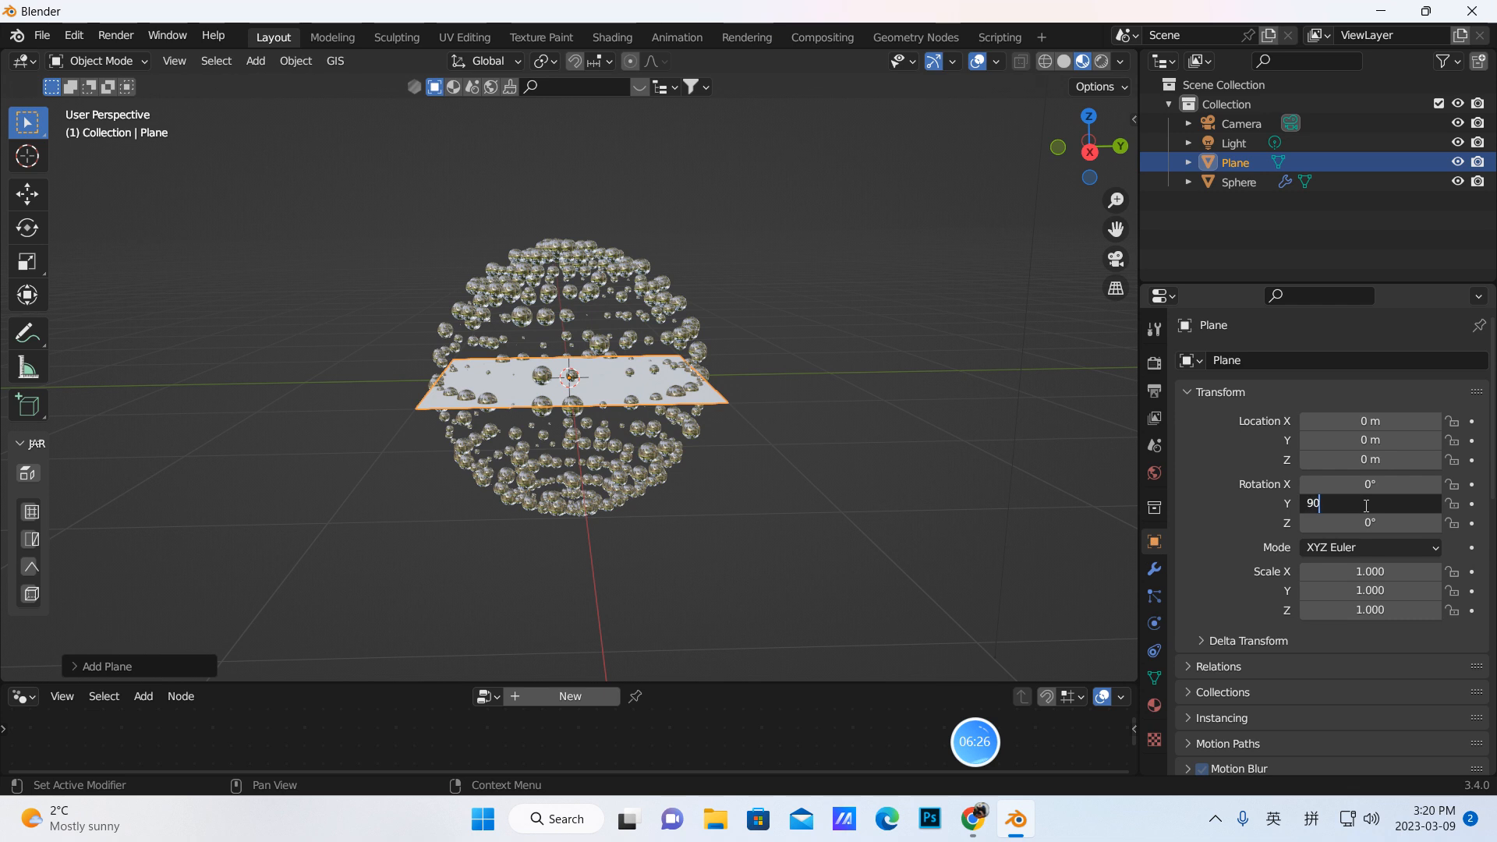
pyautogui.press('Return')
# Step: Move the plane along the X axis behind the sphere, to about -1.8 m
pyautogui.moveTo(822, 454); pyautogui.dragTo(648, 471, button='middle')
pyautogui.click(35, 195)
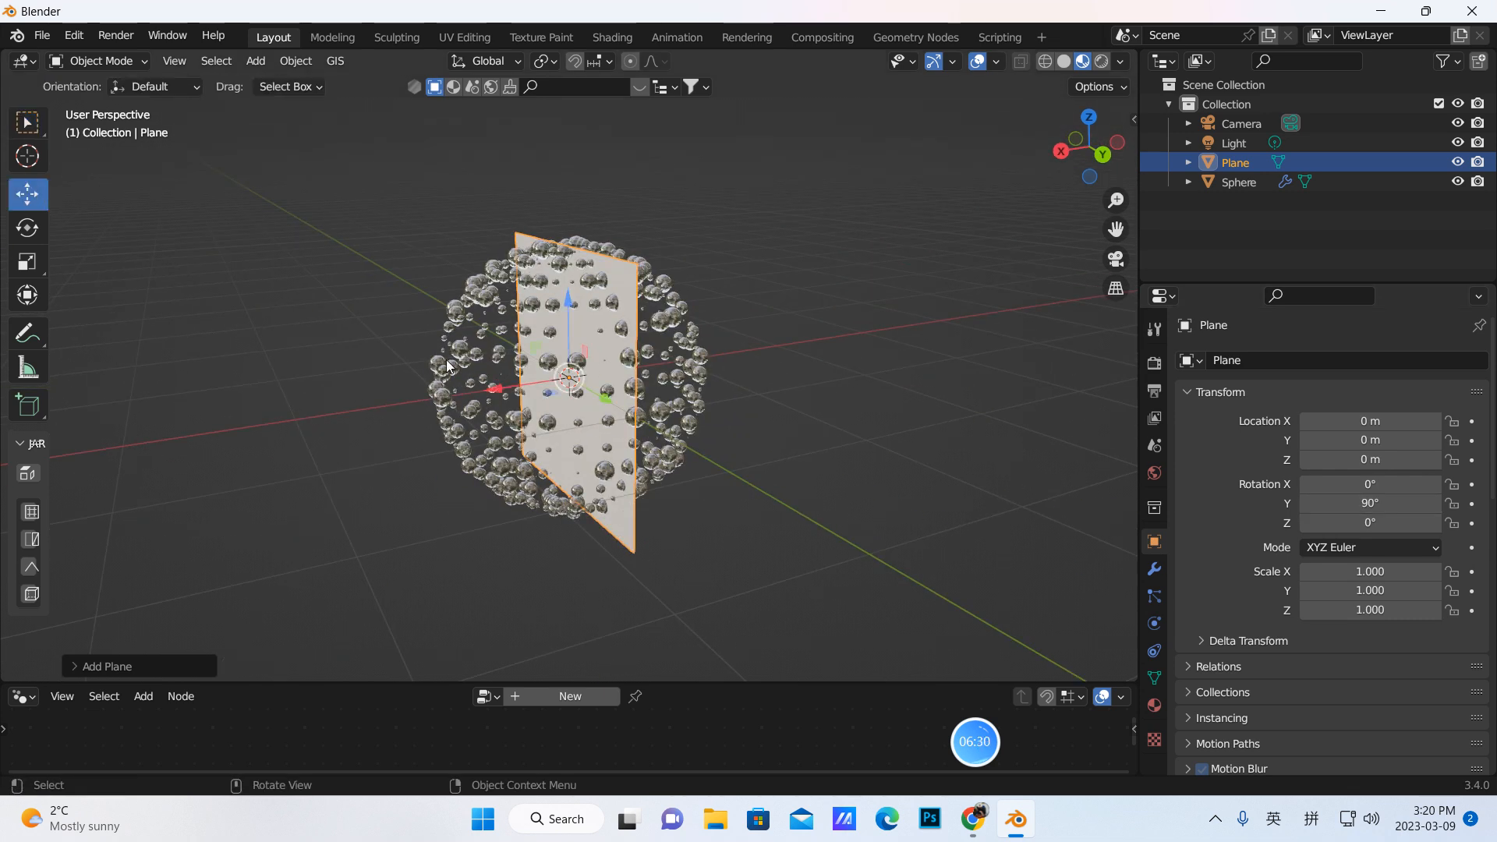
pyautogui.moveTo(500, 393); pyautogui.dragTo(682, 368)
pyautogui.moveTo(682, 368); pyautogui.dragTo(928, 445, button='middle')
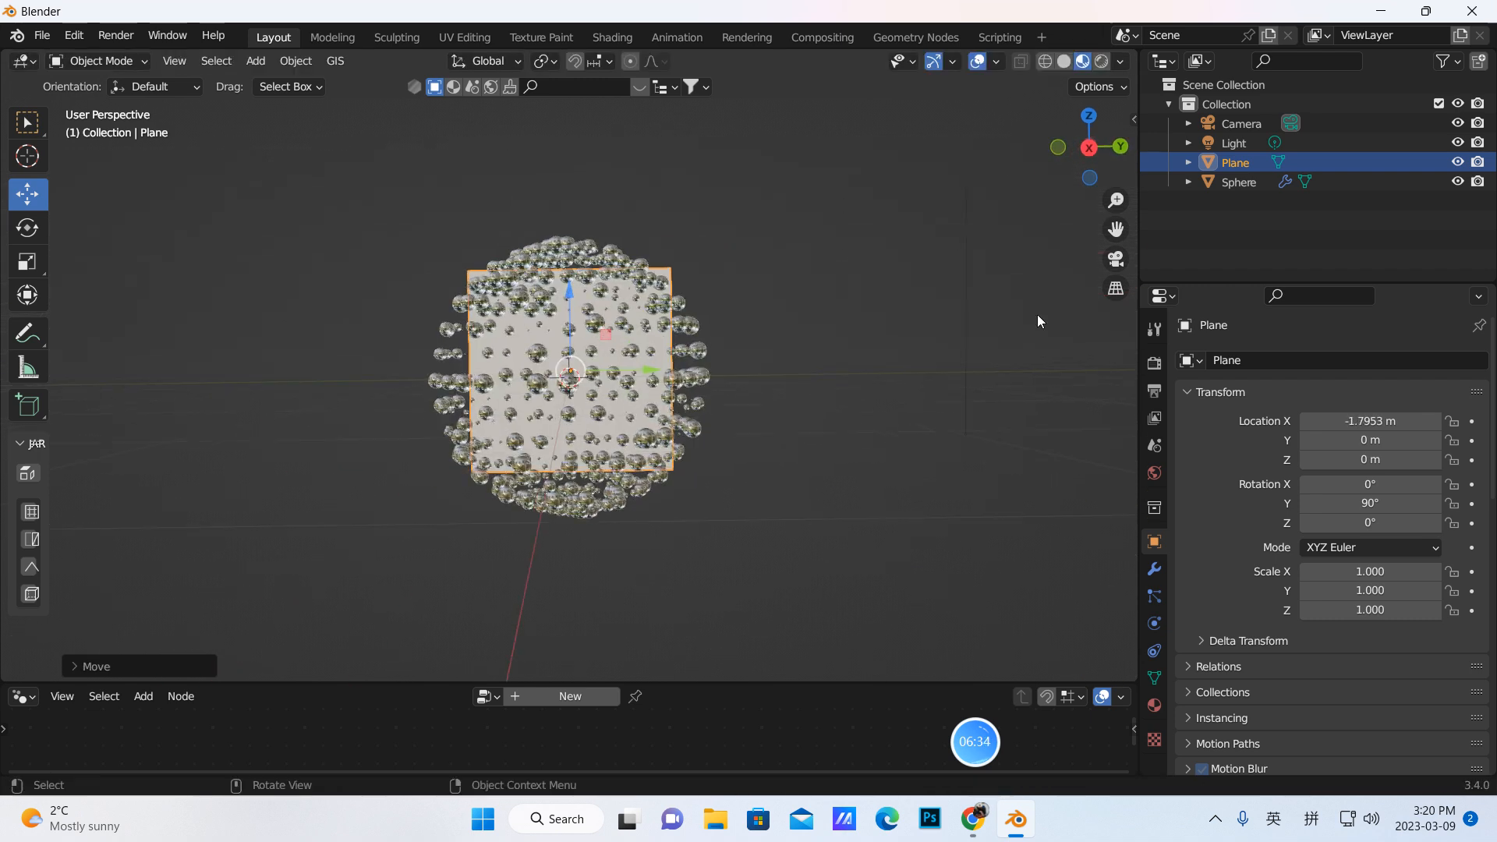
# Step: Look through the camera, lock it to the view and frame the sphere and plane head-on
pyautogui.click(1114, 260)
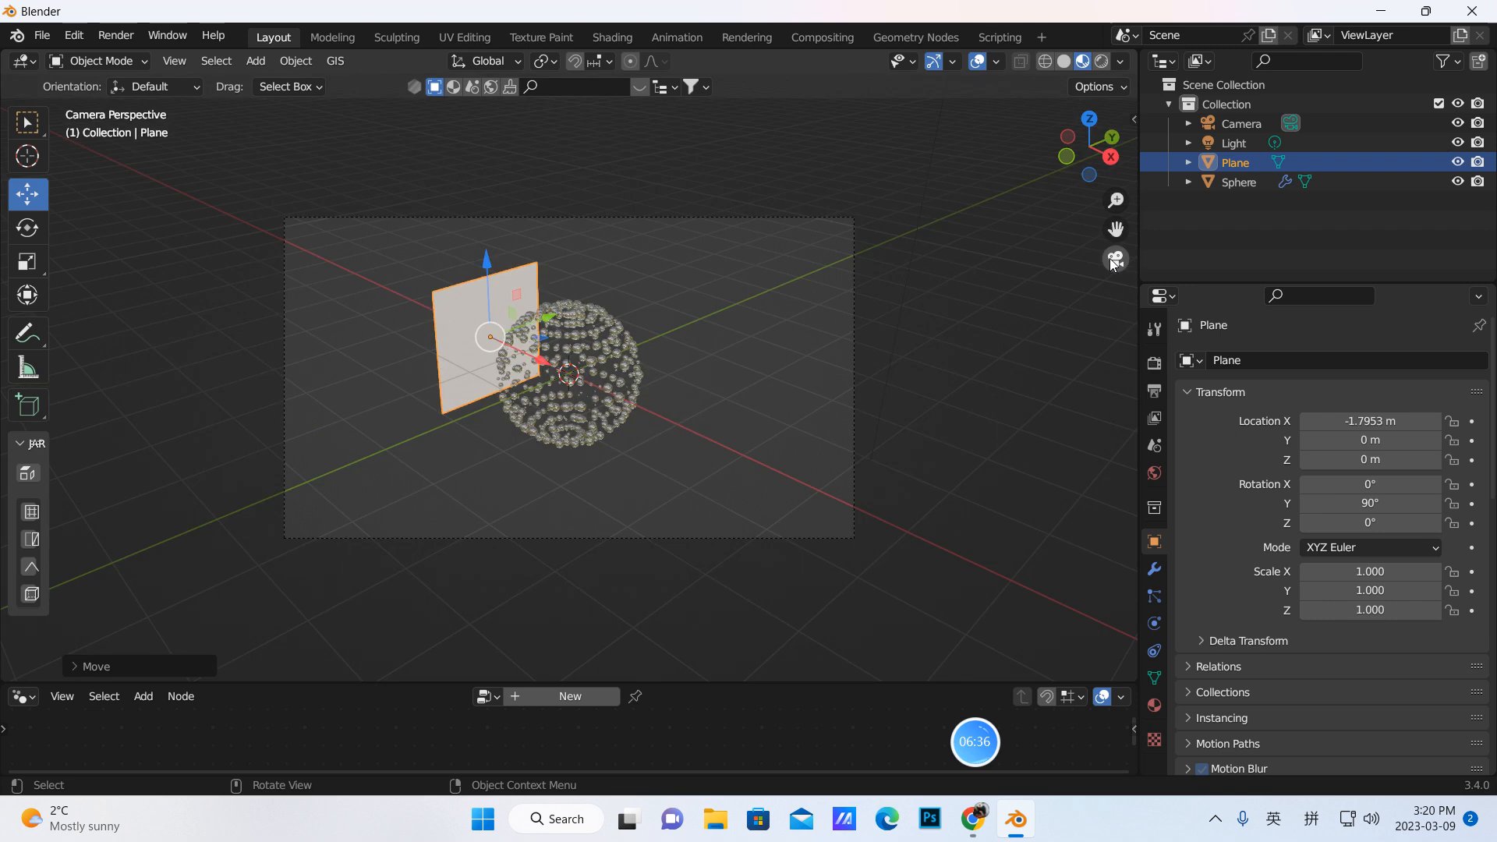
pyautogui.press('n')
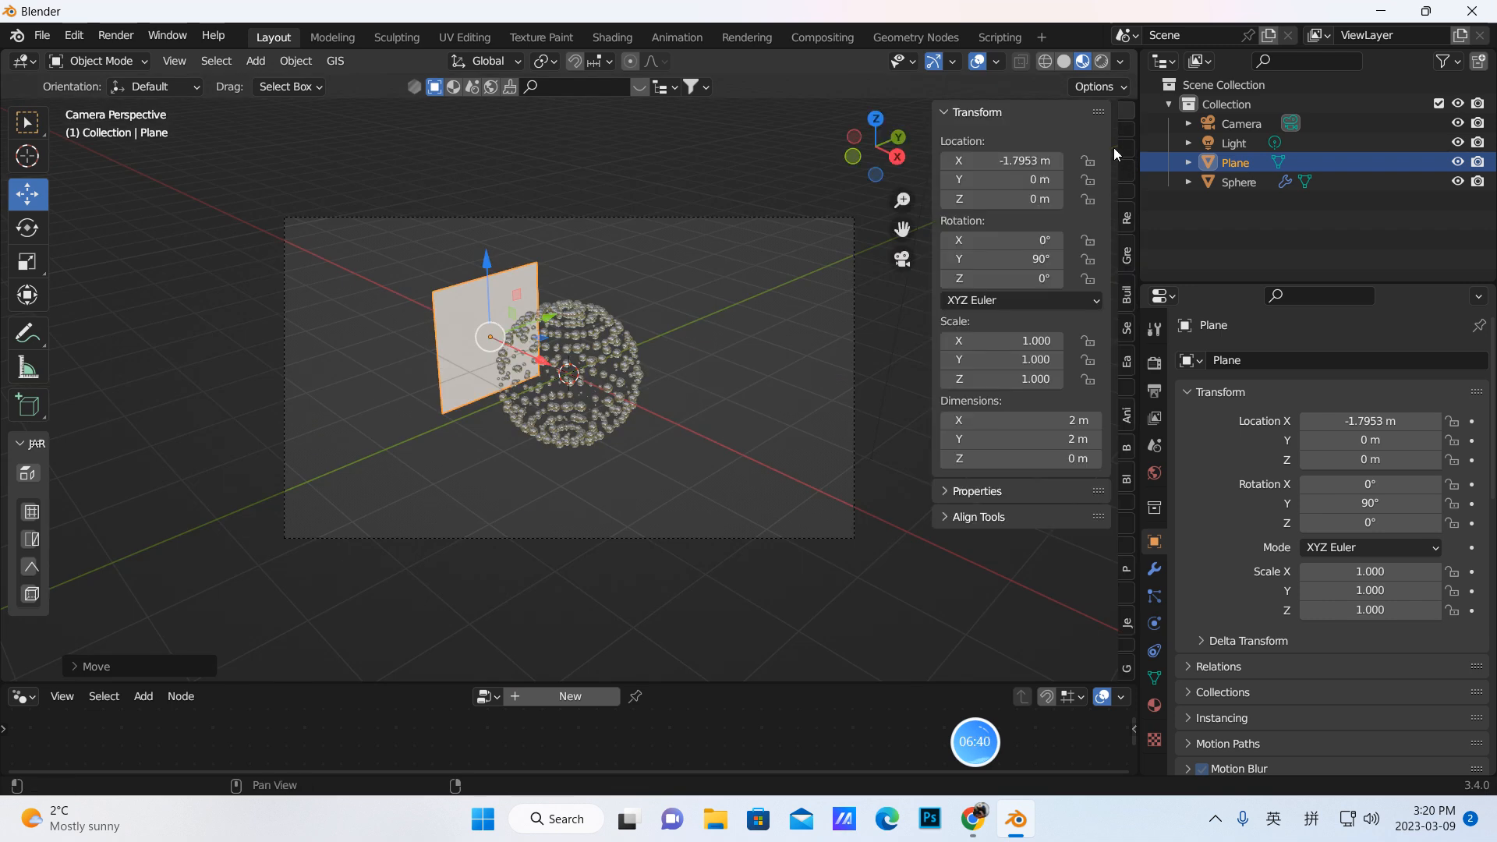
pyautogui.click(1125, 143)
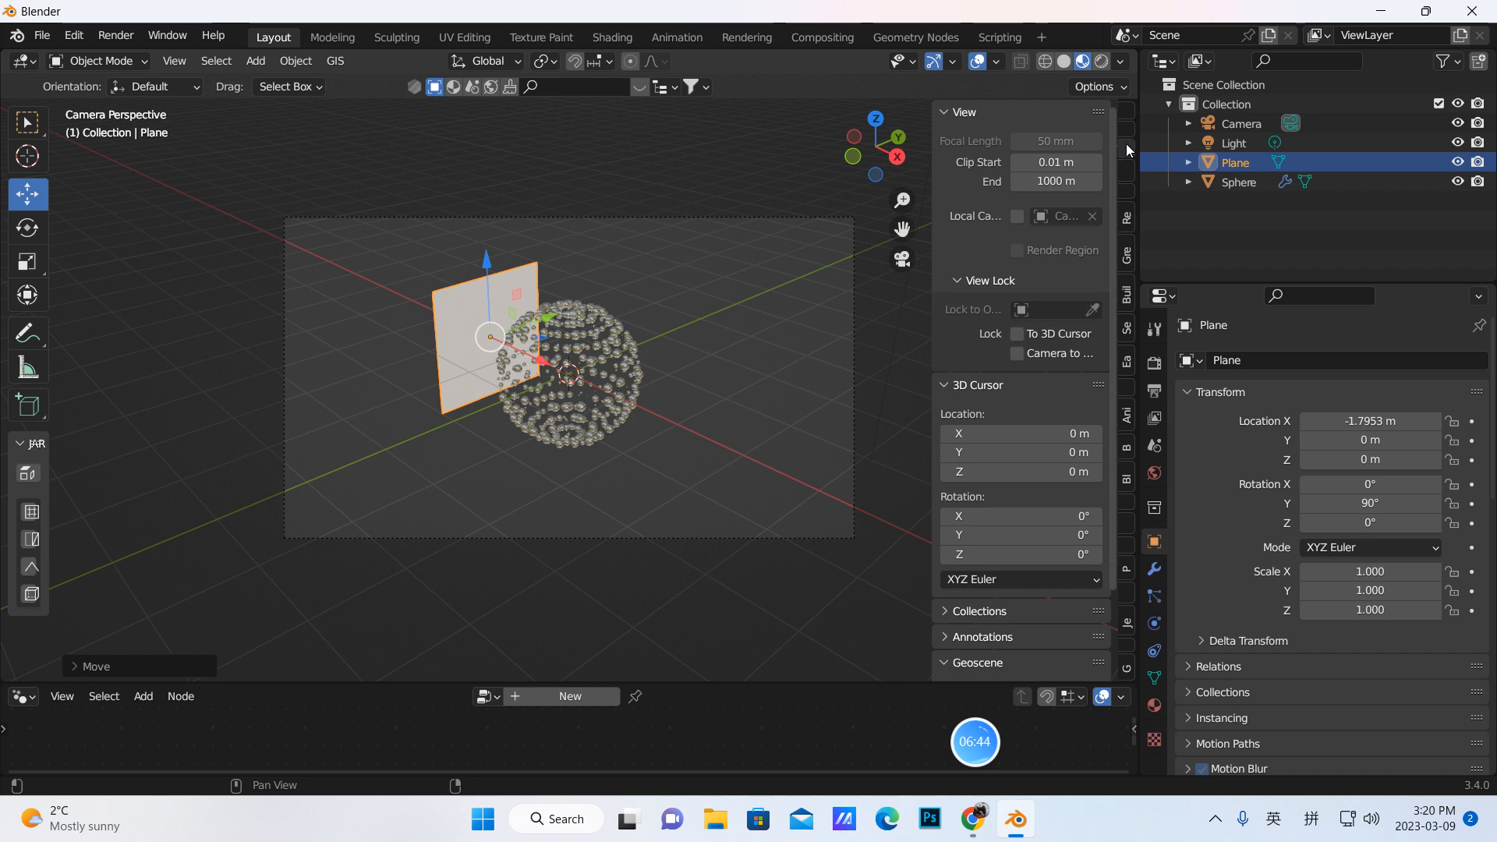
pyautogui.click(1016, 354)
pyautogui.moveTo(724, 476); pyautogui.dragTo(648, 462, button='middle')
pyautogui.moveTo(641, 444)
pyautogui.mouseDown(button='middle')
pyautogui.moveTo(612, 413)
pyautogui.moveTo(624, 421)
pyautogui.mouseUp(button='middle')
pyautogui.scroll(5, 702, 462)
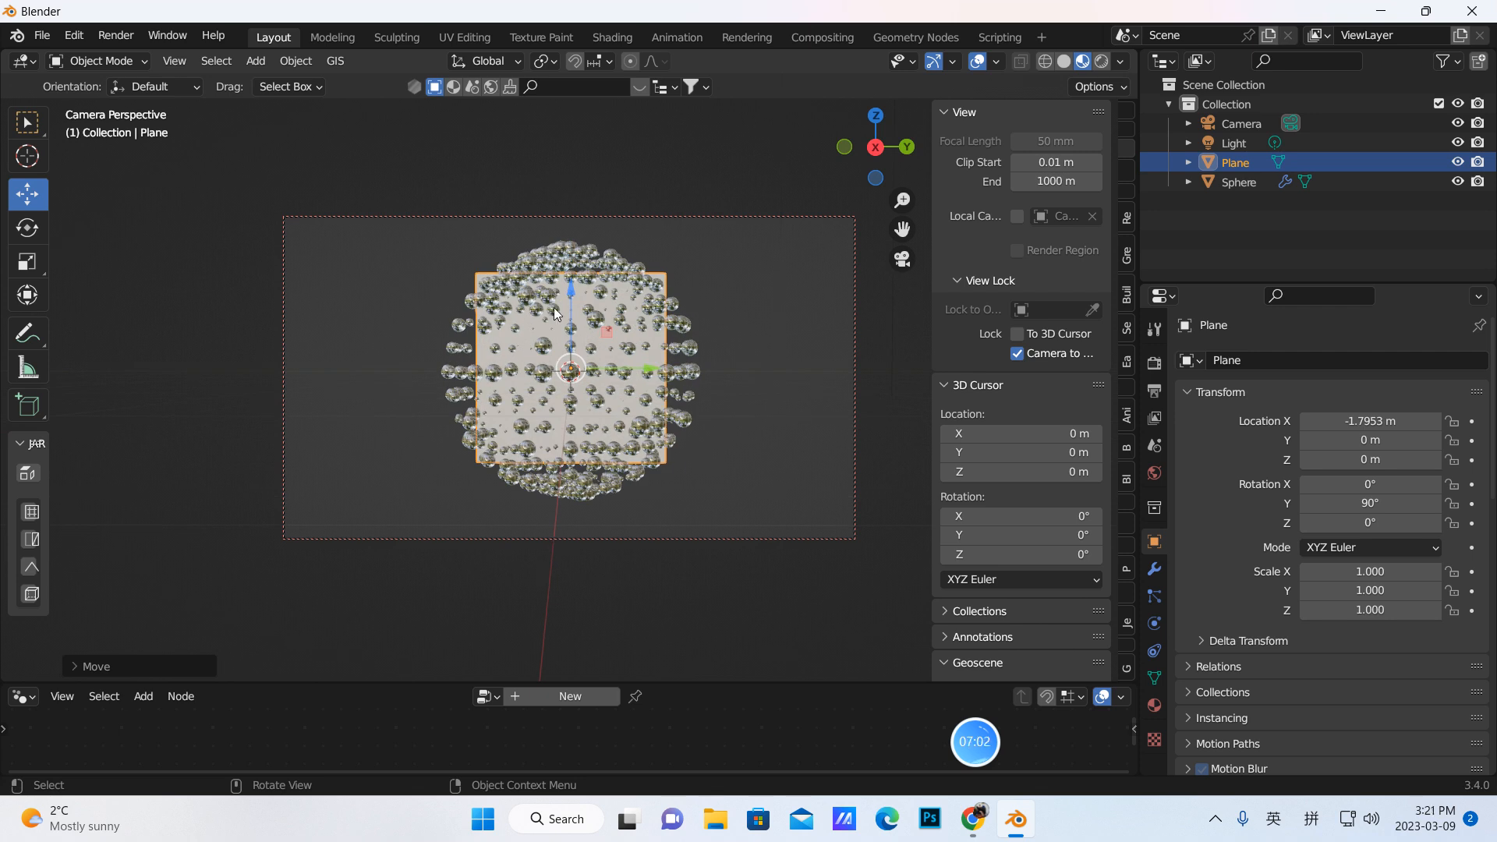
# Step: Scale the plane to about 2.062 in X and Z and 3.491 in Y so it fills the camera frame
pyautogui.click(22, 273)
pyautogui.moveTo(638, 311); pyautogui.dragTo(739, 296)
pyautogui.moveTo(649, 371); pyautogui.dragTo(704, 378)
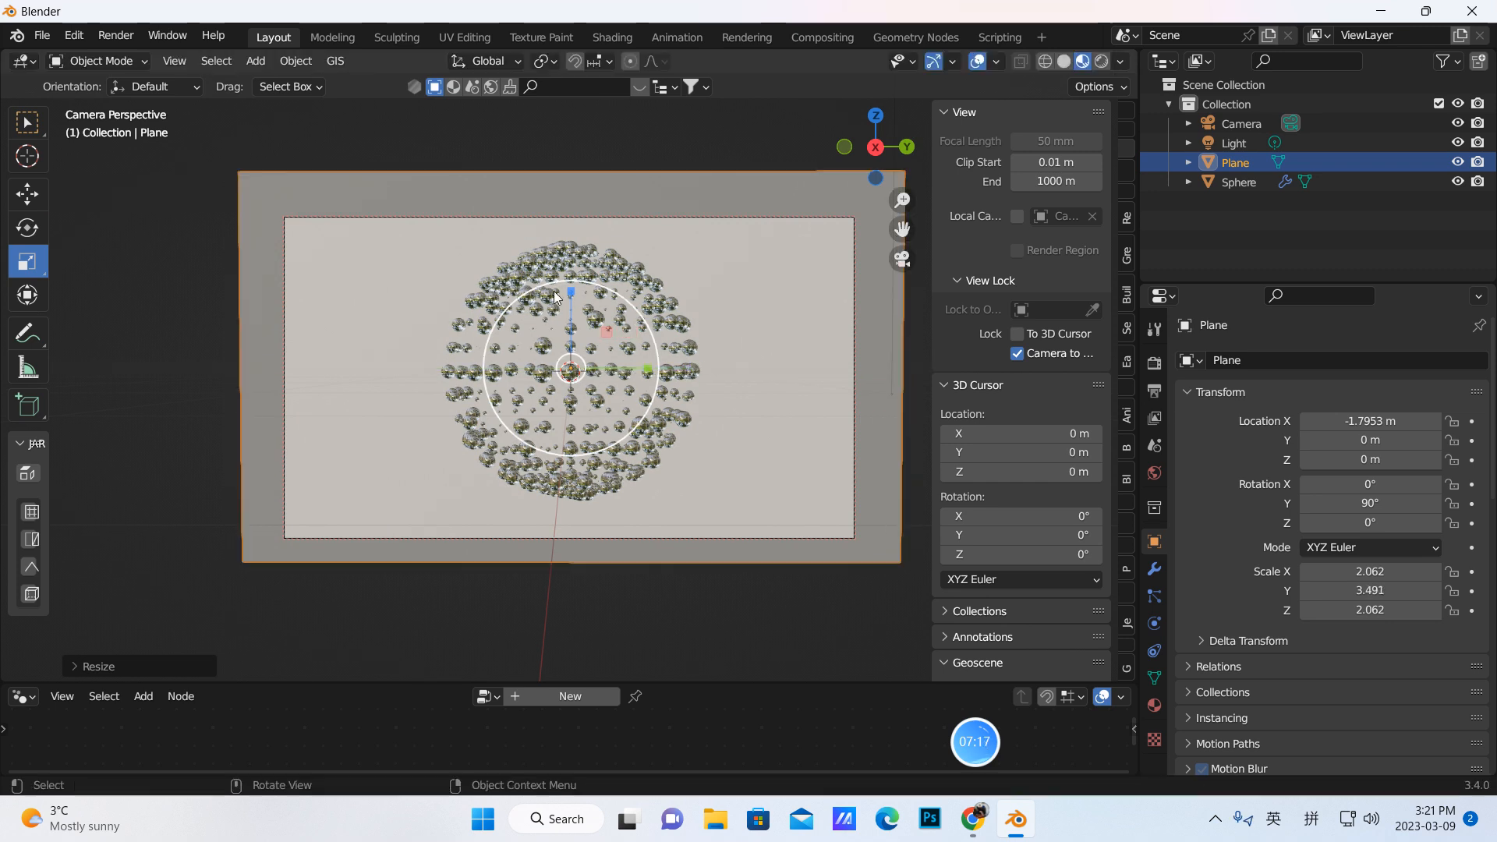
# Step: Unlock the camera from the view, hide the sidebar and fit the camera frame to the viewport
pyautogui.click(23, 124)
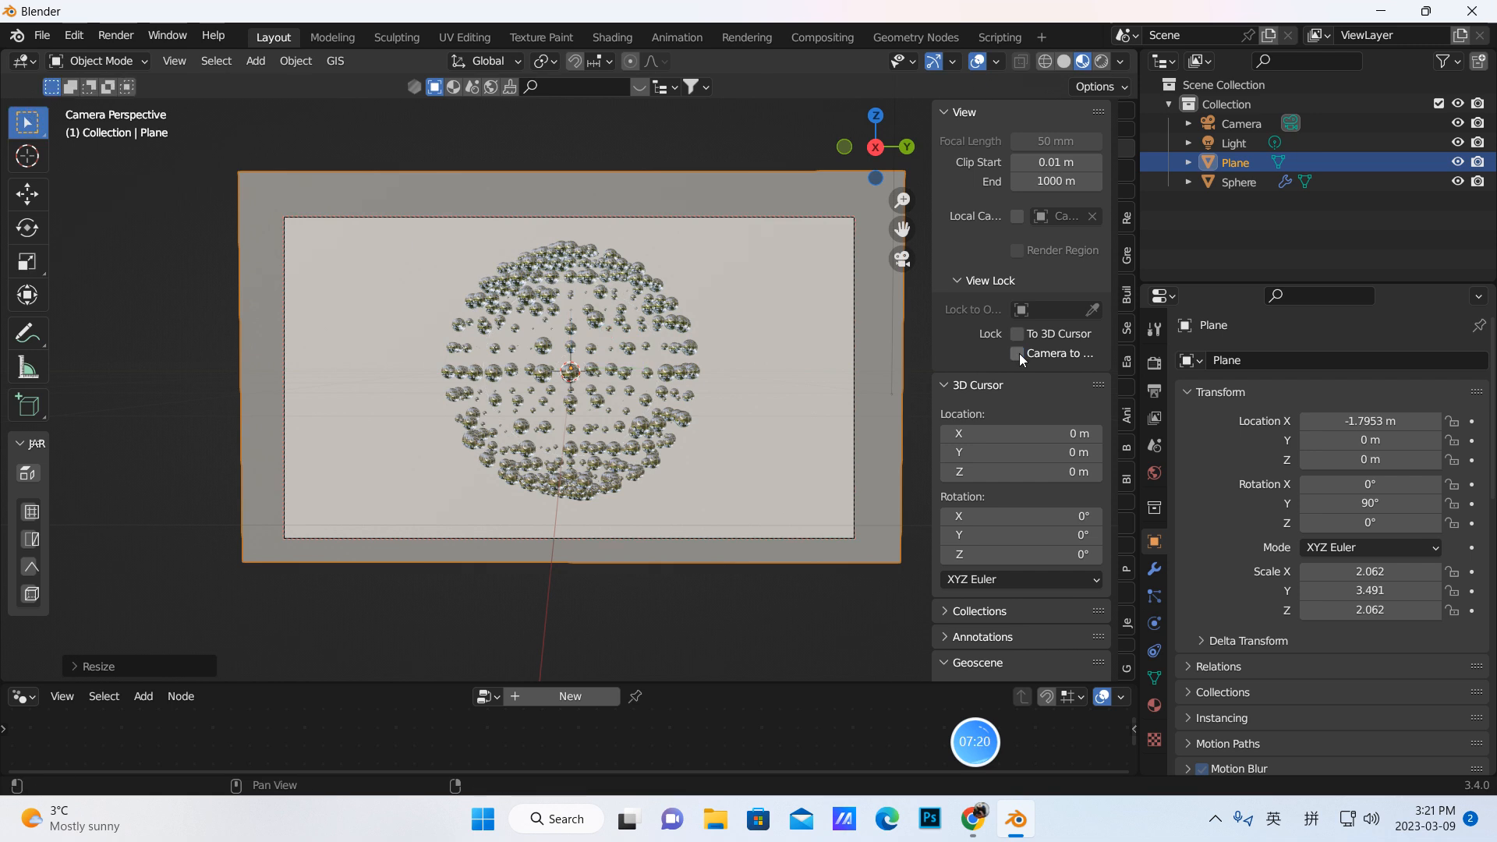
pyautogui.press('n')
pyautogui.press('Home')
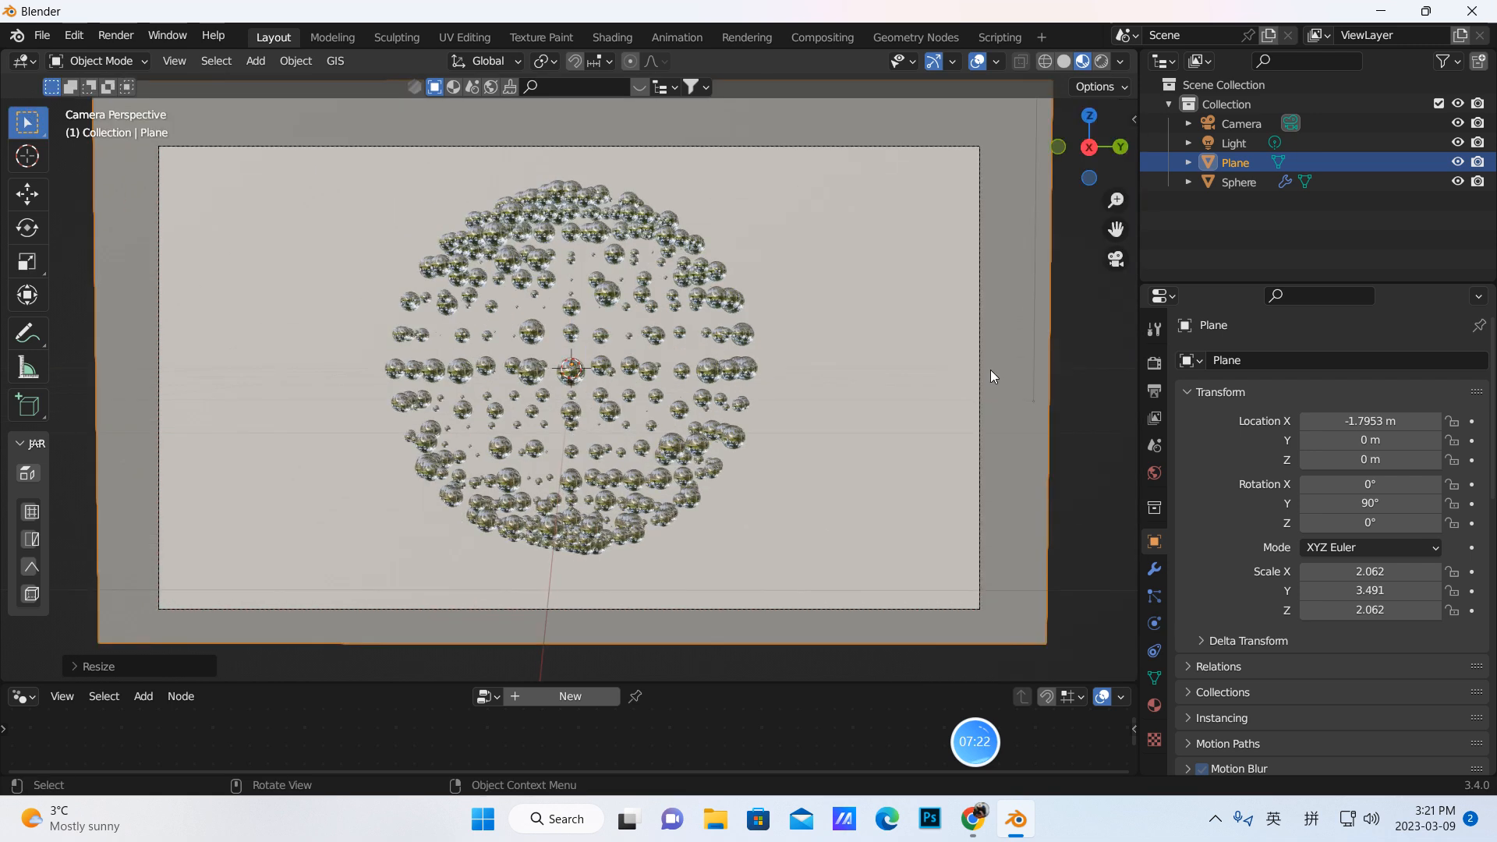
pyautogui.scroll(1, 990, 370)
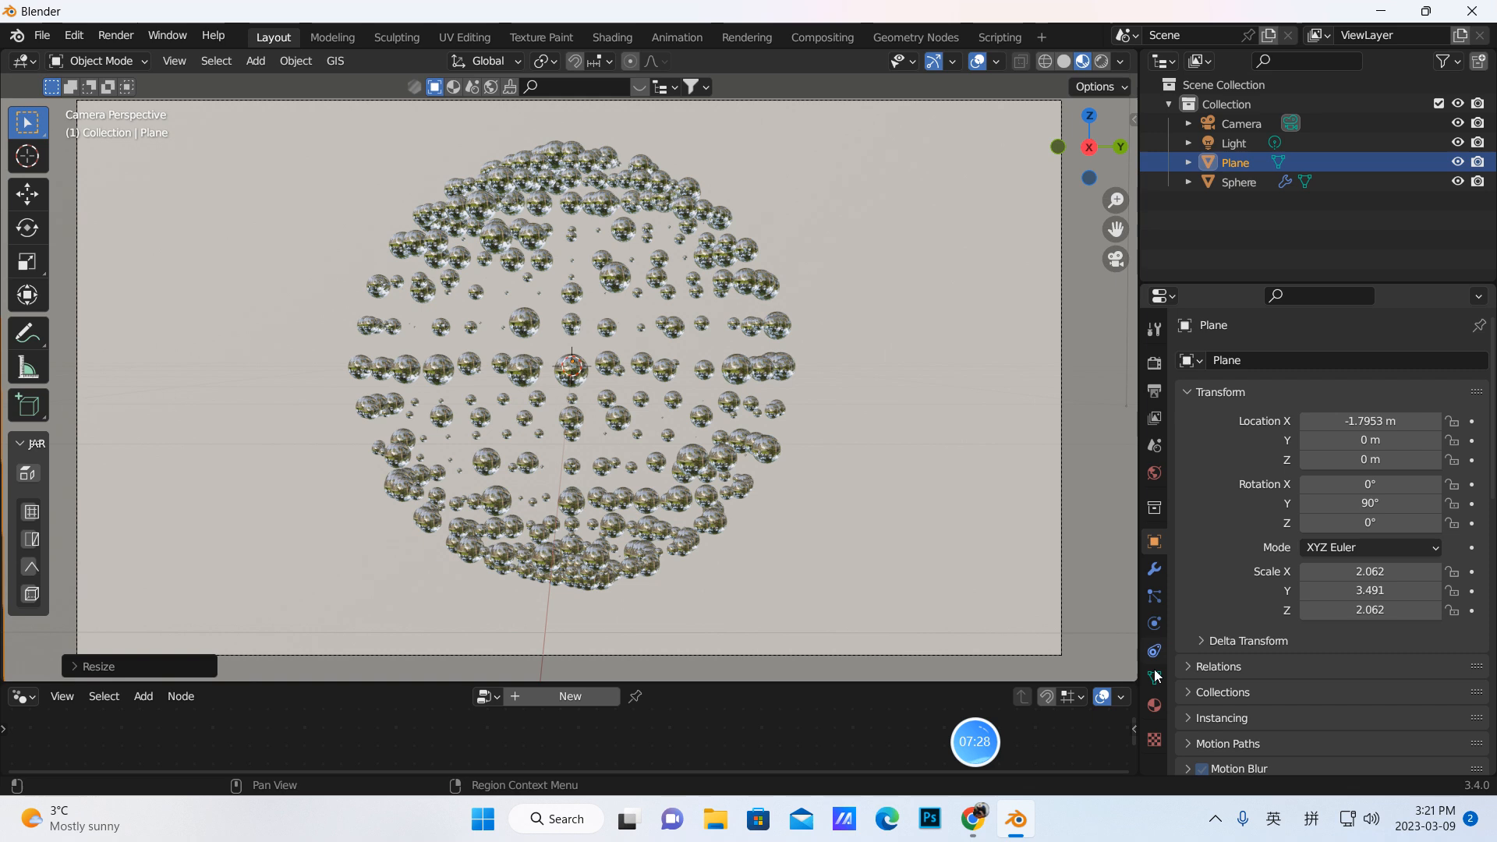
pyautogui.click(1230, 145)
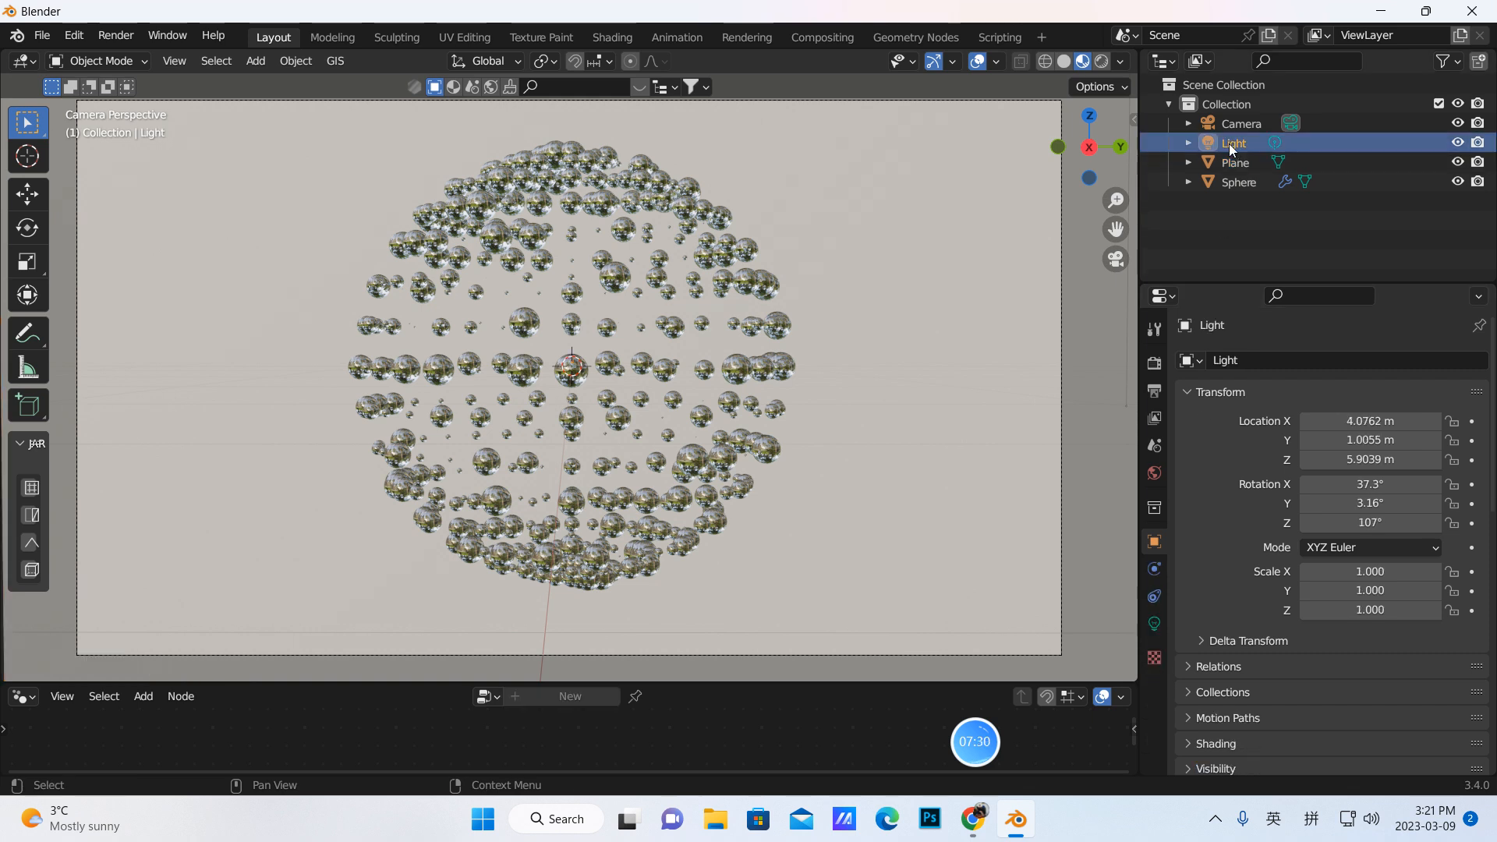
pyautogui.press('Delete')
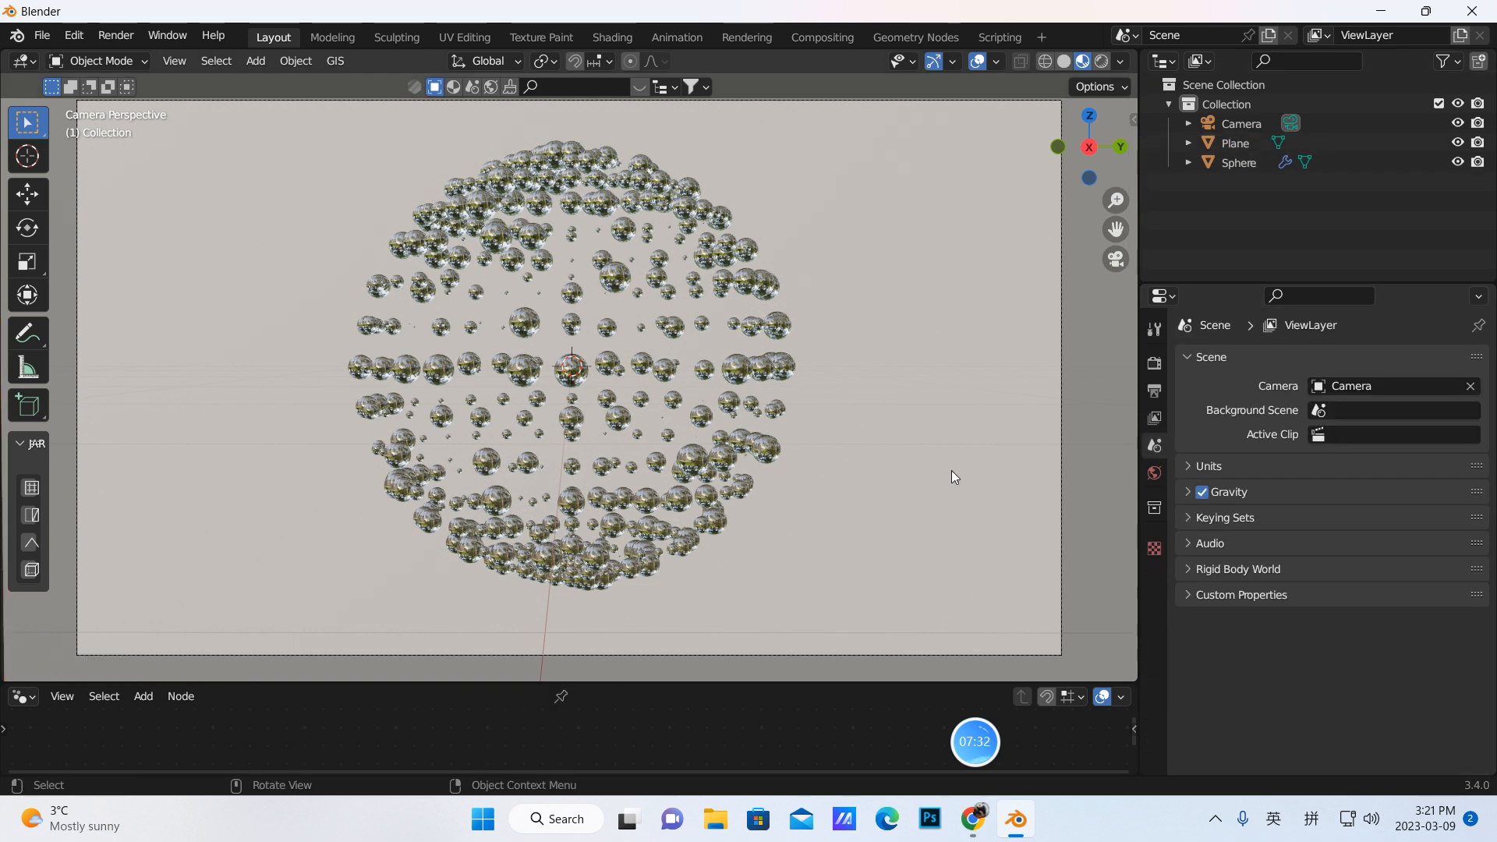
pyautogui.hotkey('ctrl', 'z')
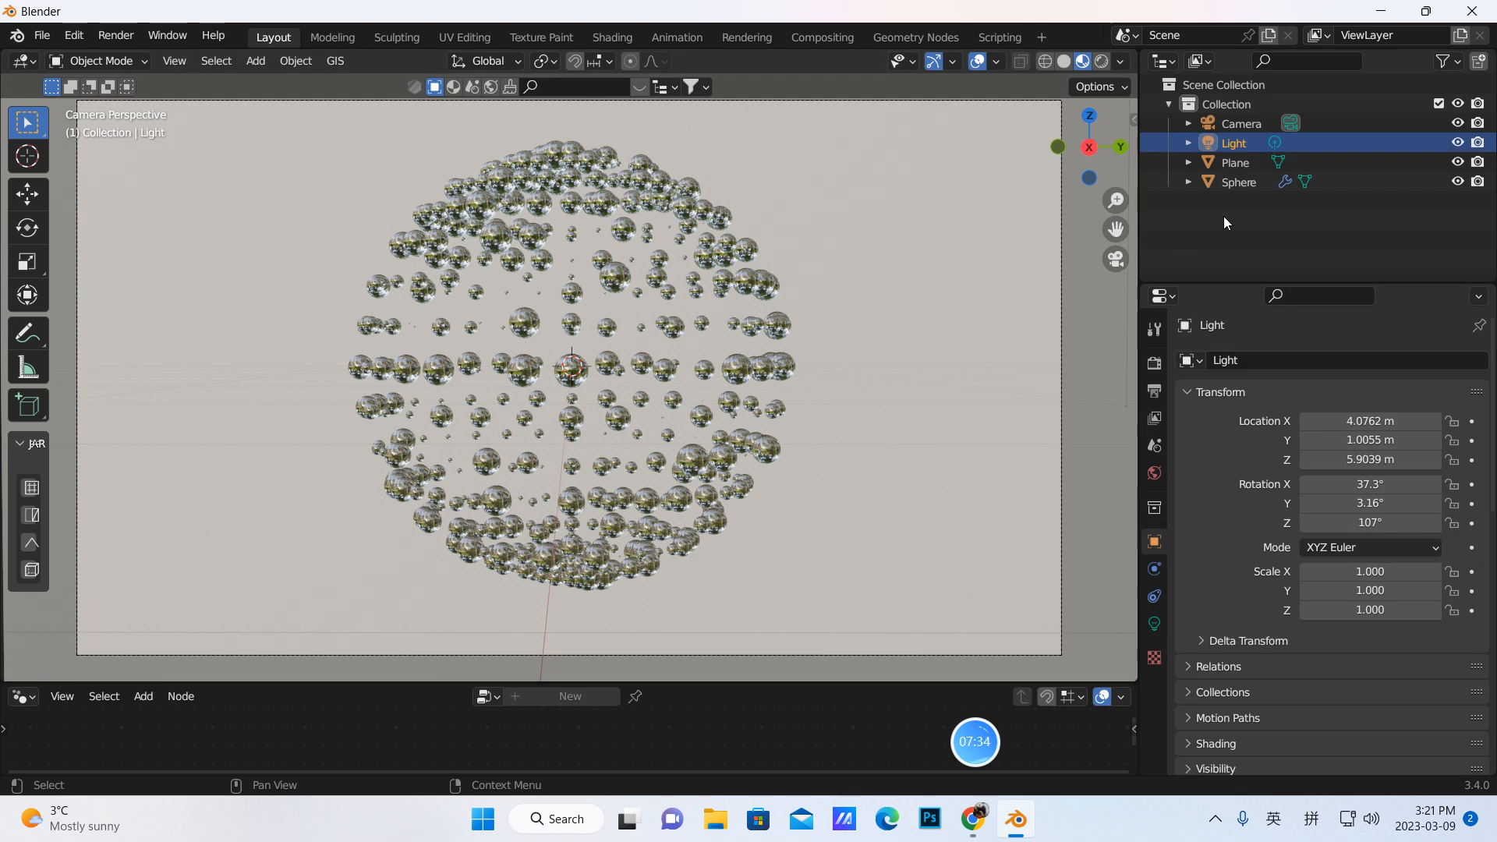
# Step: Hide the light in the viewport and disable it in renders
pyautogui.click(1458, 143)
pyautogui.click(1479, 143)
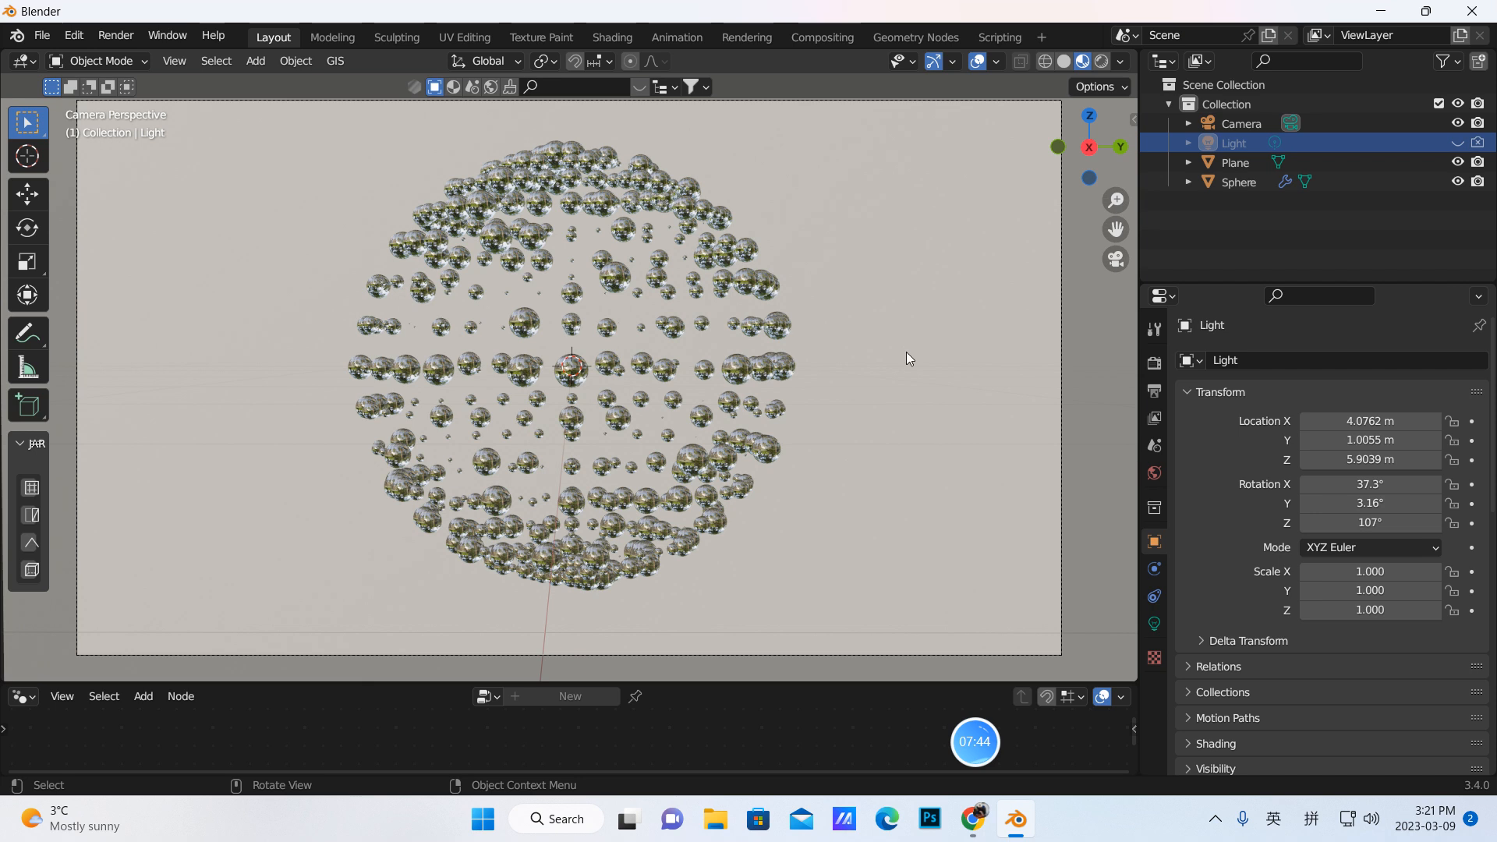
# Step: Give the backdrop plane a new material and name it plane
pyautogui.click(1233, 162)
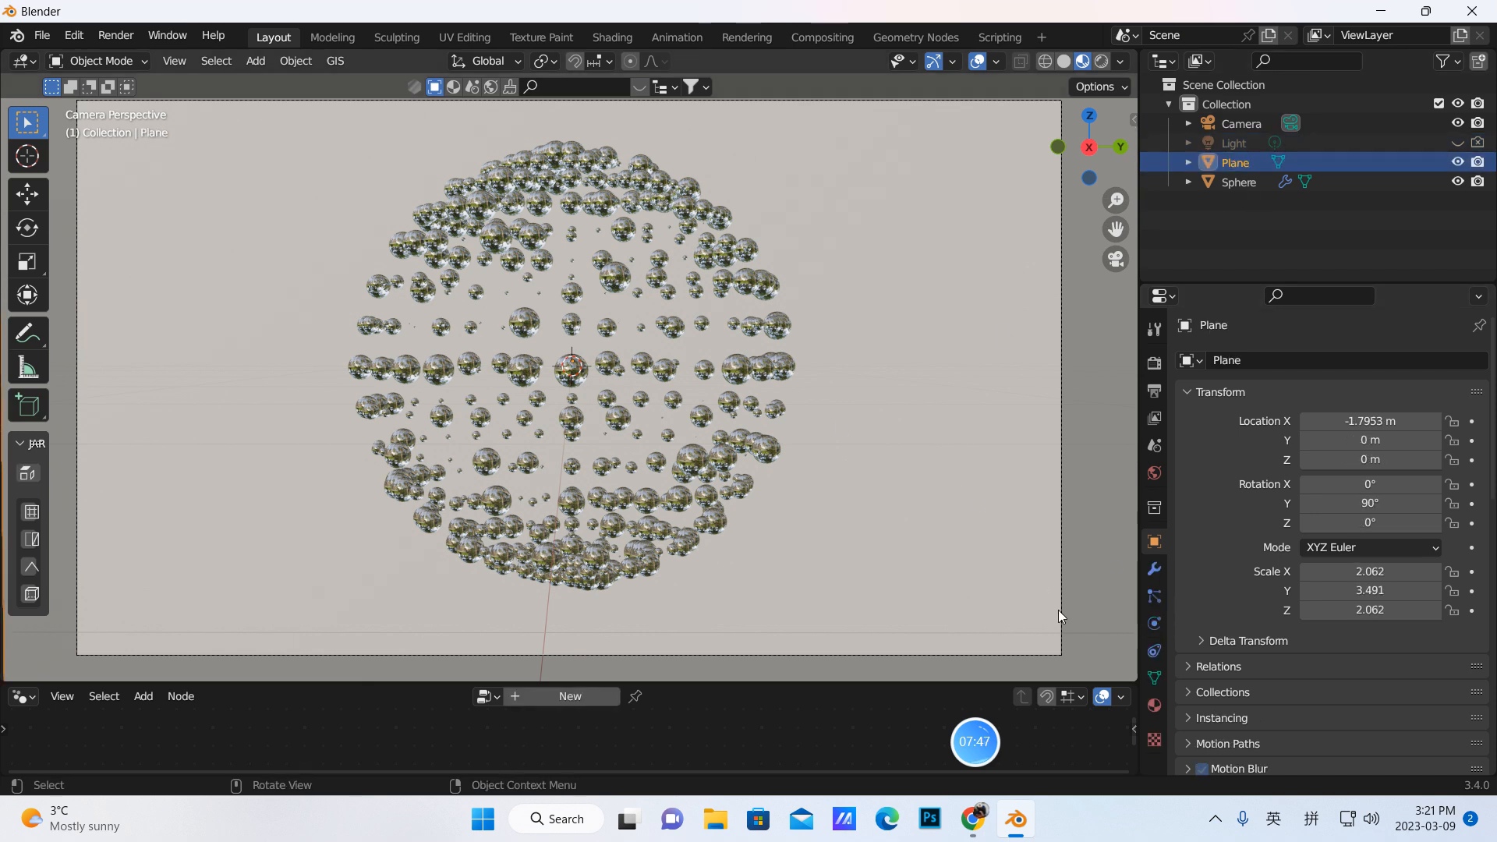
pyautogui.click(1154, 705)
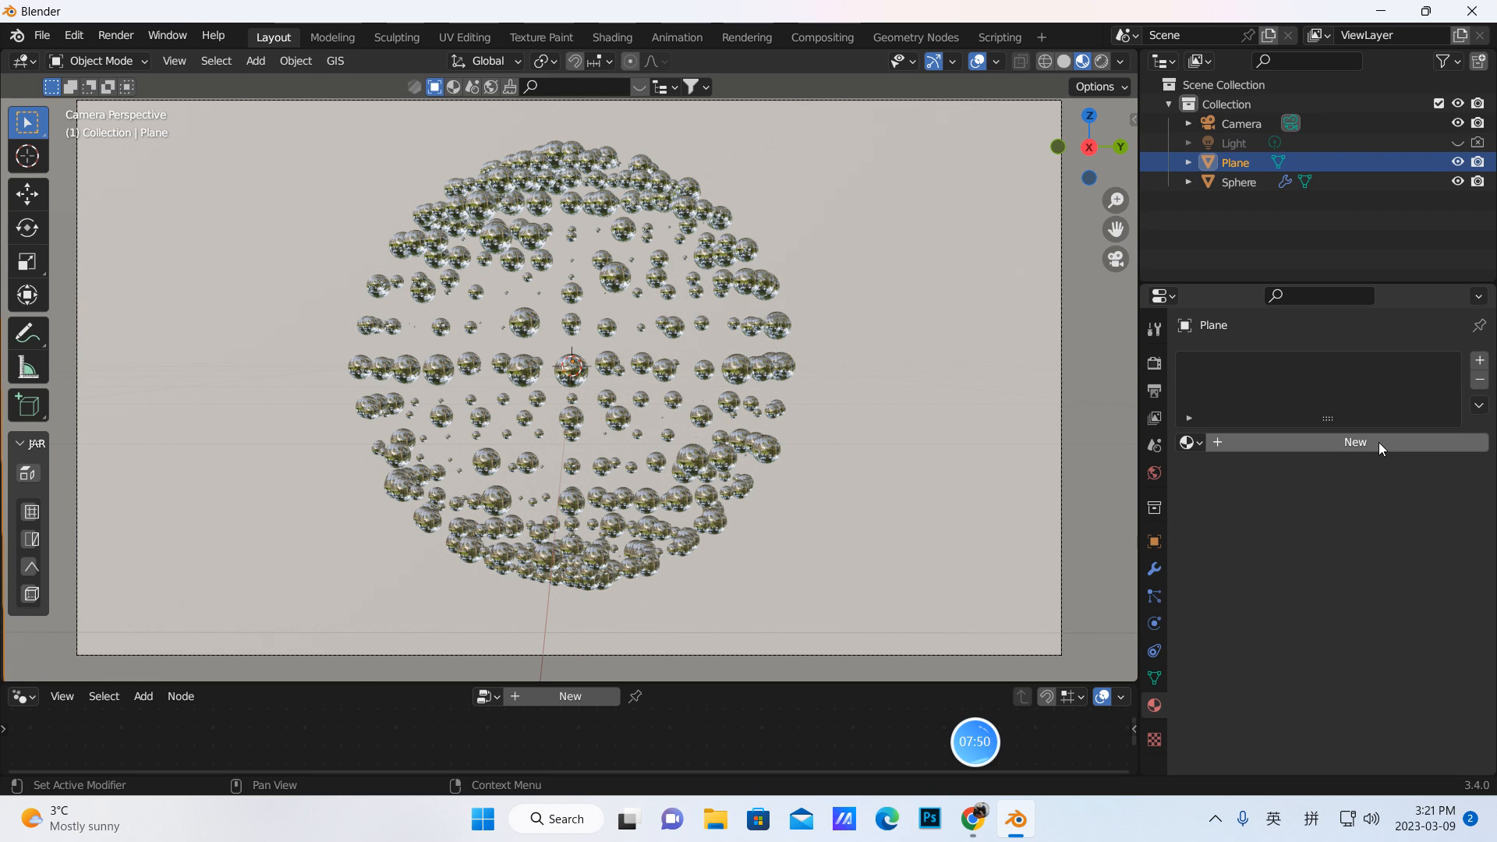
pyautogui.click(1346, 439)
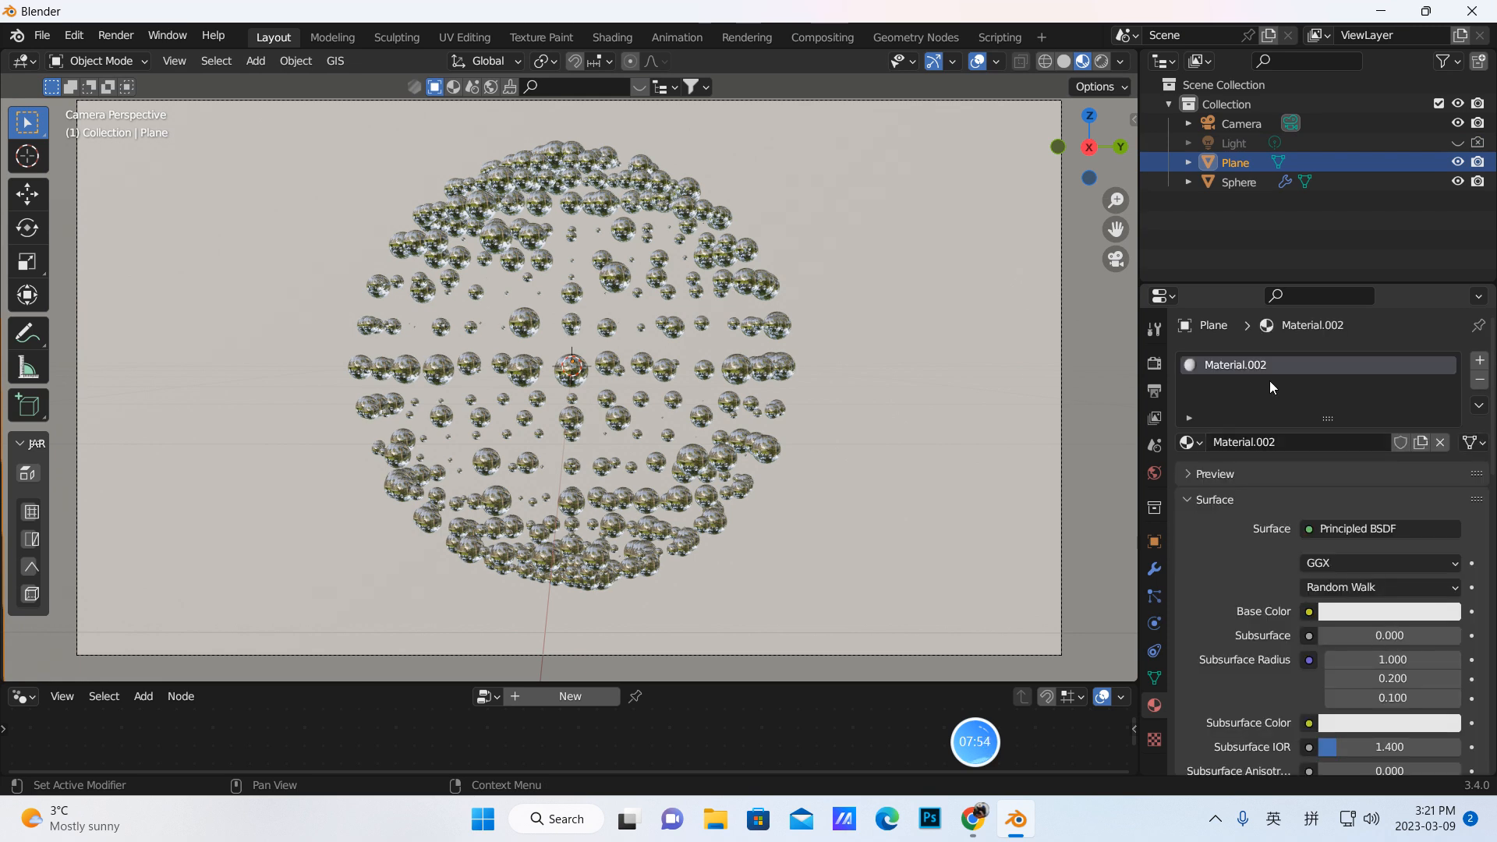
pyautogui.doubleClick(1296, 441)
pyautogui.write('p')
pyautogui.press('Return')
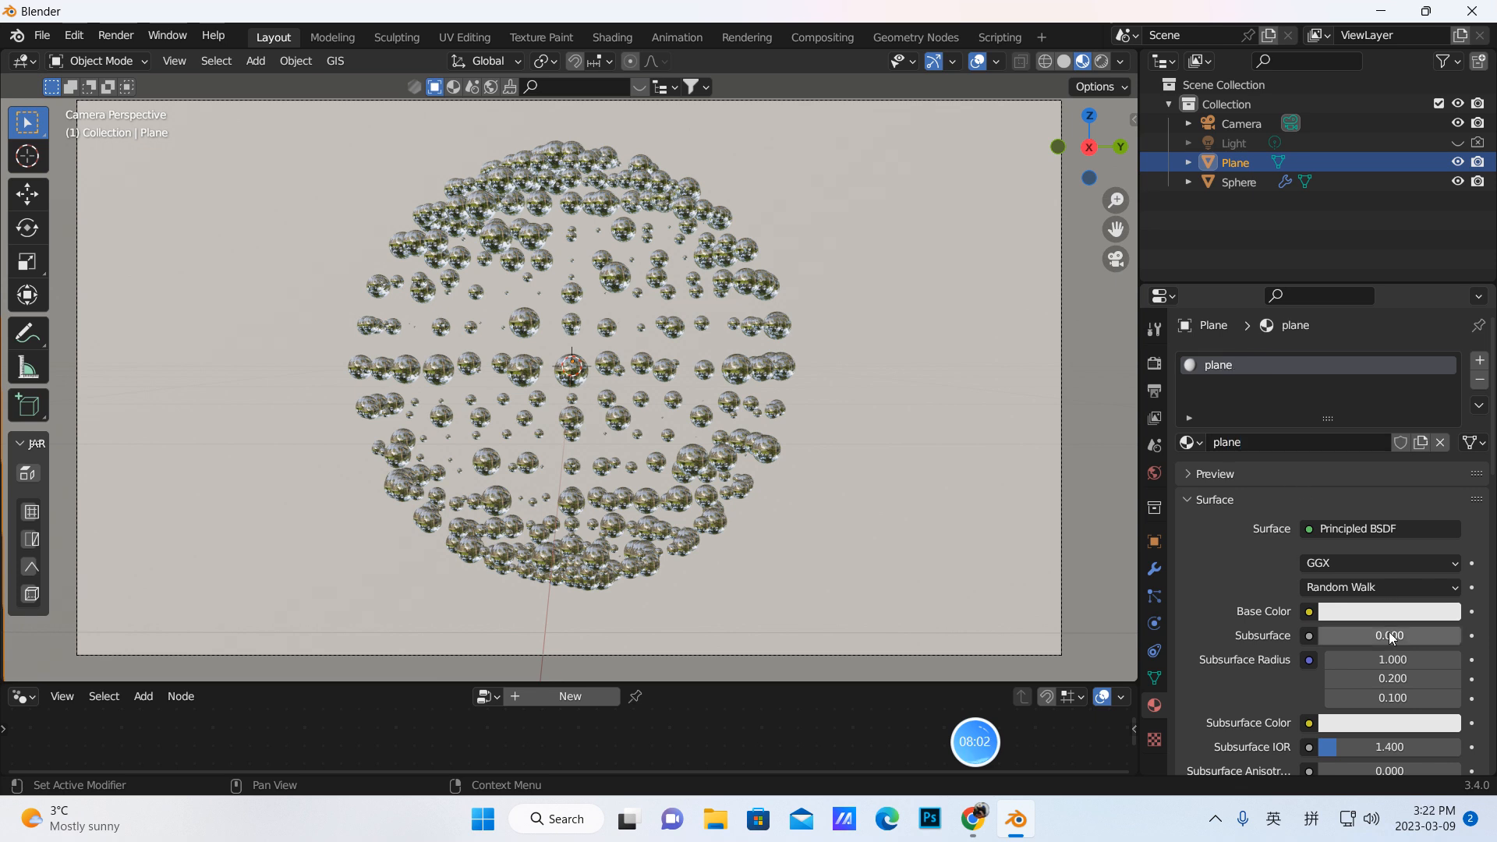
# Step: Set the plane material's metallic to 1.000 and roughness to 0.120, and show the world settings
pyautogui.scroll(-8, 1386, 628)
pyautogui.moveTo(1343, 486); pyautogui.dragTo(1450, 485)
pyautogui.moveTo(1385, 556); pyautogui.dragTo(1332, 557)
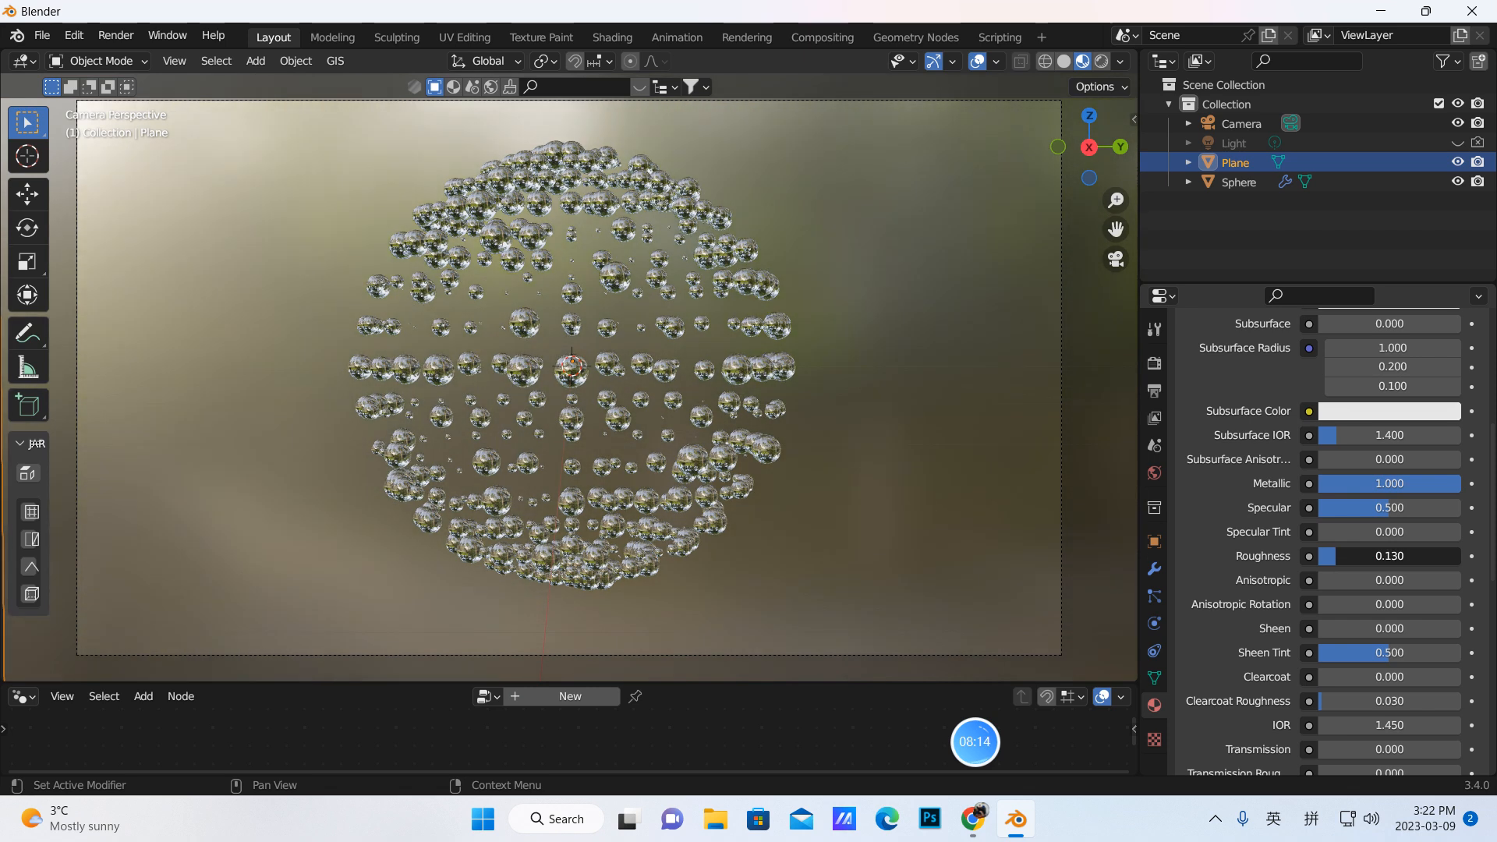
pyautogui.moveTo(1332, 556); pyautogui.dragTo(1335, 556)
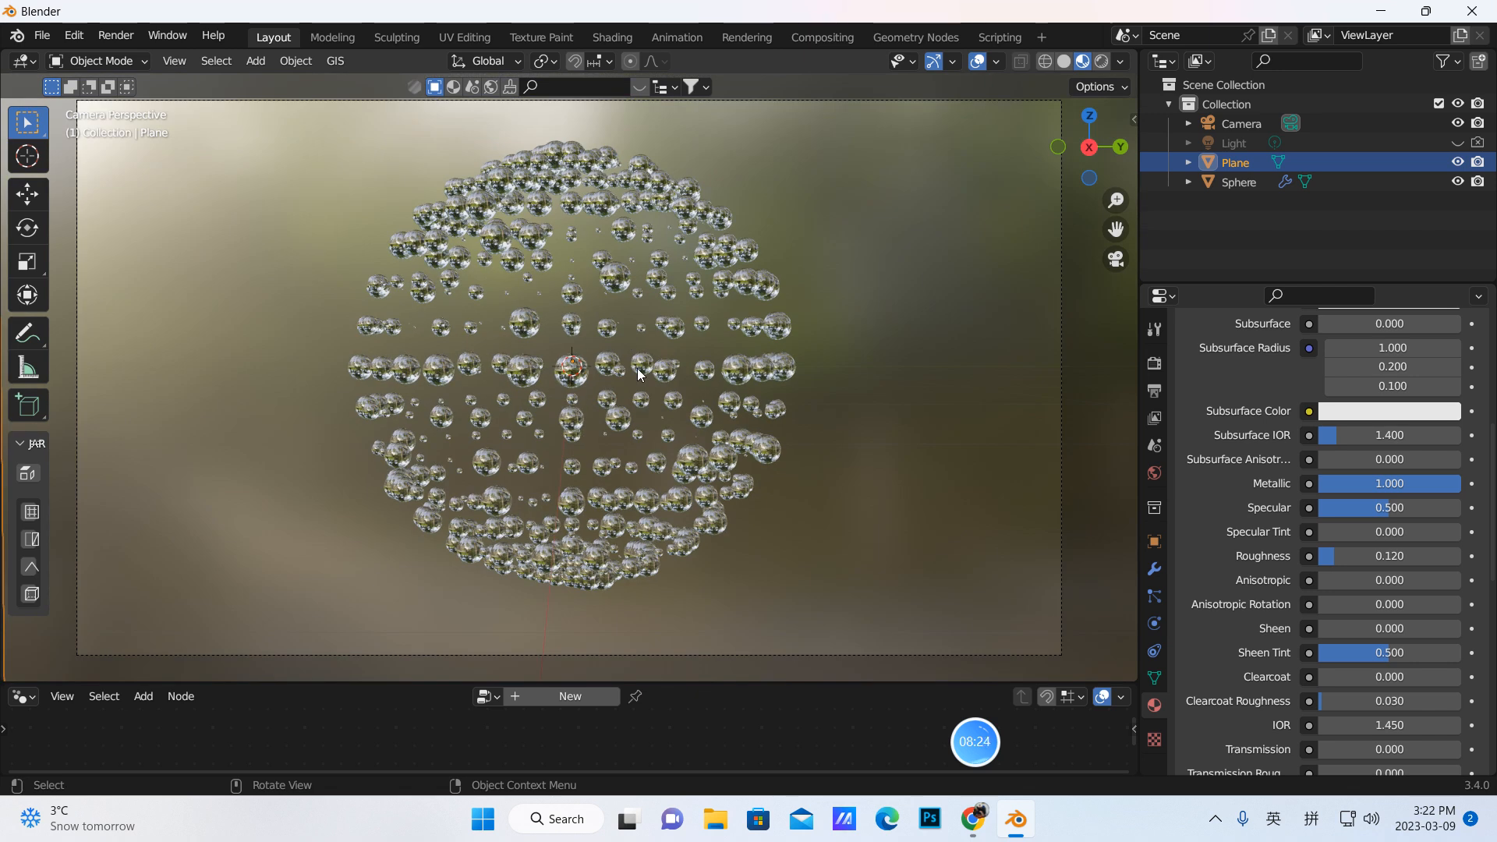
pyautogui.click(1155, 474)
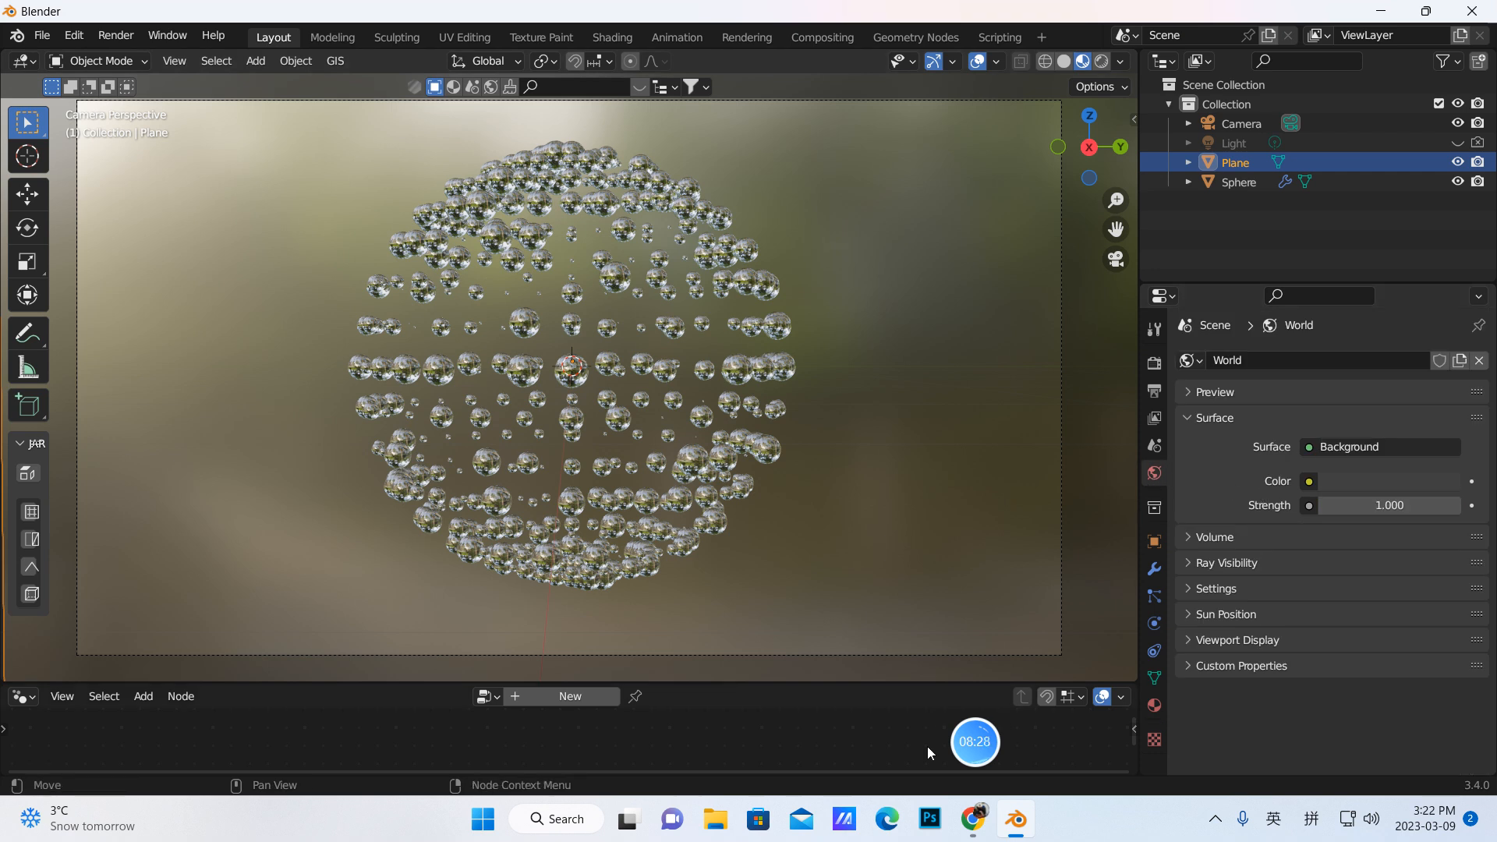
# Step: Switch to Chrome and open the Dam Wall HDRI page in Poly Haven's HDRI library
pyautogui.click(975, 828)
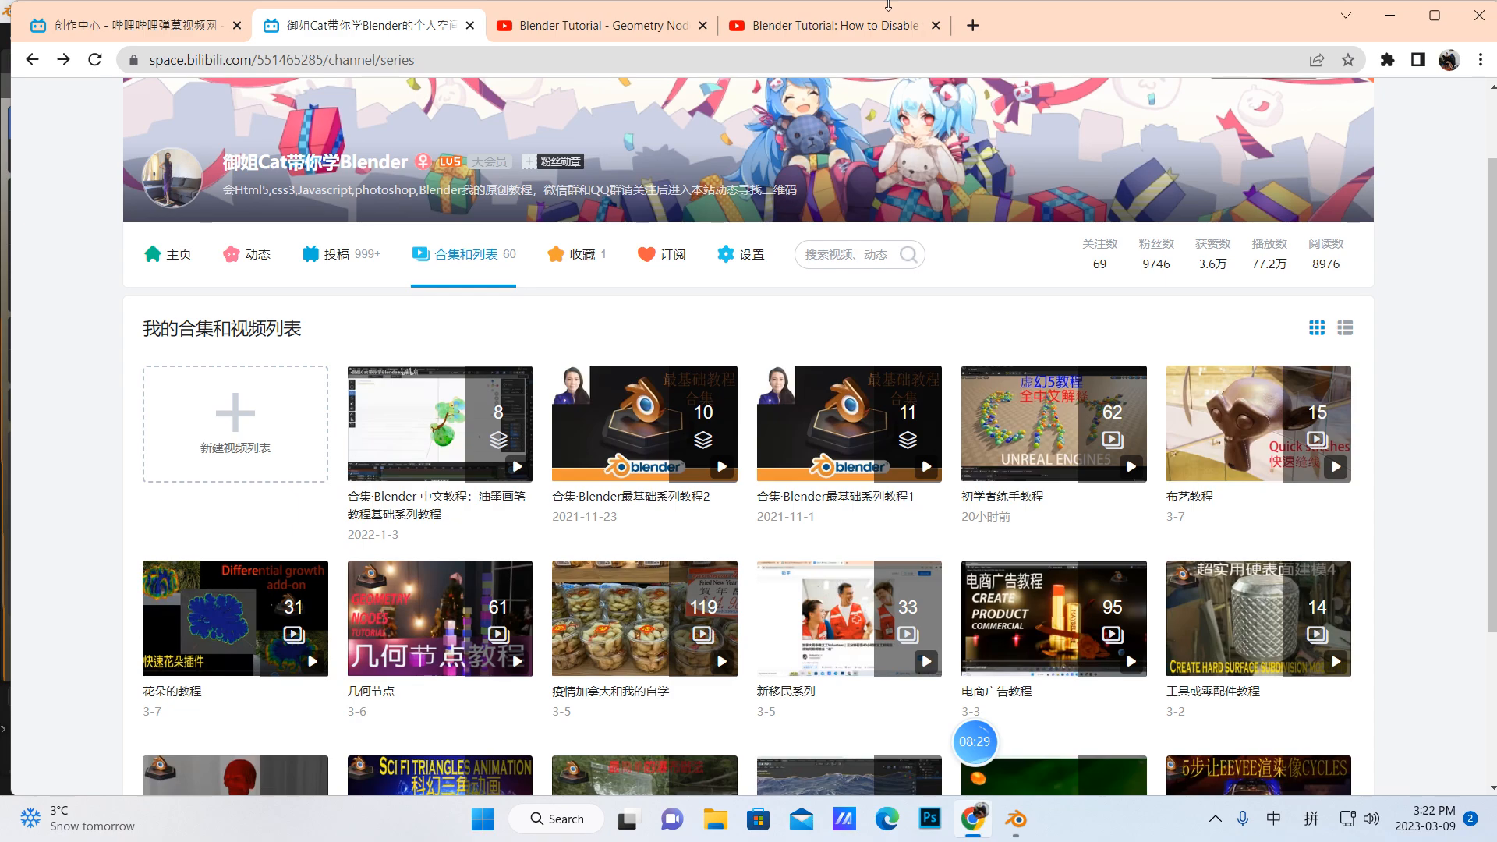
pyautogui.click(971, 25)
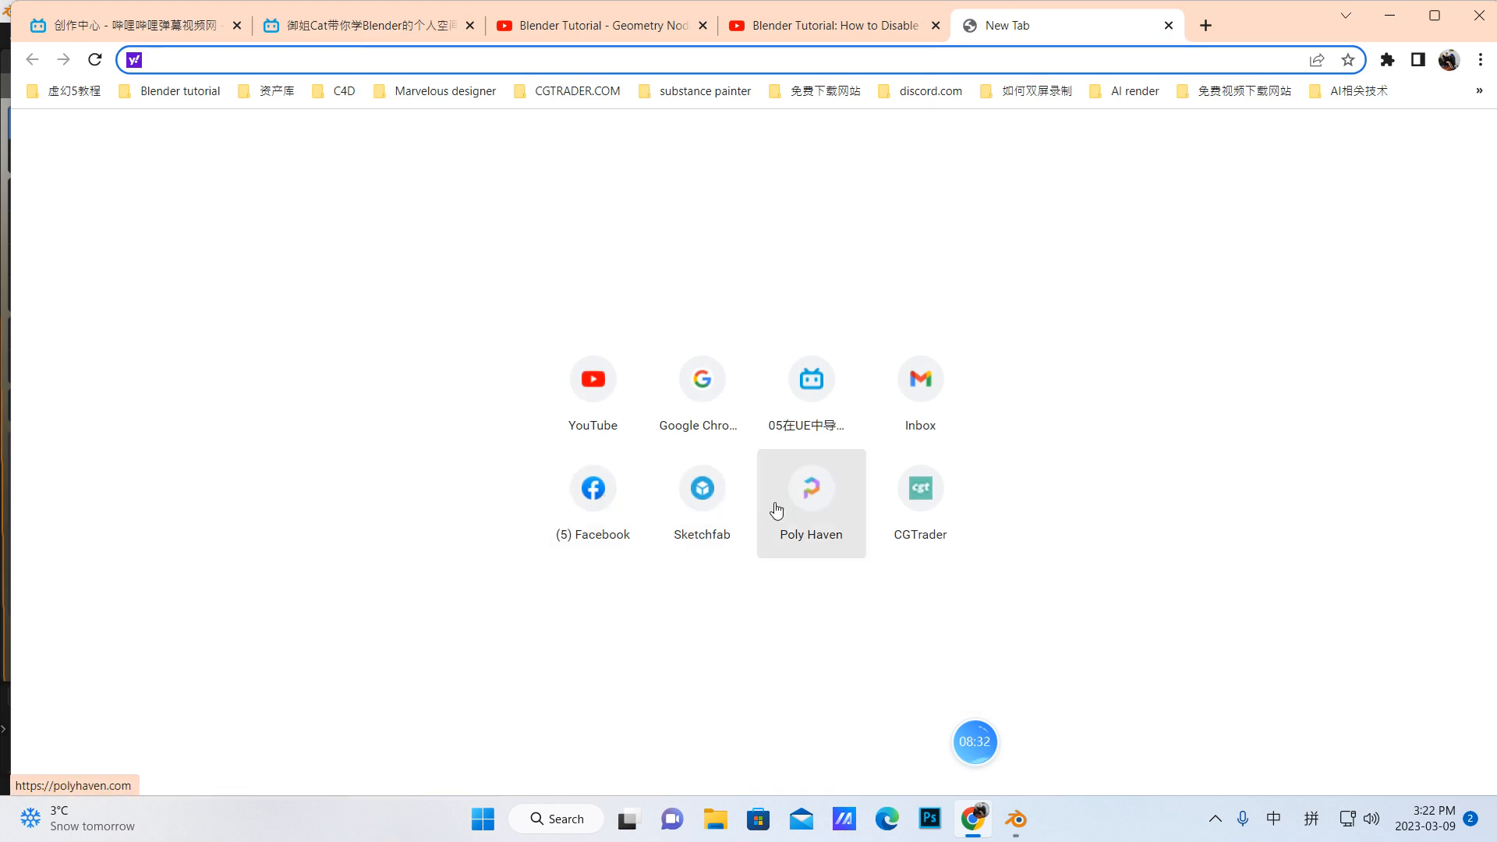
pyautogui.click(814, 489)
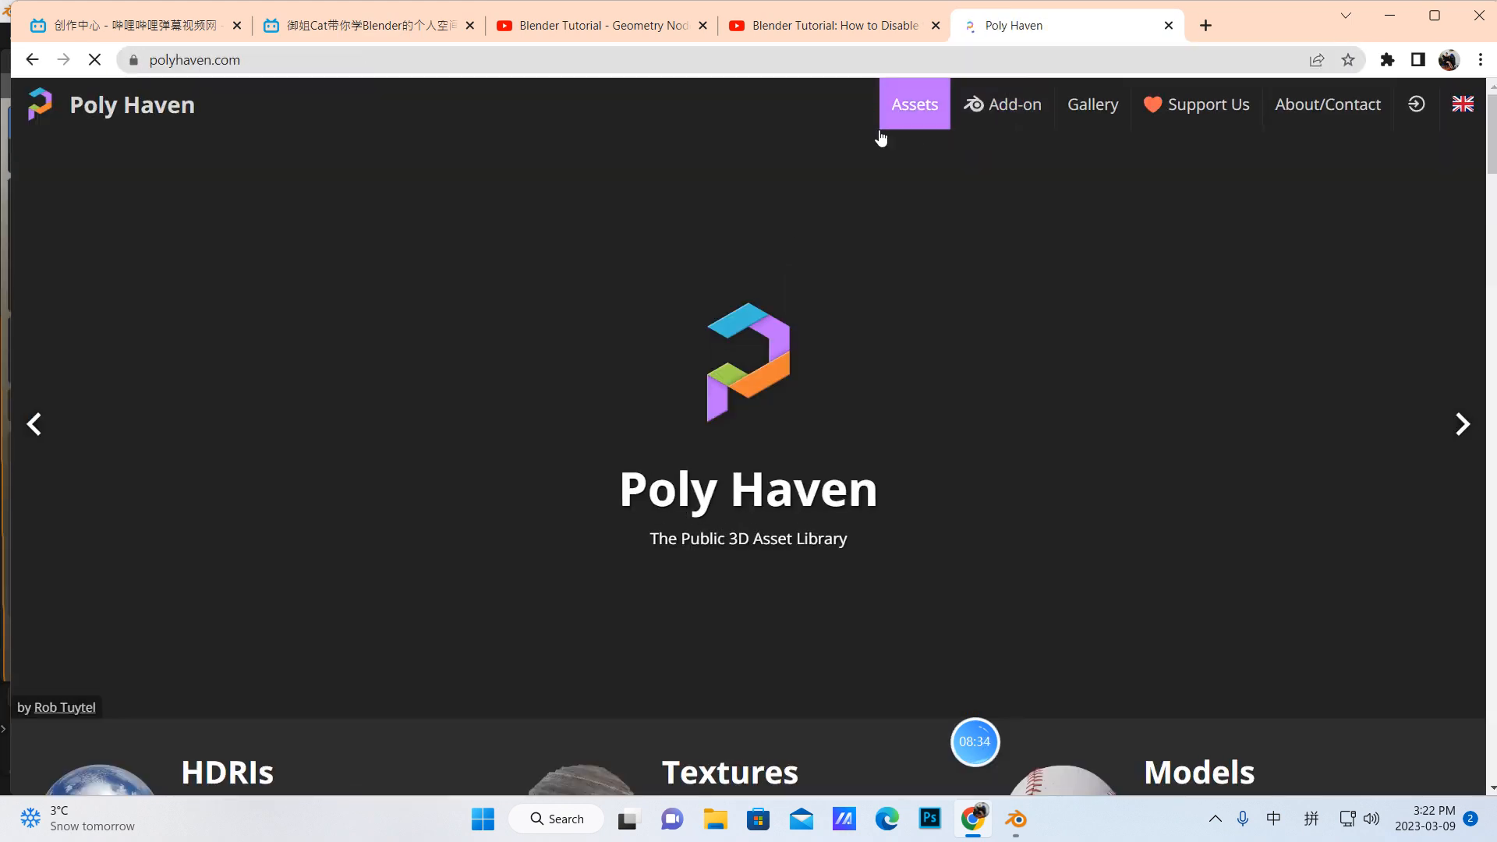
pyautogui.moveTo(893, 125)
pyautogui.click(899, 157)
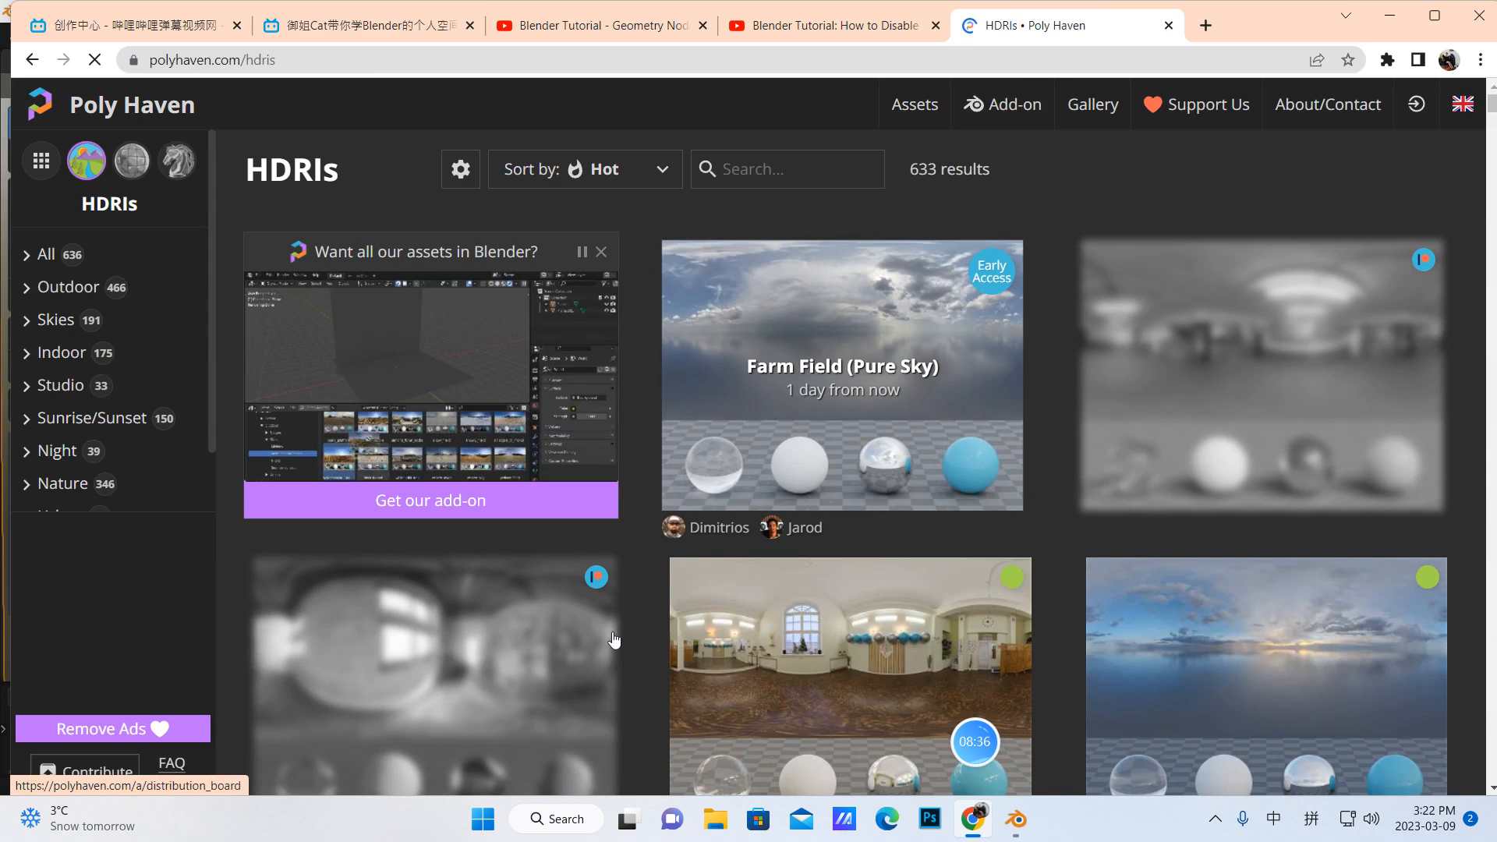
pyautogui.scroll(-4, 1109, 508)
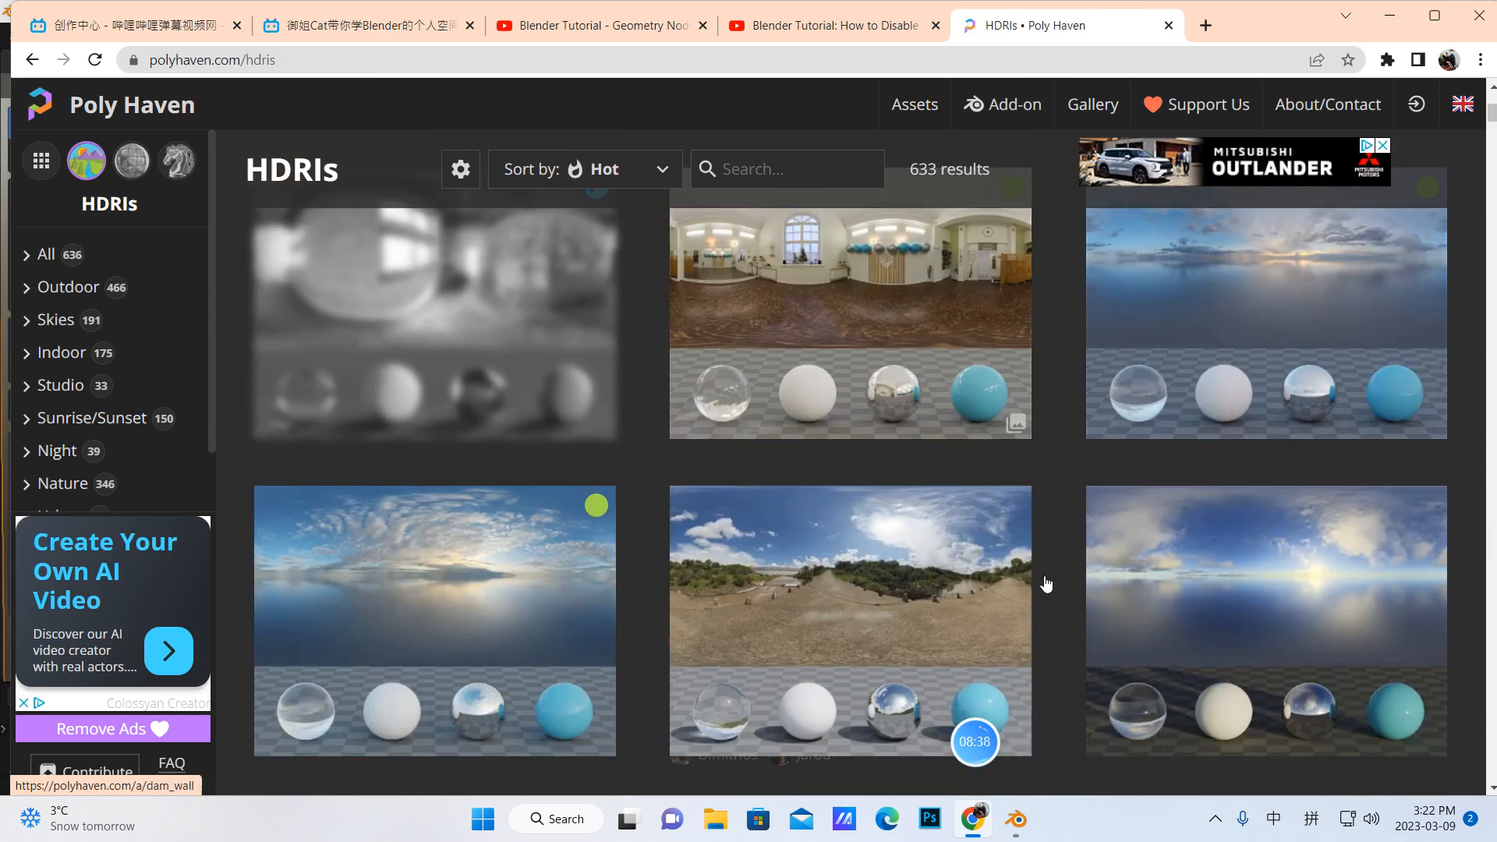
pyautogui.click(850, 593)
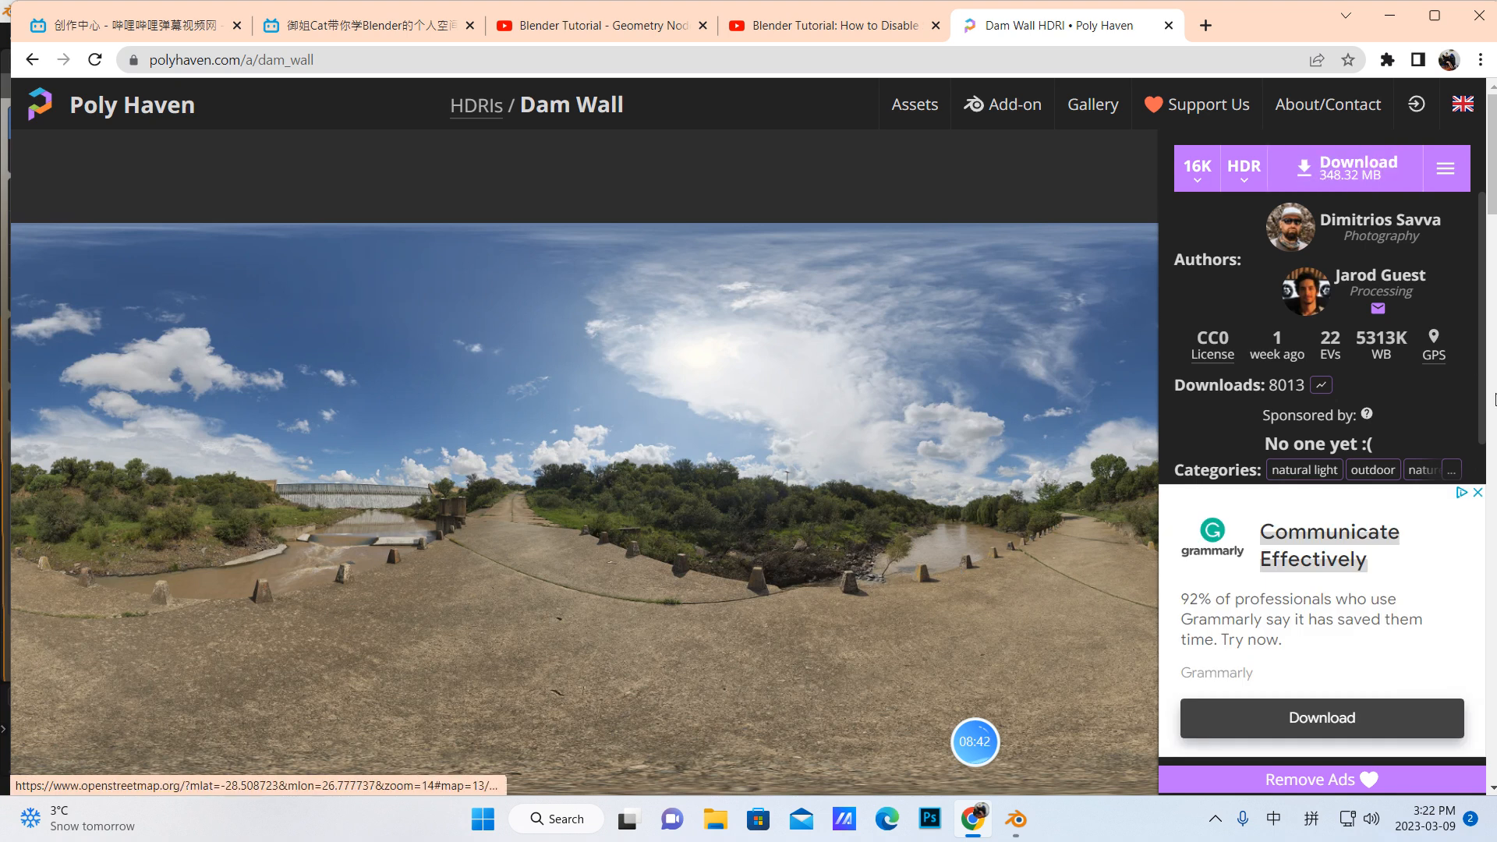
# Step: Download the Dam Wall HDRI at 16K resolution in HDR format
pyautogui.click(1477, 493)
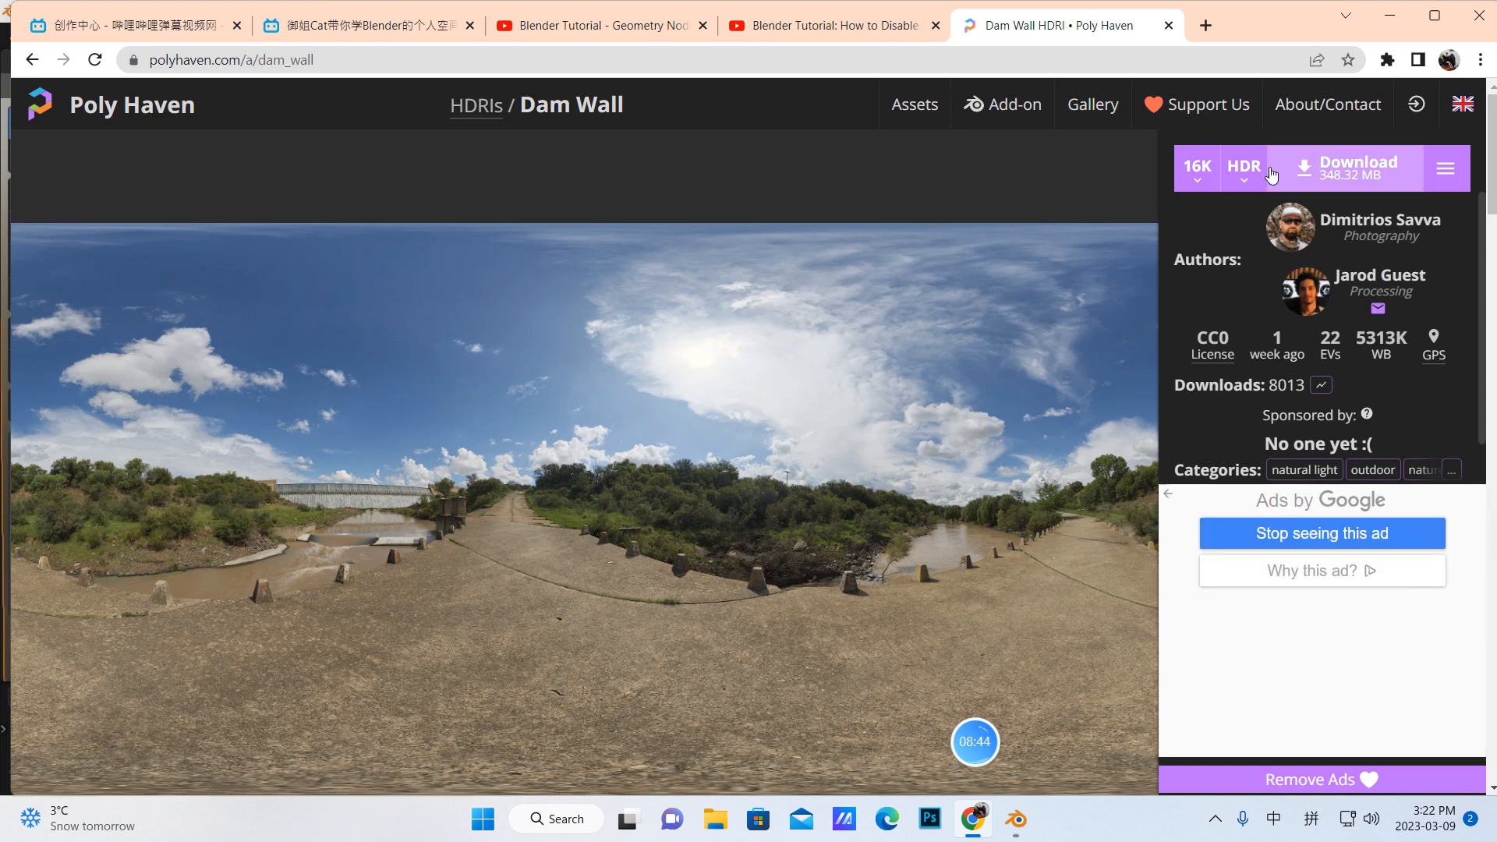
pyautogui.click(1245, 168)
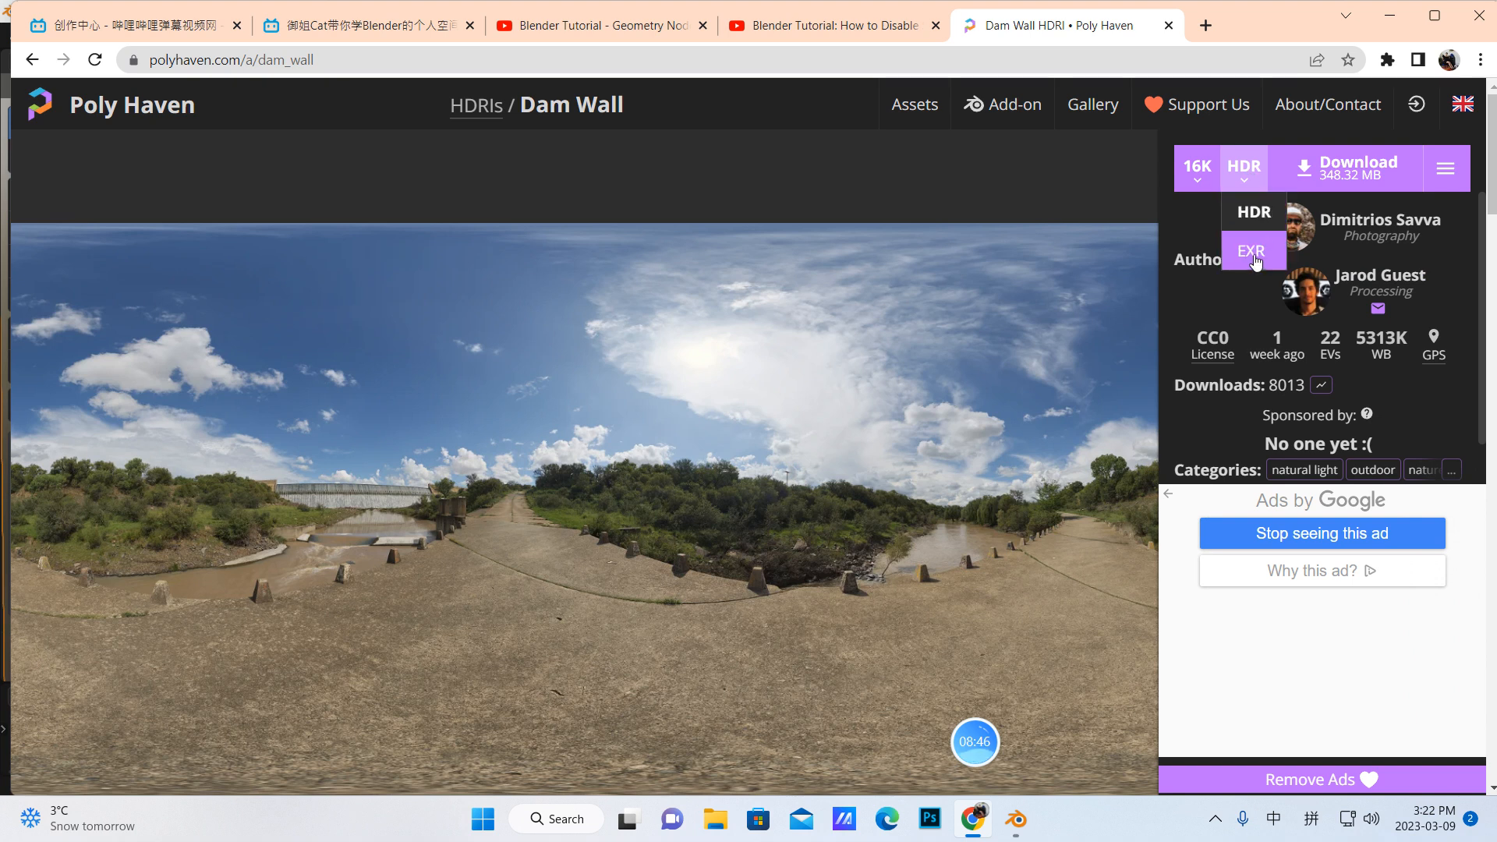
pyautogui.click(1349, 167)
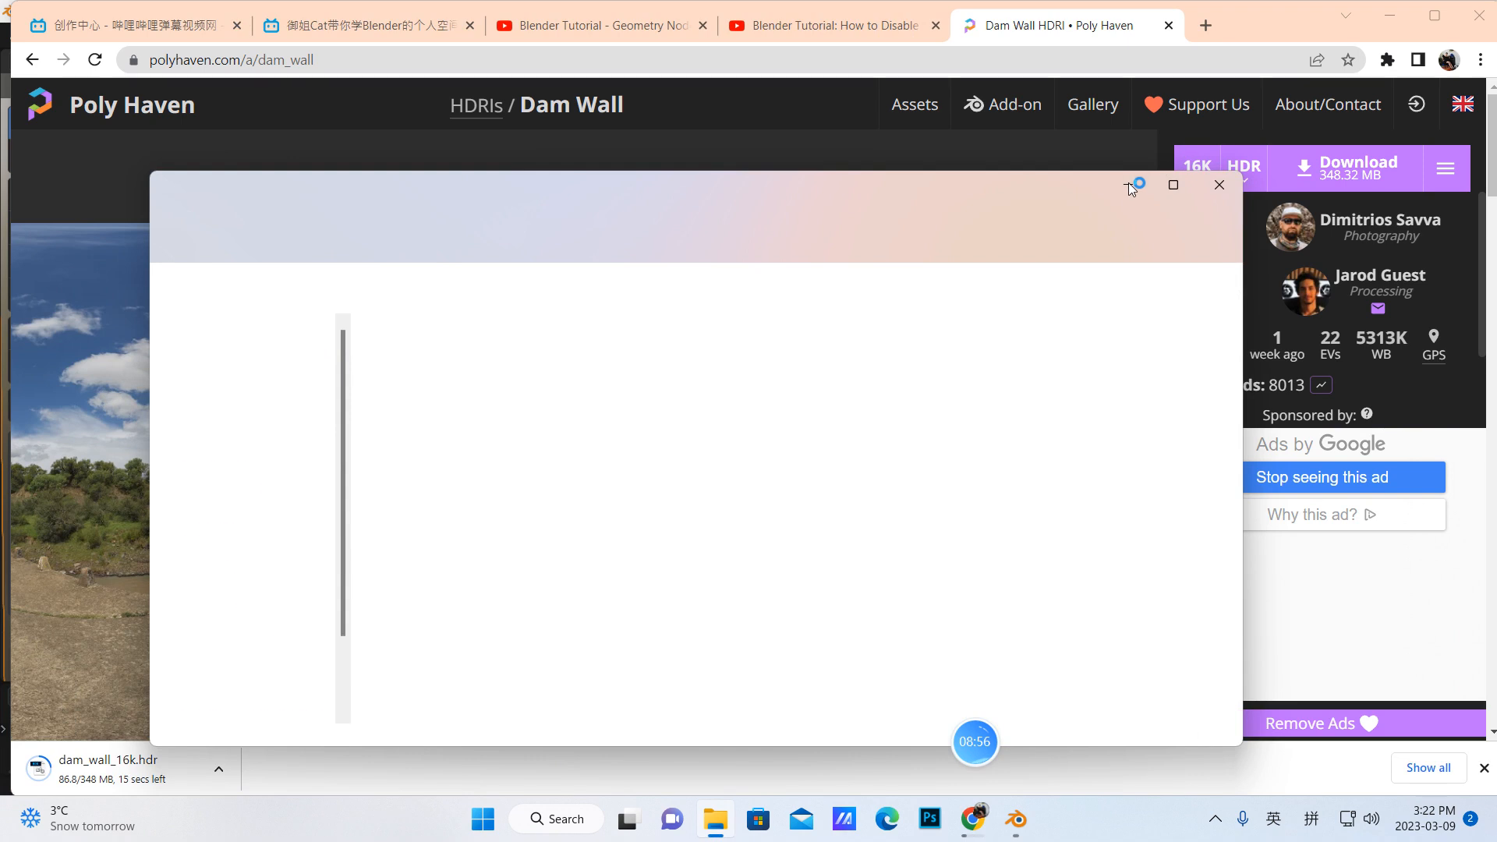
# Step: Delete dam_wall_16k.hdr from the Downloads folder
pyautogui.click(261, 486)
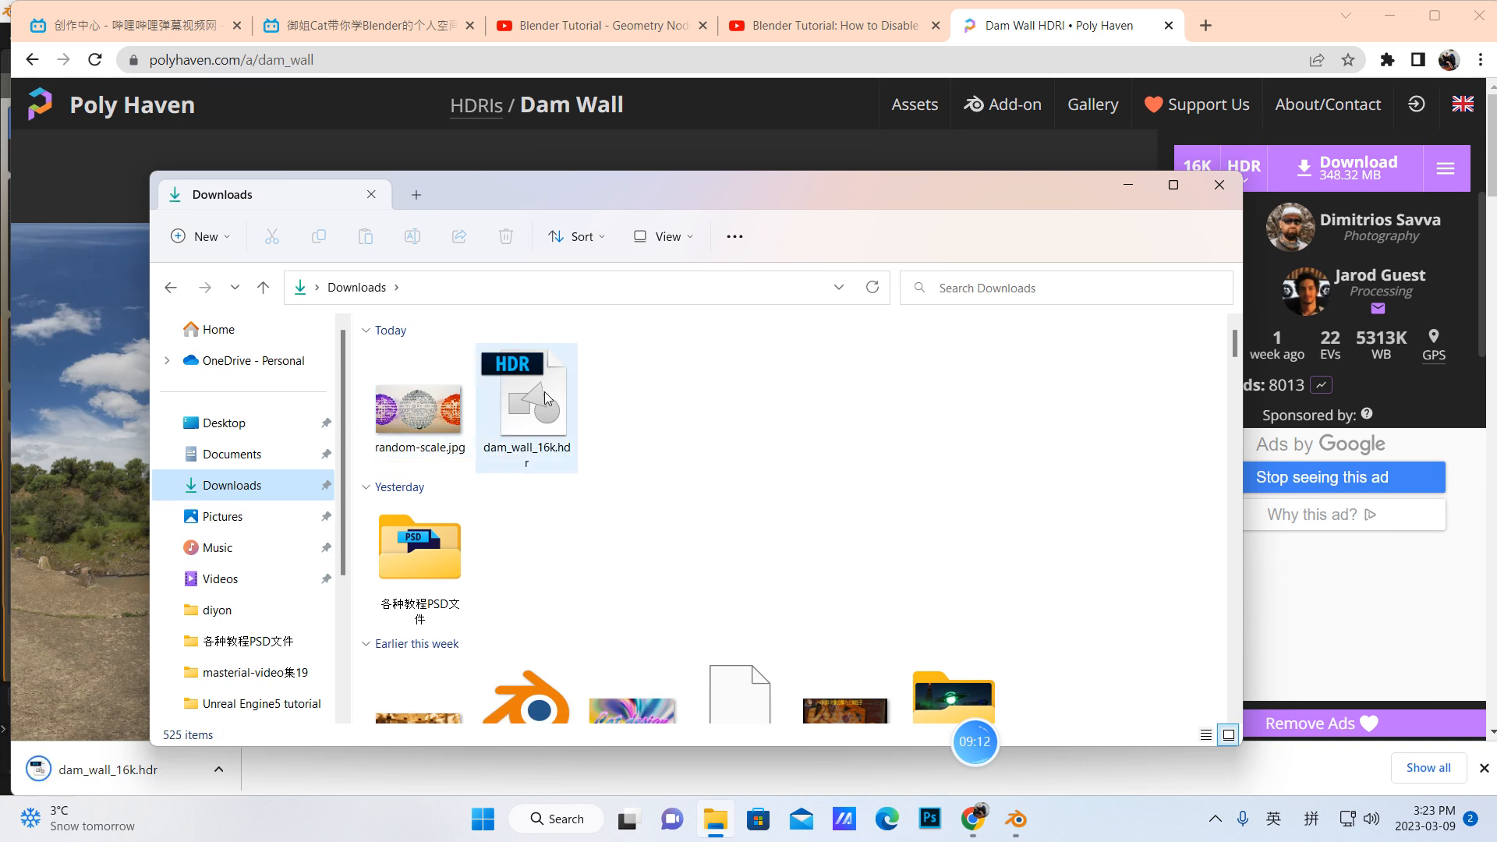
pyautogui.click(544, 412)
pyautogui.press('Delete')
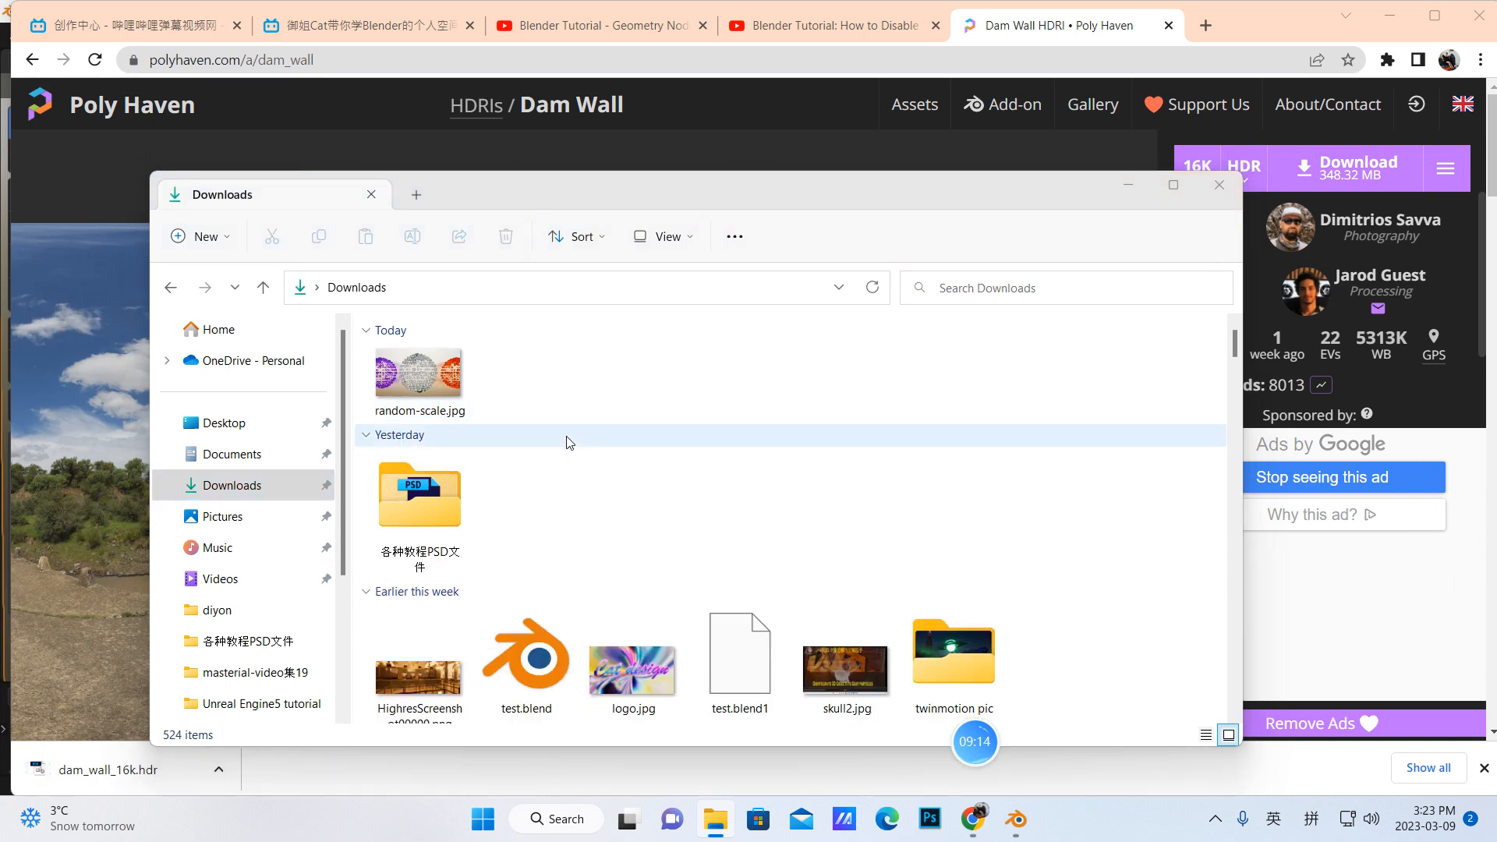
# Step: Switch back to Blender and assign an Environment Texture to the world background color
pyautogui.click(1016, 821)
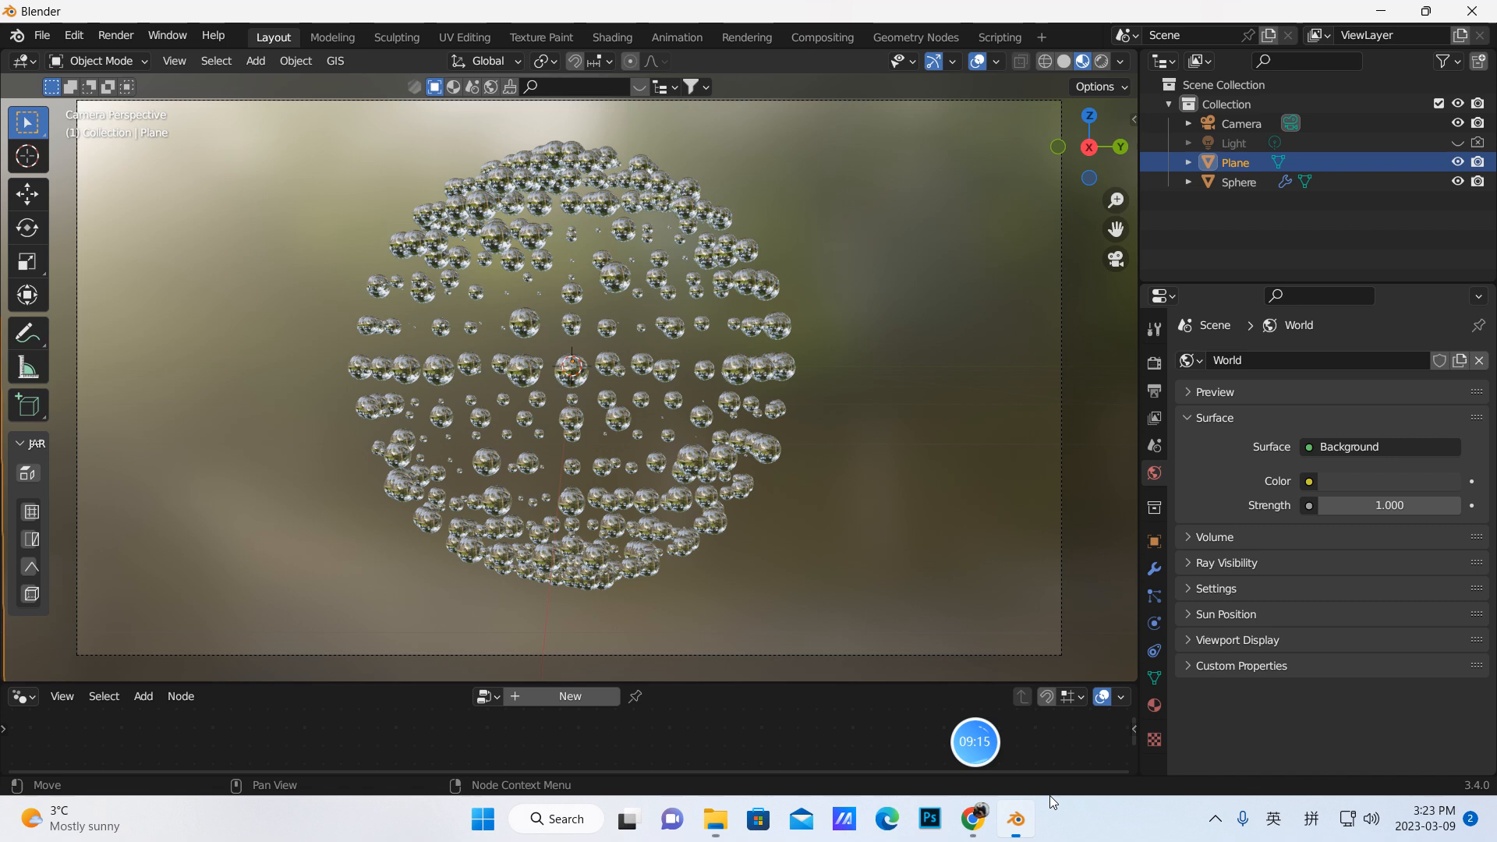
pyautogui.click(1311, 481)
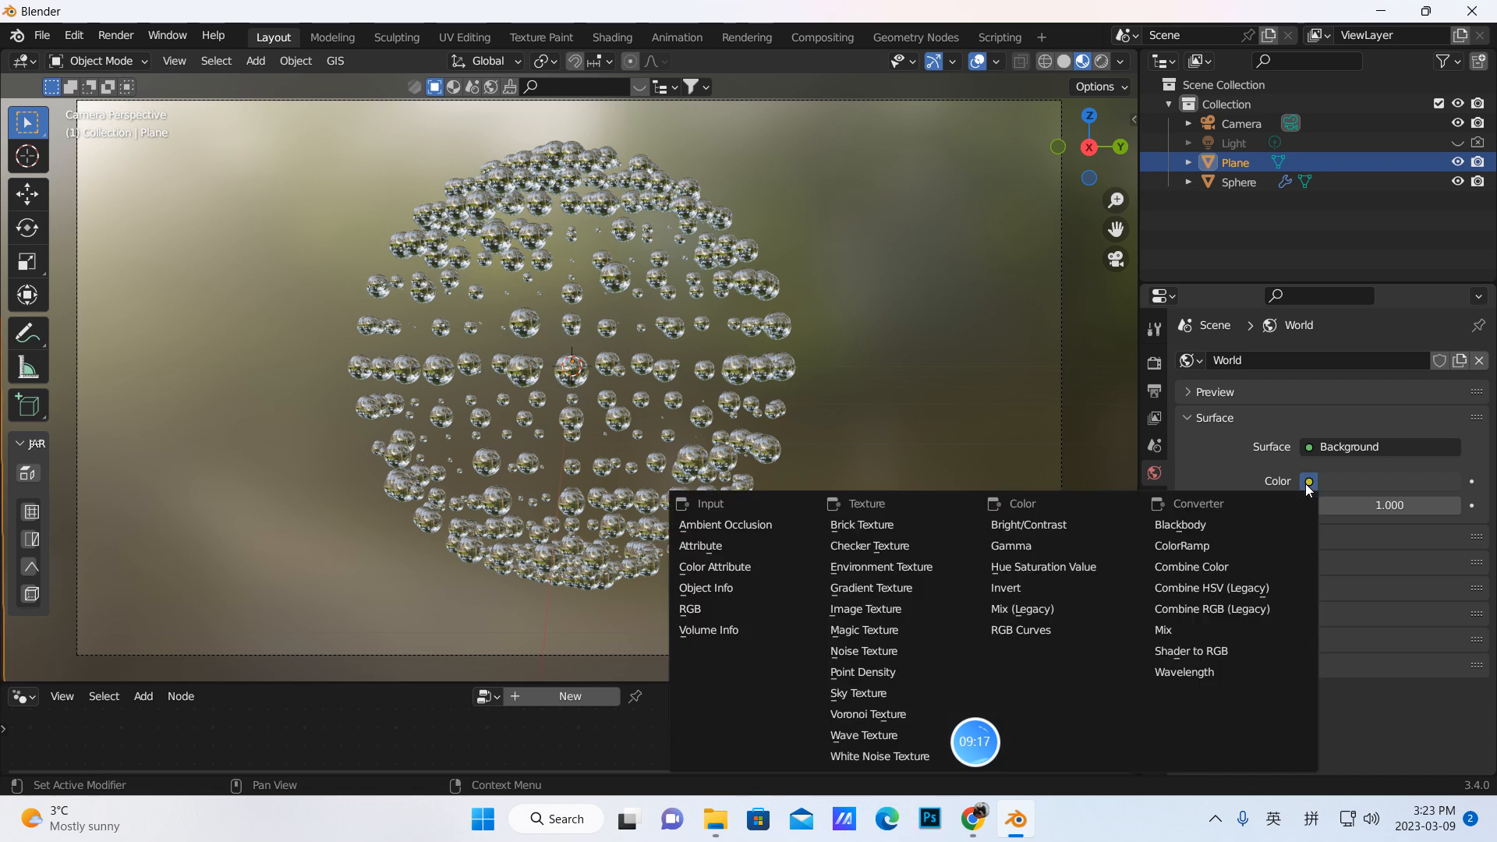
pyautogui.click(915, 569)
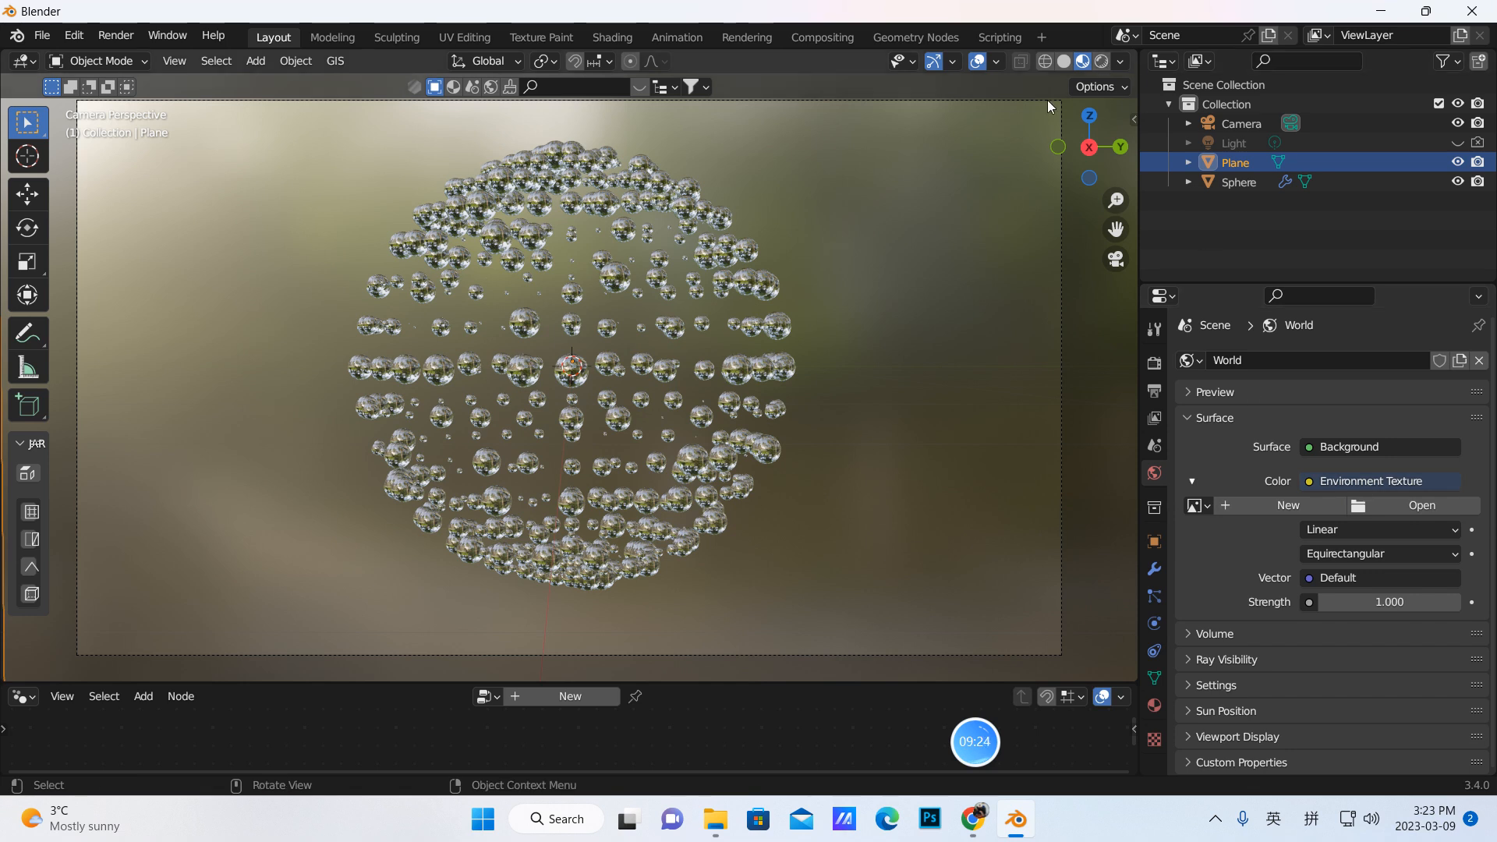
# Step: Switch the 3D viewport to Rendered shading
pyautogui.click(1102, 62)
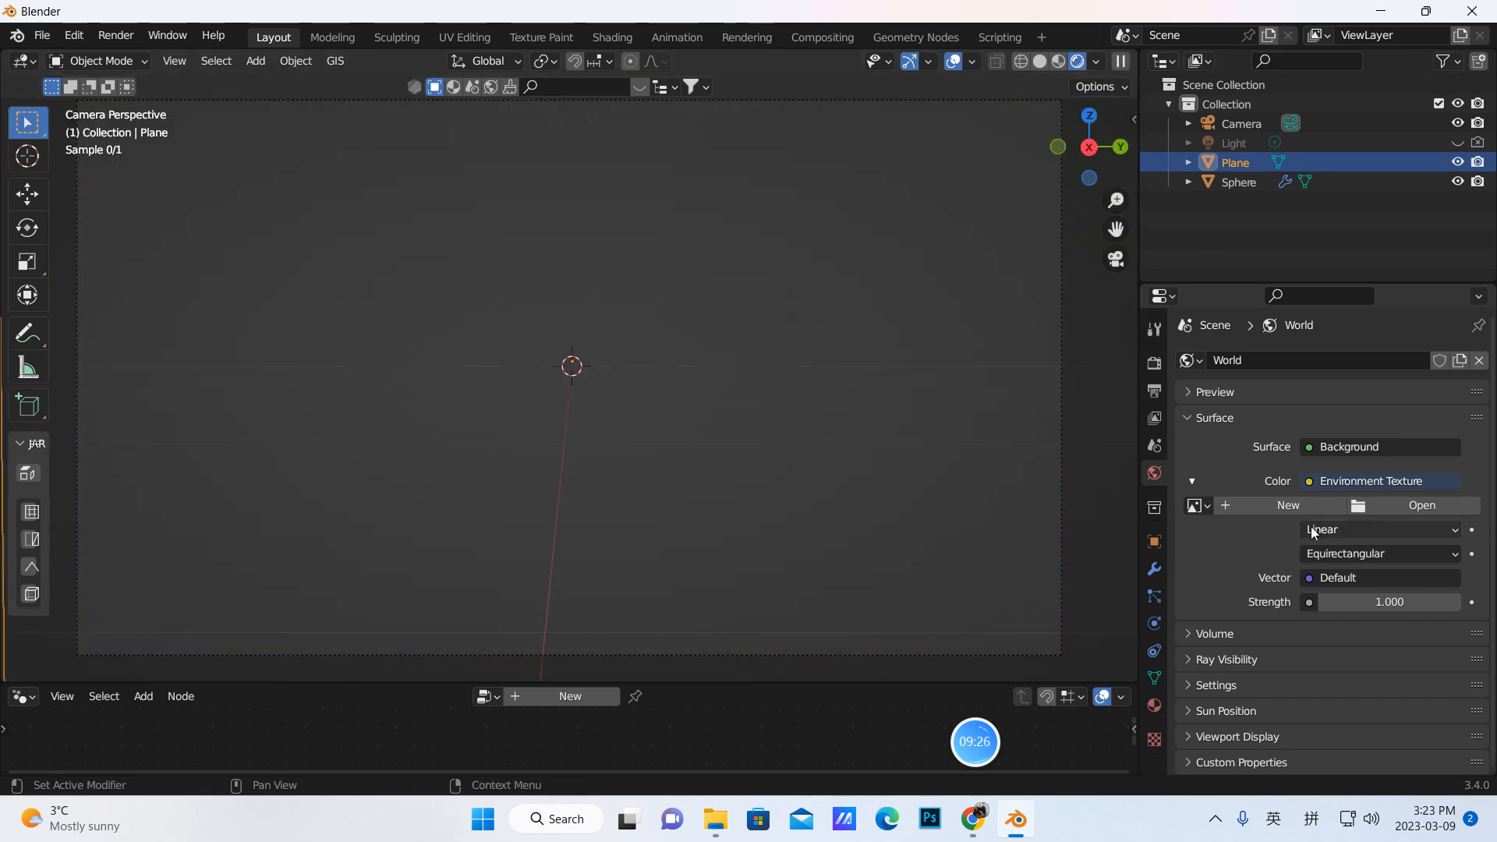
# Step: Load forest_slope_4k.hdr from D:\Cat\Documents\masterial\masterial\hdri3D环境背景 as the world's environment texture image
pyautogui.click(1393, 503)
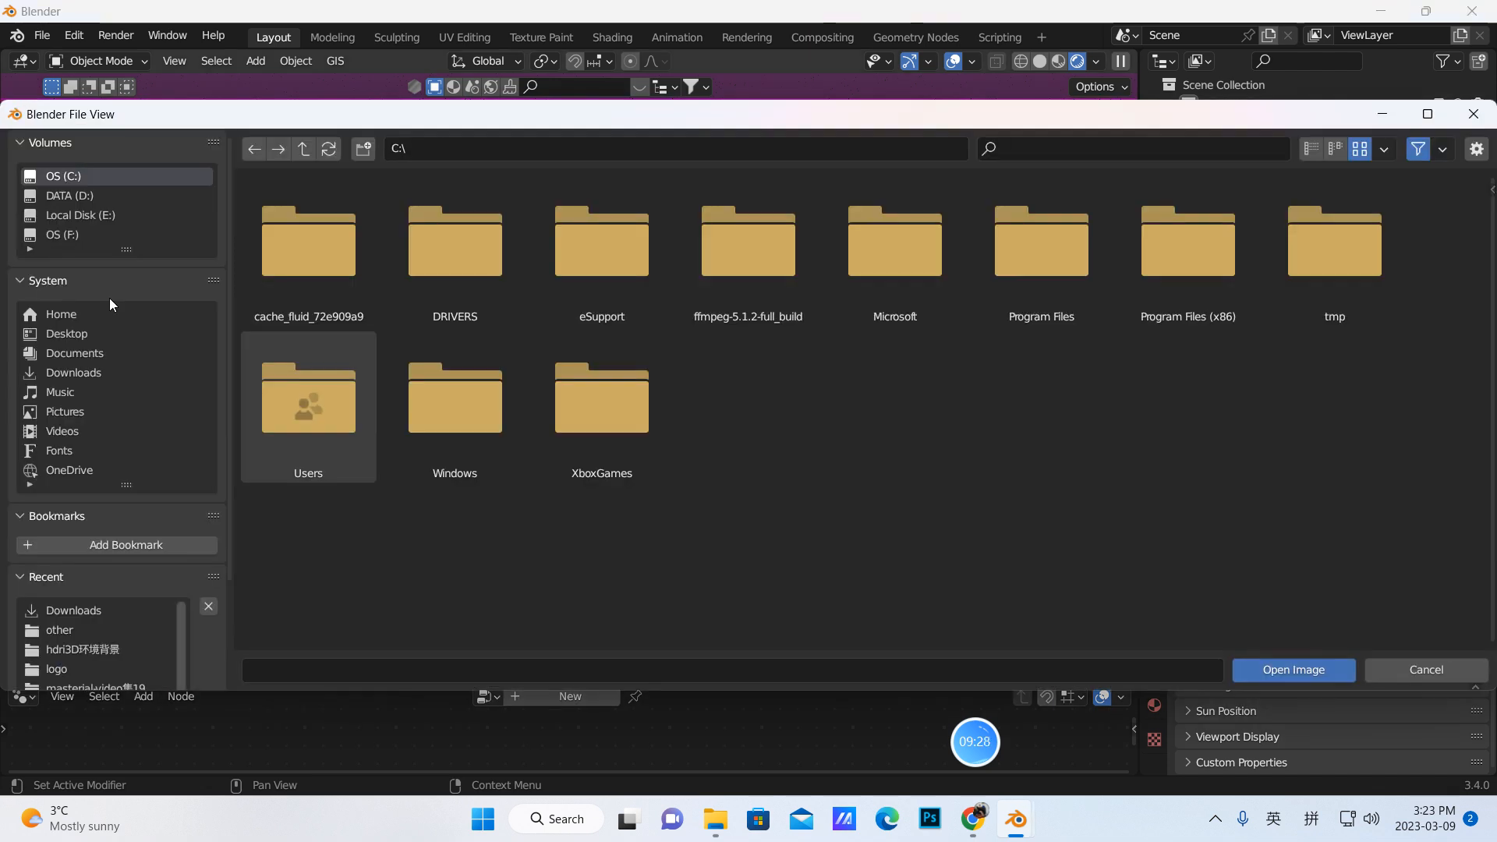
pyautogui.click(80, 195)
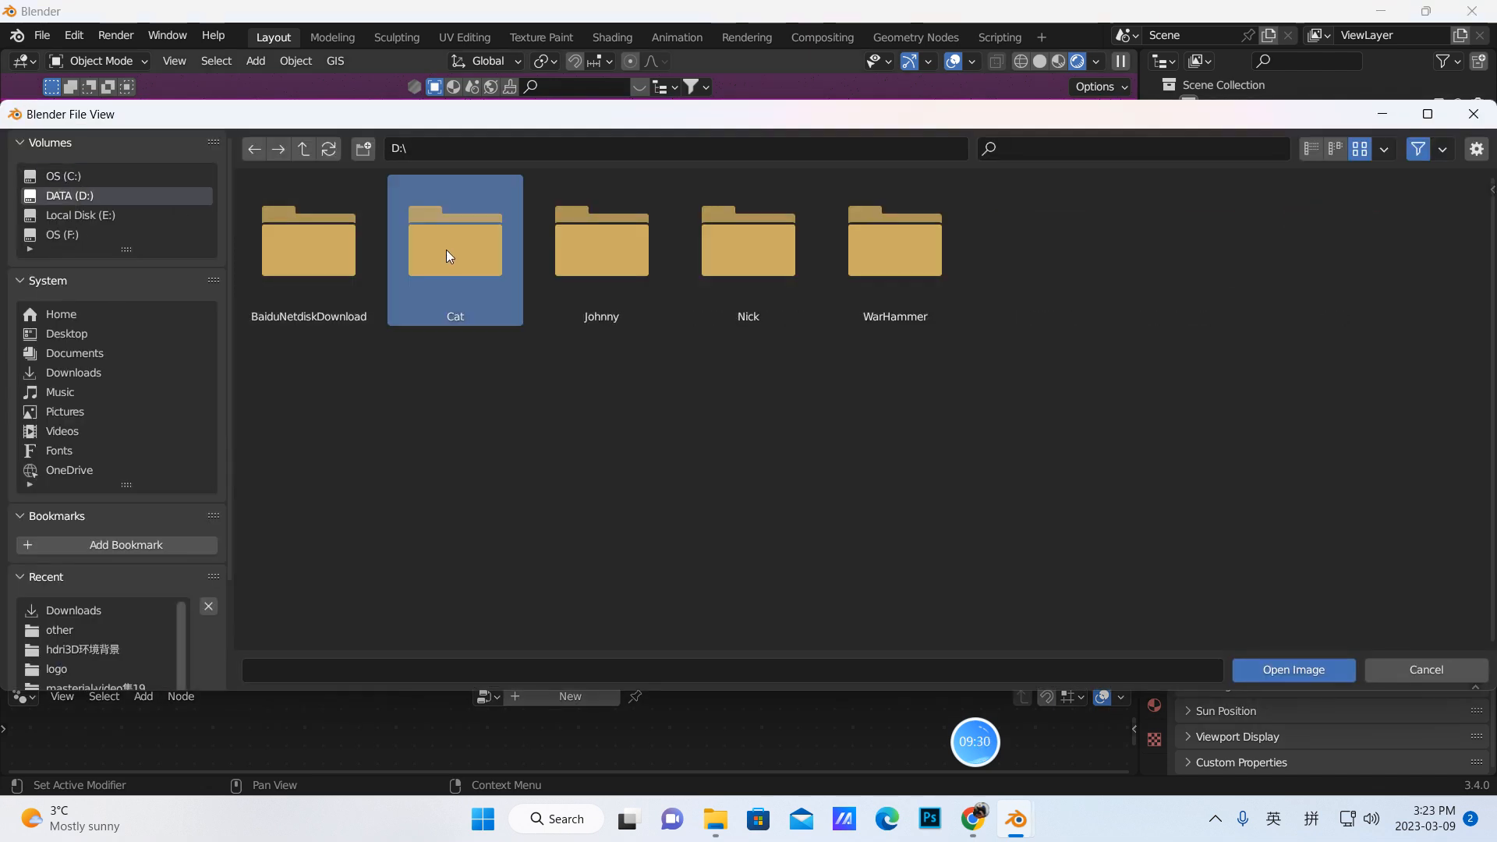
pyautogui.doubleClick(447, 250)
pyautogui.click(81, 195)
pyautogui.doubleClick(467, 246)
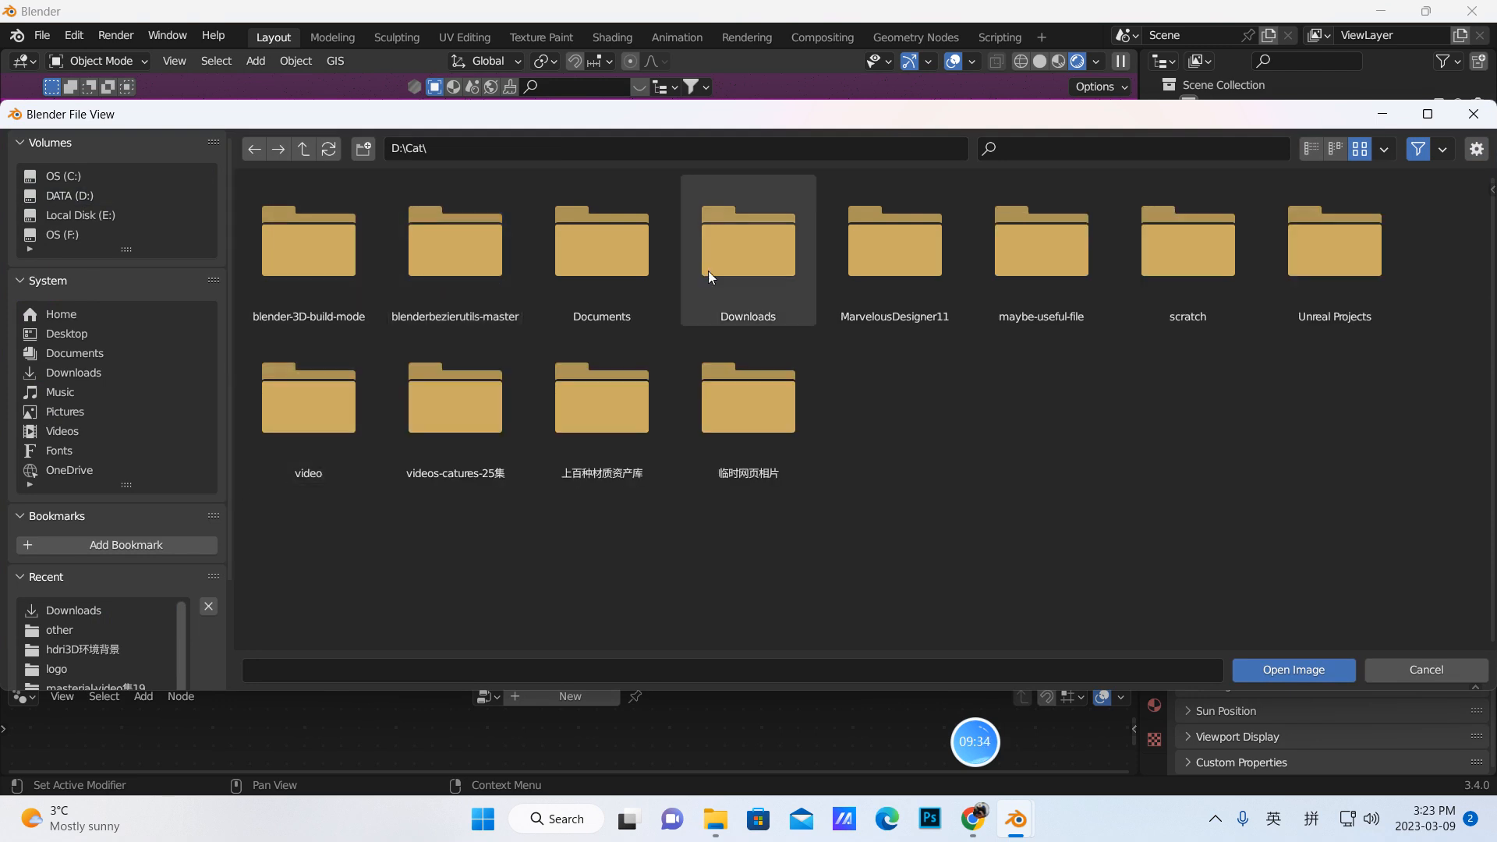
pyautogui.doubleClick(636, 267)
pyautogui.doubleClick(345, 250)
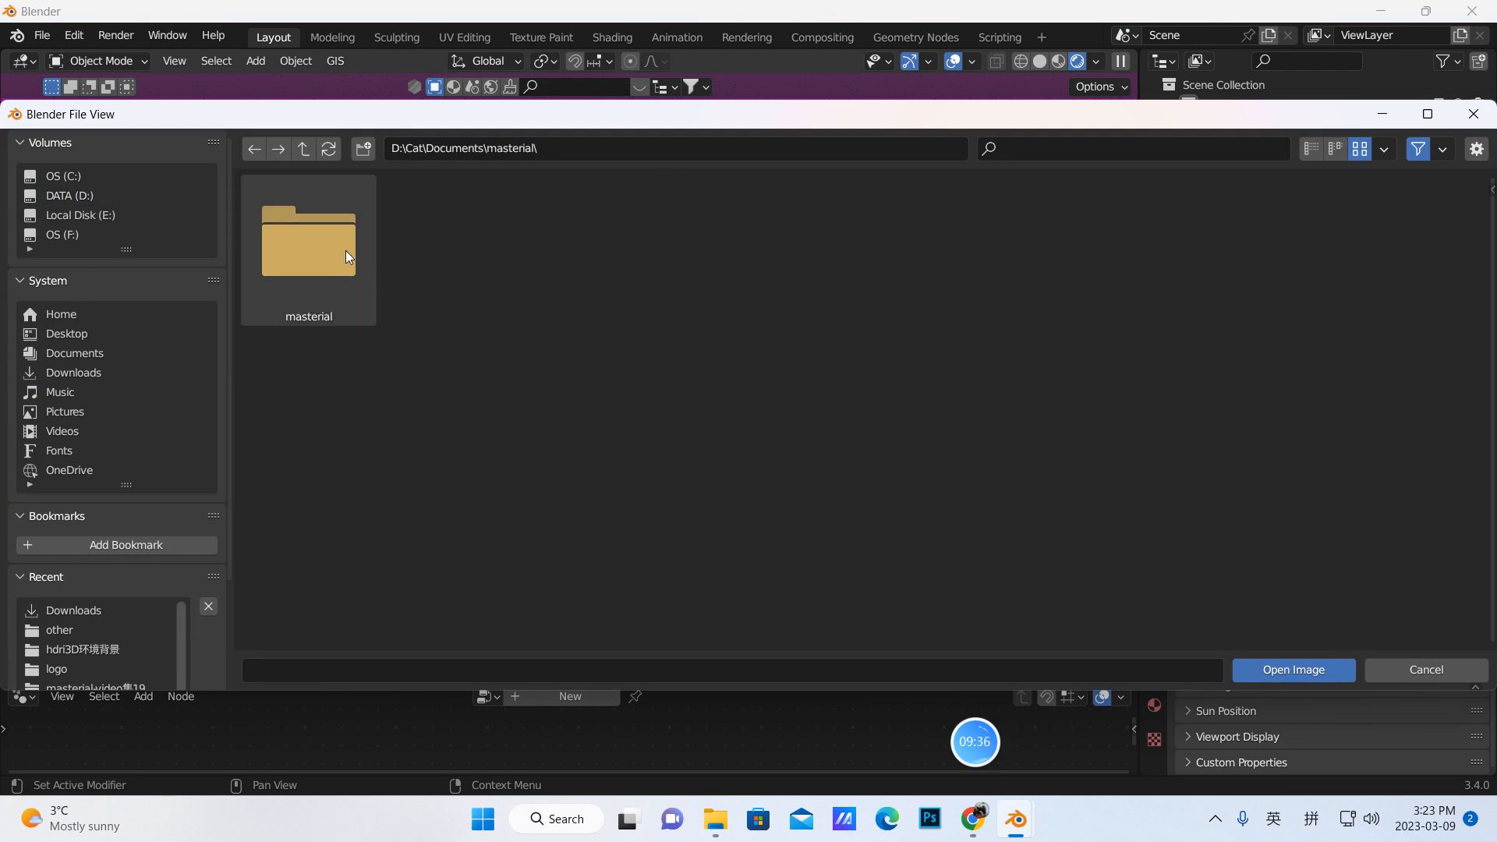
pyautogui.doubleClick(338, 270)
pyautogui.click(317, 418)
pyautogui.doubleClick(317, 418)
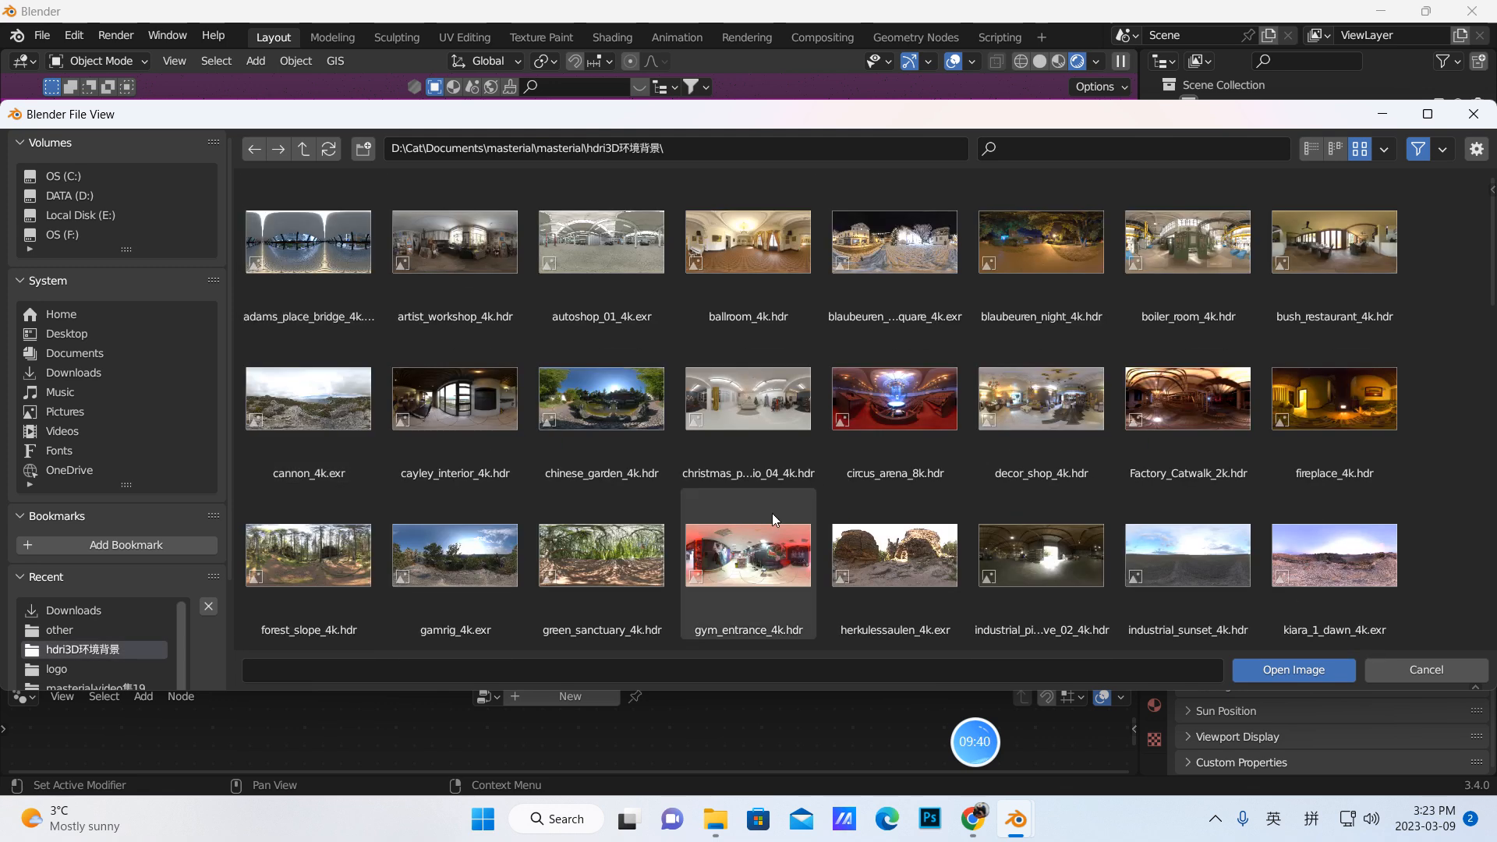
pyautogui.click(328, 567)
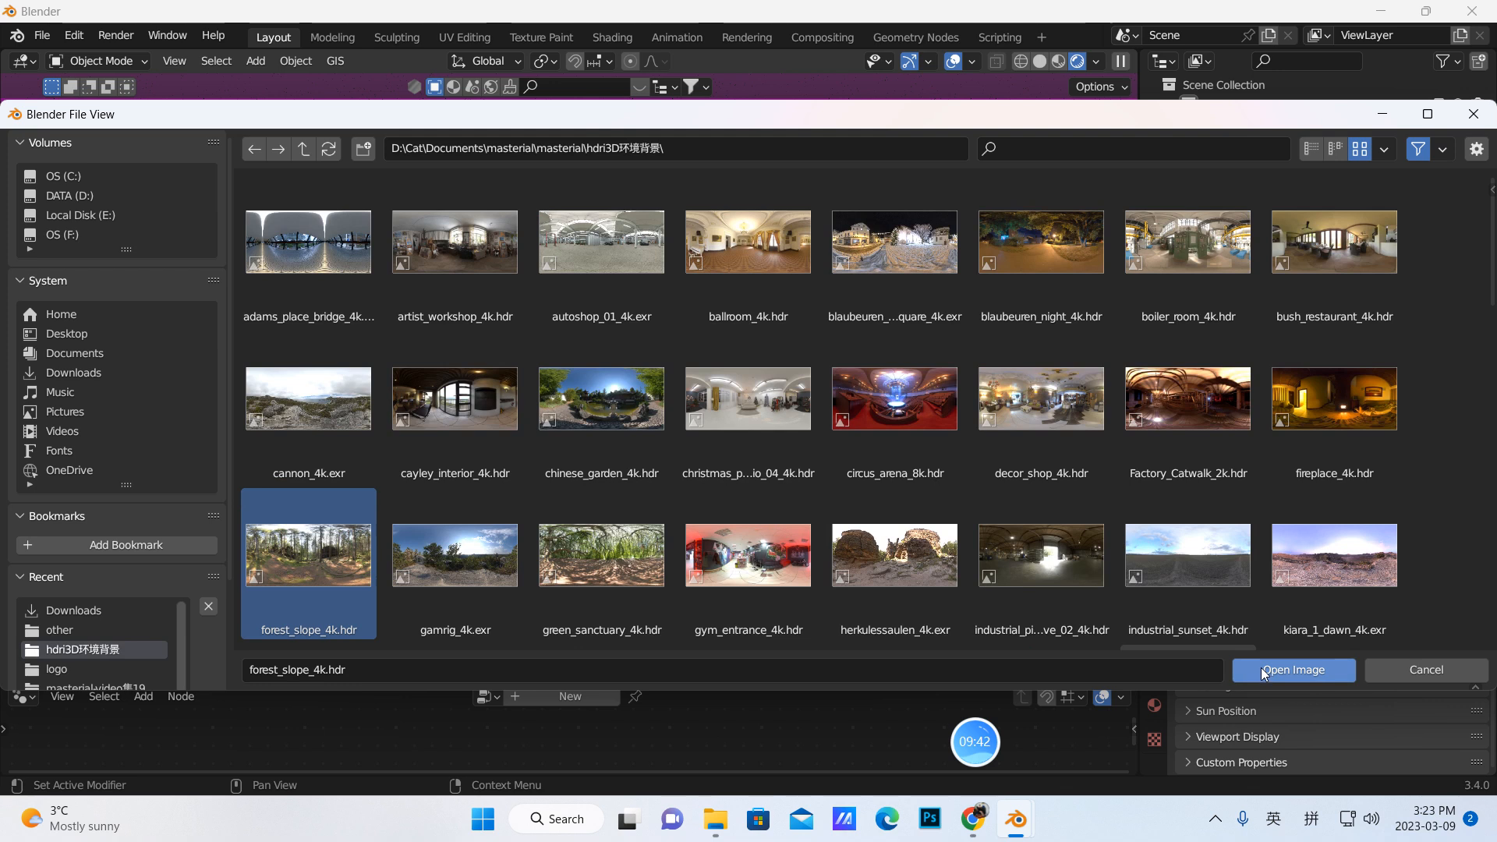
pyautogui.click(1294, 670)
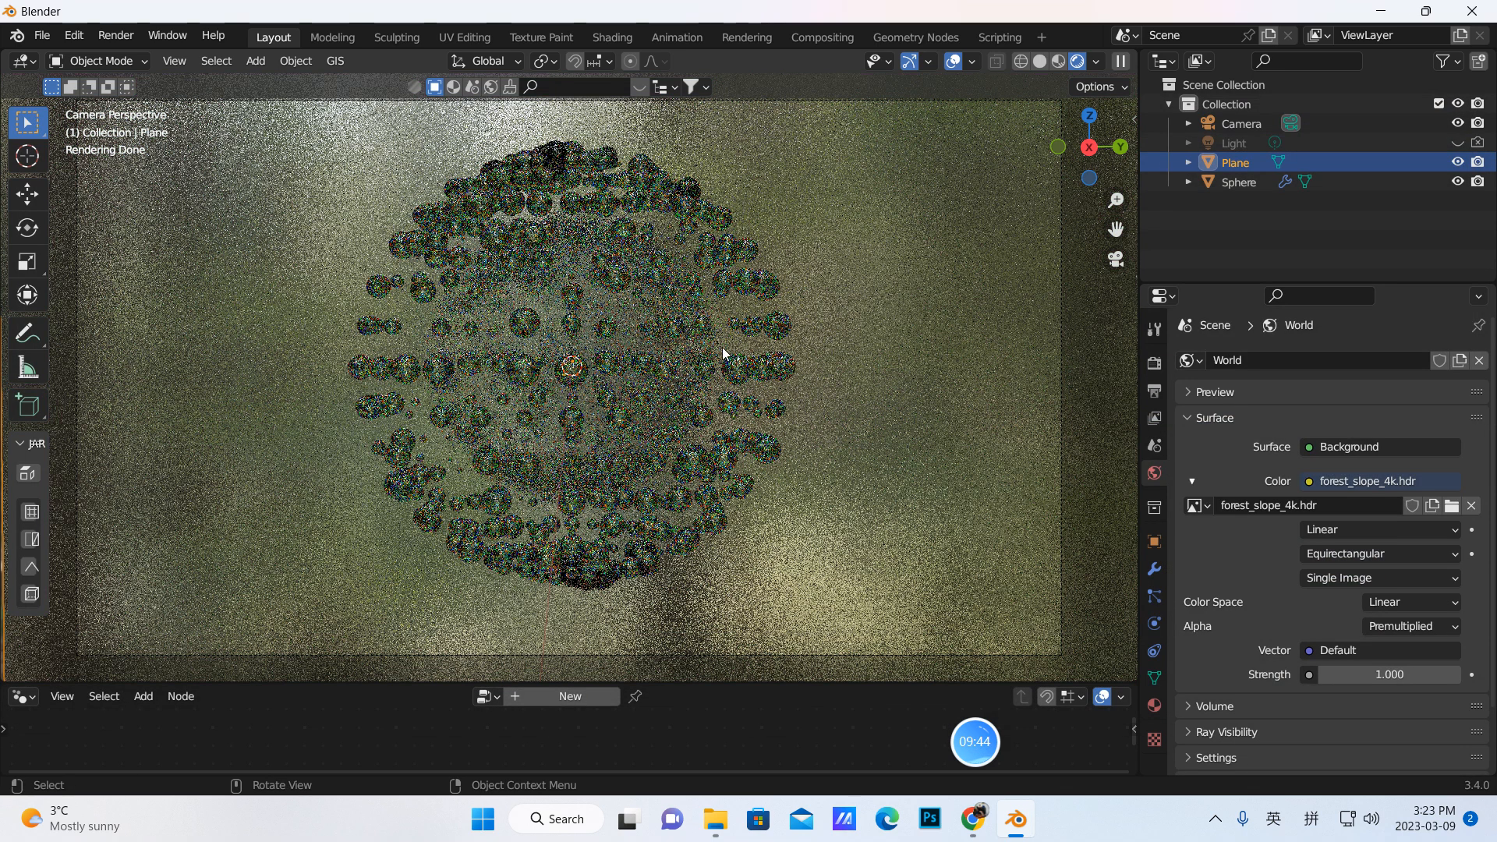
# Step: Replace the environment texture on the world background color with a Sky Texture
pyautogui.click(1391, 672)
pyautogui.click(1346, 707)
pyautogui.click(1308, 482)
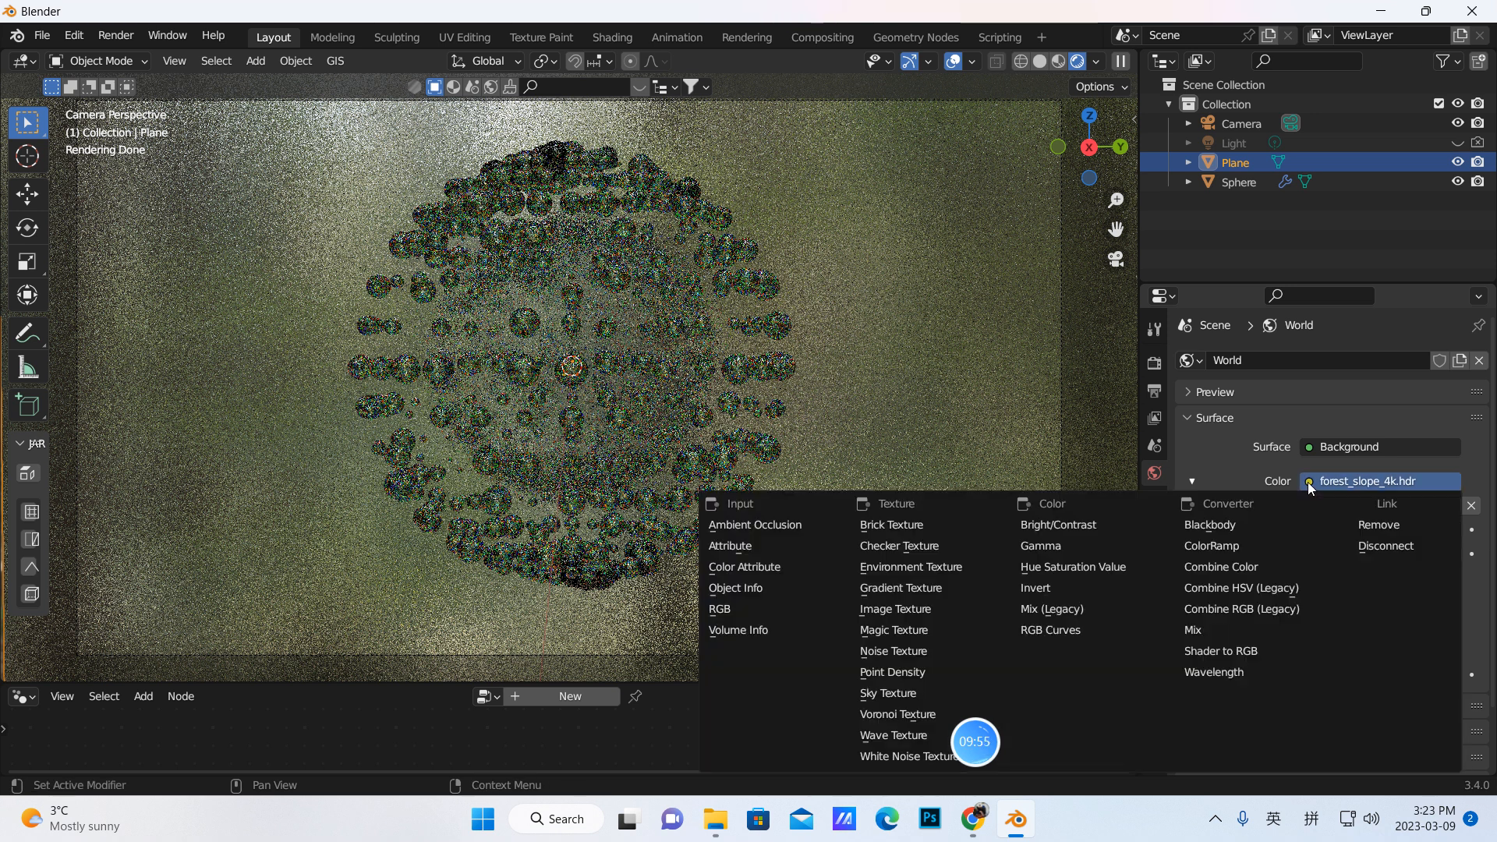
pyautogui.click(888, 694)
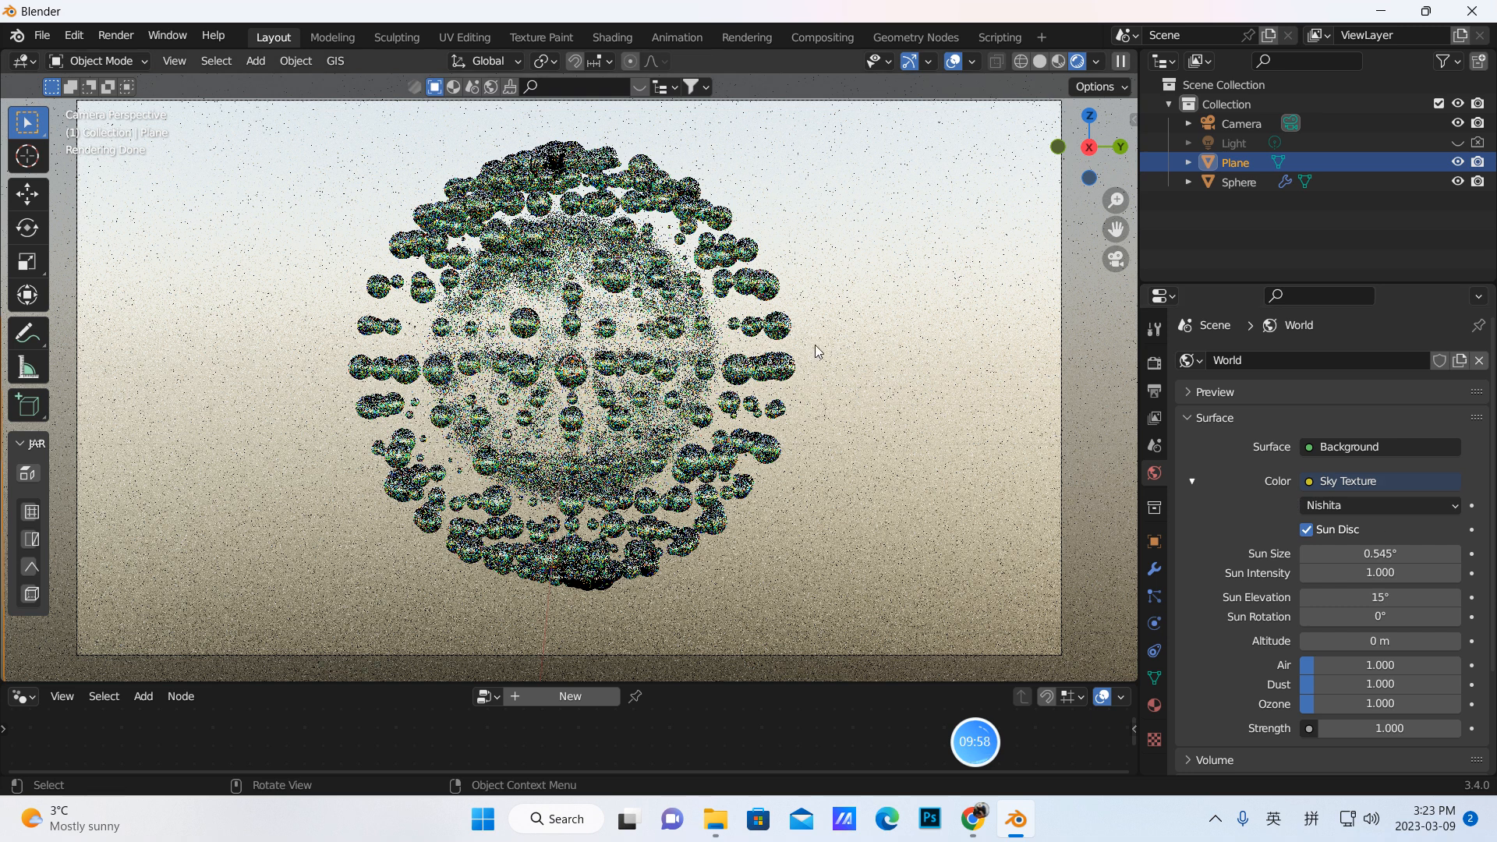
# Step: Set the Sky Texture's sun elevation to 35° and its sun rotation to 90°
pyautogui.click(1376, 598)
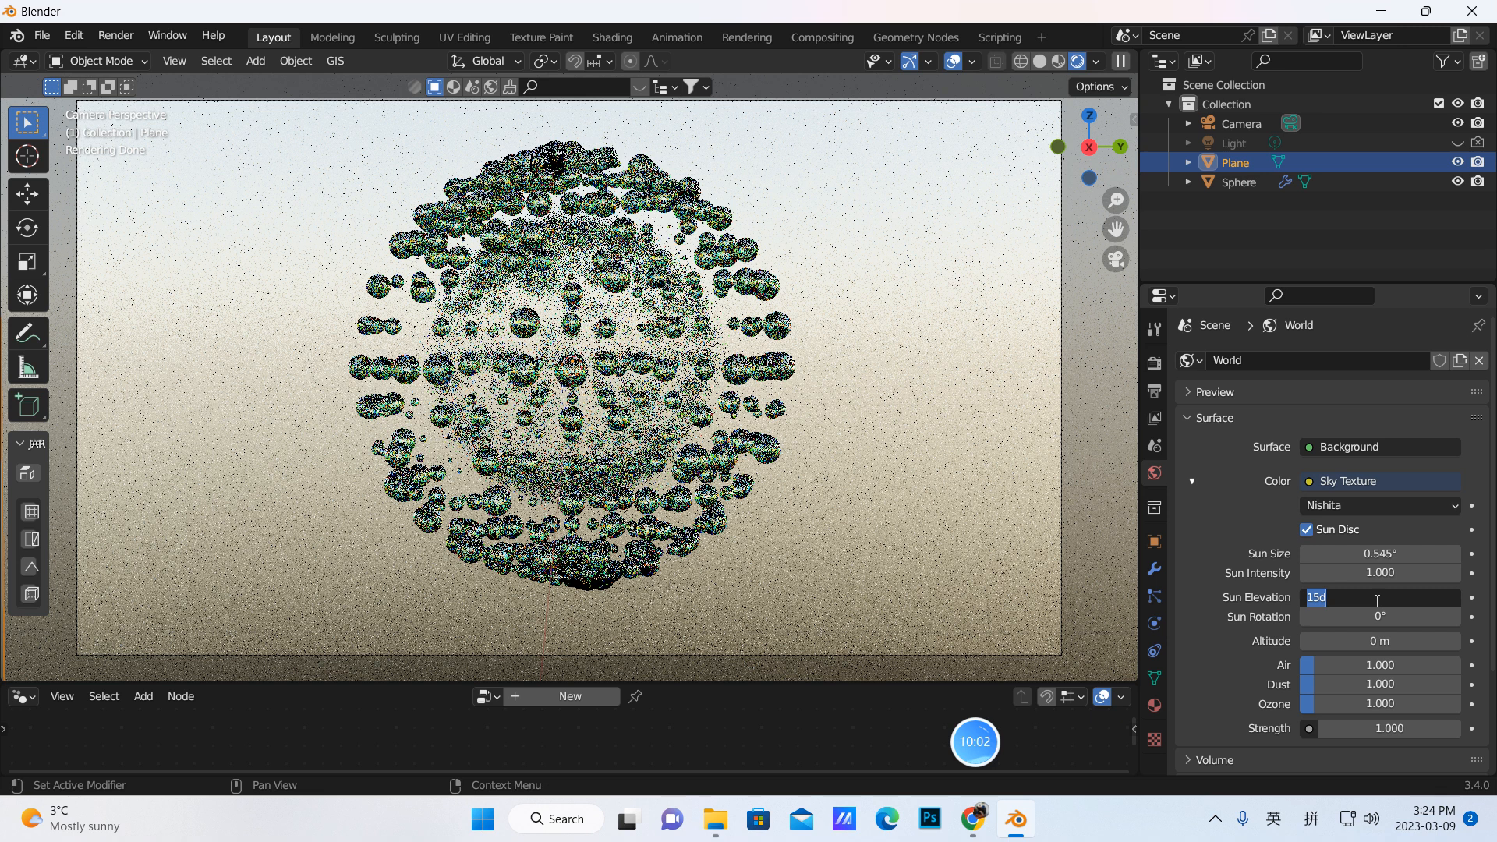
pyautogui.press('BackSpace')
pyautogui.press('Return')
pyautogui.click(1391, 617)
pyautogui.press('BackSpace')
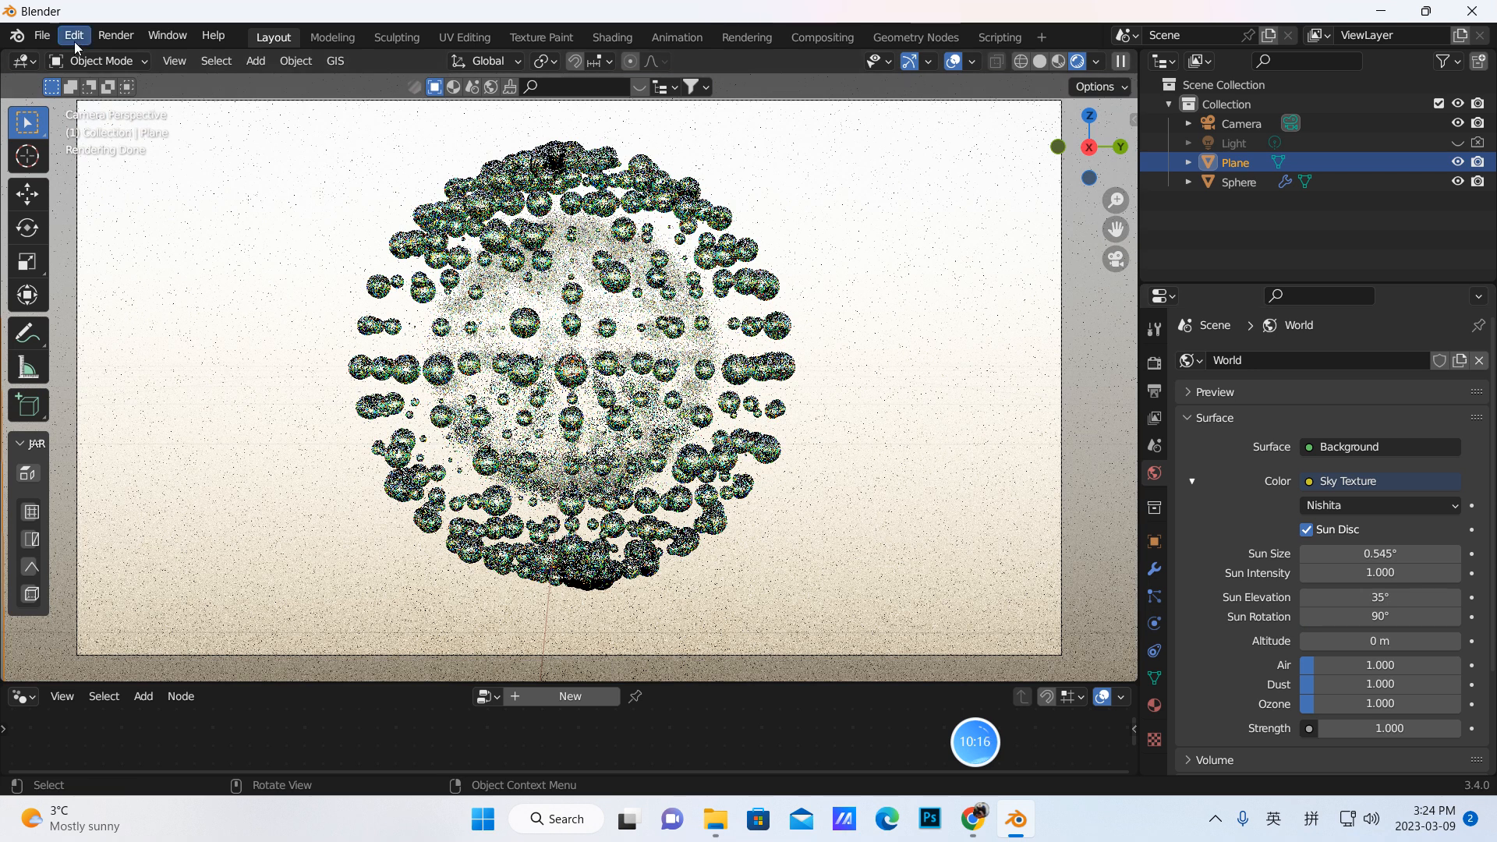
# Step: Save the project as class.blend in the Downloads folder
pyautogui.click(43, 35)
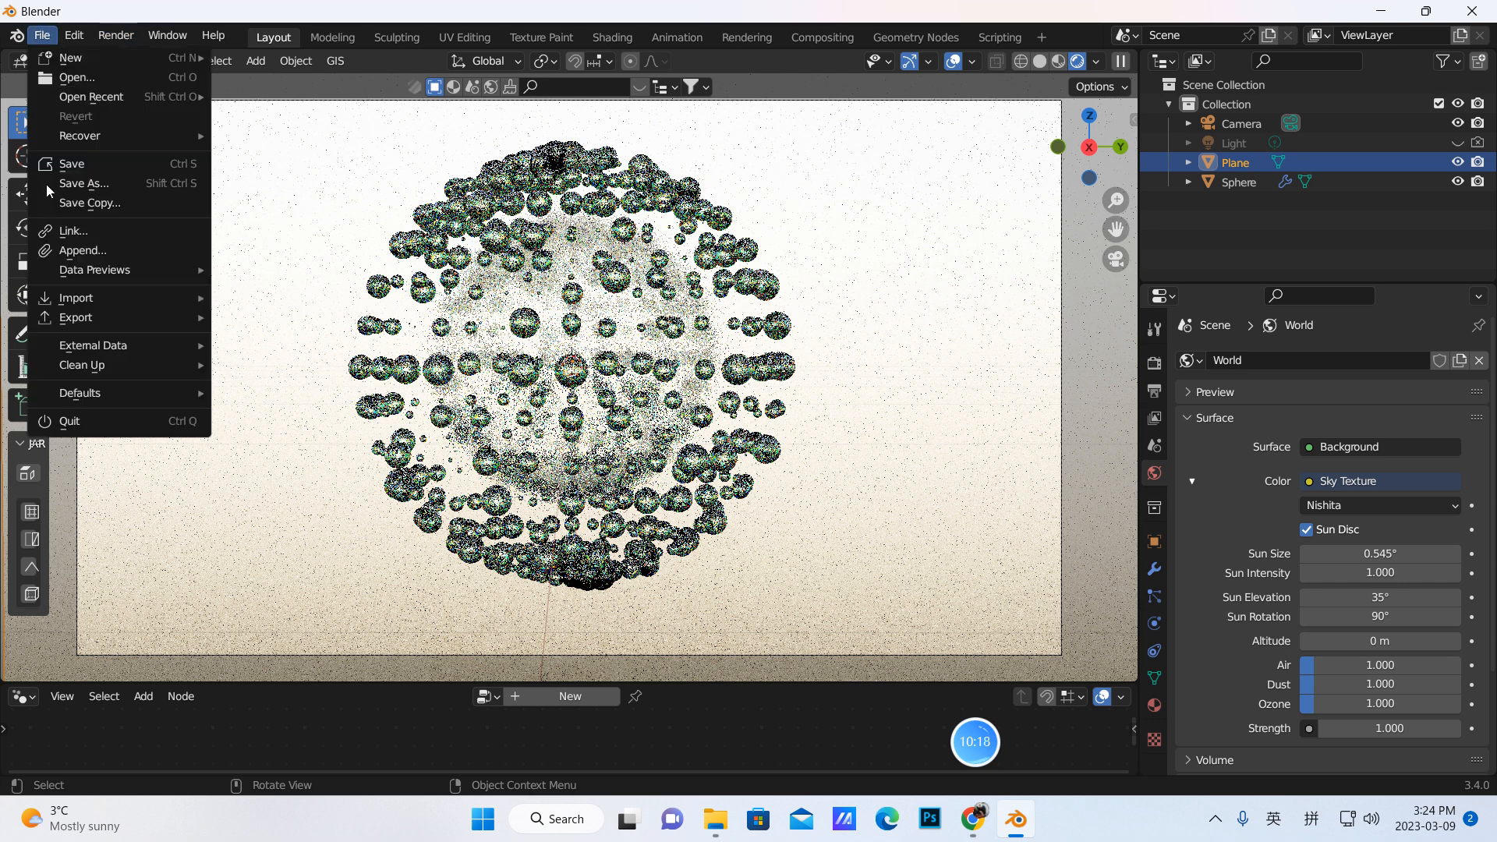
pyautogui.click(69, 165)
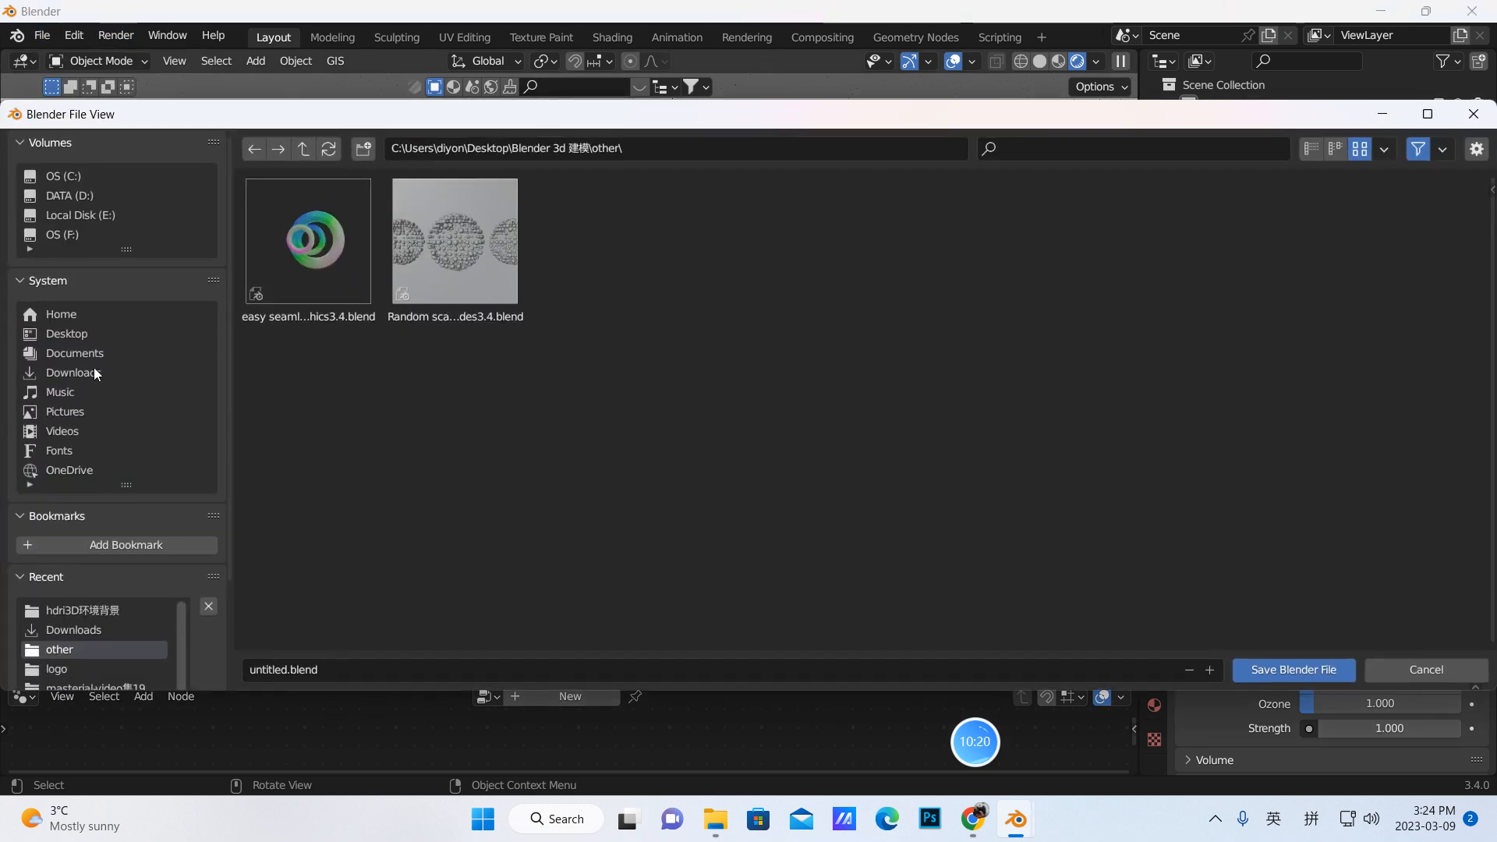
pyautogui.click(95, 372)
pyautogui.click(287, 669)
pyautogui.click(285, 669)
pyautogui.write('test')
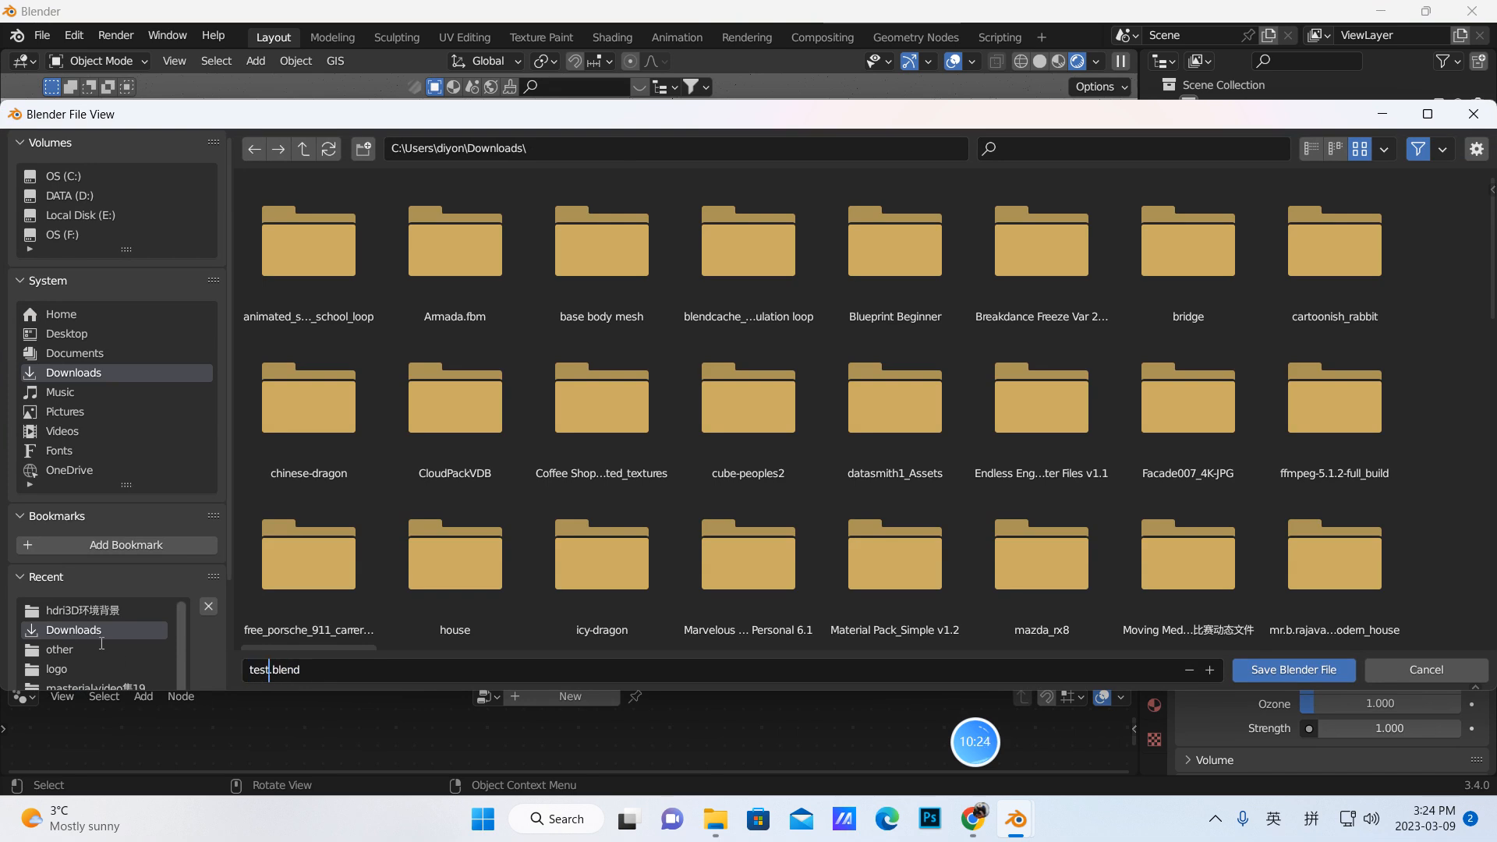
pyautogui.press('BackSpace')
pyautogui.press('BackSpace')
pyautogui.press('BackSpace')
pyautogui.press('BackSpace')
pyautogui.write('class')
pyautogui.click(1279, 668)
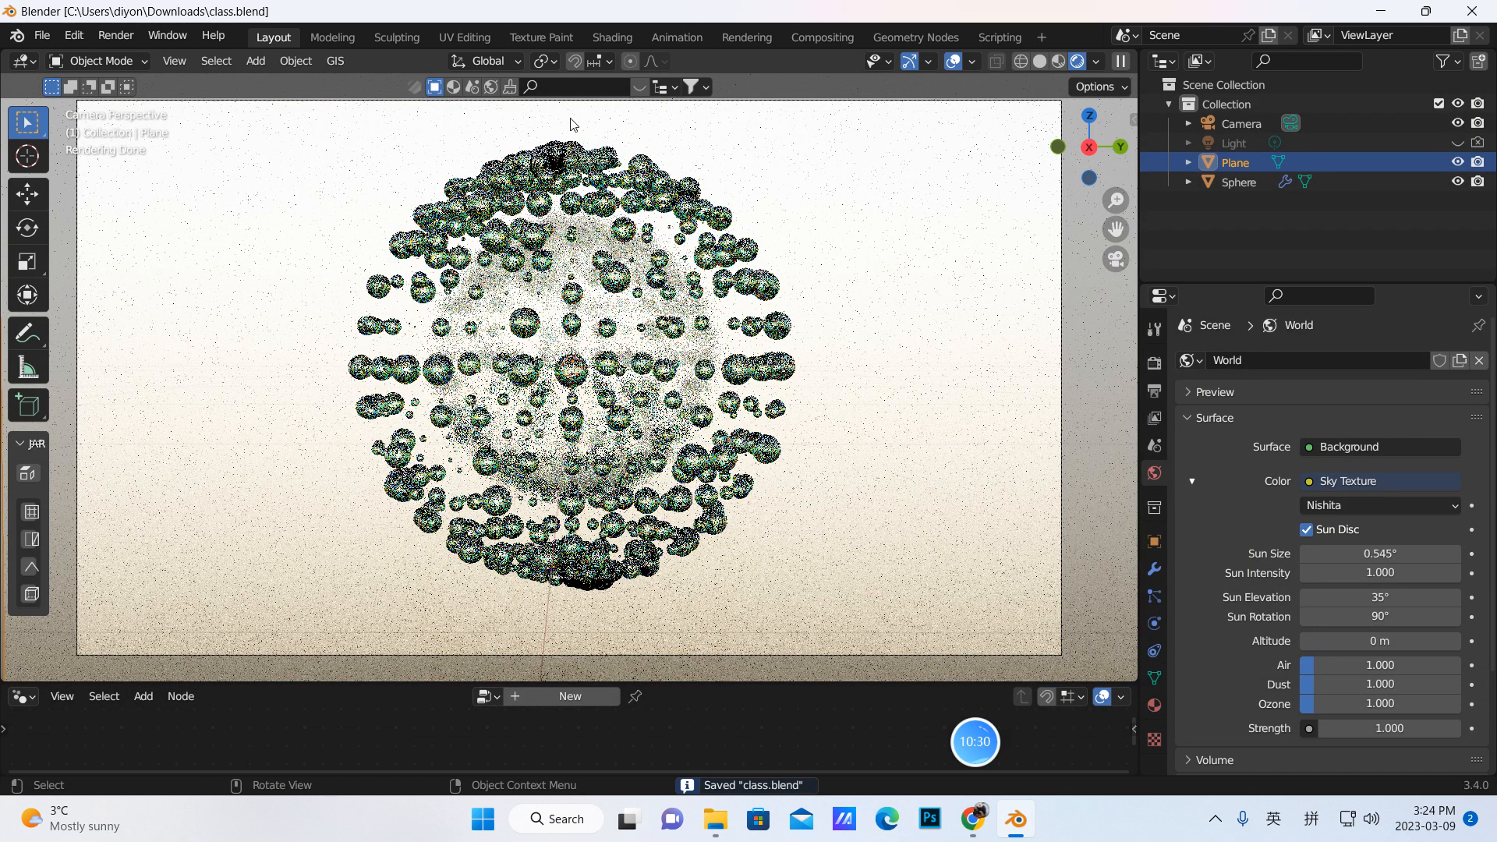
# Step: Render the current frame as an image, check the lighting, and close the render window
pyautogui.click(115, 35)
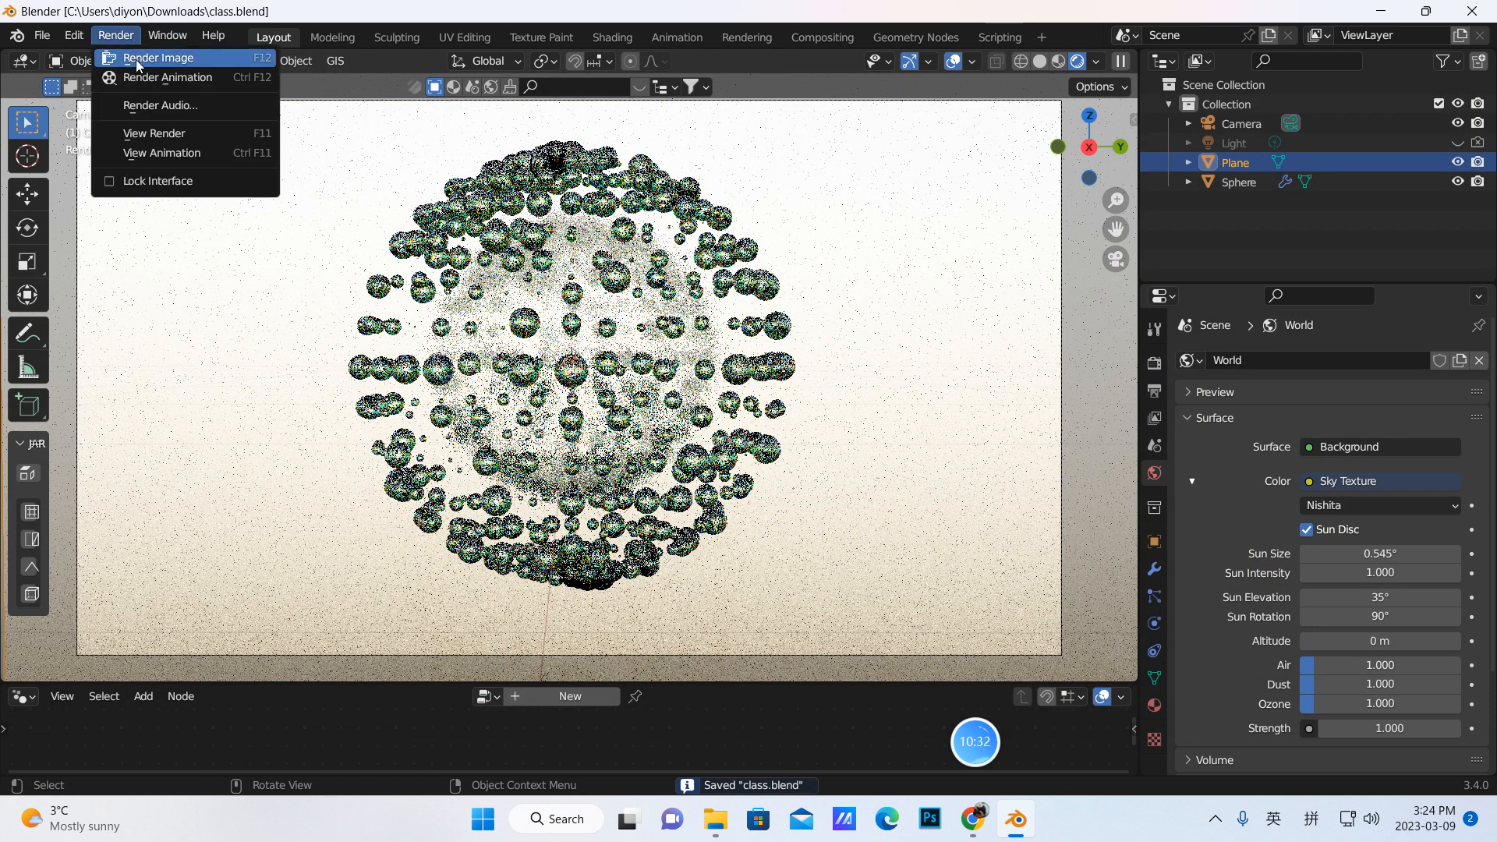
pyautogui.click(139, 55)
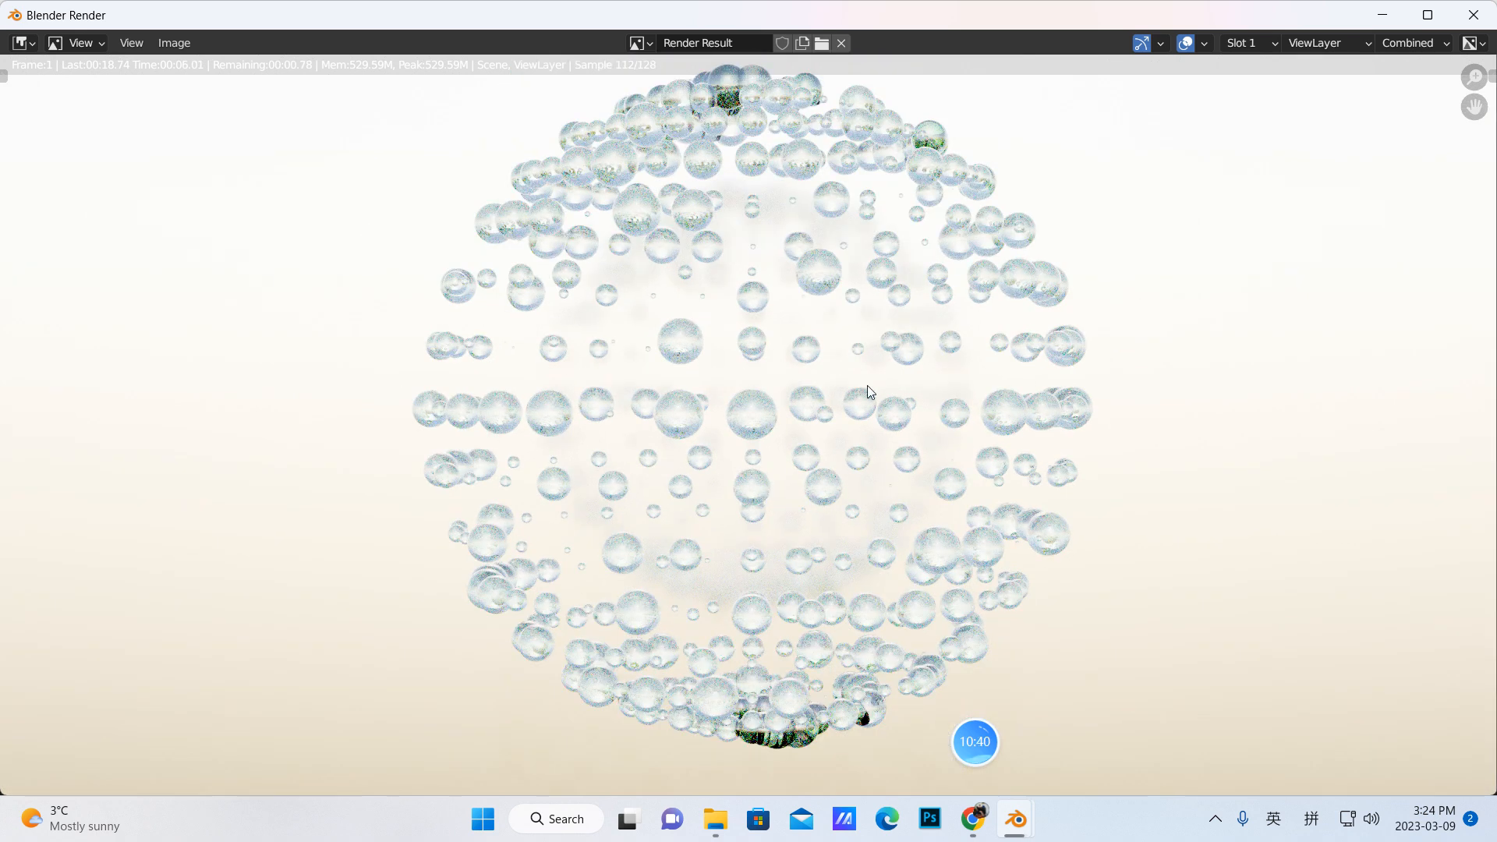
pyautogui.click(1473, 17)
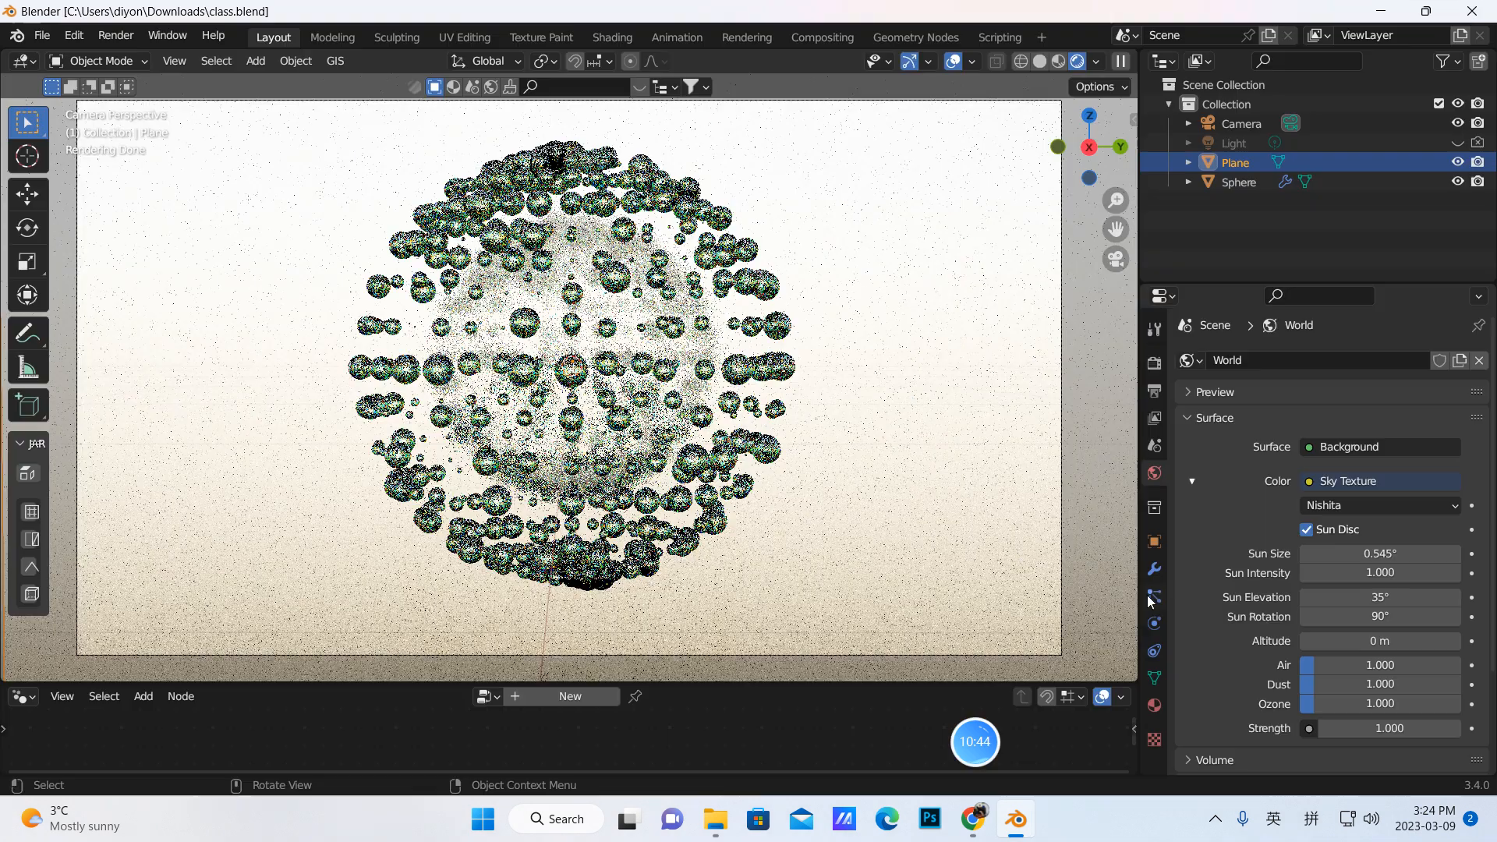
# Step: Set the world background strength to 0.2
pyautogui.scroll(-1, 1353, 741)
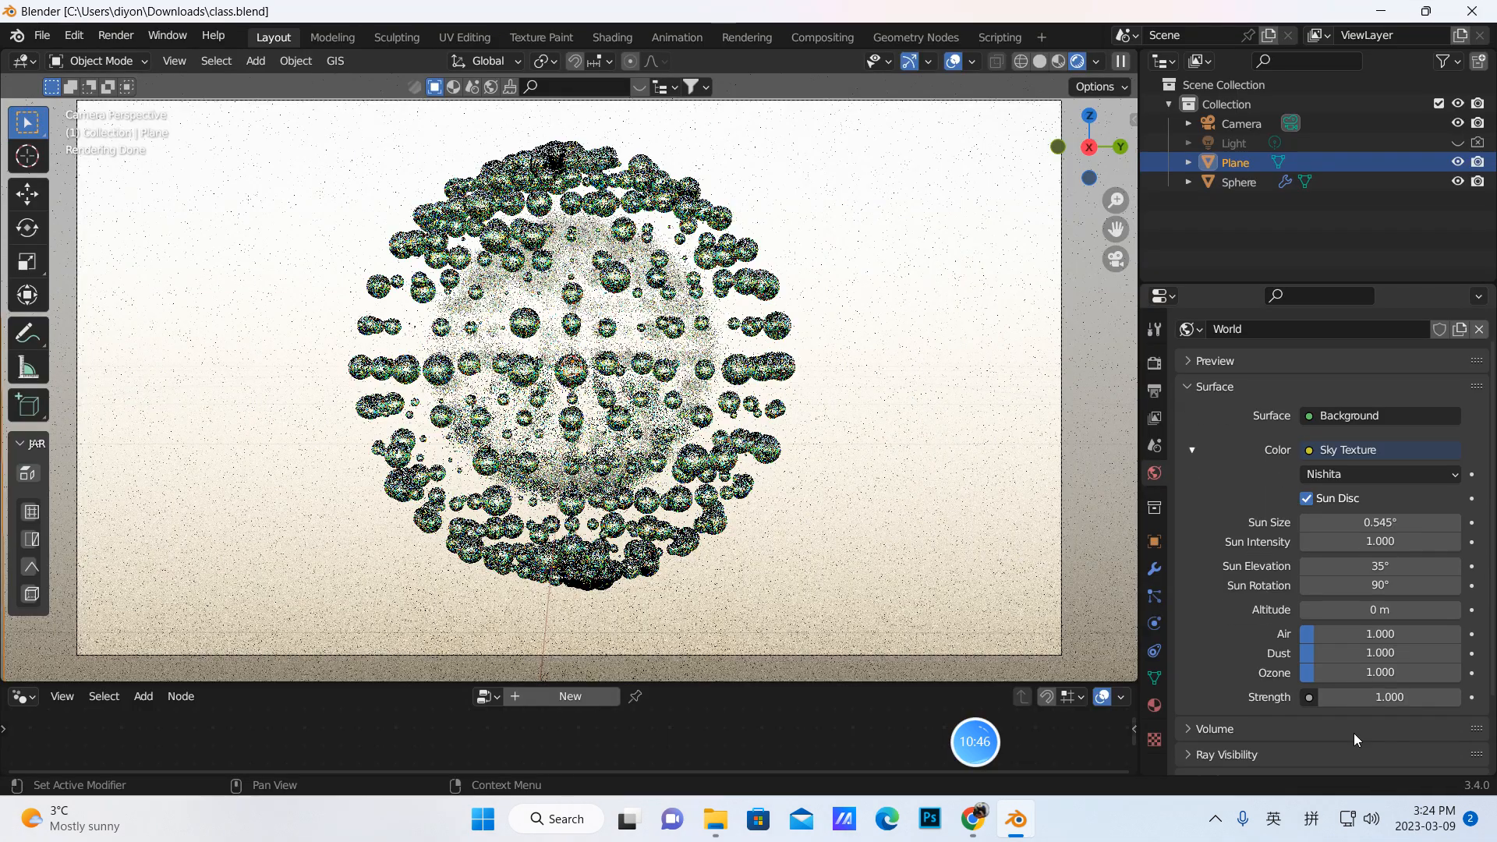
pyautogui.click(1367, 698)
pyautogui.press('BackSpace')
pyautogui.write('0.2')
pyautogui.press('Return')
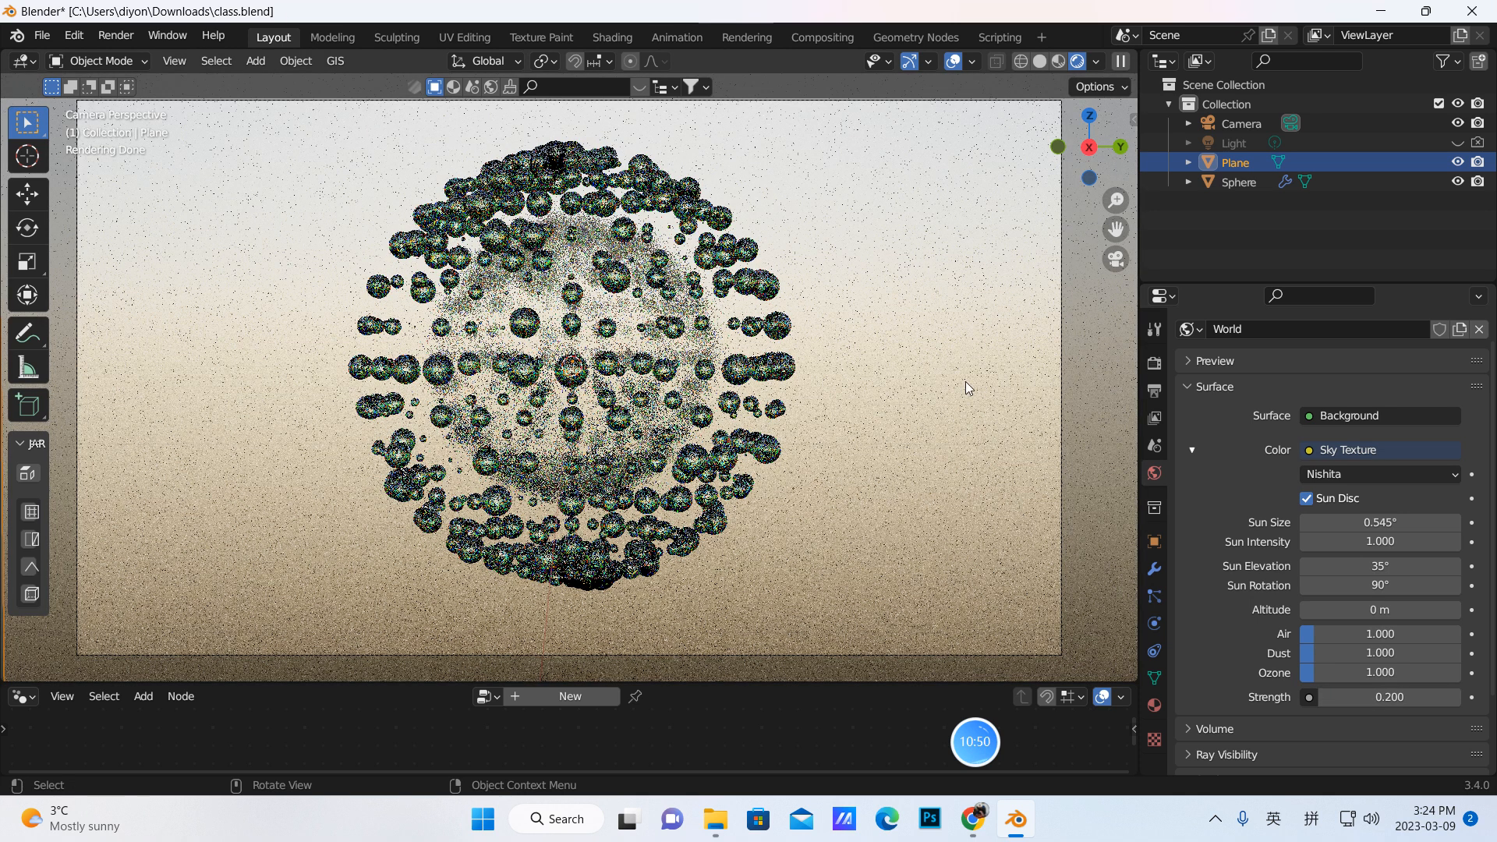
# Step: Render the image again with the reduced world background strength
pyautogui.click(109, 39)
pyautogui.click(131, 55)
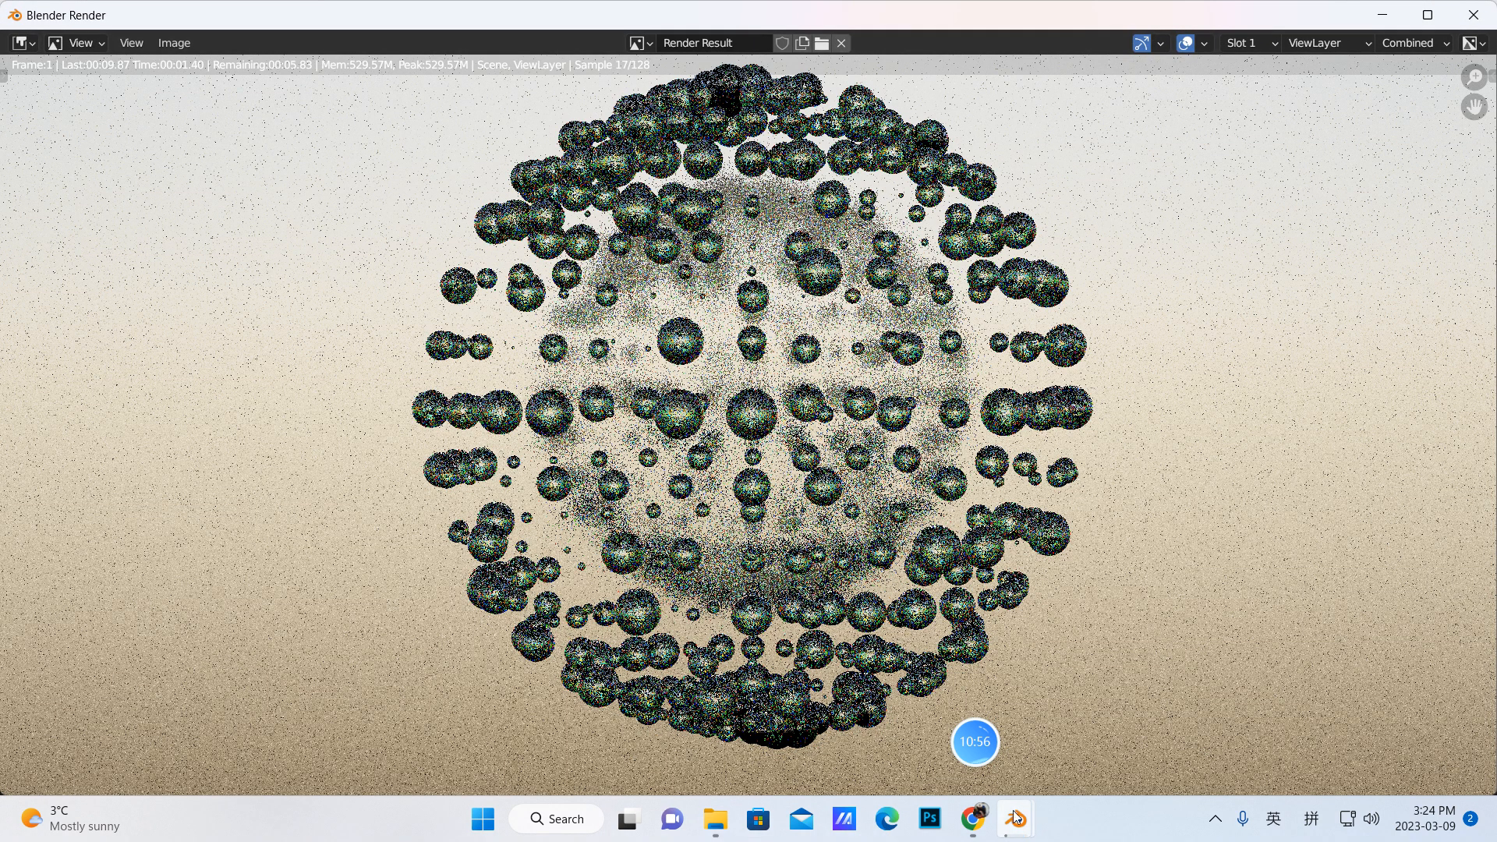
# Step: Open random-scale.jpg from Downloads to compare the reference spheres with the render, then return to the main Blender window
pyautogui.click(716, 819)
pyautogui.click(546, 411)
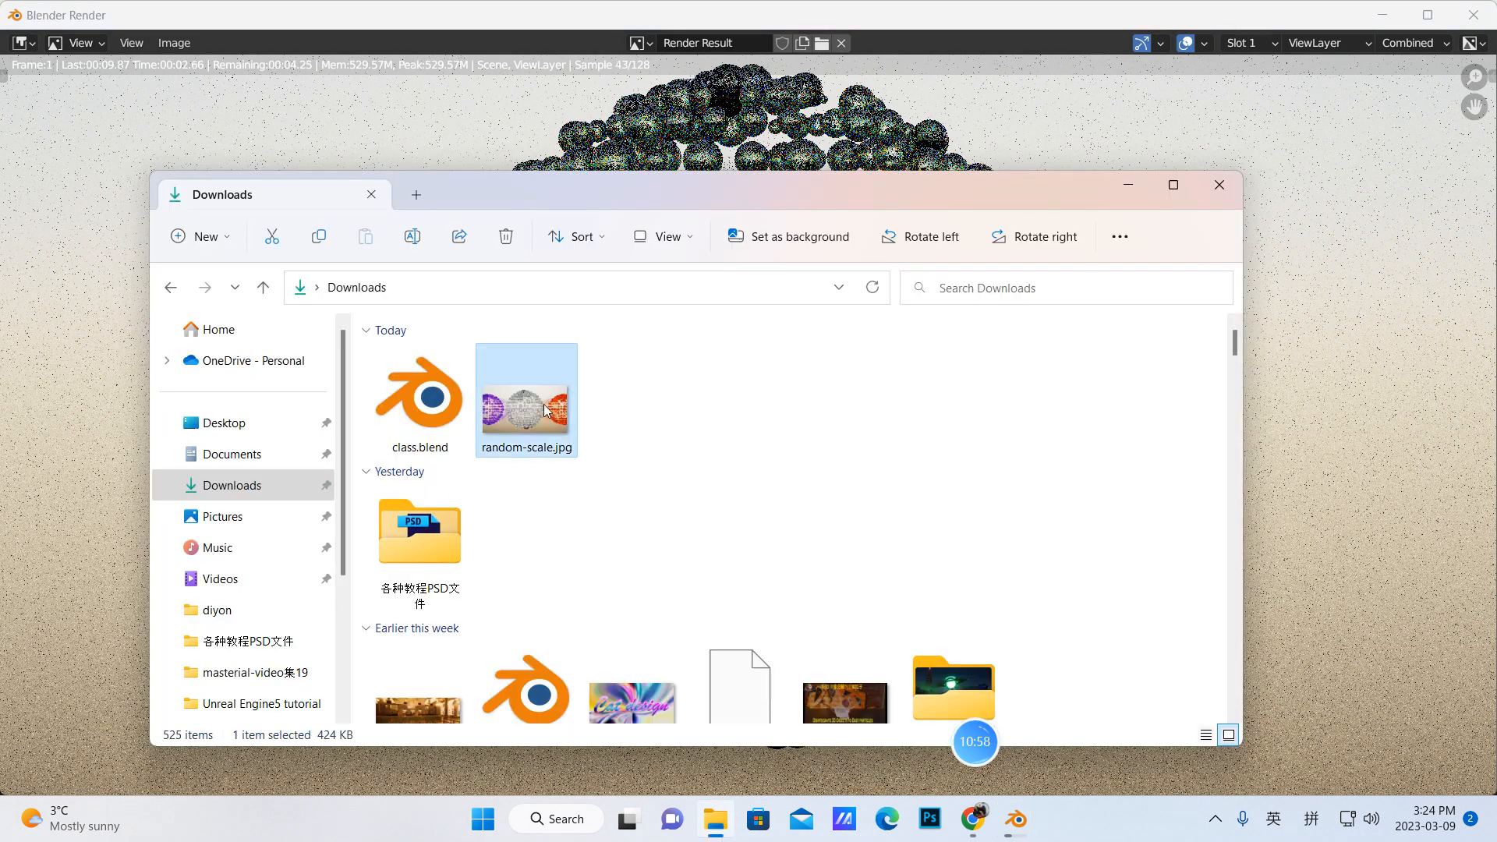
pyautogui.doubleClick(545, 409)
pyautogui.scroll(3, 855, 407)
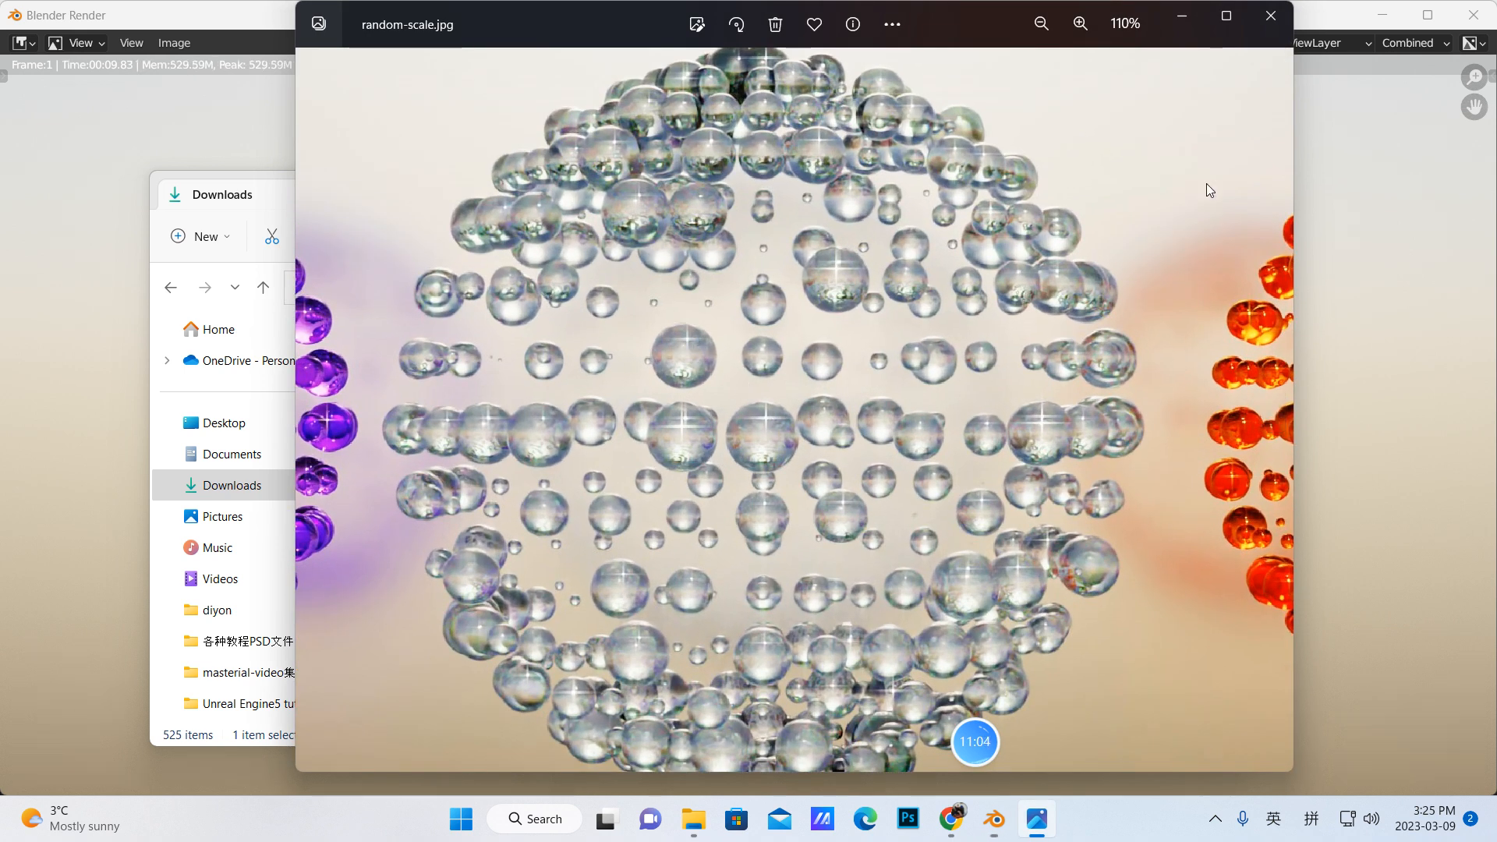
pyautogui.click(1271, 16)
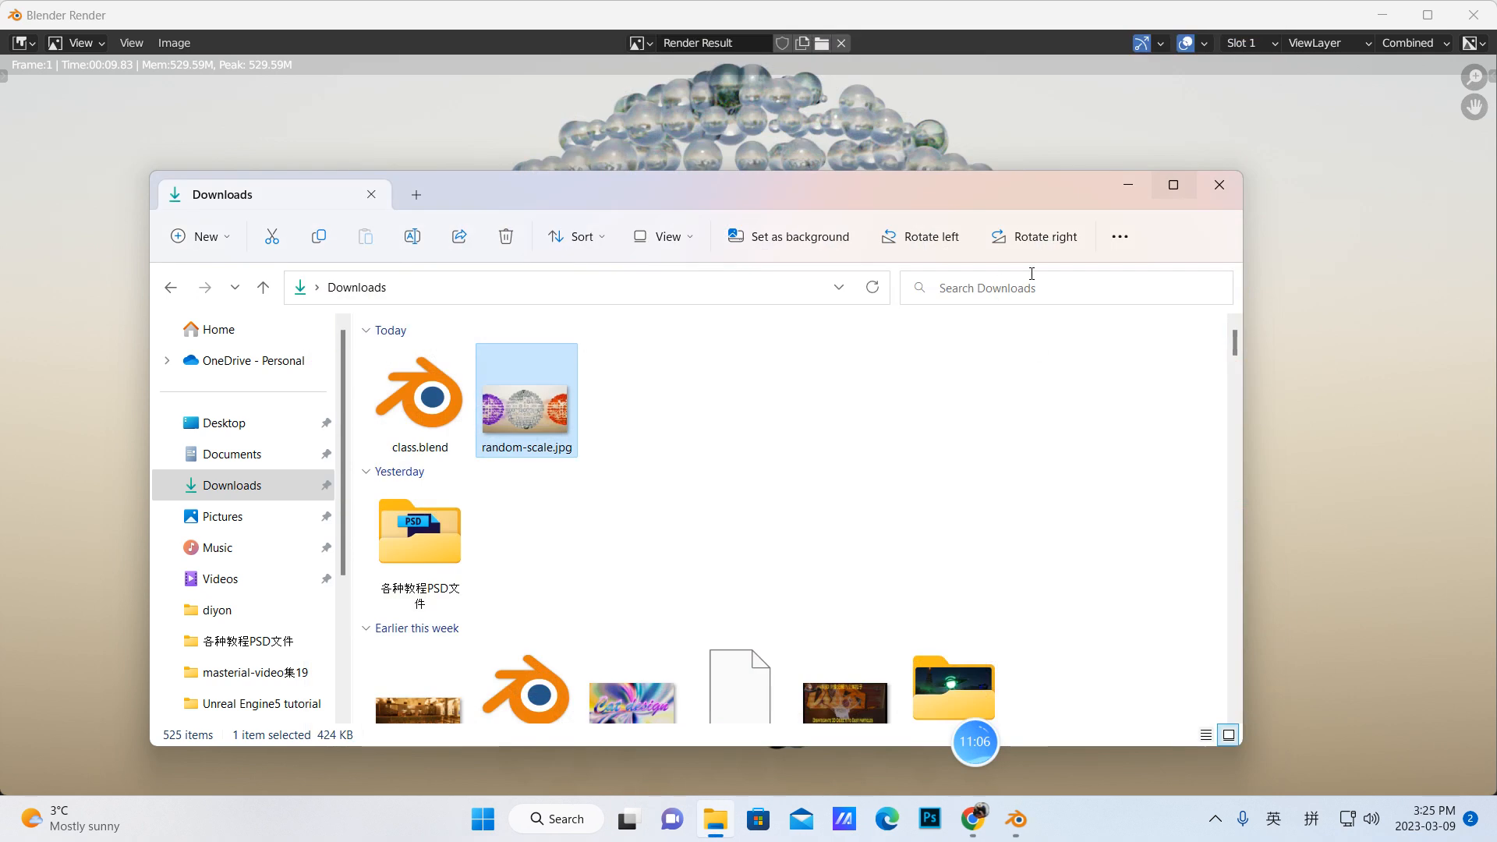
pyautogui.click(1129, 185)
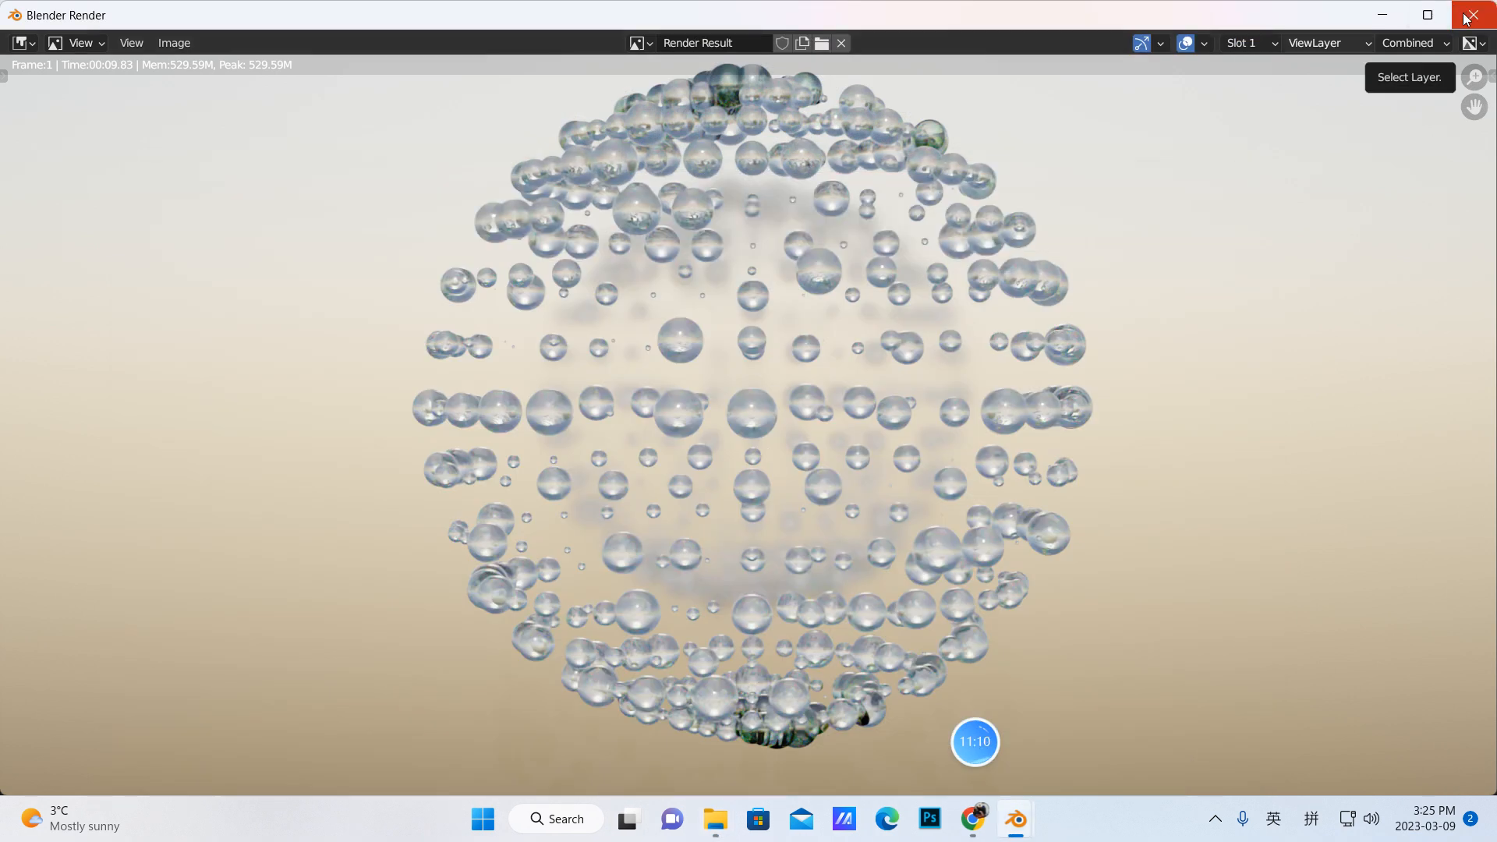
pyautogui.click(1381, 16)
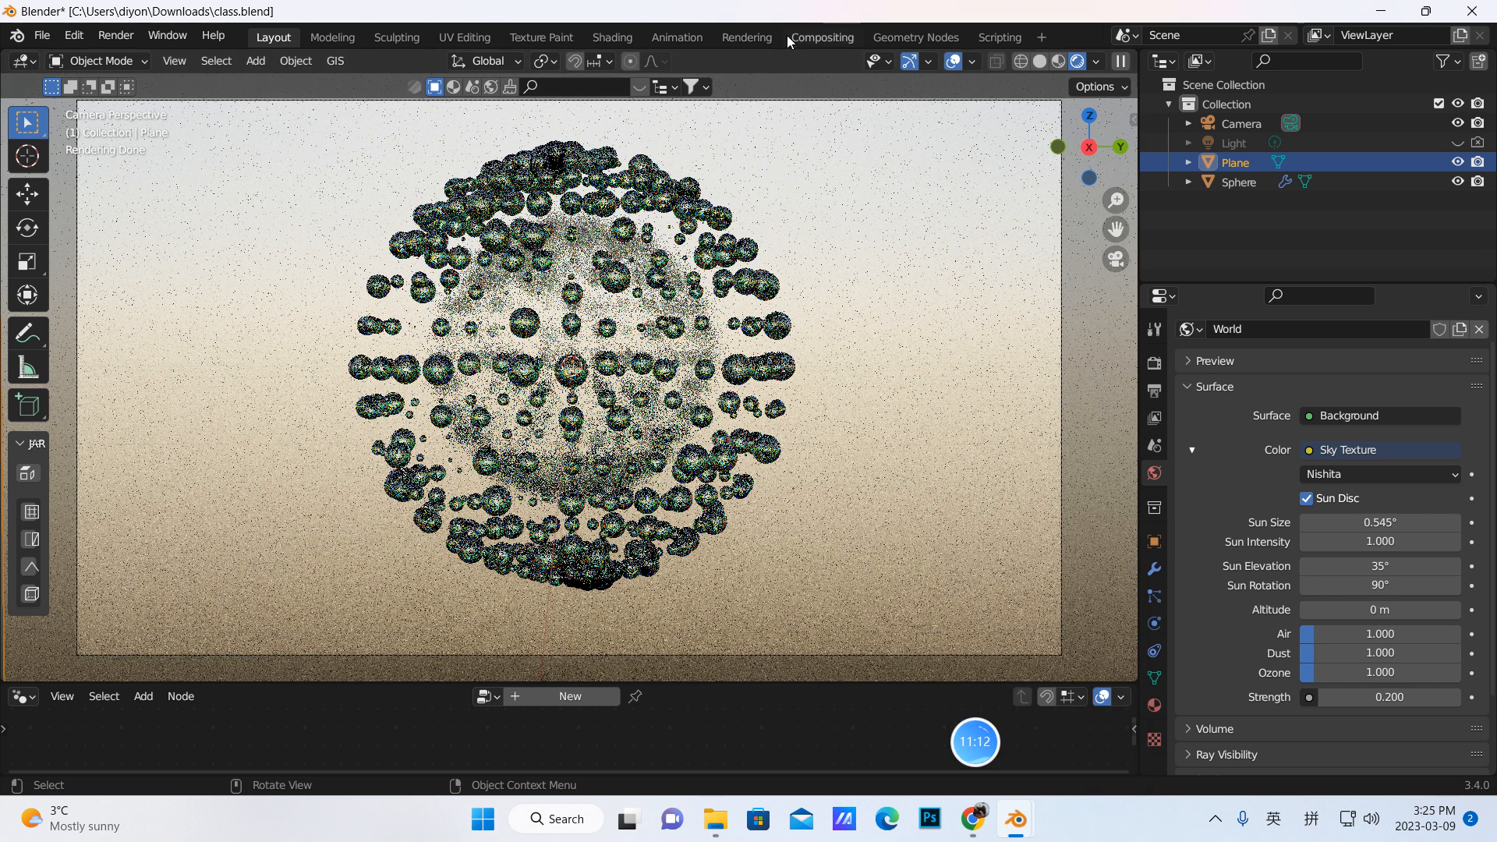
# Step: Enable nodes in the Compositing workspace, spread the Render Layers and Composite nodes apart, and hide the node editor's sidebar
pyautogui.click(816, 34)
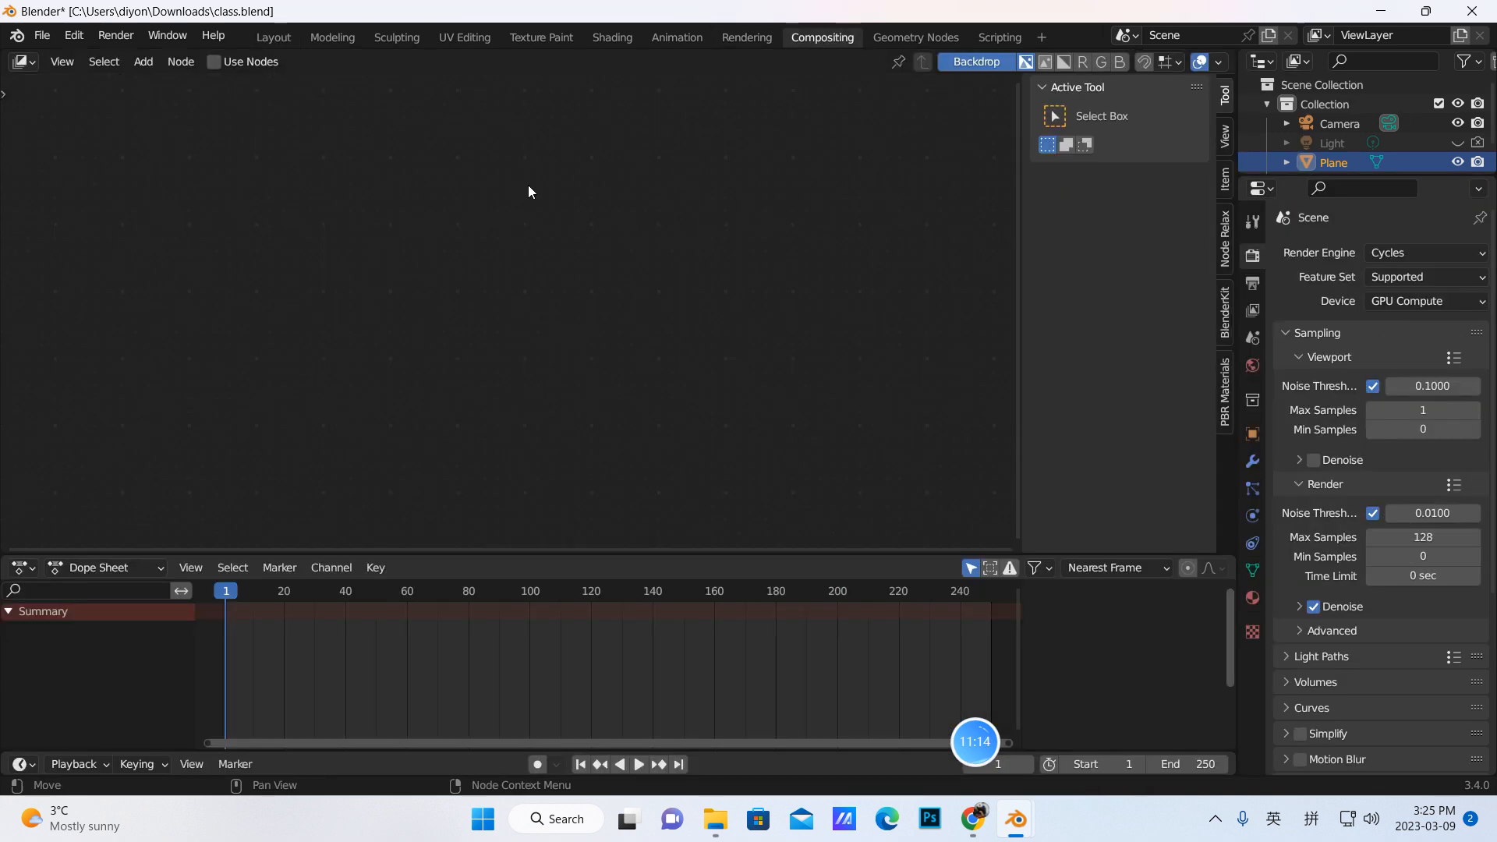
pyautogui.click(215, 61)
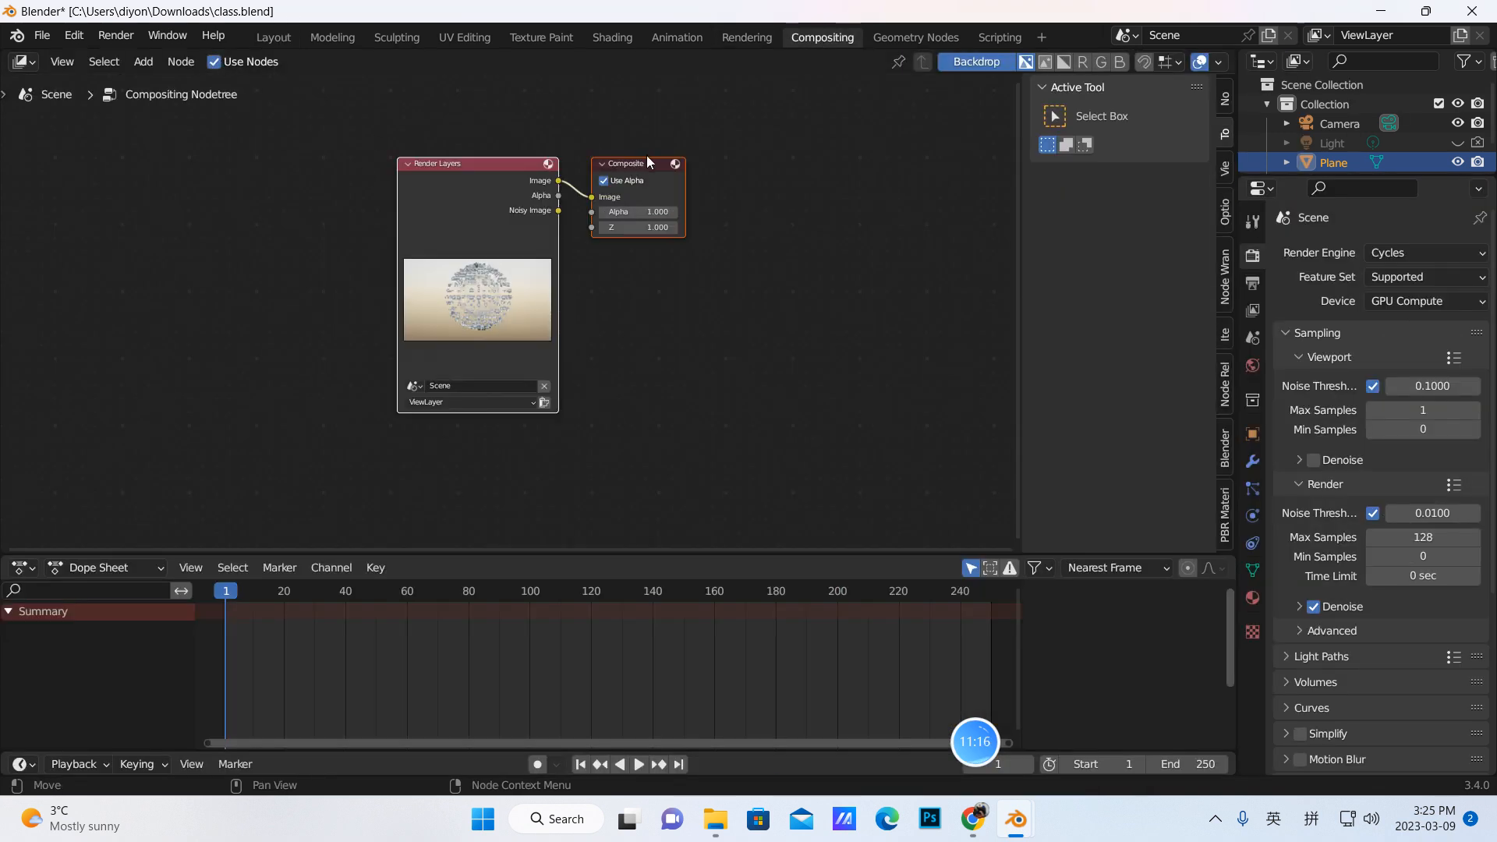
pyautogui.moveTo(644, 160); pyautogui.dragTo(909, 226)
pyautogui.moveTo(513, 174); pyautogui.dragTo(325, 233)
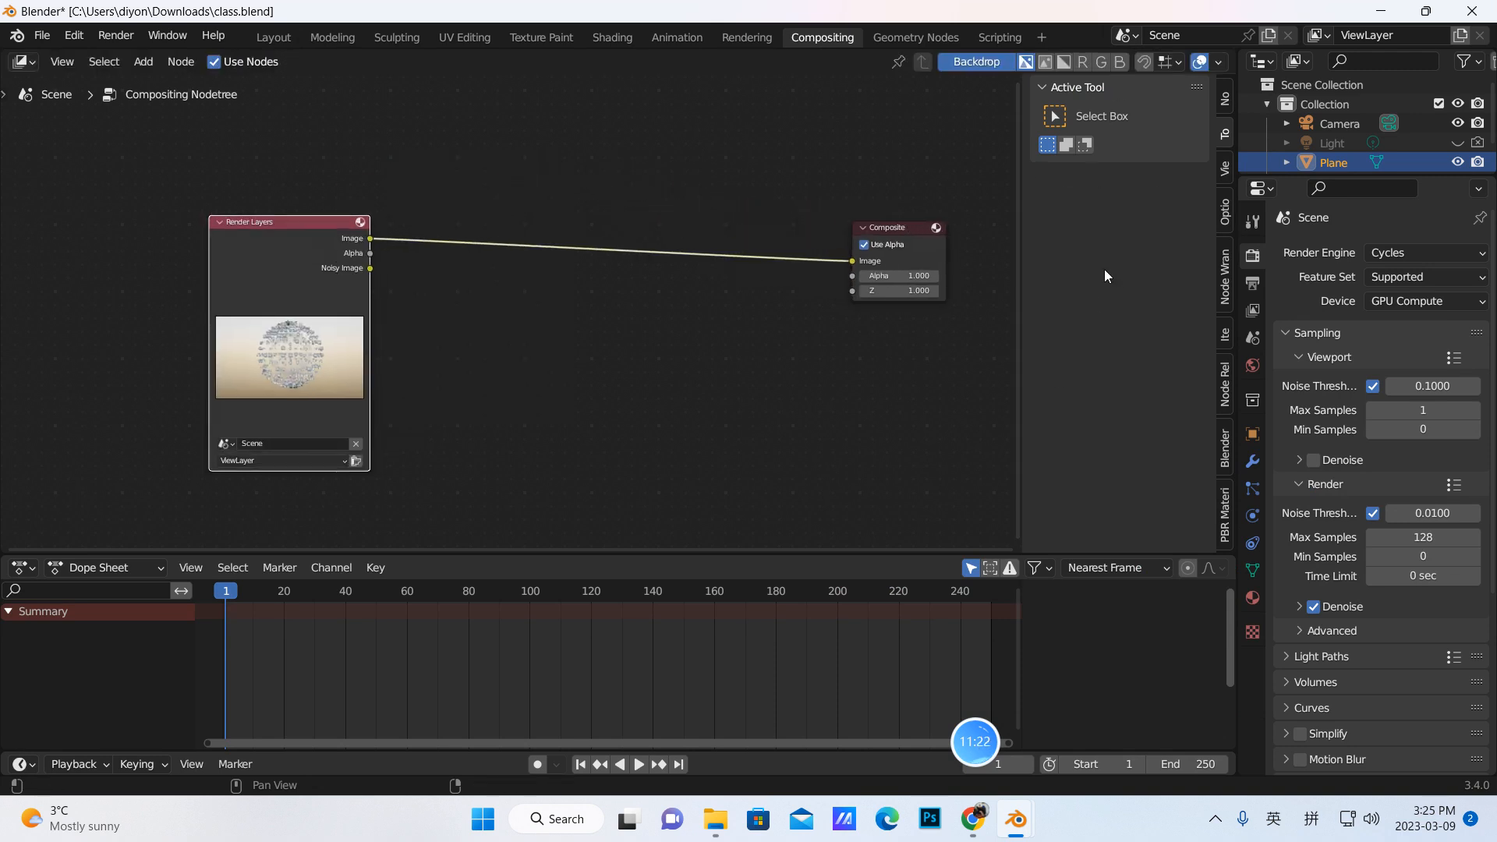
pyautogui.press('n')
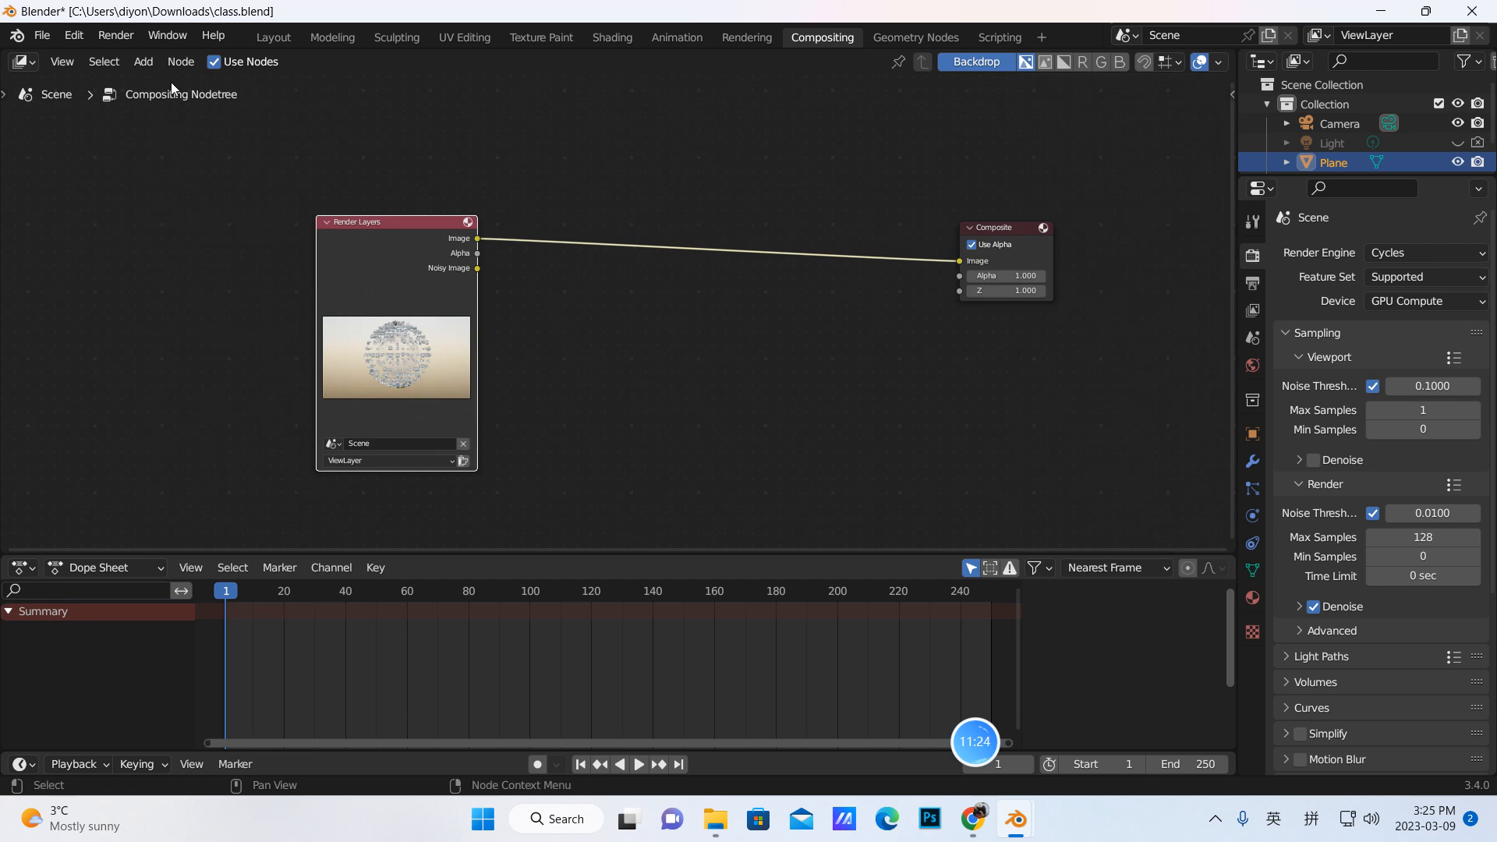
# Step: Add a Viewer node to the compositing node tree and place it directly below the Composite node
pyautogui.click(145, 64)
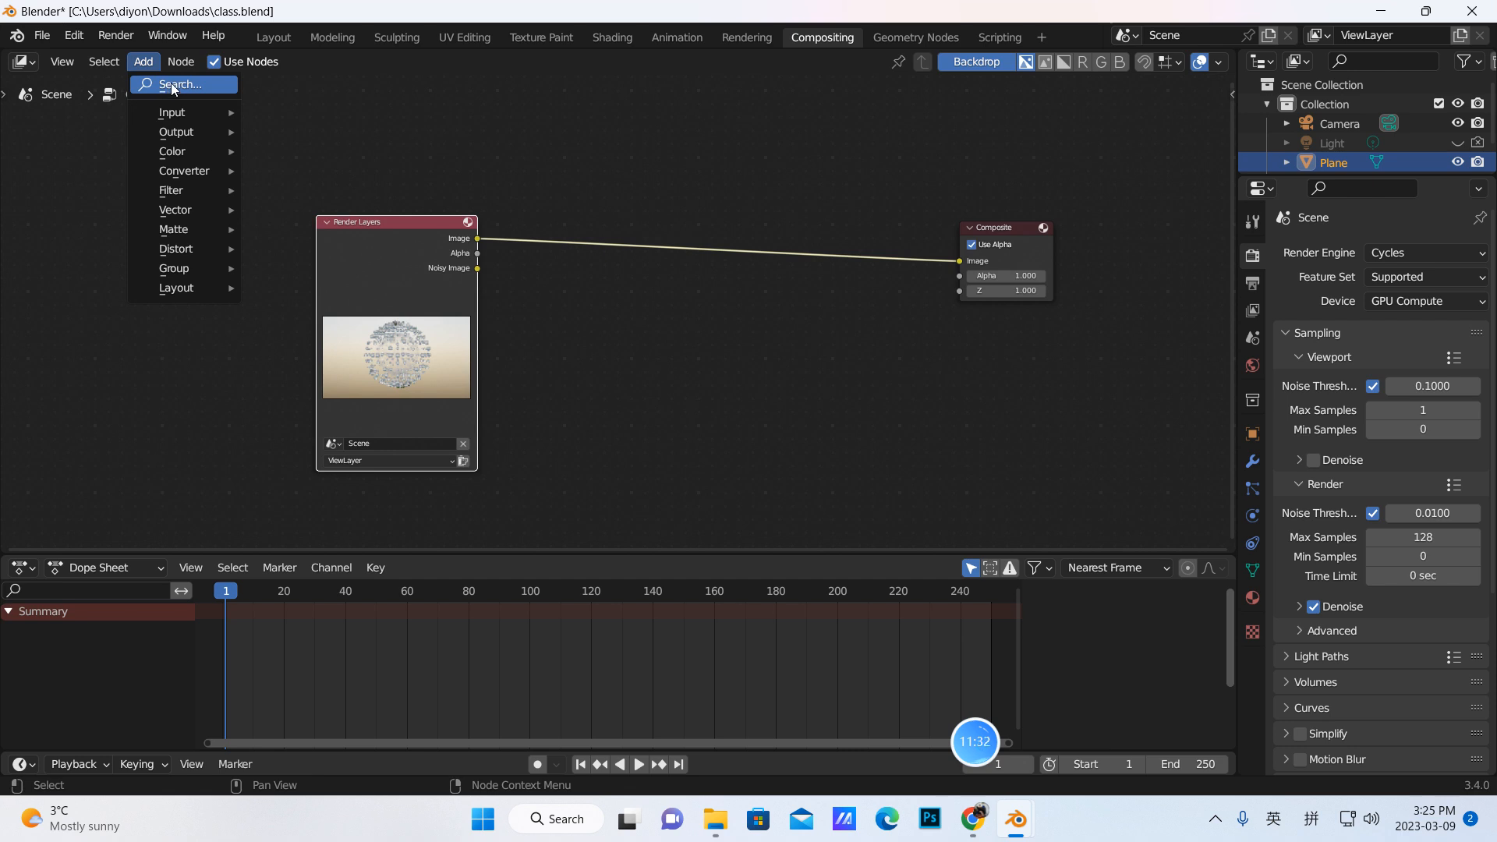
pyautogui.click(174, 87)
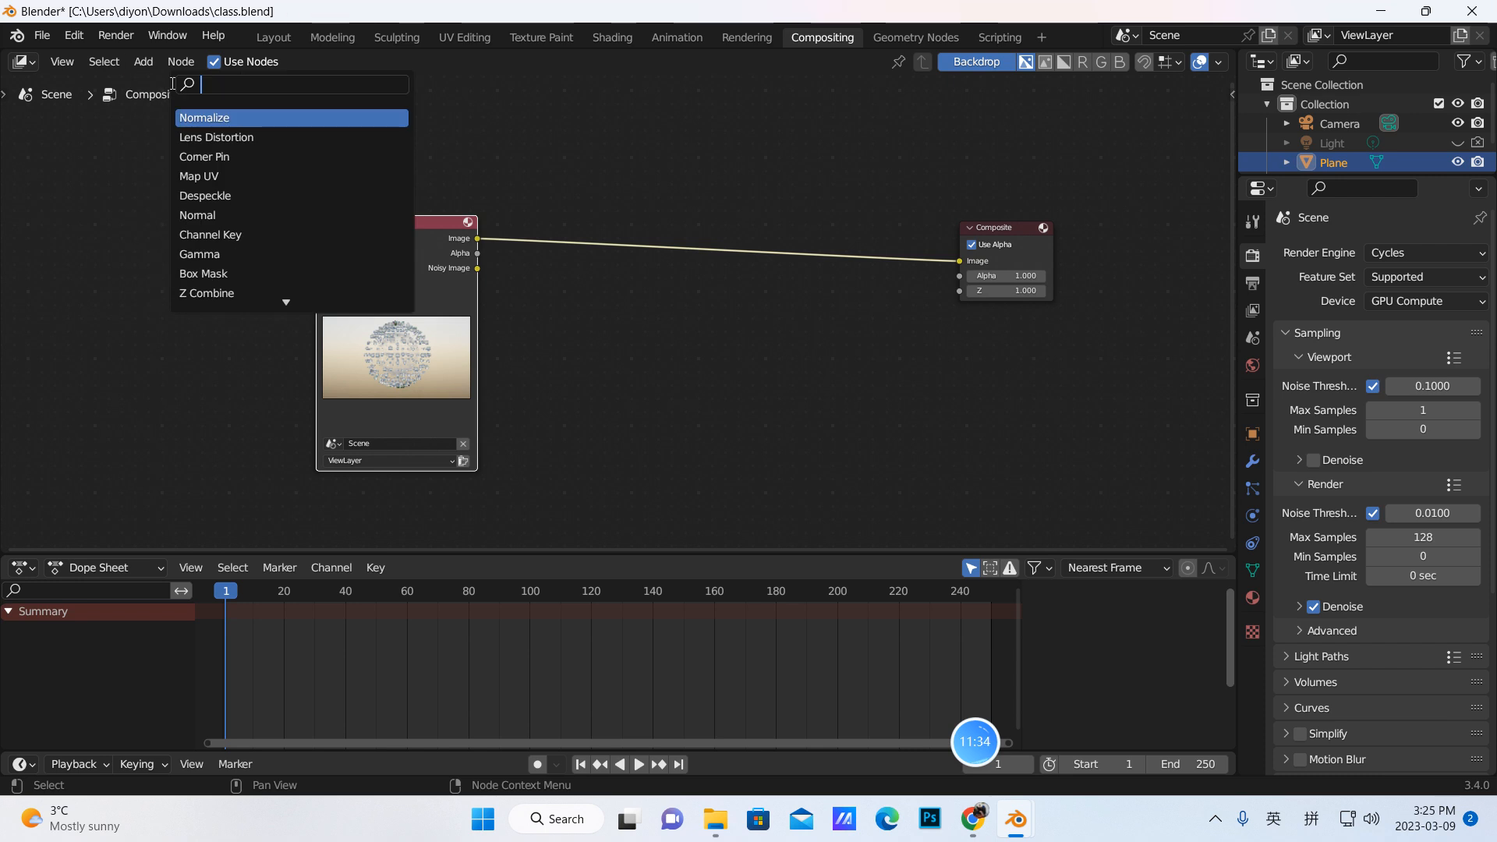
pyautogui.write('view')
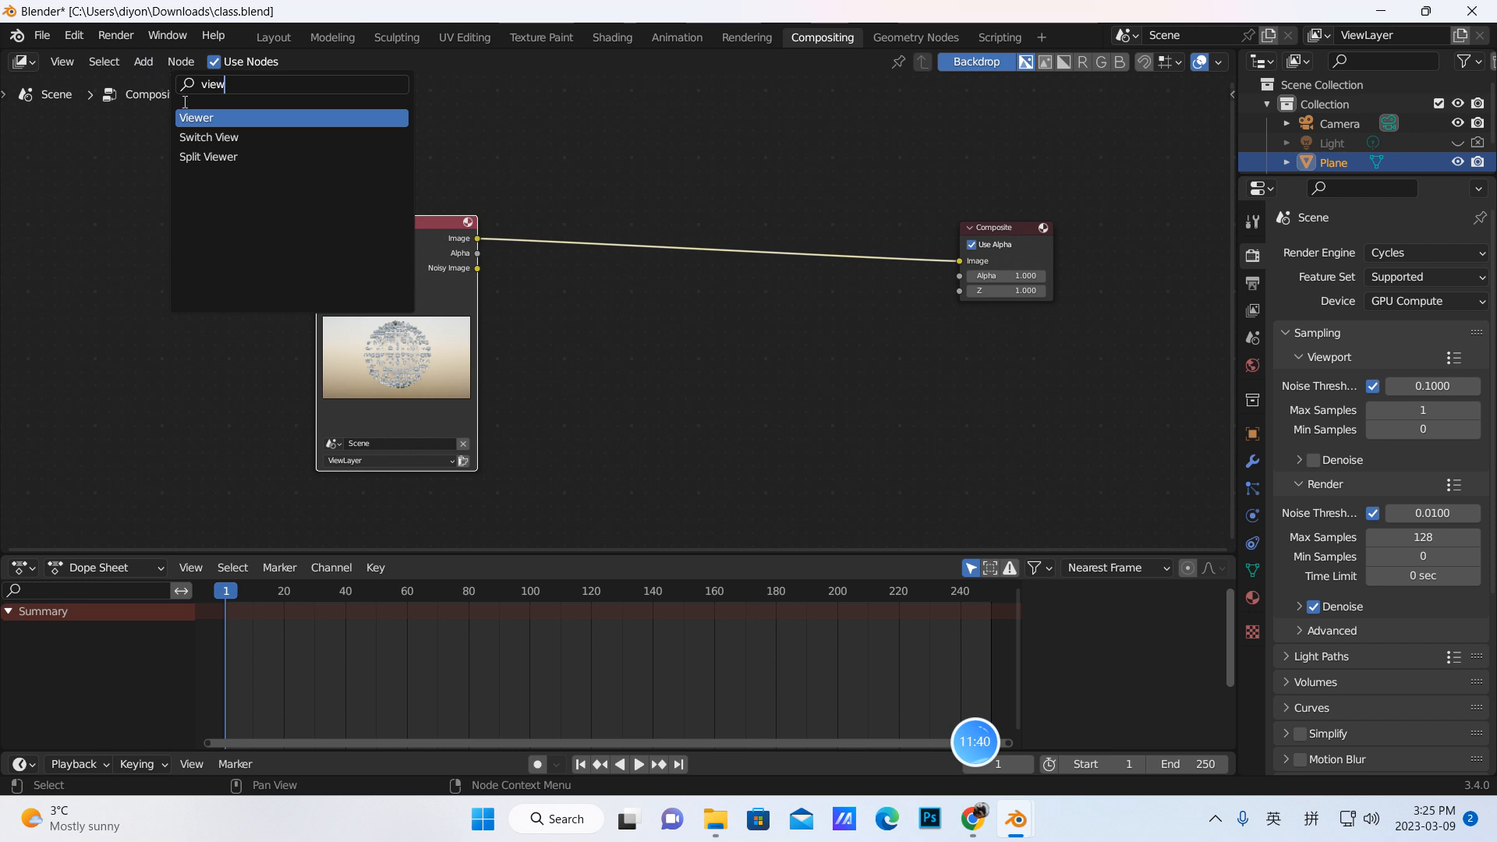
pyautogui.click(199, 116)
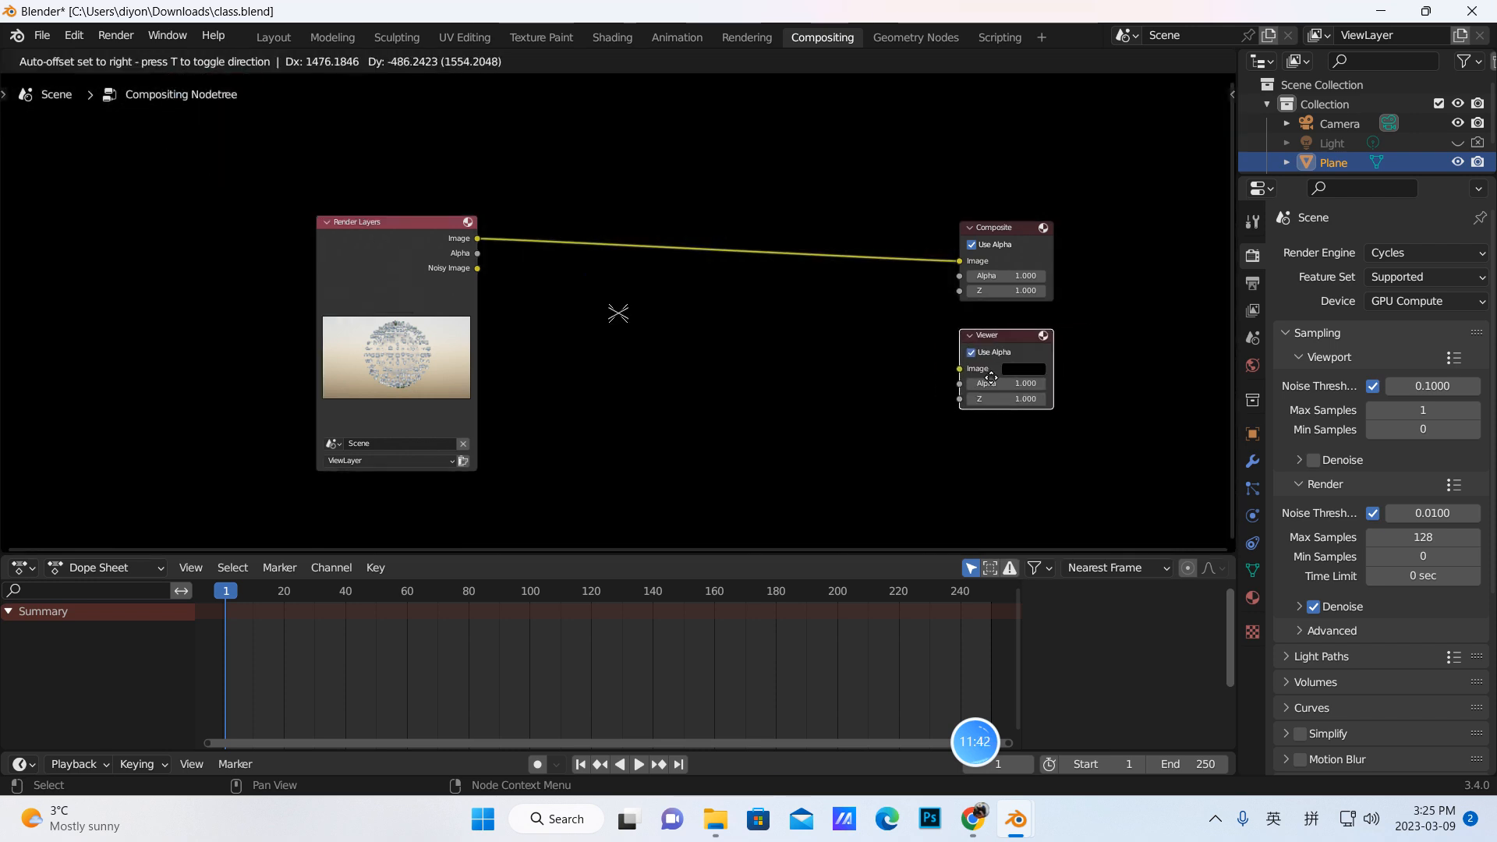
pyautogui.click(860, 308)
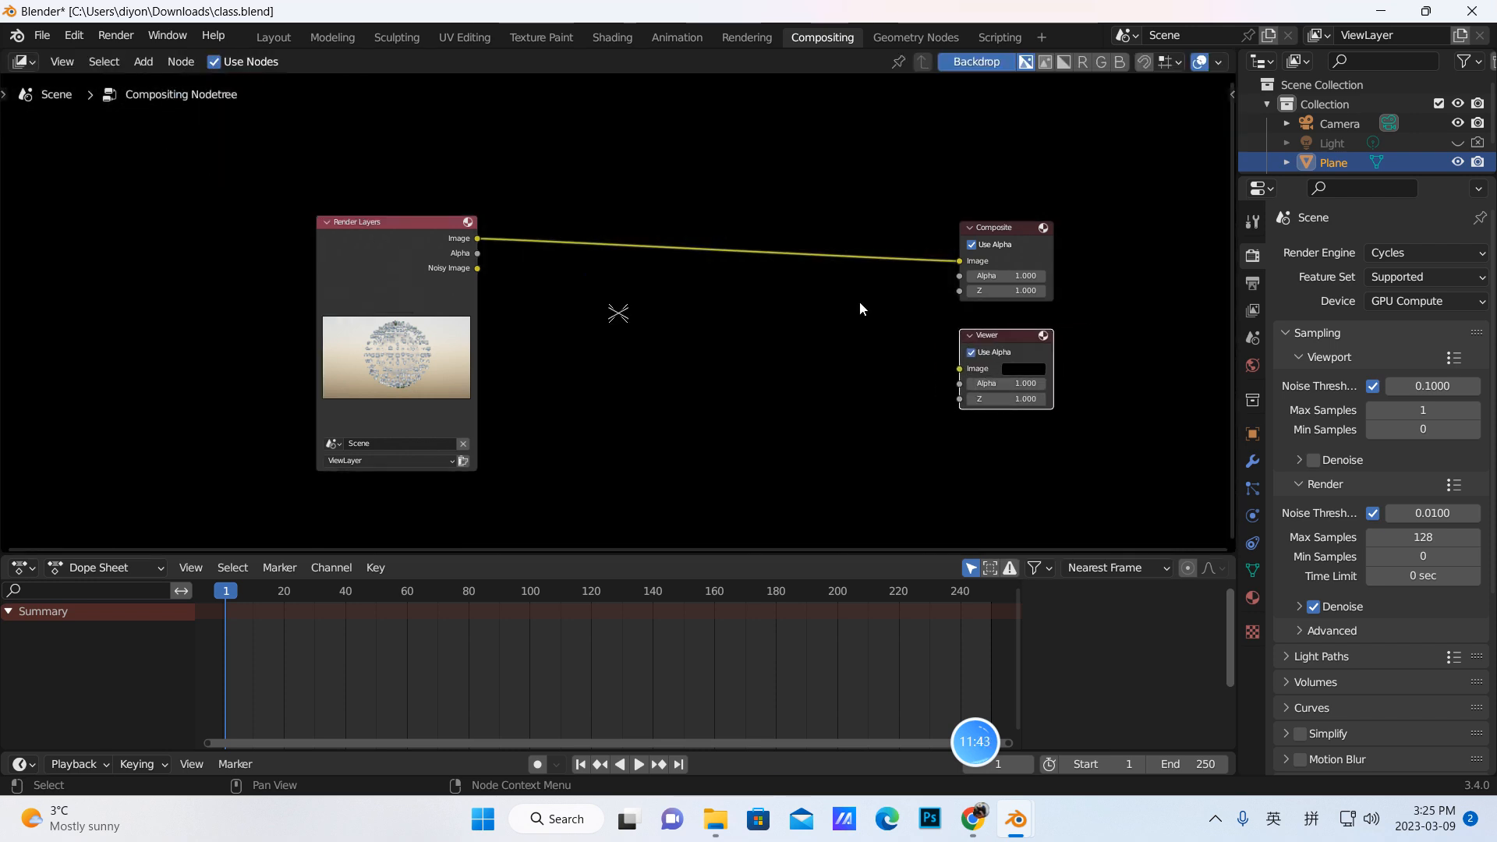
# Step: Add a Denoise node and insert it on the image link between the Render Layers and Composite nodes
pyautogui.click(143, 62)
pyautogui.click(157, 87)
pyautogui.write('denoi')
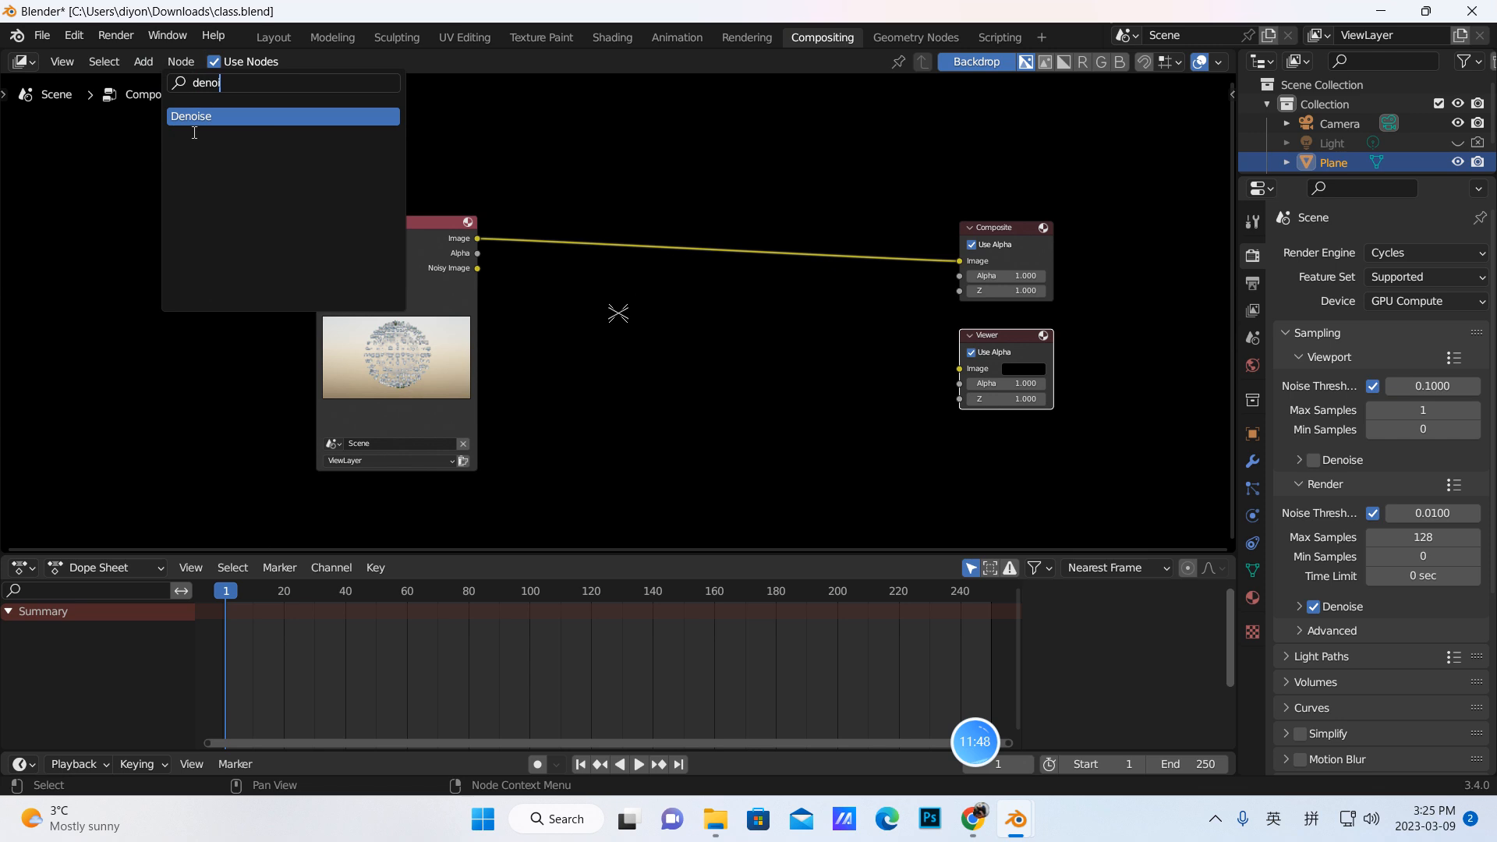
pyautogui.click(188, 115)
pyautogui.click(494, 215)
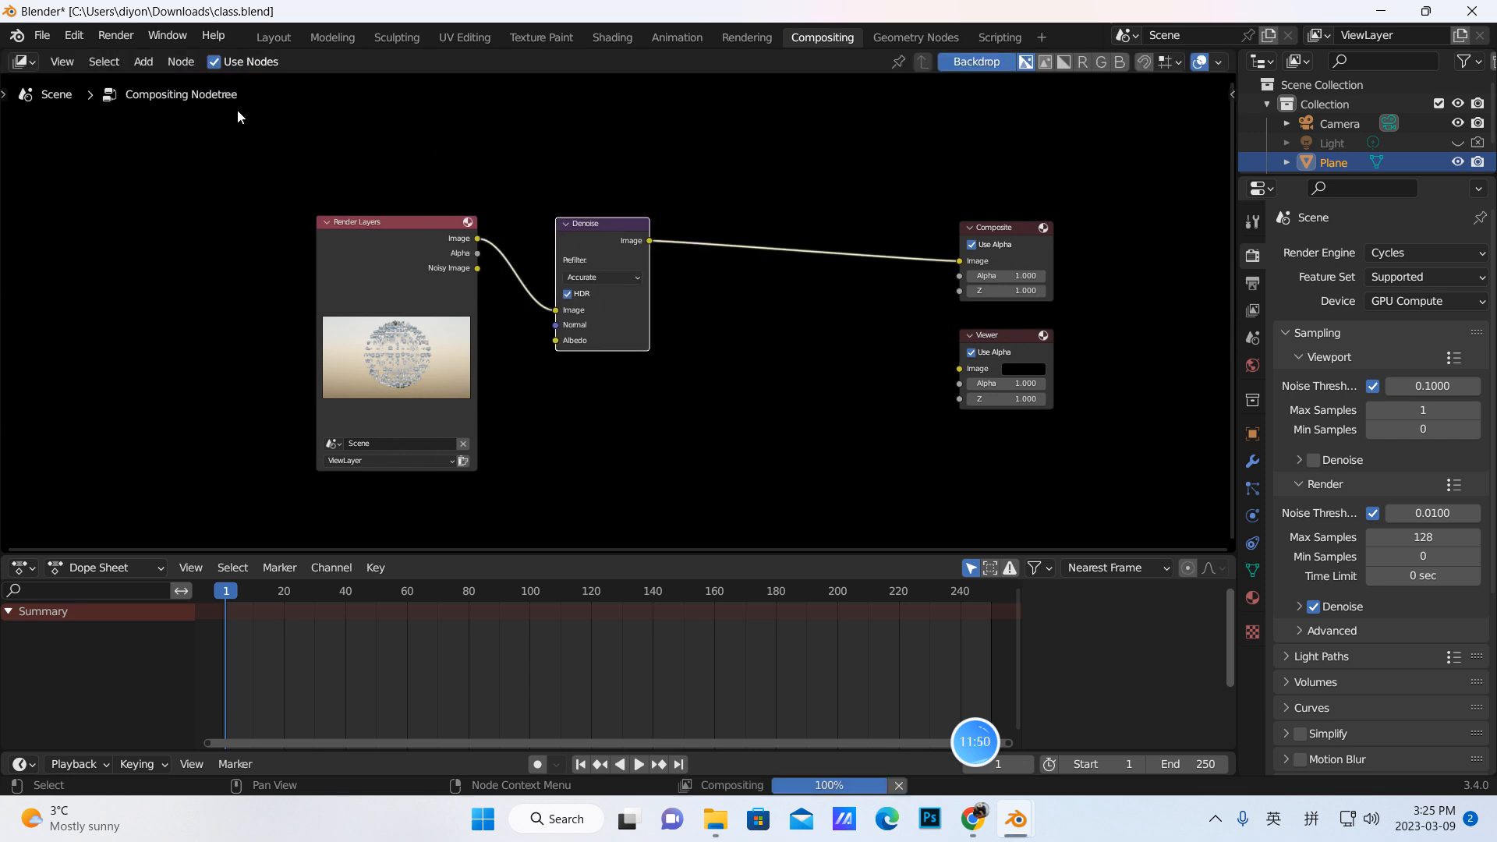
# Step: Add a Glare node and insert it on the image link between the Denoise and Composite nodes
pyautogui.click(138, 67)
pyautogui.click(149, 87)
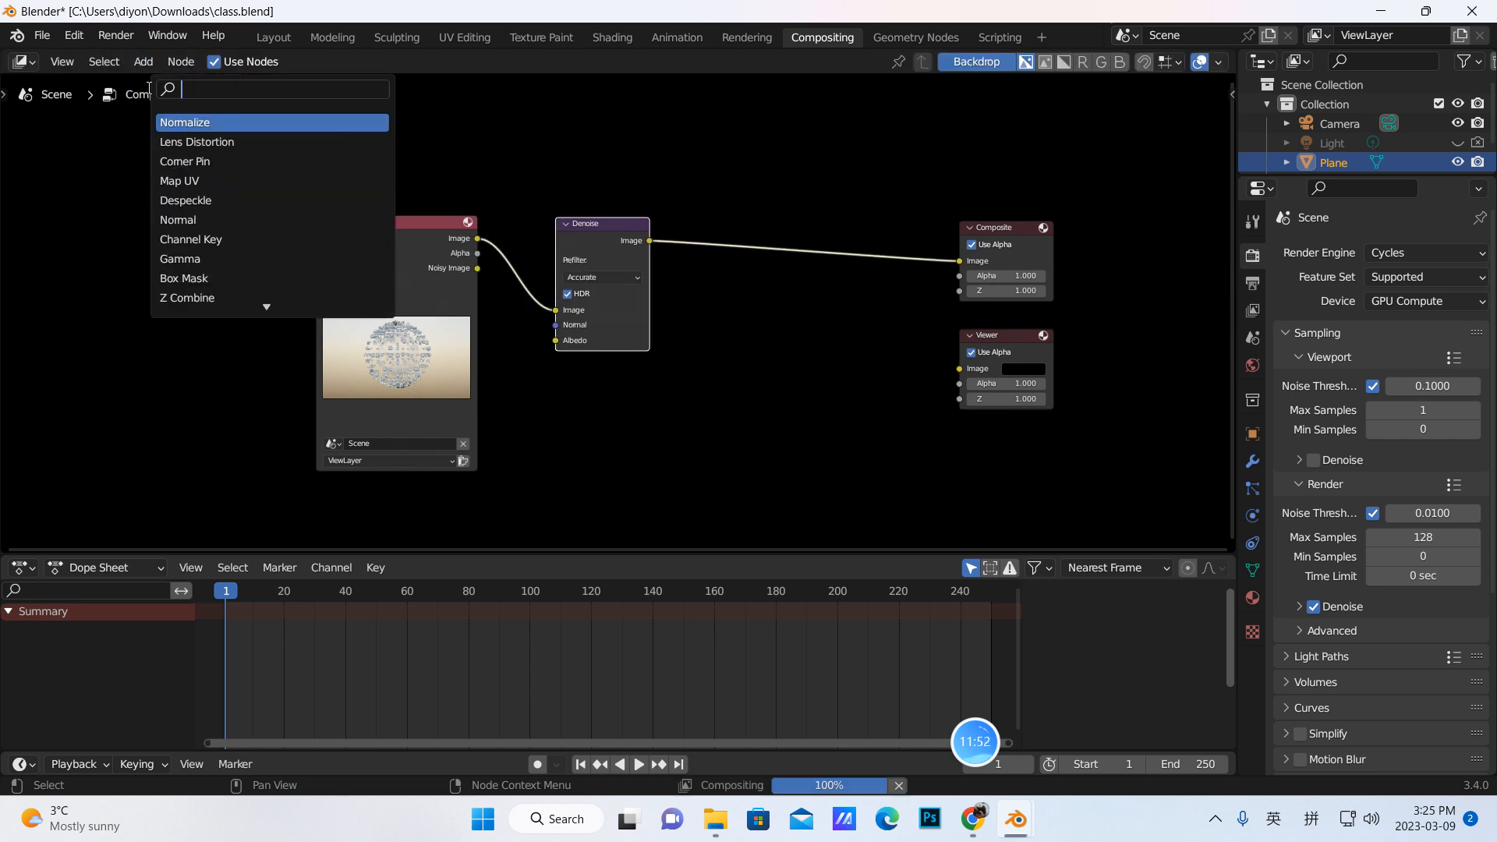
pyautogui.write('glare')
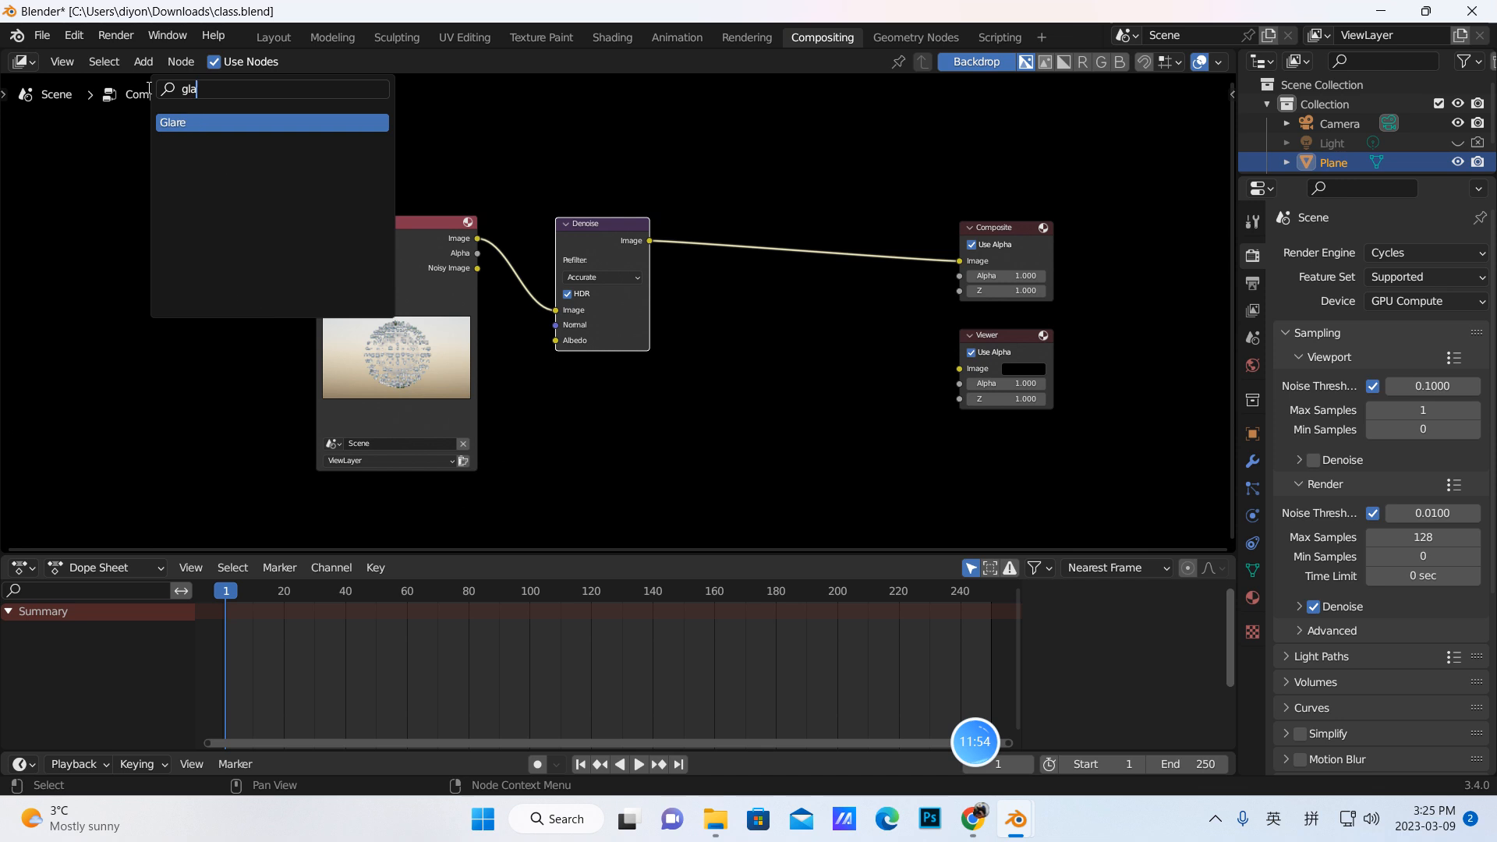
pyautogui.click(180, 121)
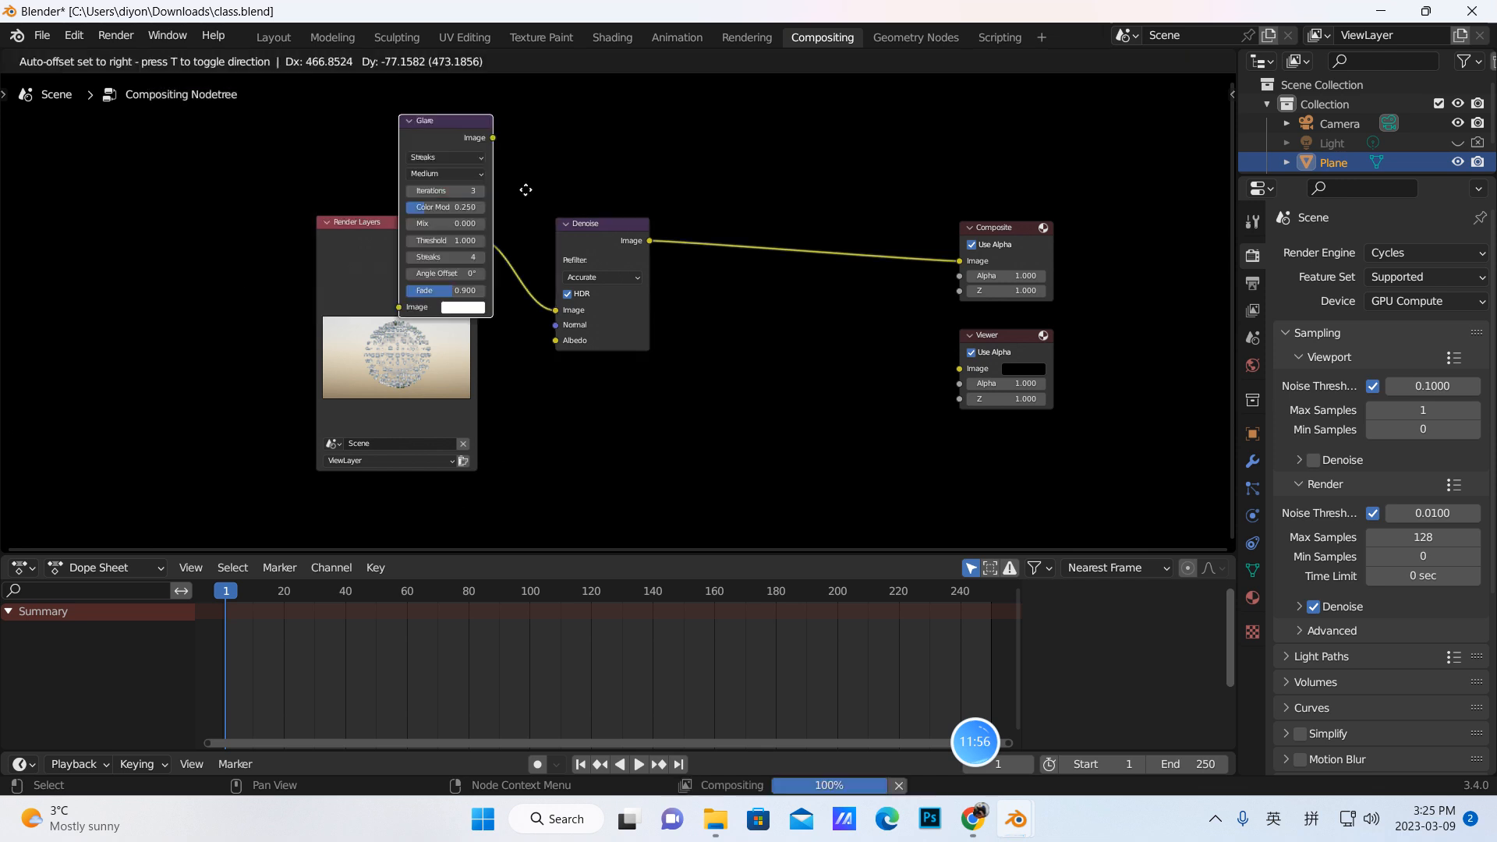
pyautogui.click(819, 238)
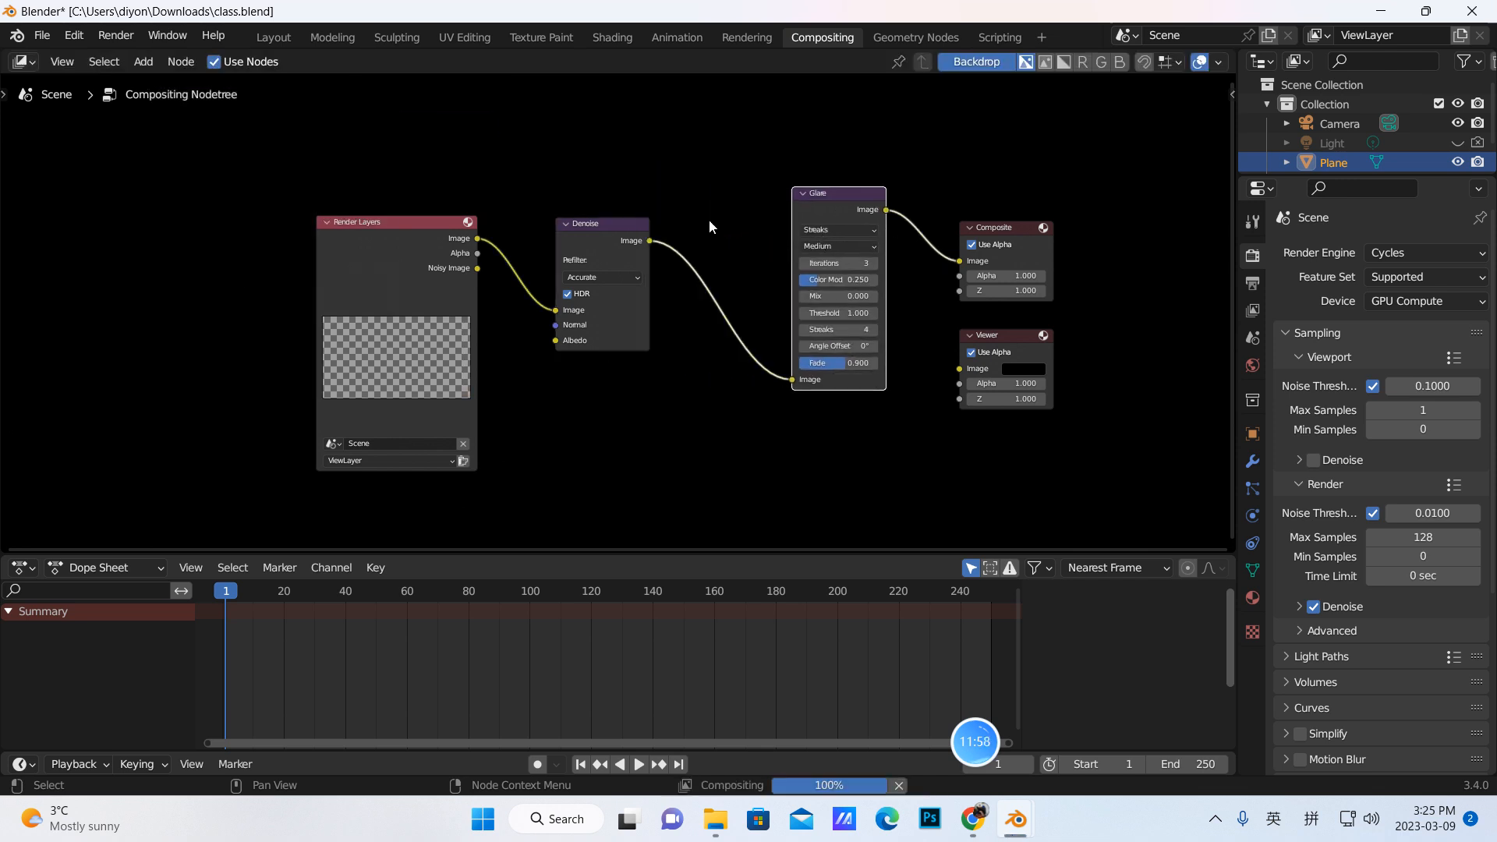
# Step: Change the Dope Sheet area to an Image Editor displaying the Render Result, and enlarge that area to see the image
pyautogui.click(33, 571)
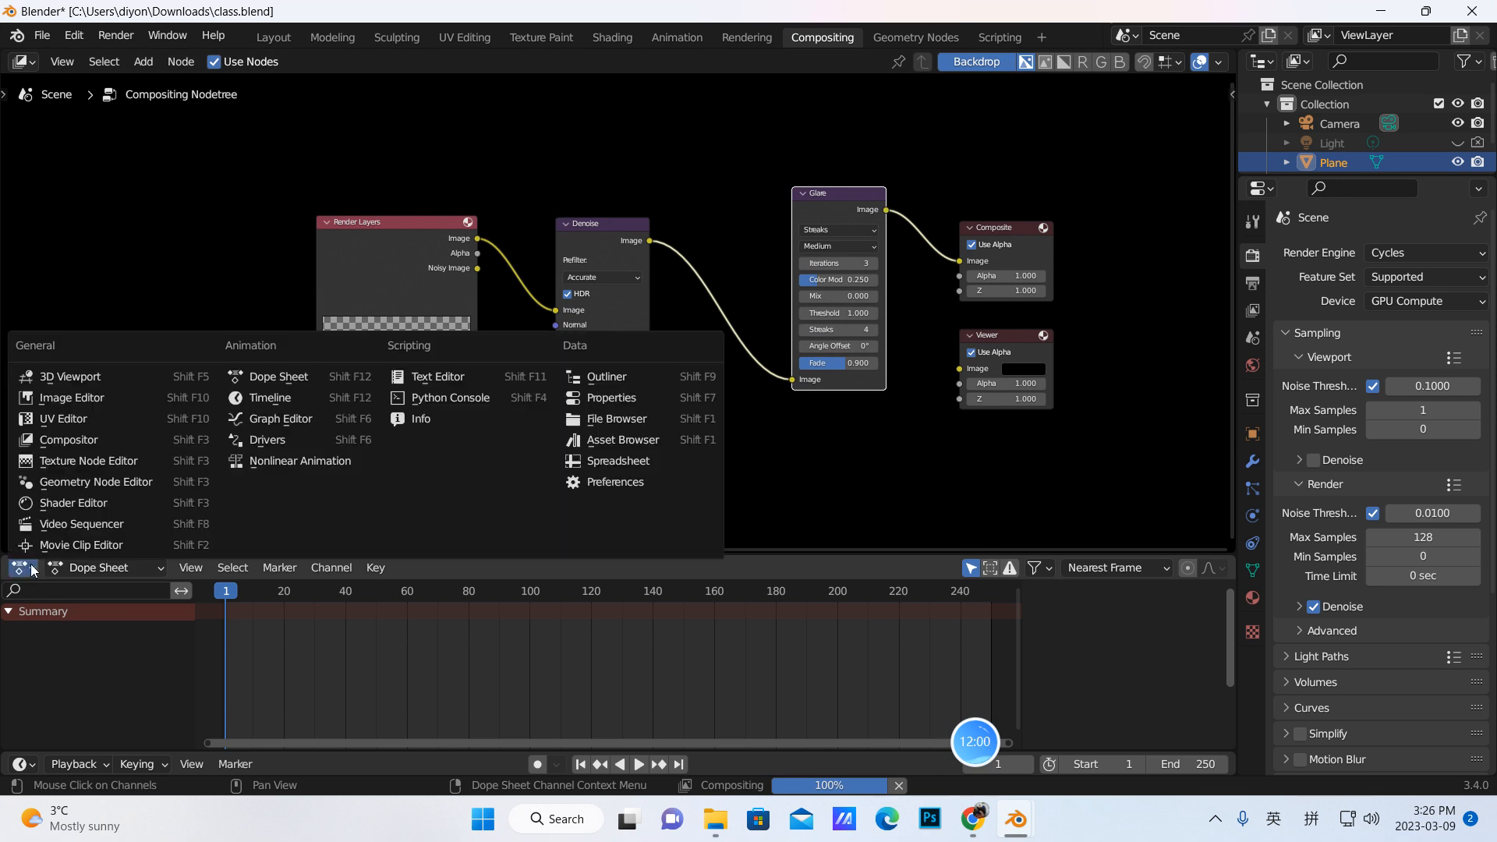
pyautogui.click(65, 399)
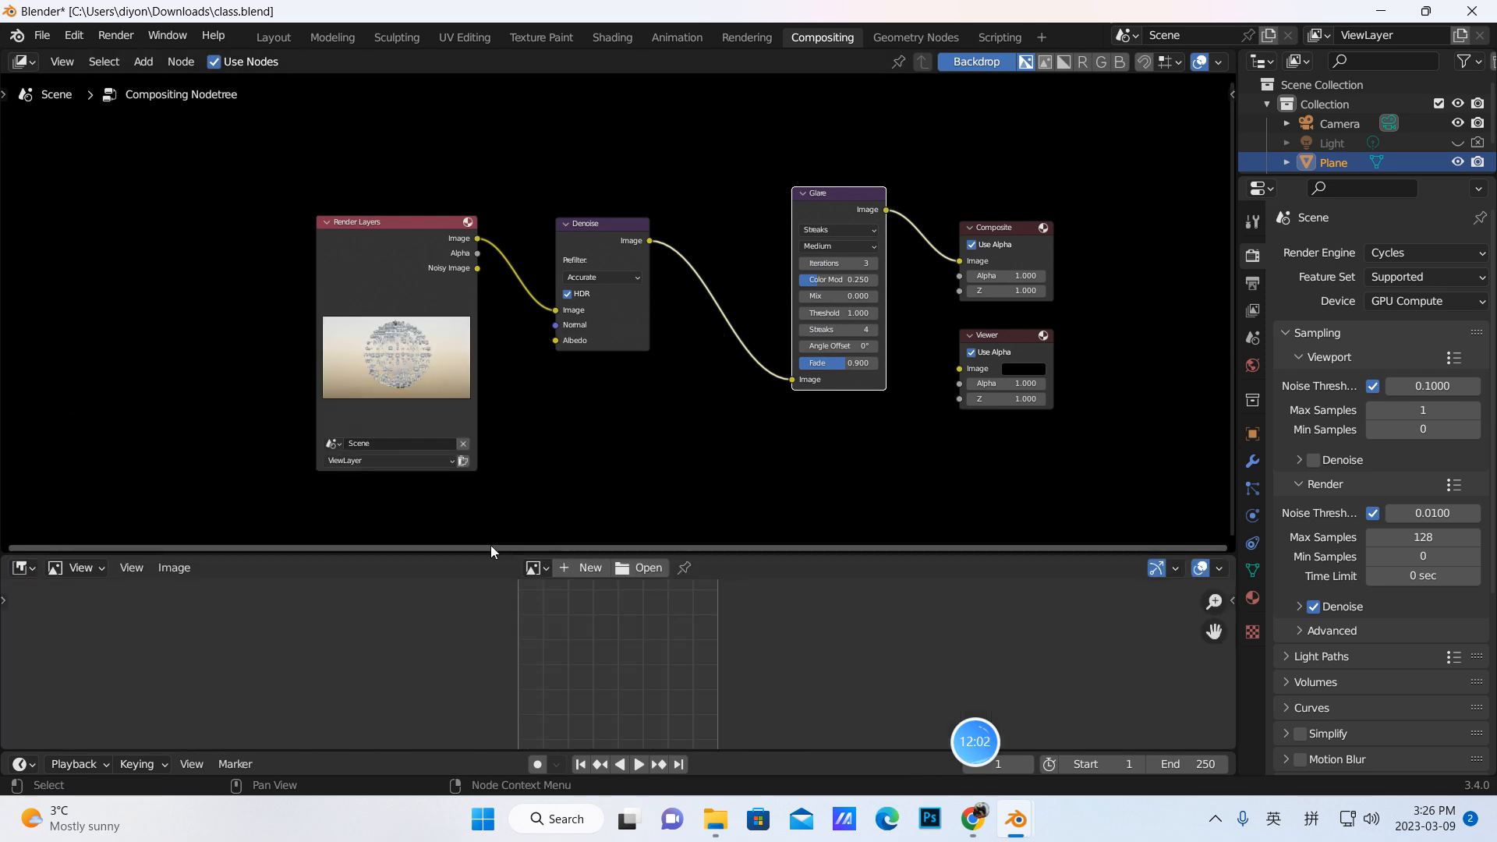
pyautogui.click(535, 568)
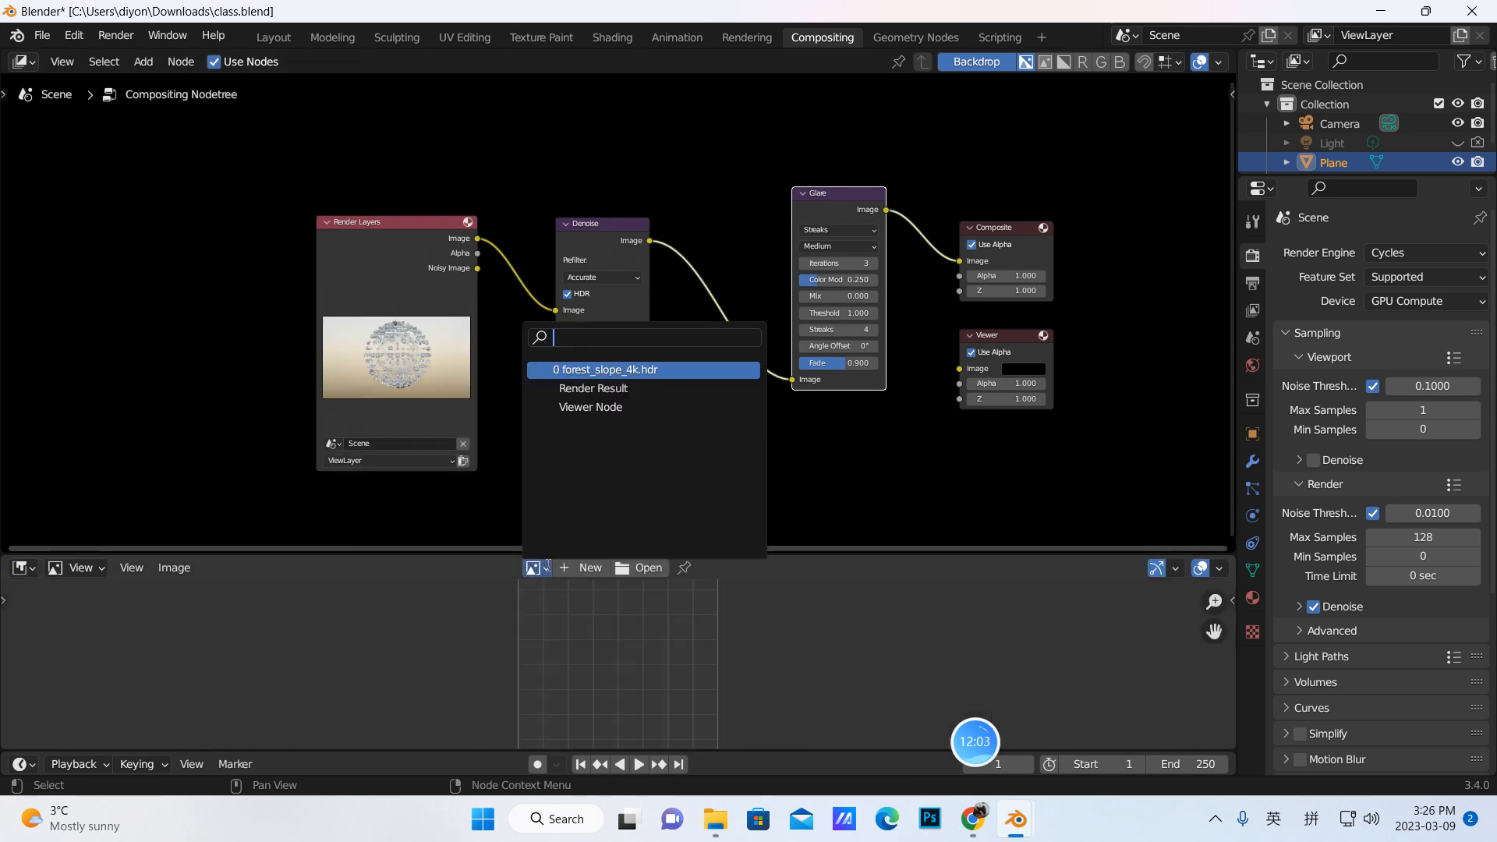
pyautogui.click(562, 388)
pyautogui.moveTo(424, 549); pyautogui.dragTo(464, 398)
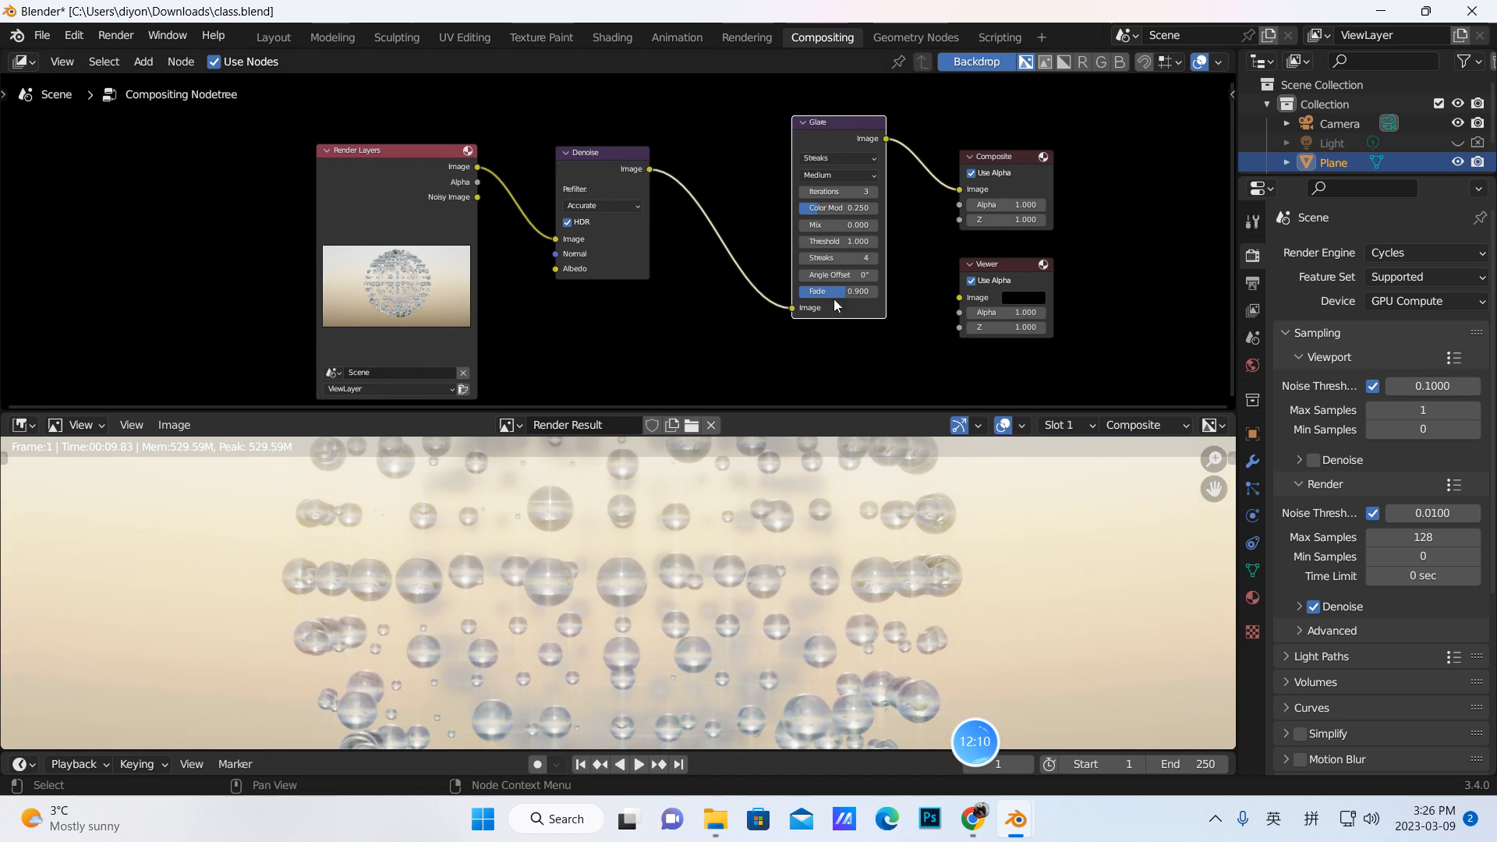
pyautogui.scroll(-2, 696, 571)
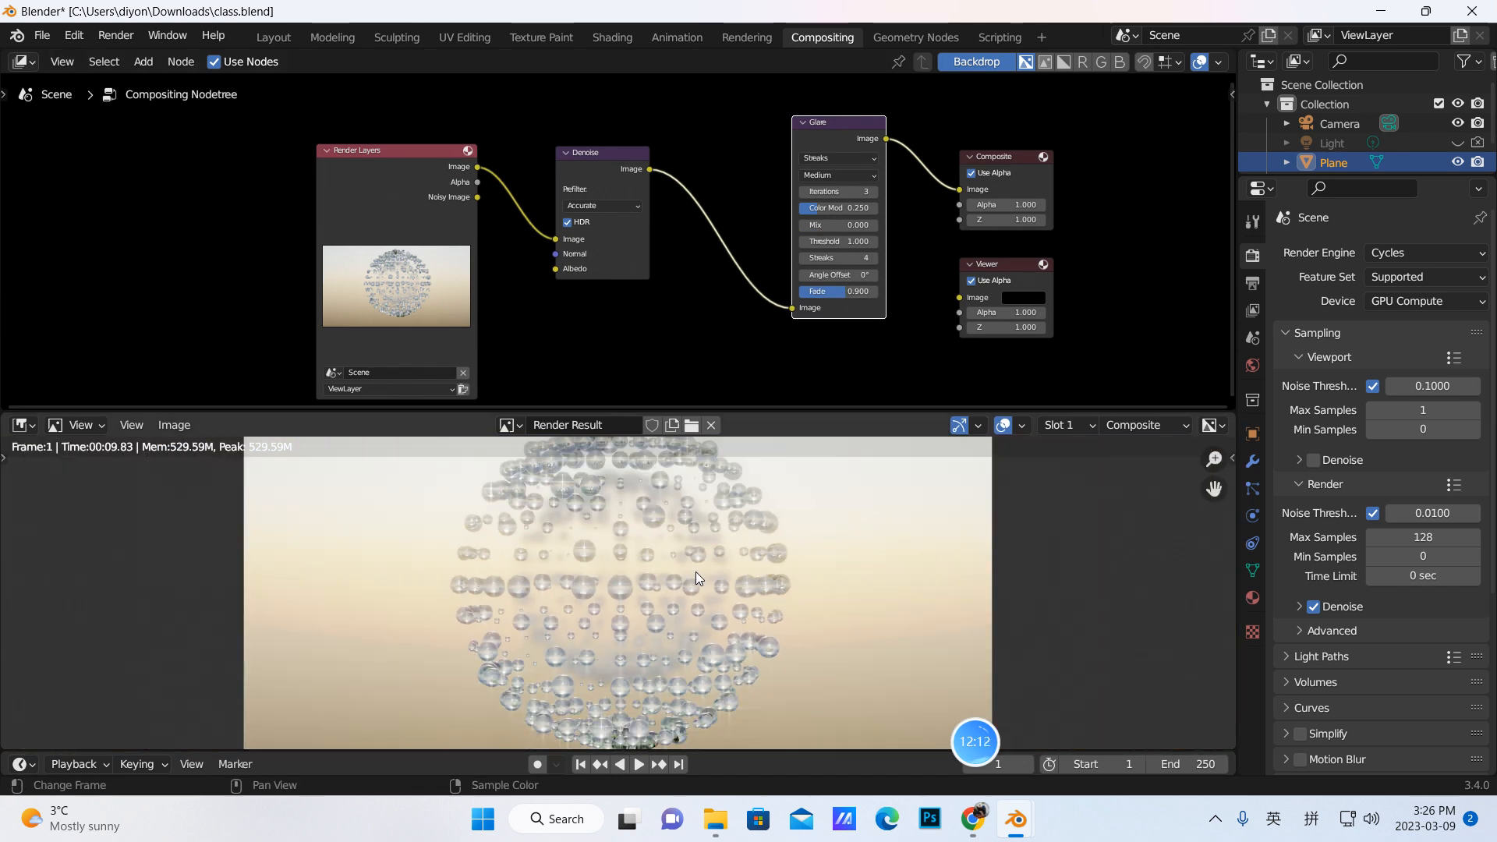
pyautogui.scroll(2, 694, 563)
pyautogui.scroll(-2, 695, 563)
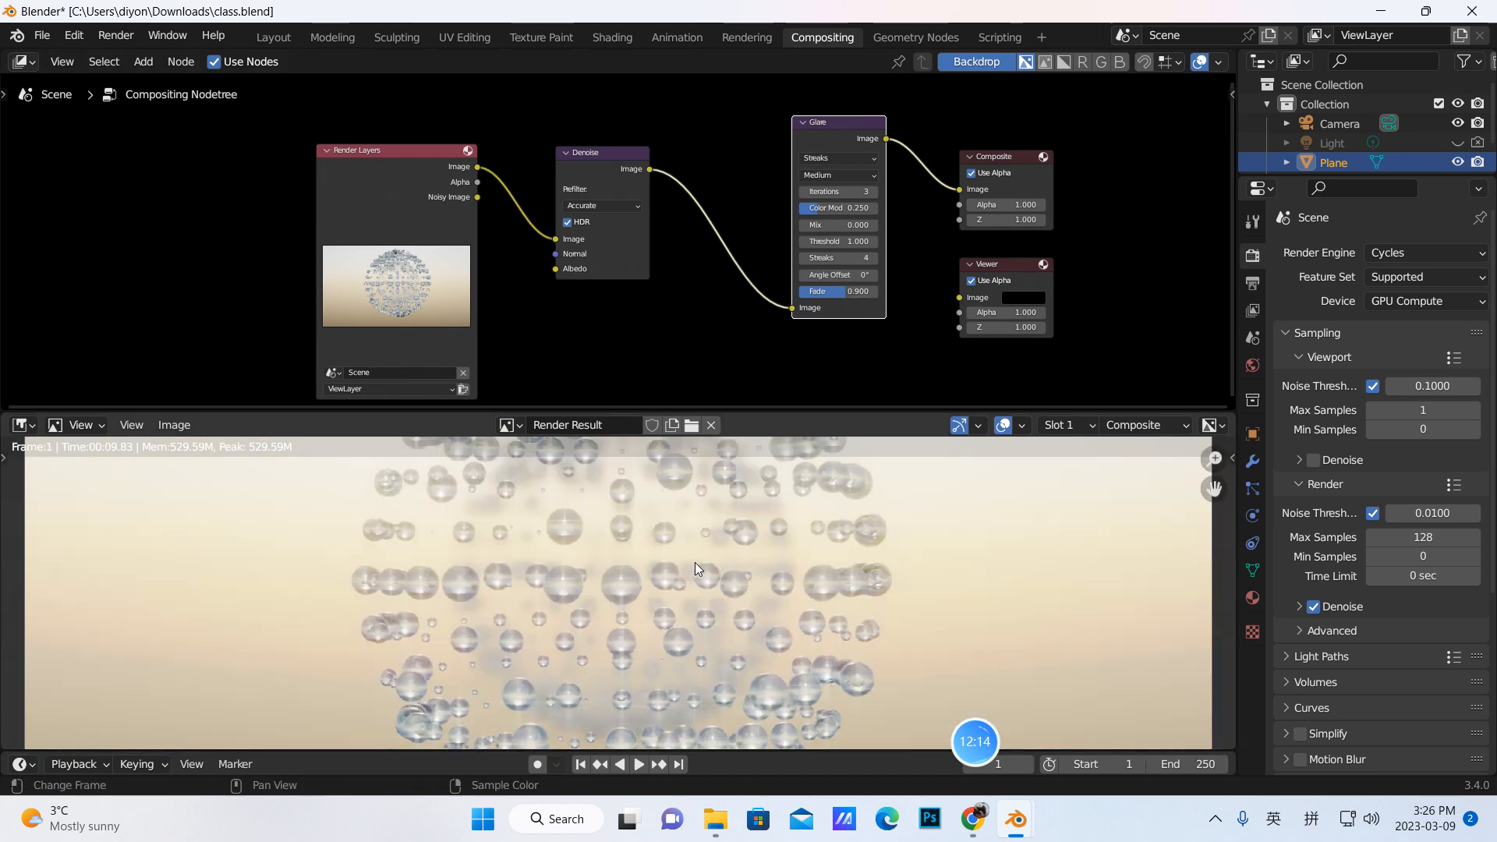
pyautogui.scroll(1, 694, 560)
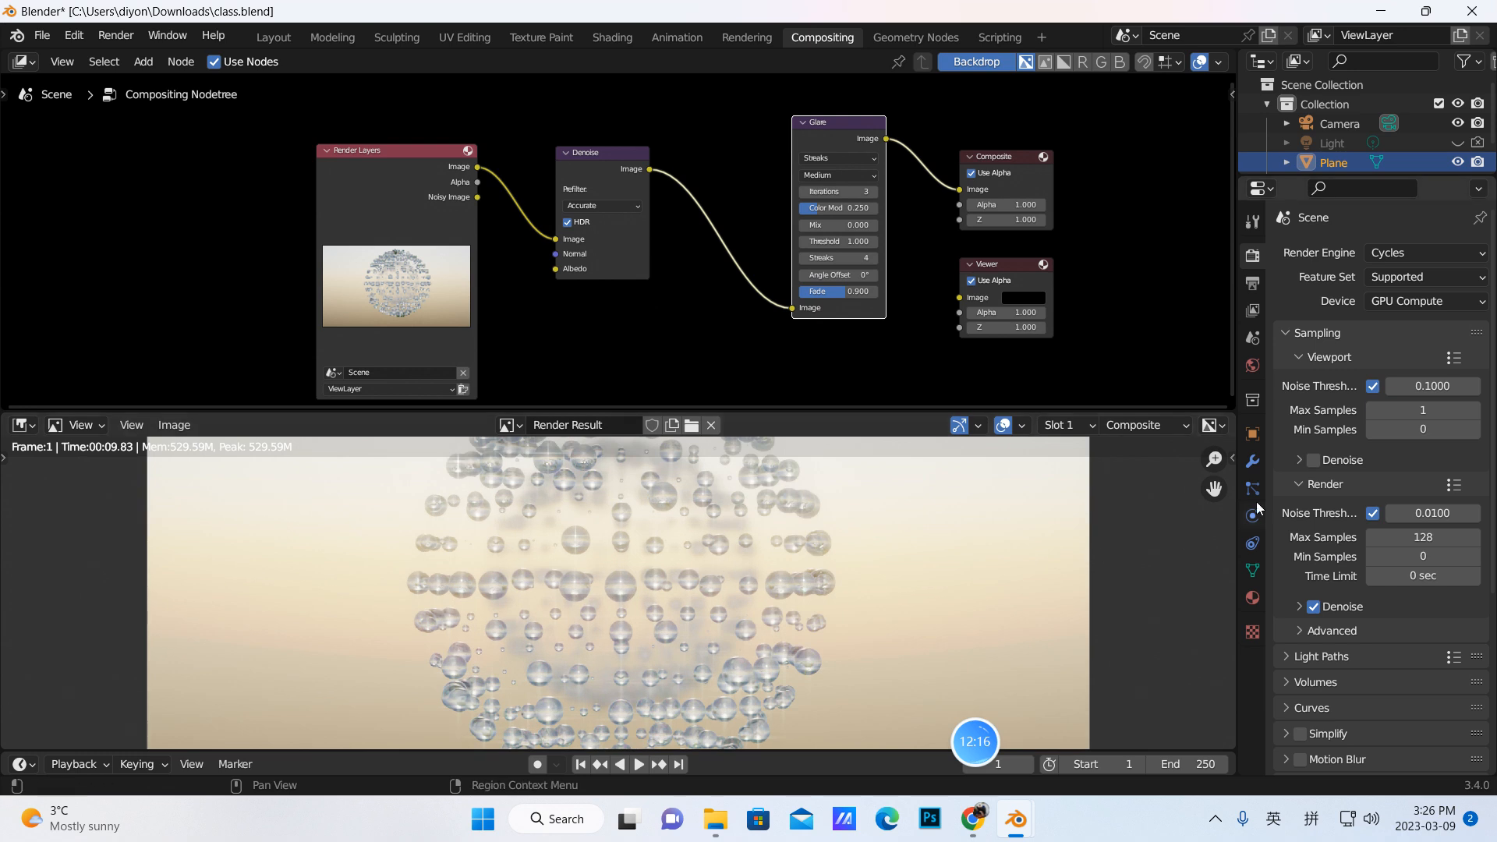
# Step: Set the world background strength to 0.1 and the Glare node's Fade to 0.763, and shift the Render Layers node aside
pyautogui.click(1252, 365)
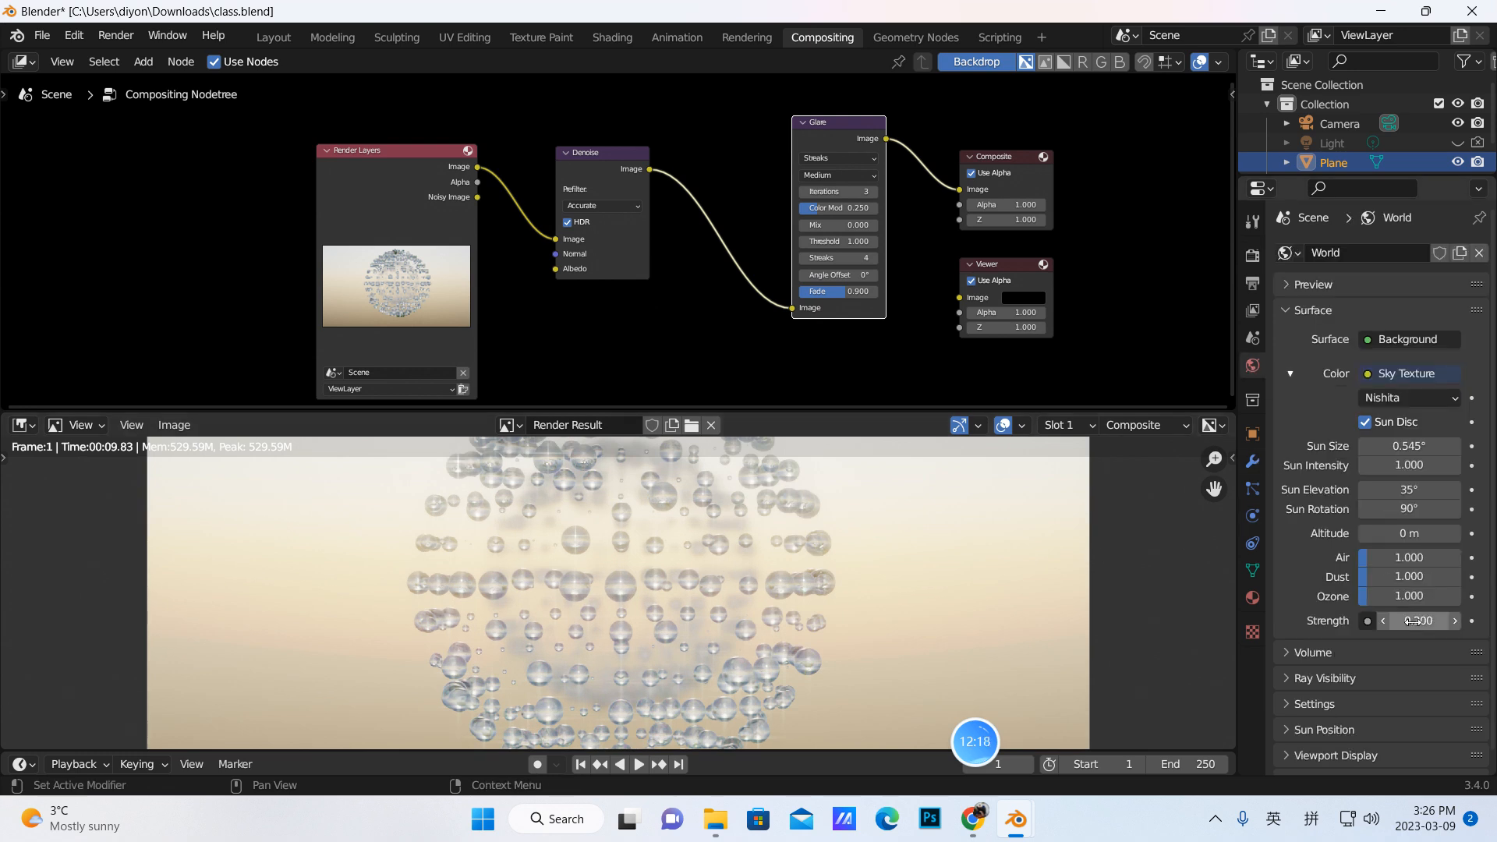
pyautogui.click(1382, 623)
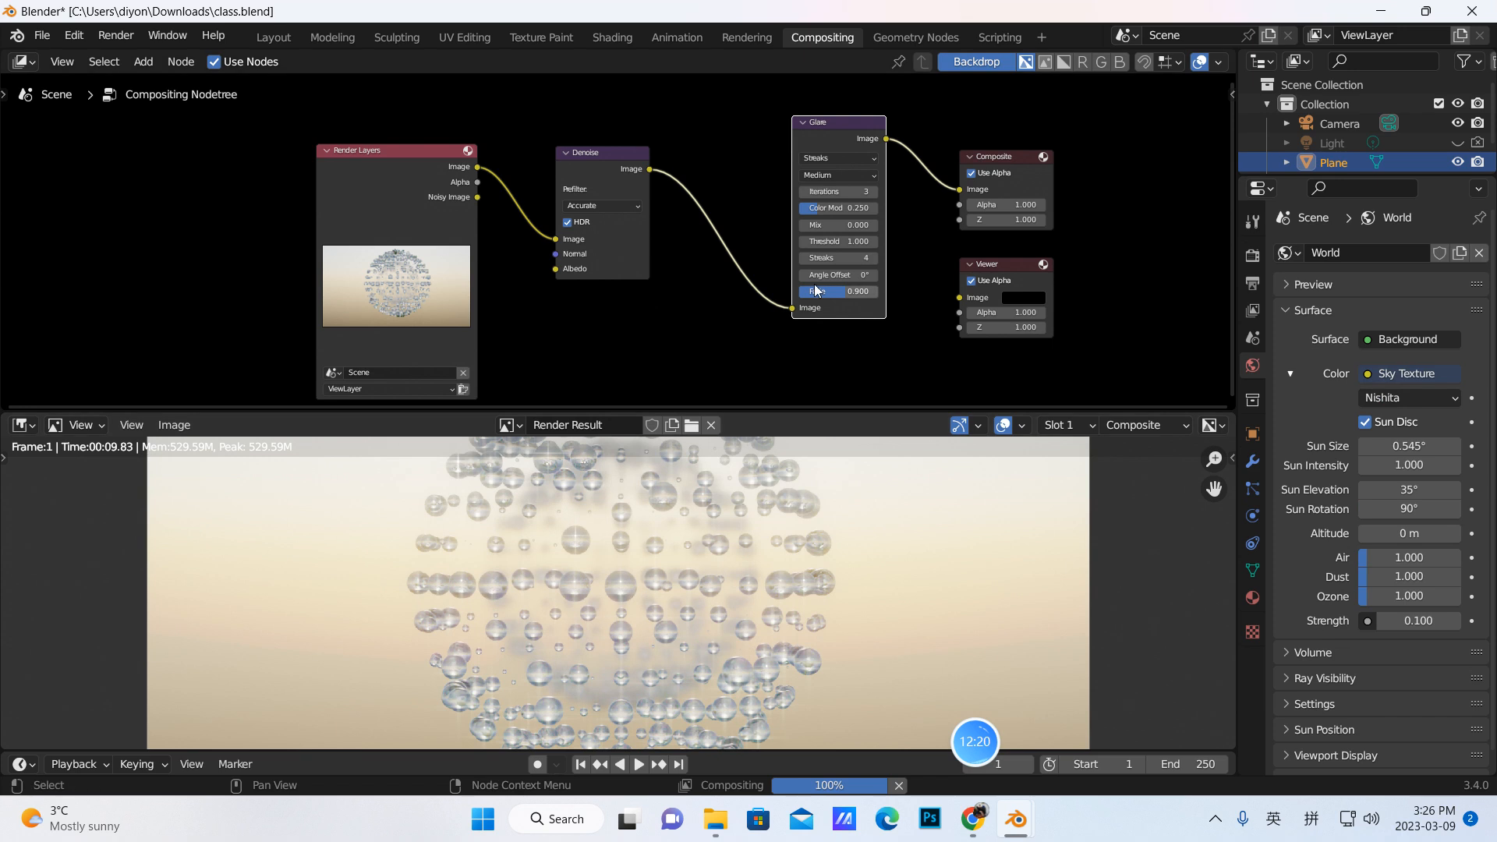
pyautogui.moveTo(847, 293); pyautogui.dragTo(798, 294)
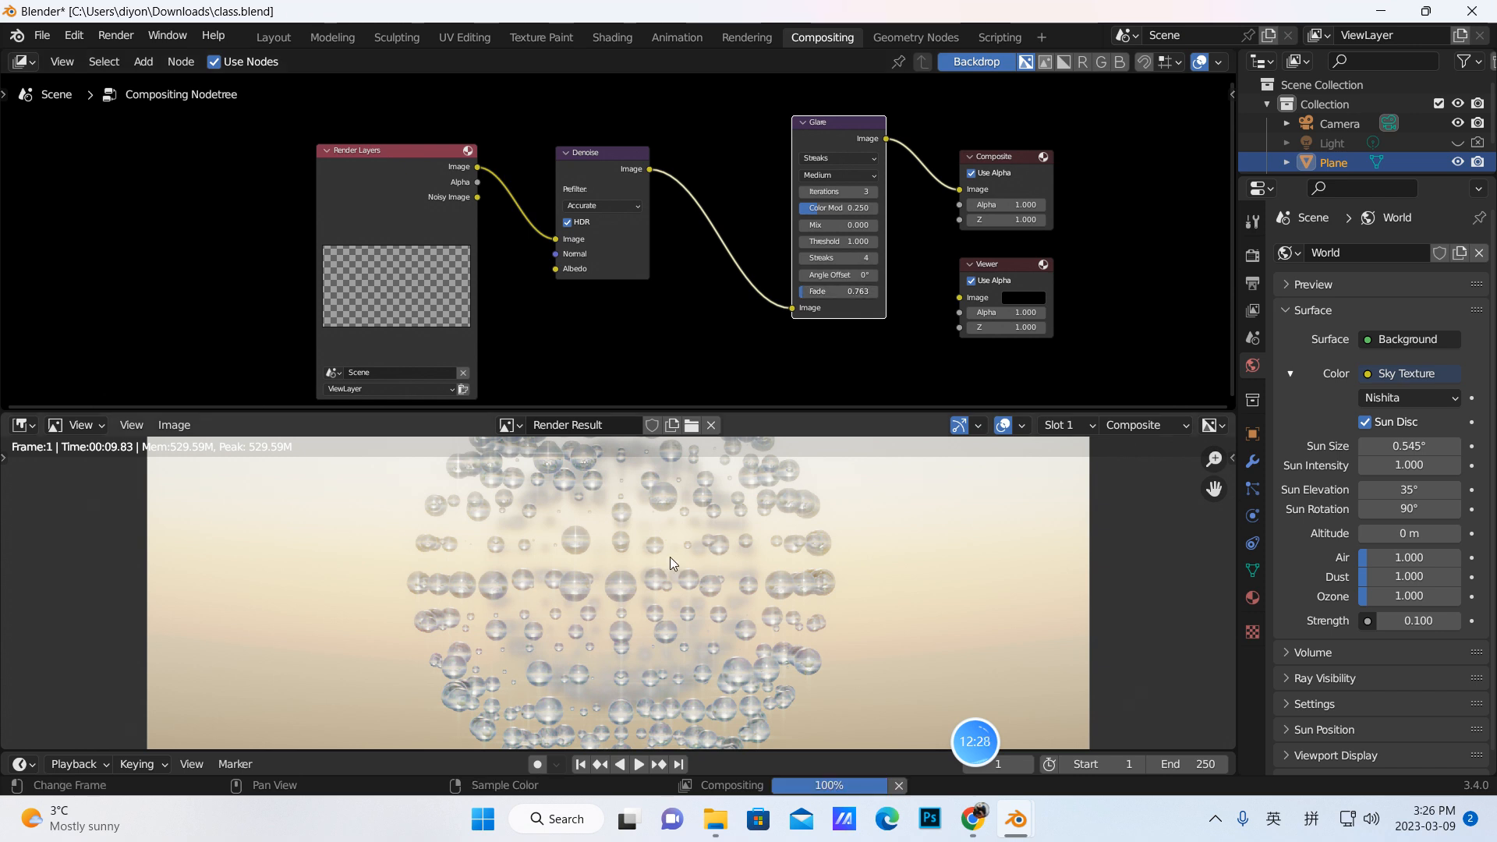
pyautogui.moveTo(403, 165); pyautogui.dragTo(376, 131)
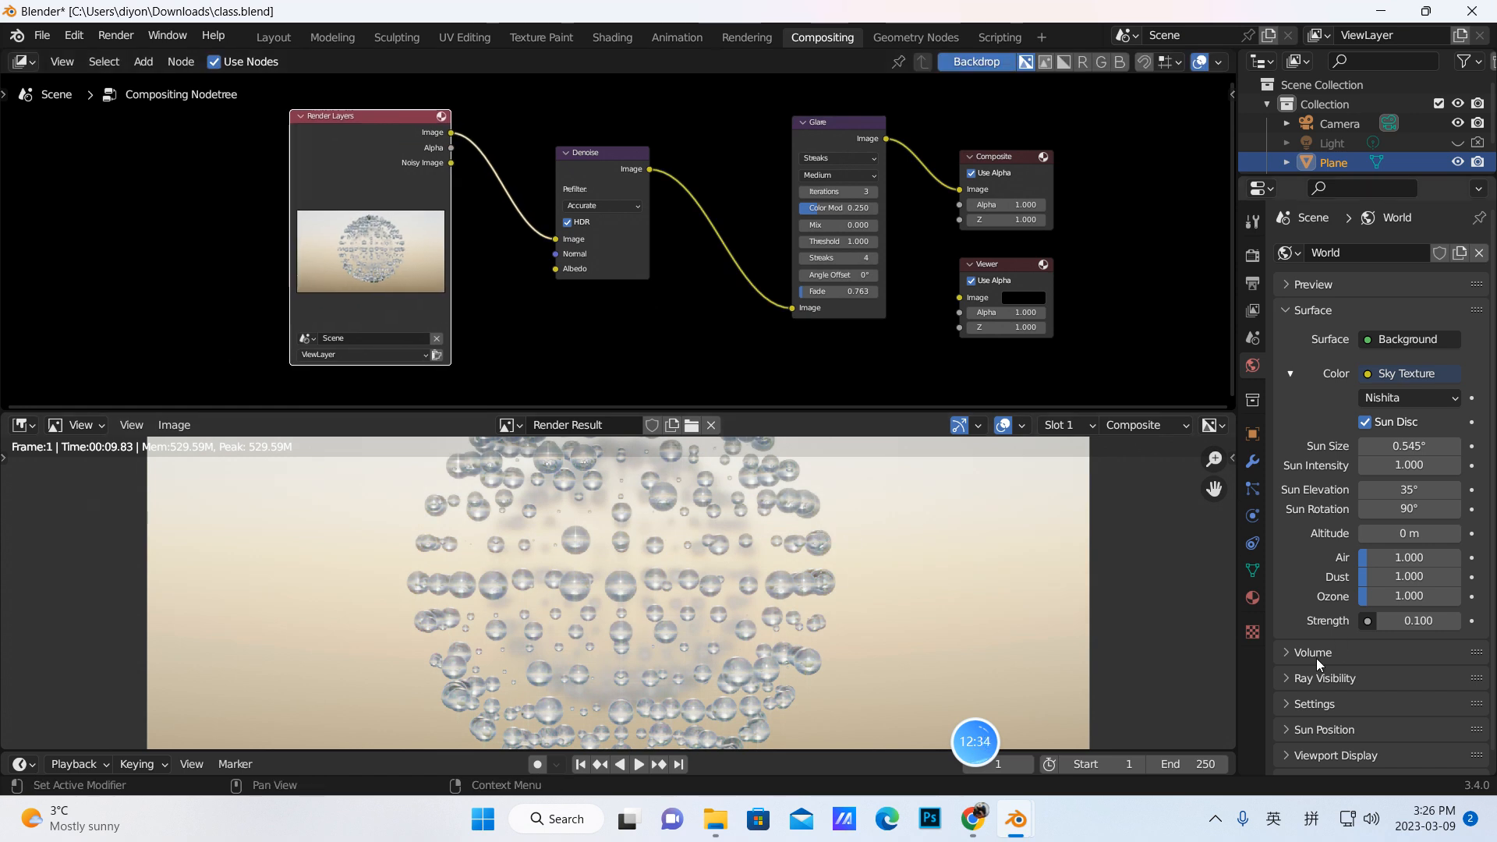
# Step: Set the roughness of the plane's material to 0.147
pyautogui.click(1254, 598)
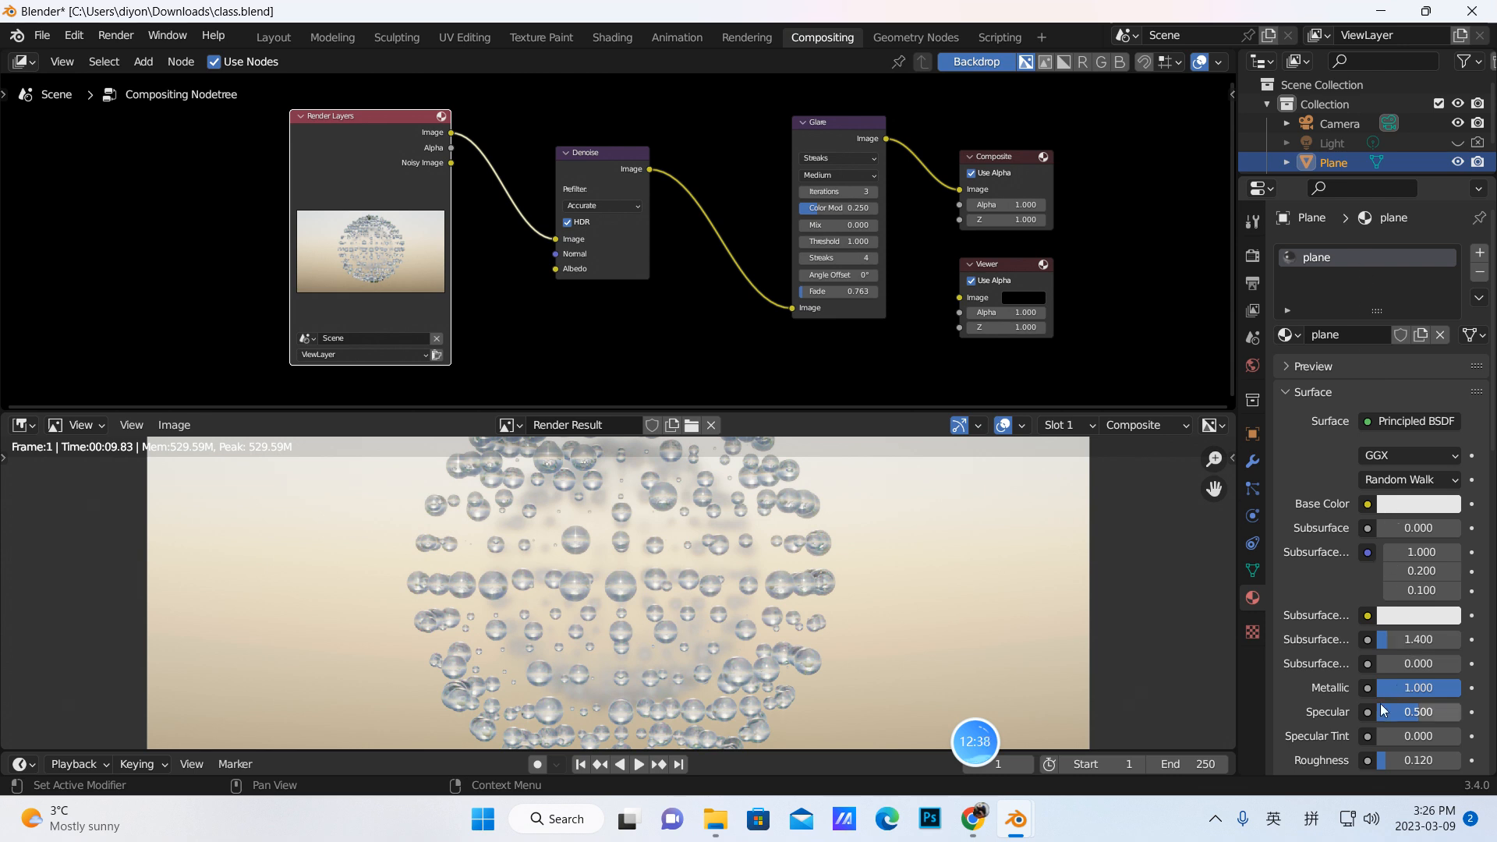
pyautogui.scroll(-3, 1421, 690)
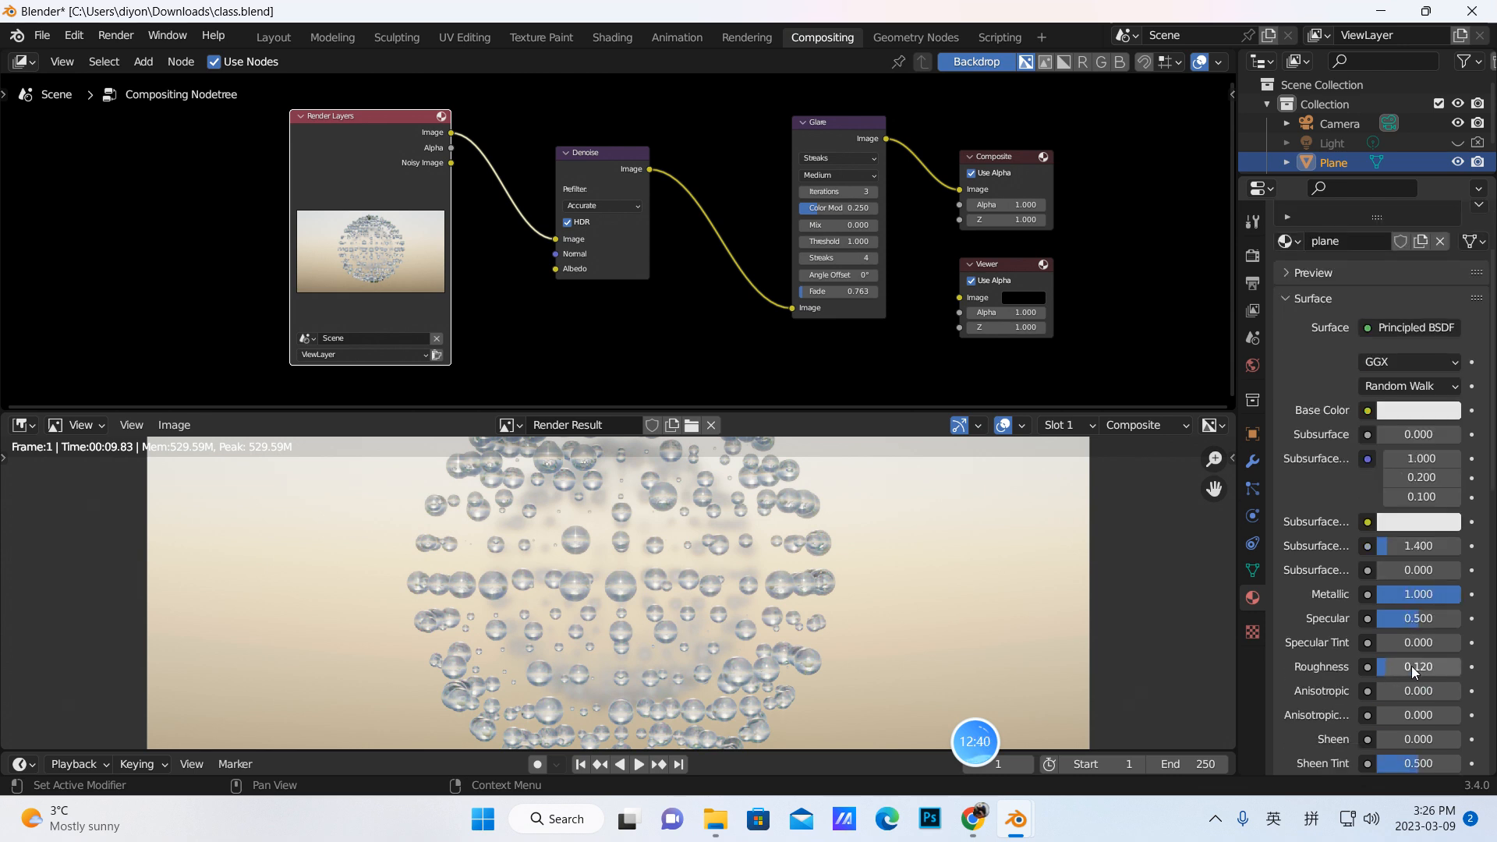
pyautogui.moveTo(1406, 668); pyautogui.dragTo(1423, 667)
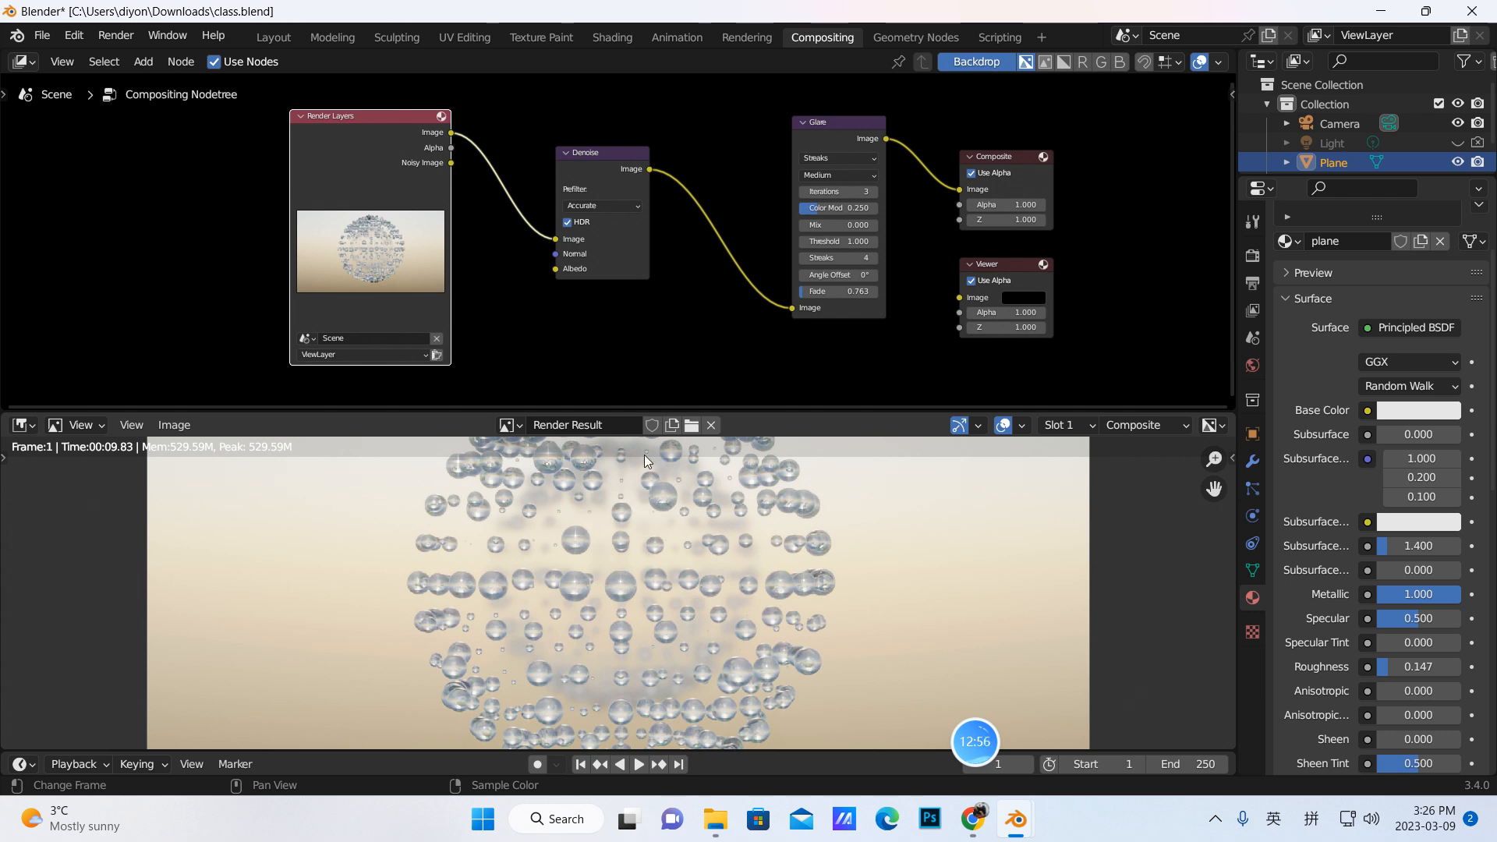
# Step: Return to the Layout workspace and set the Cycles render device to CPU
pyautogui.click(274, 37)
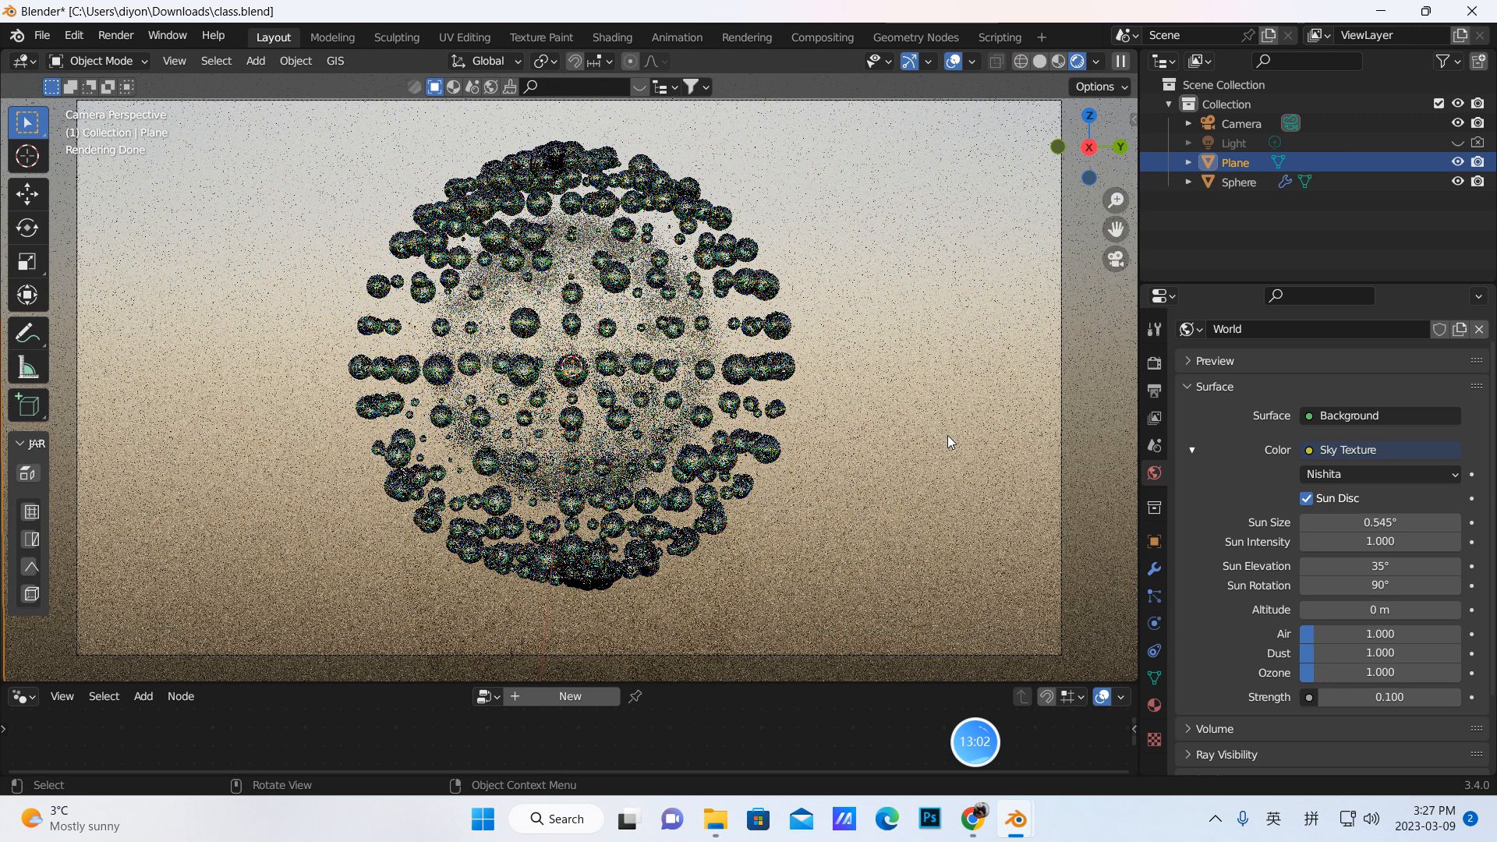
pyautogui.click(1156, 365)
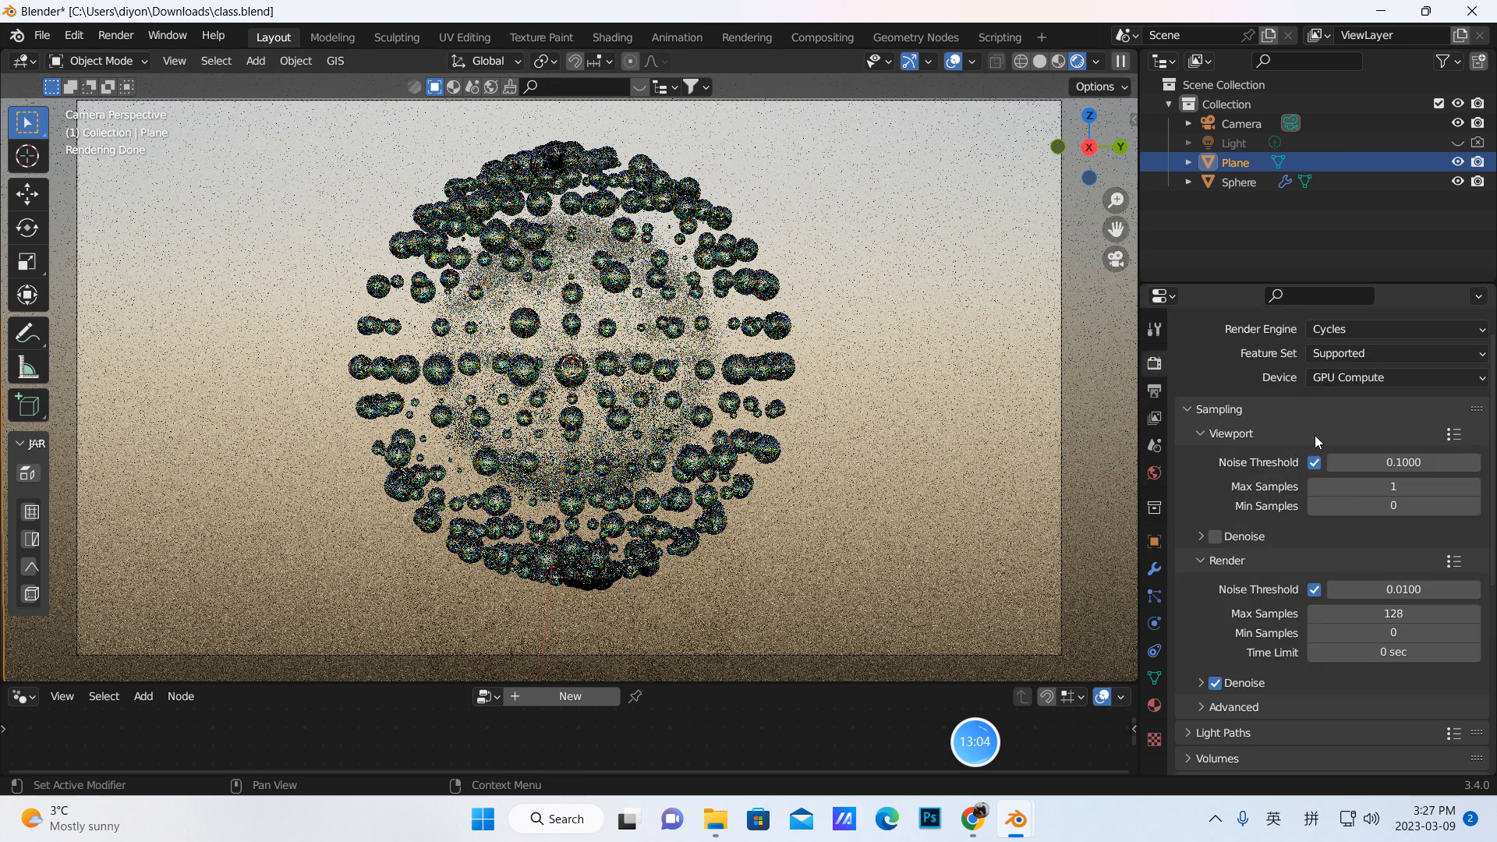
pyautogui.scroll(1, 1299, 373)
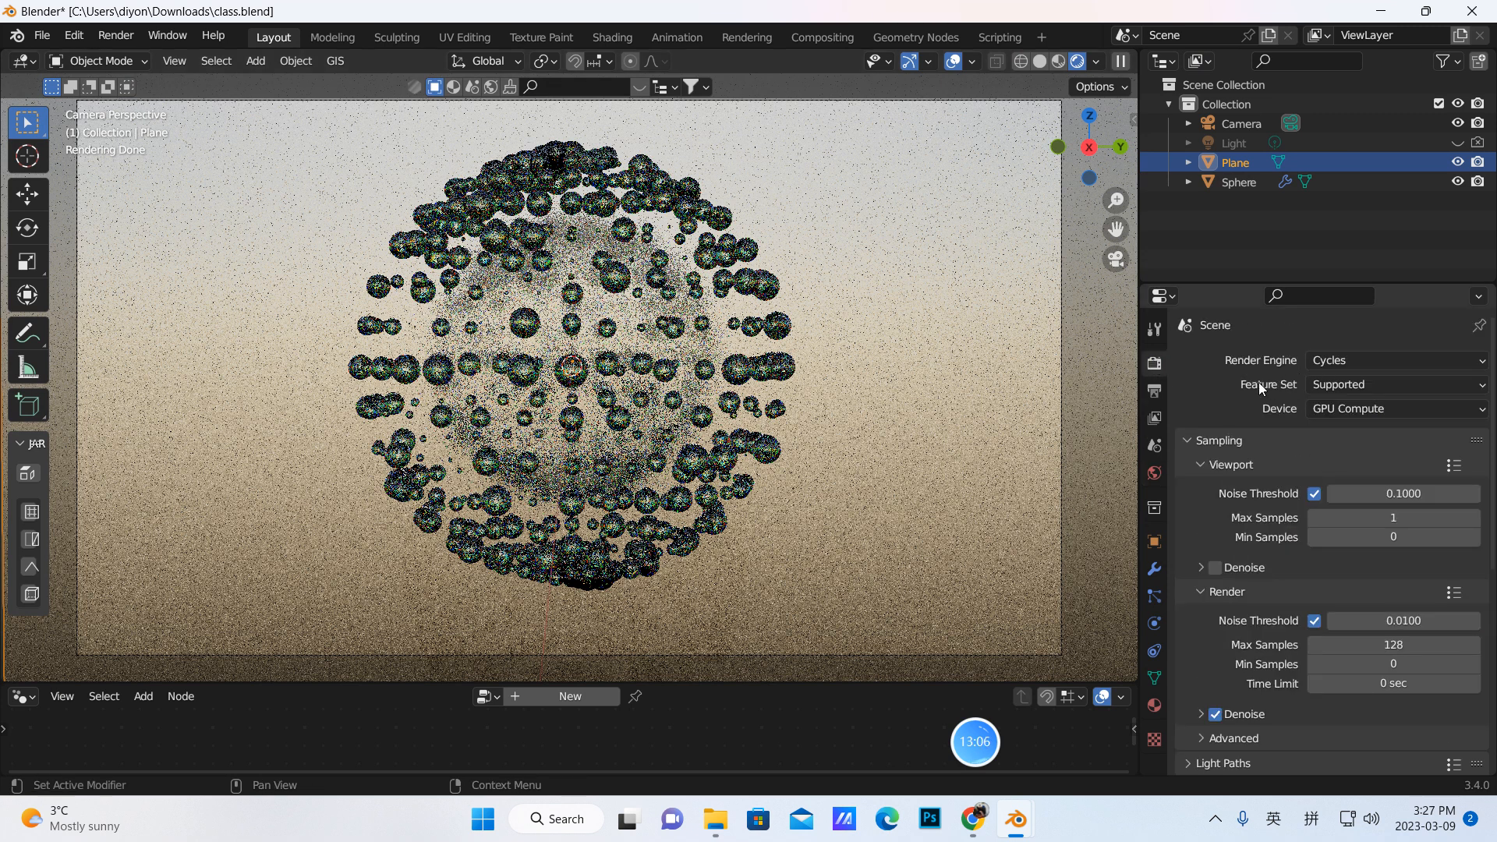
pyautogui.click(1481, 411)
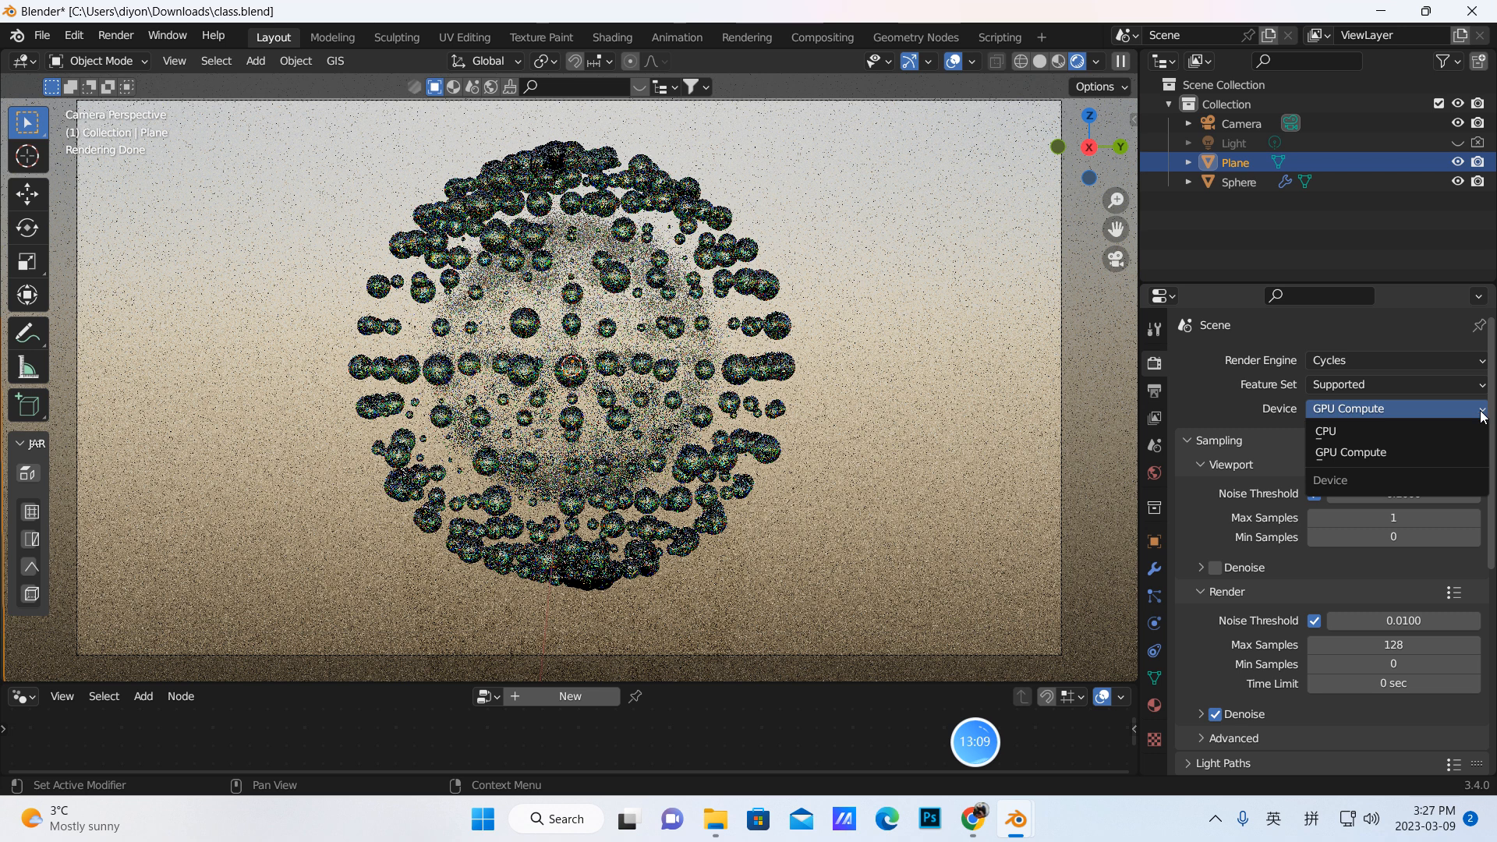
pyautogui.click(1326, 433)
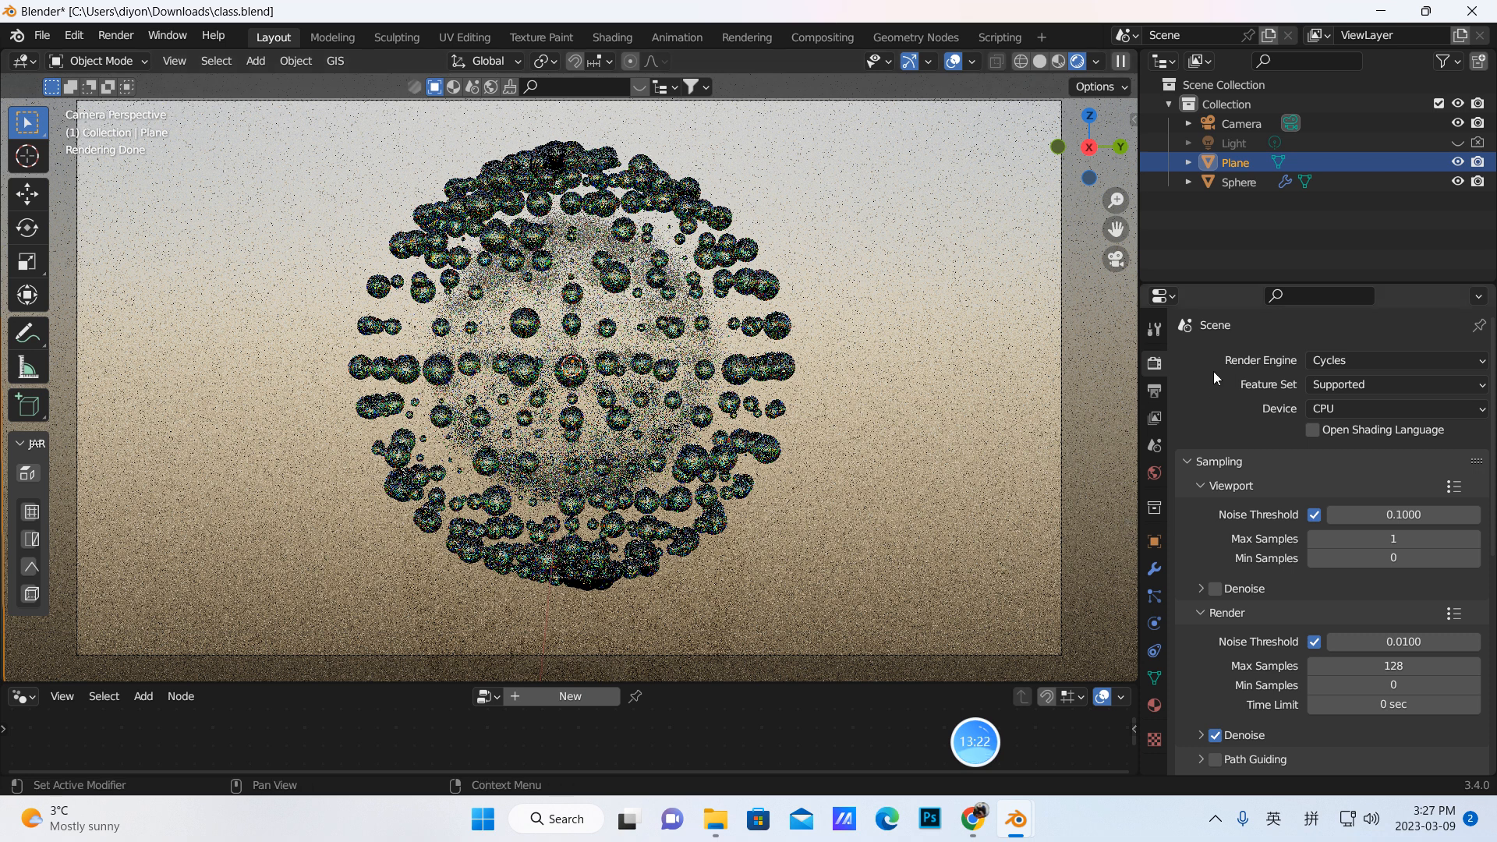
# Step: Show the Caustics options within the plane's object Shading properties
pyautogui.click(1155, 544)
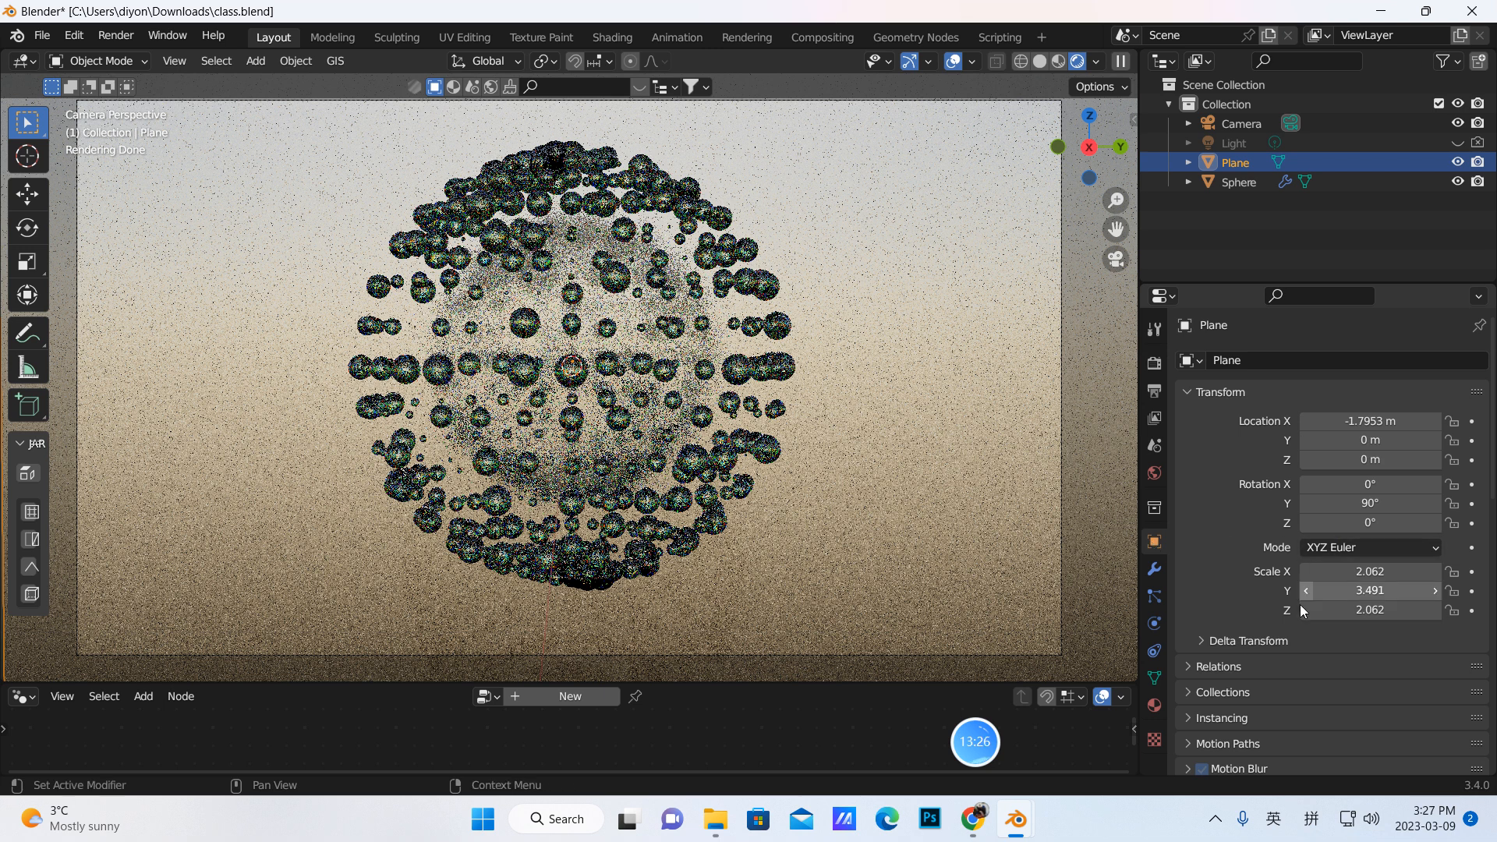
pyautogui.scroll(-5, 1281, 657)
pyautogui.scroll(-1, 1283, 662)
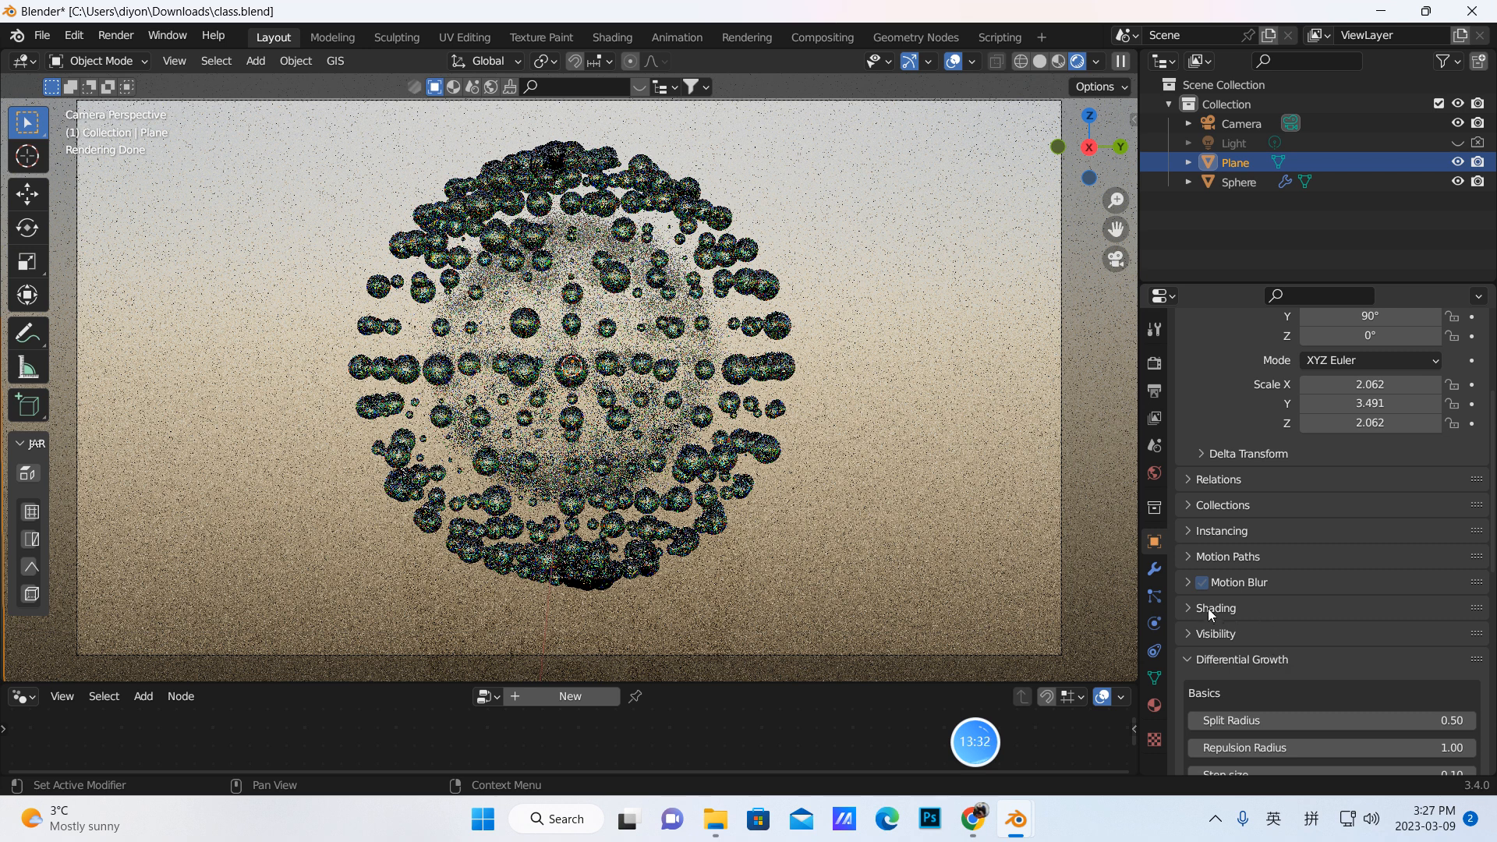
pyautogui.click(1188, 611)
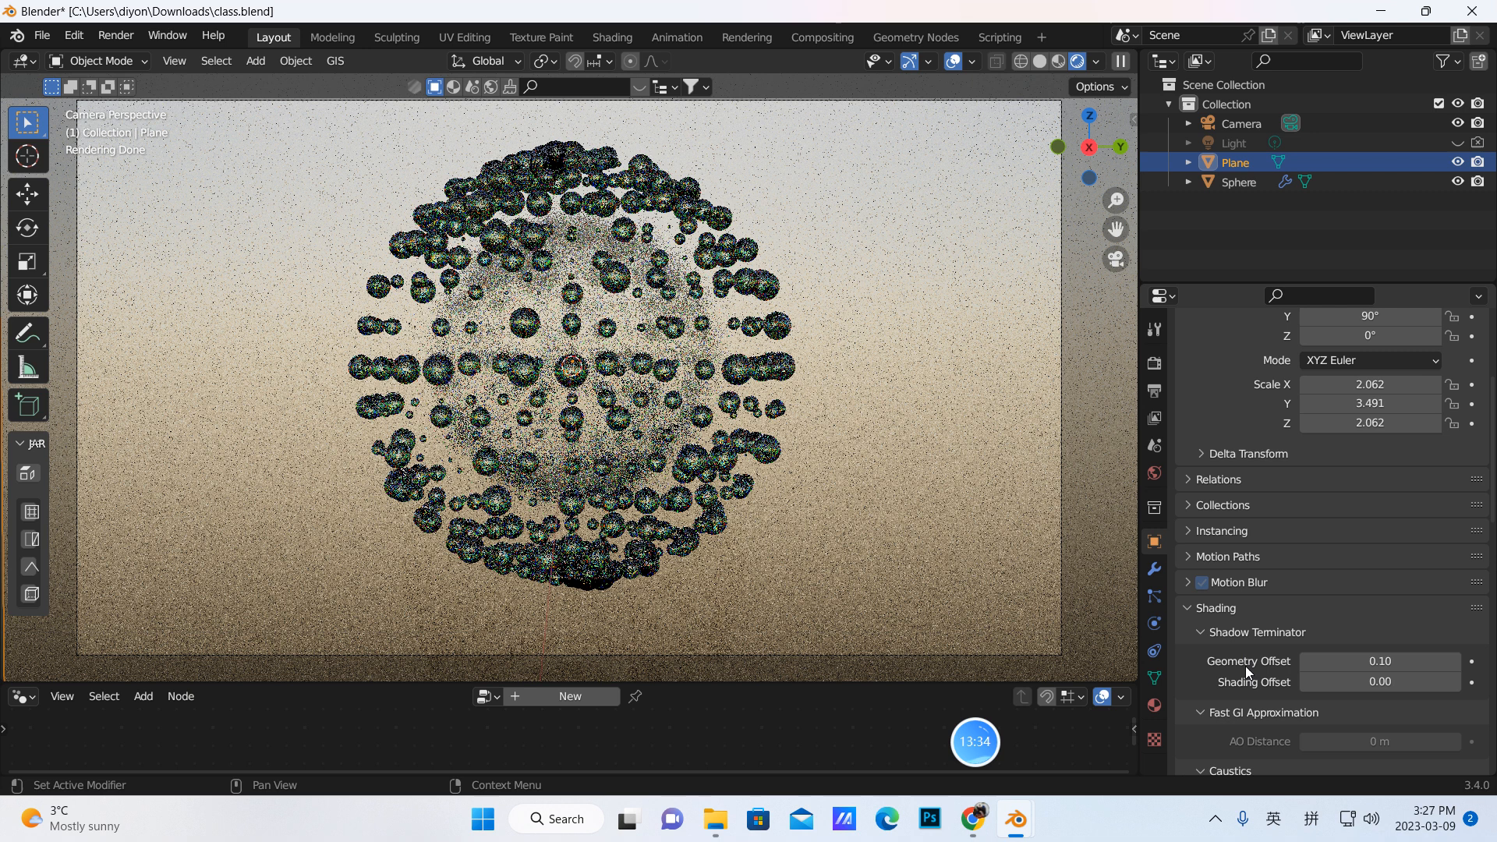
pyautogui.scroll(-4, 1254, 664)
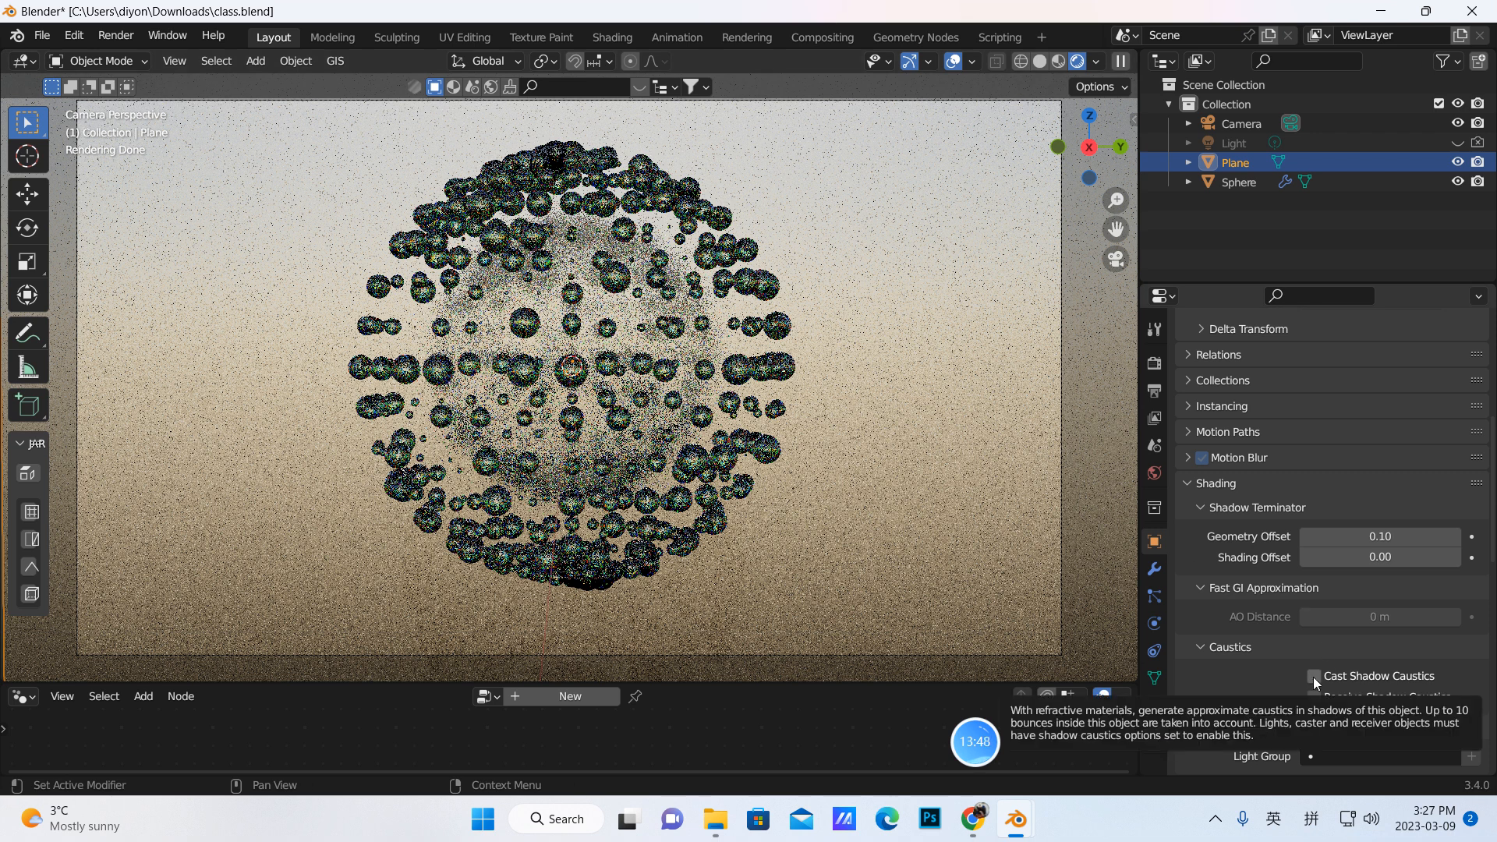
# Step: Duplicate the Sphere object with its diamond instances and move the copy along the Y axis to the right side of the camera view
pyautogui.click(617, 283)
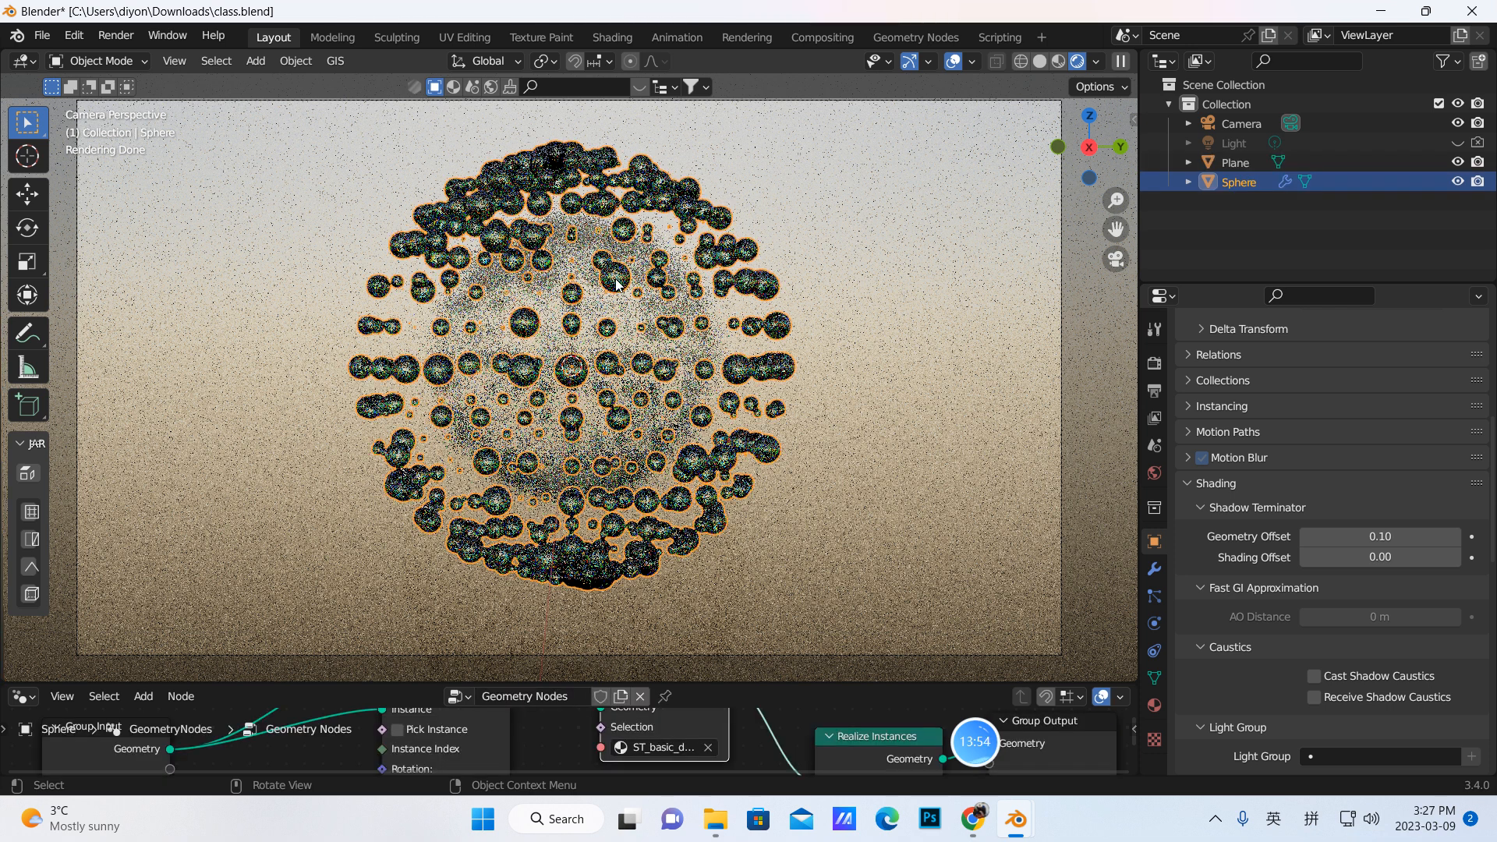
pyautogui.hotkey('ctrl', 'c')
pyautogui.hotkey('ctrl', 'v')
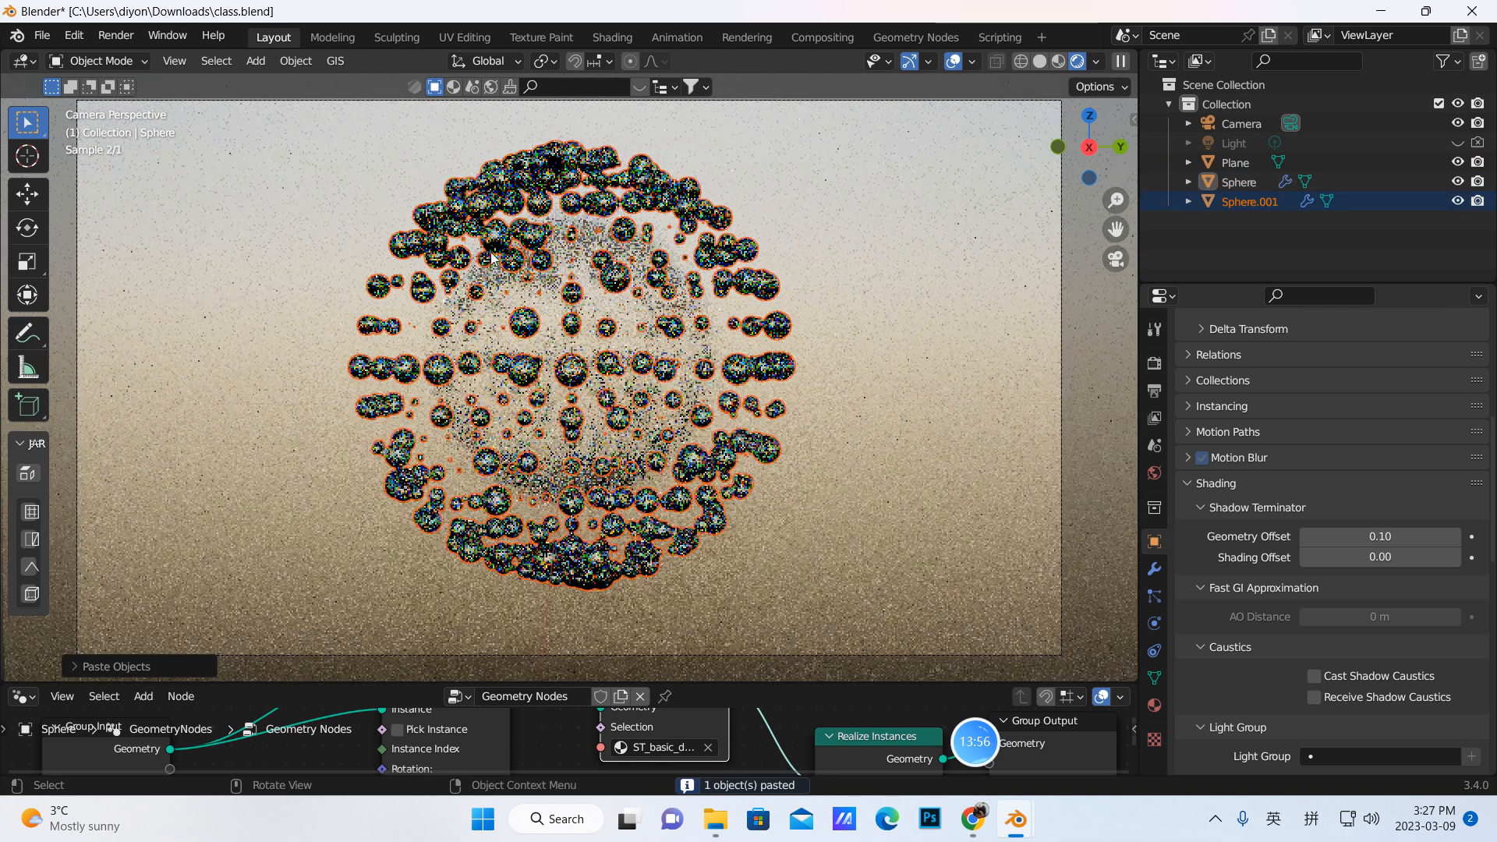
pyautogui.click(27, 196)
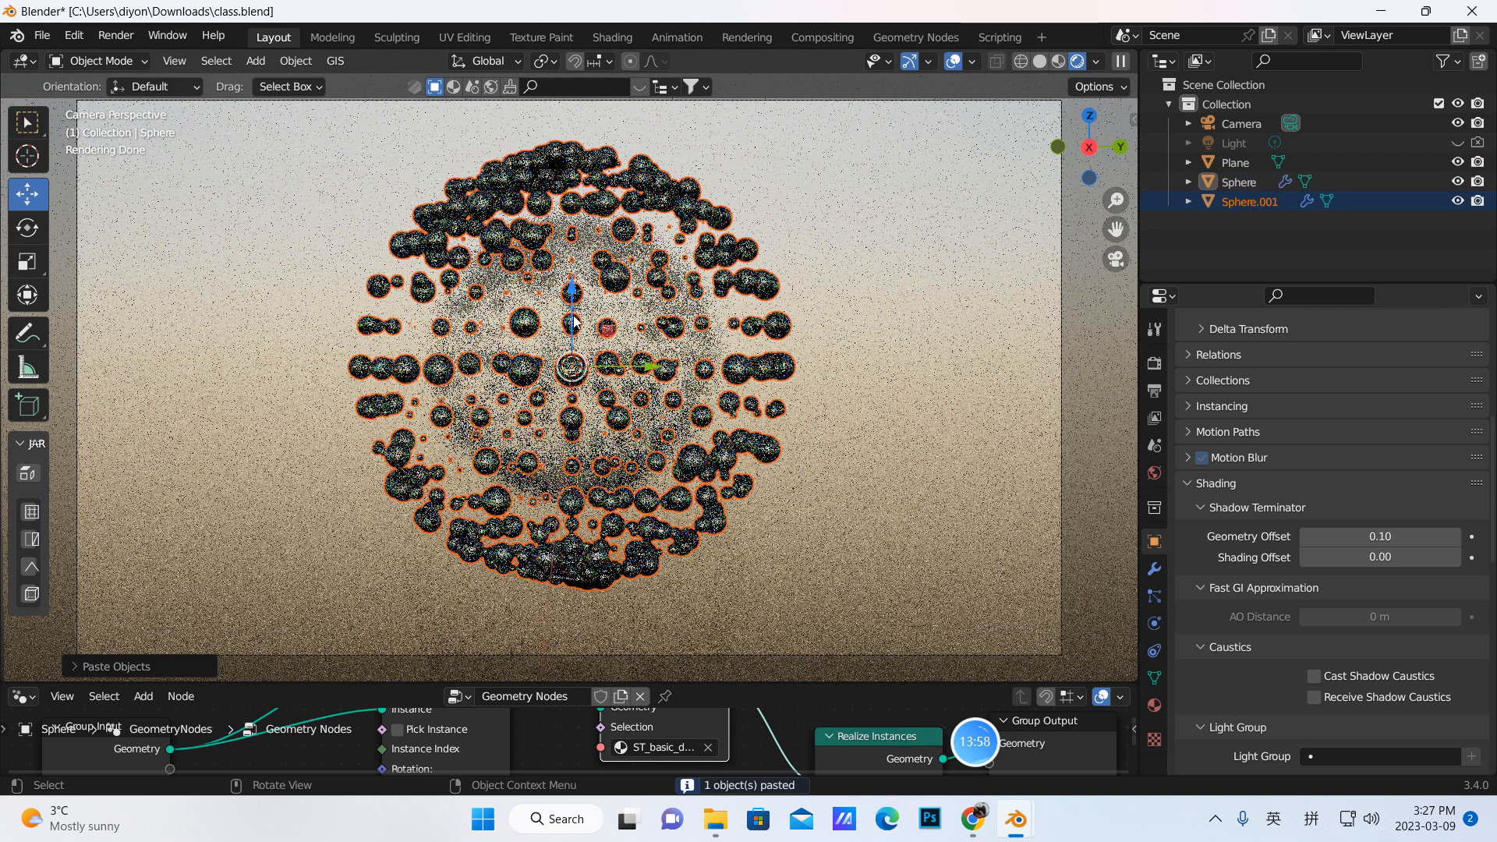
pyautogui.moveTo(647, 374); pyautogui.dragTo(1, 315)
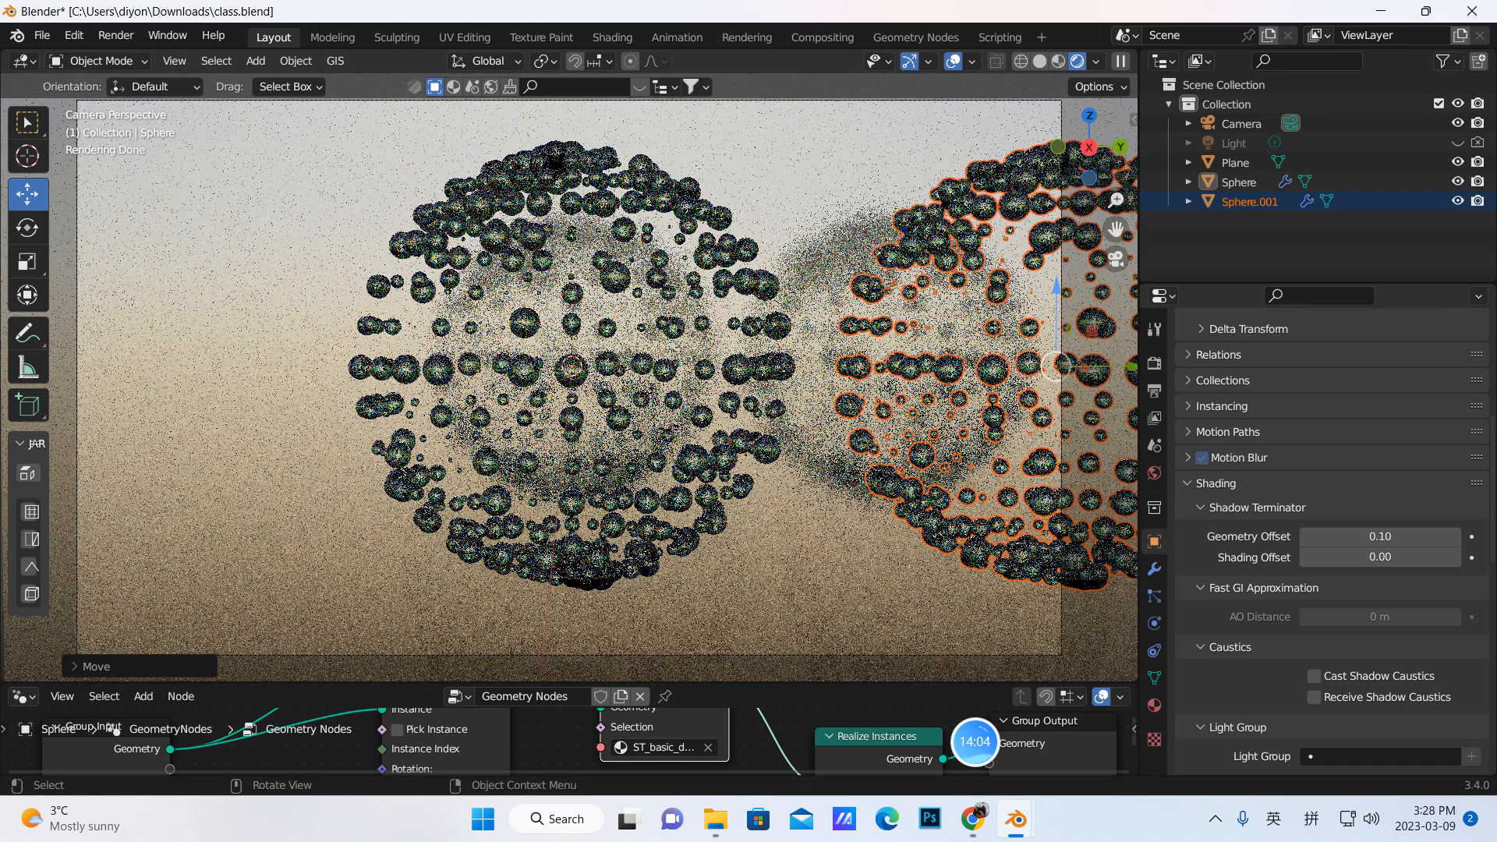
# Step: Scale the duplicated sphere down uniformly so it is clearly smaller than the central one
pyautogui.click(27, 261)
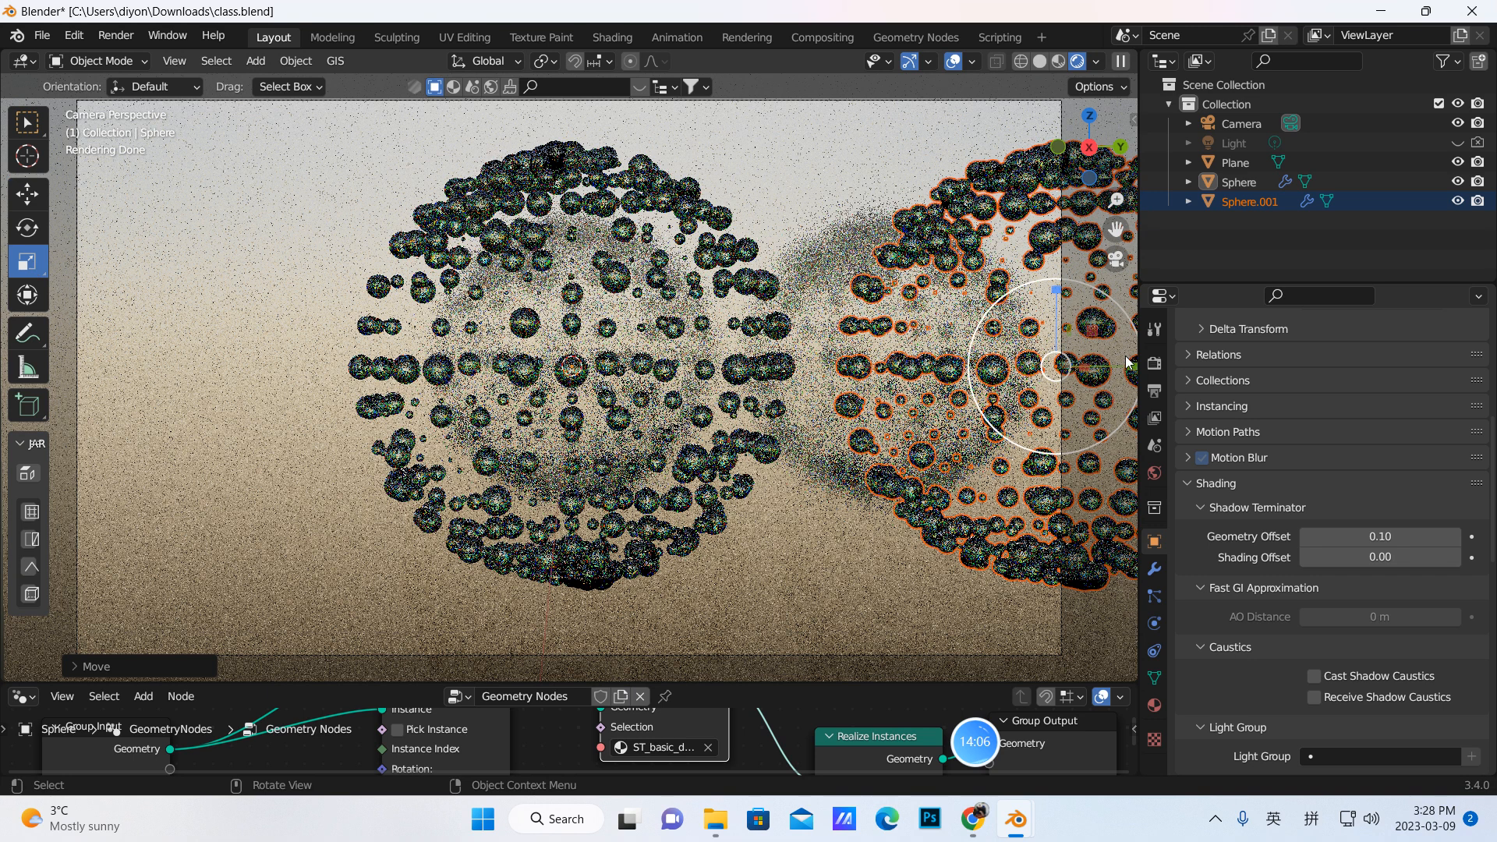
pyautogui.scroll(-3, 1050, 357)
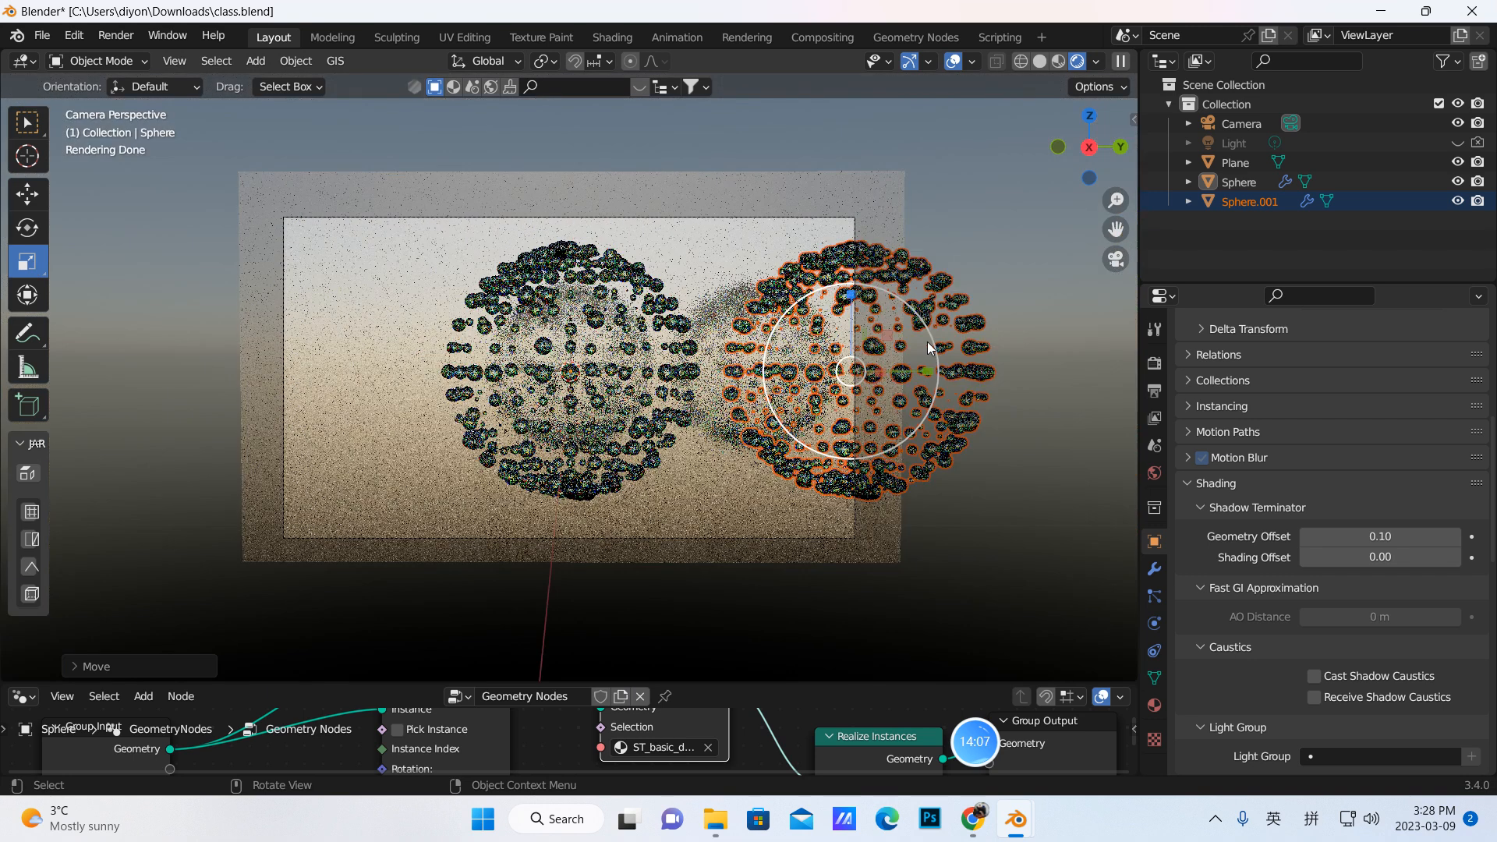
pyautogui.moveTo(927, 326); pyautogui.dragTo(888, 365)
# Step: Duplicate the smaller sphere and move the copy along the Y axis to the opposite side of the central sphere
pyautogui.click(27, 195)
pyautogui.hotkey('ctrl', 'c')
pyautogui.hotkey('ctrl', 'v')
pyautogui.moveTo(896, 367); pyautogui.dragTo(407, 416)
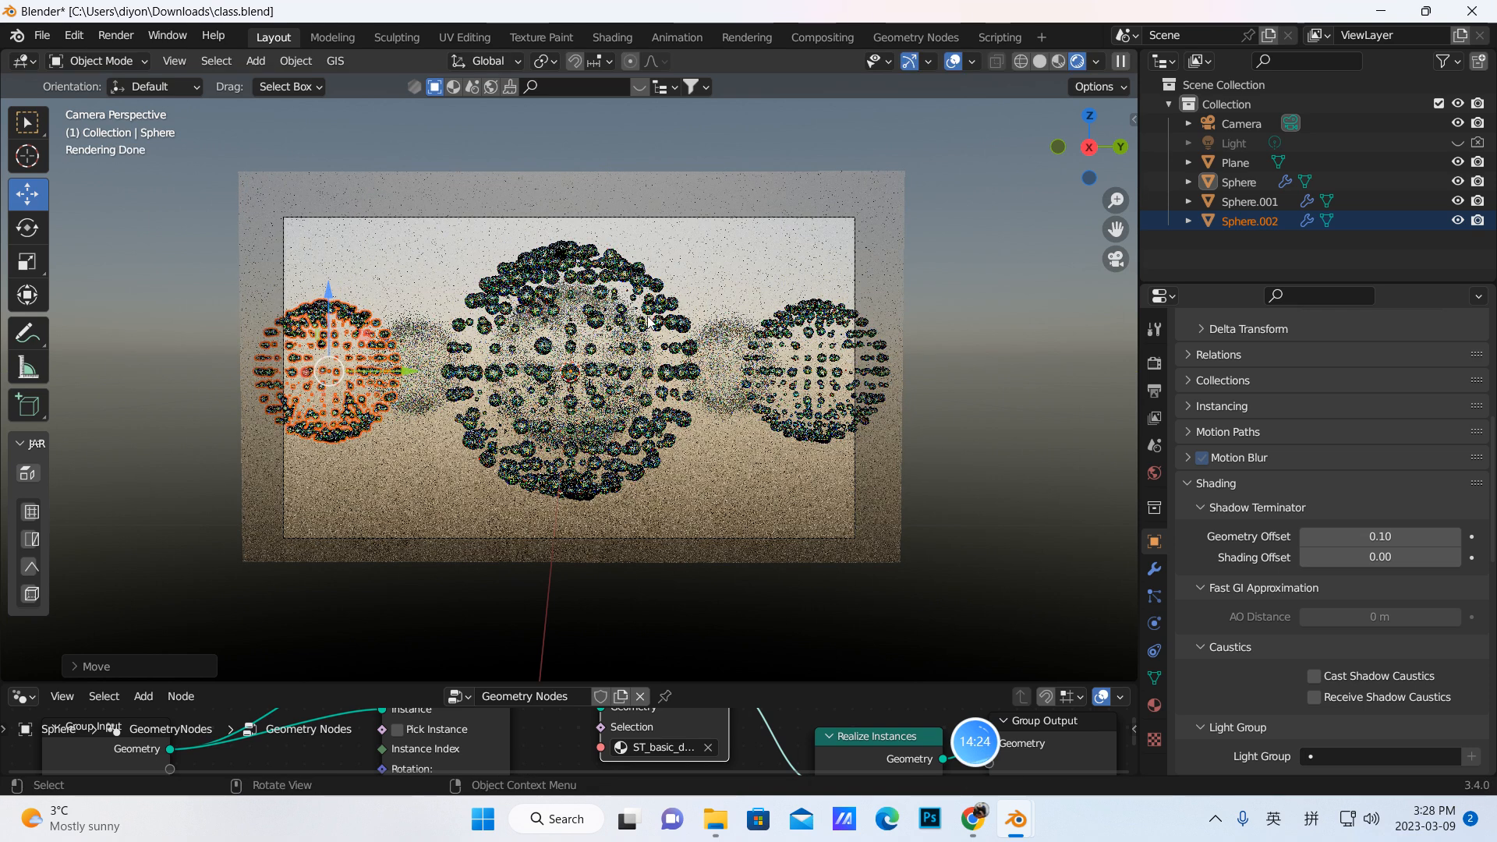
pyautogui.scroll(3, 710, 335)
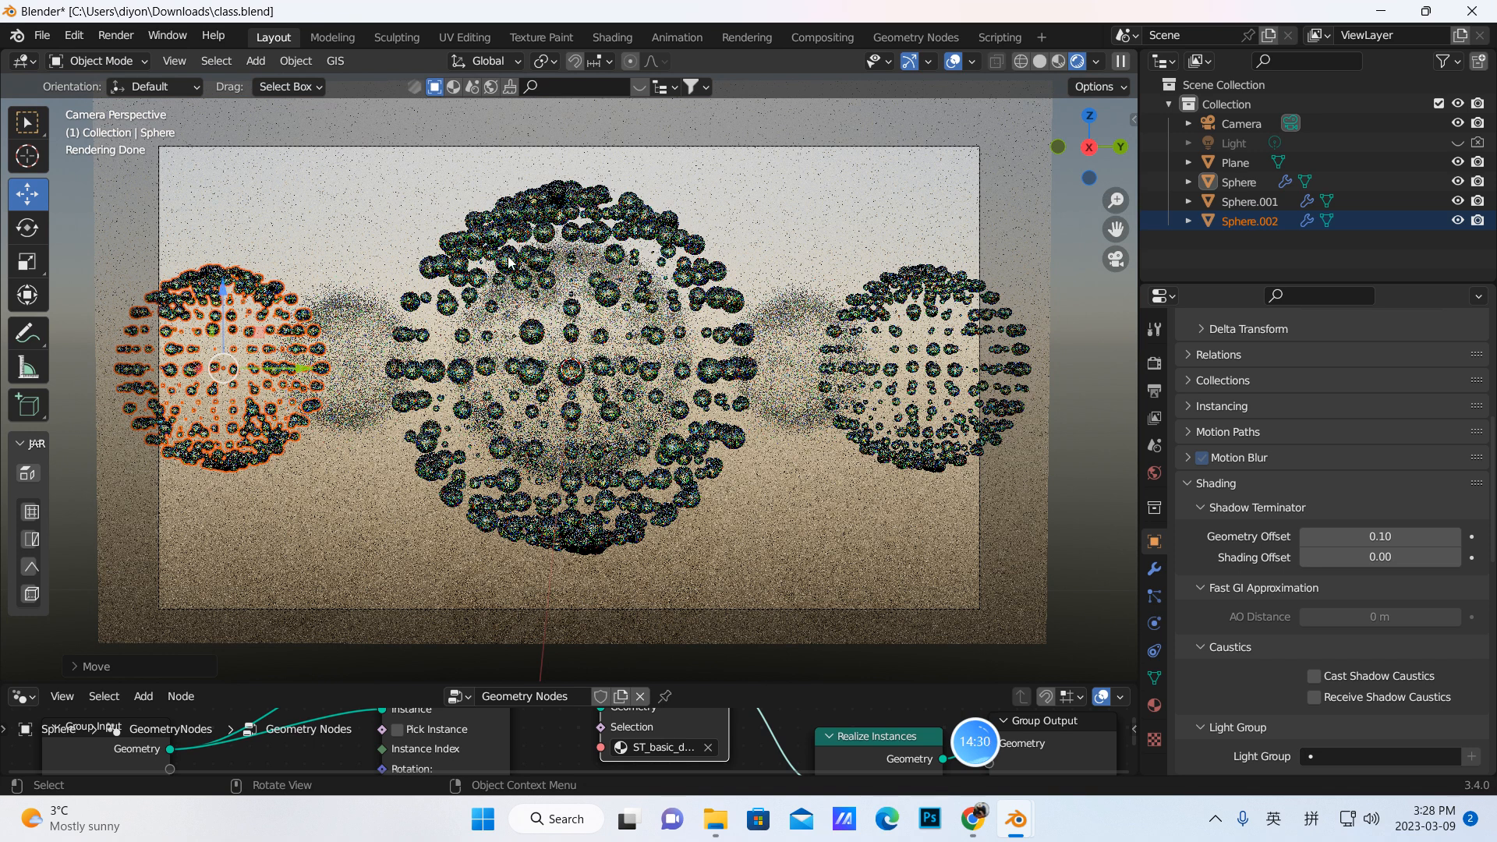
# Step: Enlarge the node editor area and replace the diamond material of Sphere.002 with Material.001
pyautogui.click(258, 295)
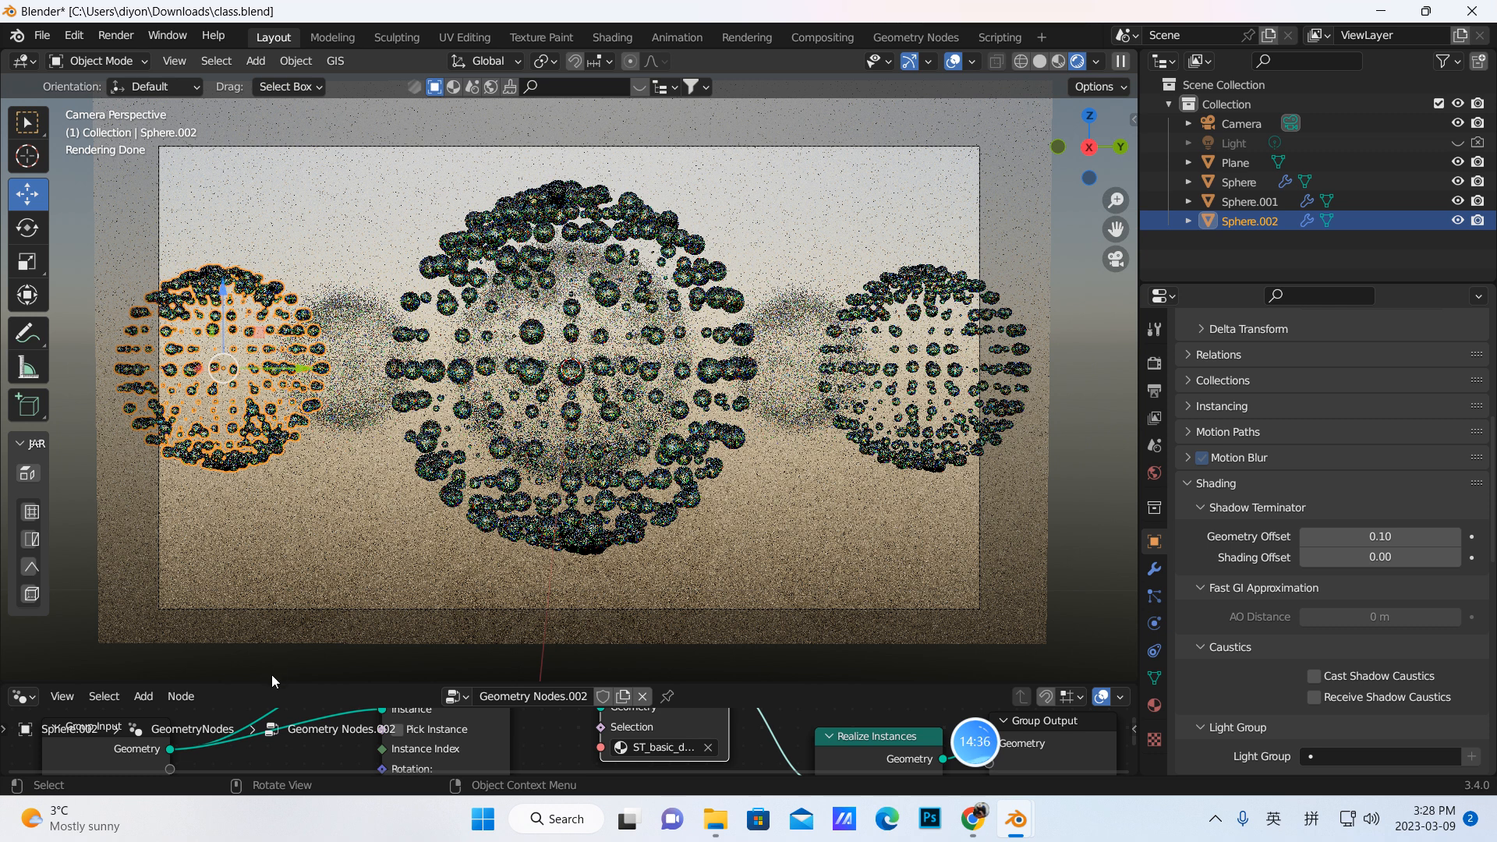
pyautogui.moveTo(269, 682); pyautogui.dragTo(299, 478)
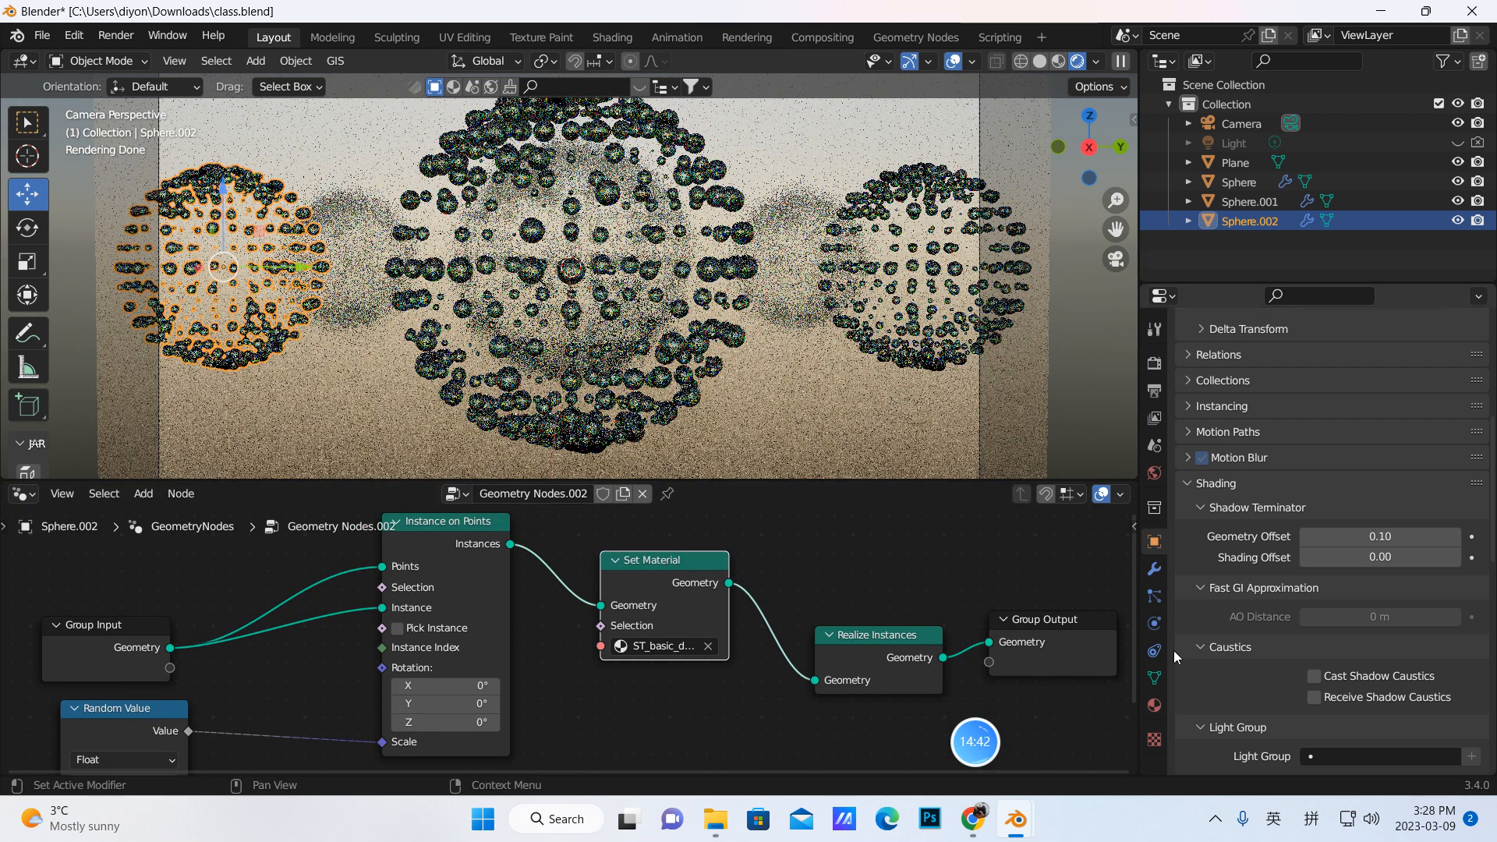
pyautogui.click(1154, 705)
pyautogui.scroll(6, 1327, 373)
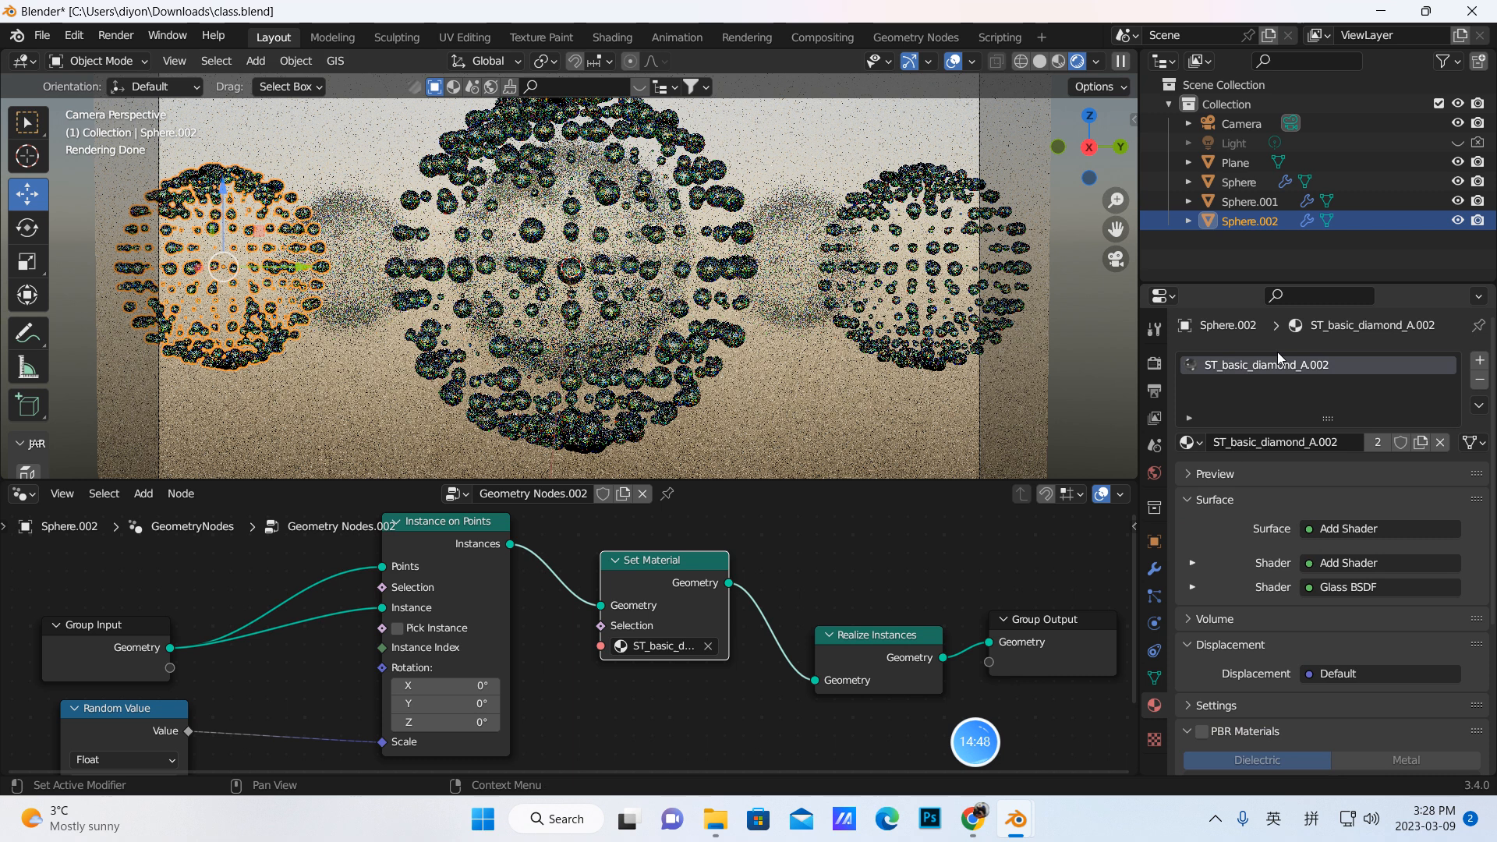
pyautogui.click(1420, 443)
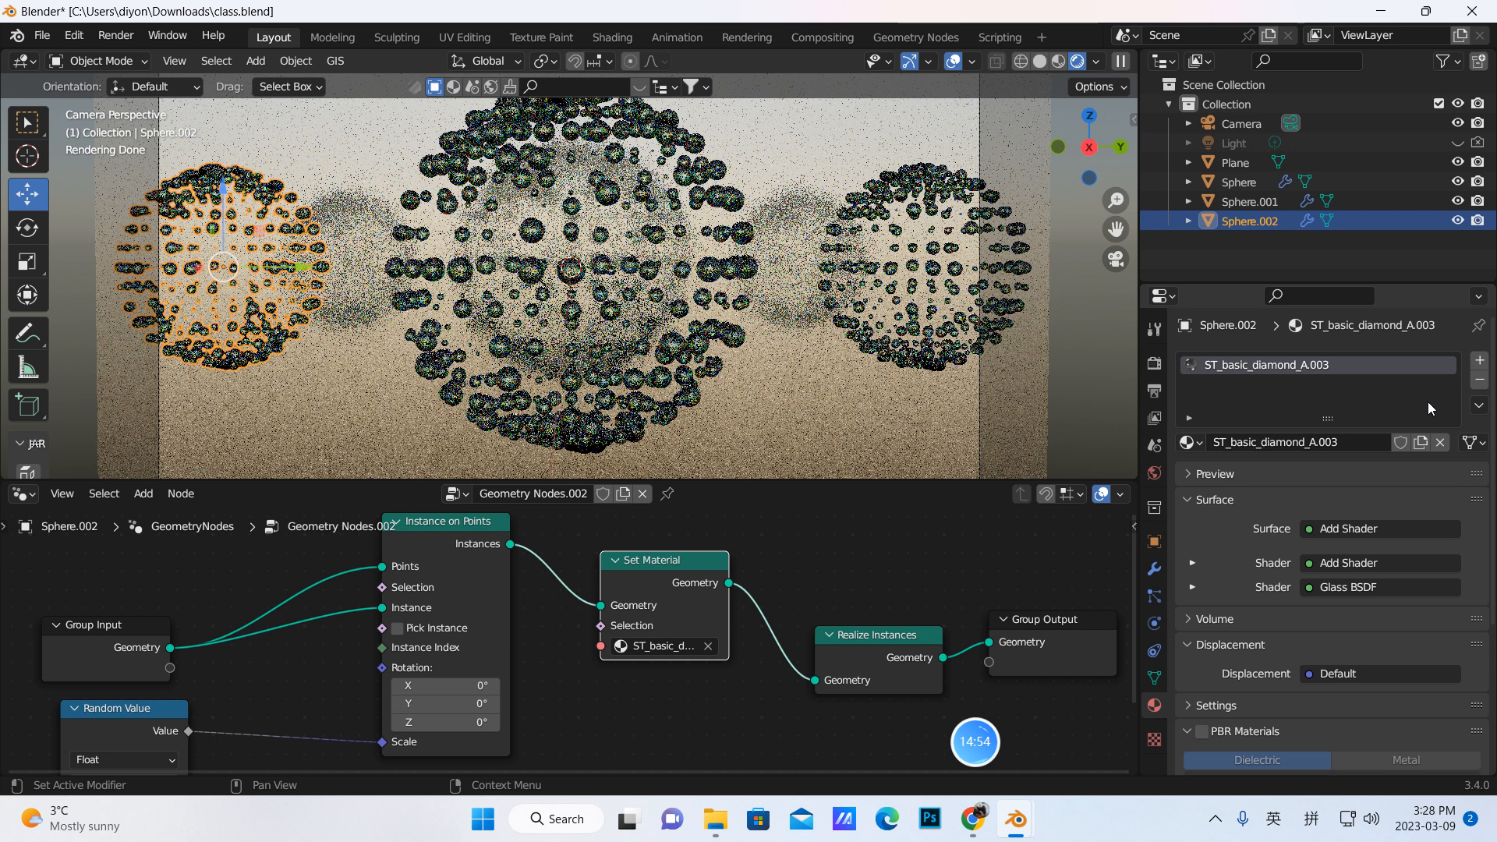
pyautogui.click(1479, 382)
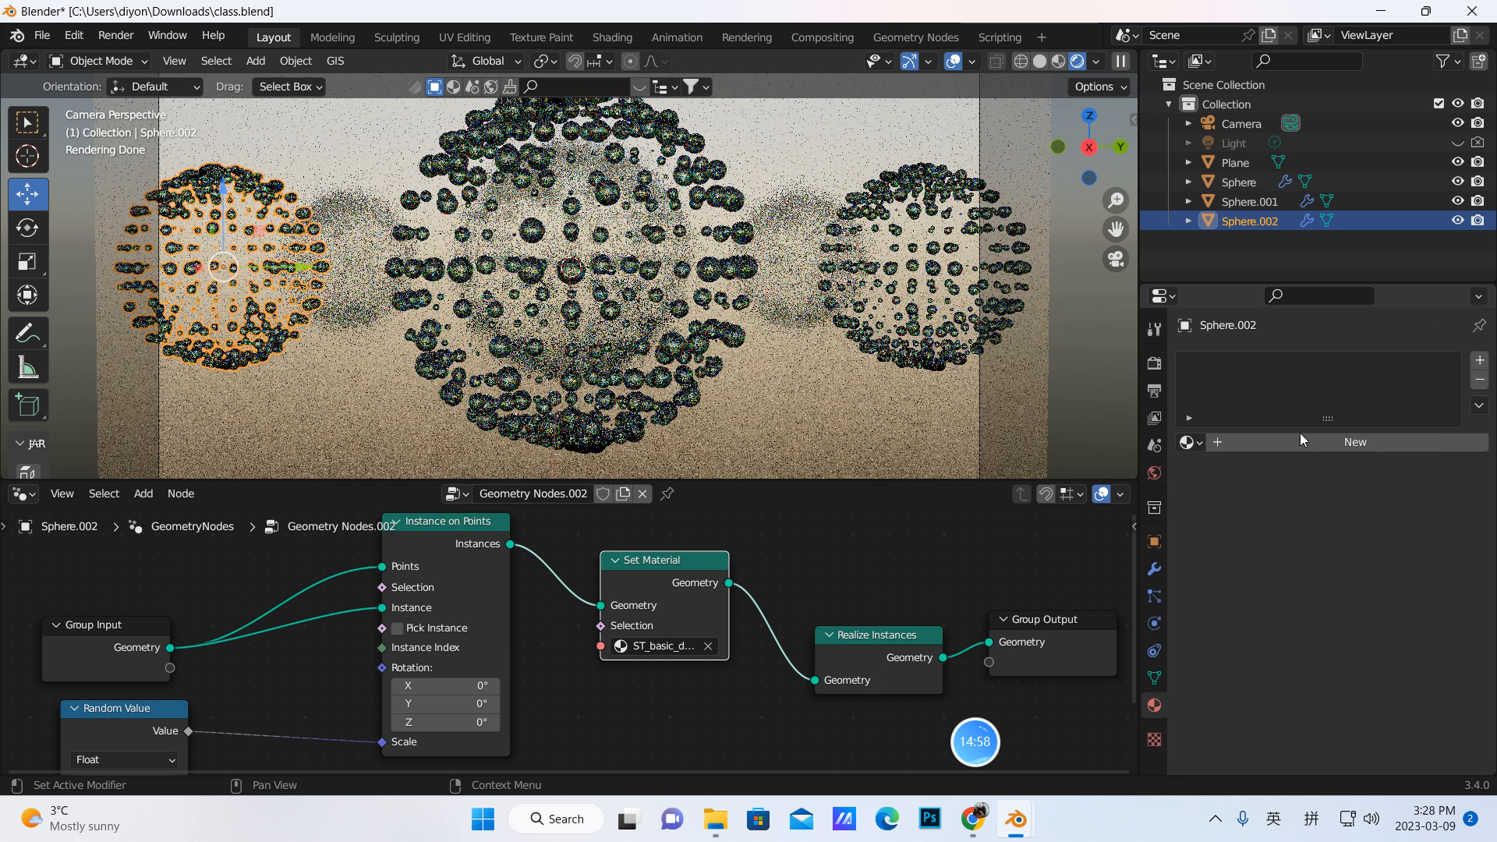
pyautogui.click(1191, 442)
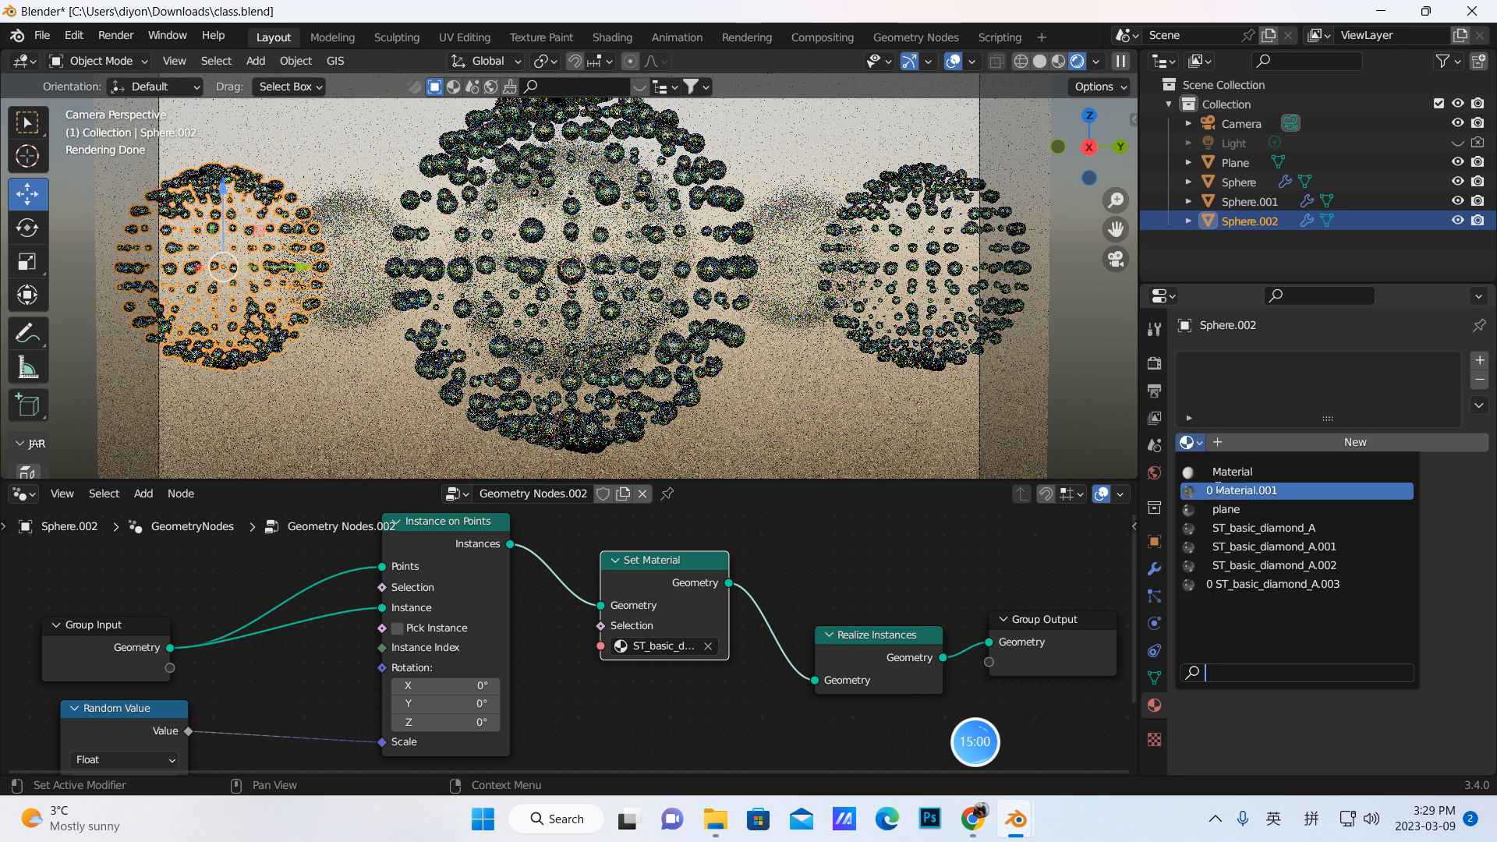
pyautogui.click(1239, 492)
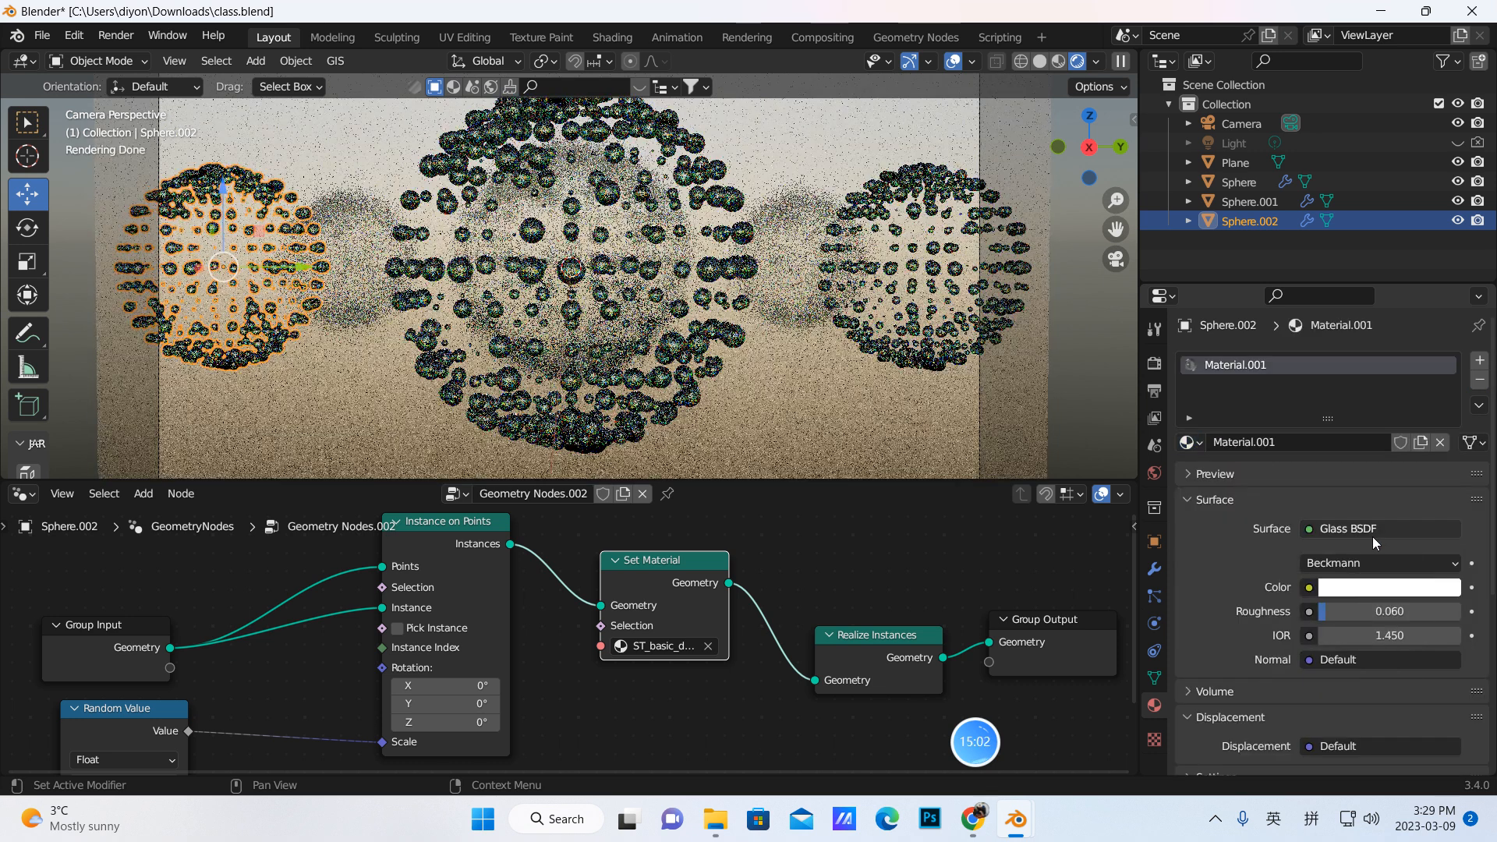
# Step: Set the Glass BSDF color of Material.001 to light green, about hue 0.314 and saturation 0.828
pyautogui.click(1364, 591)
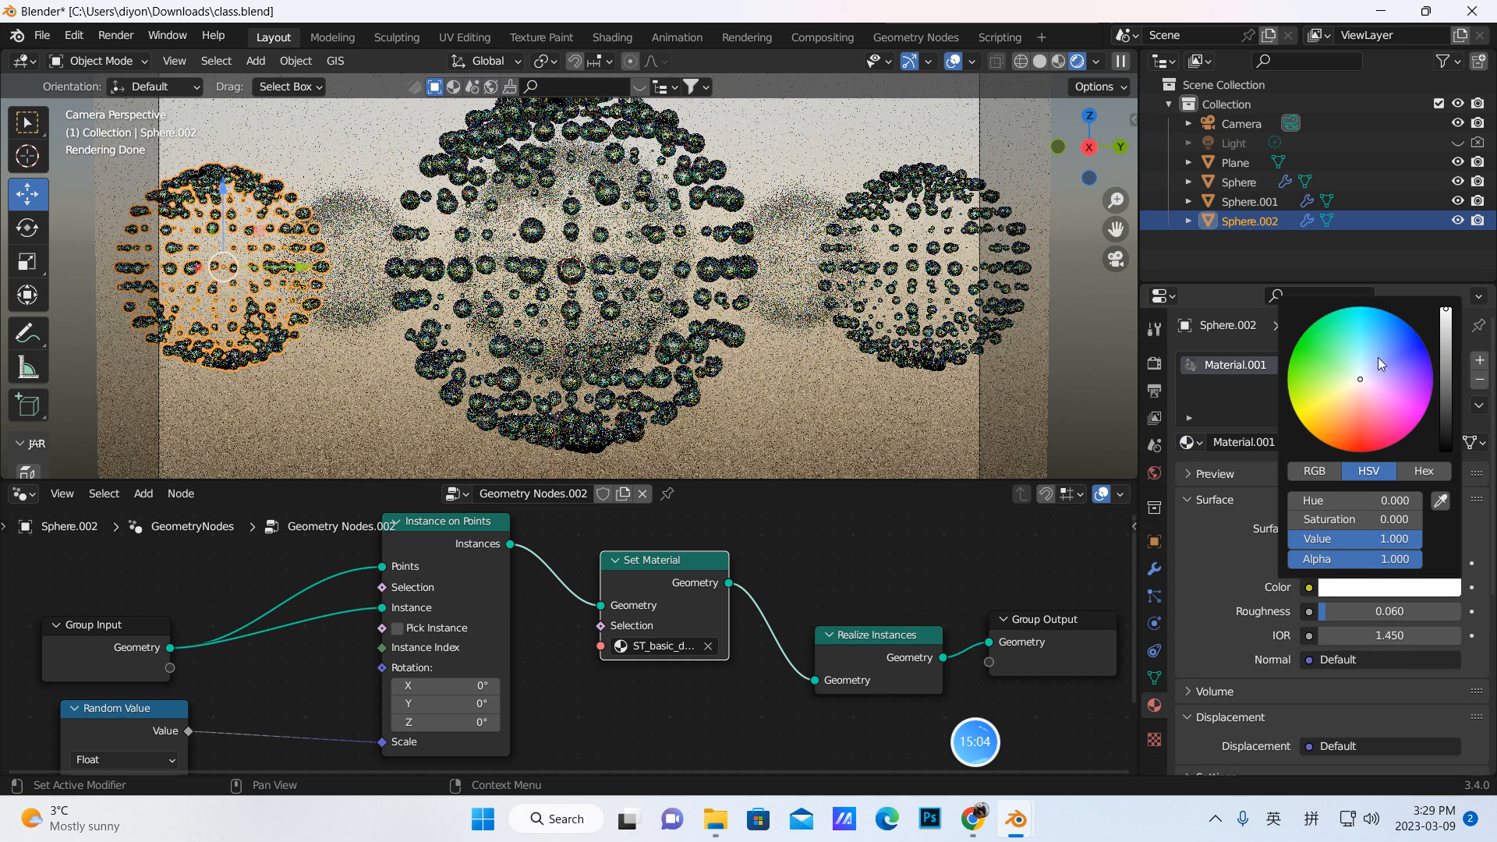
pyautogui.click(1298, 355)
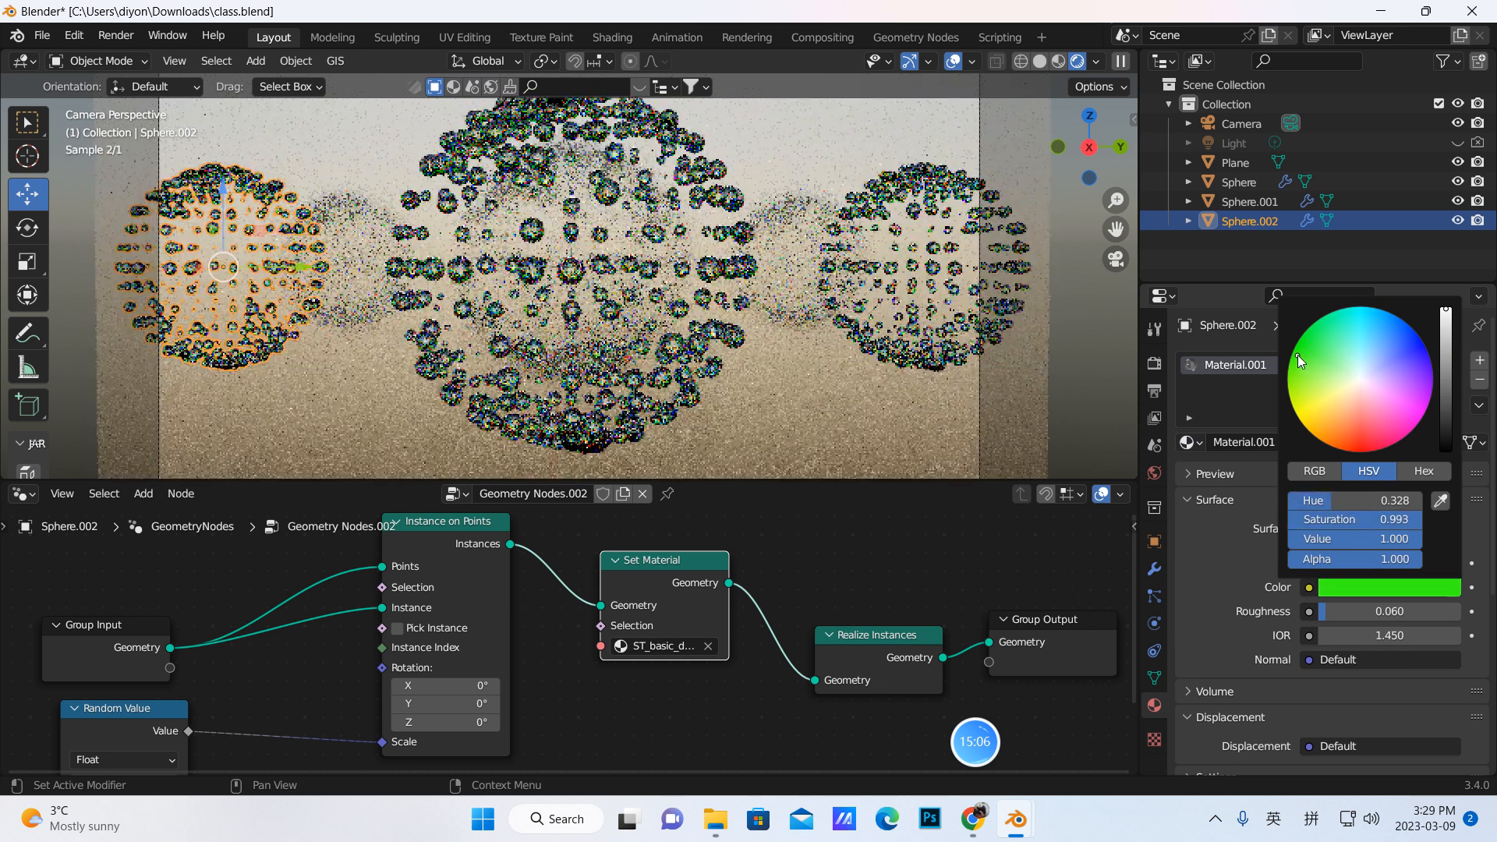
pyautogui.click(1322, 367)
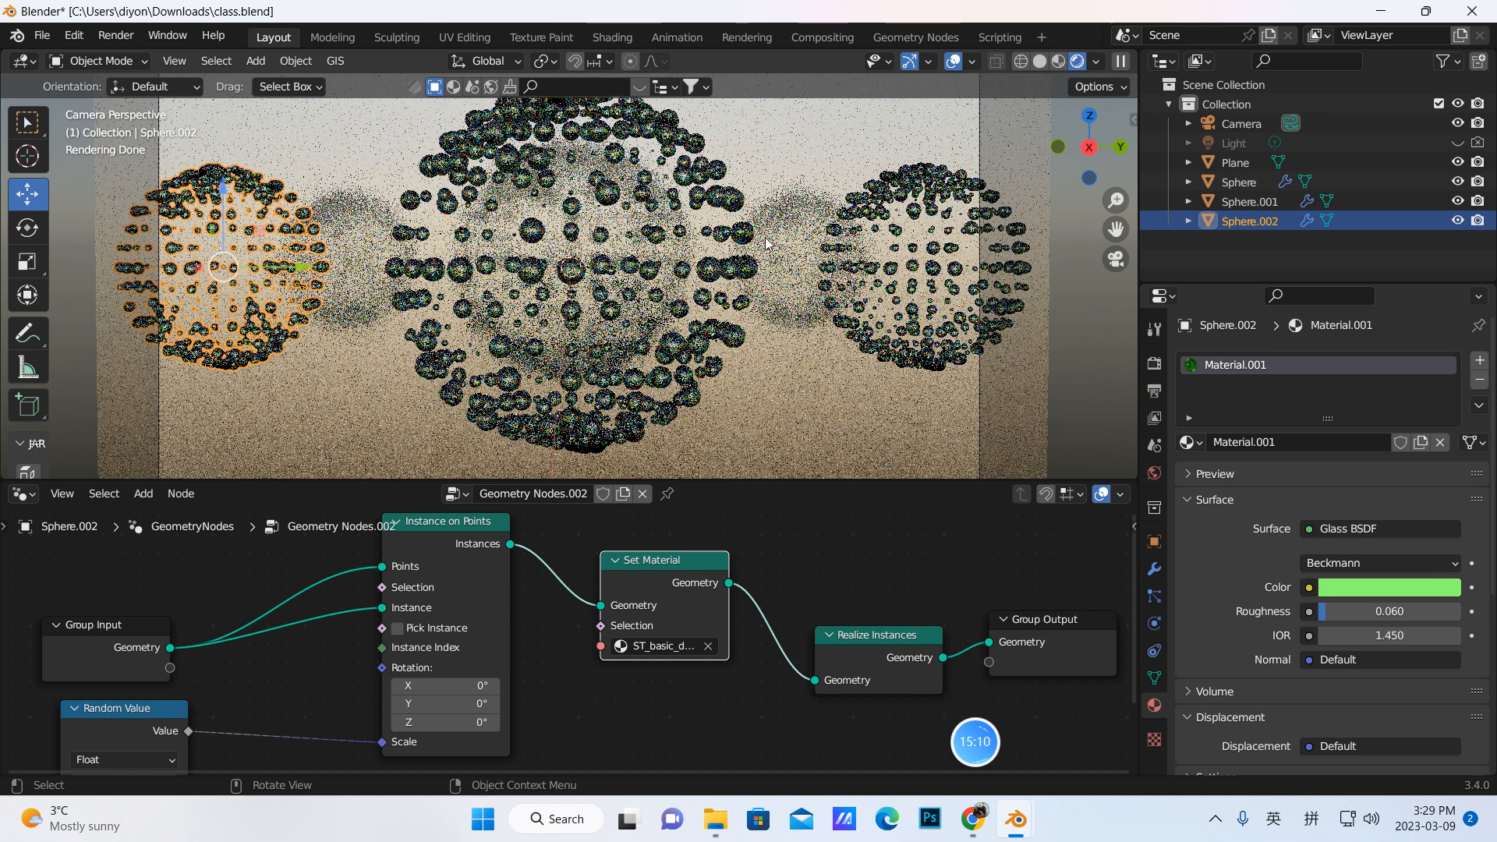
pyautogui.scroll(-4, 1406, 698)
pyautogui.scroll(-3, 1406, 696)
pyautogui.scroll(7, 1406, 695)
# Step: Give Sphere.002 a new copy of its geometry node group and assign Material.001 in its Set Material node
pyautogui.click(624, 495)
pyautogui.click(708, 647)
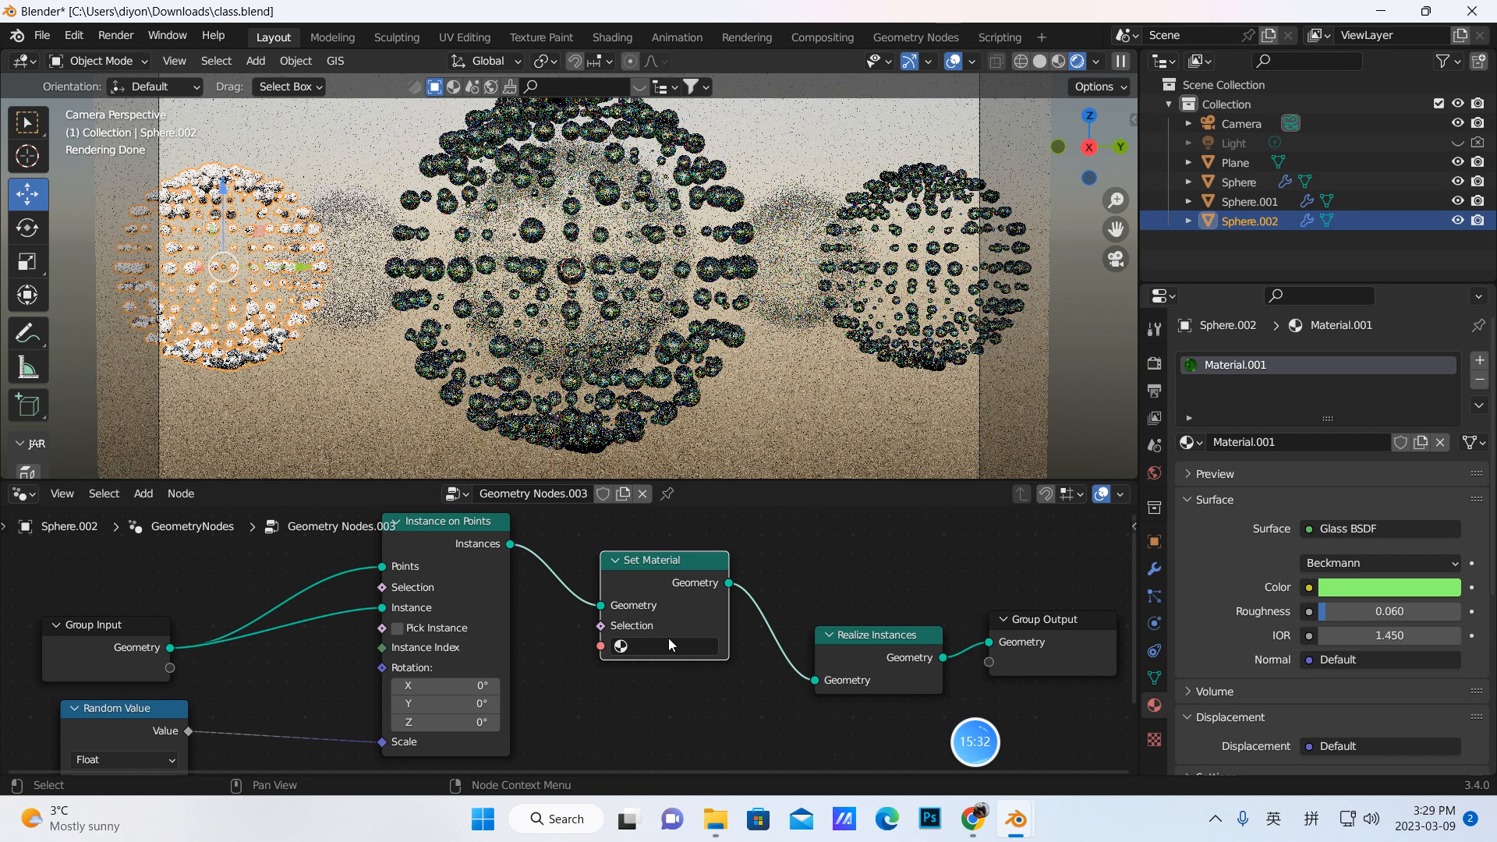
pyautogui.click(671, 637)
pyautogui.click(661, 472)
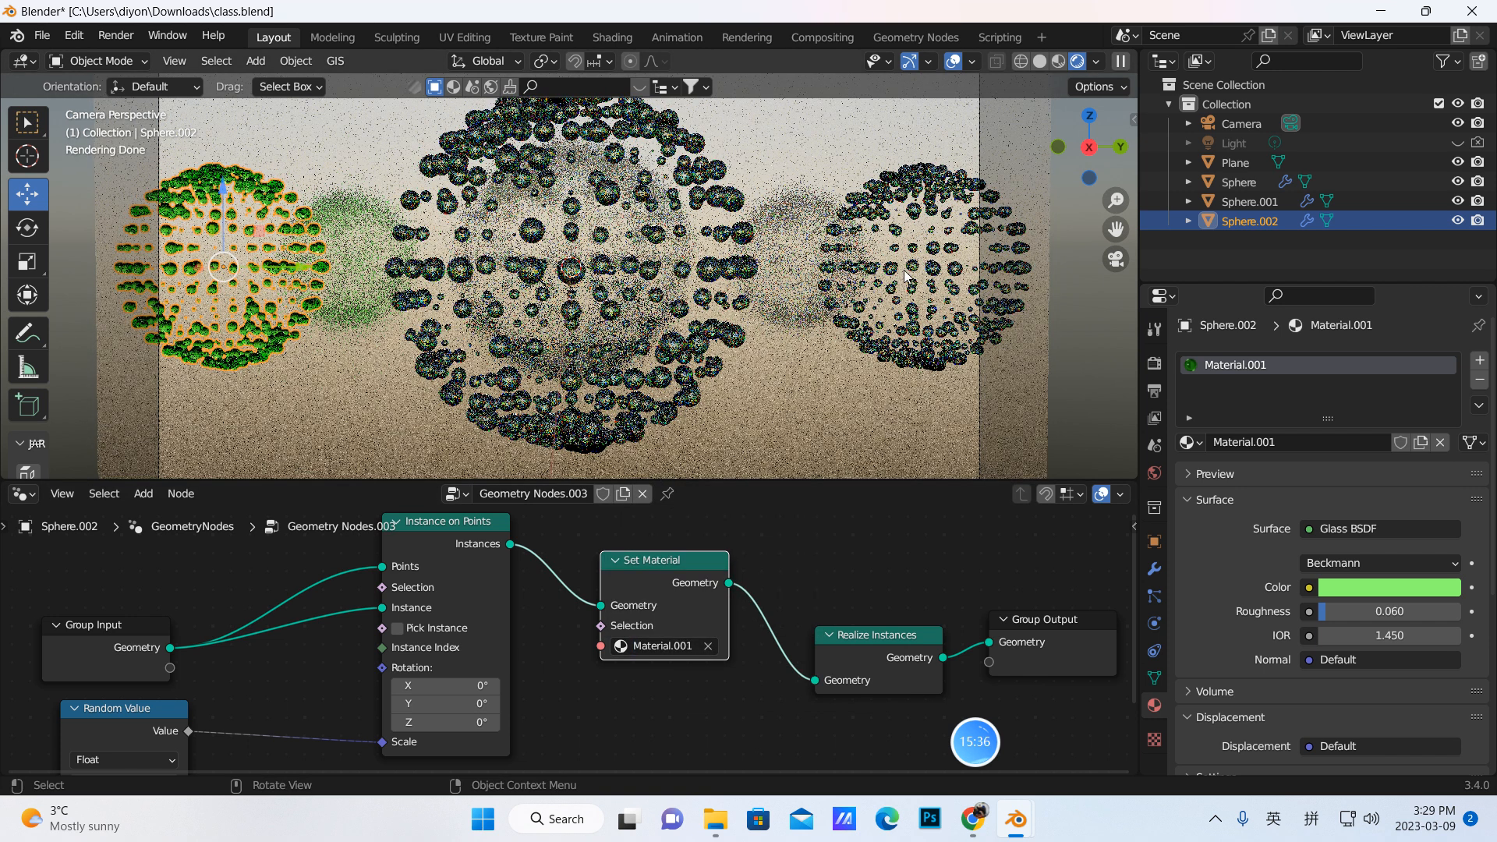
# Step: Replace the diamond material of Sphere.001 with a separate copy of Material.001
pyautogui.click(902, 273)
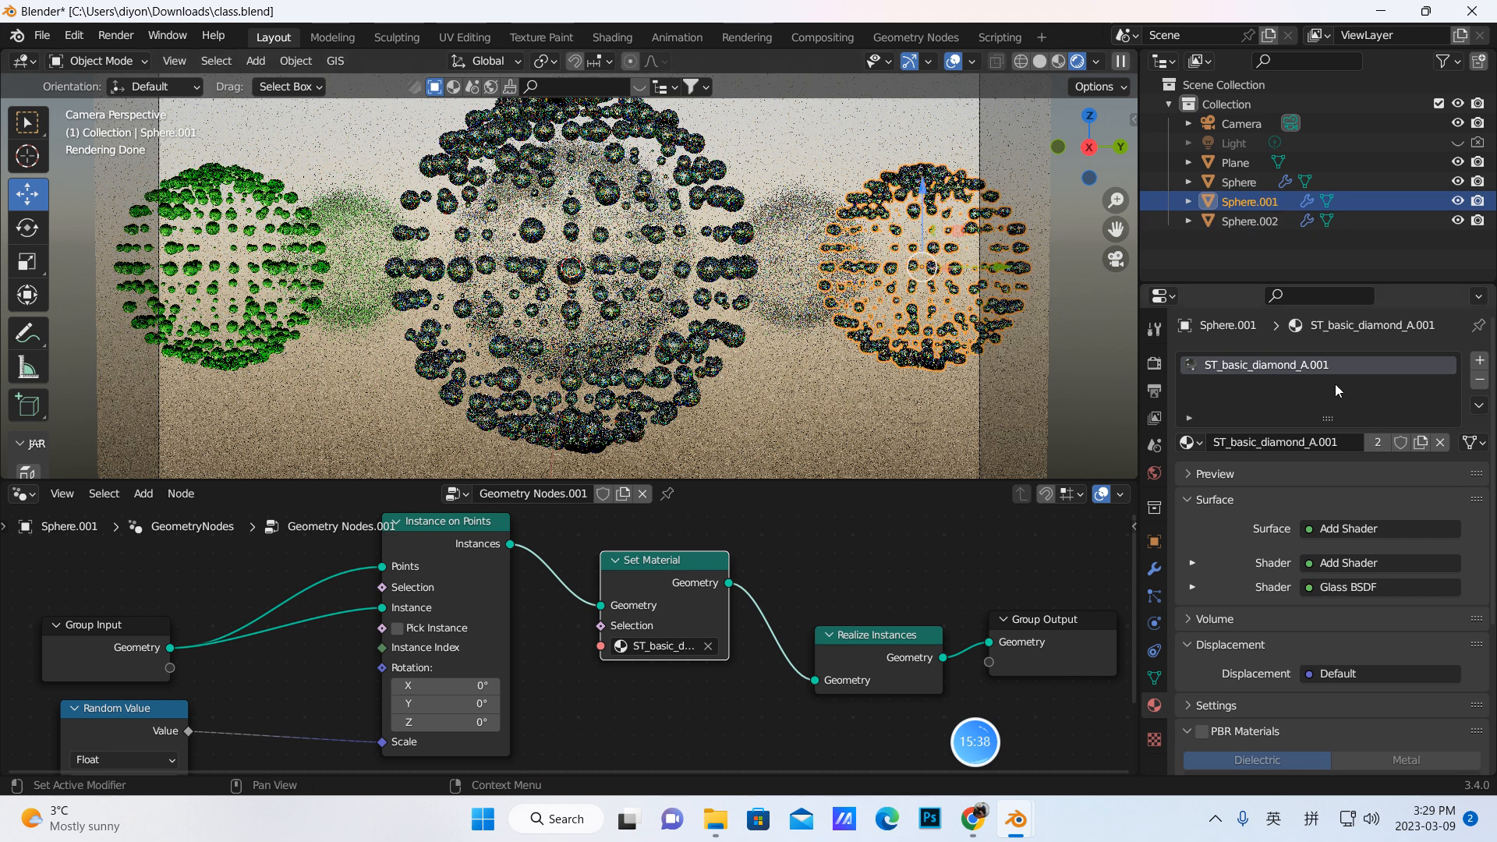
pyautogui.click(1402, 442)
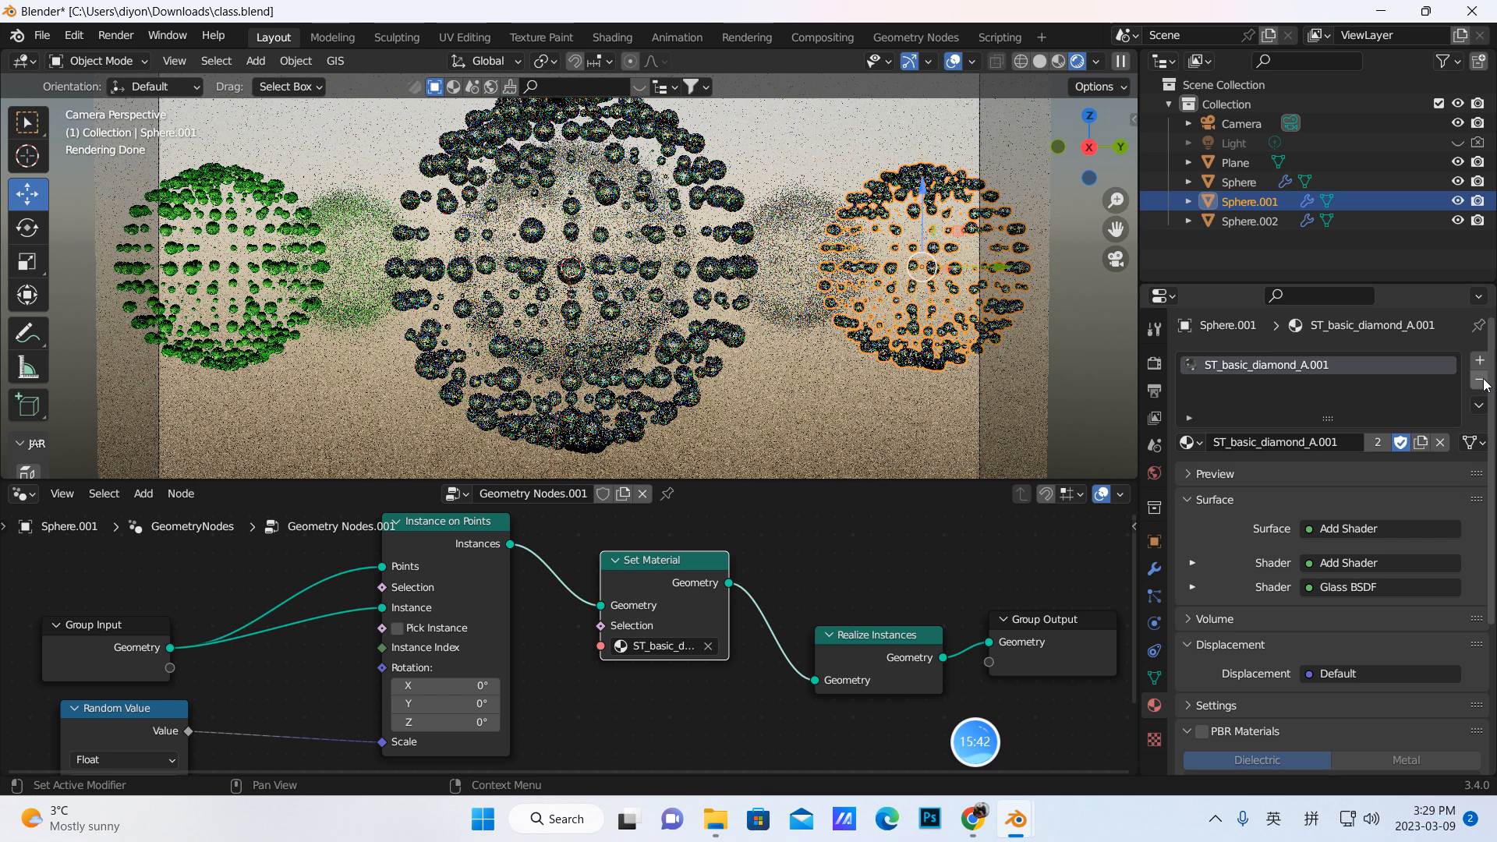
pyautogui.click(1480, 380)
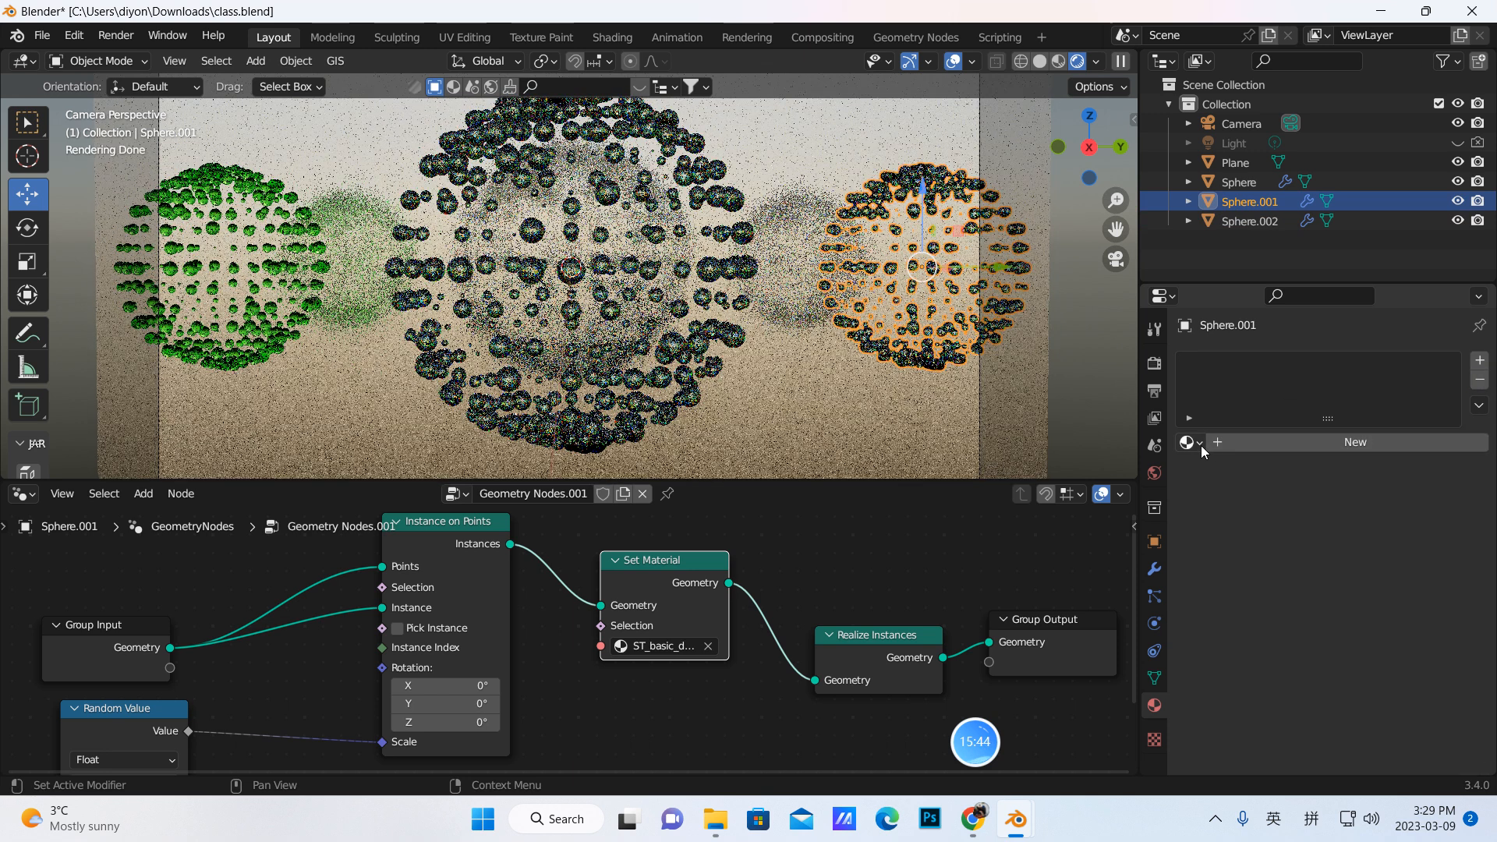
pyautogui.click(1199, 445)
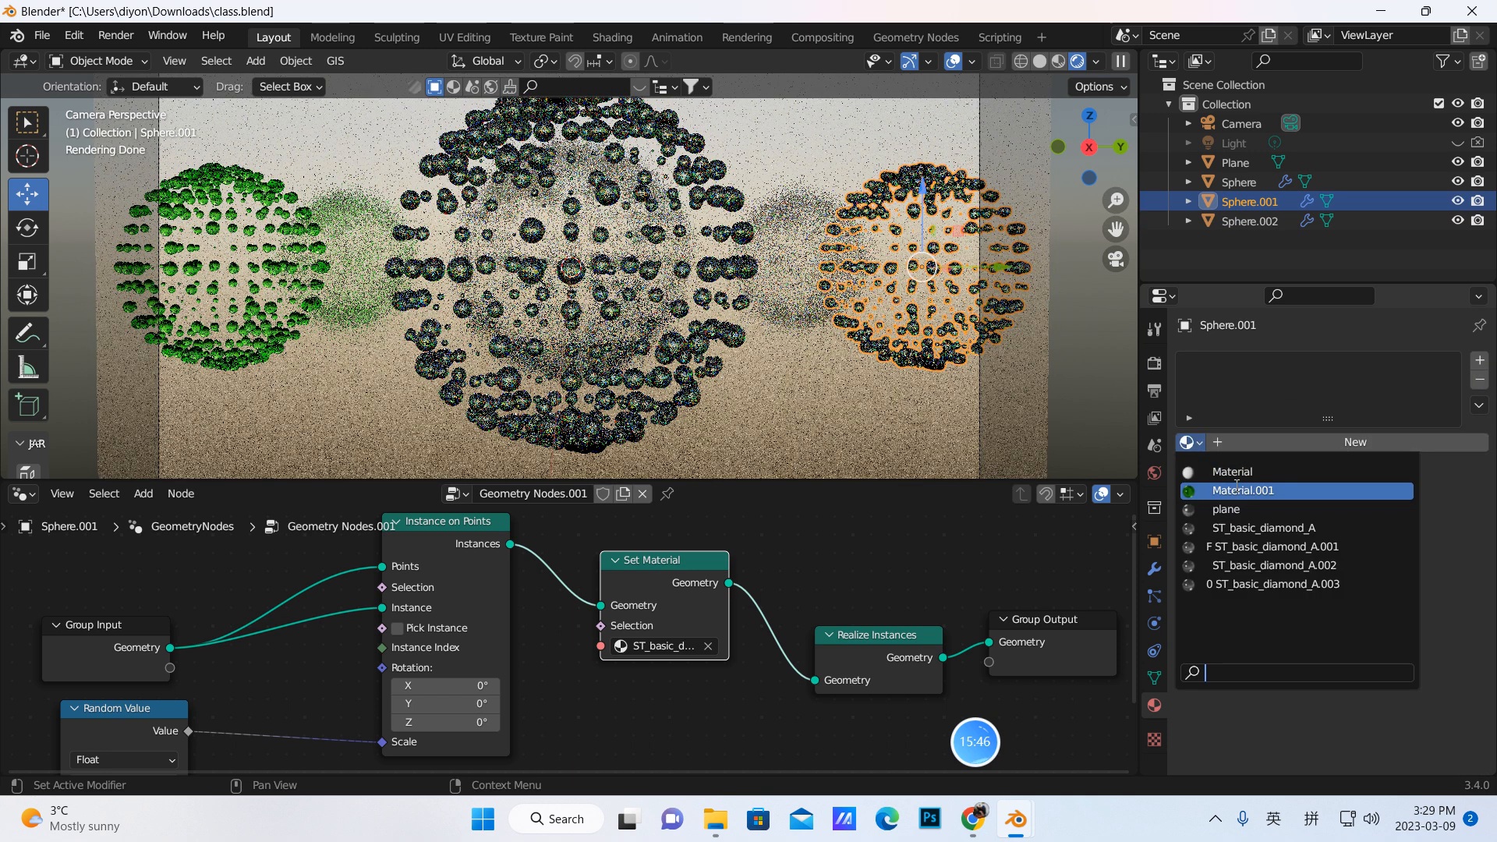
pyautogui.click(1237, 490)
pyautogui.click(1420, 443)
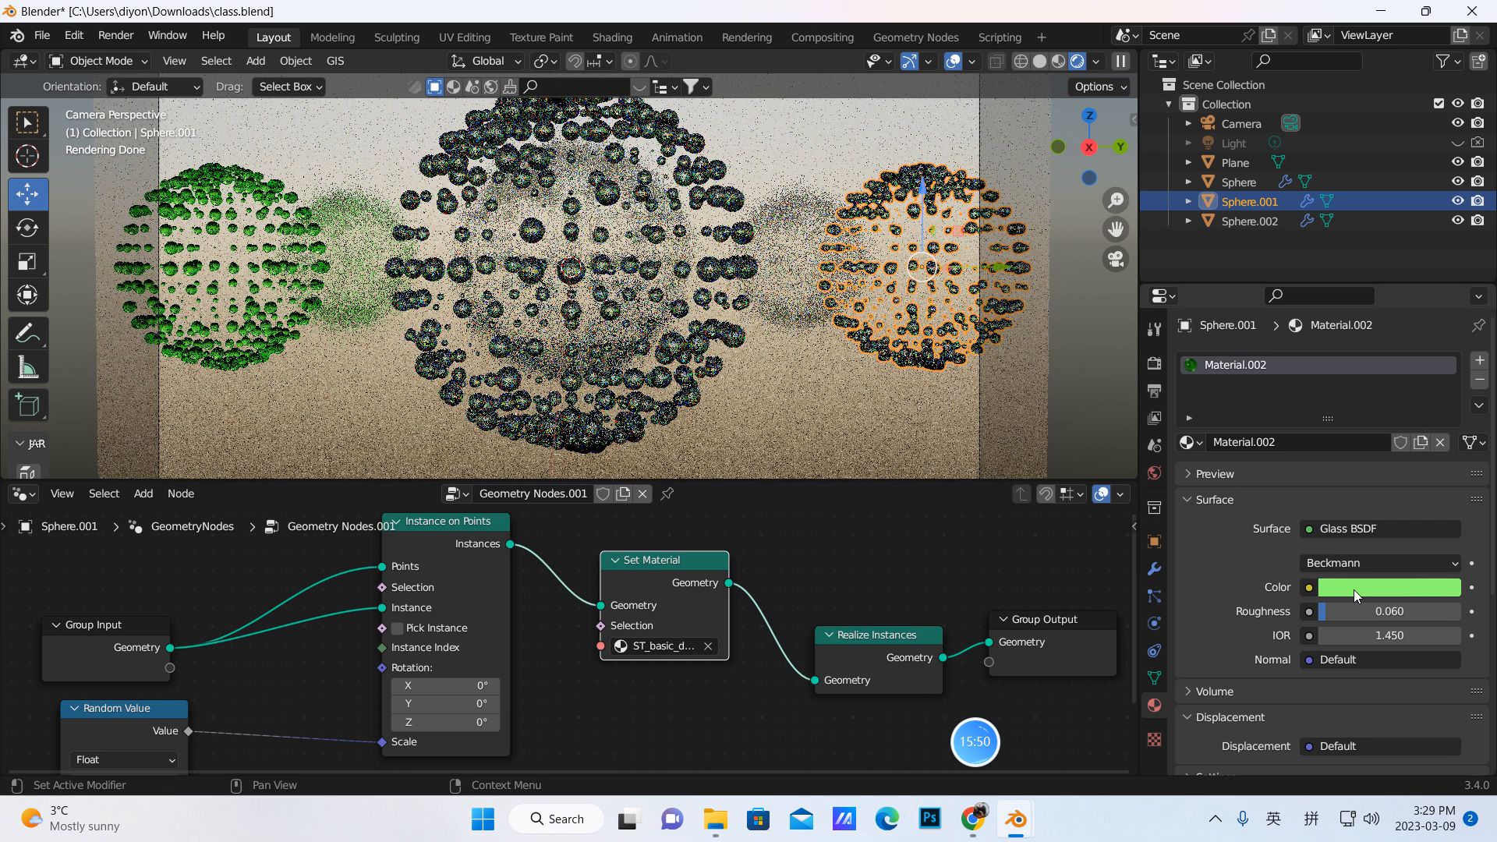
# Step: Set the Glass BSDF color of Material.002 to light orange
pyautogui.click(1354, 590)
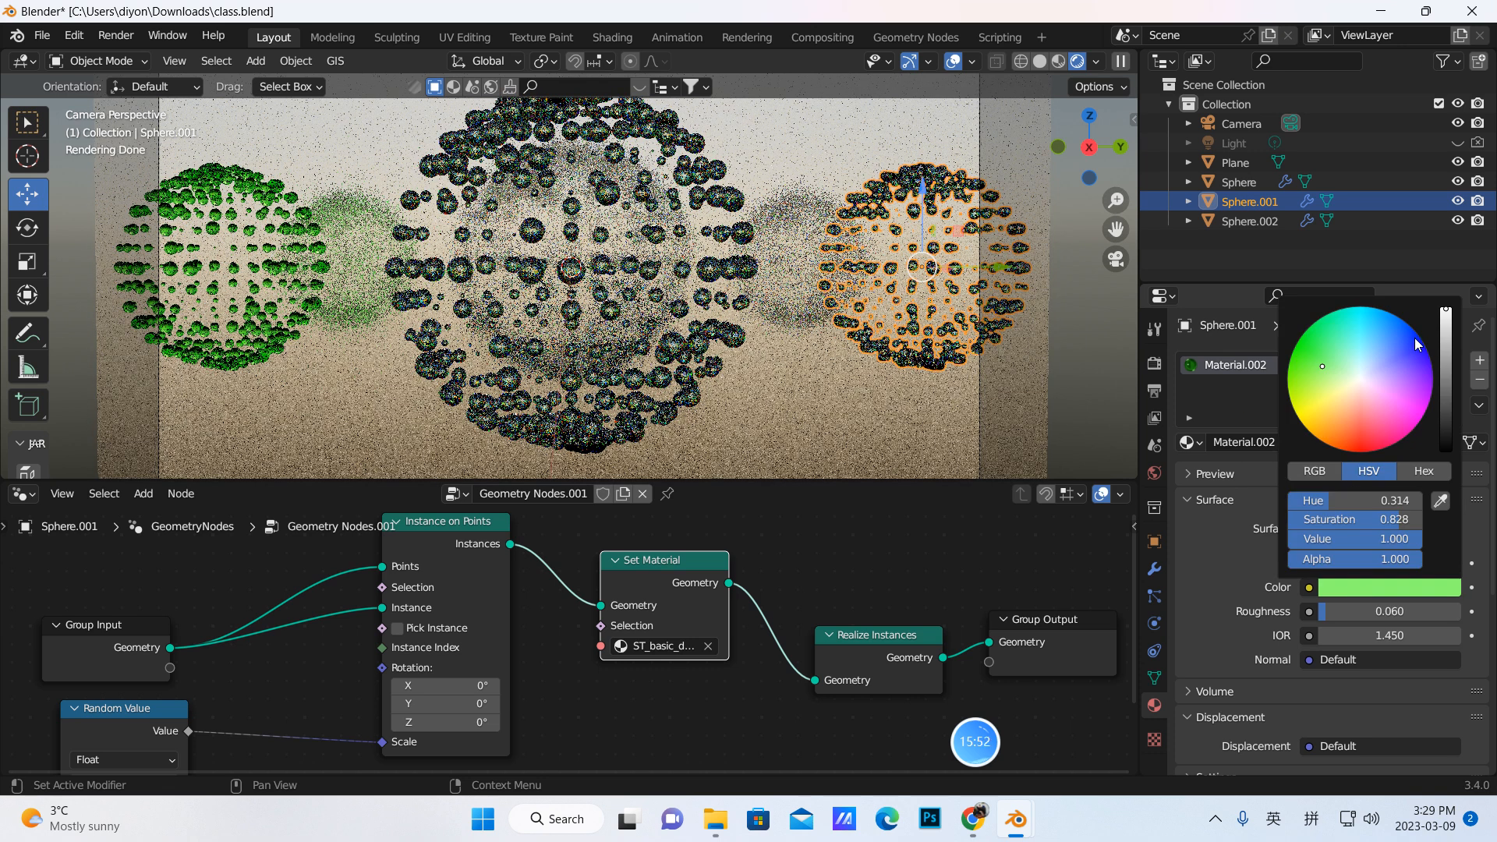
pyautogui.click(1383, 400)
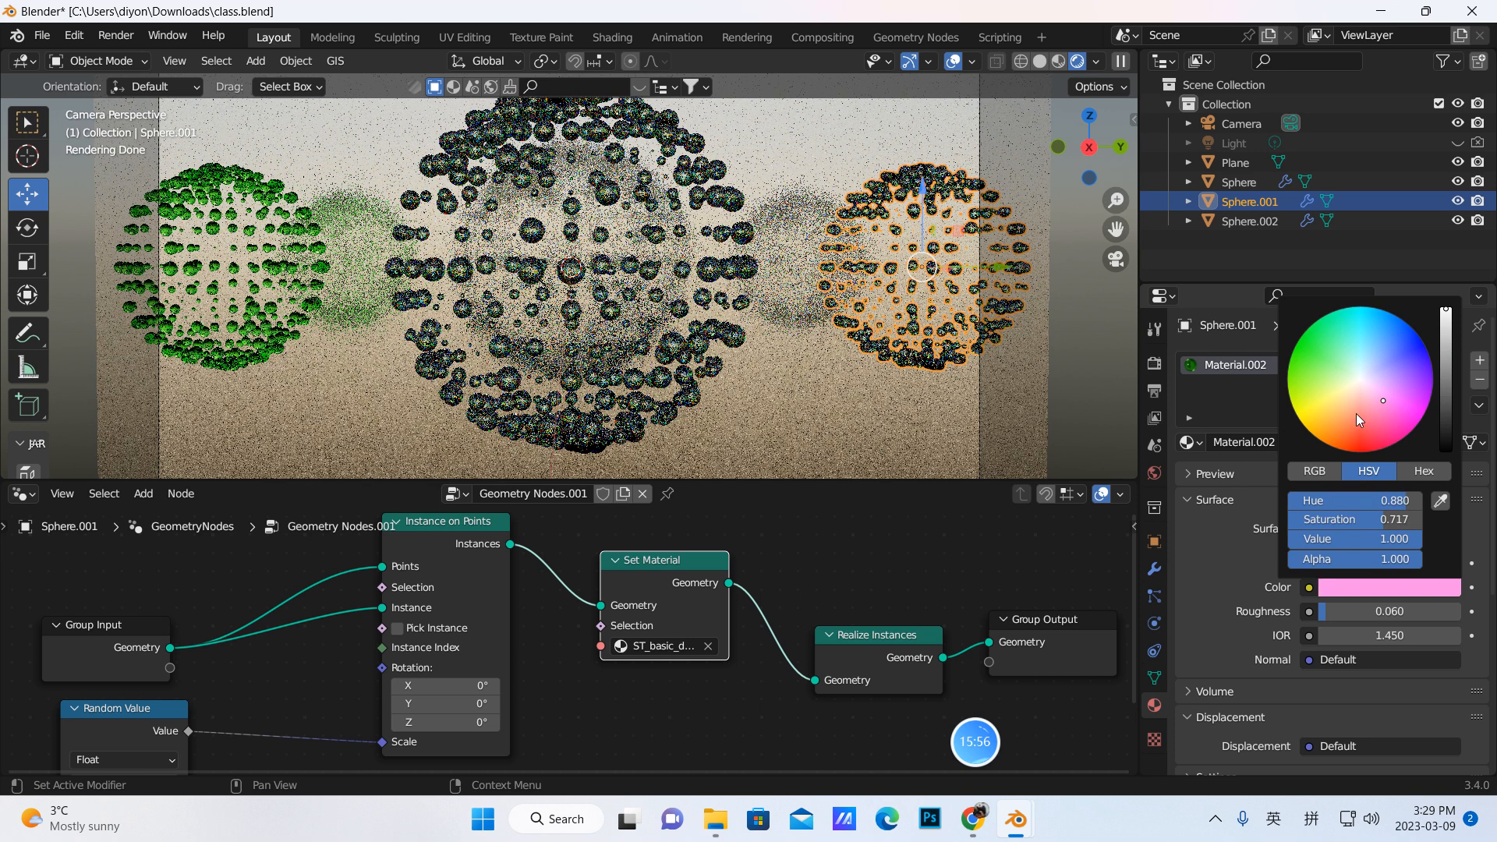
pyautogui.click(1347, 414)
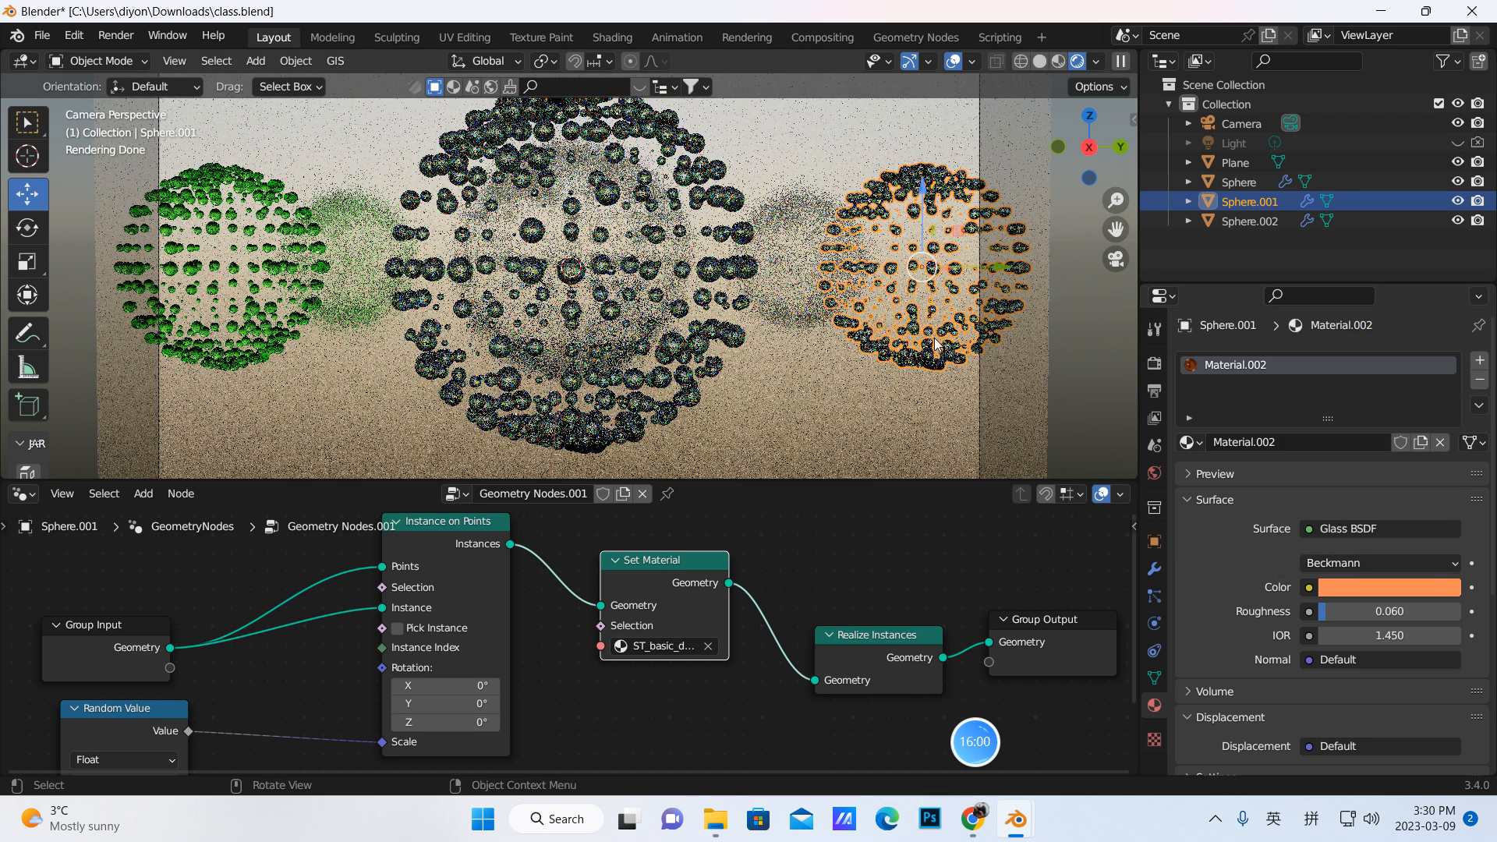
pyautogui.scroll(-8, 1327, 652)
pyautogui.scroll(8, 1326, 652)
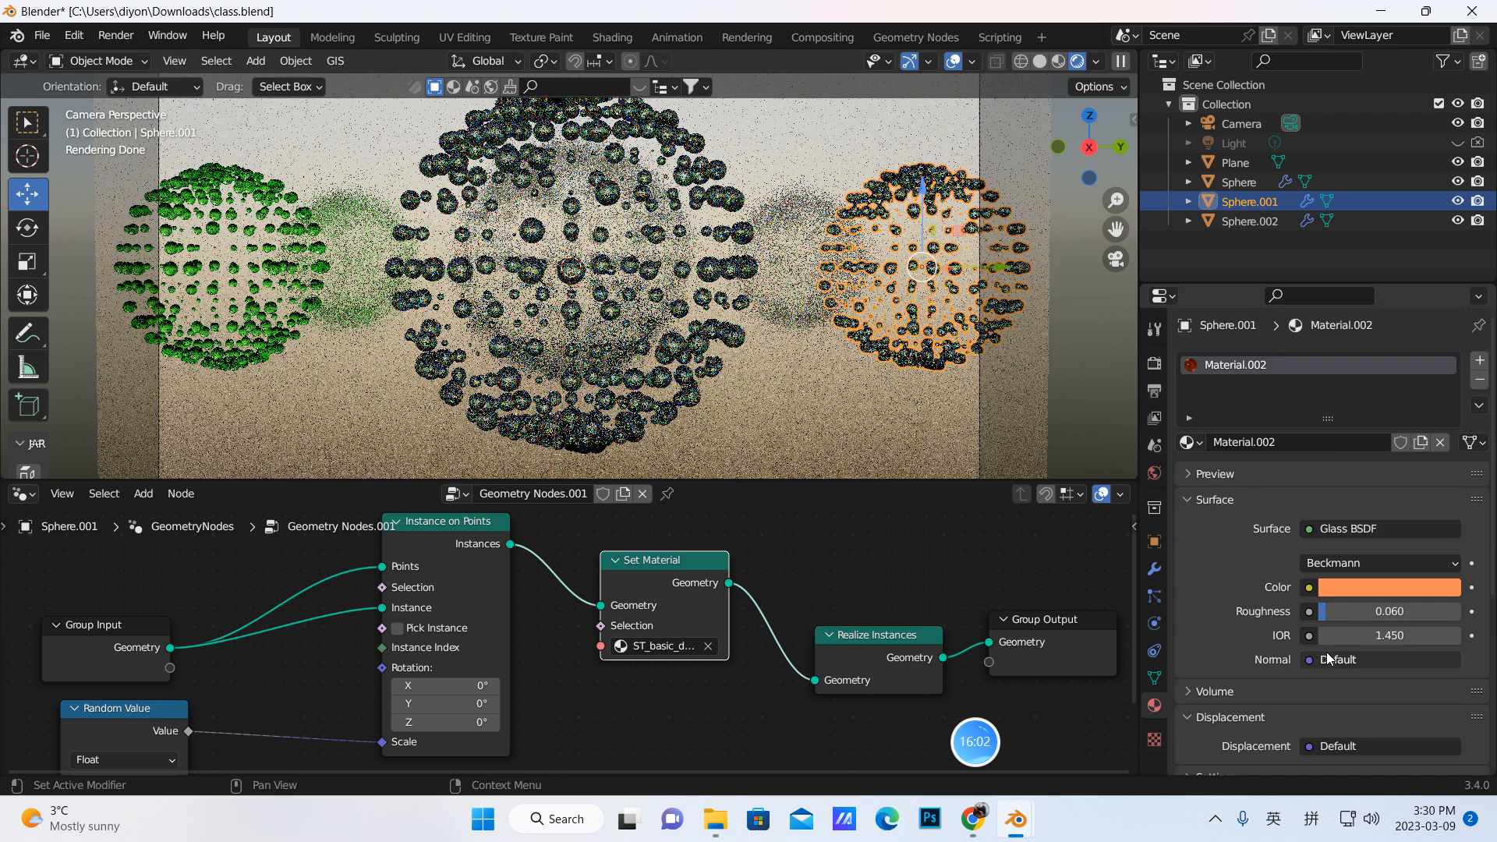
pyautogui.click(1366, 587)
pyautogui.click(1349, 414)
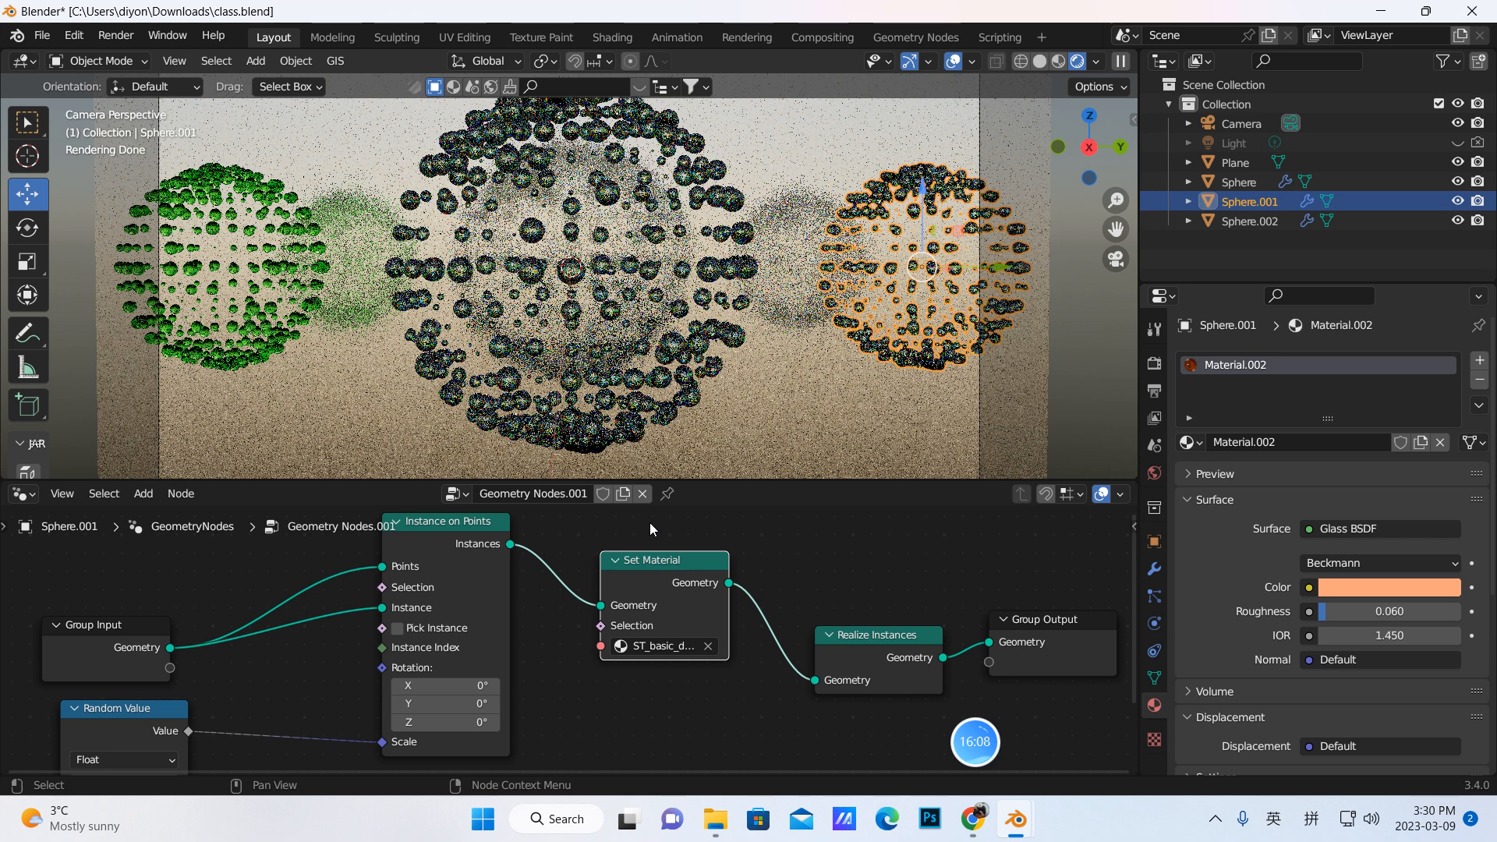
# Step: Give Sphere.001 a separate copy of its geometry node group and assign Material.002 in its Set Material node
pyautogui.click(623, 496)
pyautogui.click(710, 647)
pyautogui.click(661, 654)
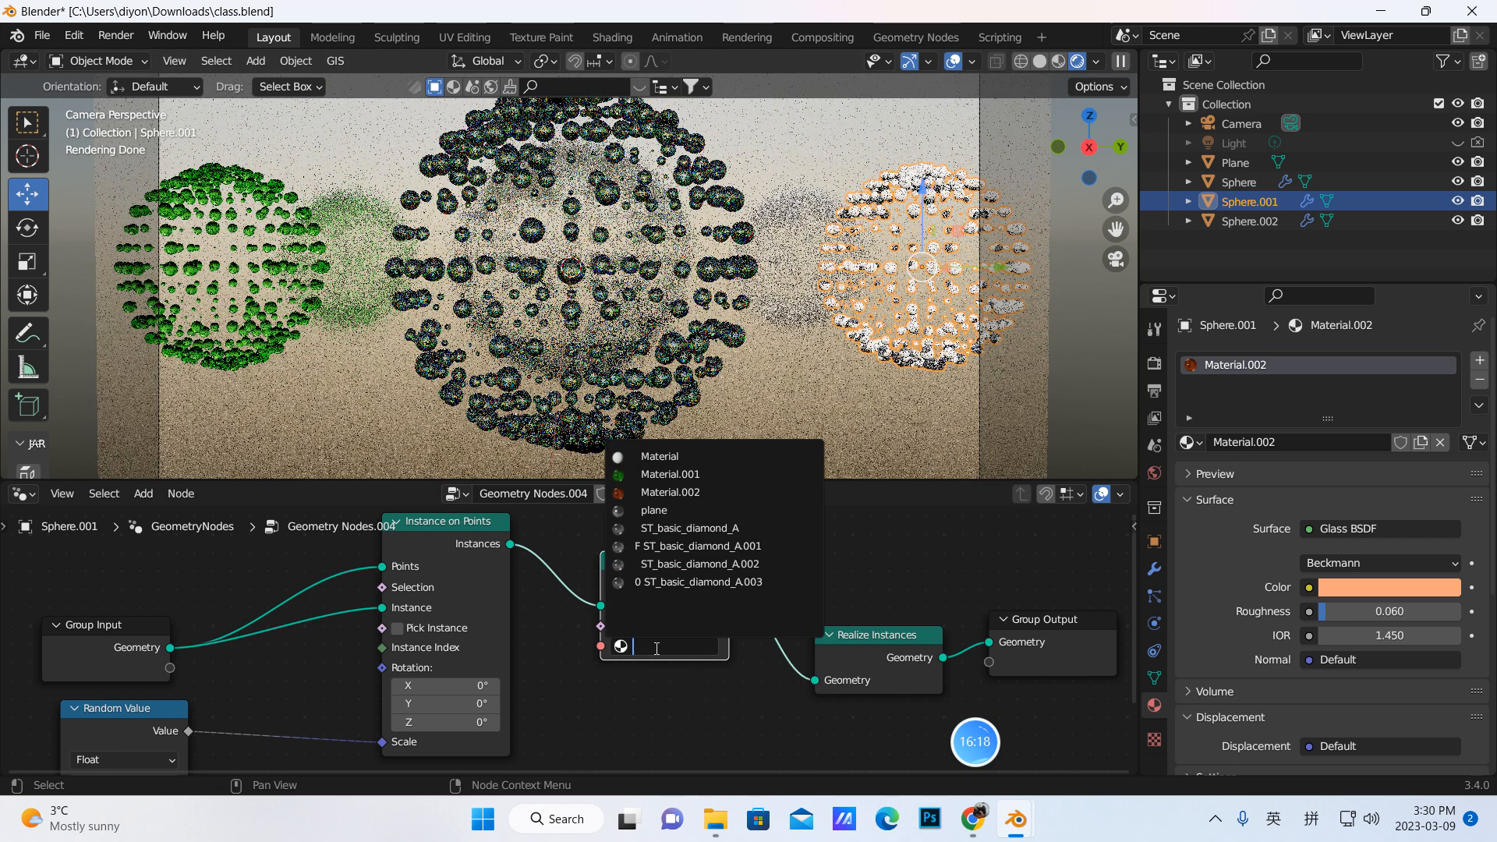
pyautogui.click(670, 492)
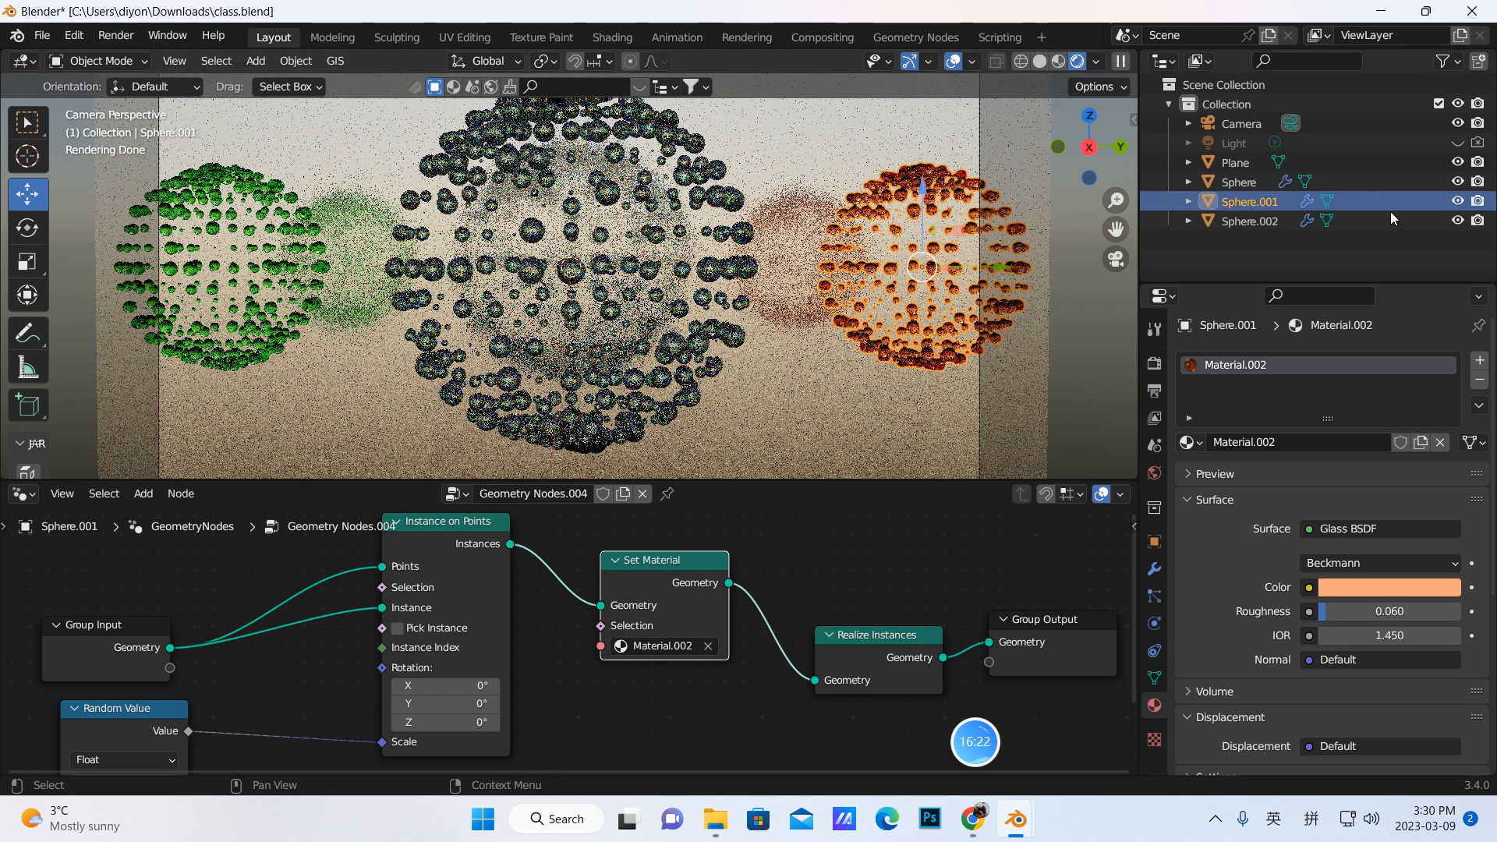
# Step: Enable Cast Shadow Caustics in the object shading settings of the central Sphere
pyautogui.click(1234, 185)
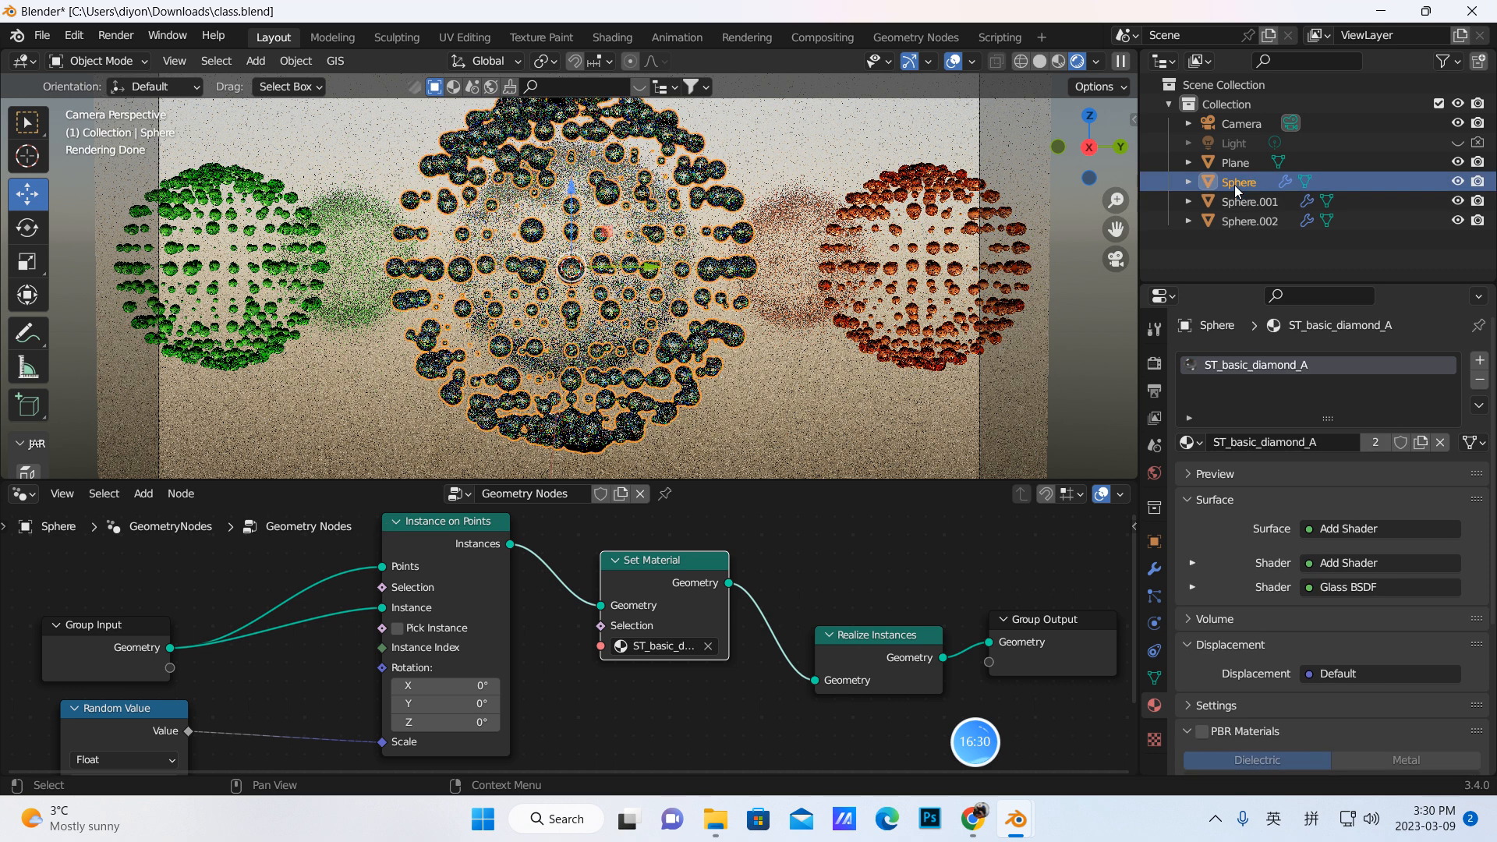
pyautogui.click(1156, 543)
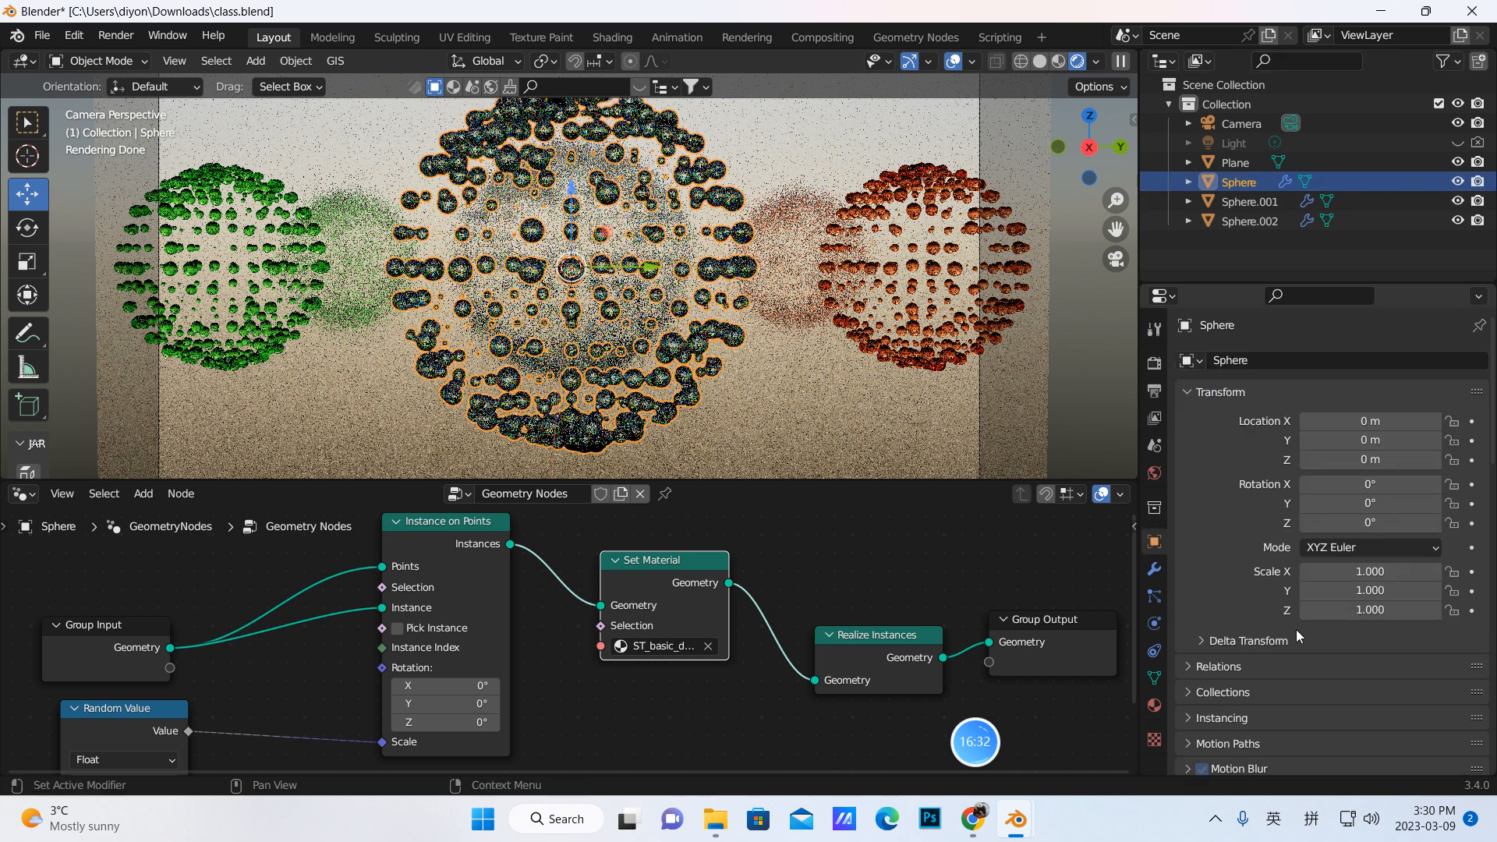
pyautogui.scroll(-4, 1298, 634)
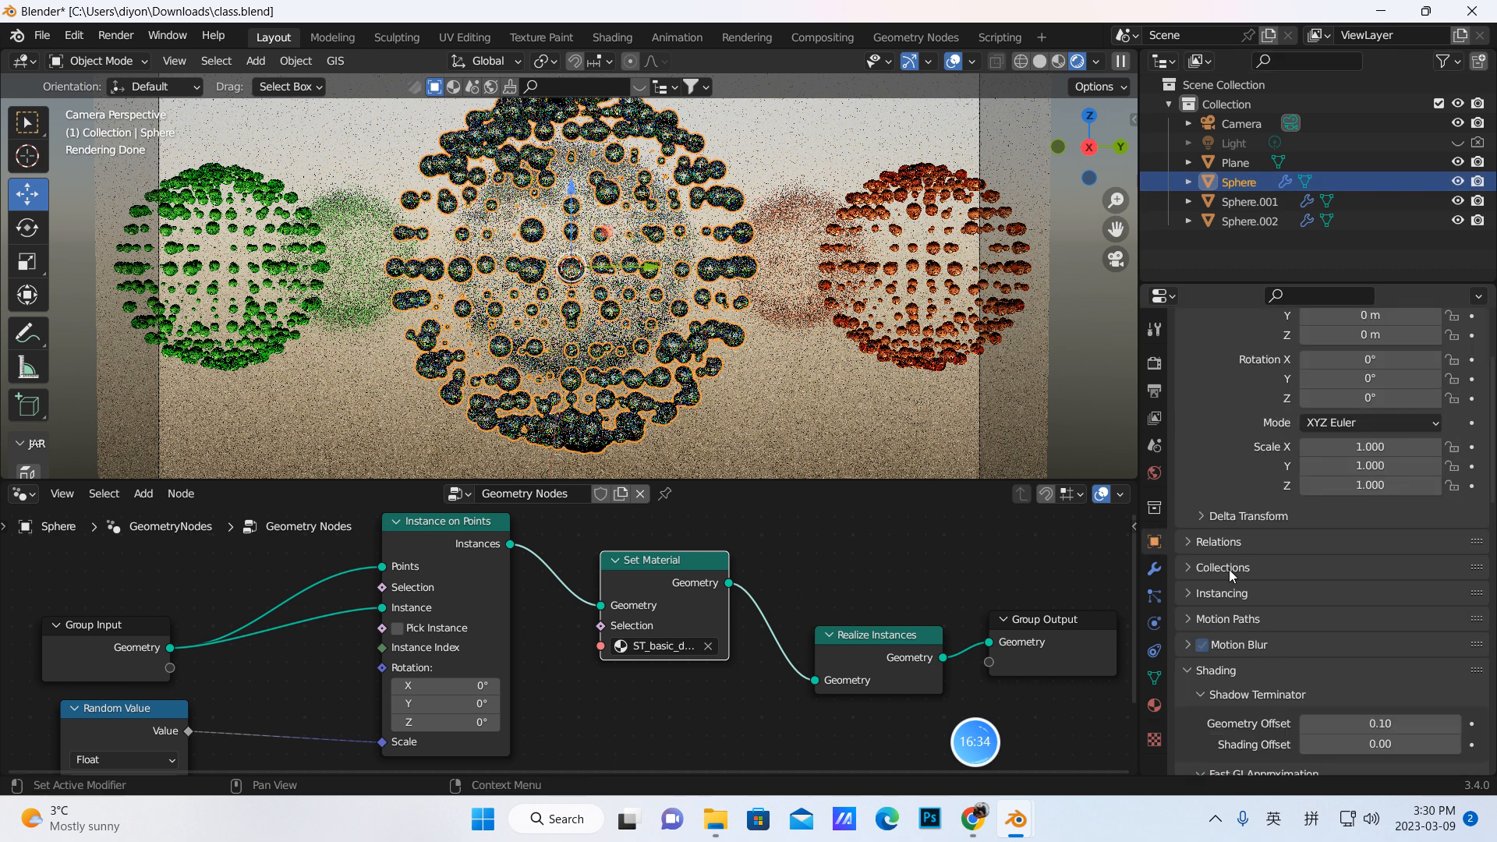
pyautogui.scroll(-4, 1238, 615)
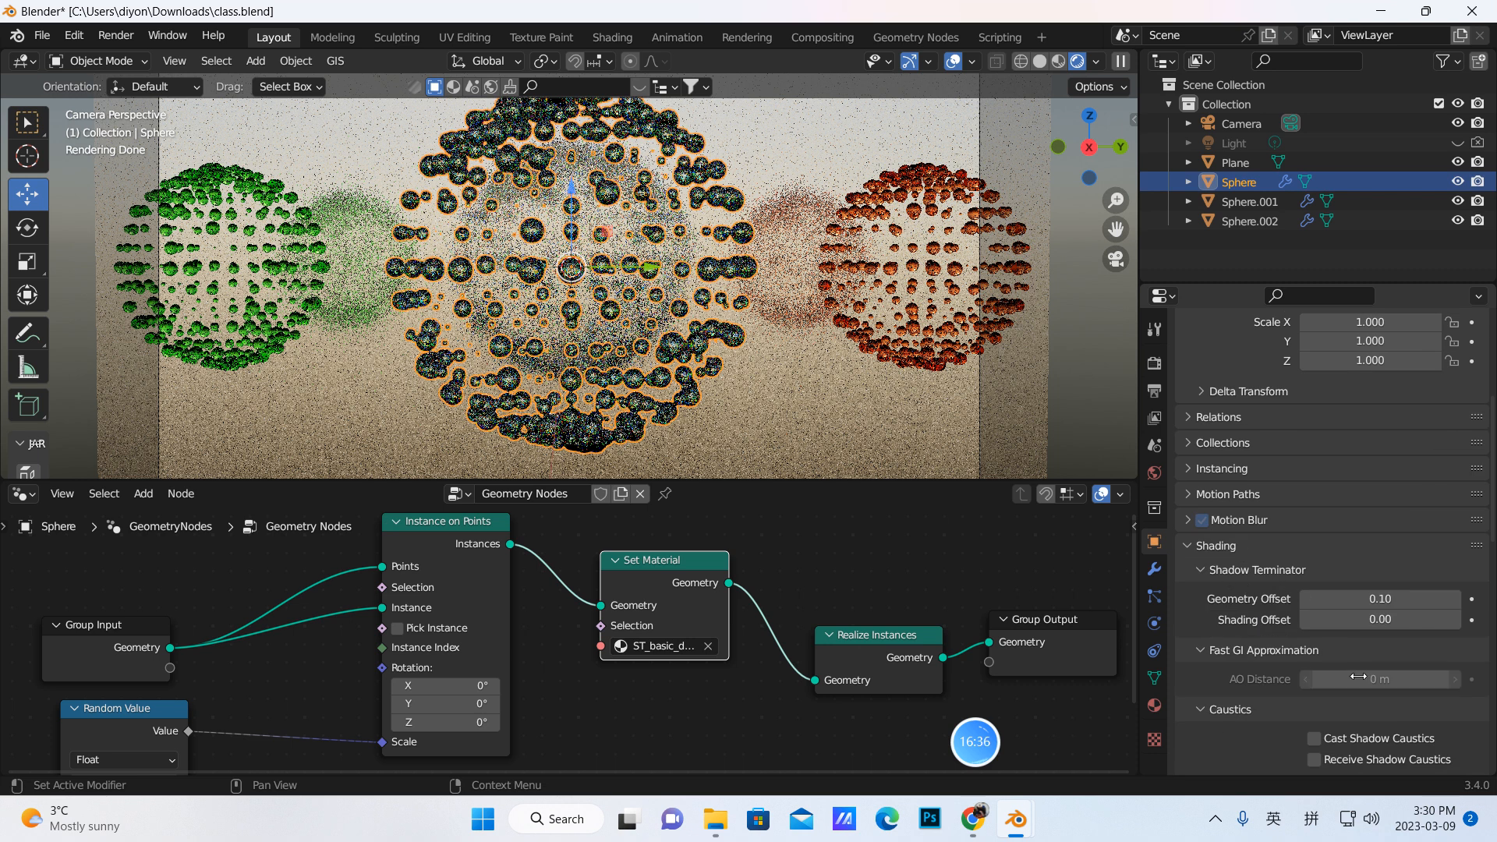
pyautogui.scroll(-4, 1345, 663)
pyautogui.click(1316, 613)
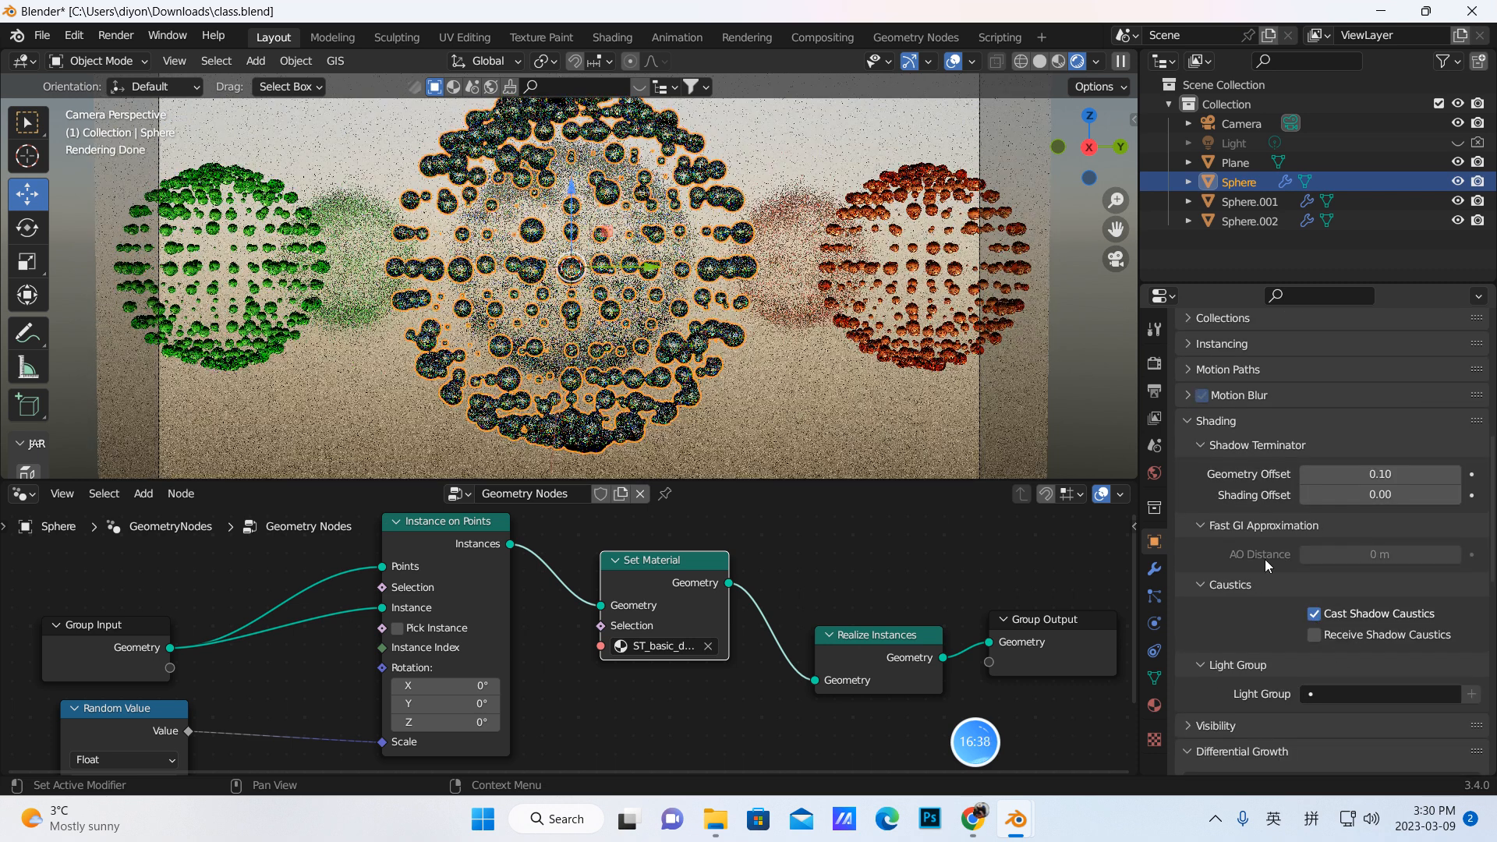
# Step: Enable Cast Shadow Caustics for Sphere.001 and Sphere.002, and Receive Shadow Caustics for the Plane
pyautogui.click(1246, 202)
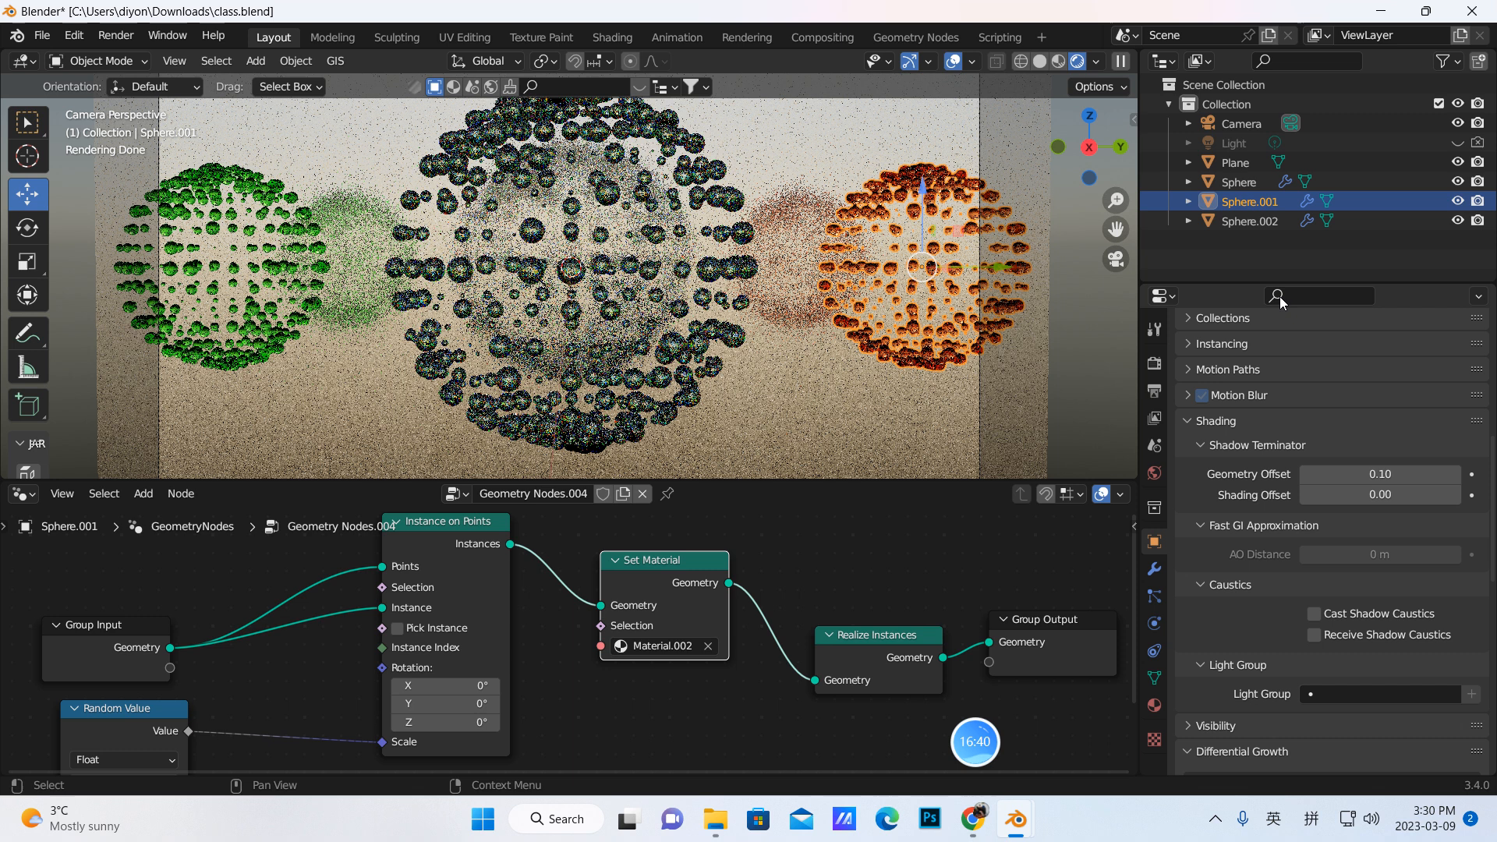
pyautogui.click(1315, 615)
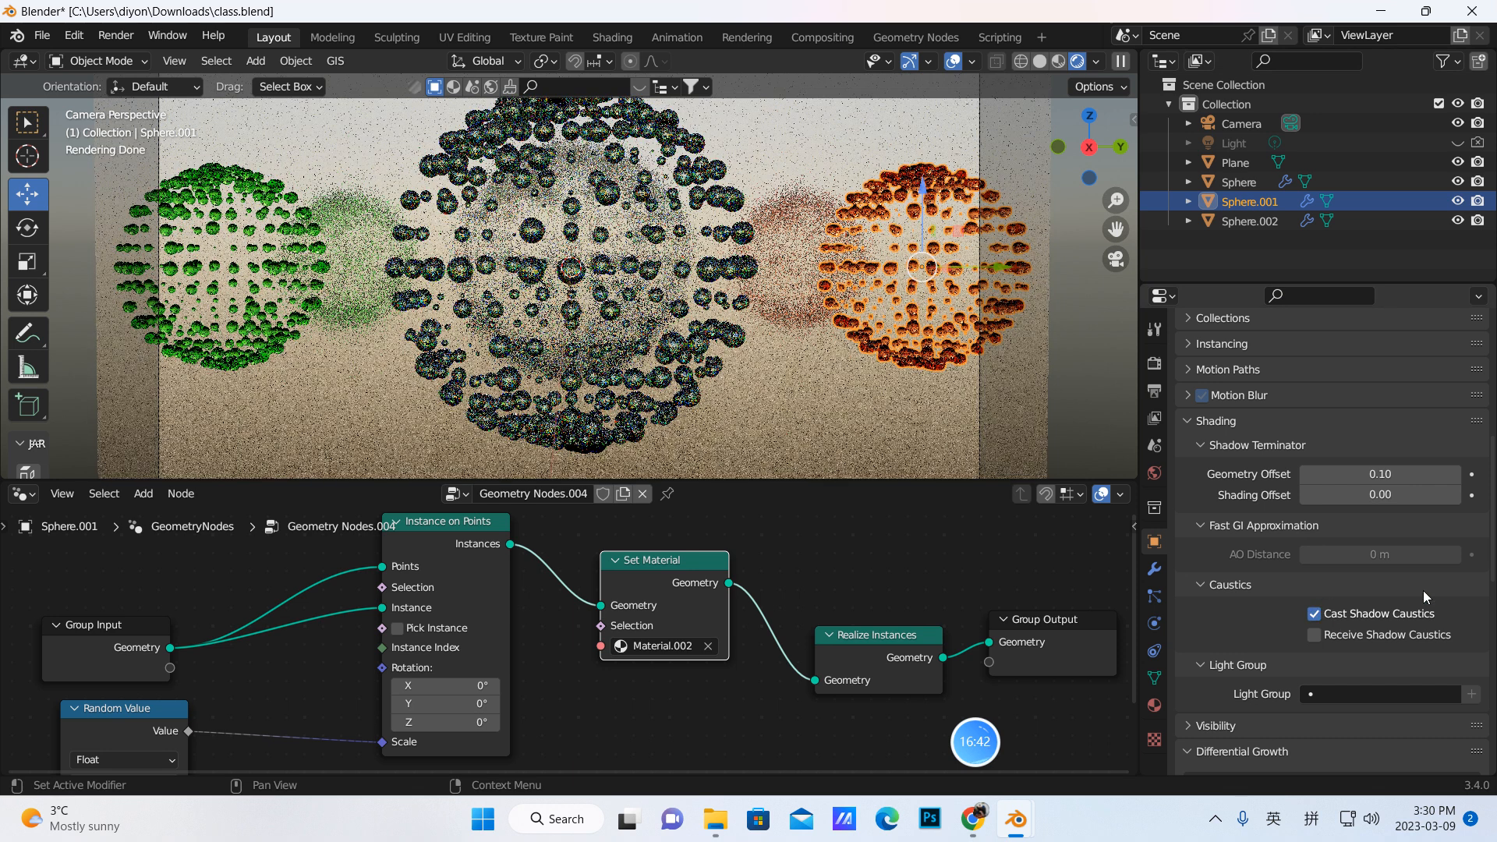
pyautogui.click(1234, 225)
pyautogui.click(1318, 615)
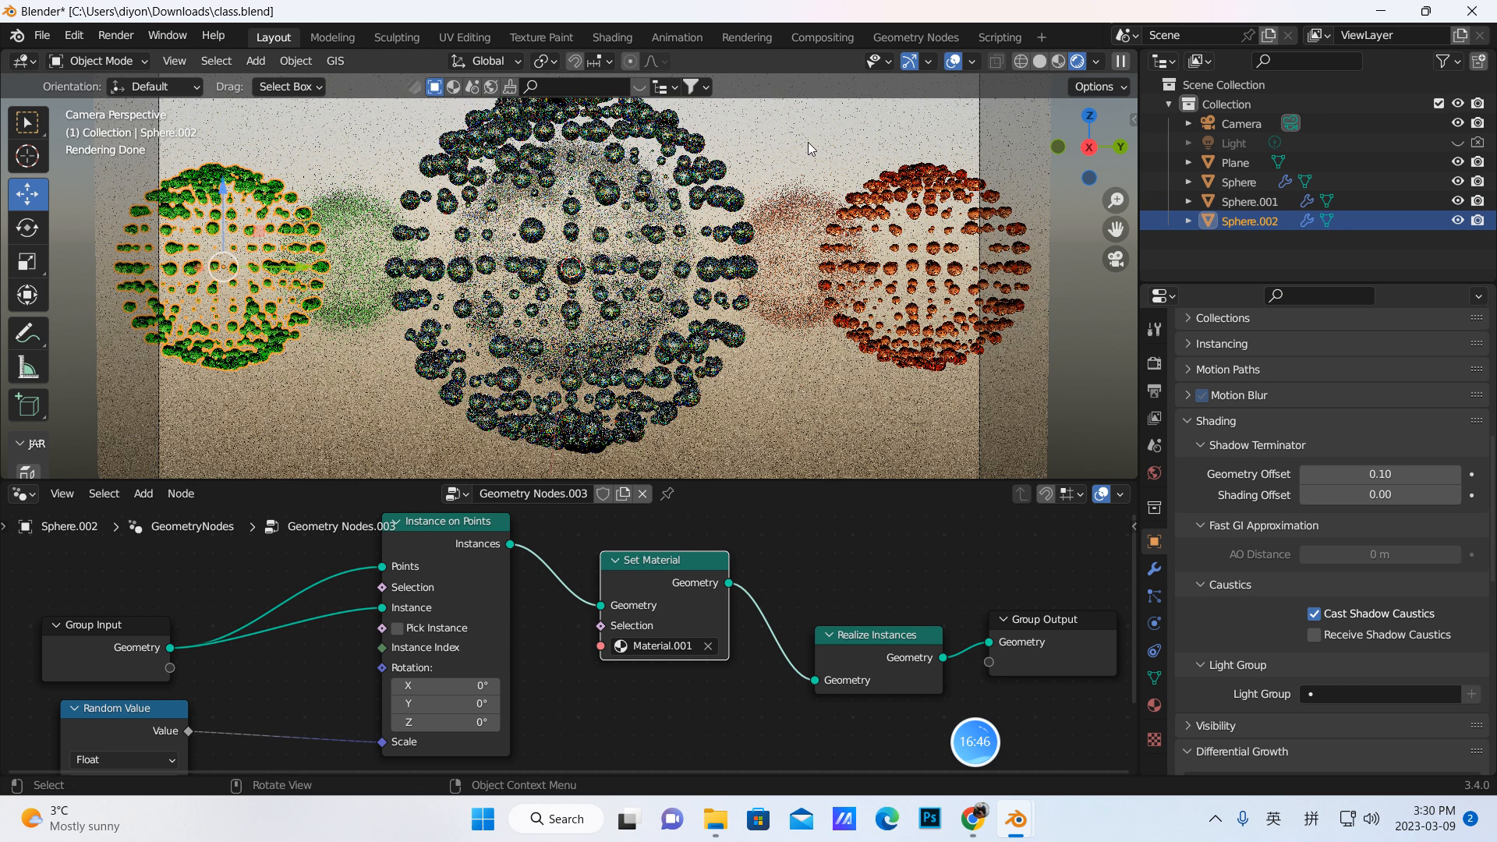
pyautogui.click(808, 142)
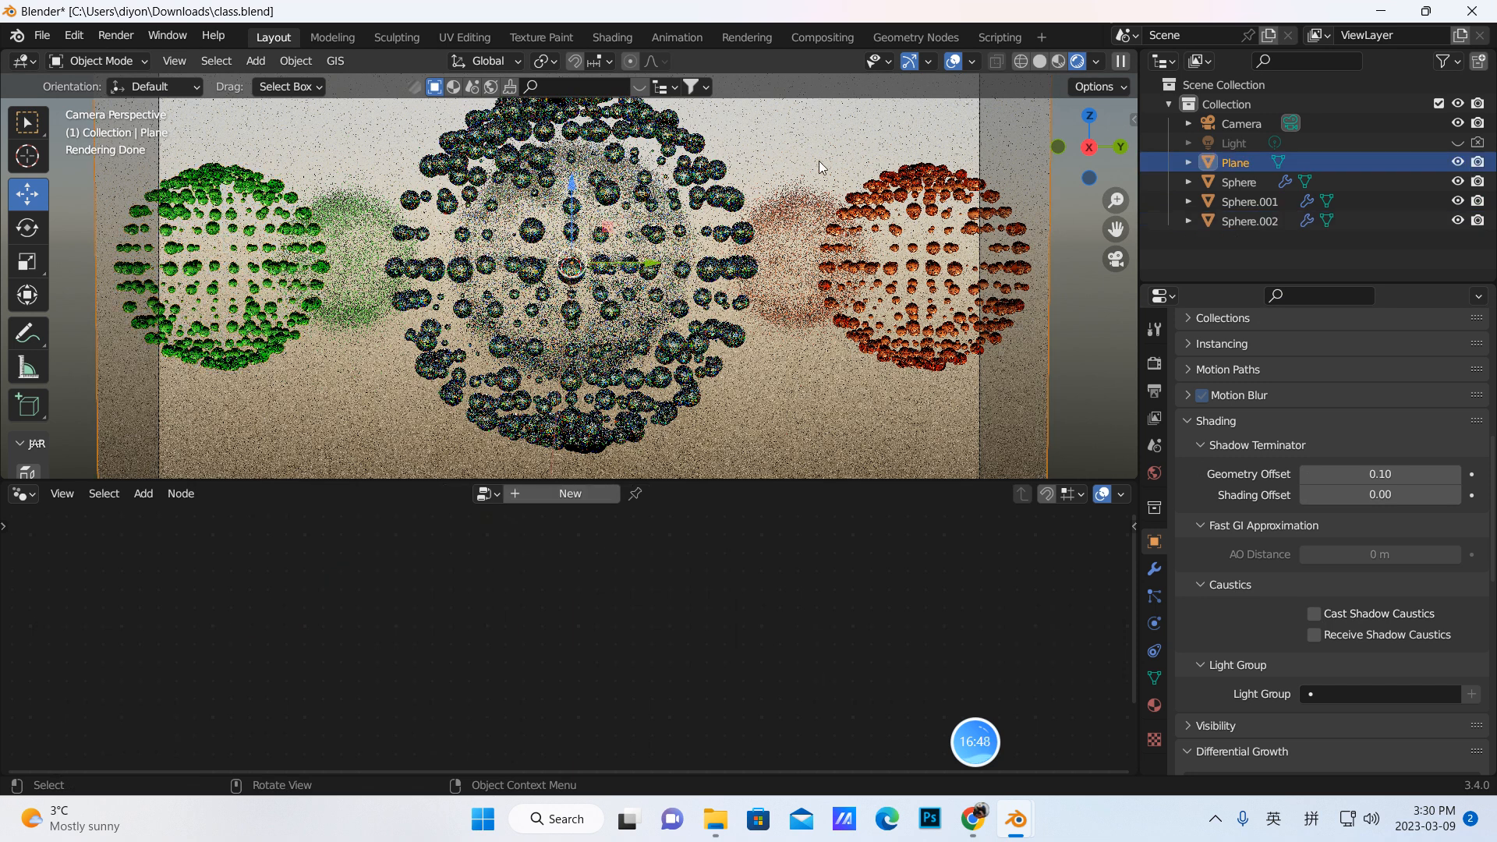
pyautogui.click(1315, 635)
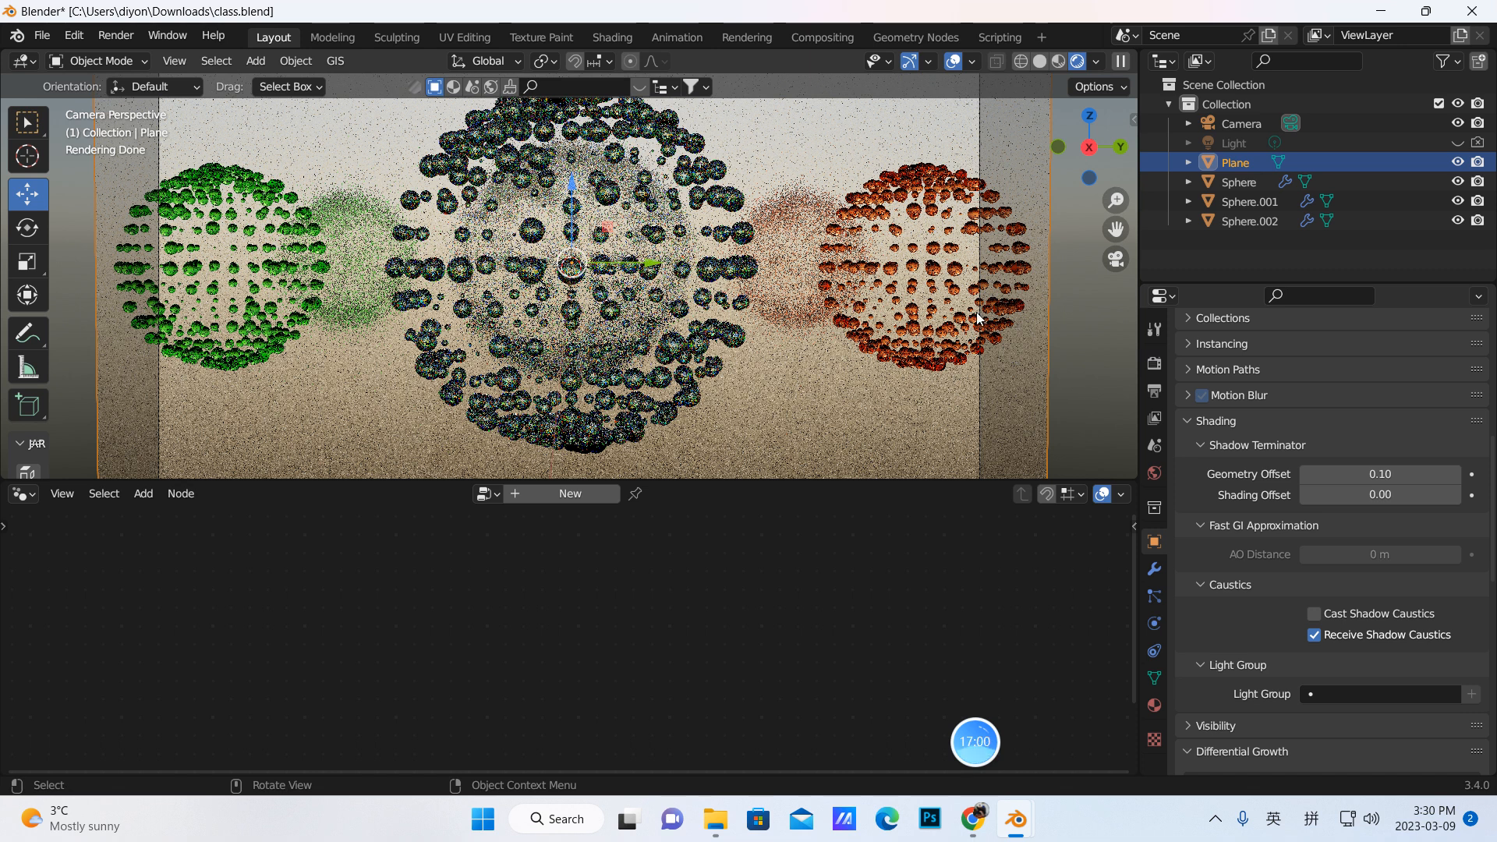
# Step: Enable the Denoising Data pass for the view layer
pyautogui.click(1156, 419)
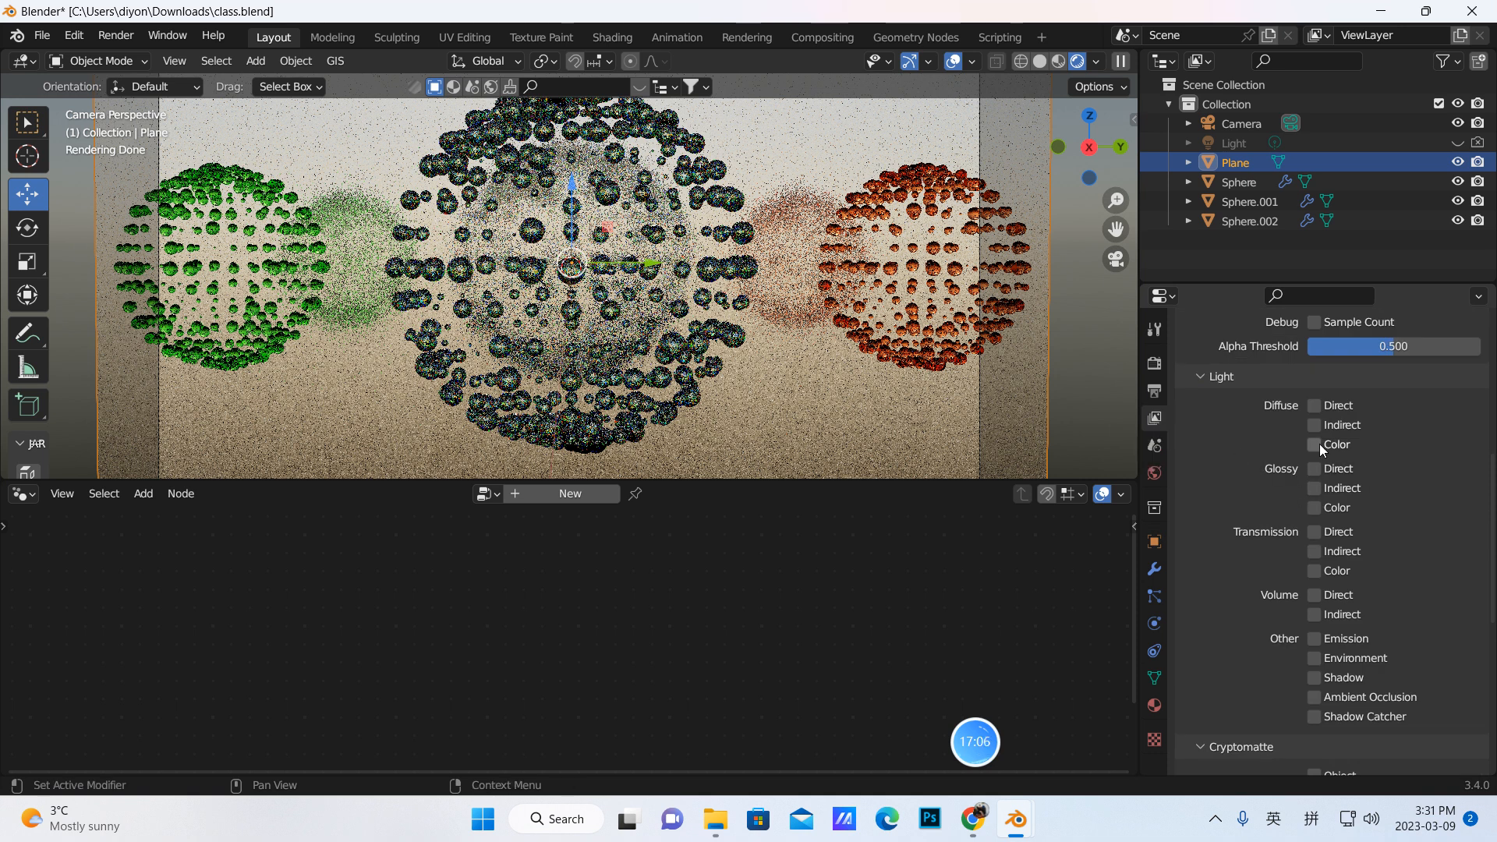
pyautogui.click(796, 36)
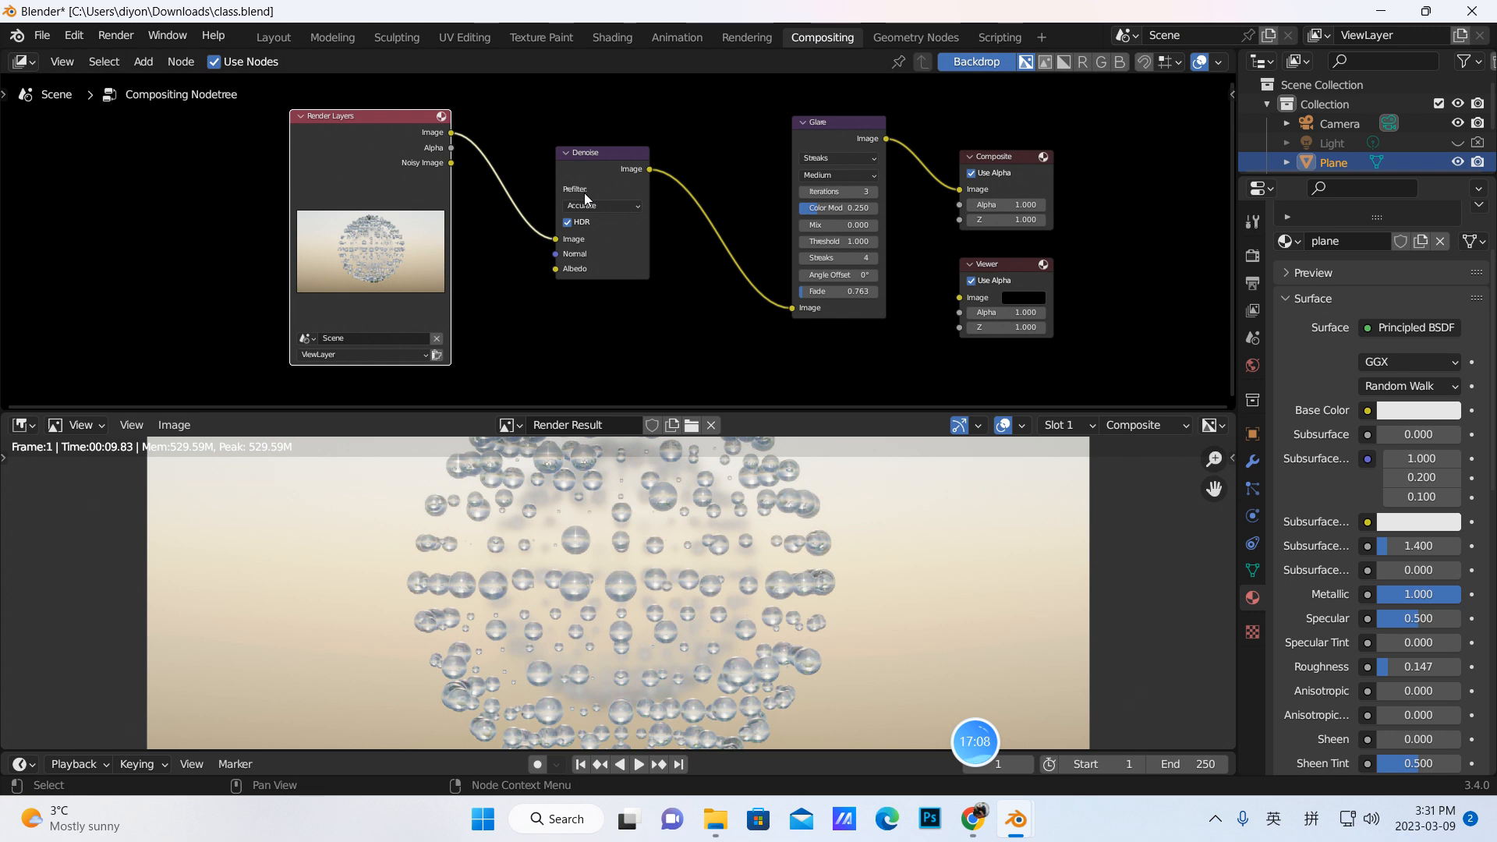
pyautogui.click(276, 37)
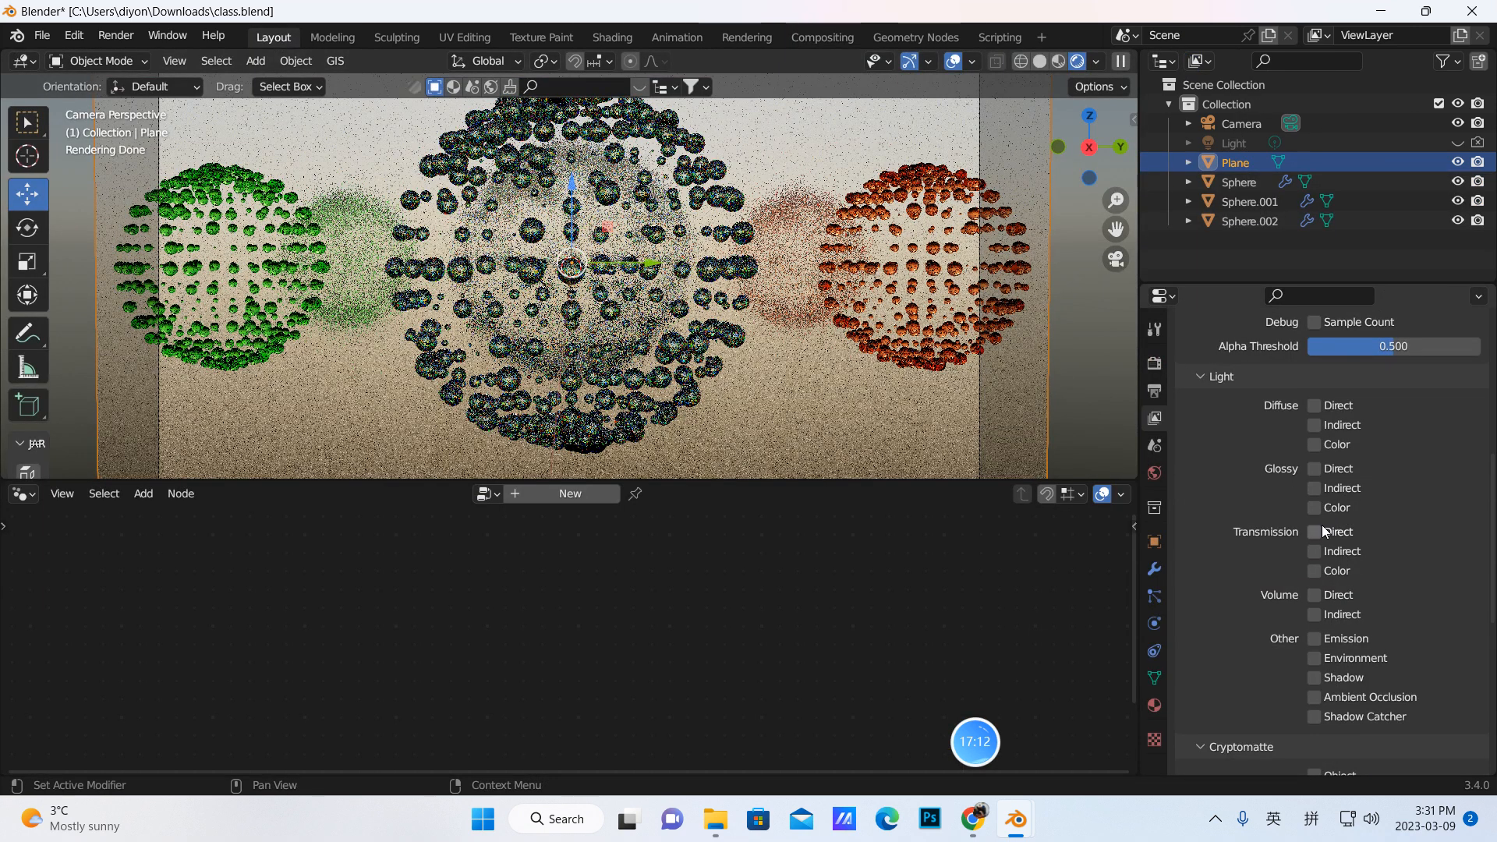
pyautogui.scroll(10, 1313, 487)
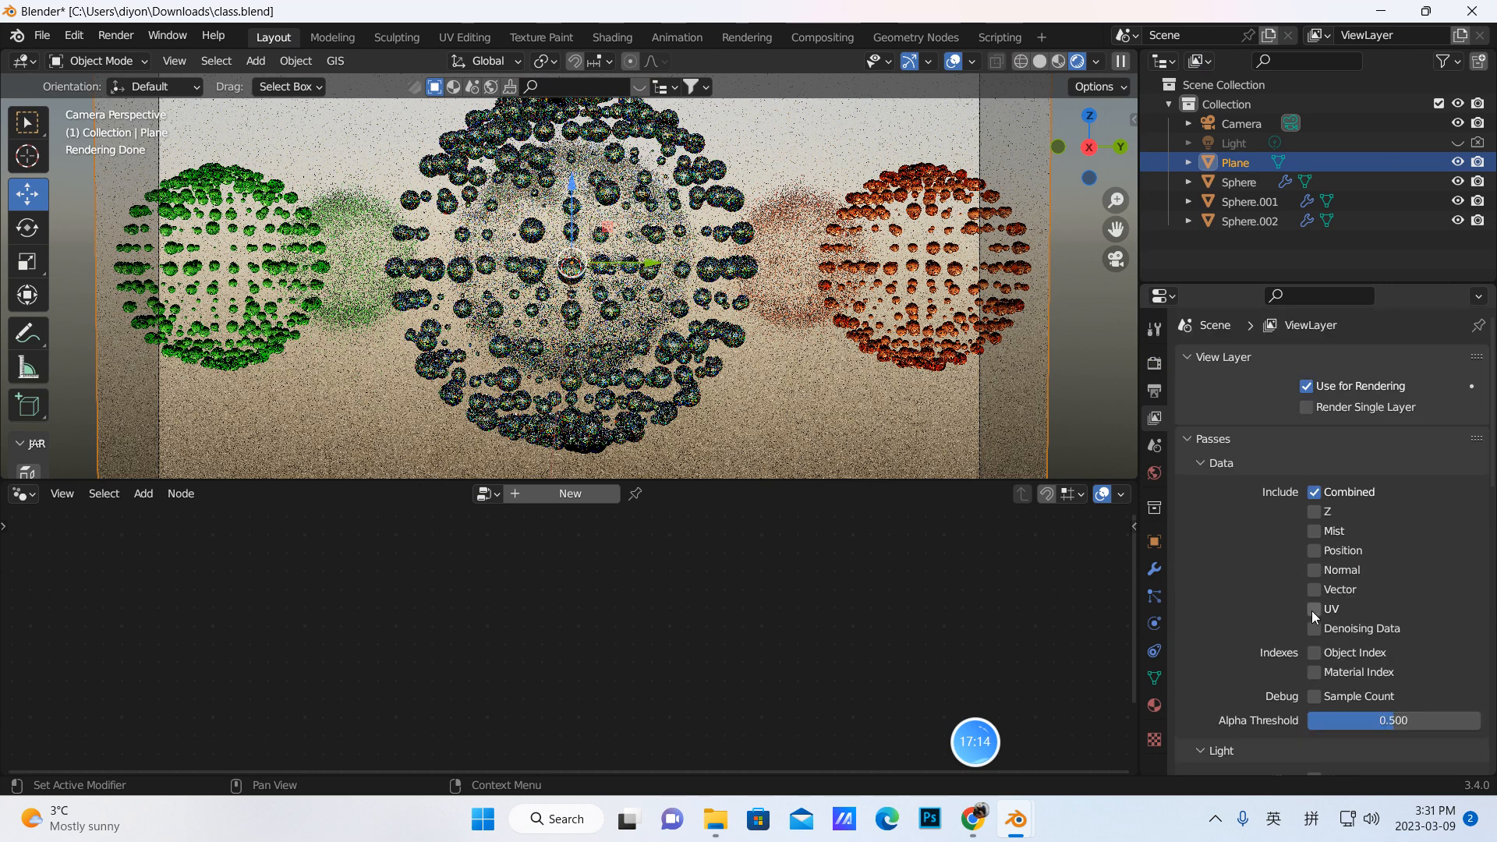
pyautogui.click(1314, 628)
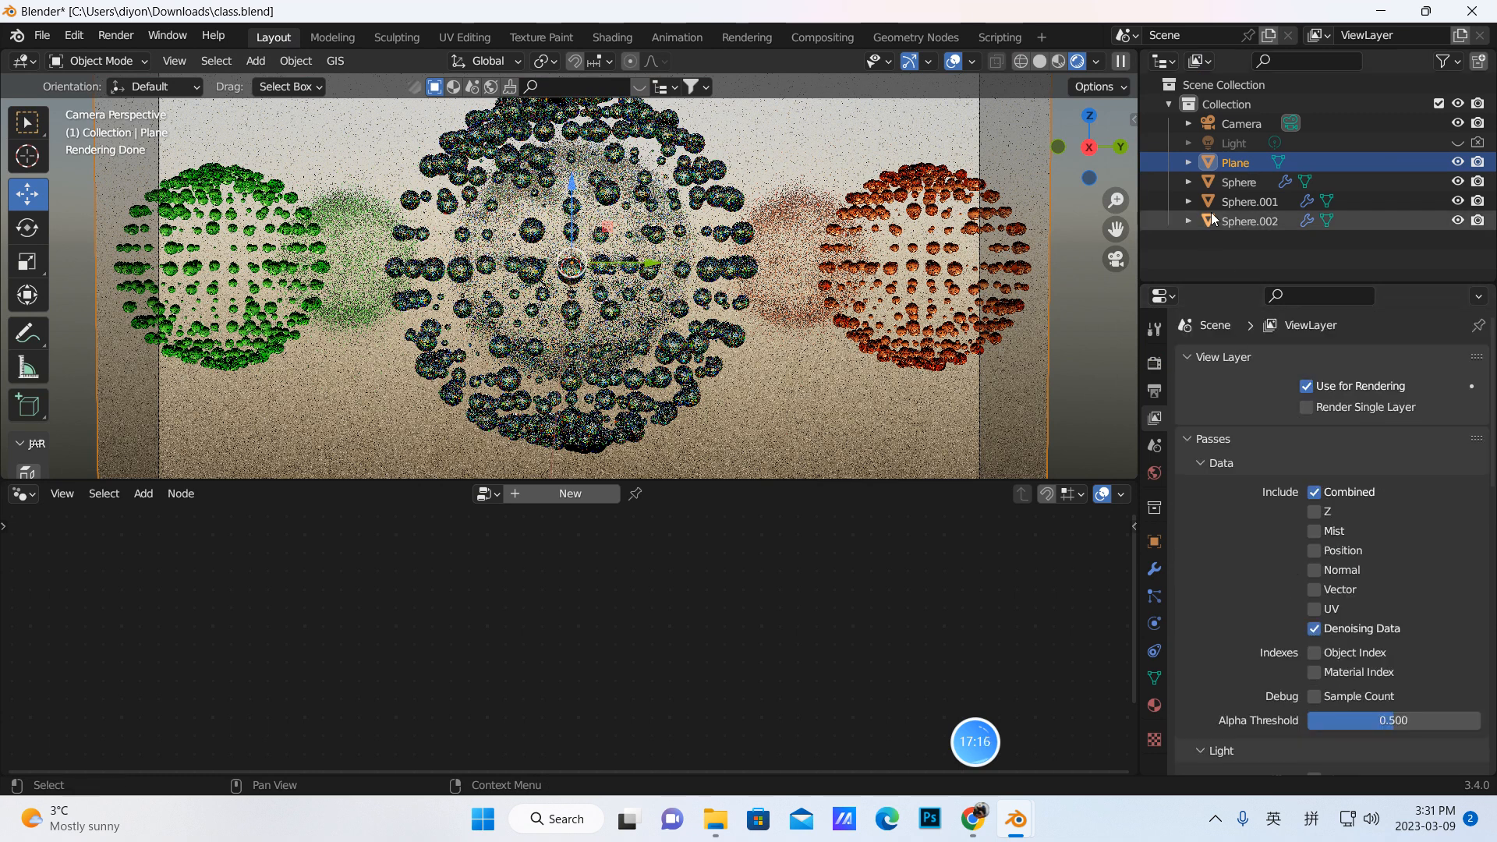
pyautogui.click(1232, 201)
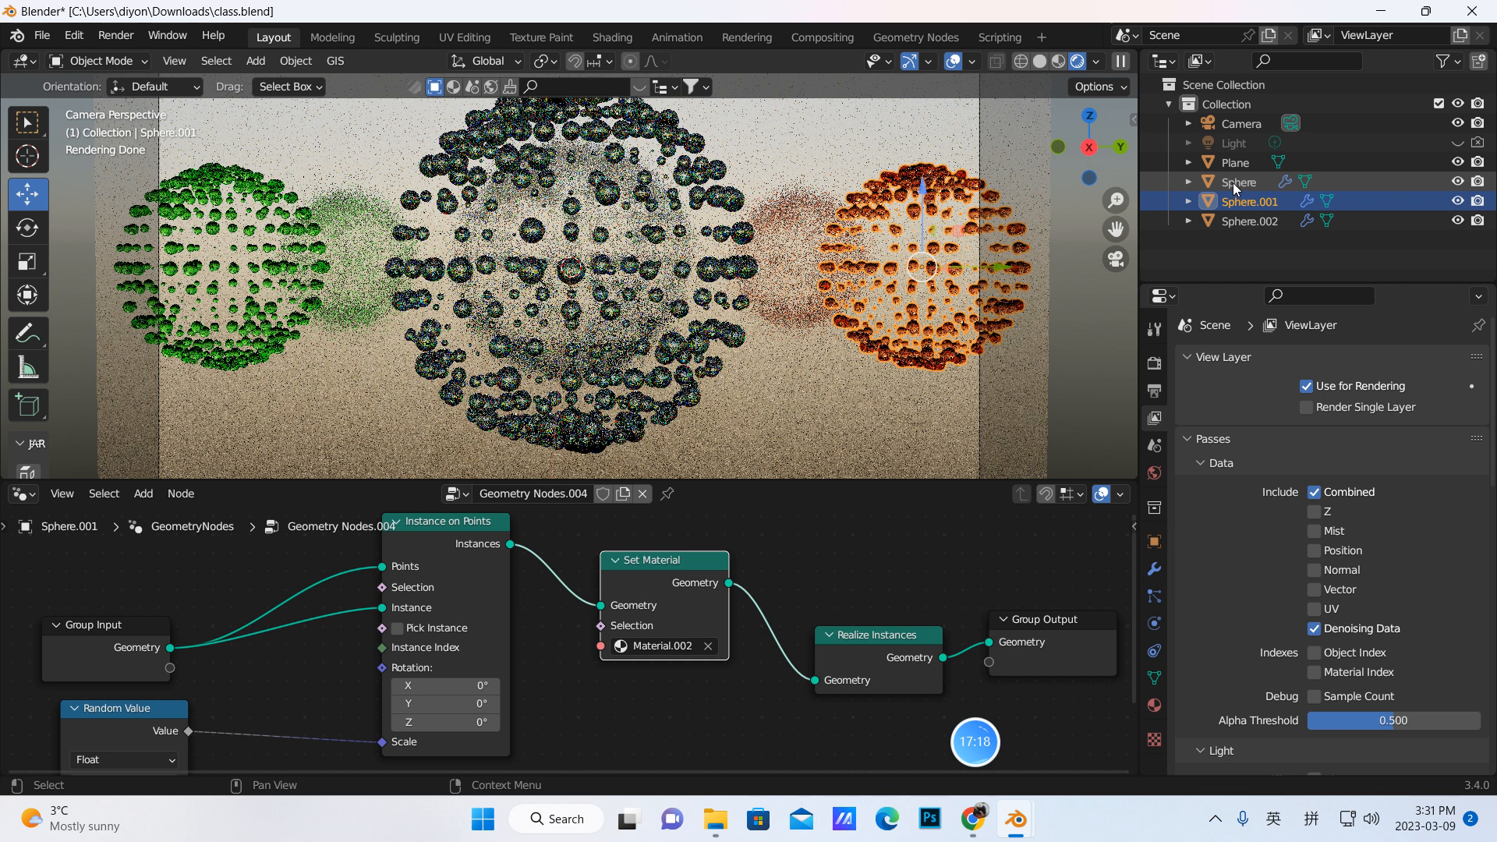
pyautogui.click(1233, 184)
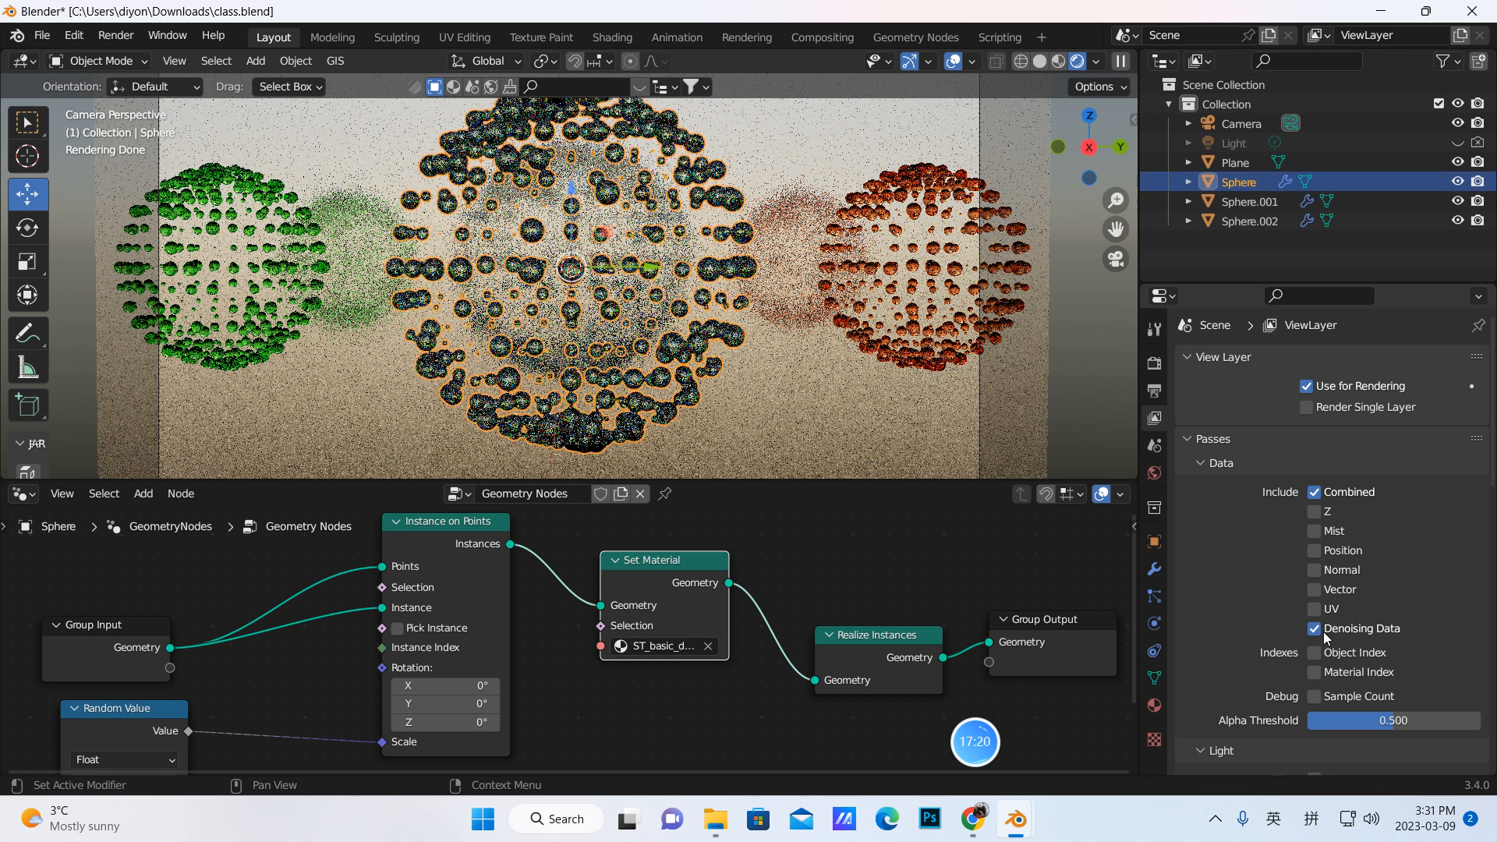
pyautogui.click(1267, 200)
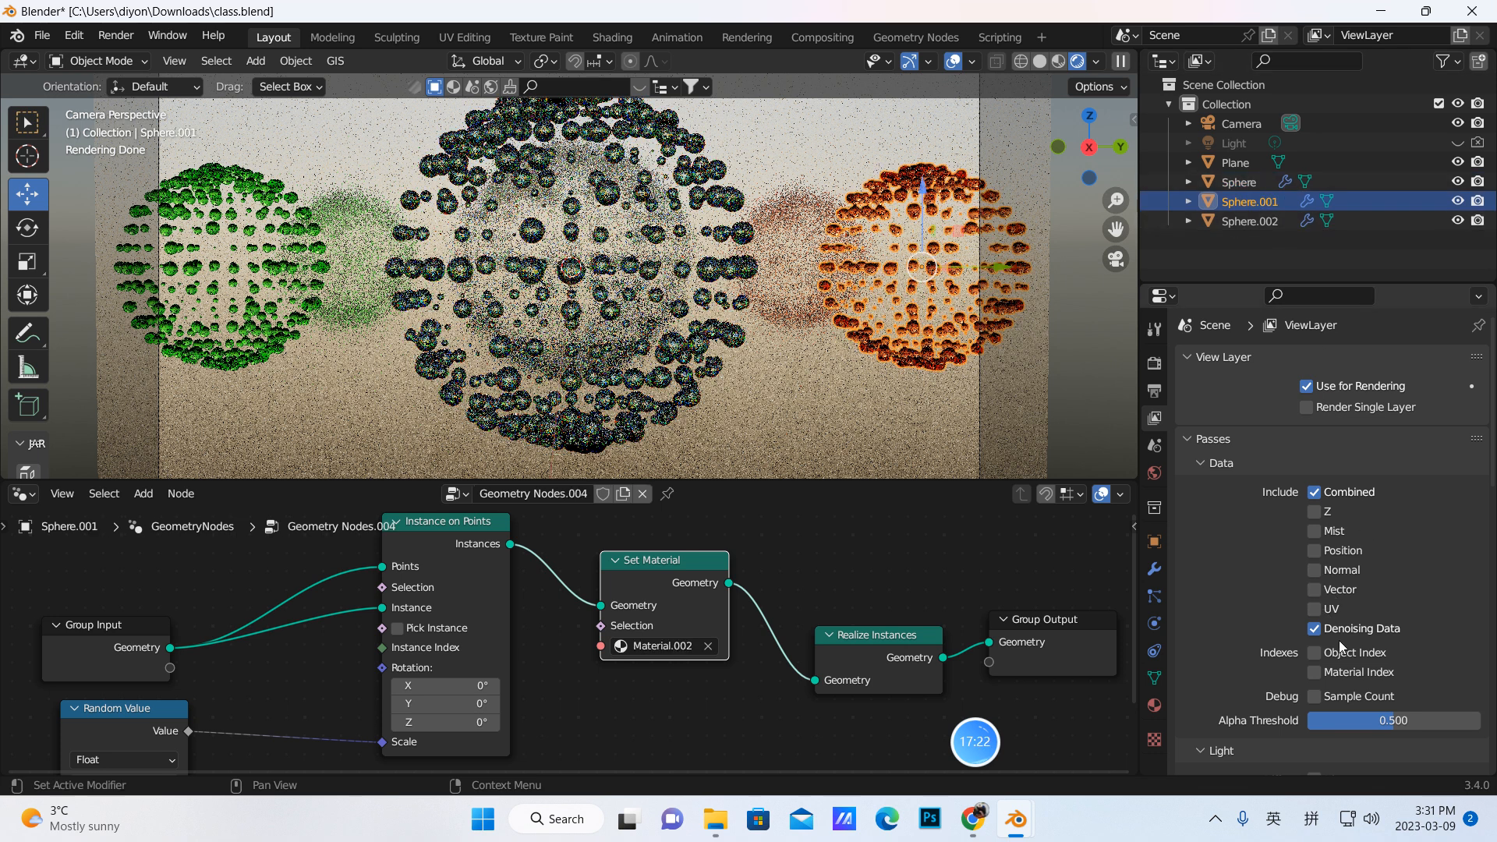
pyautogui.click(1246, 225)
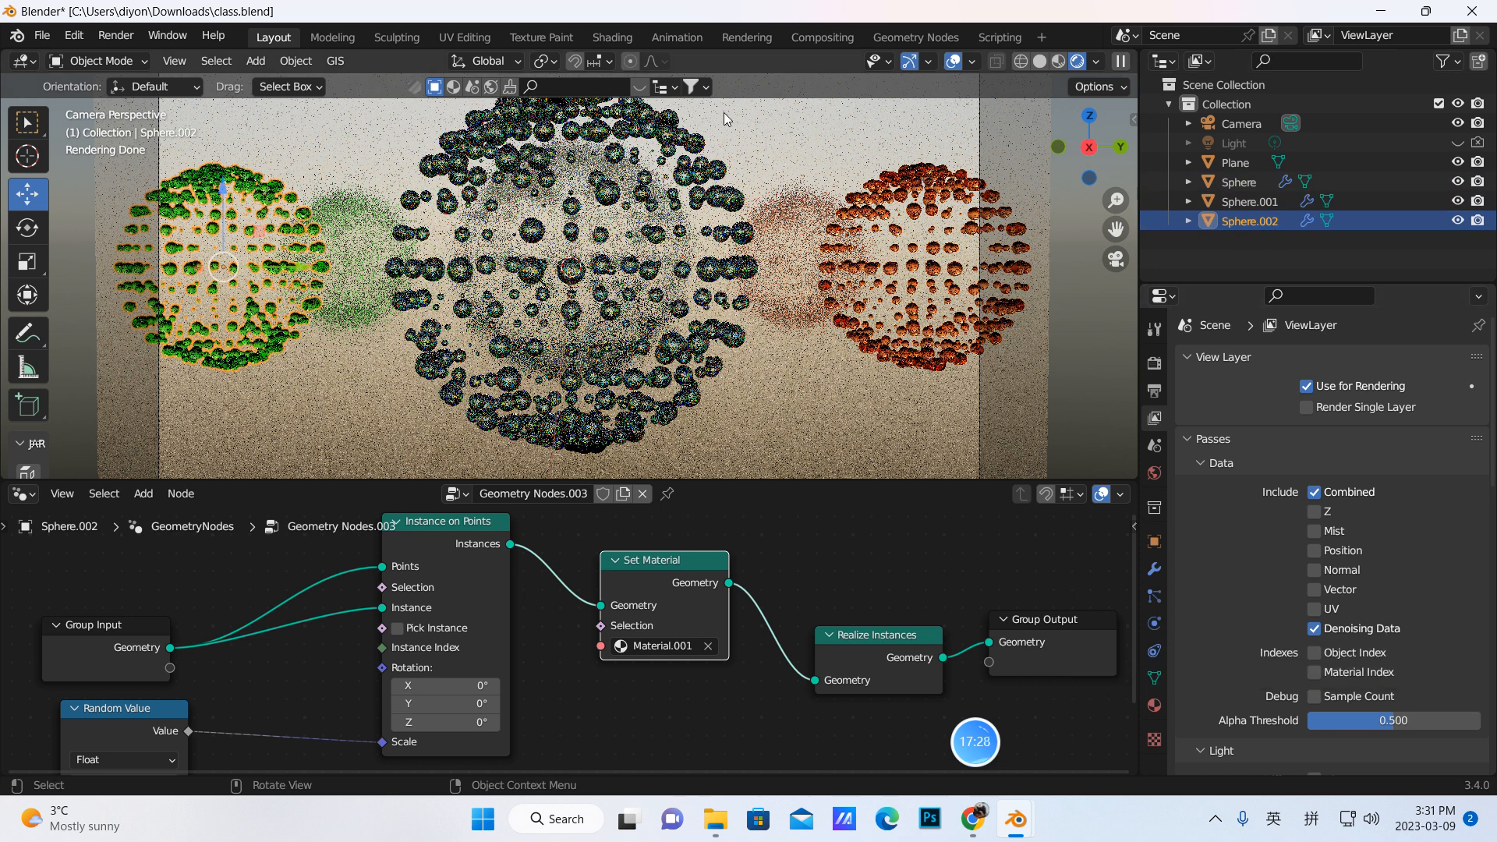
# Step: In the compositor, connect the Denoising Normal and Denoising Albedo outputs of Render Layers to the Denoise node's Normal and Albedo inputs
pyautogui.click(795, 39)
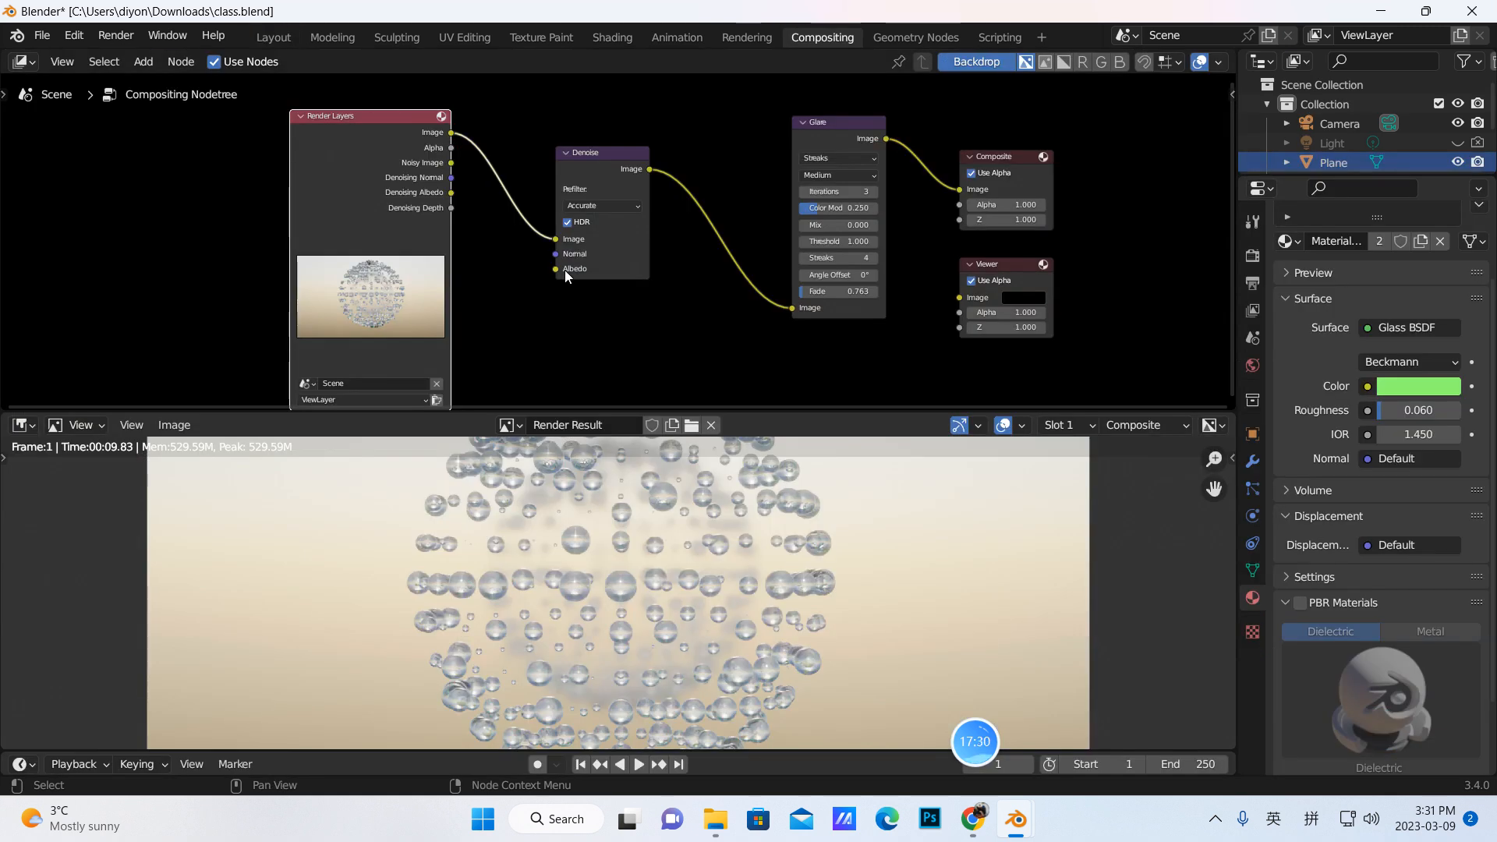
pyautogui.moveTo(452, 178); pyautogui.dragTo(555, 253)
pyautogui.moveTo(452, 192); pyautogui.dragTo(555, 268)
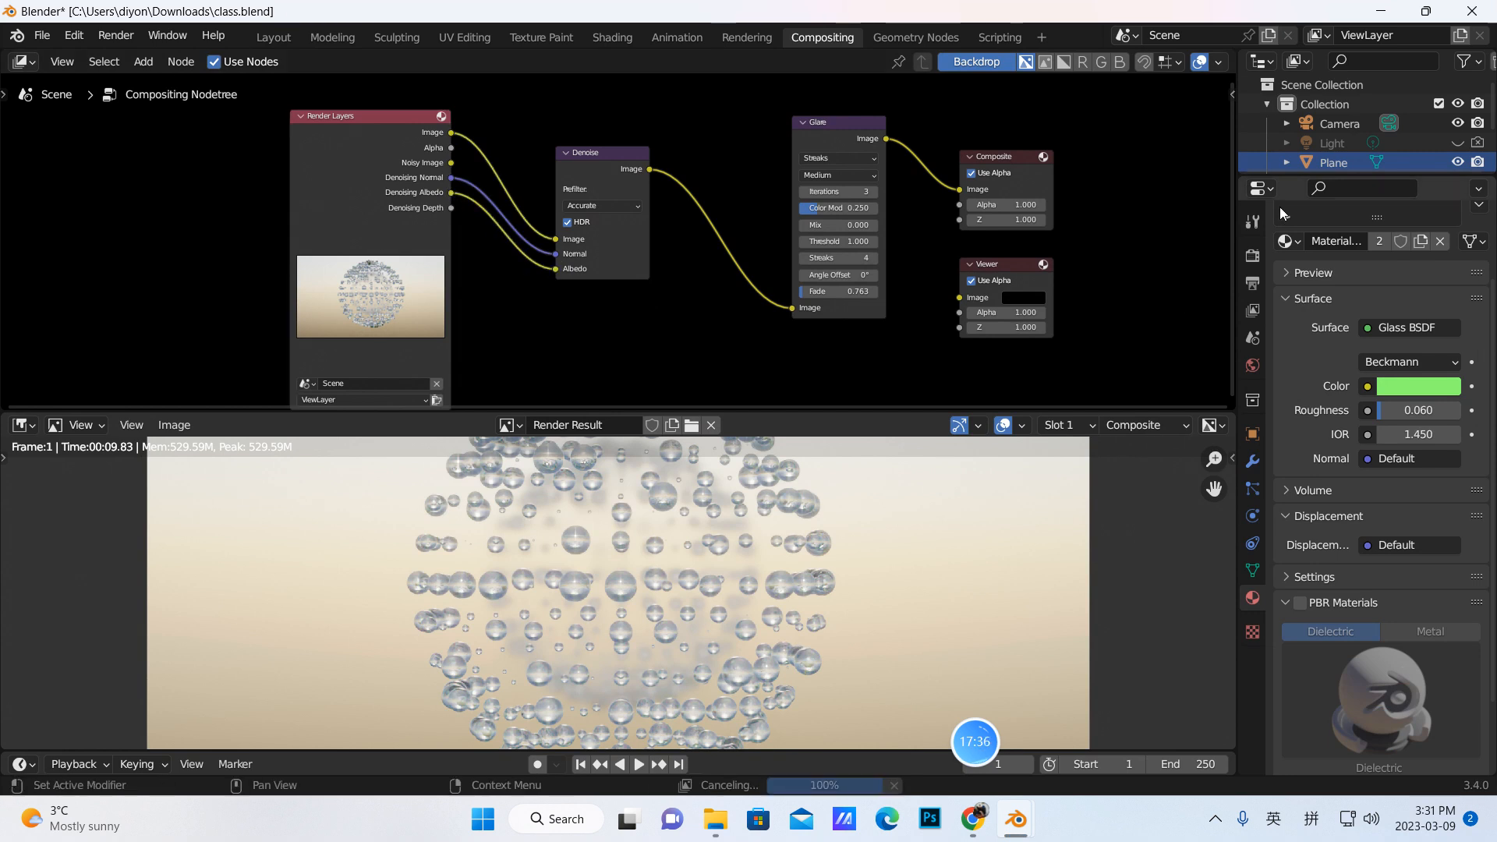
# Step: Enlarge the Outliner in the Compositing workspace to show all the spheres and select Sphere
pyautogui.moveTo(1335, 178); pyautogui.dragTo(1335, 254)
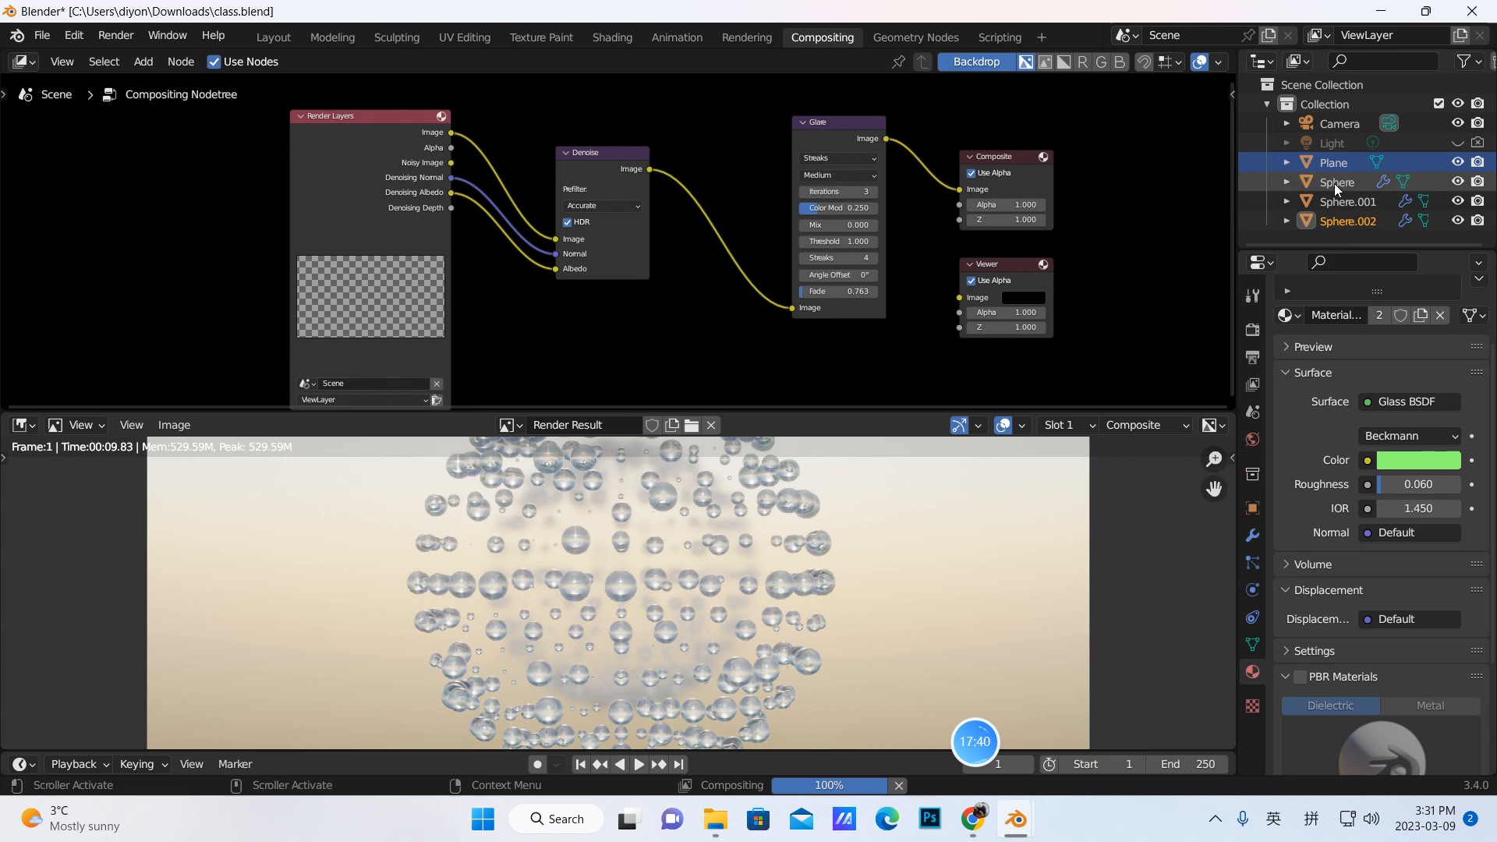
pyautogui.click(1335, 184)
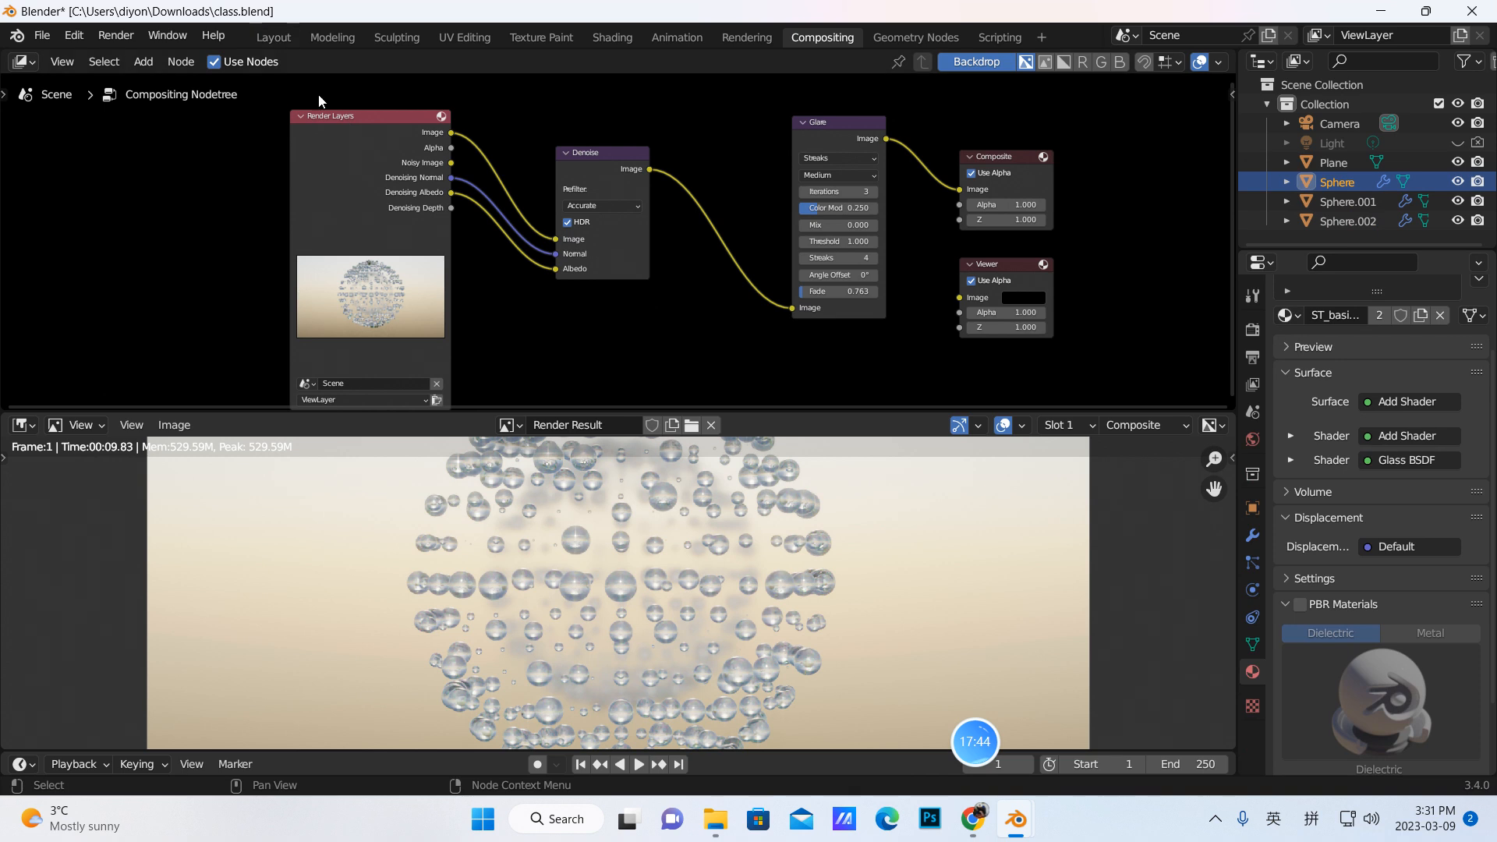
pyautogui.scroll(1, 713, 560)
pyautogui.scroll(3, 712, 559)
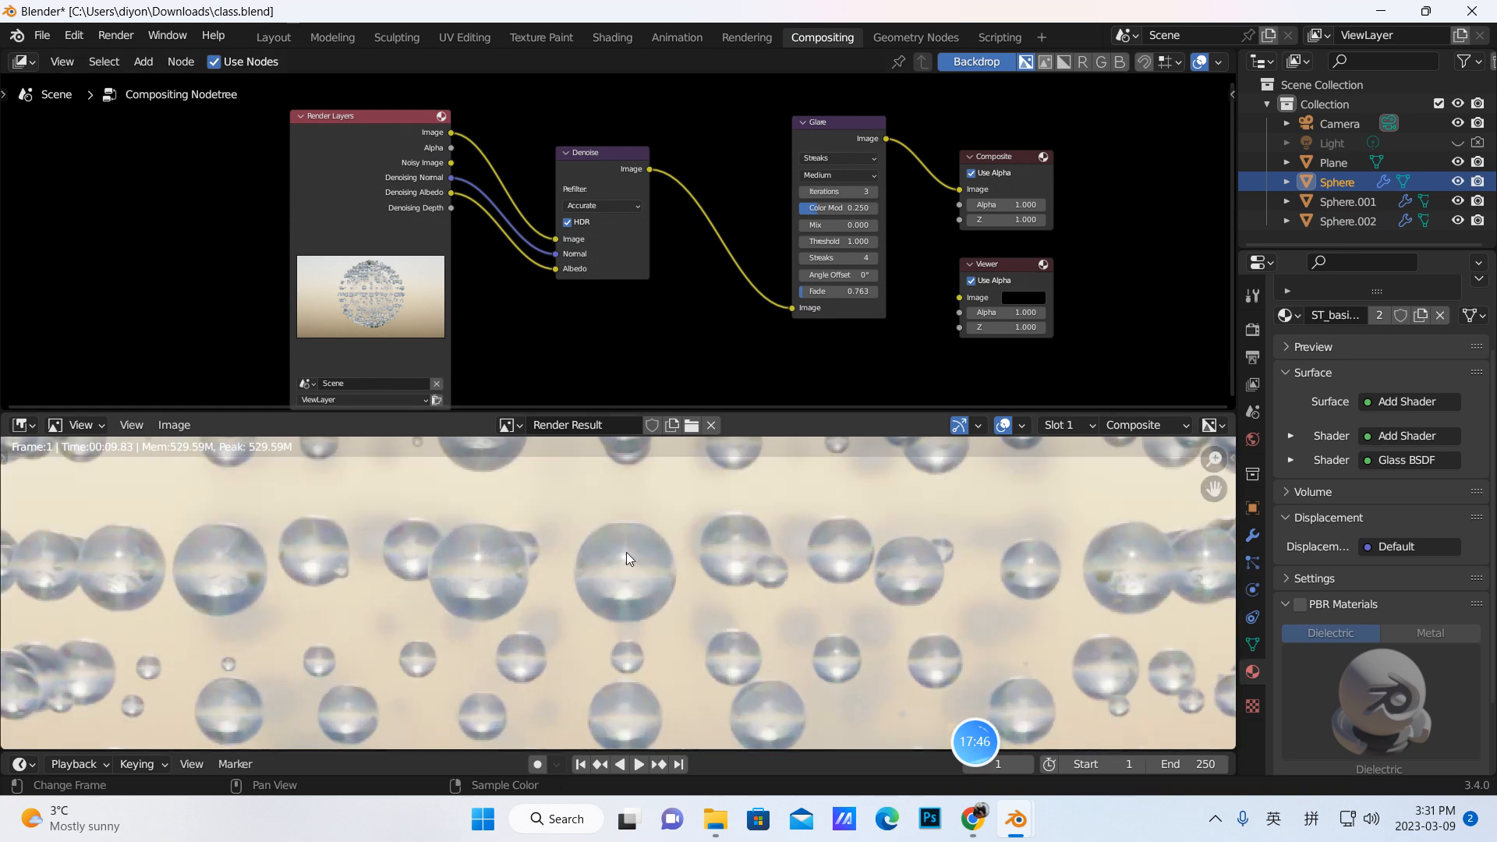
pyautogui.scroll(-4, 698, 596)
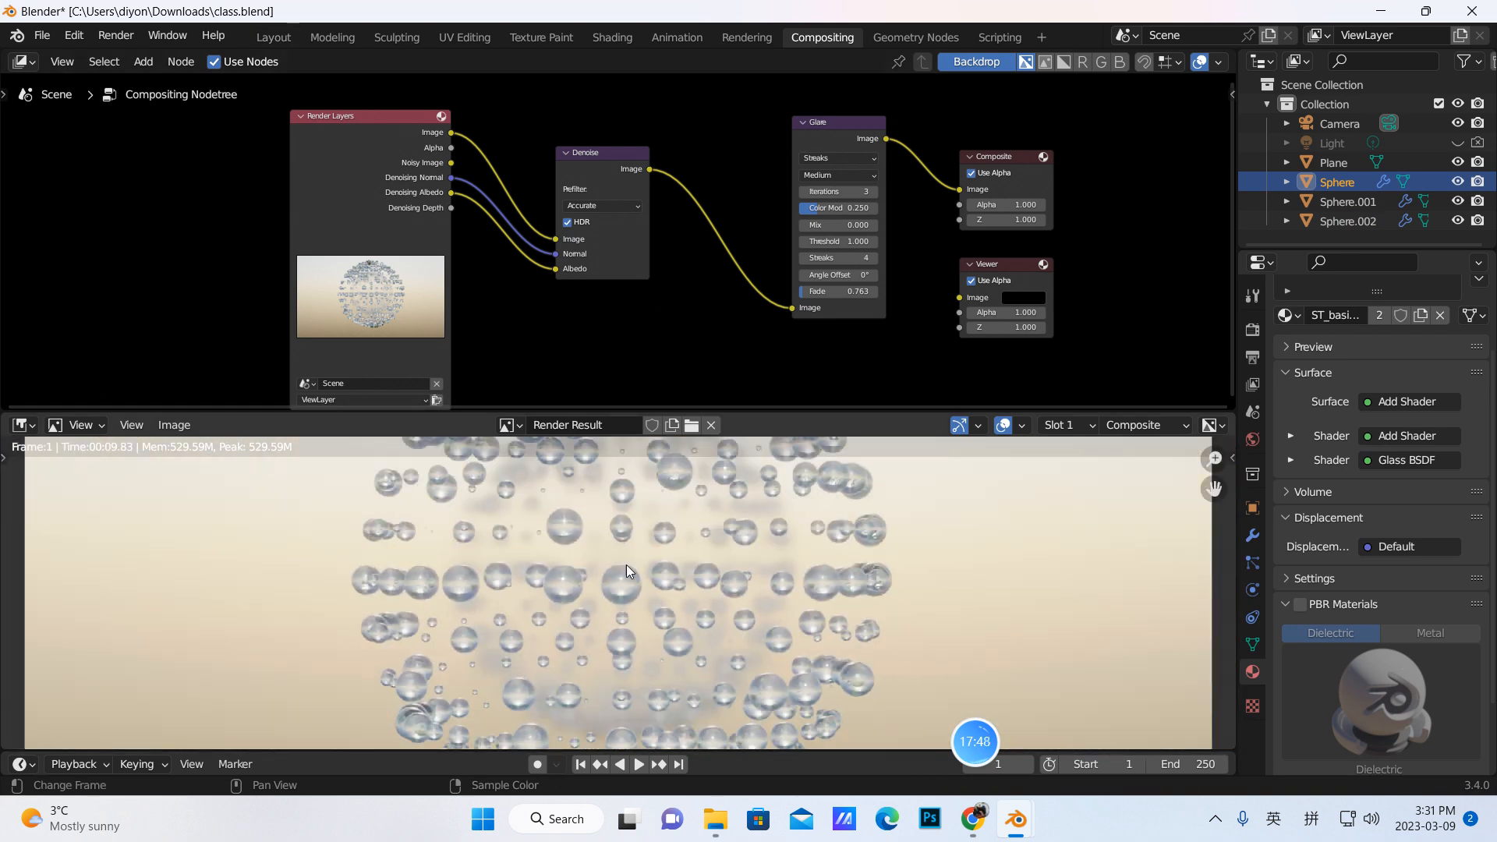
# Step: Enlarge the 3D viewport in the Layout workspace to show the full camera frame, and save class.blend
pyautogui.click(273, 38)
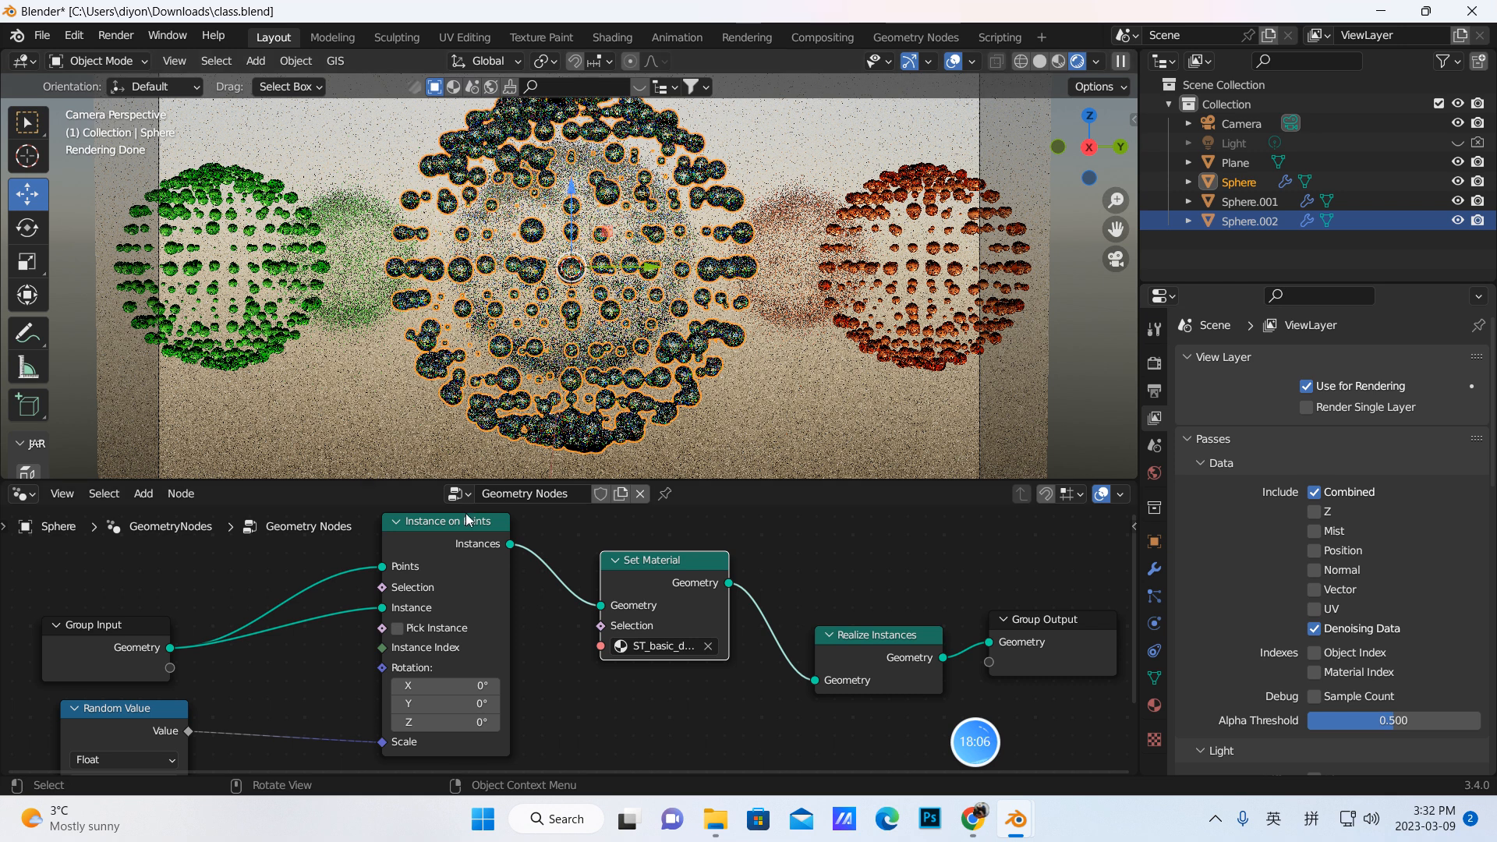
pyautogui.moveTo(240, 481); pyautogui.dragTo(239, 654)
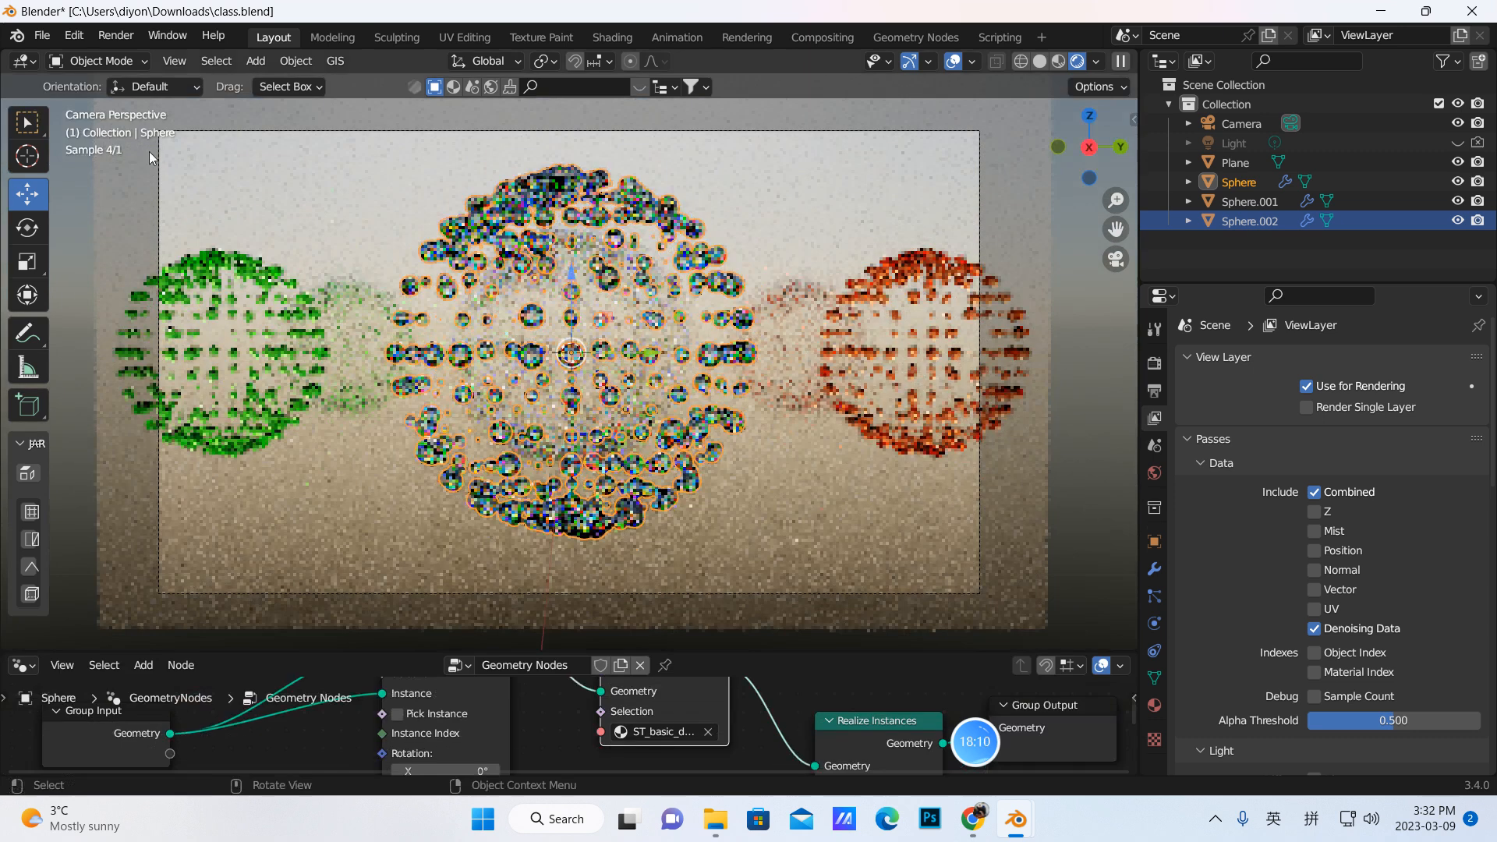
pyautogui.click(42, 35)
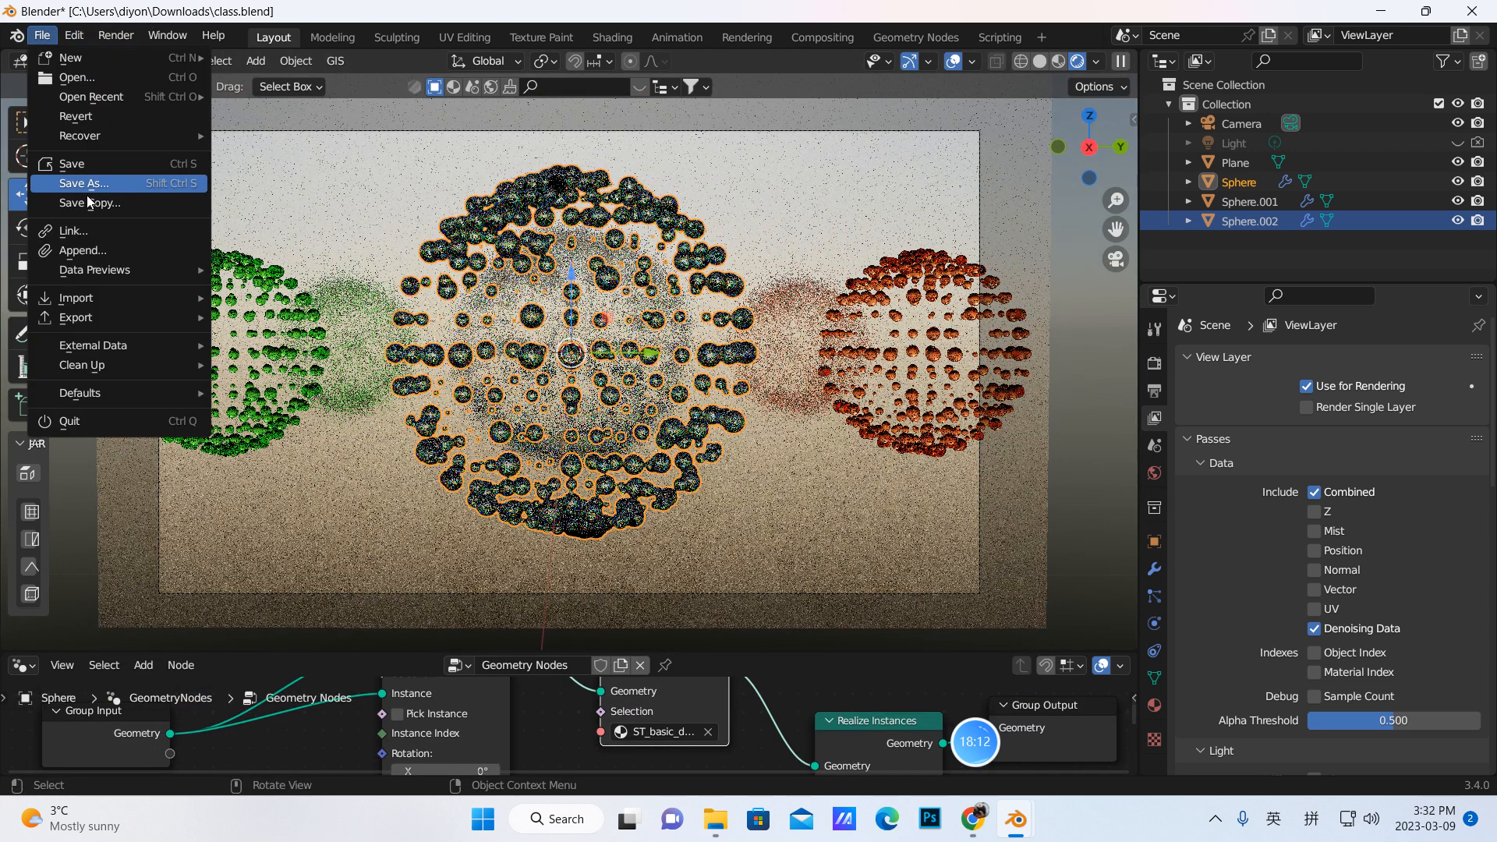
pyautogui.click(71, 164)
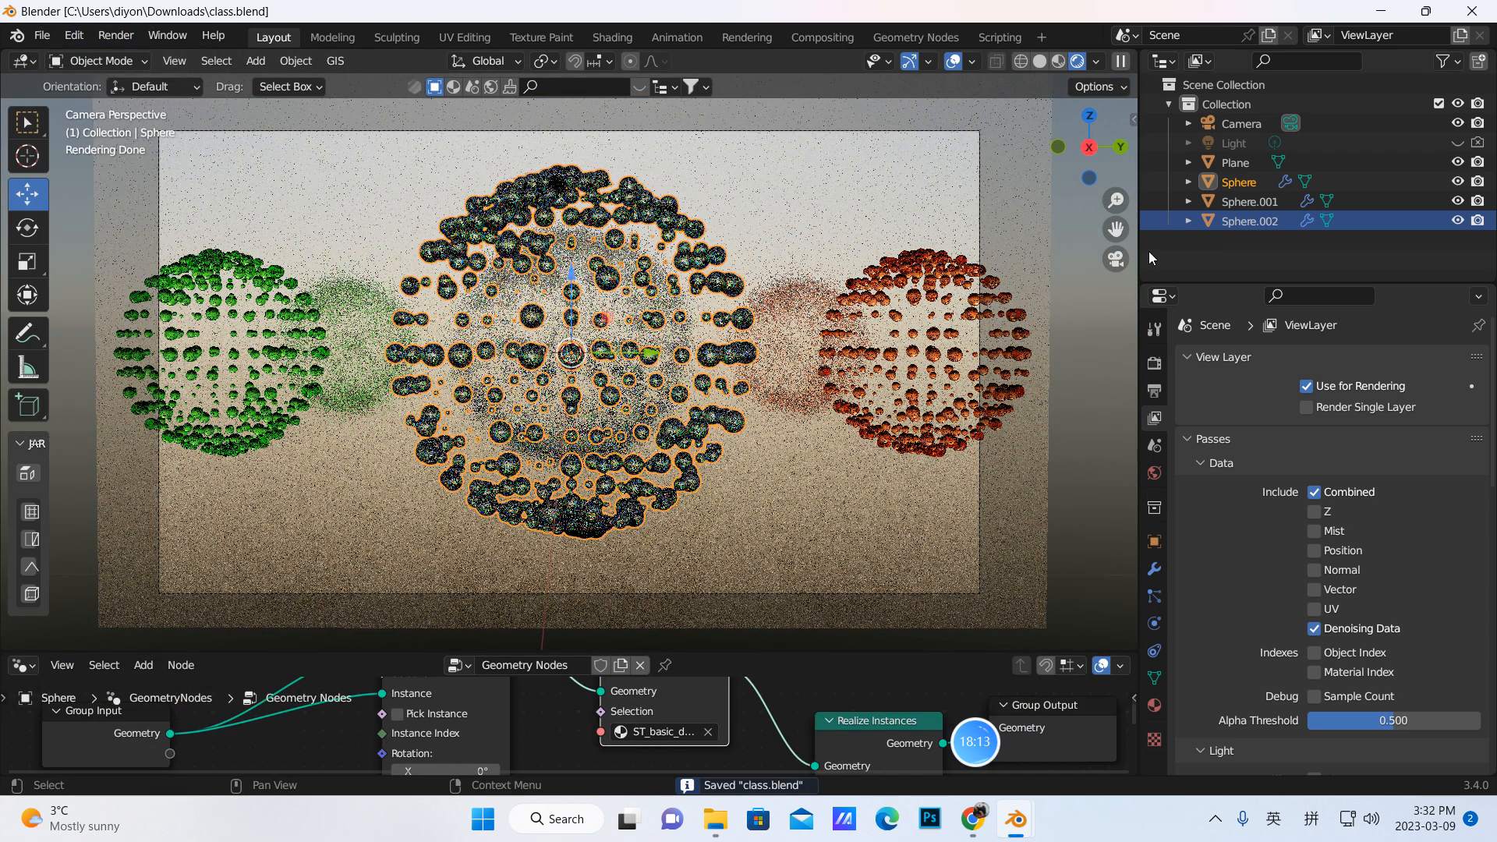
# Step: Start a Cycles test render of the current frame, inspect it, and close the render window
pyautogui.click(1155, 362)
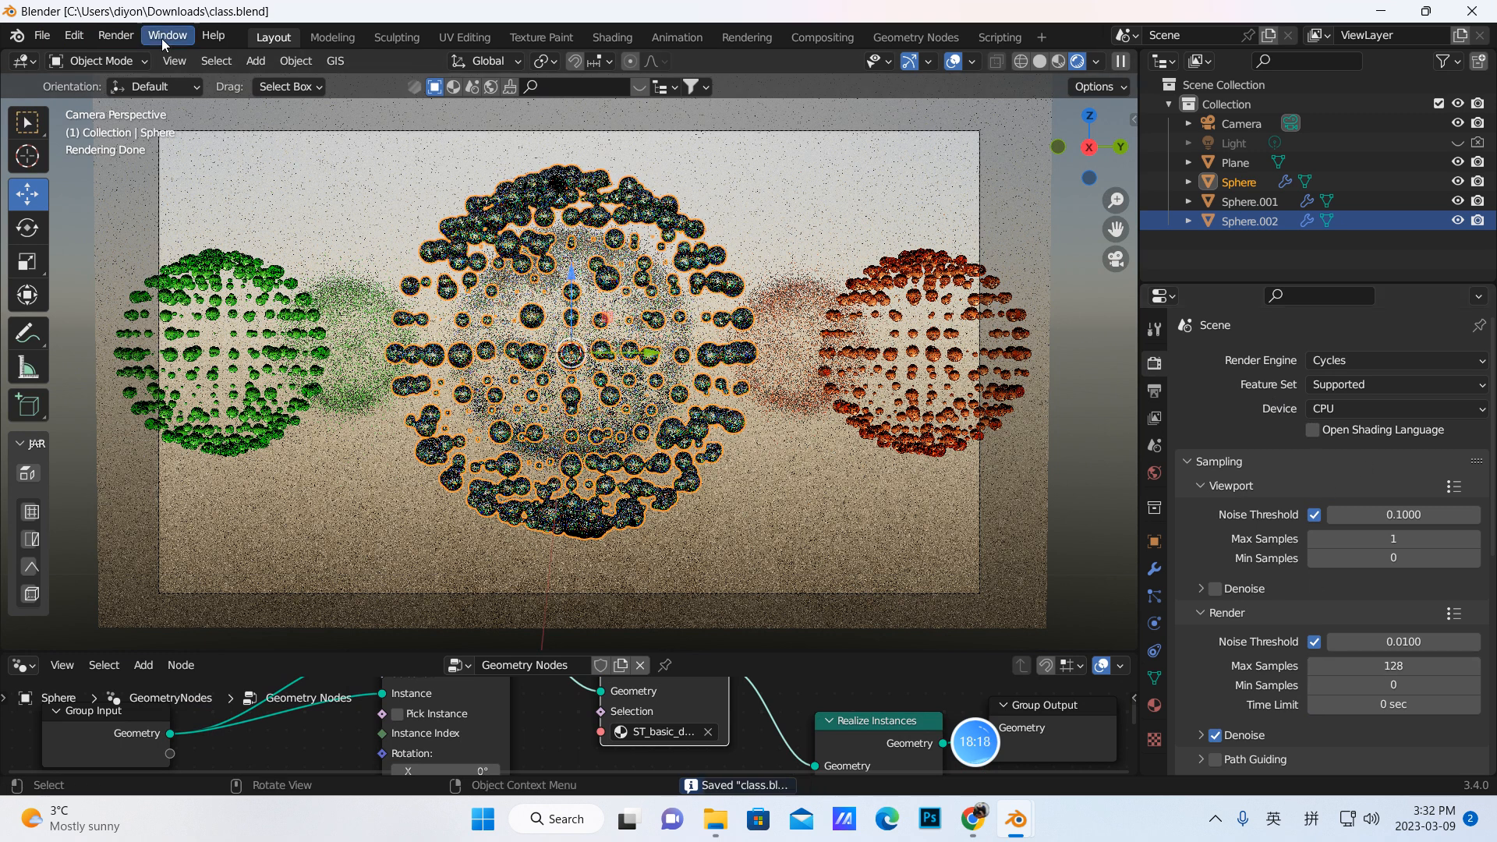
pyautogui.click(125, 33)
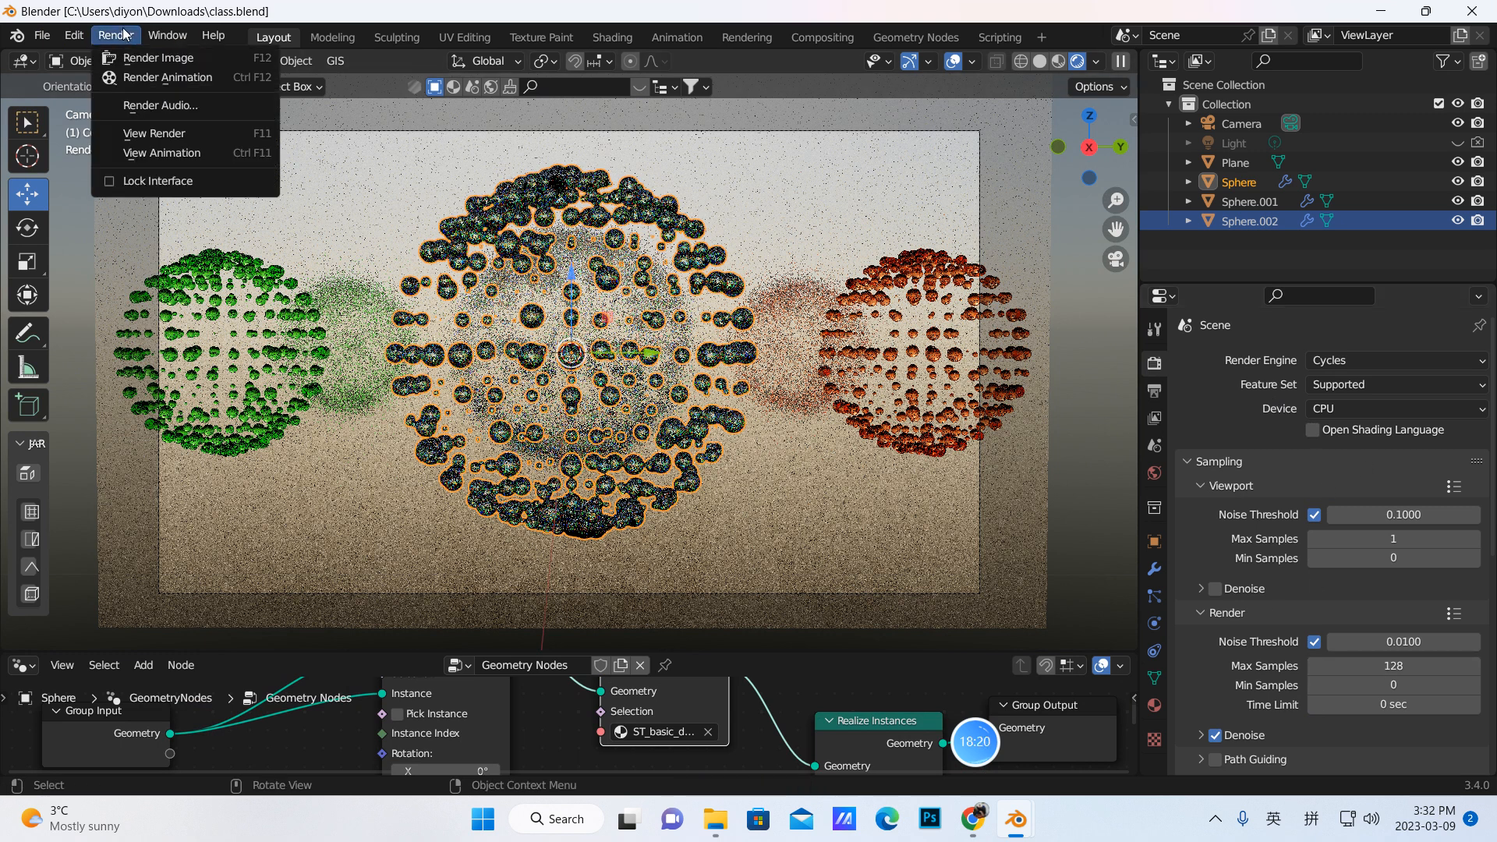
pyautogui.click(149, 58)
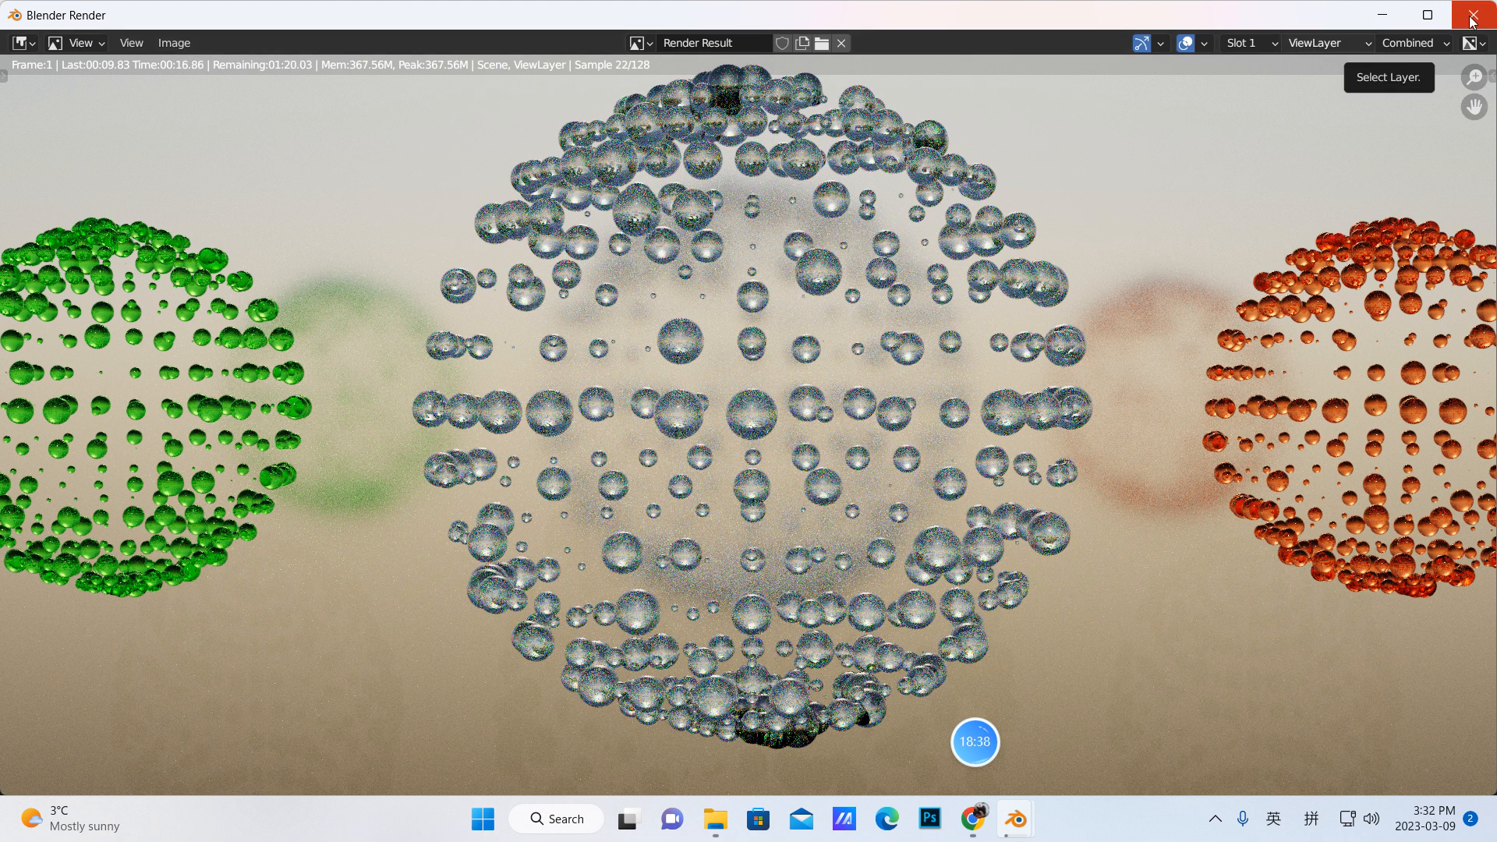
pyautogui.press('Escape')
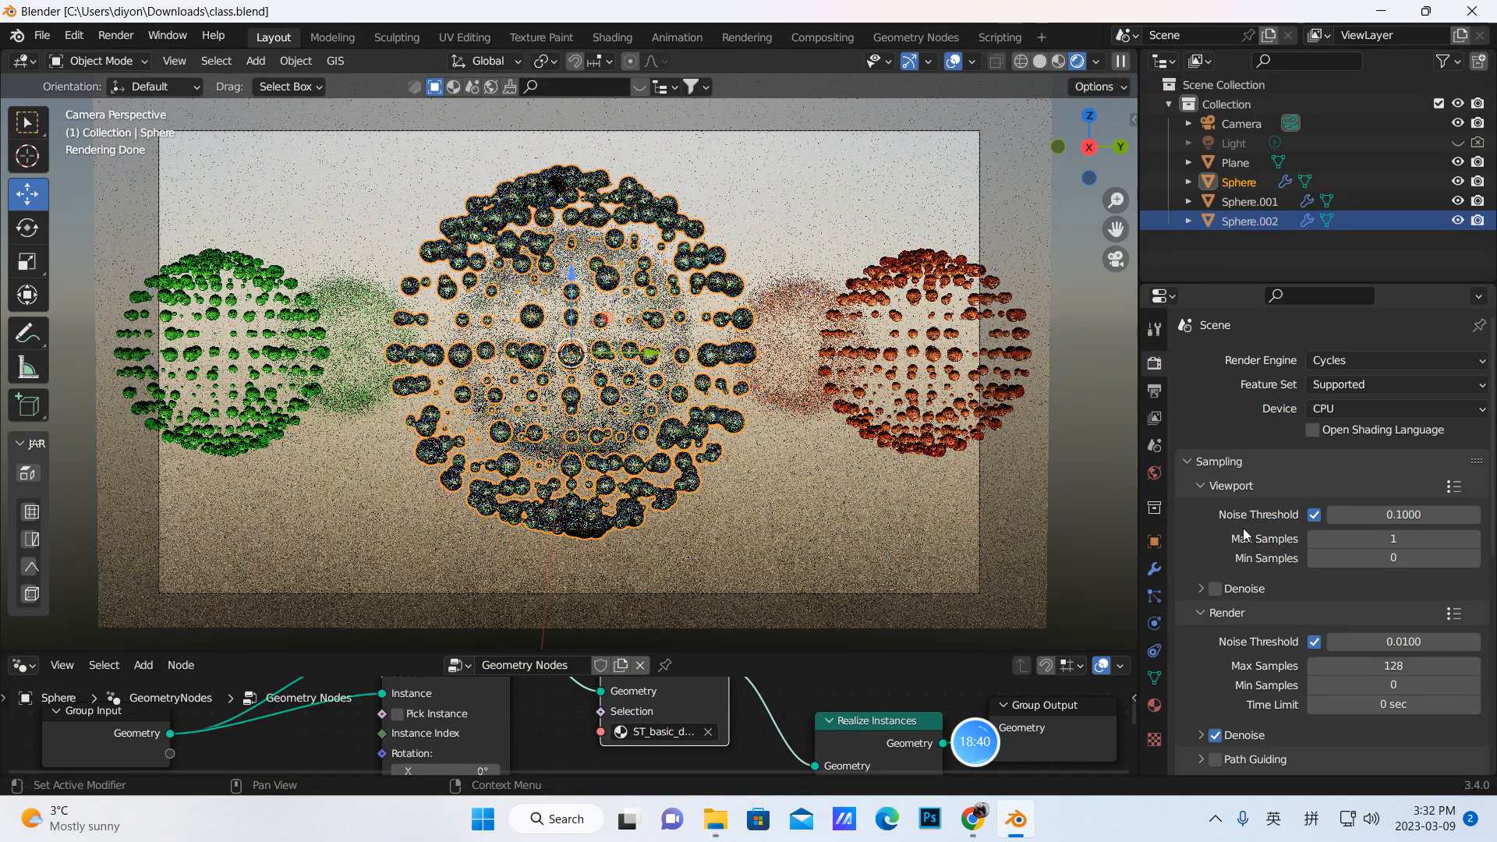
# Step: Examine the surface and render settings of the ST_basic_diamond_A material on the central Sphere
pyautogui.click(1233, 182)
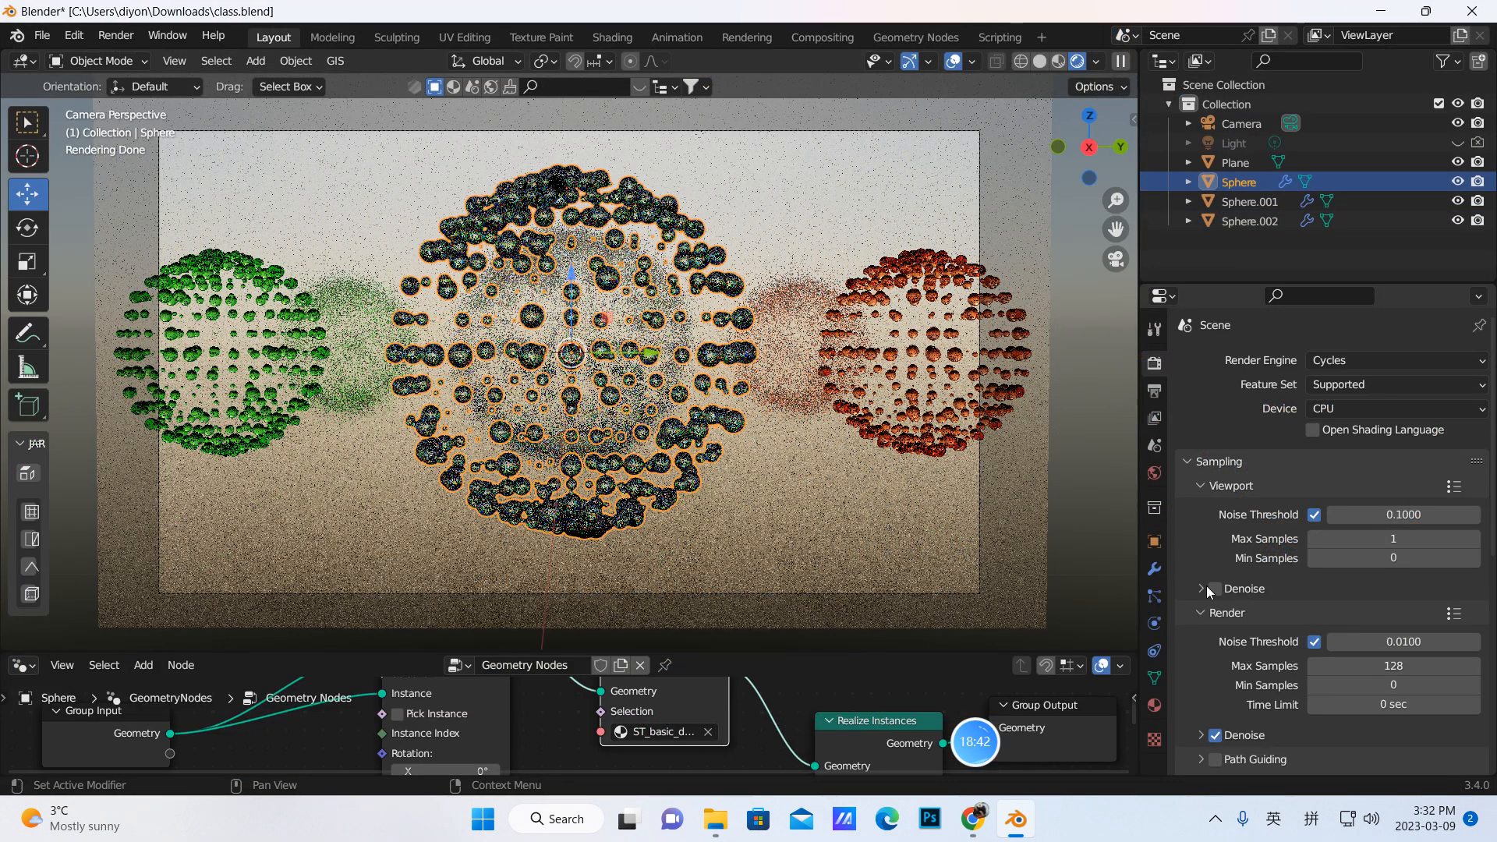
pyautogui.click(1155, 706)
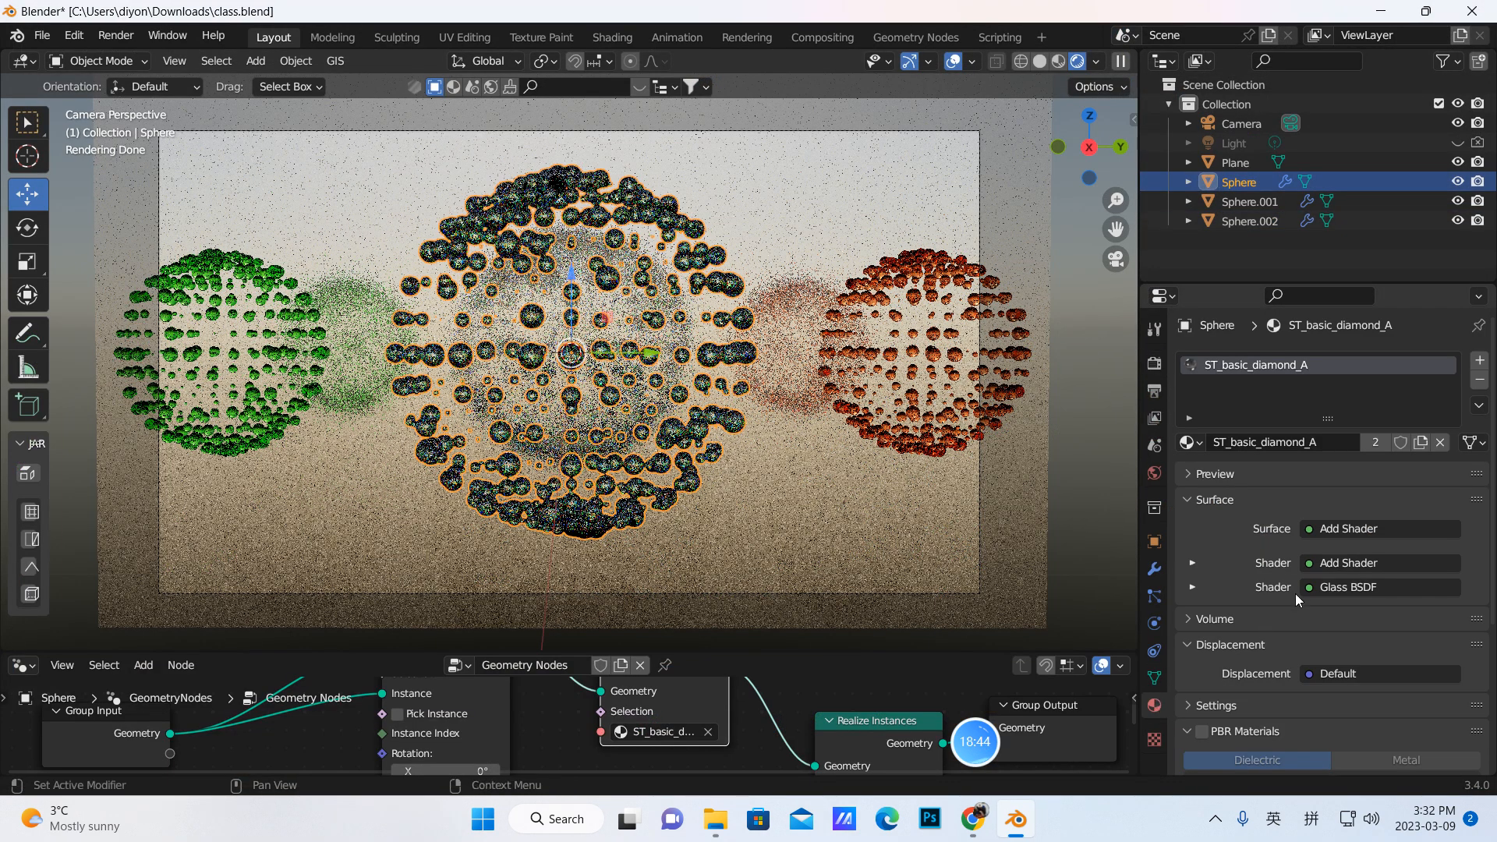
pyautogui.scroll(-5, 1313, 666)
pyautogui.scroll(-2, 1314, 666)
pyautogui.scroll(7, 1314, 666)
pyautogui.scroll(-3, 1214, 689)
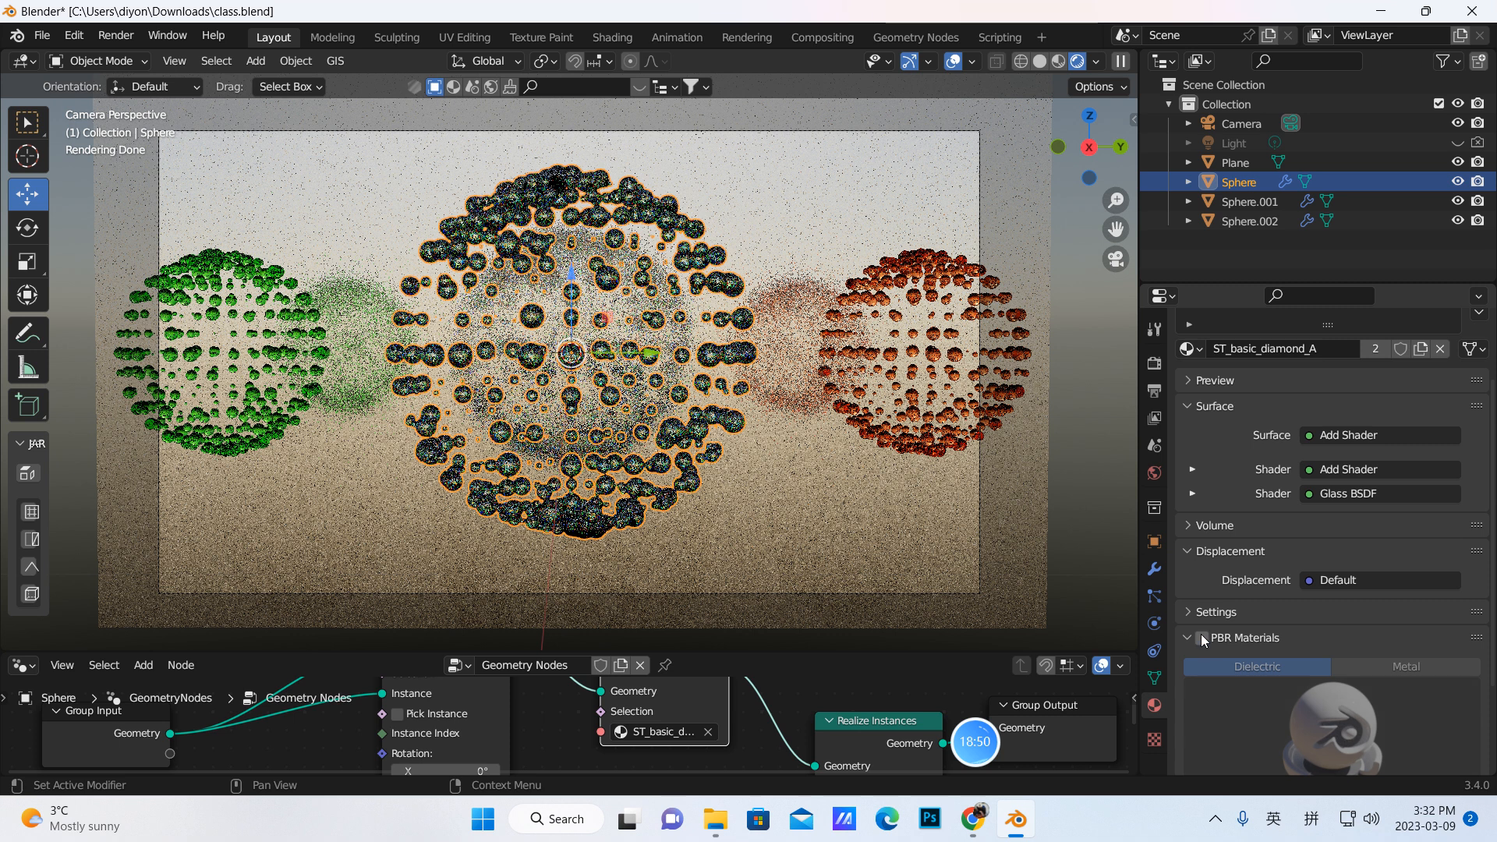
pyautogui.click(1201, 612)
pyautogui.scroll(-8, 1228, 654)
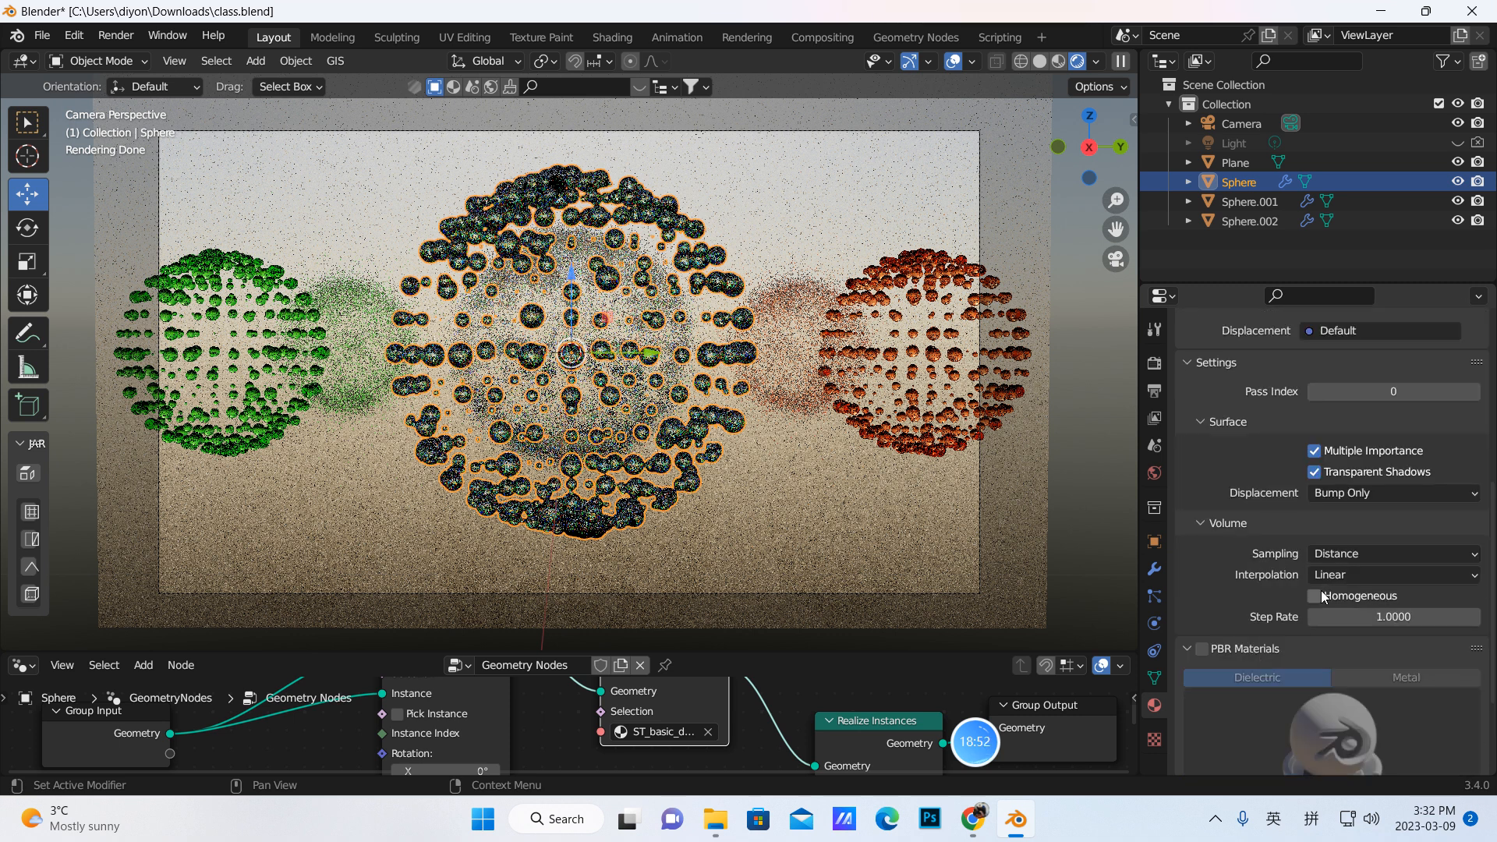
pyautogui.scroll(-2, 1310, 634)
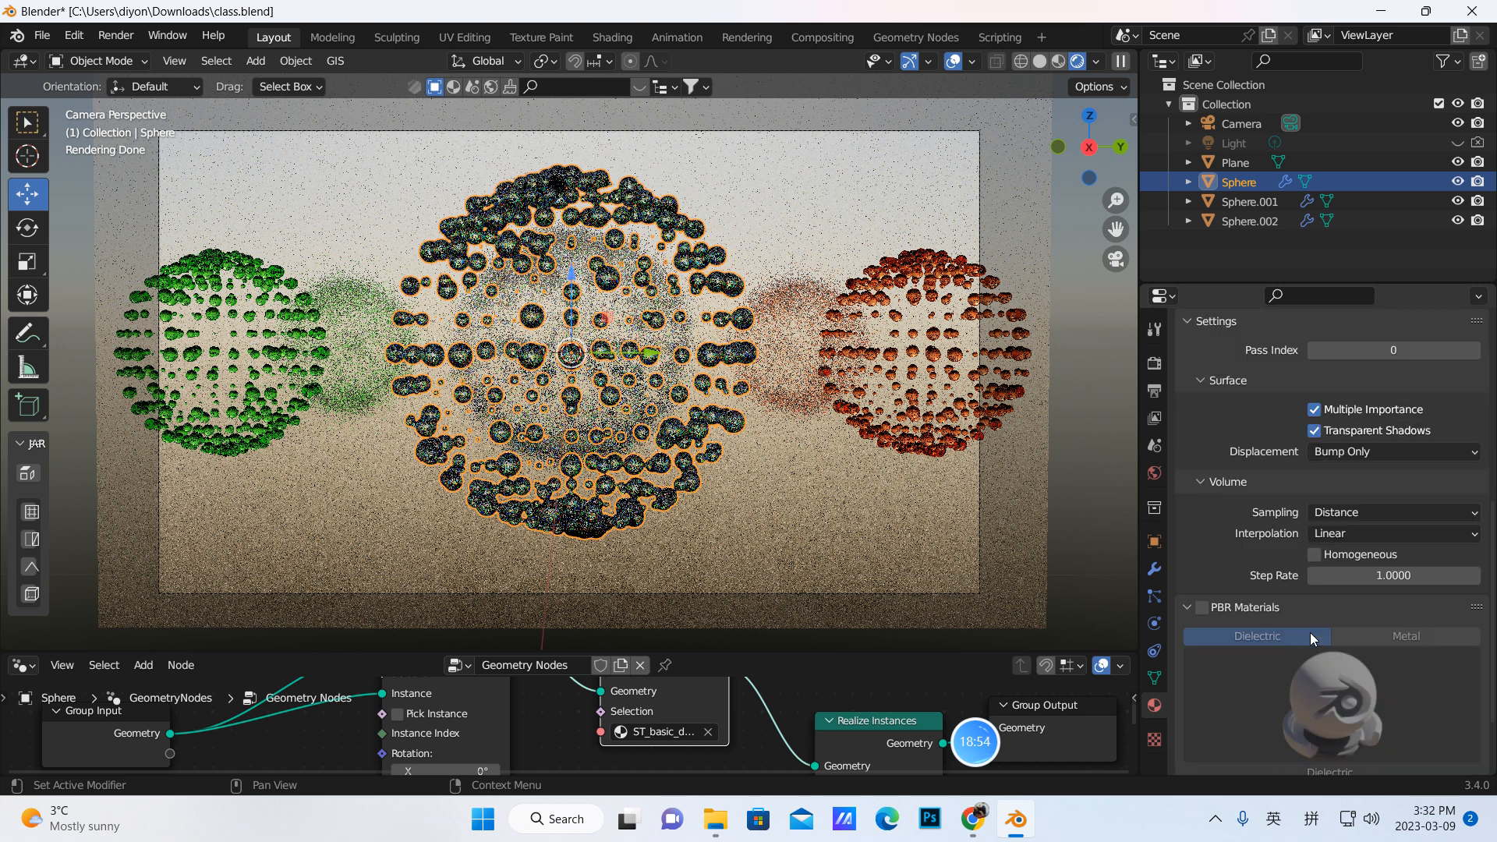
pyautogui.scroll(12, 1310, 634)
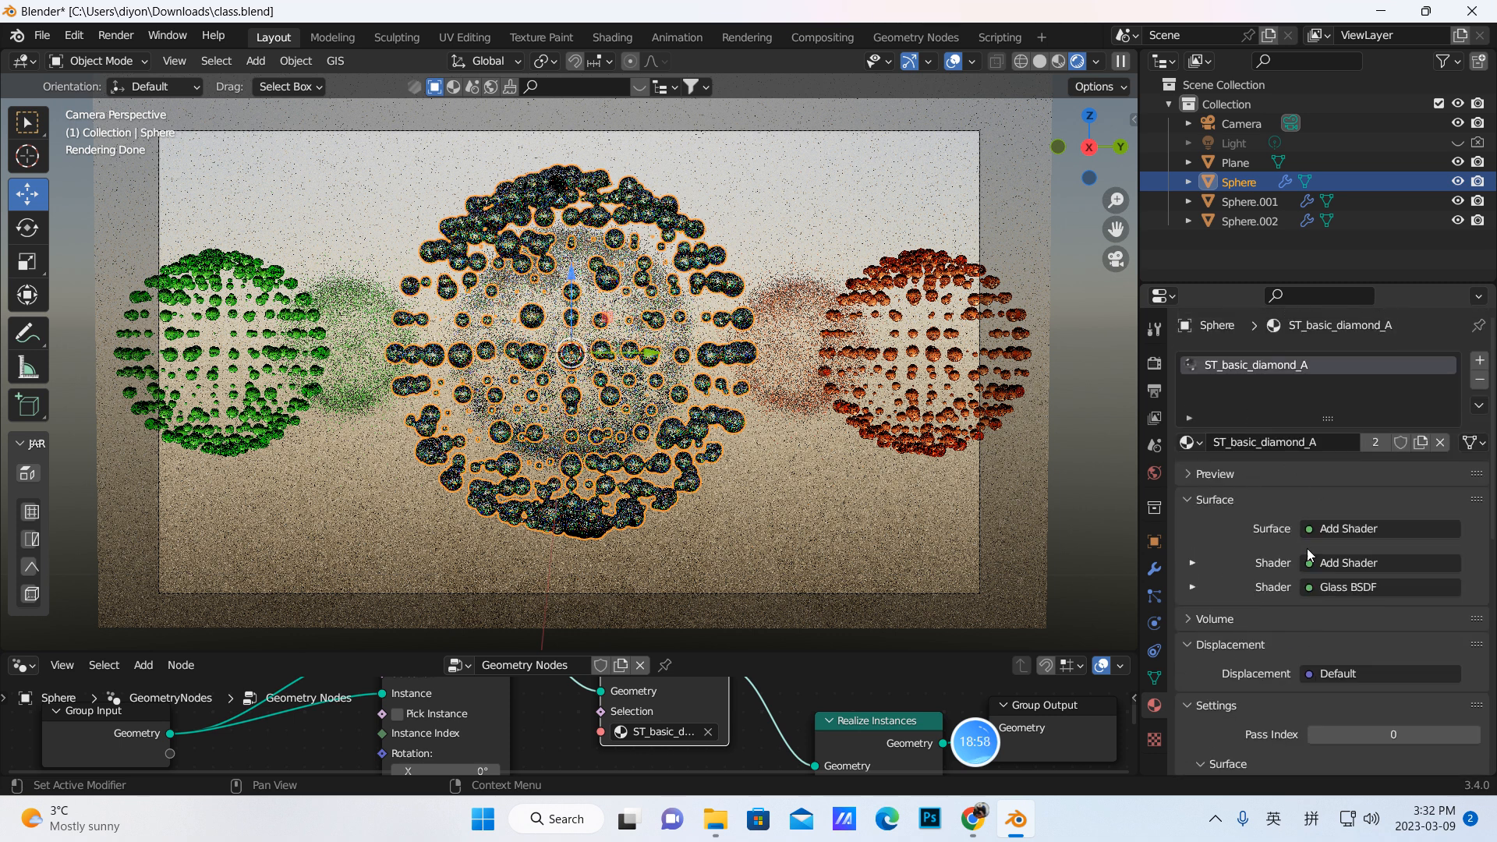
pyautogui.scroll(-4, 1214, 687)
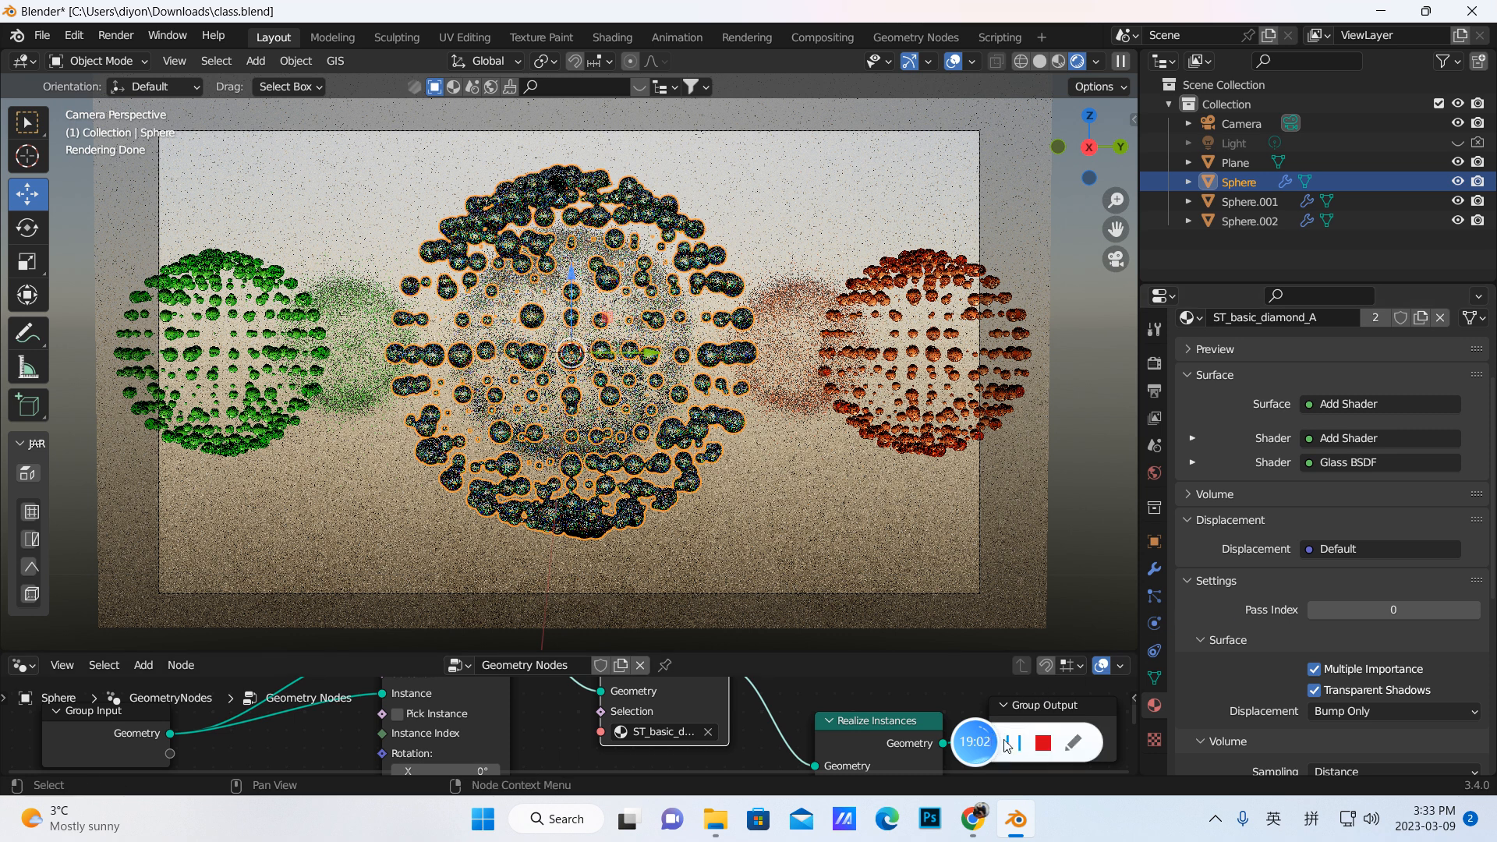
pyautogui.click(1012, 746)
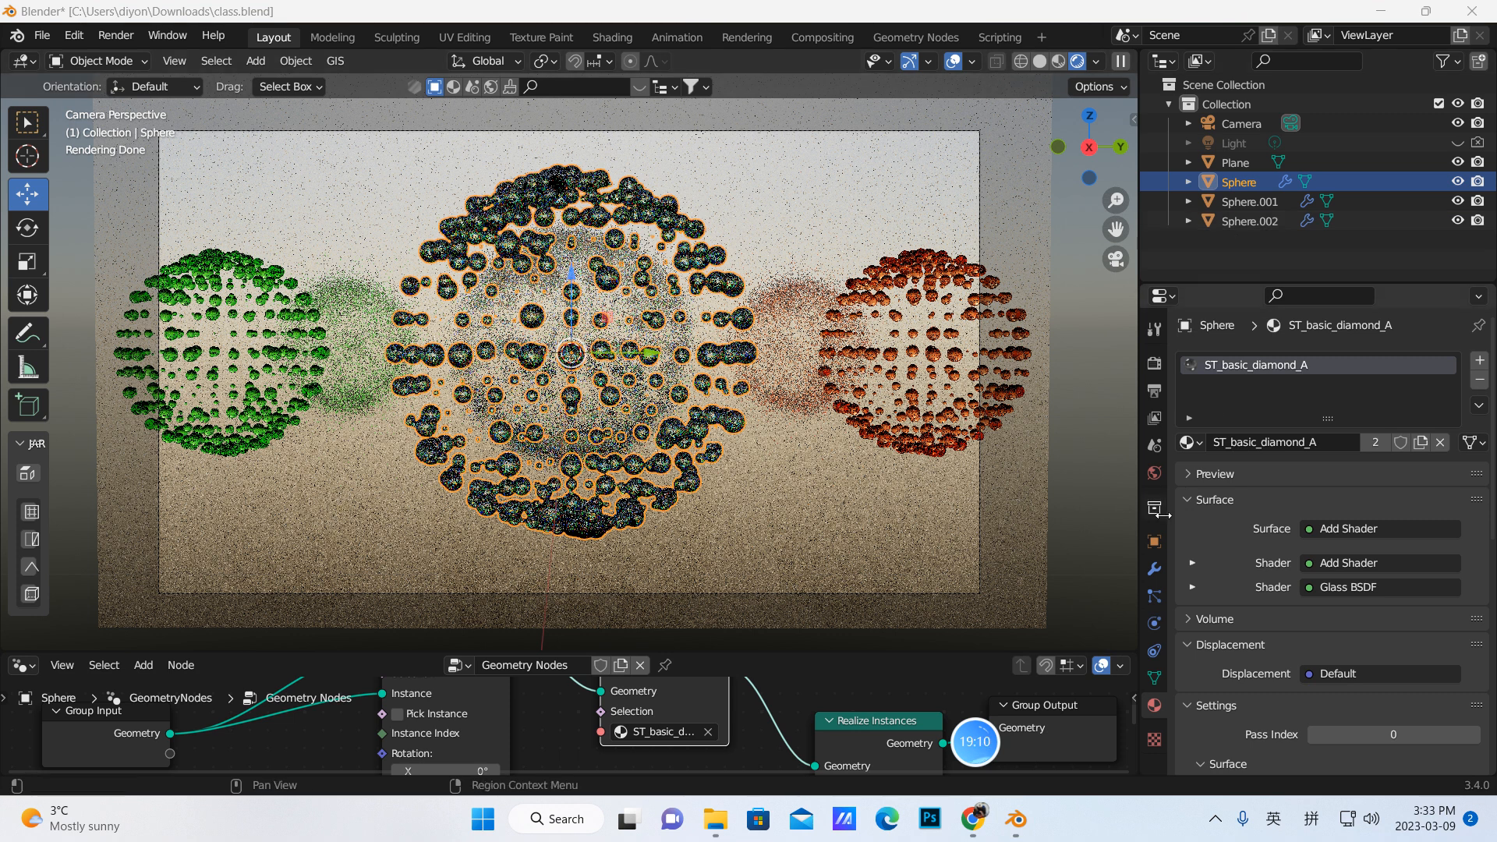
# Step: Turn off Shadow in the Ray Visibility settings of the central Sphere object
pyautogui.click(1155, 542)
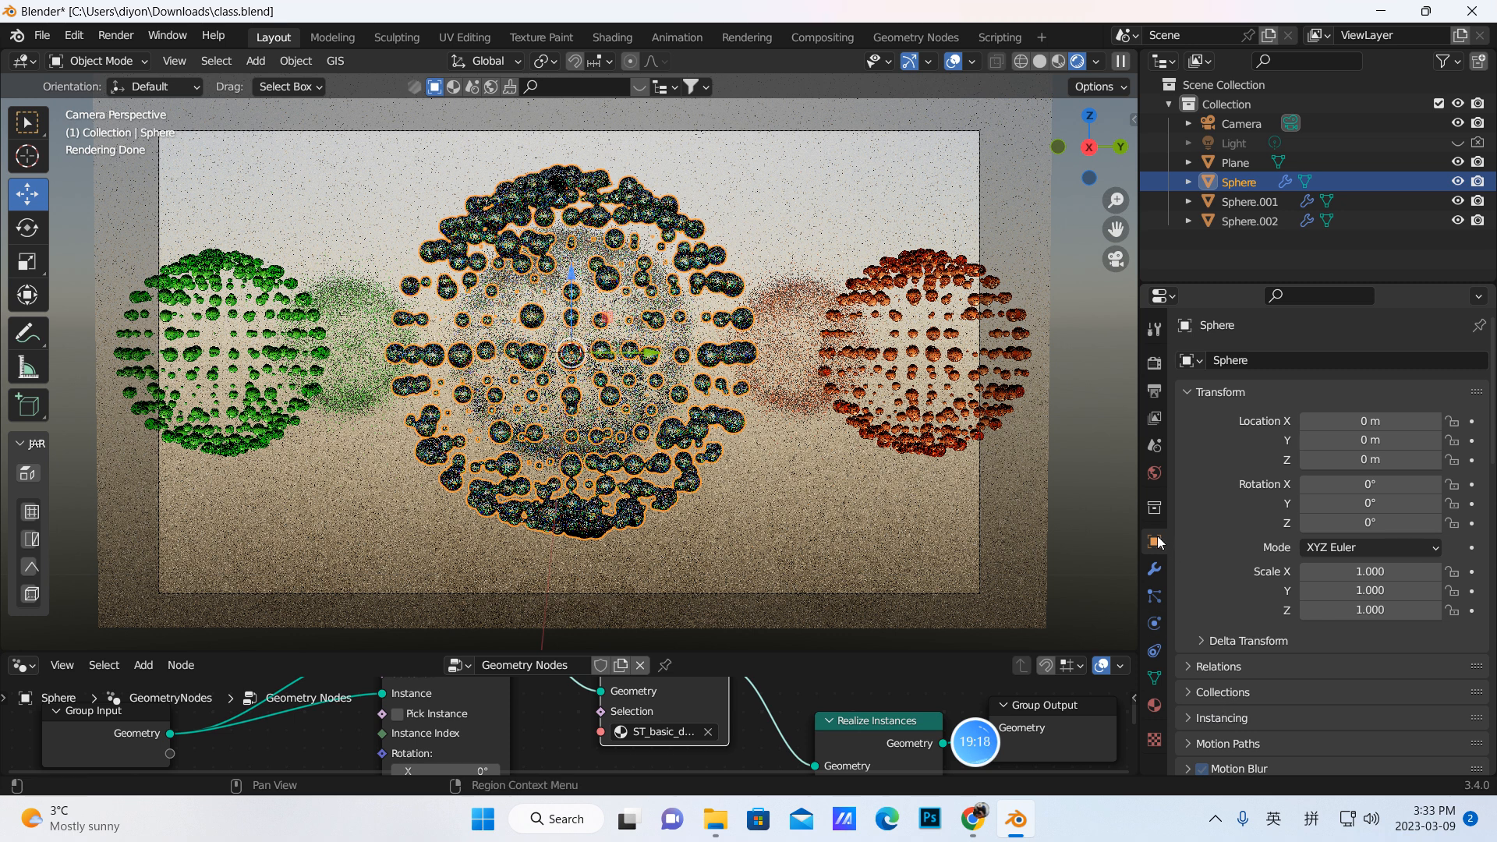
pyautogui.scroll(-4, 1209, 616)
pyautogui.scroll(-4, 1226, 630)
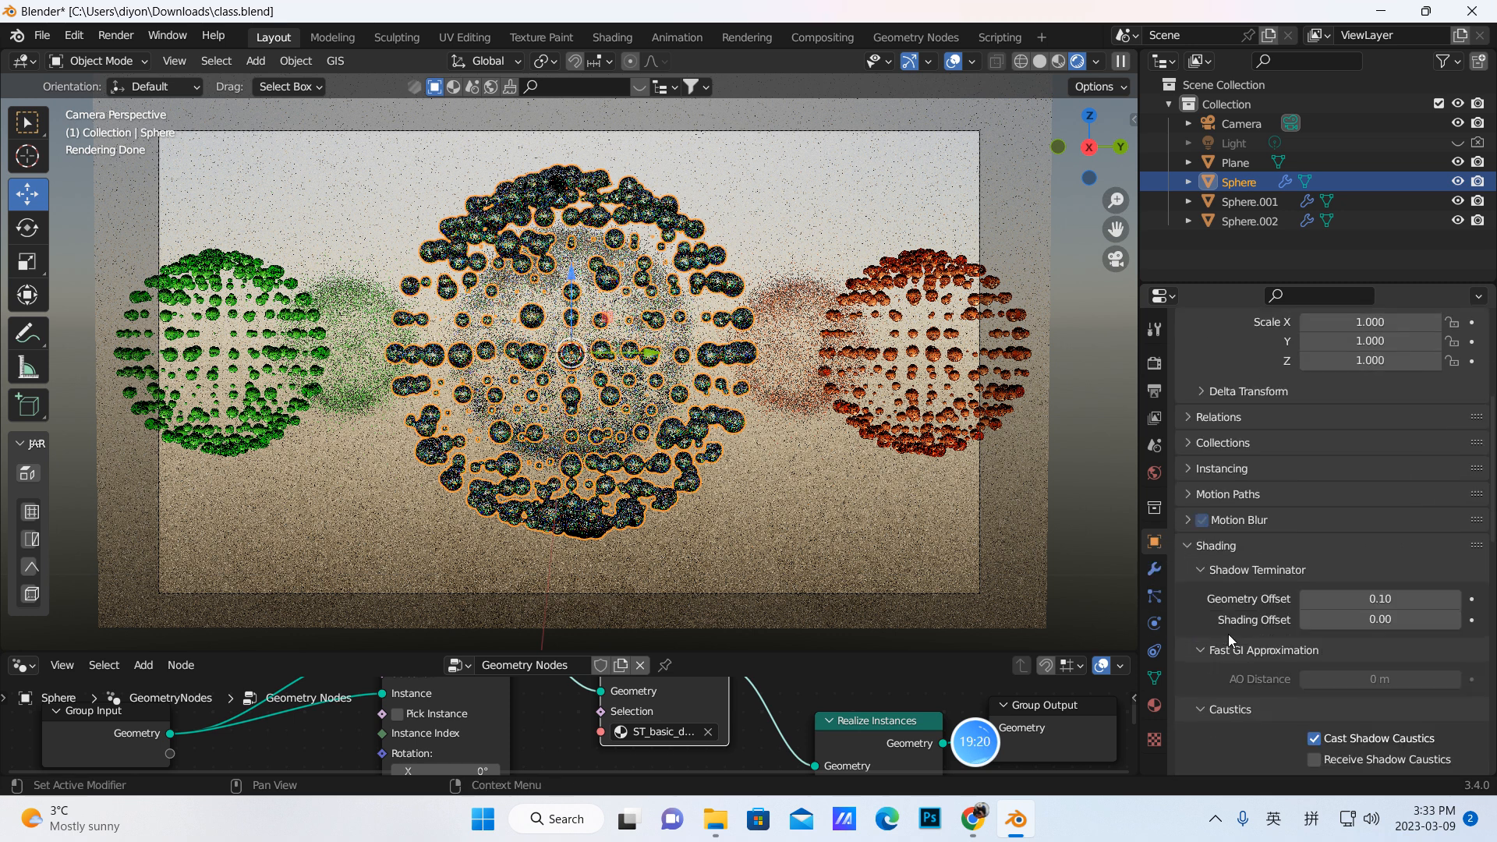
pyautogui.scroll(-6, 1229, 634)
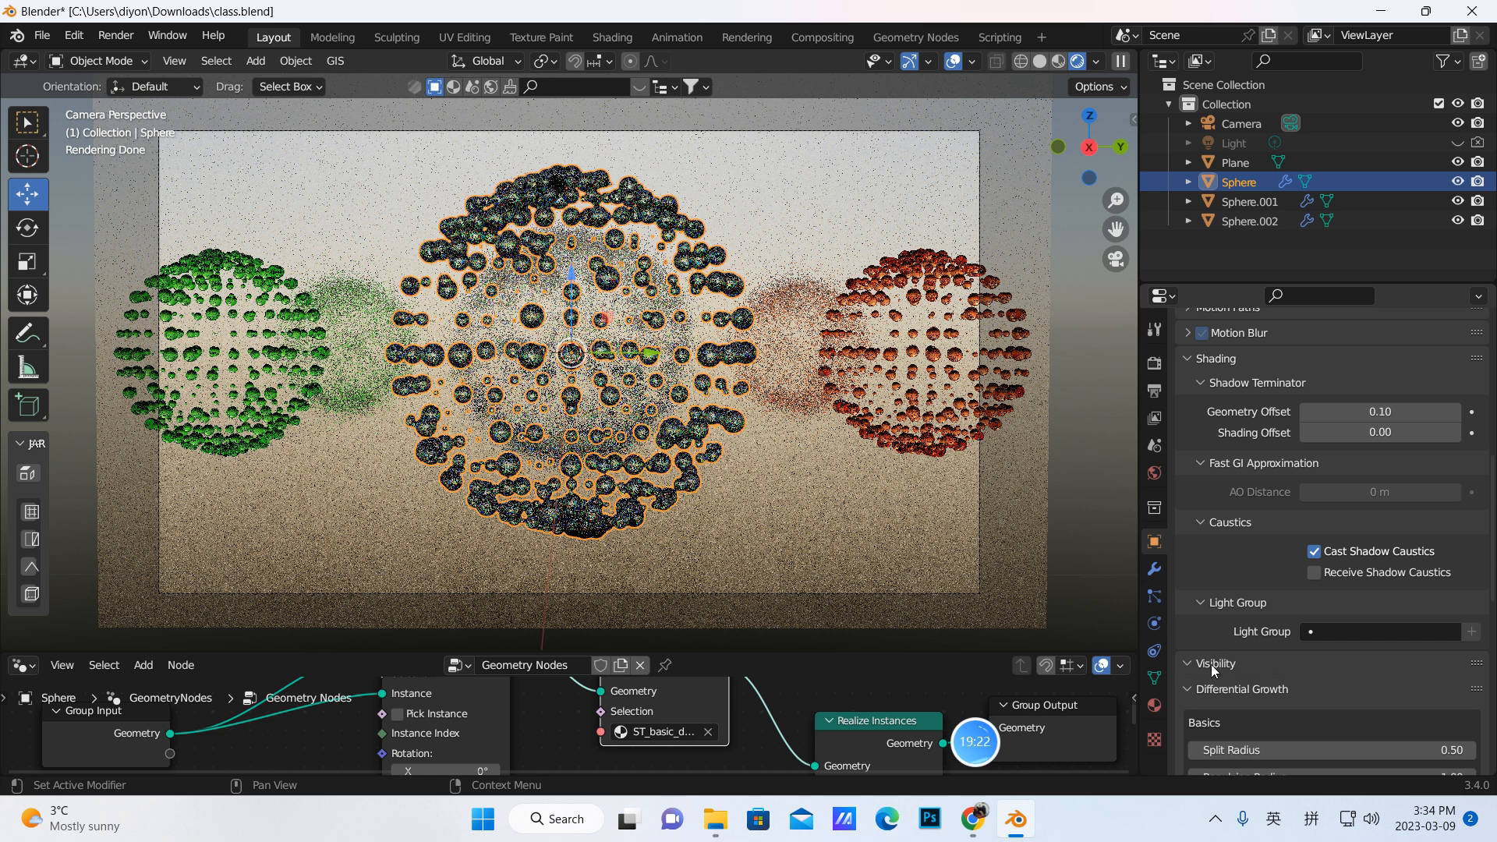
pyautogui.scroll(-6, 1211, 664)
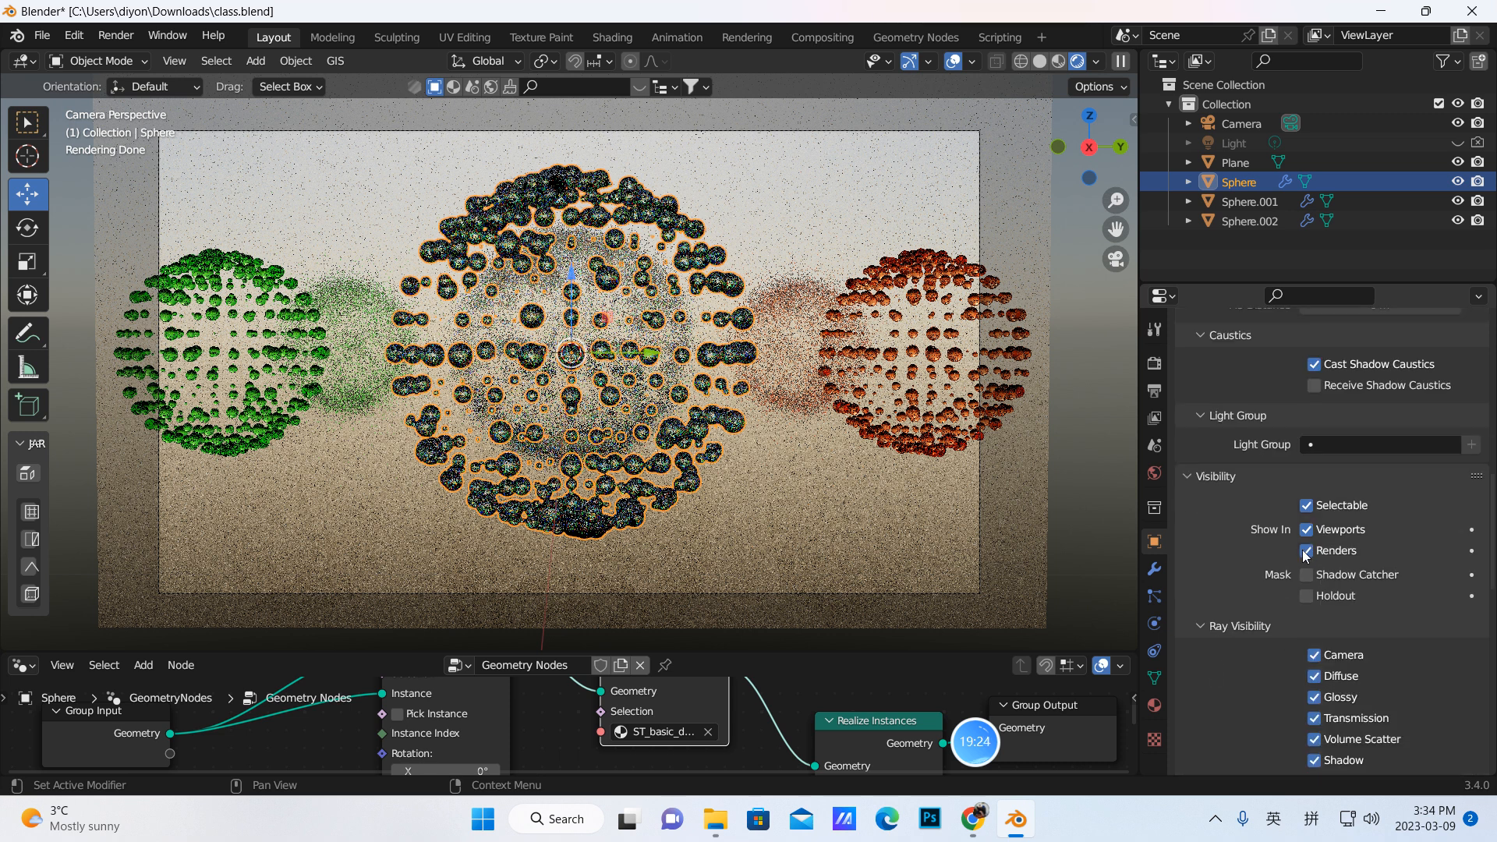
pyautogui.scroll(4, 1326, 581)
pyautogui.scroll(-4, 1326, 589)
pyautogui.scroll(-3, 1340, 557)
pyautogui.click(1313, 669)
# Step: Turn off Shadow ray visibility for Sphere.001, Sphere.002 and Plane
pyautogui.click(1219, 203)
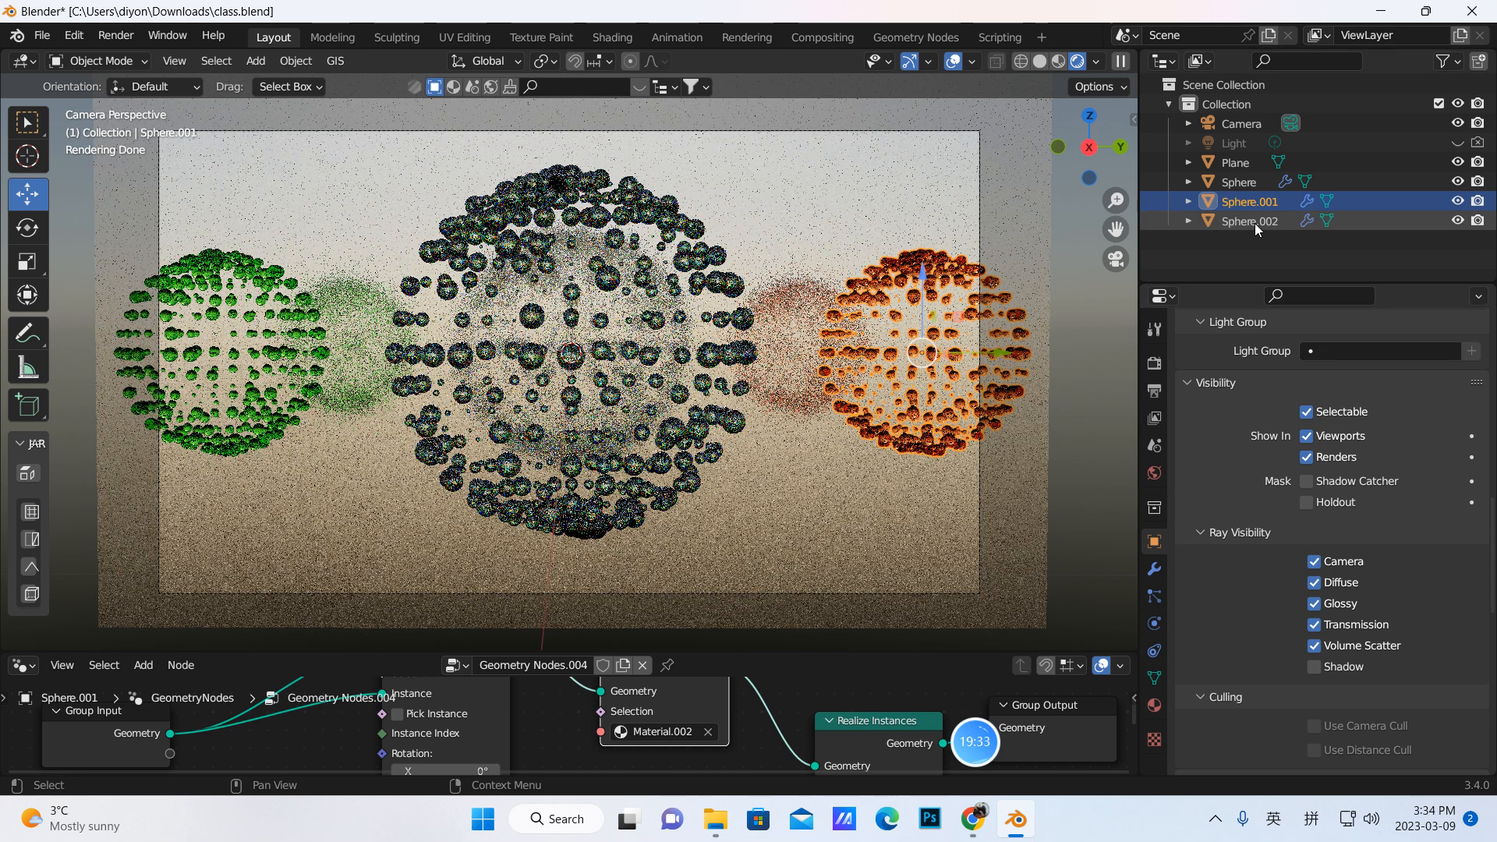
pyautogui.click(1256, 222)
pyautogui.click(1313, 668)
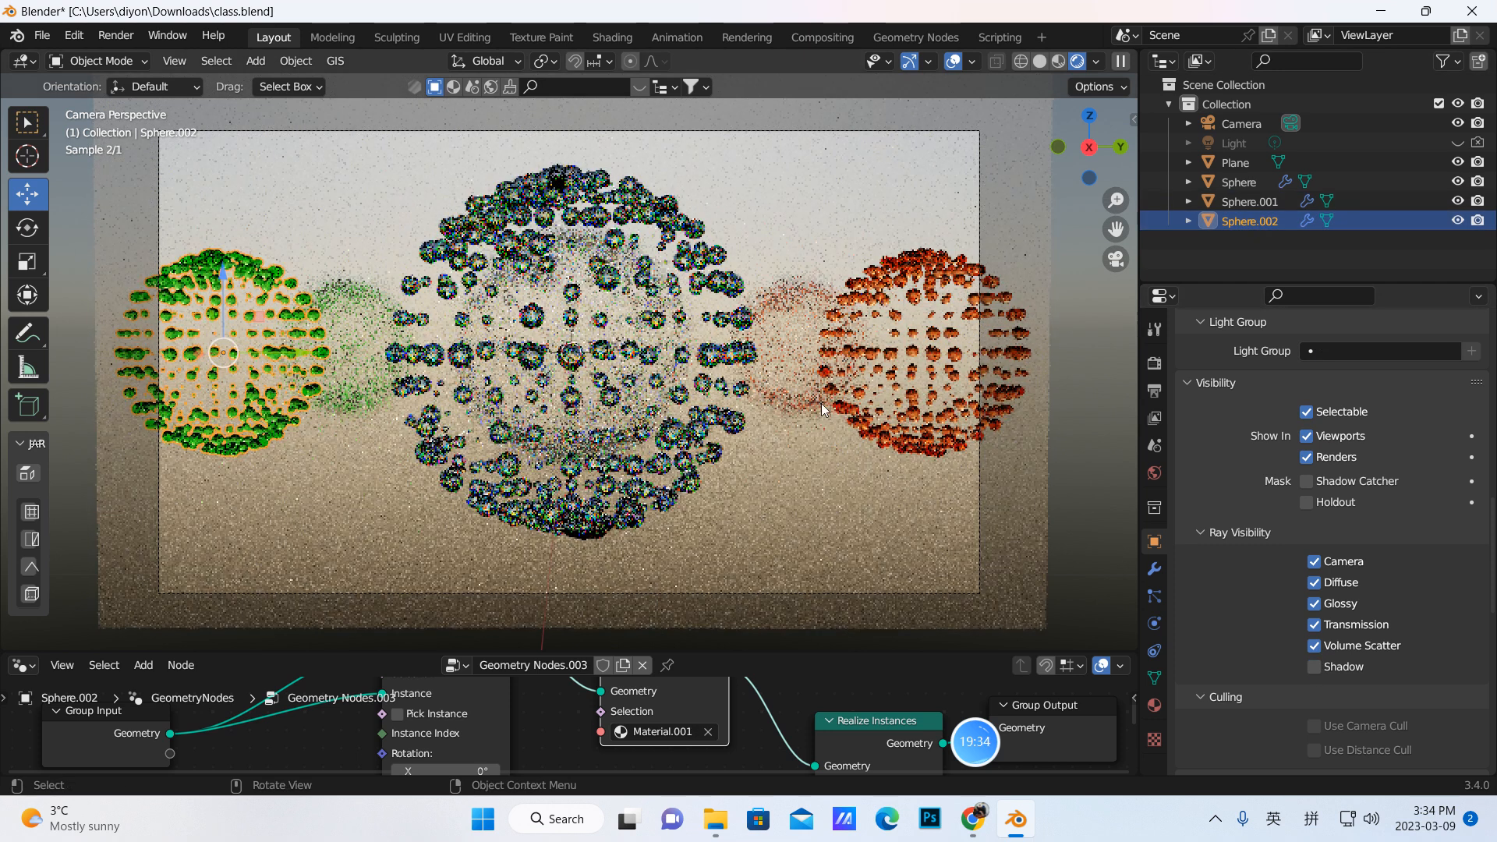
pyautogui.click(793, 259)
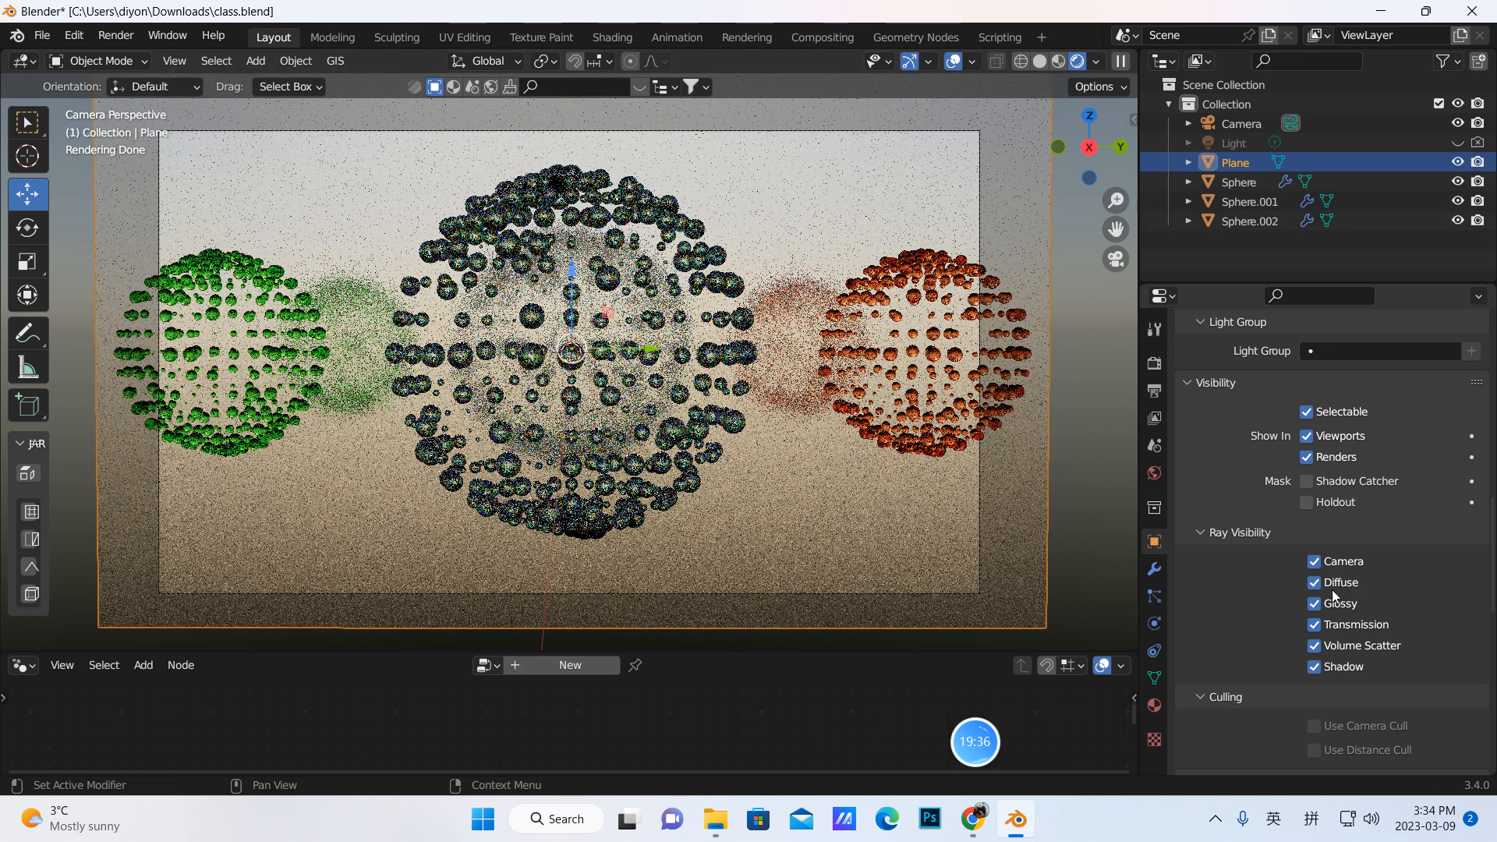
pyautogui.click(1315, 670)
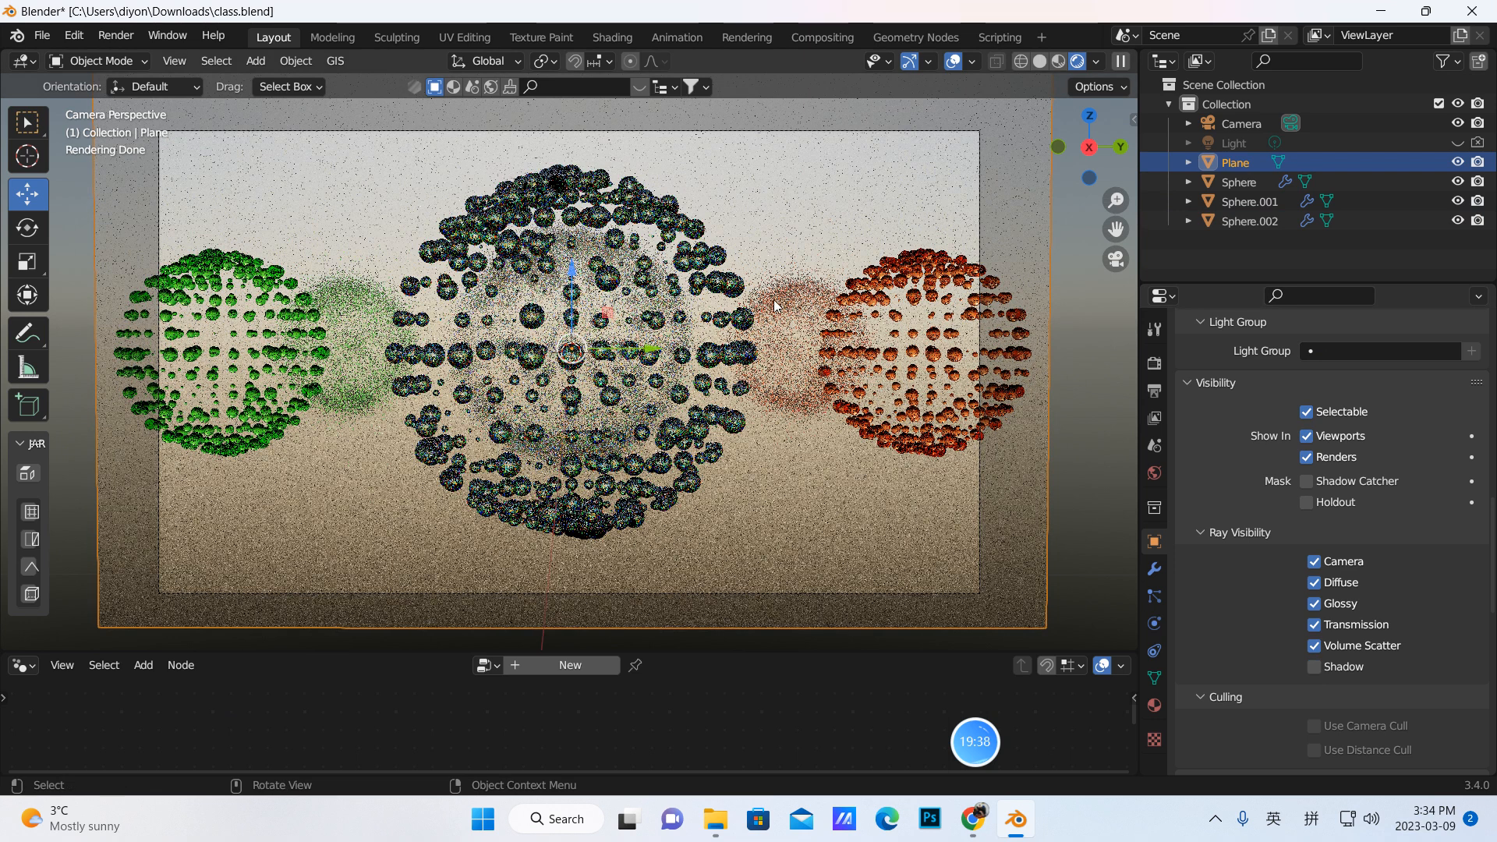
# Step: Start a render of the current frame, check its early samples, and minimize the render window while it continues
pyautogui.click(115, 35)
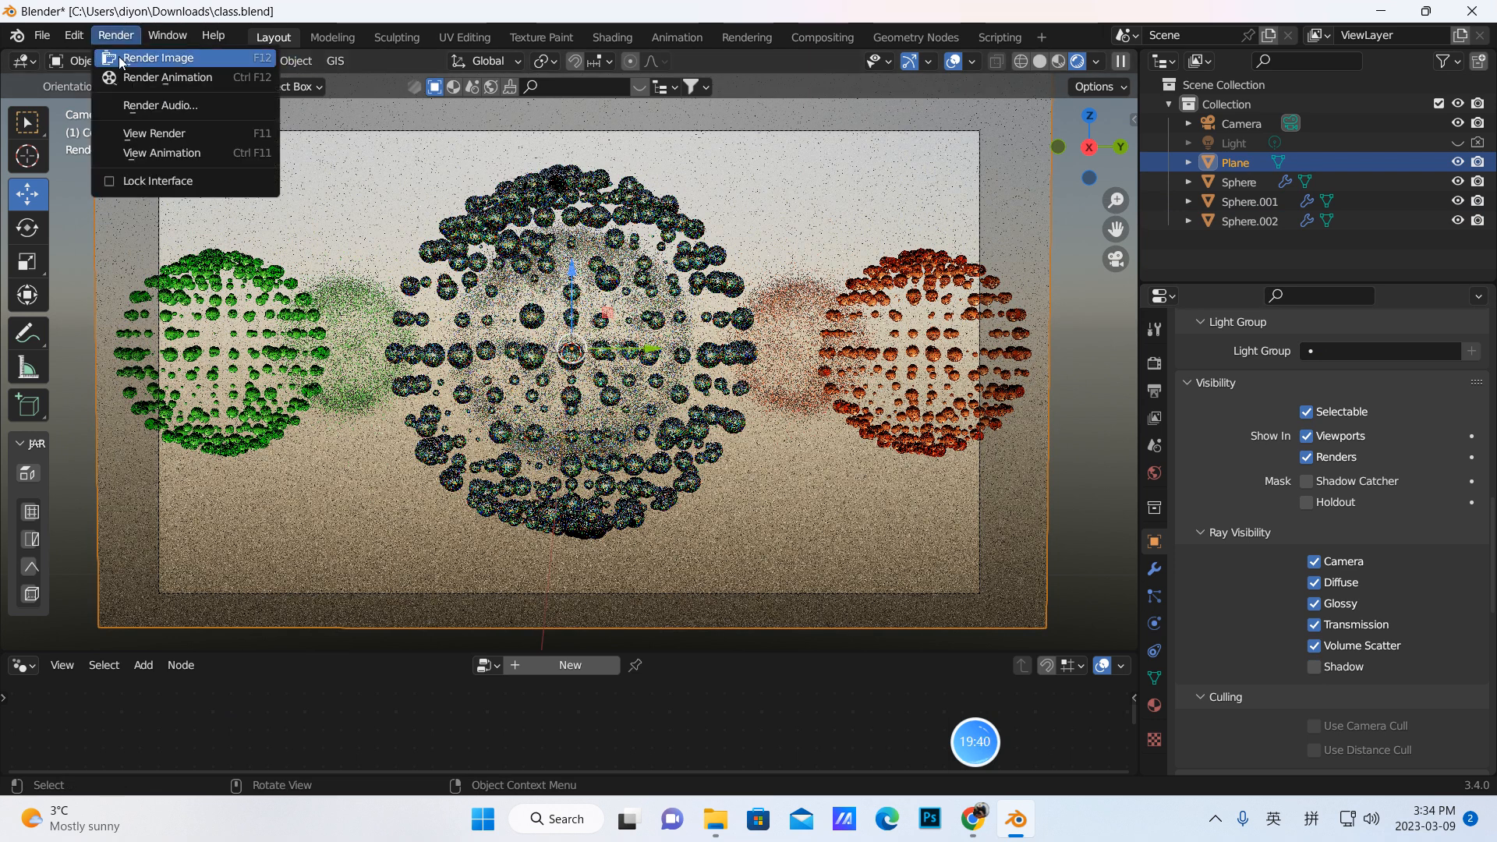
pyautogui.click(125, 64)
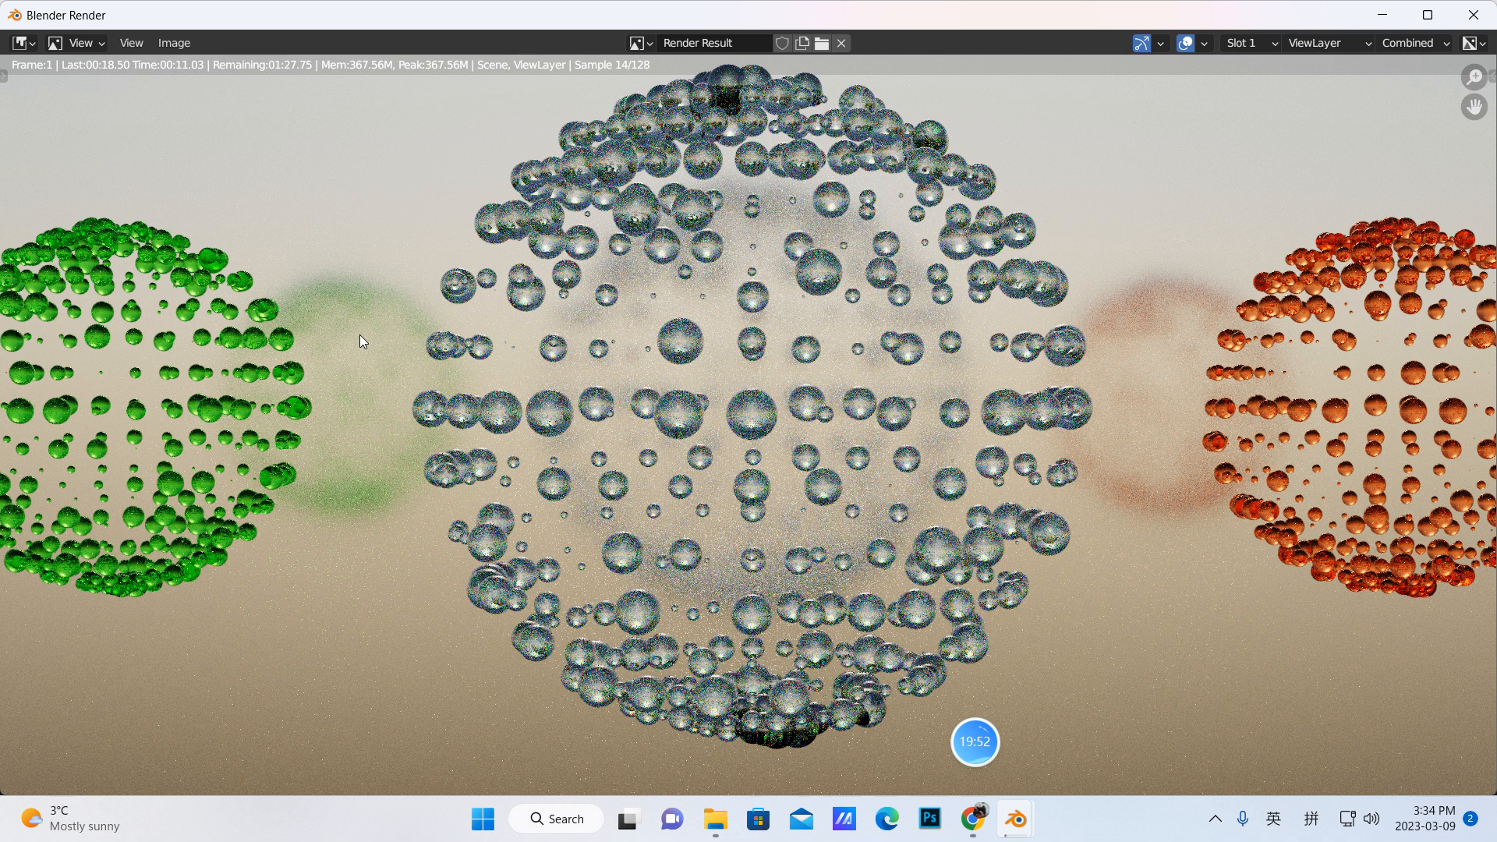
pyautogui.click(1384, 17)
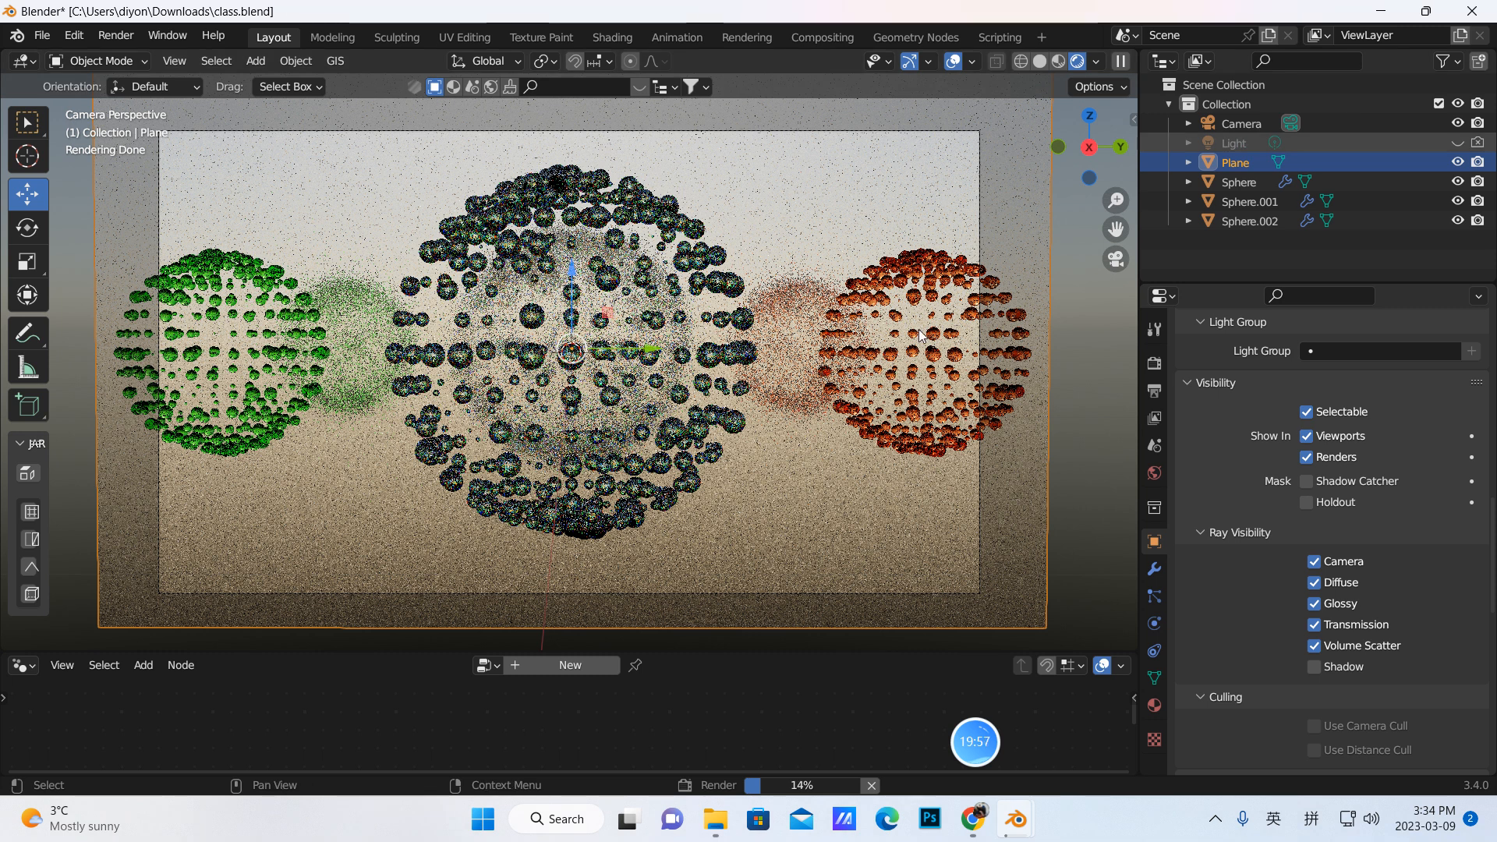
# Step: Set the Roughness of the Plane's Principled BSDF material to 0.163
pyautogui.click(1155, 705)
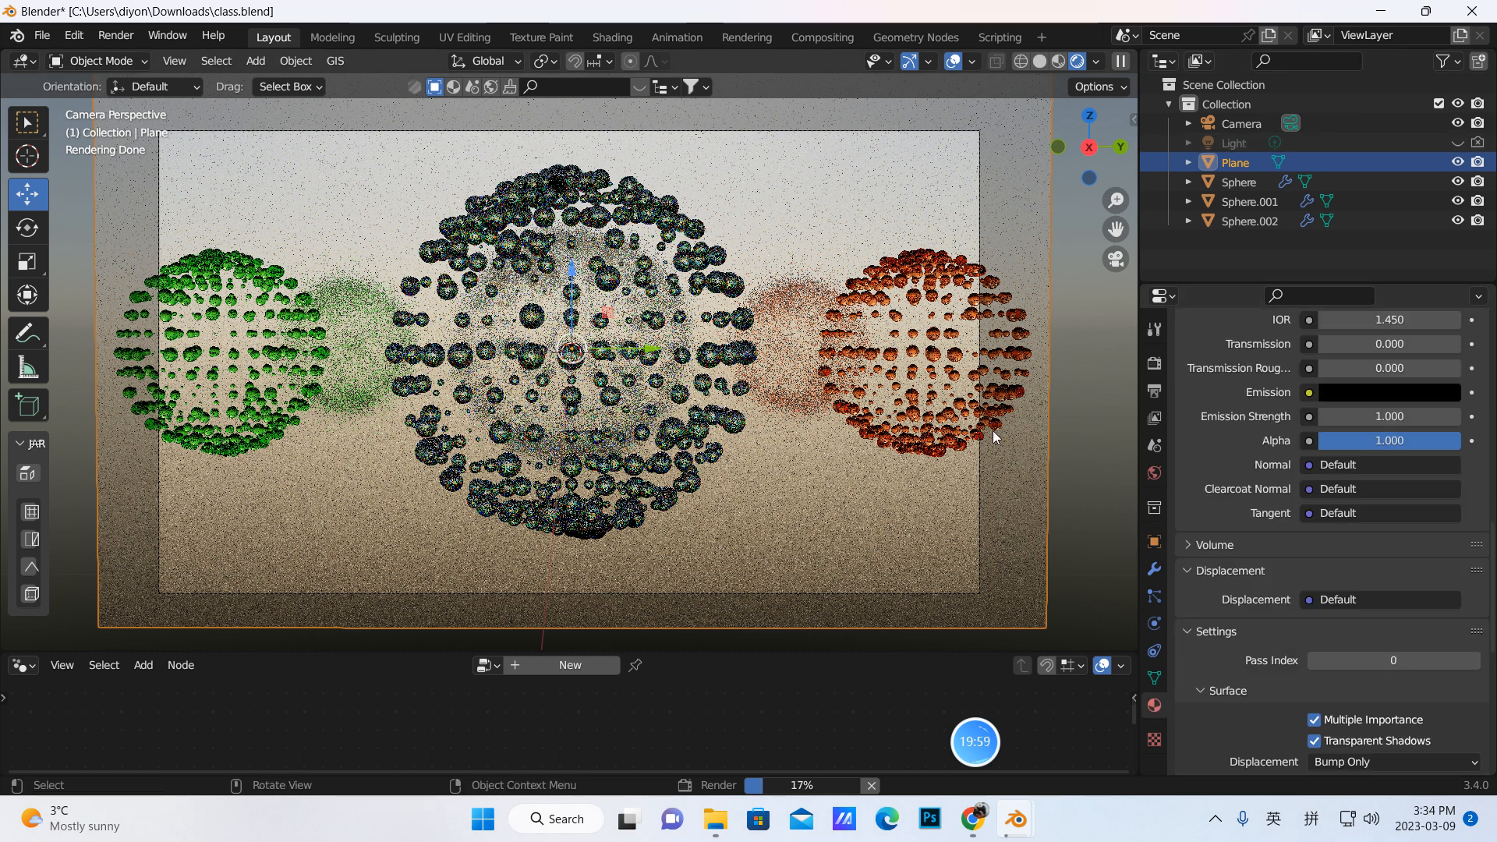
pyautogui.scroll(-8, 1286, 681)
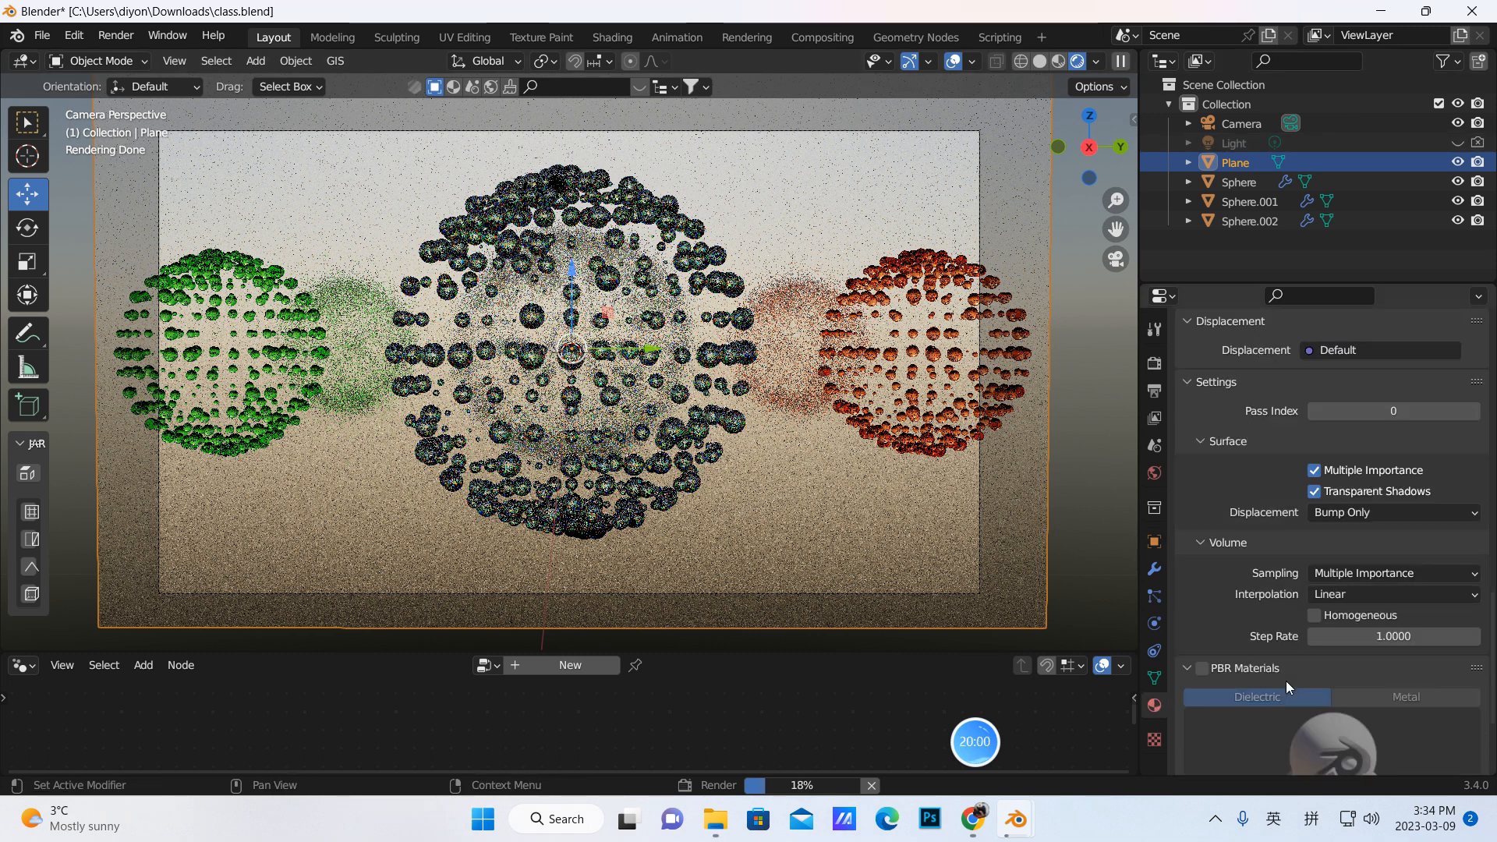
pyautogui.scroll(15, 1341, 548)
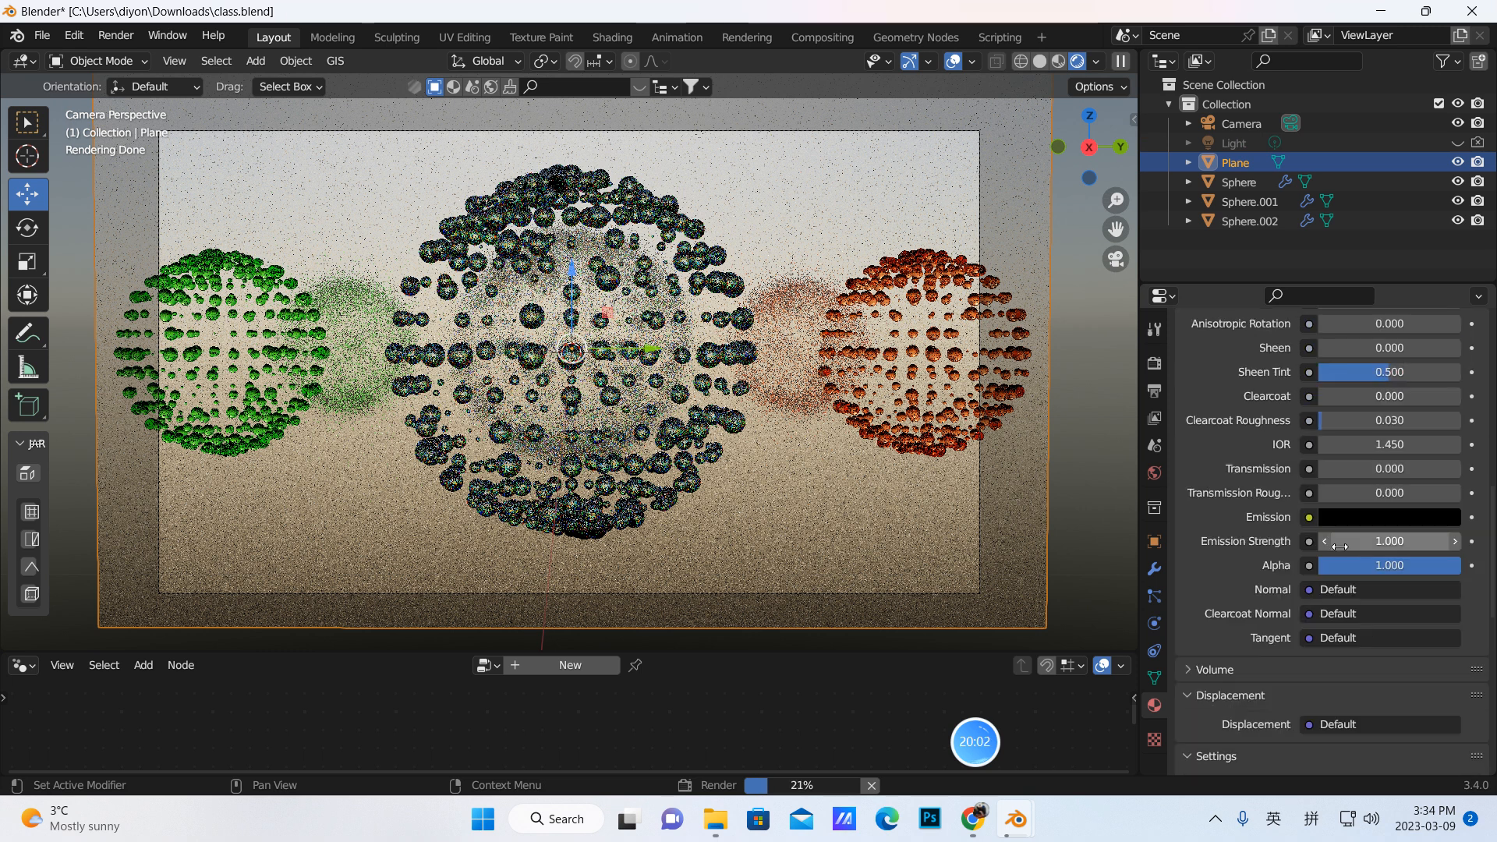
pyautogui.scroll(-5, 1310, 671)
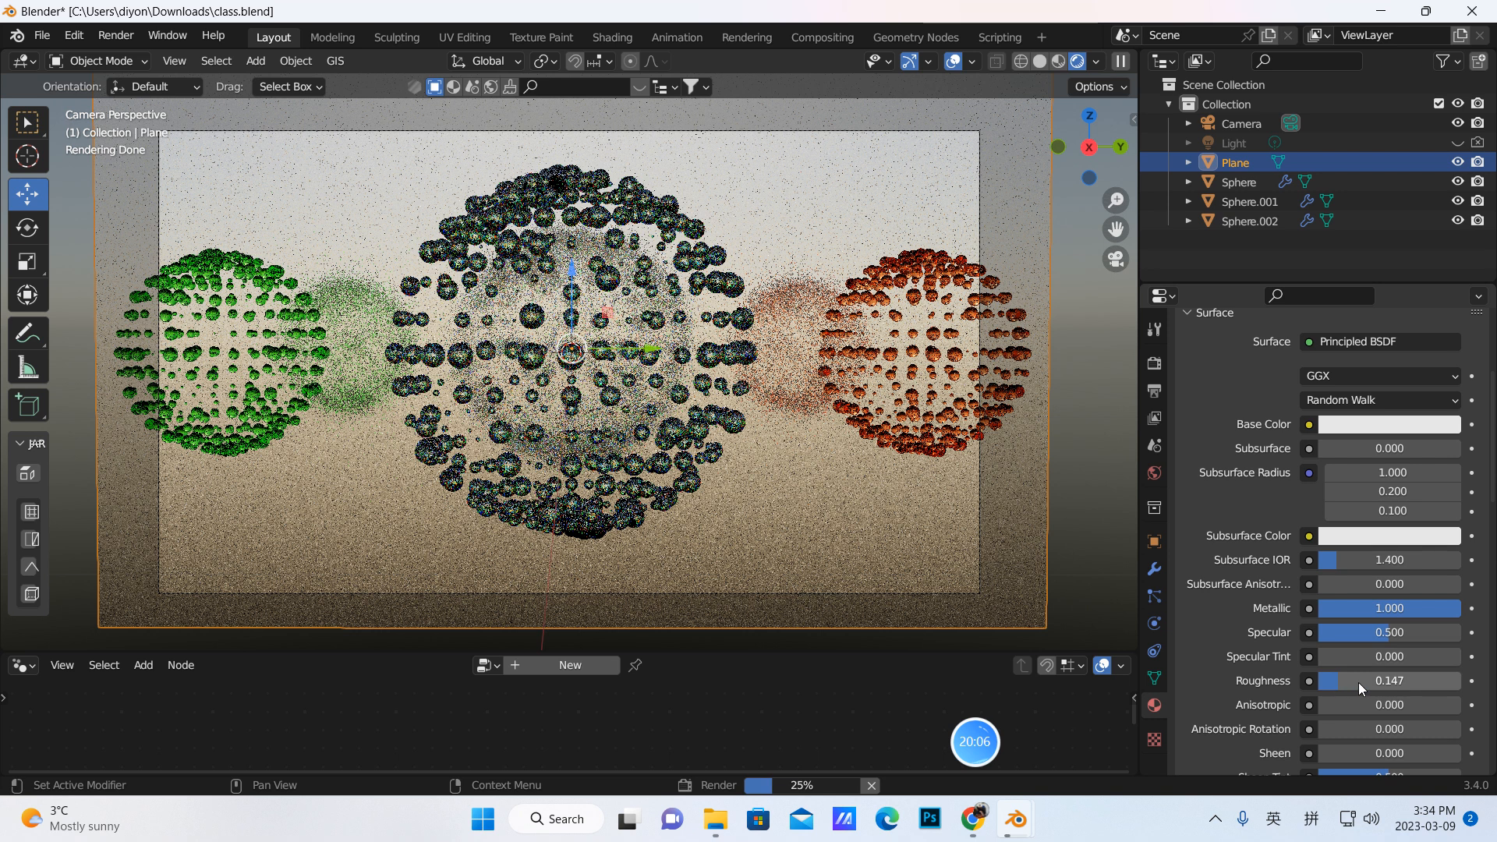
pyautogui.moveTo(1354, 678); pyautogui.dragTo(1344, 680)
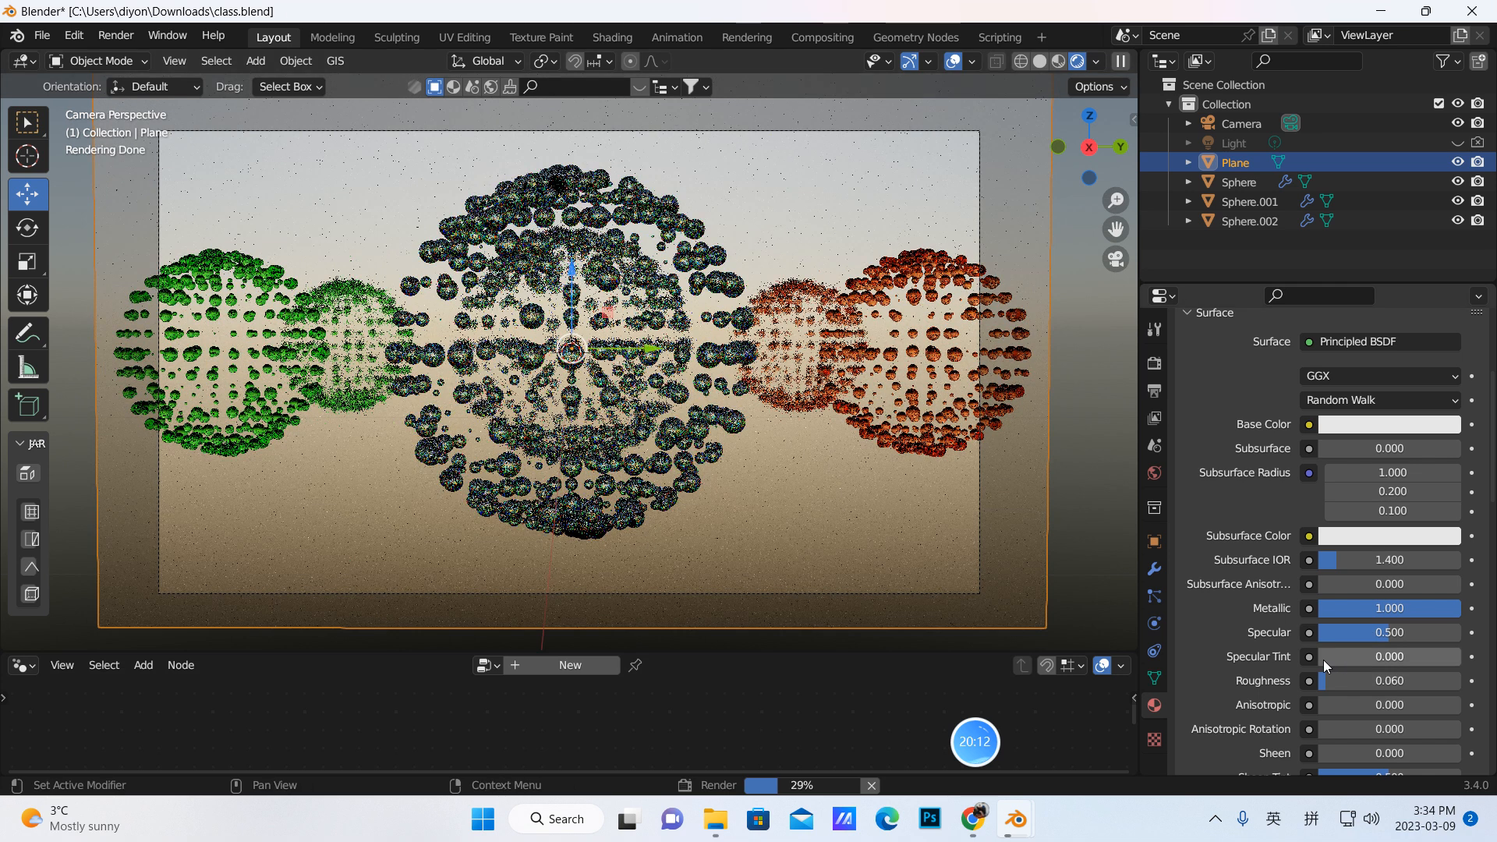
pyautogui.moveTo(1326, 681)
pyautogui.mouseDown()
pyautogui.moveTo(1373, 682)
pyautogui.moveTo(1350, 681)
pyautogui.mouseUp()
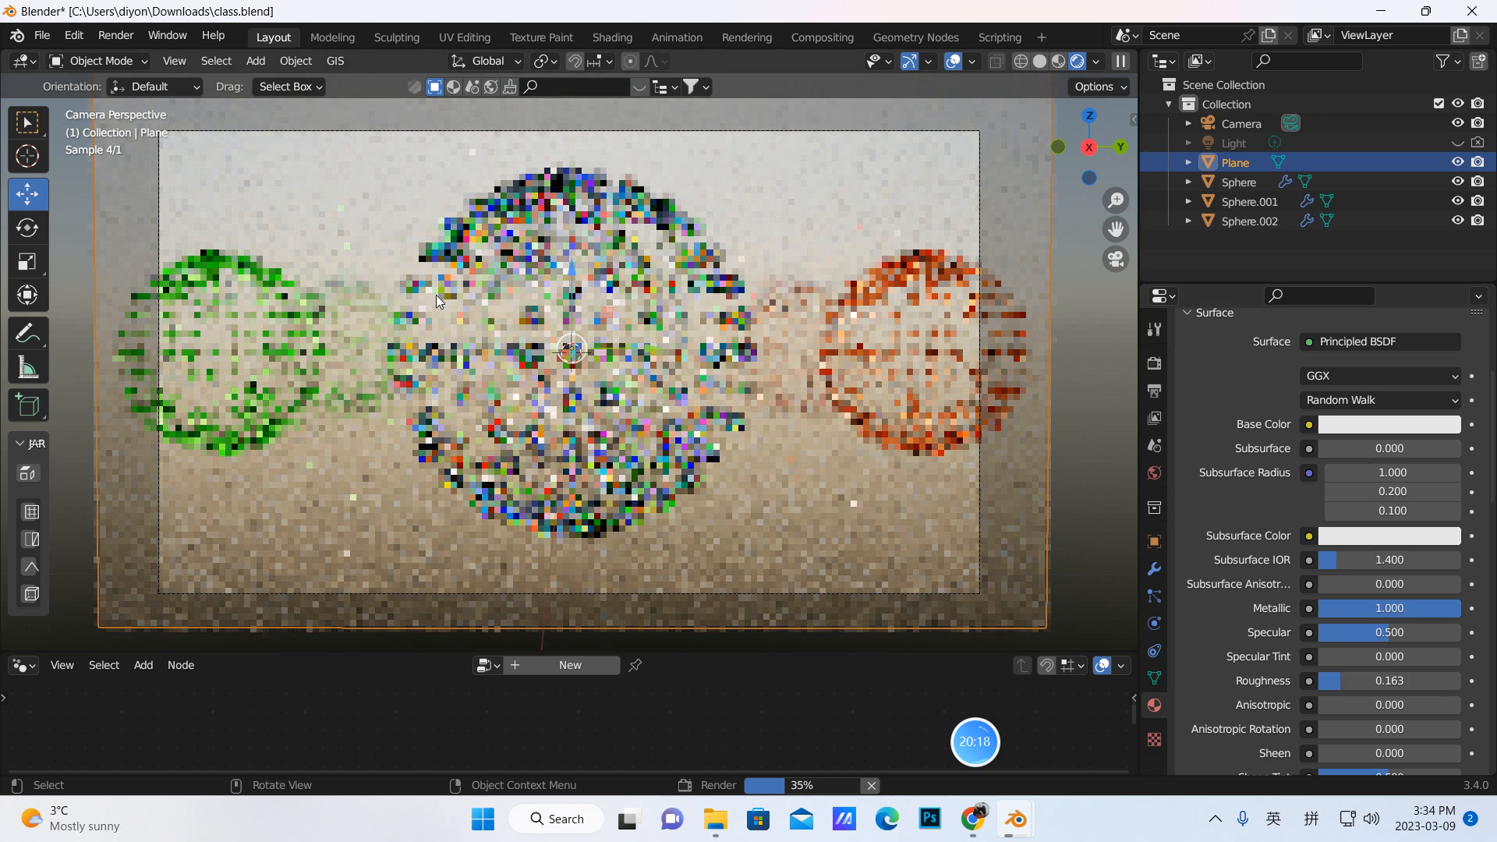
# Step: Inspect the finished, denoised render at full frame and close the render window
pyautogui.click(117, 35)
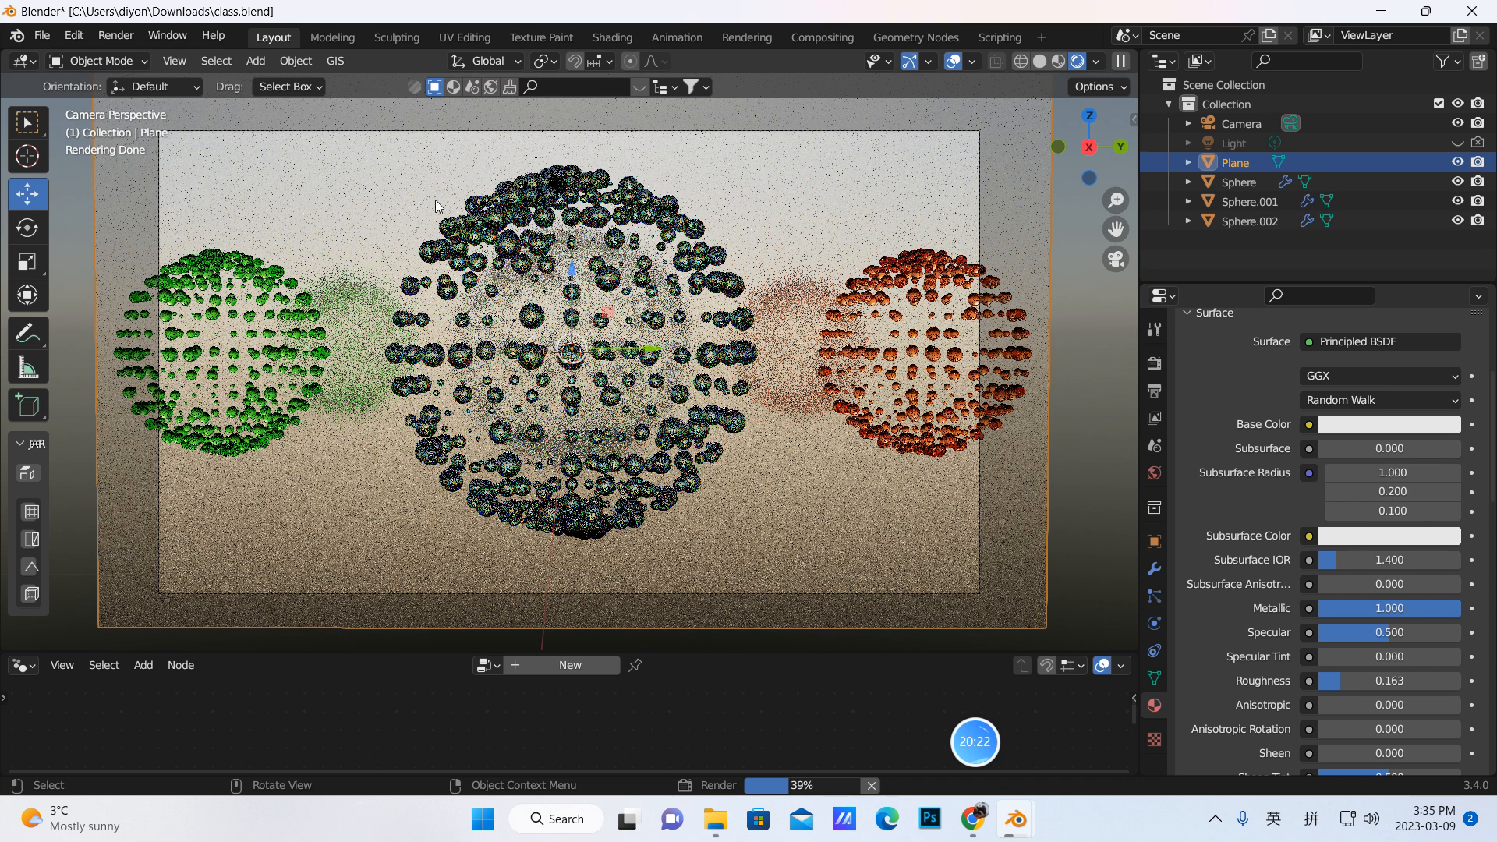
pyautogui.click(115, 35)
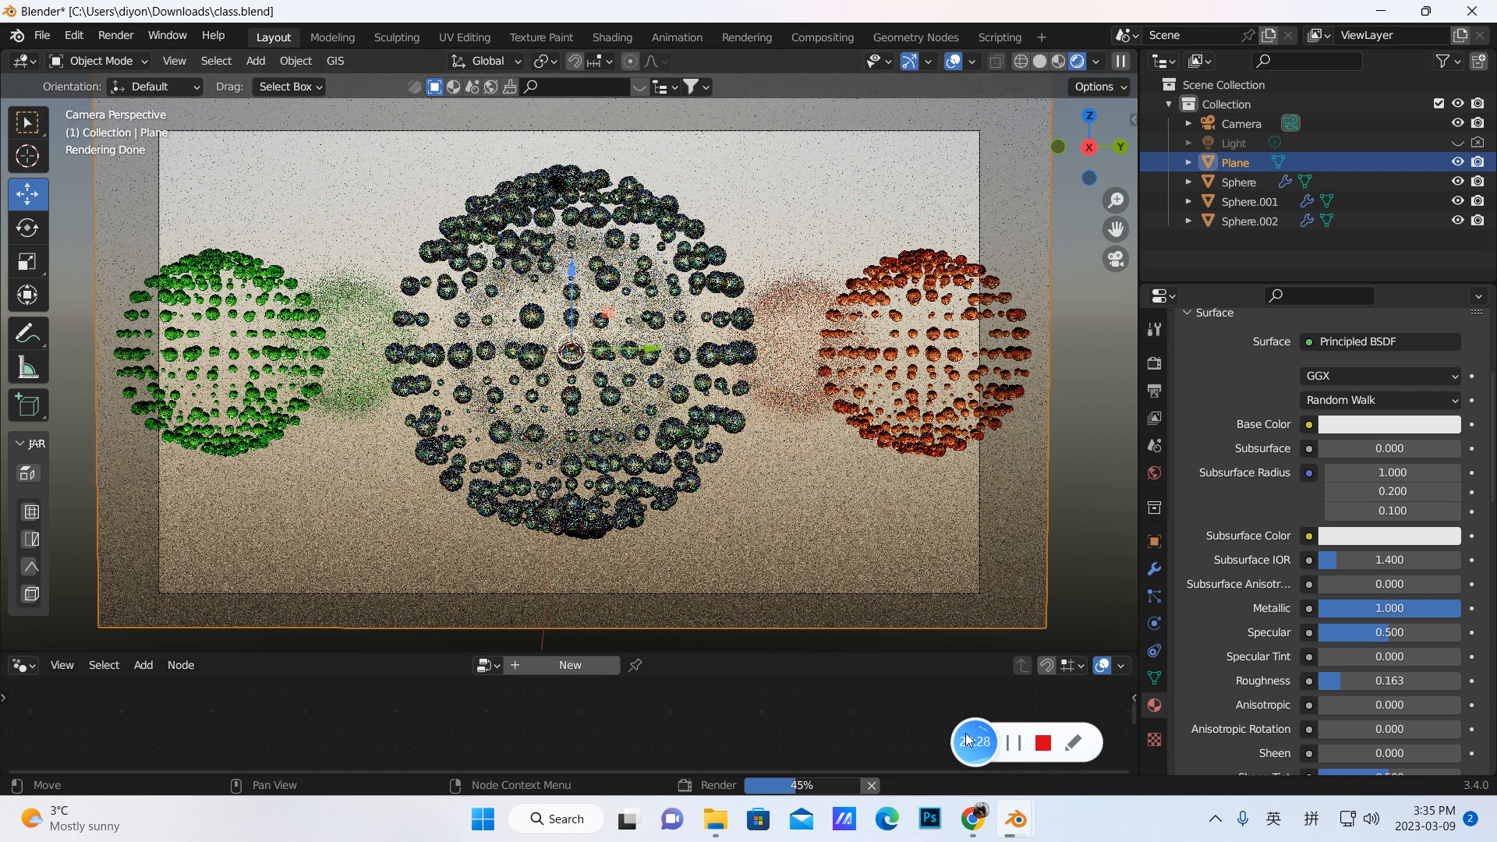
pyautogui.click(1013, 744)
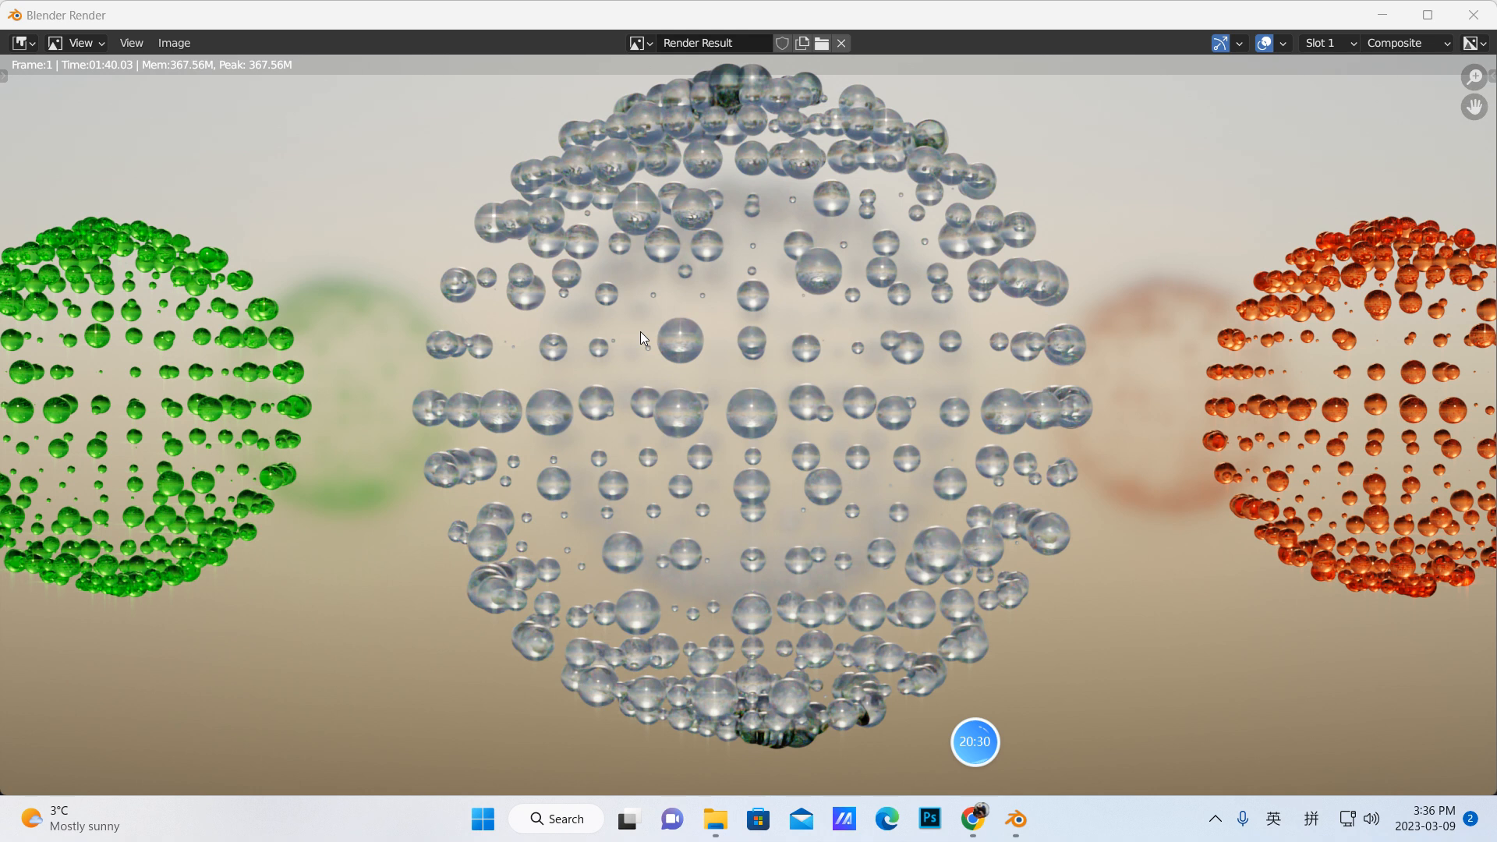
pyautogui.scroll(-1, 639, 331)
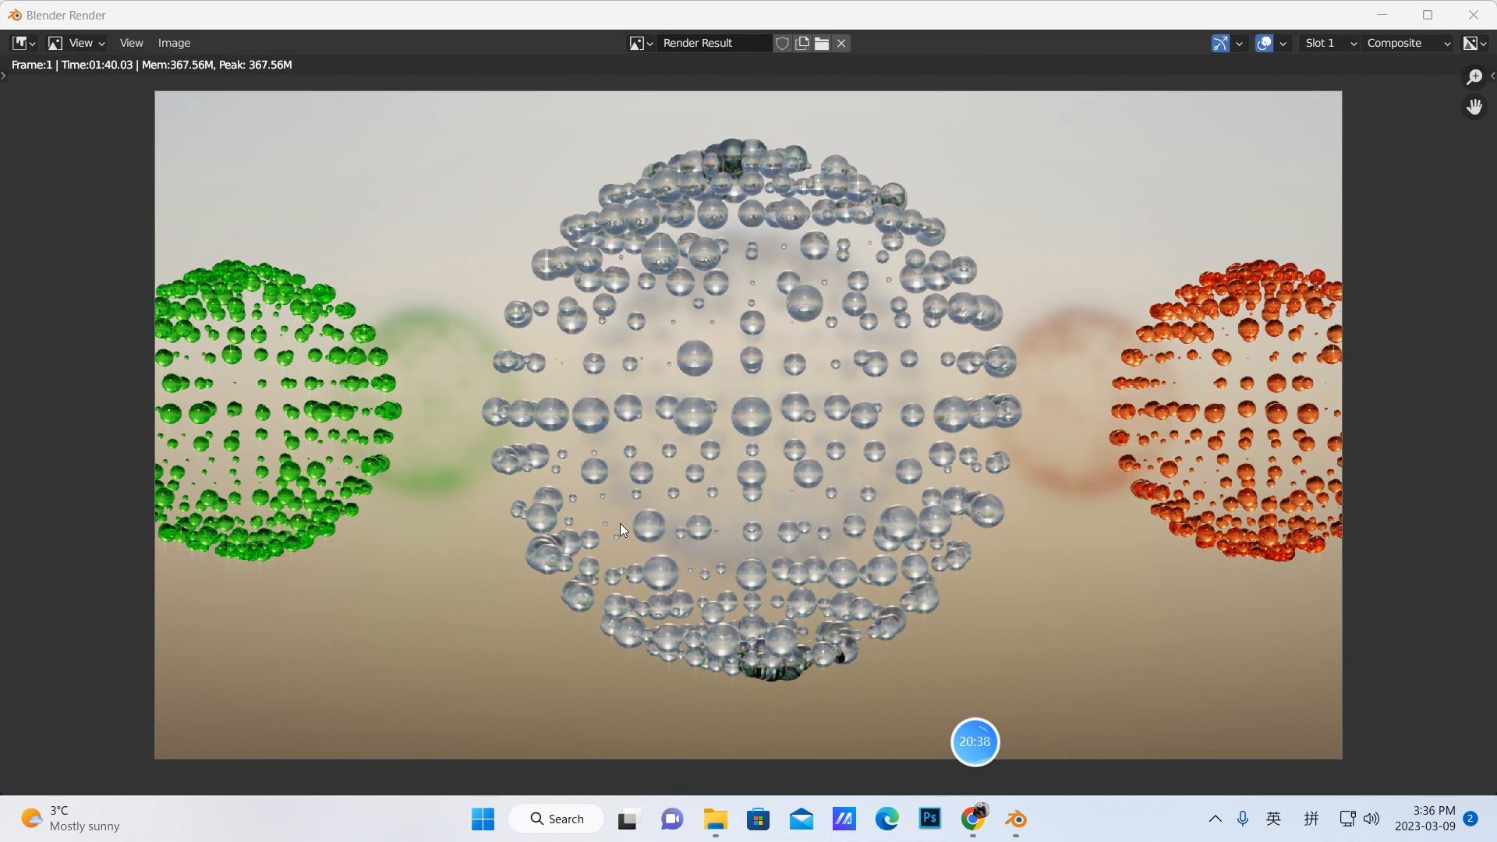
pyautogui.click(1473, 14)
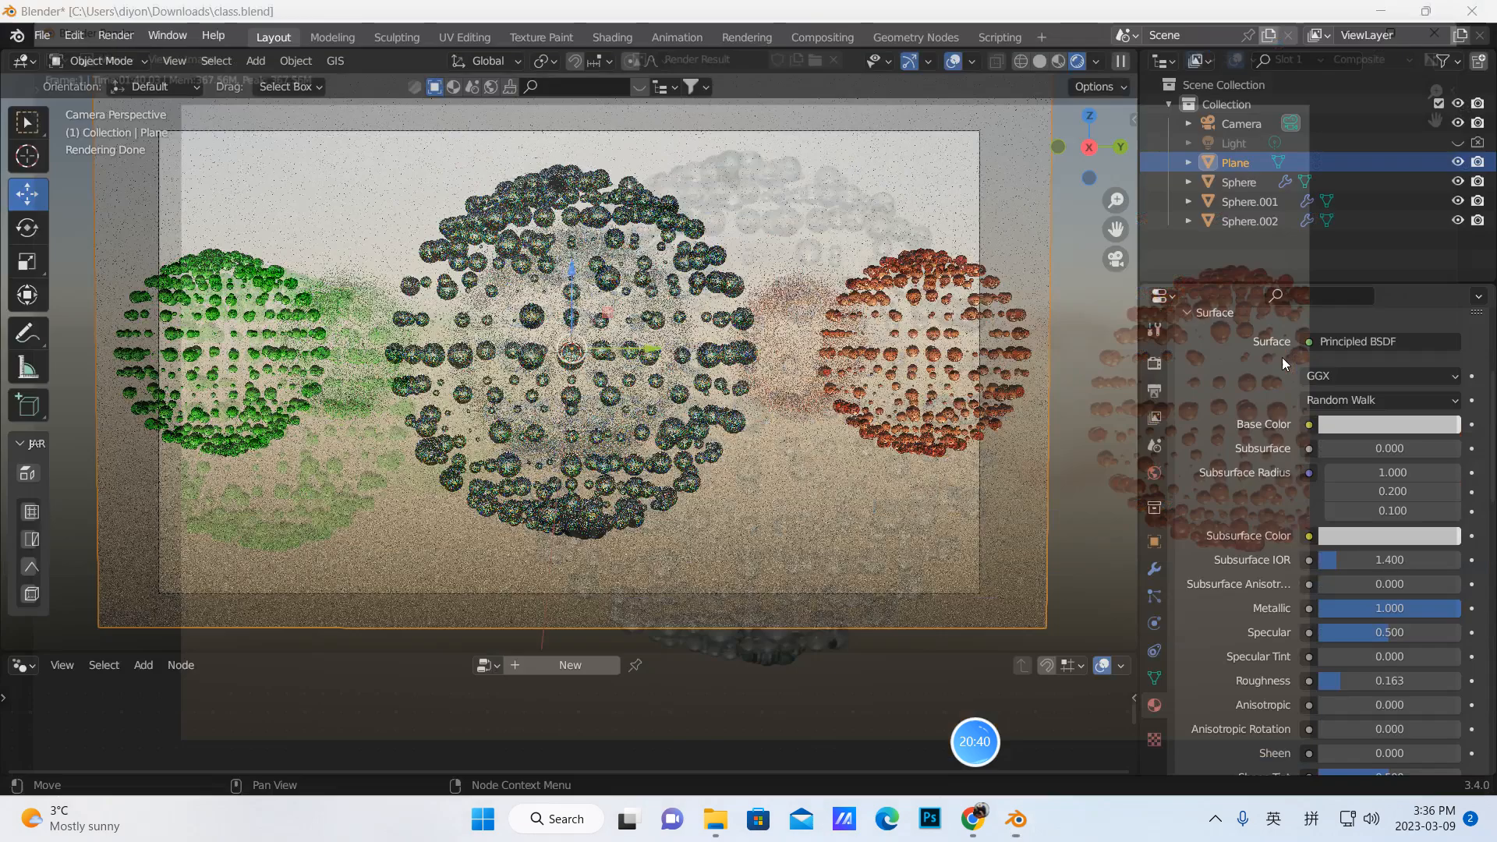
# Step: Darken the Base Color of the Plane's material to an HSV value of 0.029
pyautogui.click(1154, 474)
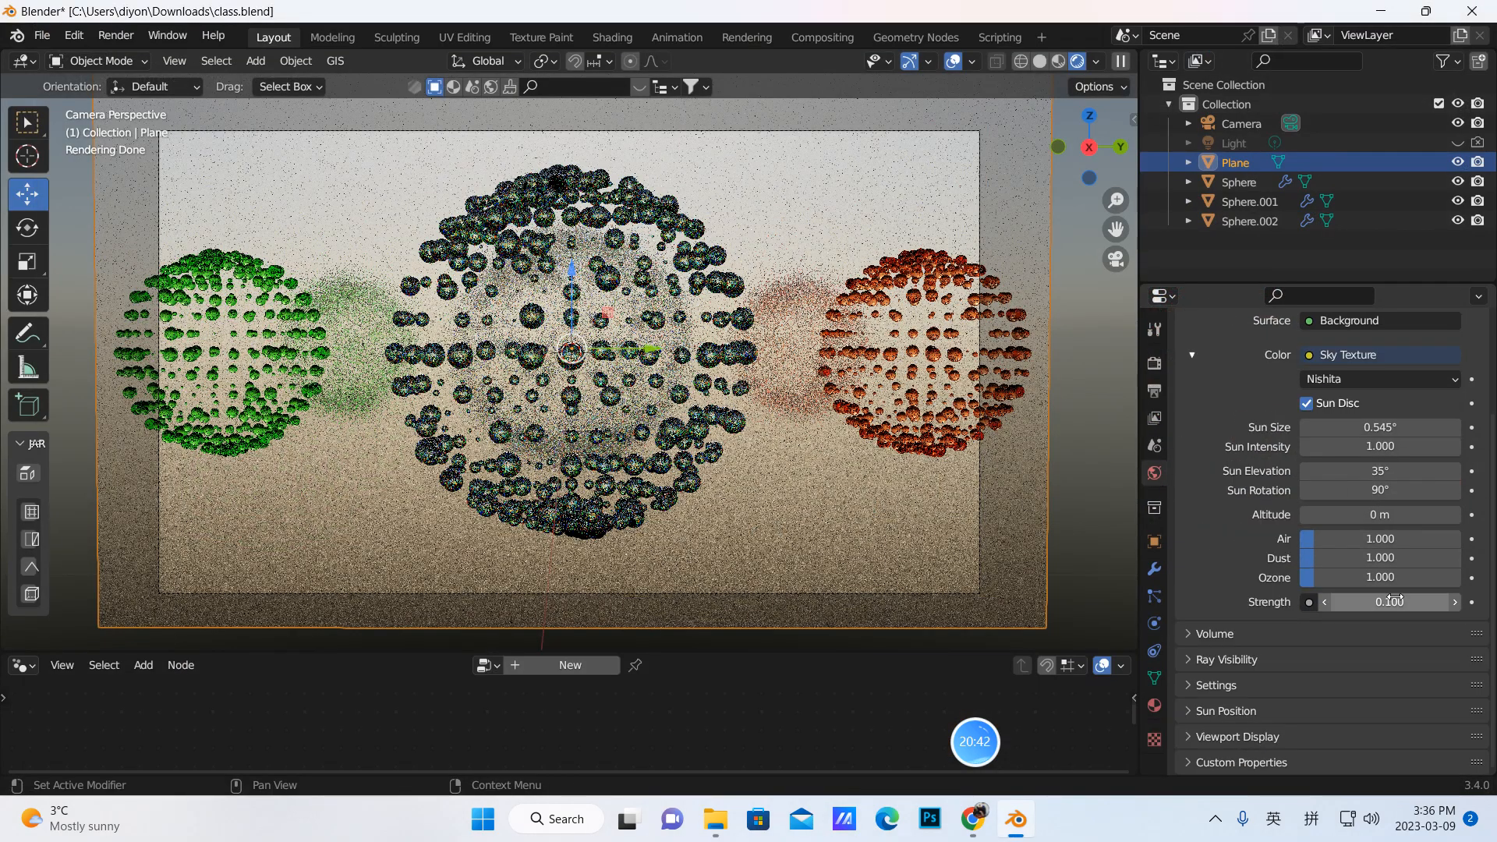
pyautogui.click(1154, 705)
pyautogui.click(1371, 487)
pyautogui.click(1447, 241)
pyautogui.moveTo(1446, 241); pyautogui.dragTo(1447, 315)
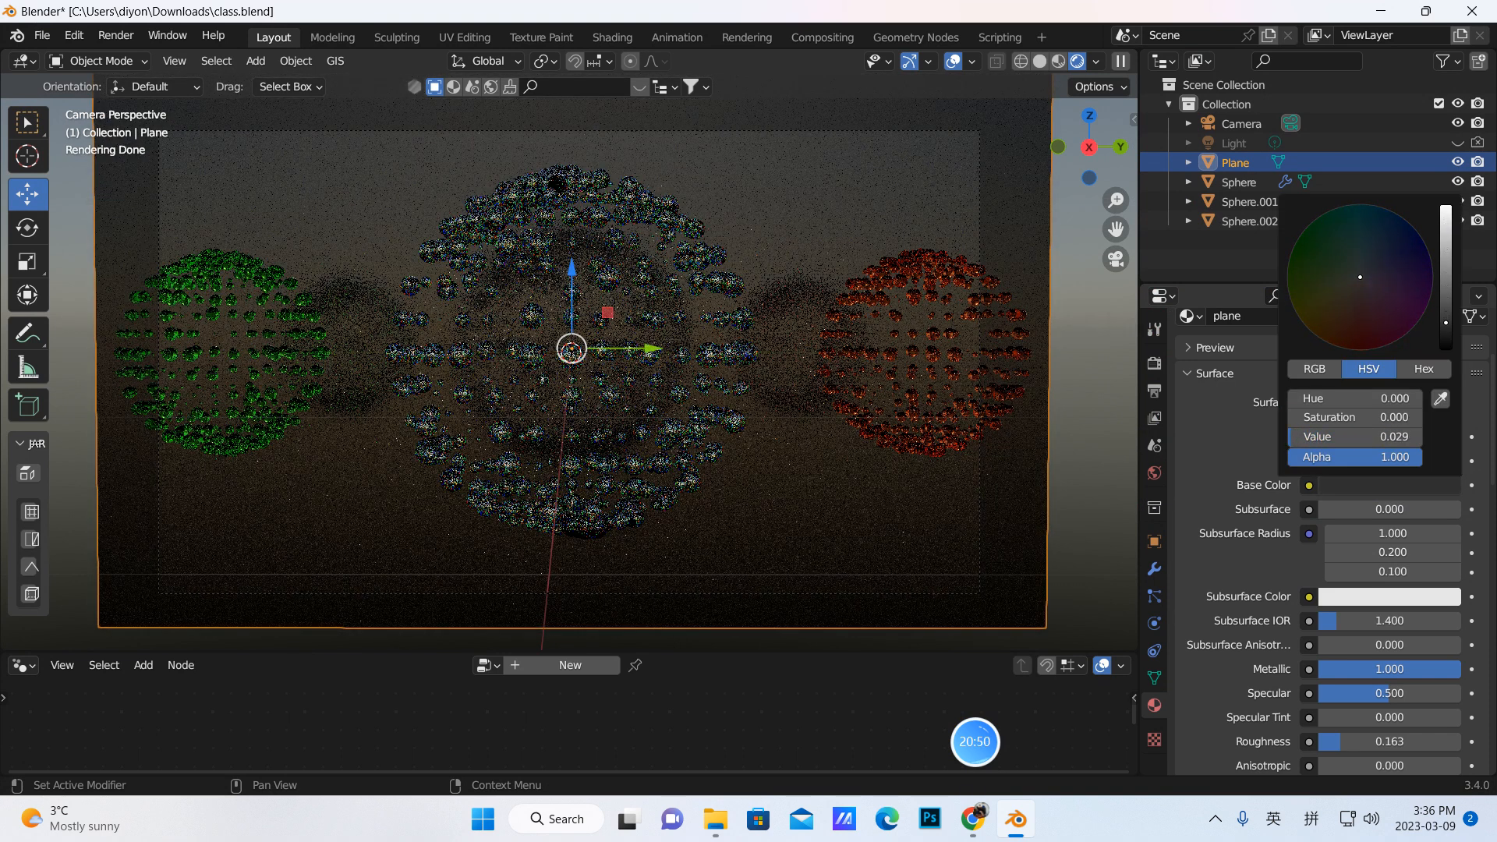
# Step: Start a test render with the dark backdrop plane, inspect the first samples, and cancel it
pyautogui.click(120, 36)
pyautogui.click(134, 58)
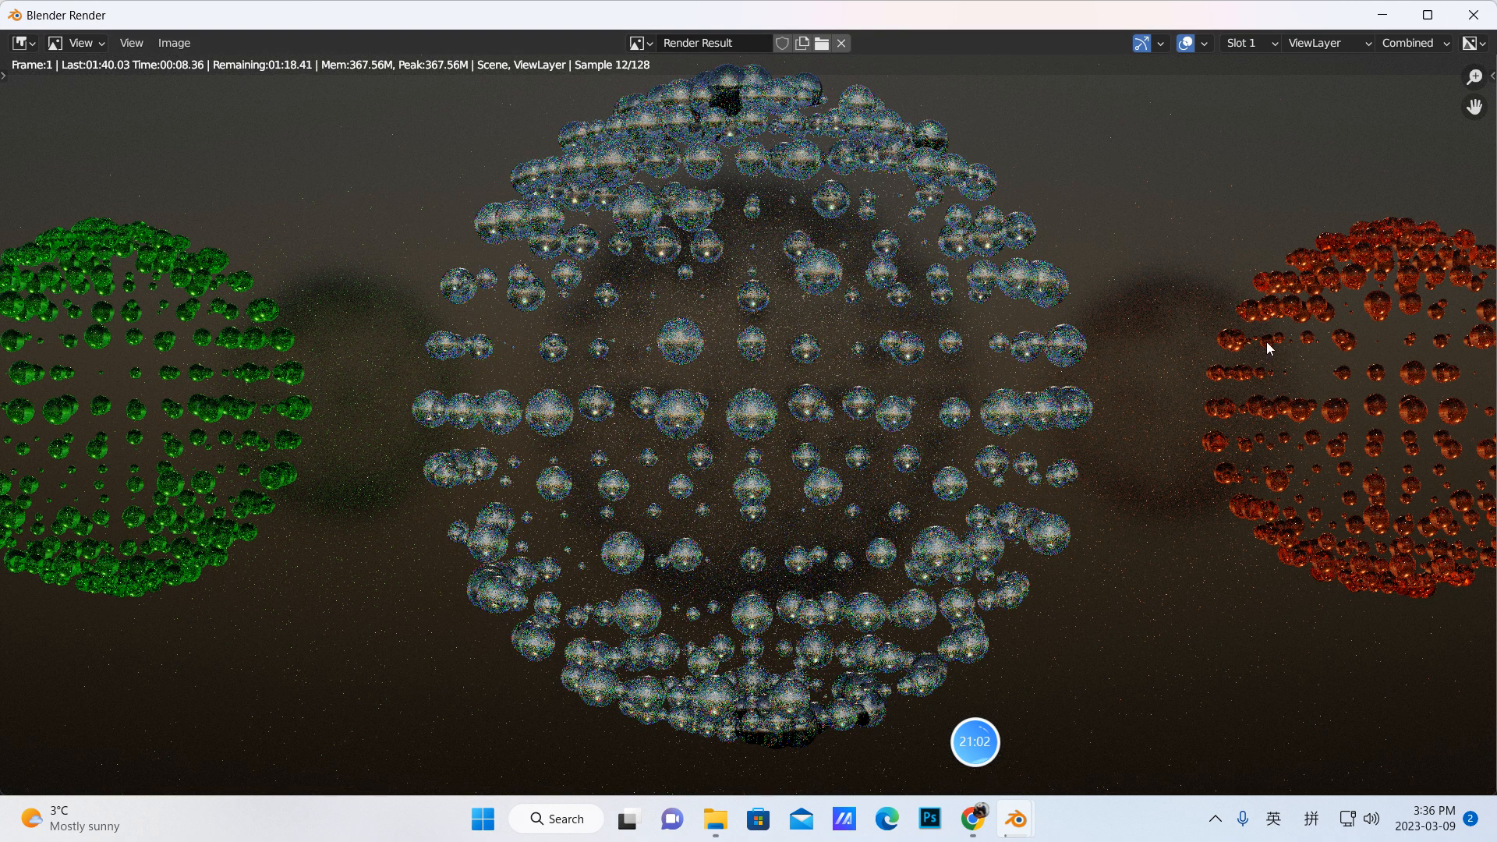
pyautogui.press('Escape')
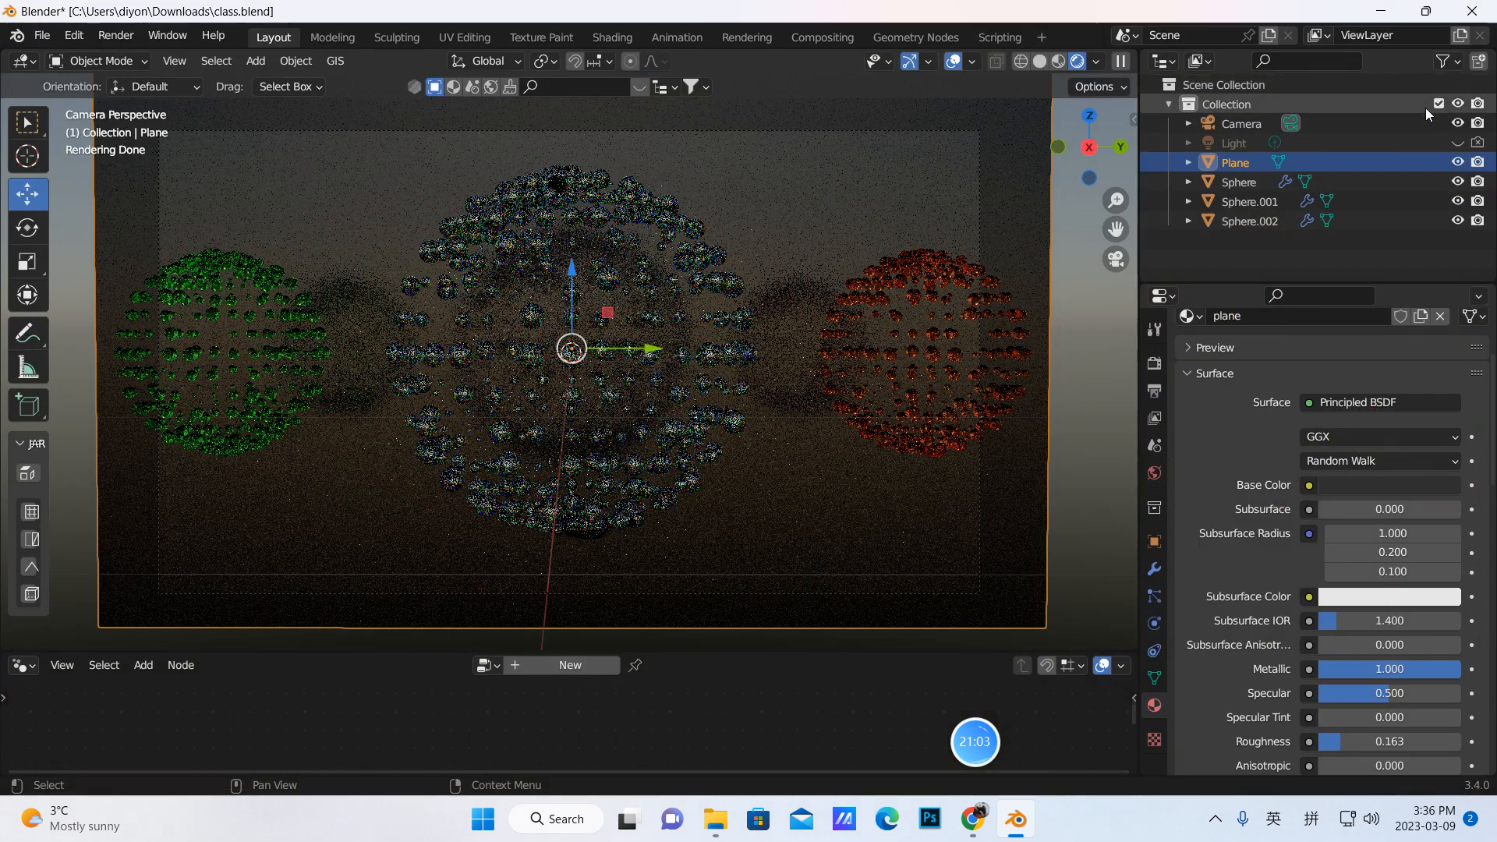
# Step: Set the World background's Sky Texture lighting Strength to 0.400
pyautogui.click(1157, 473)
pyautogui.moveTo(1365, 603)
pyautogui.mouseDown()
pyautogui.moveTo(1391, 602)
pyautogui.moveTo(1360, 599)
pyautogui.mouseUp()
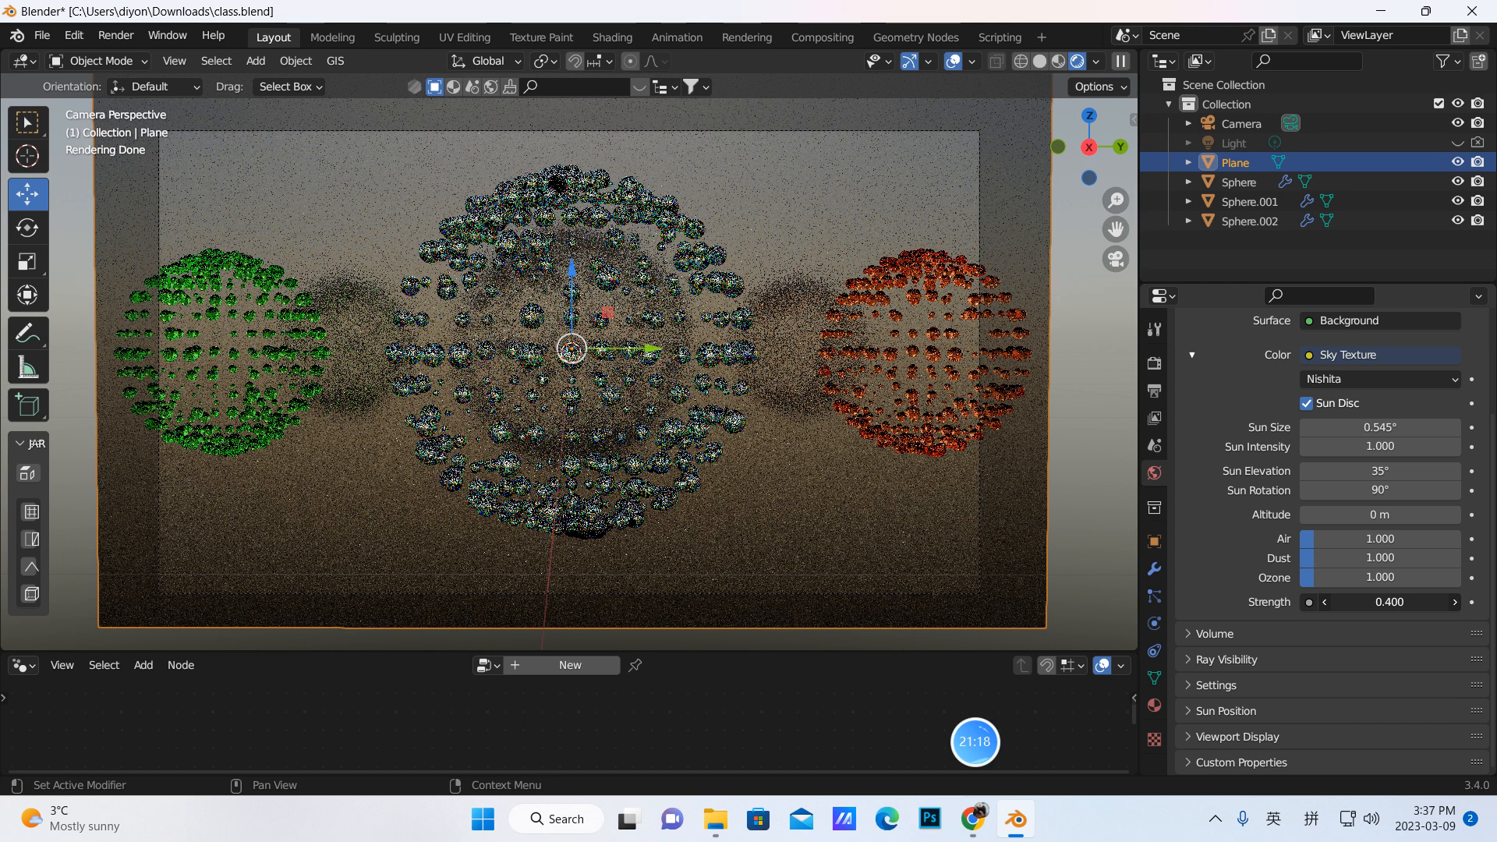
# Step: Render the scene with the reduced Sky Texture strength, inspect the finished image, and close the render window
pyautogui.click(115, 36)
pyautogui.click(144, 57)
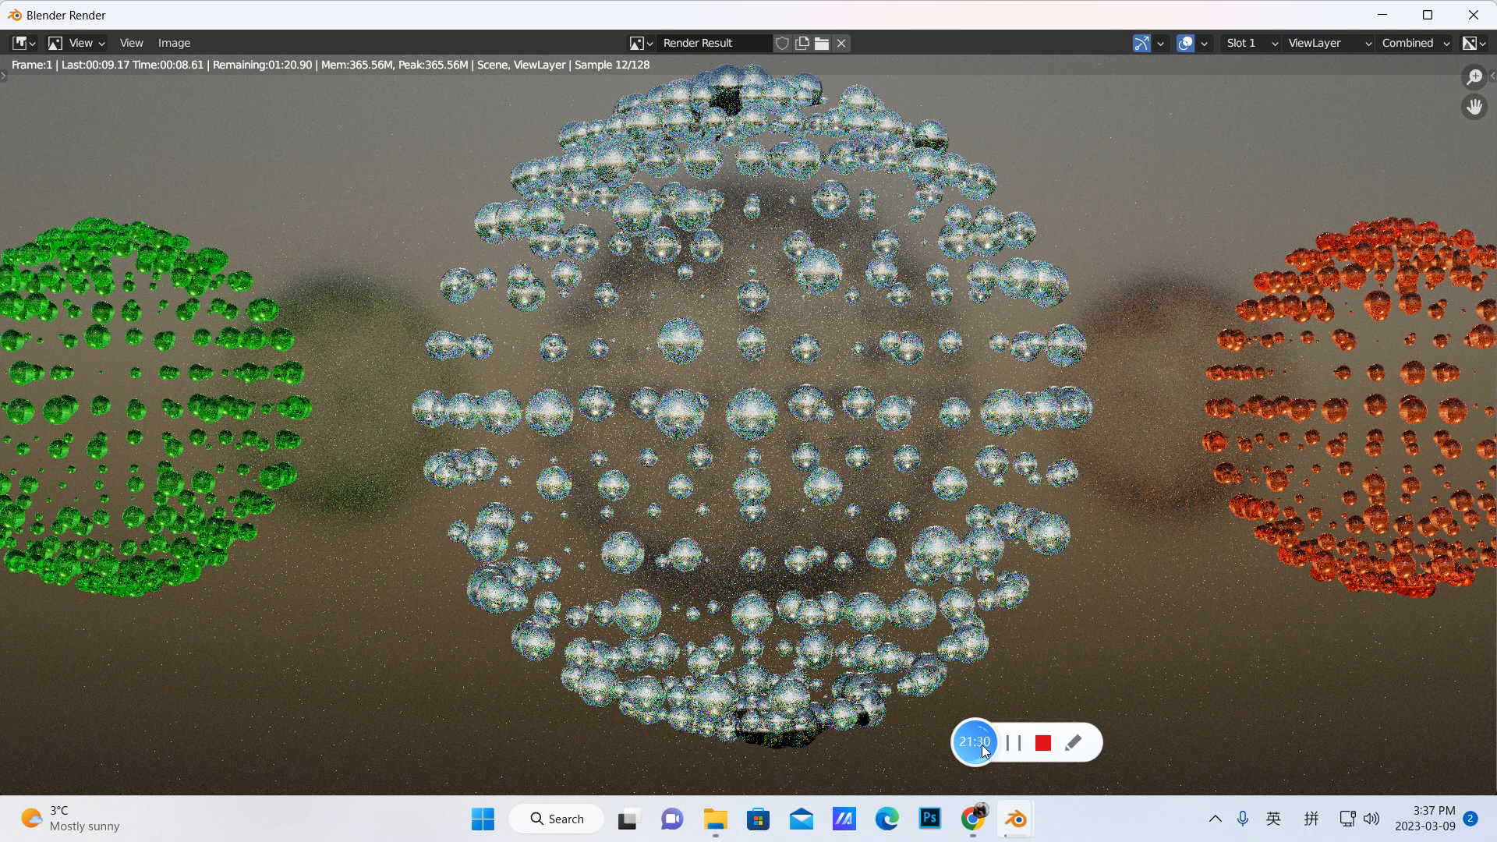
pyautogui.click(1013, 743)
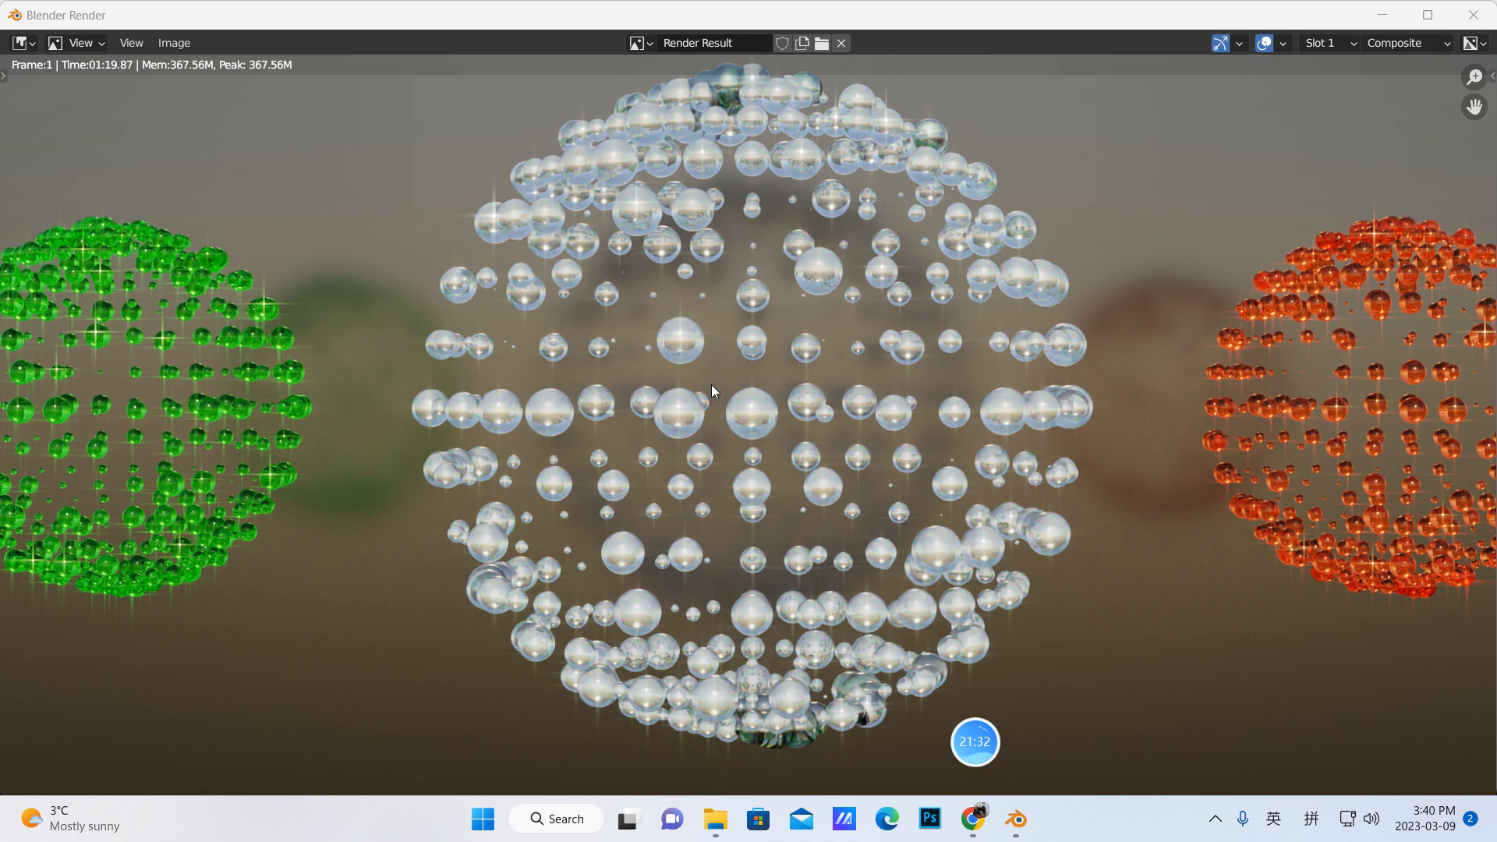
pyautogui.click(1476, 16)
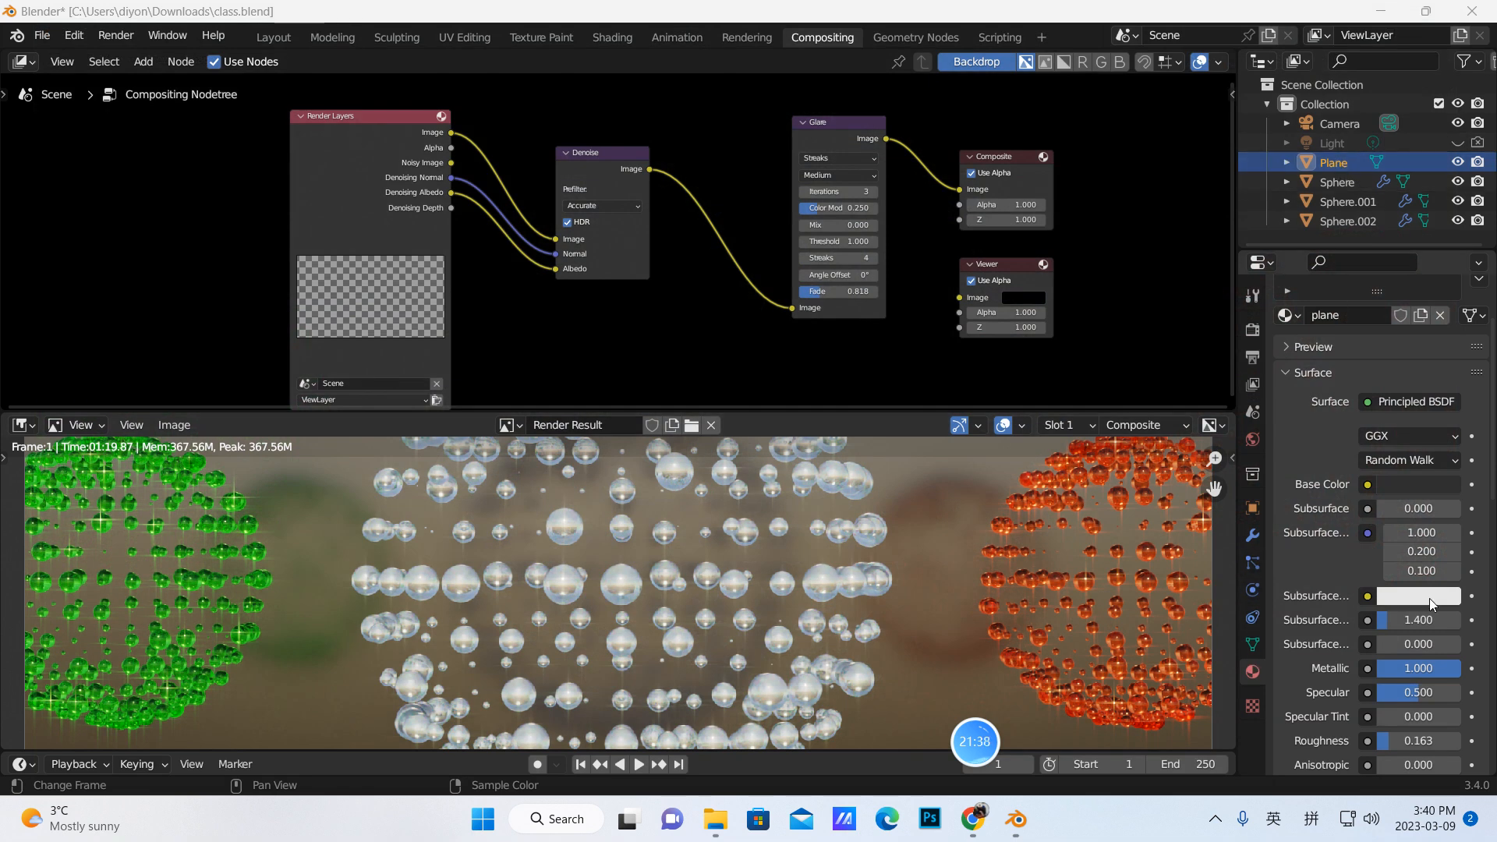
# Step: Darken the Base Color of the Plane's material to black and enlarge the compositor node area
pyautogui.click(1420, 485)
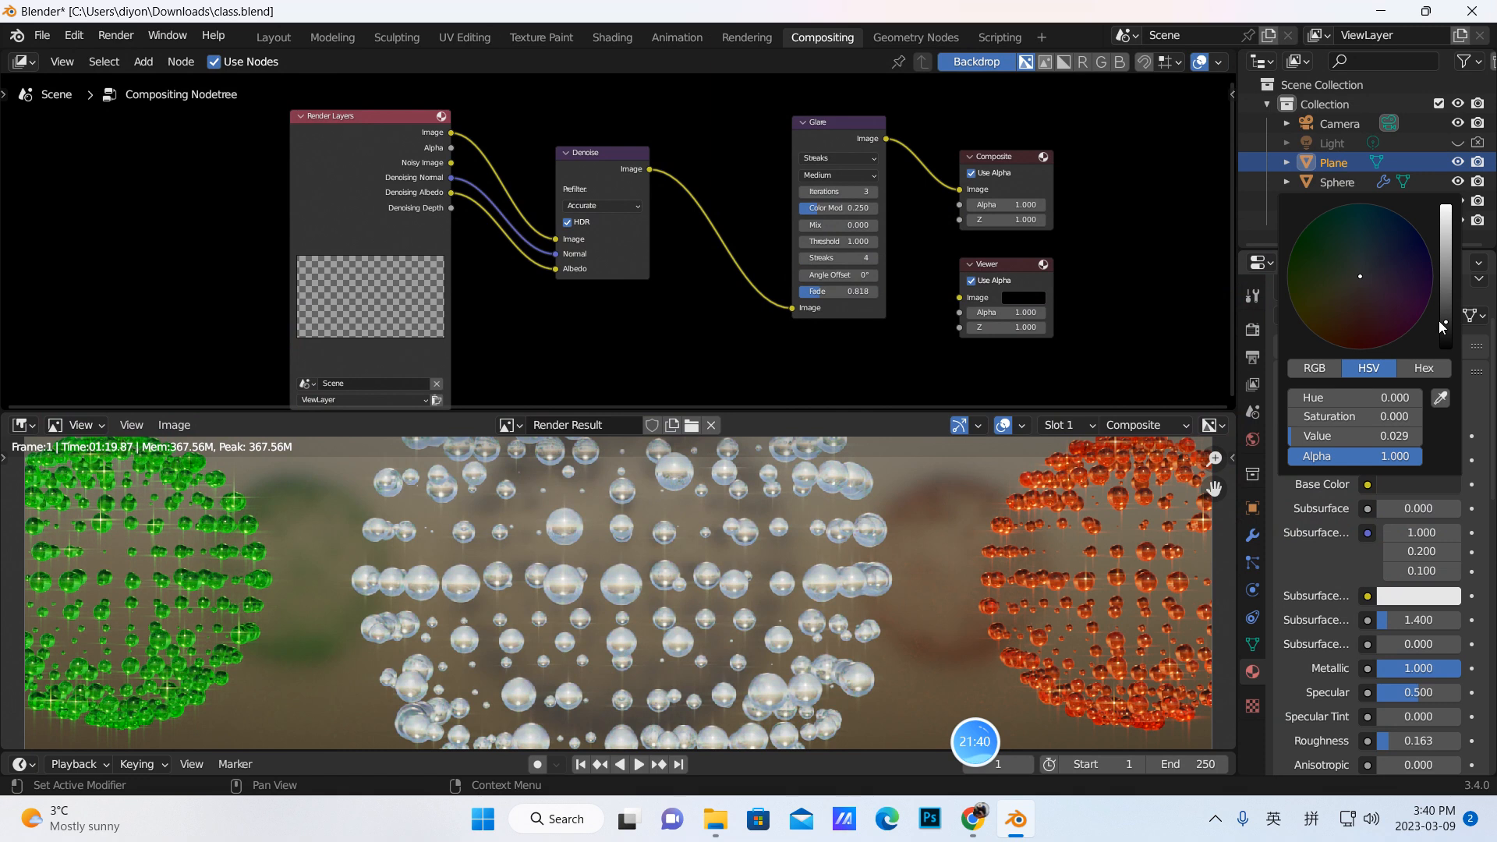
pyautogui.moveTo(1444, 326); pyautogui.dragTo(1447, 348)
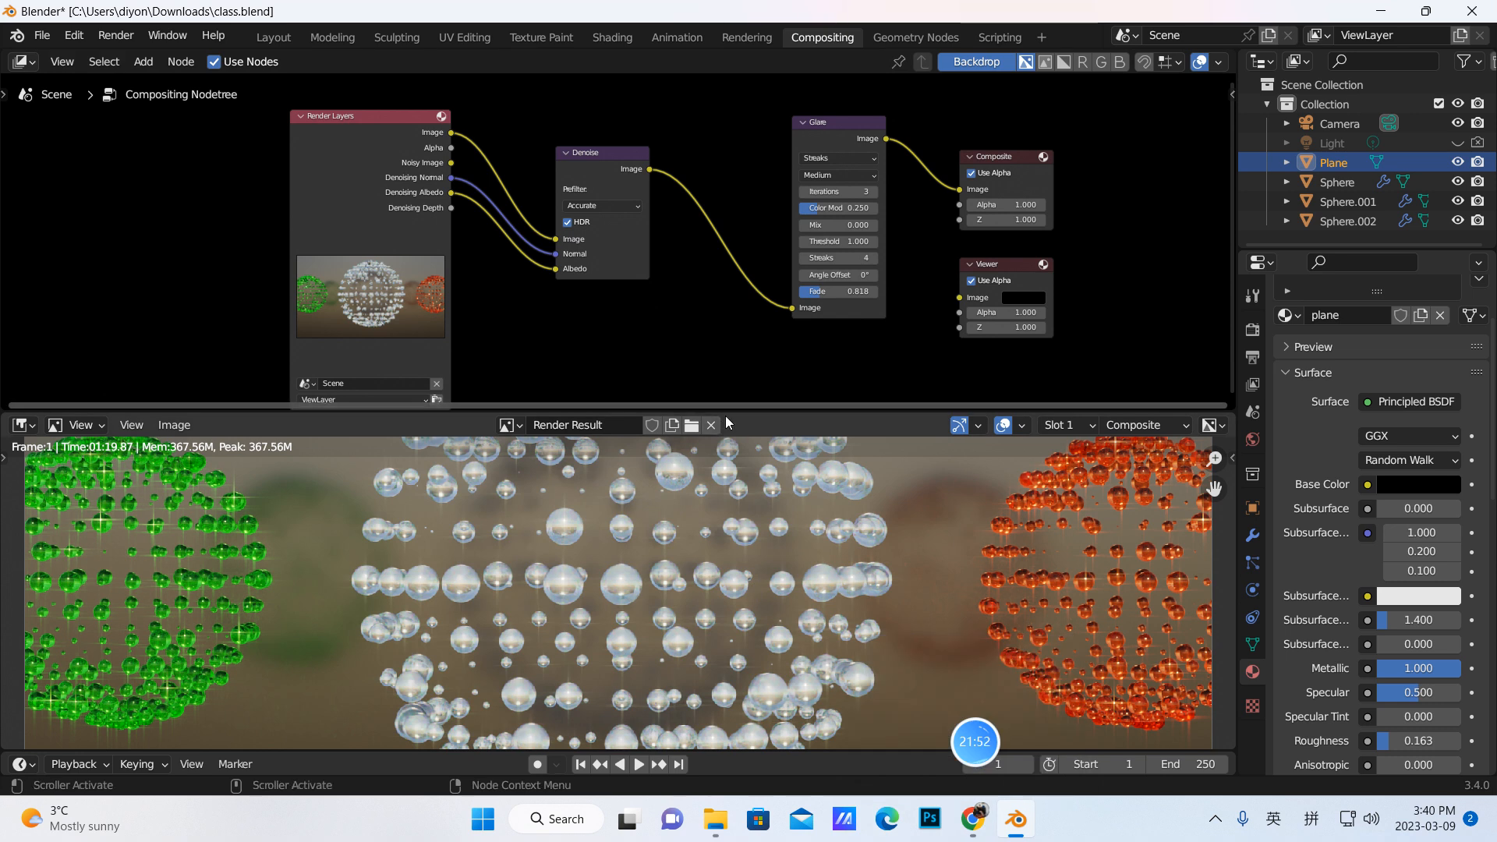
pyautogui.moveTo(727, 412); pyautogui.dragTo(737, 457)
# Step: Render the image again with the black backdrop and bring the render window forward to inspect the finished composite
pyautogui.click(116, 36)
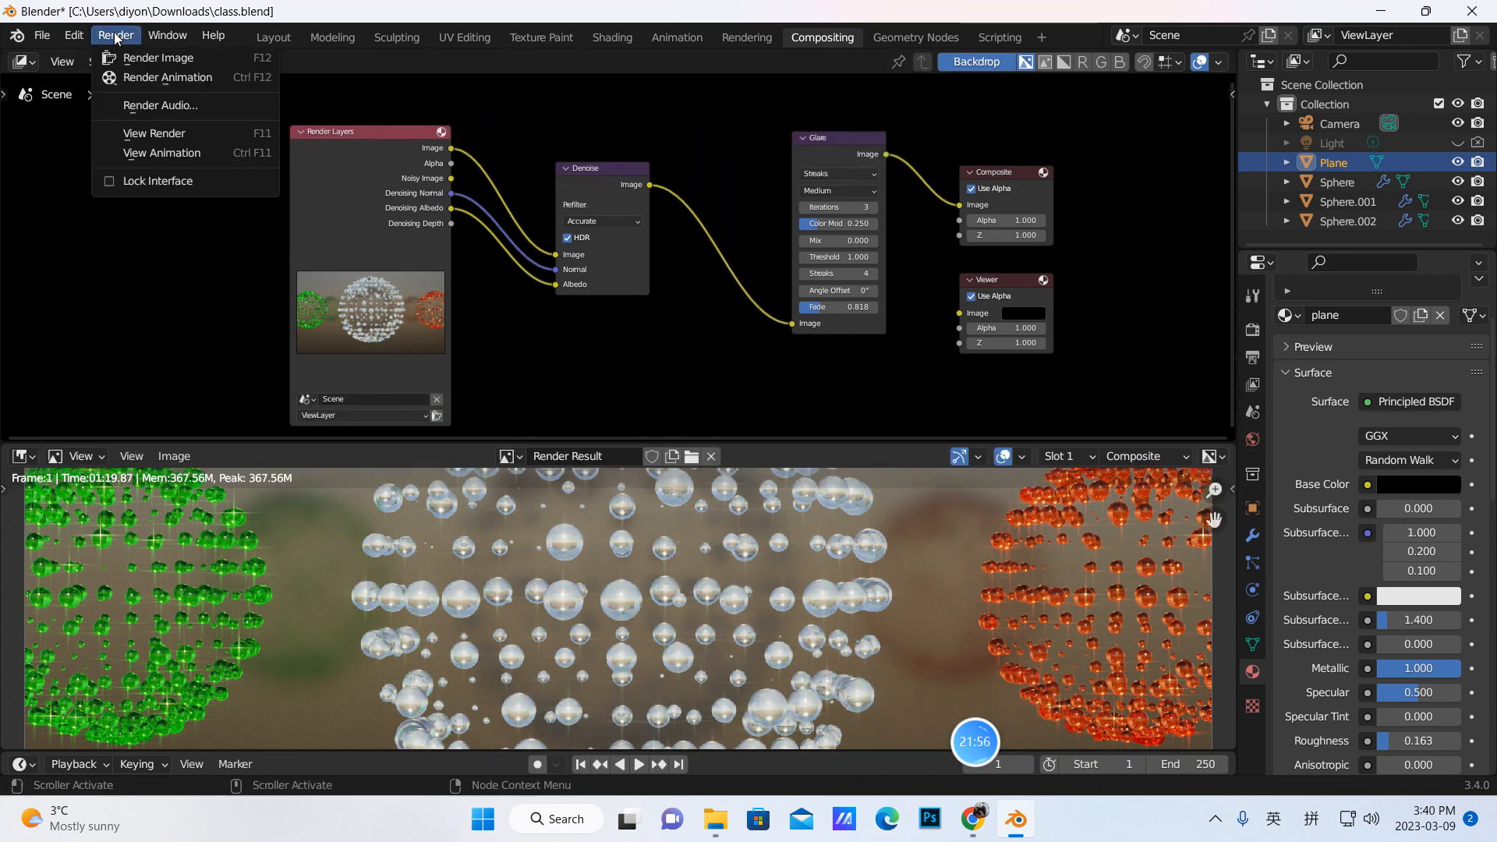
pyautogui.click(148, 58)
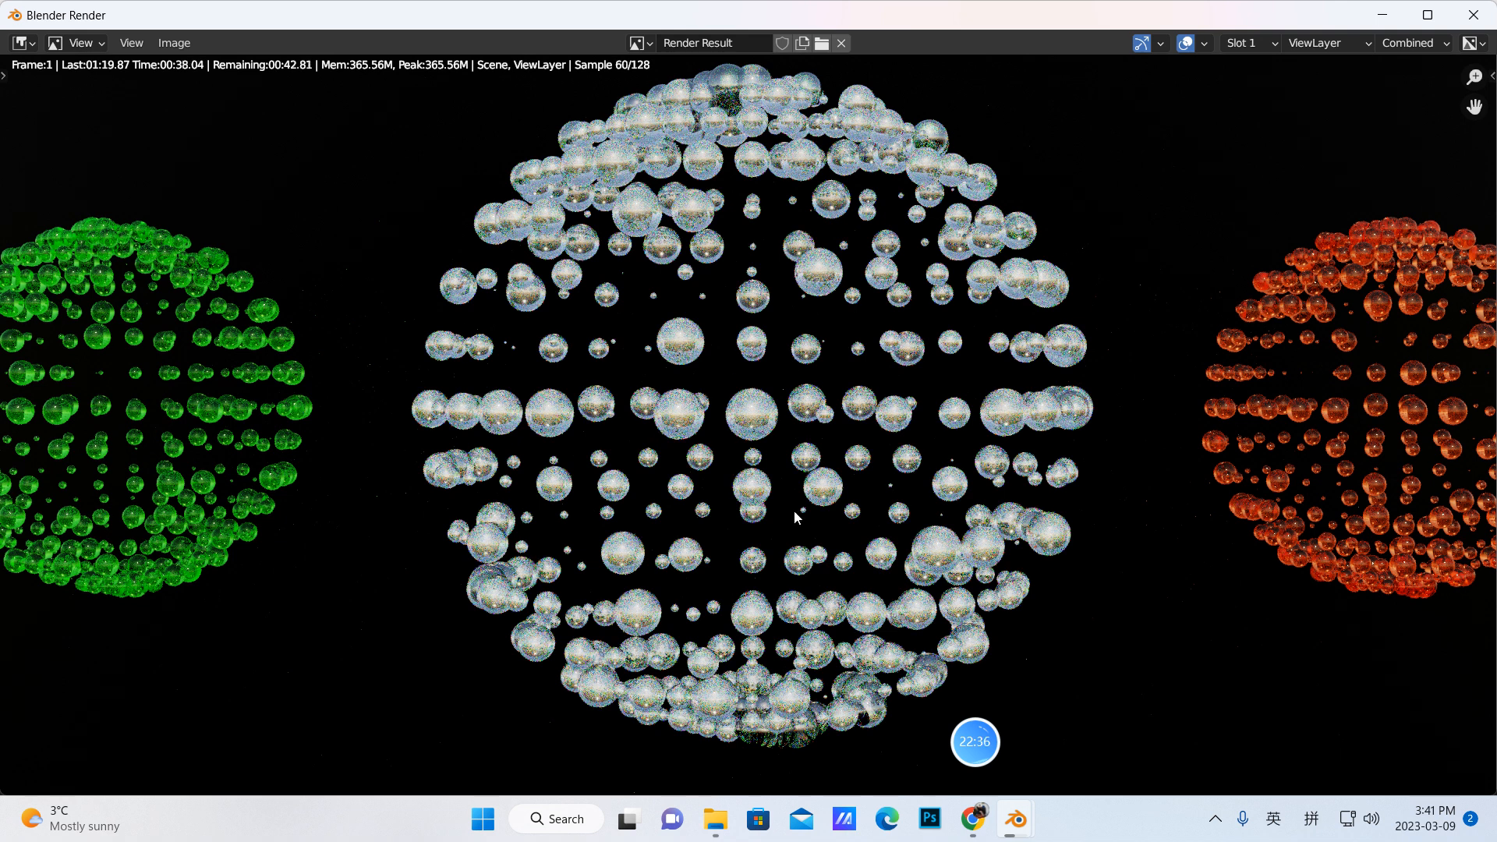
pyautogui.click(1014, 745)
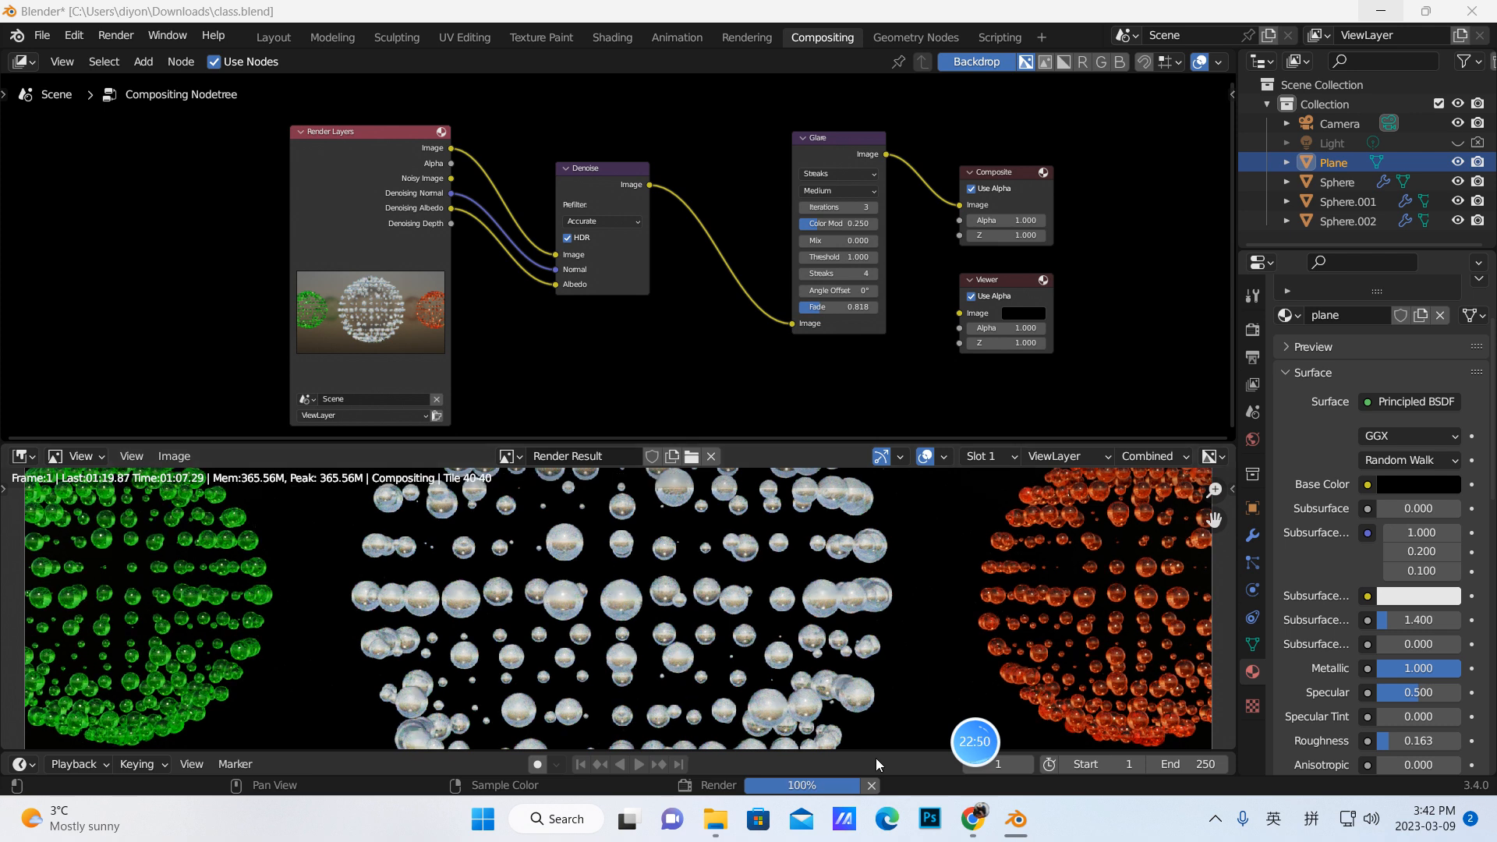
pyautogui.moveTo(1016, 819)
pyautogui.click(1307, 717)
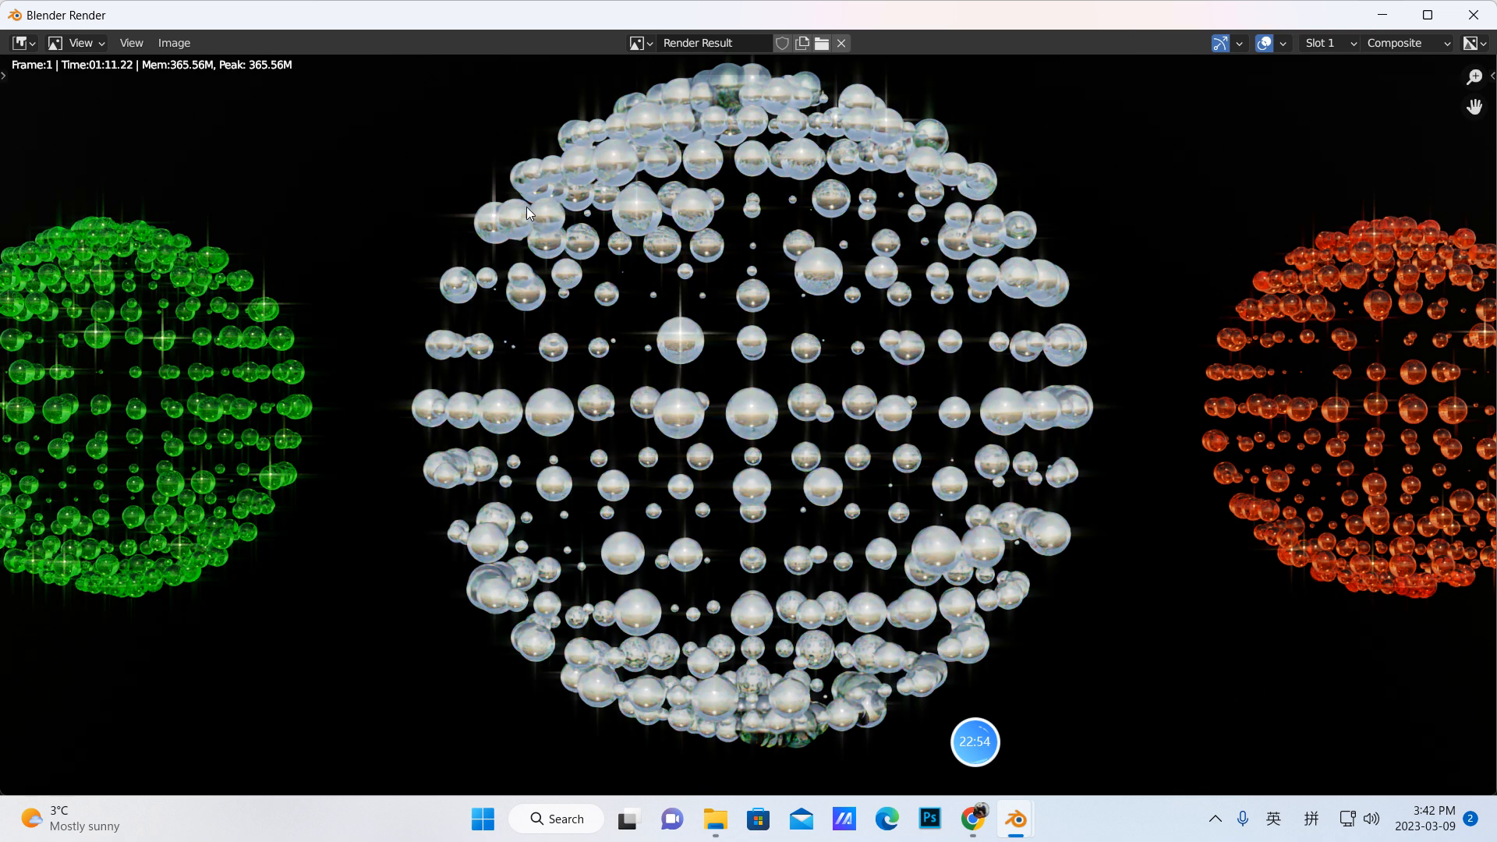
pyautogui.click(1389, 12)
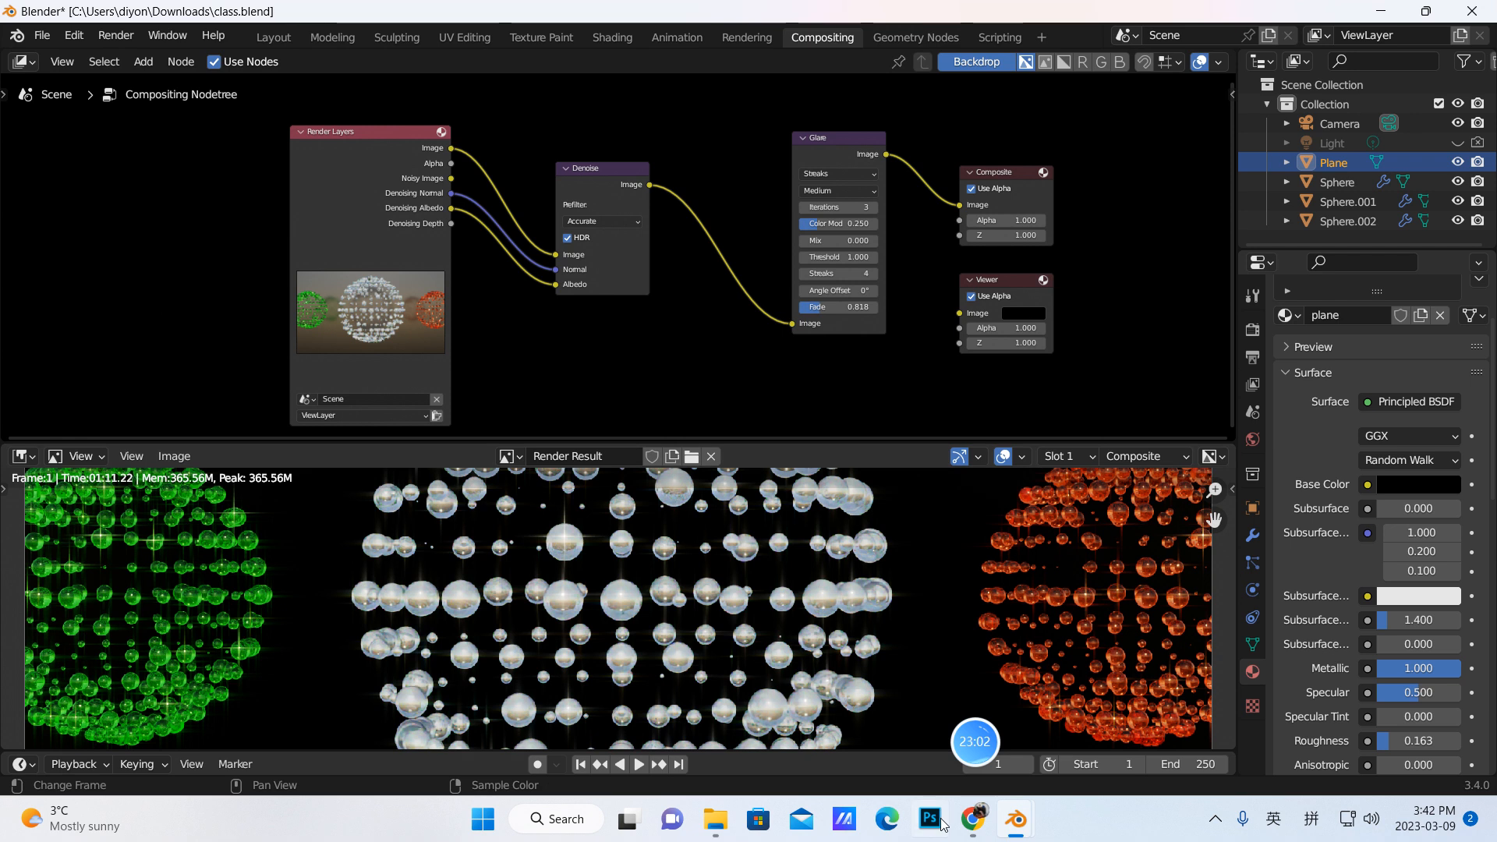
pyautogui.moveTo(1020, 823)
pyautogui.click(1115, 718)
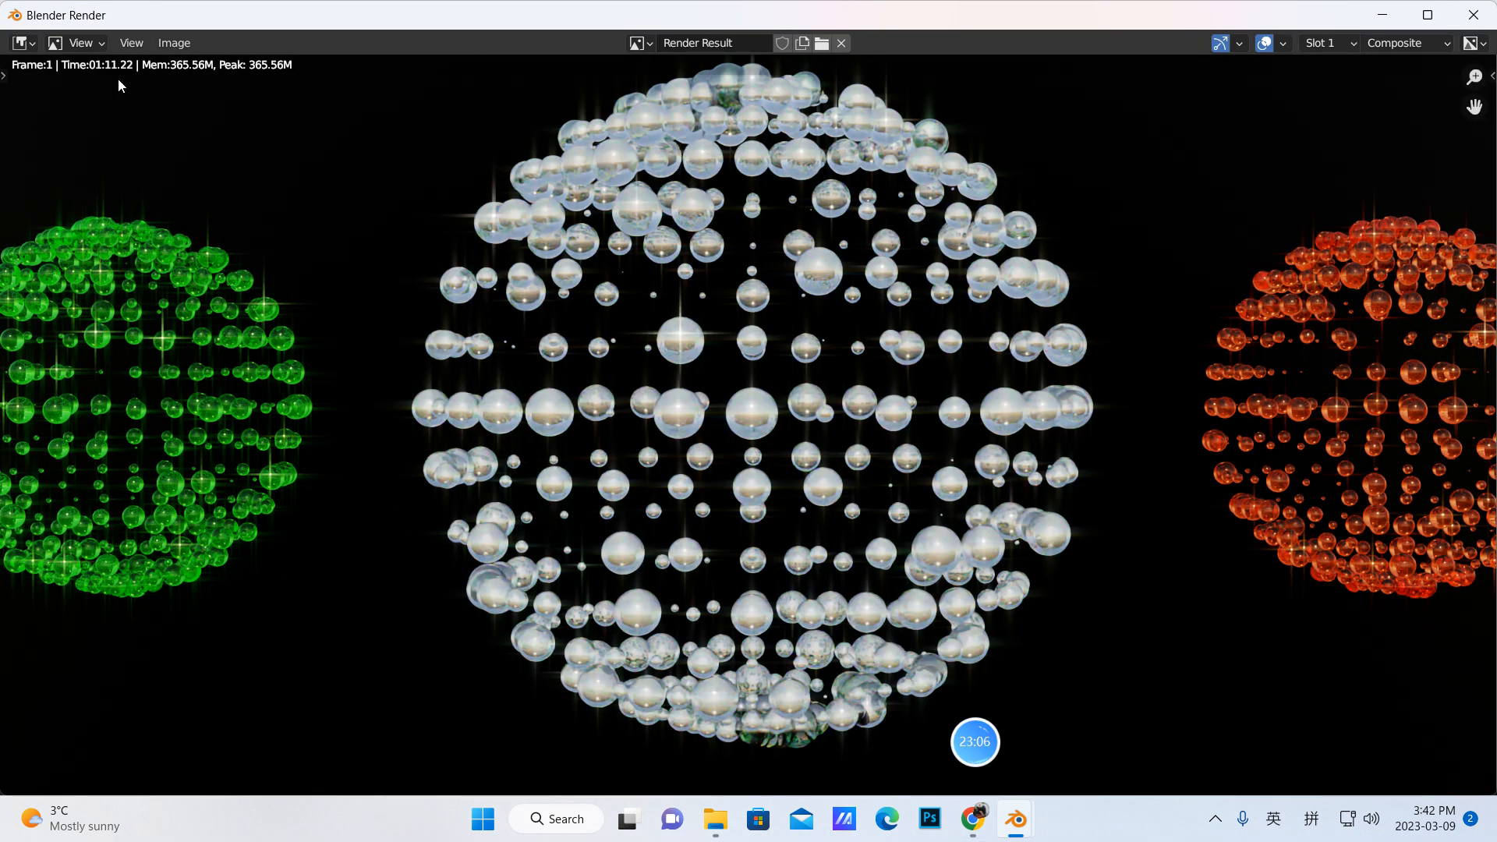
# Step: Save the finished render as the JPEG file random-scale.jpg in the Downloads folder
pyautogui.click(161, 45)
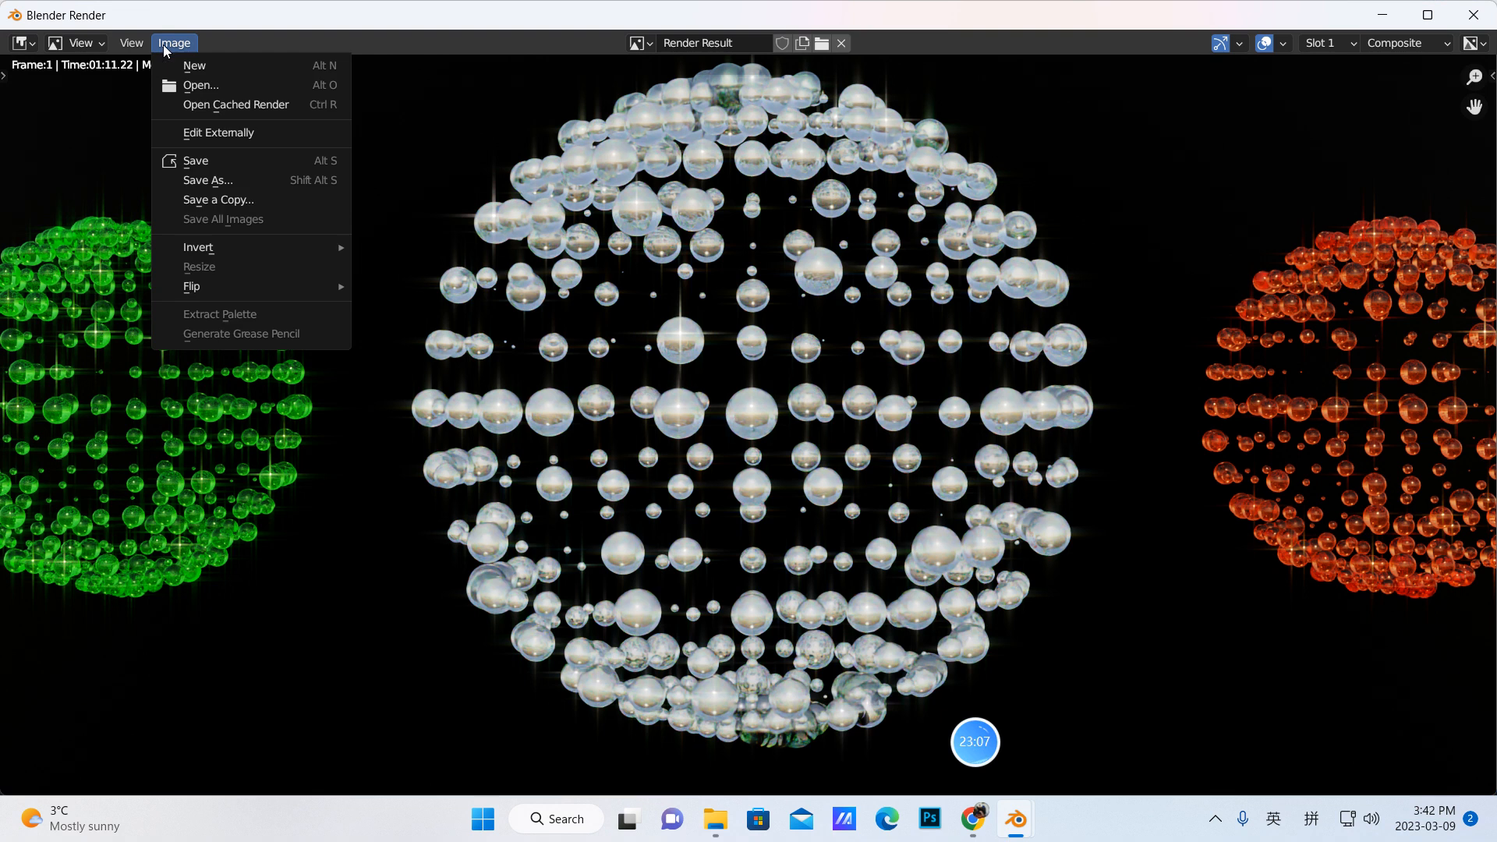
pyautogui.click(199, 163)
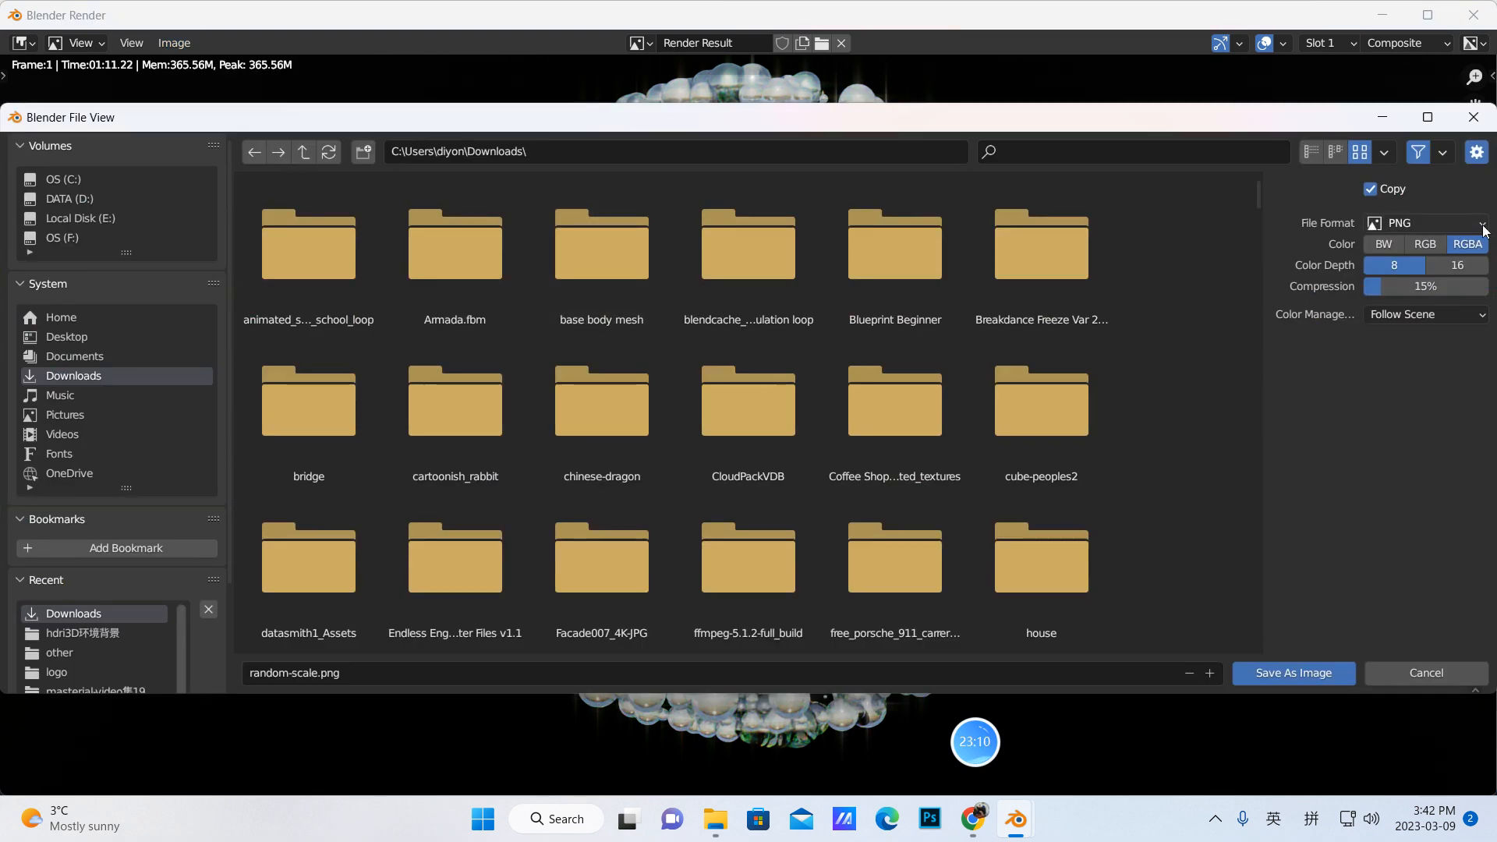
pyautogui.click(1404, 223)
pyautogui.click(1267, 340)
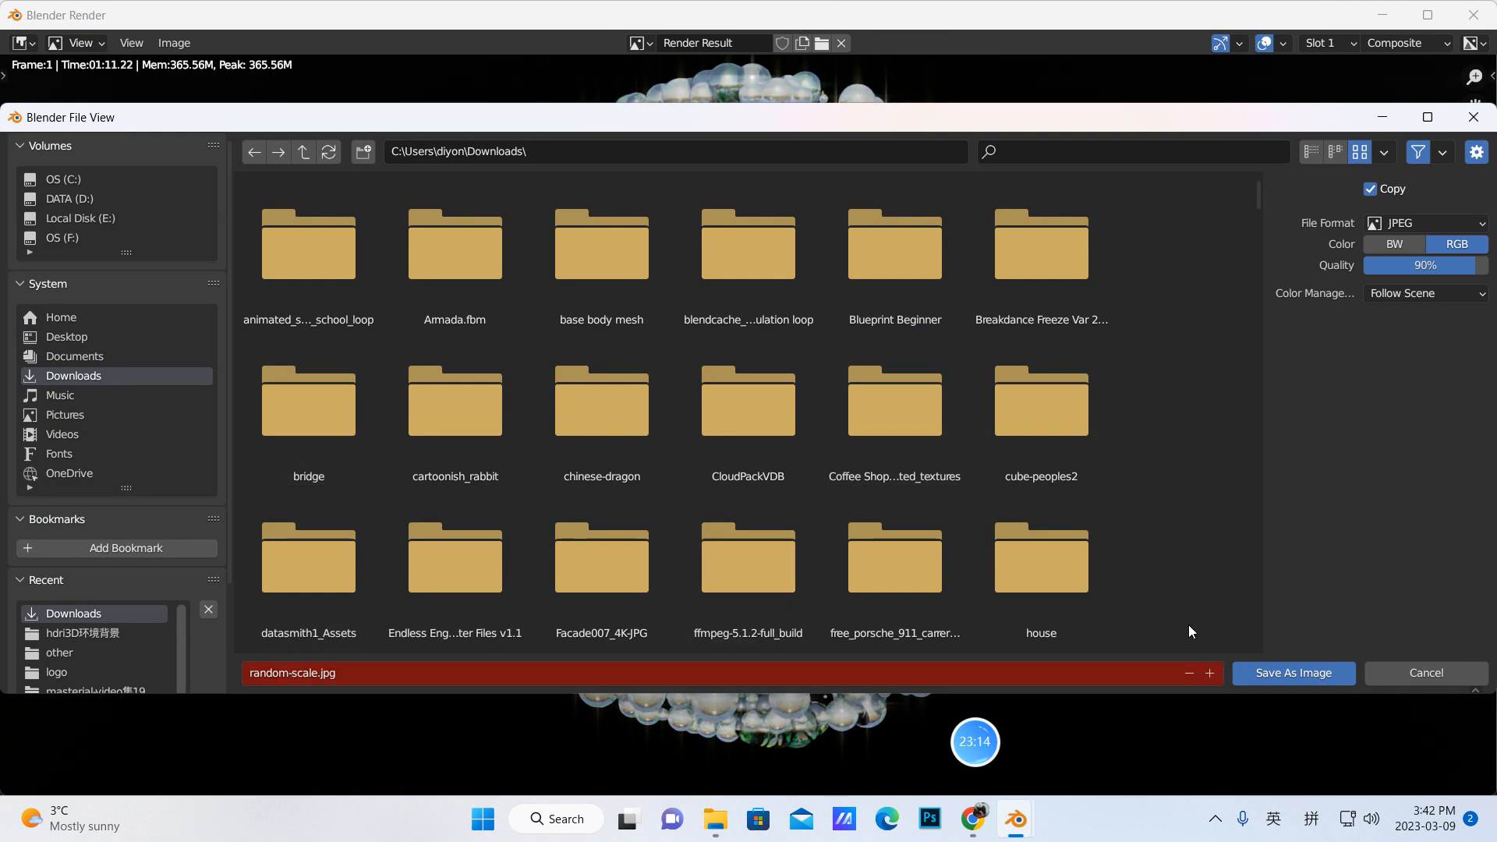
pyautogui.click(1269, 676)
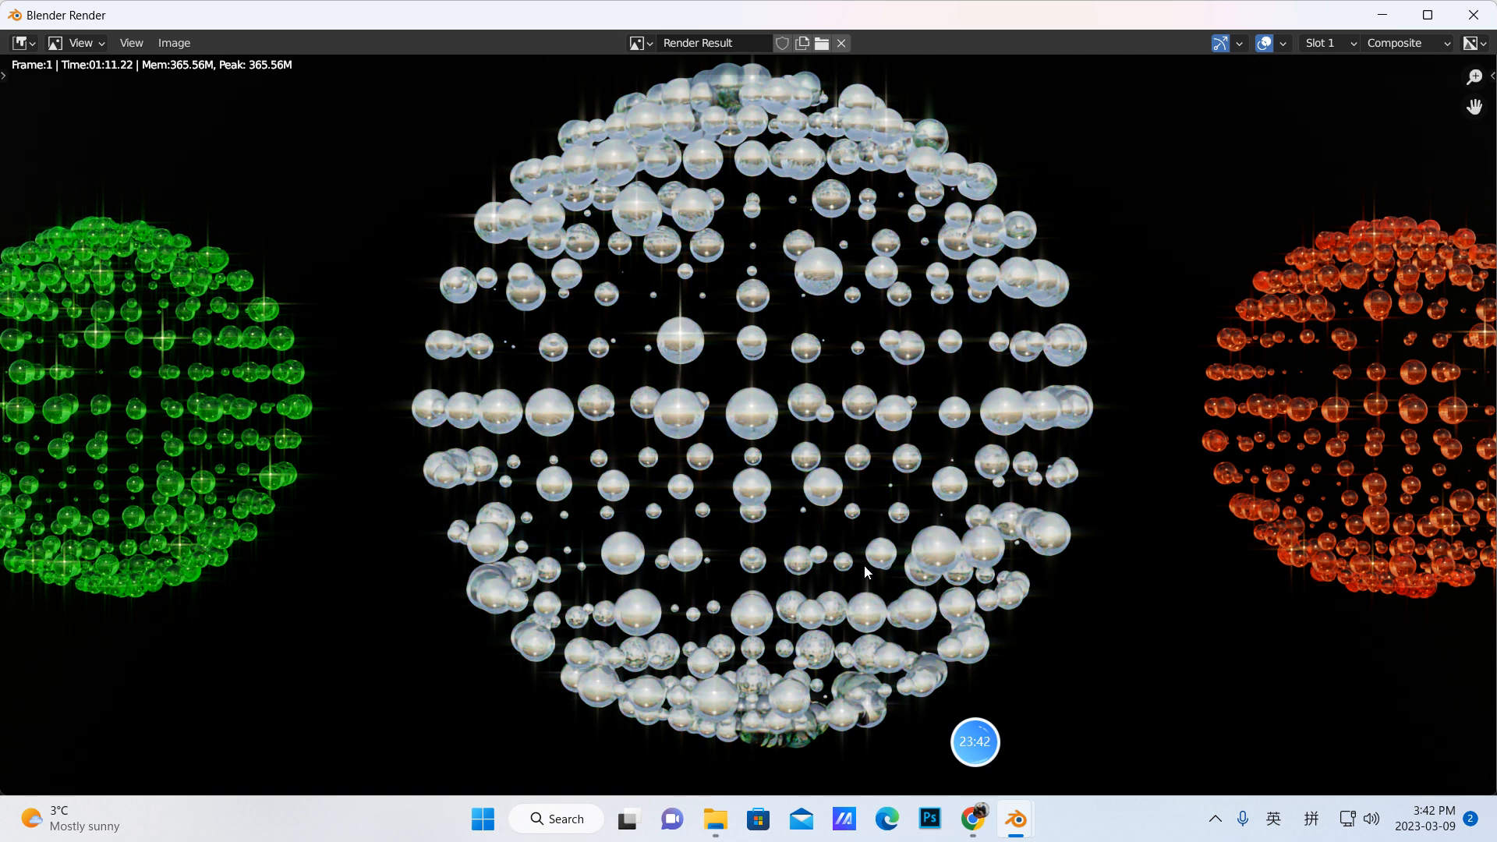
pyautogui.moveTo(975, 741)
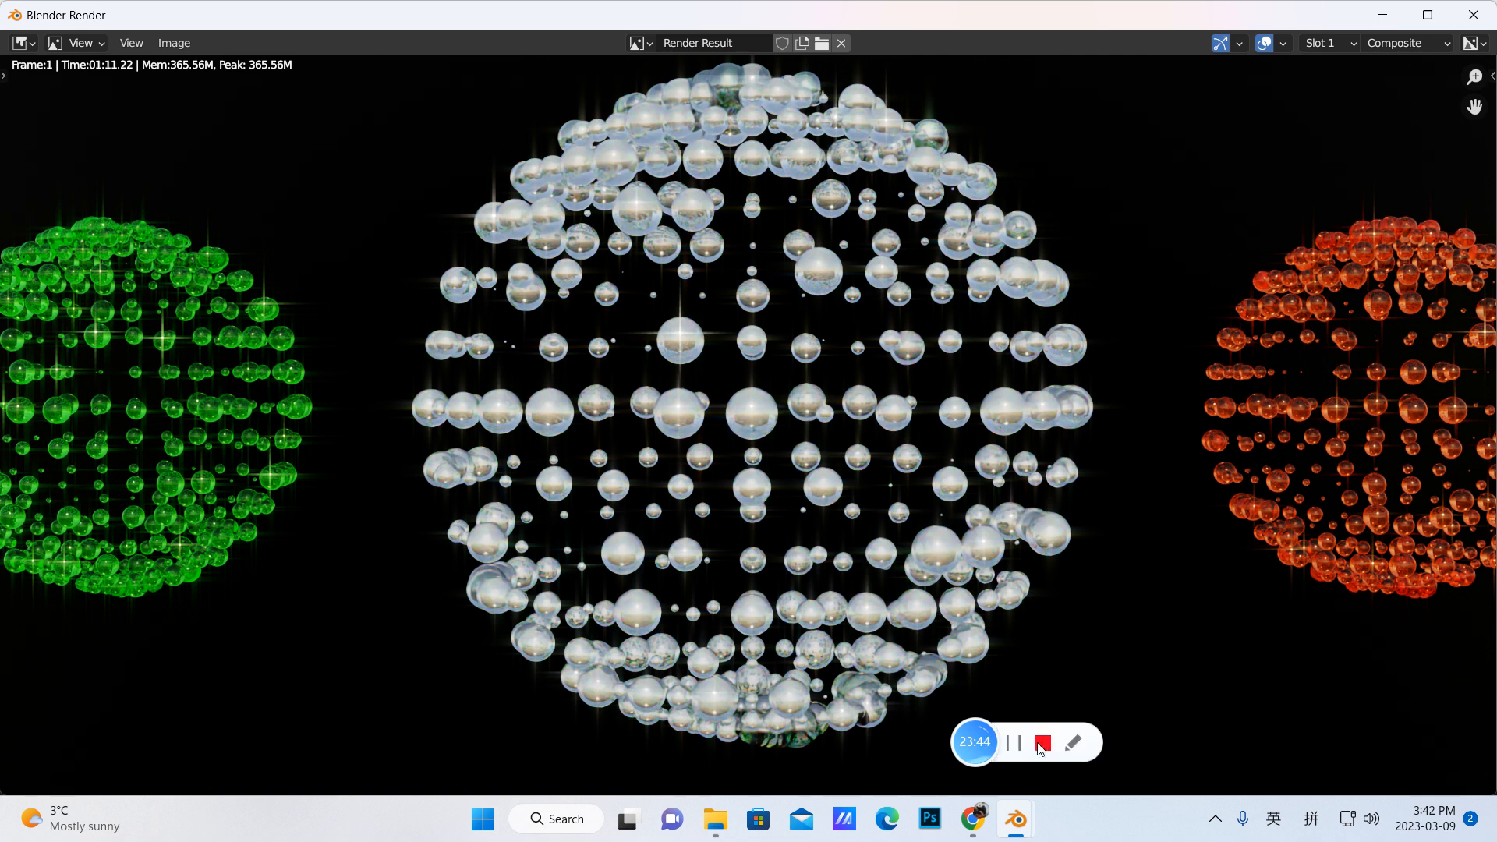